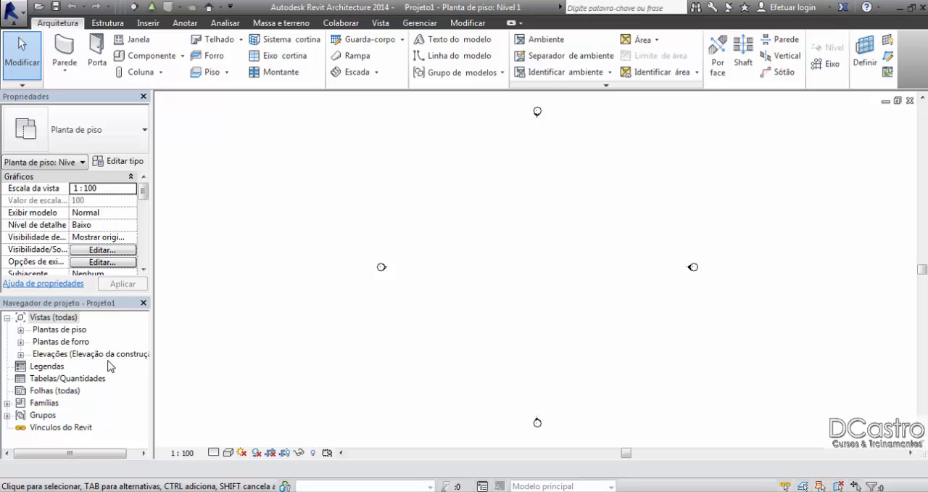
# Step: Open the Sul elevation from the project's list of elevation views, and close that view again
pyautogui.click(21, 355)
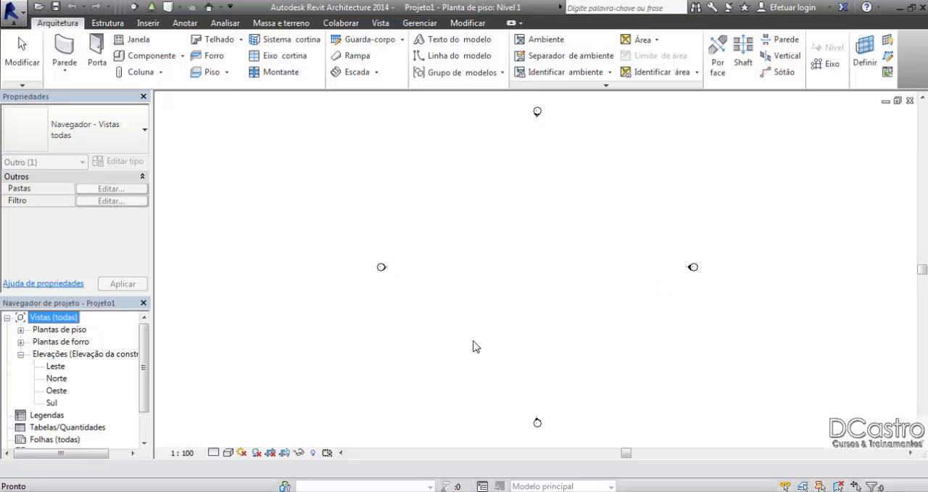
pyautogui.click(51, 404)
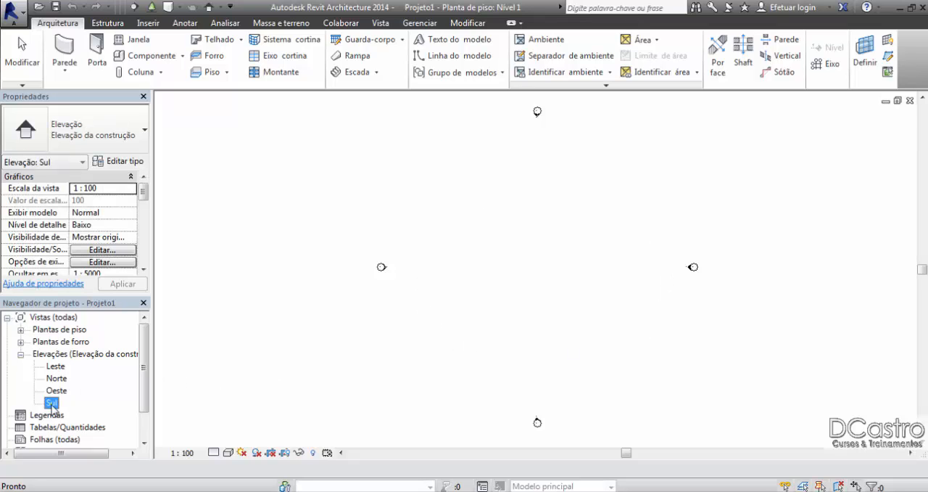
pyautogui.doubleClick(51, 403)
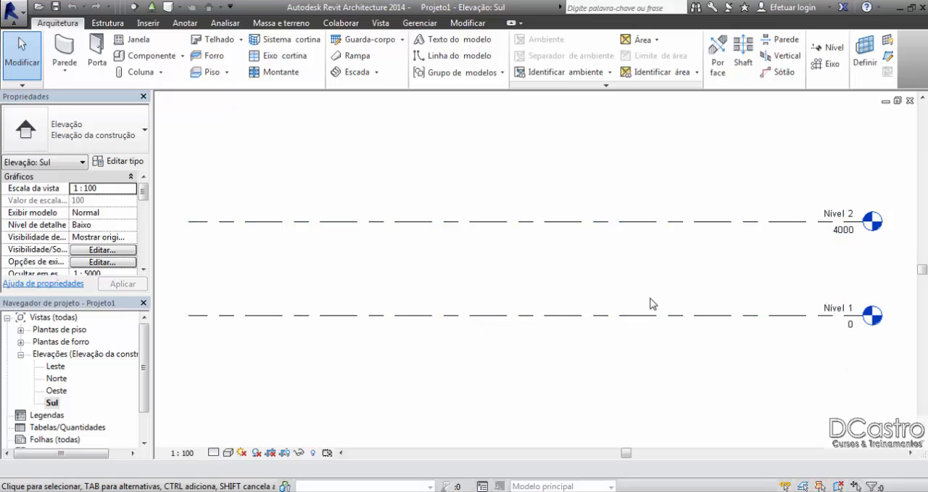
pyautogui.click(909, 100)
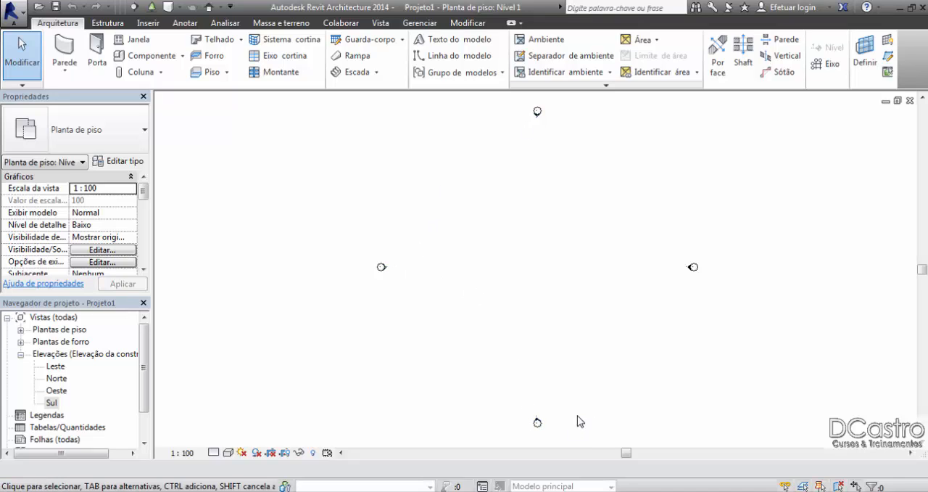
# Step: Open the Sul and Norte elevations from their markers in the Nível 1 floor plan, closing each view after viewing it
pyautogui.click(537, 422)
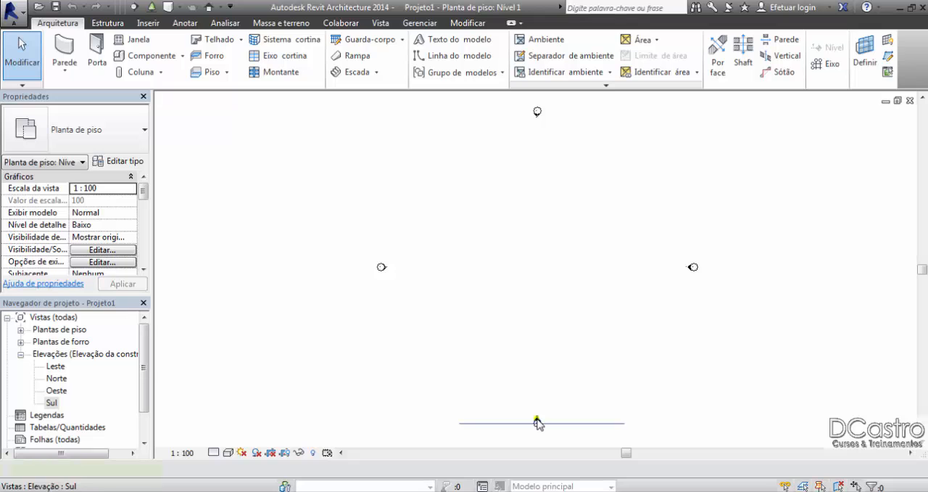
pyautogui.doubleClick(537, 422)
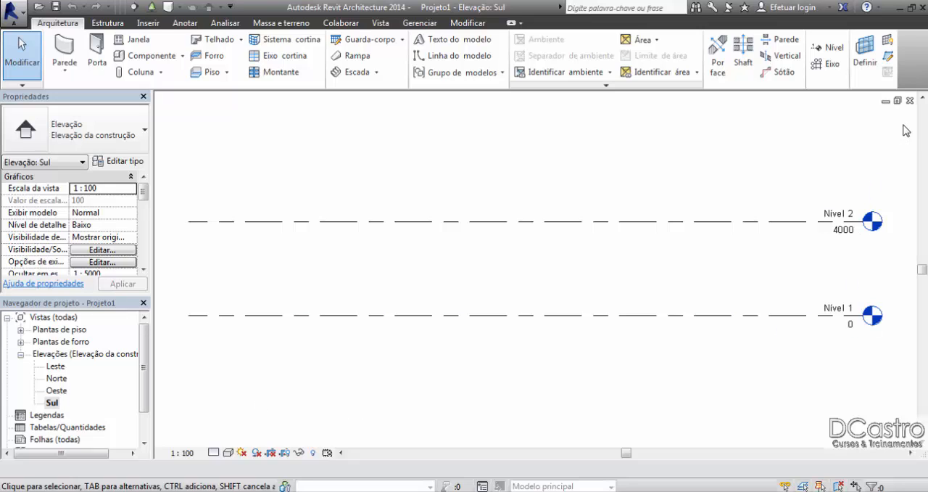
pyautogui.click(909, 100)
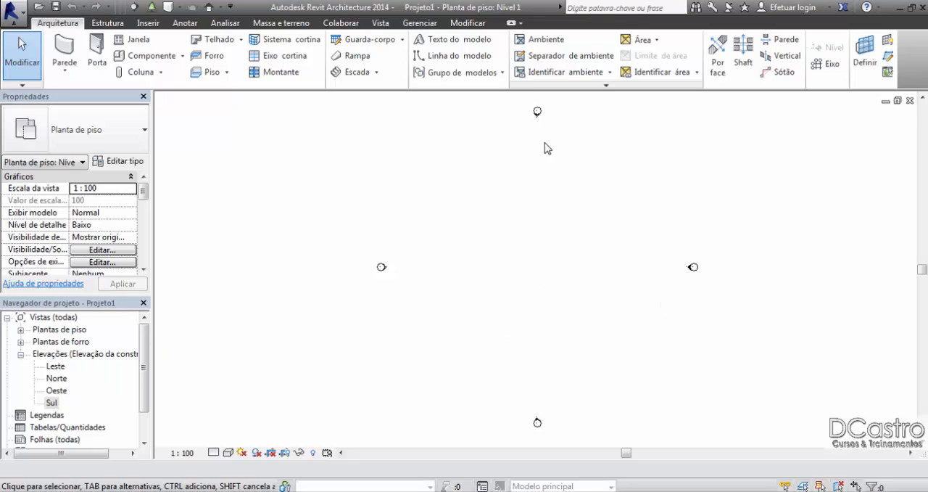
pyautogui.doubleClick(537, 116)
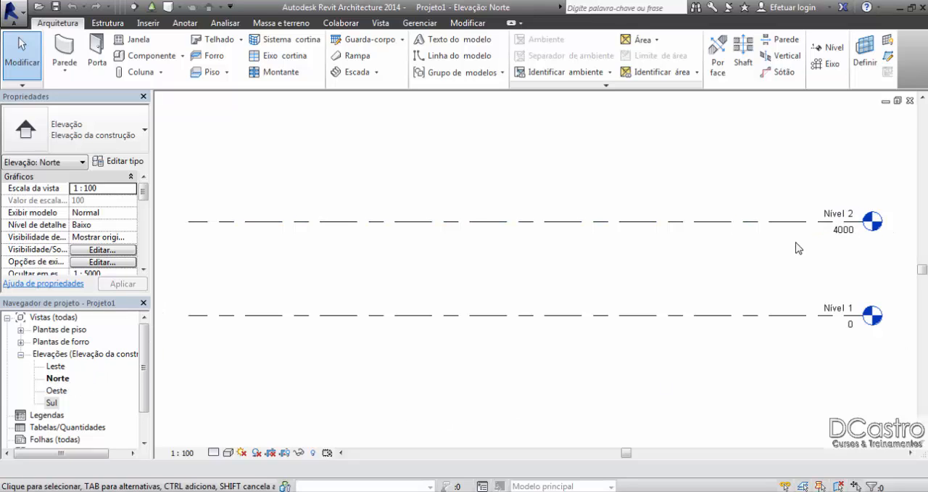
pyautogui.click(910, 101)
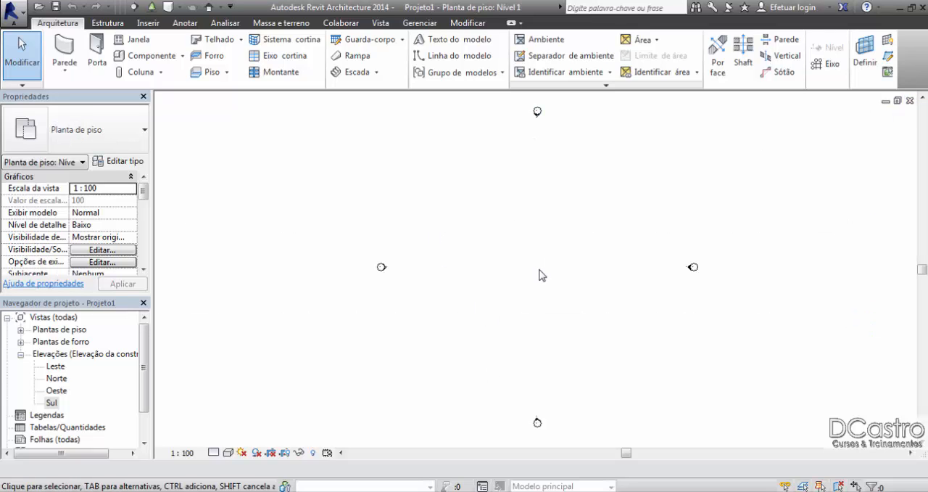
# Step: Open the Sul elevation view from its marker in the floor plan
pyautogui.click(536, 421)
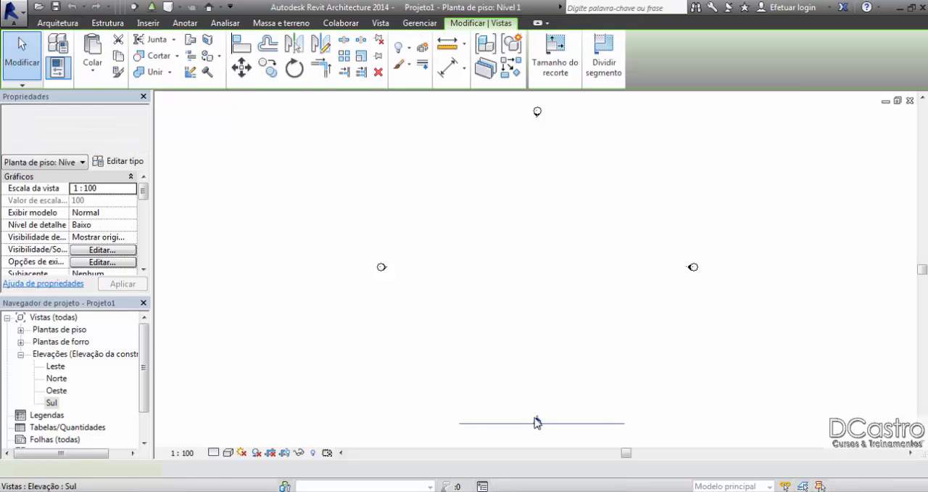
pyautogui.doubleClick(536, 421)
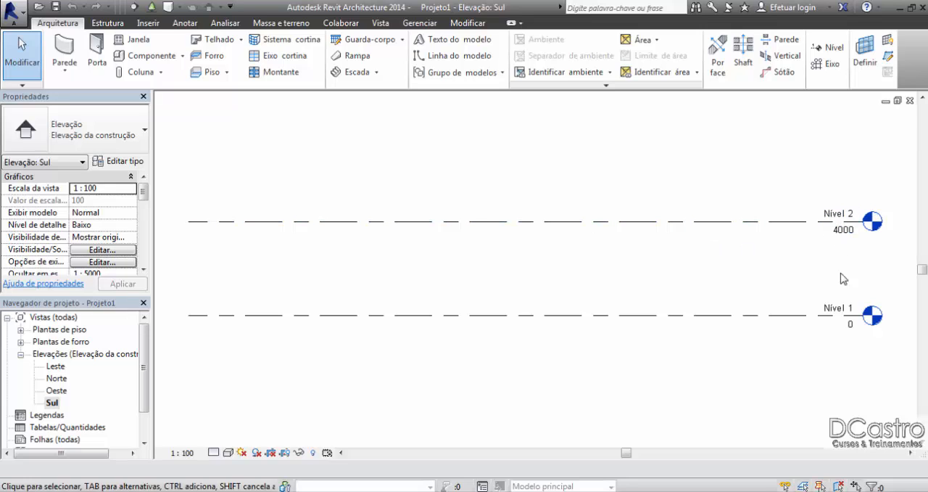
# Step: Set the elevation of the Nível 1 level to 1000
pyautogui.click(853, 331)
pyautogui.click(852, 330)
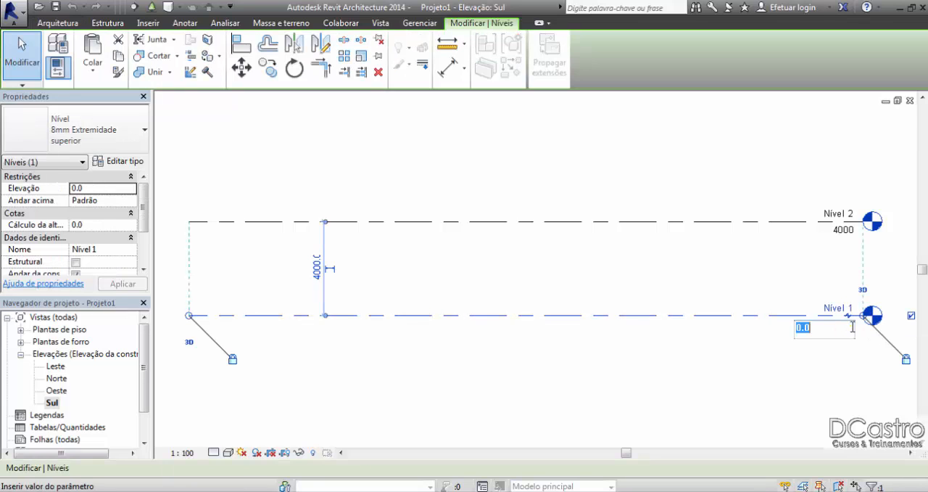
pyautogui.moveTo(811, 330)
pyautogui.mouseDown()
pyautogui.moveTo(800, 330)
pyautogui.moveTo(823, 328)
pyautogui.moveTo(798, 332)
pyautogui.mouseUp()
pyautogui.rightClick(804, 329)
pyautogui.click(815, 333)
pyautogui.write('1000')
pyautogui.press('Return')
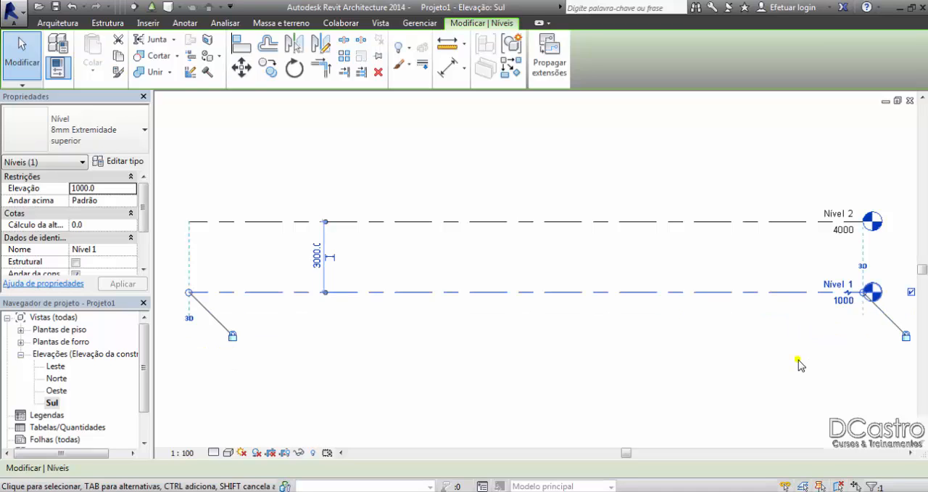
# Step: Set the elevation of the Nível 1 level to -2000
pyautogui.click(846, 303)
pyautogui.press('BackSpace')
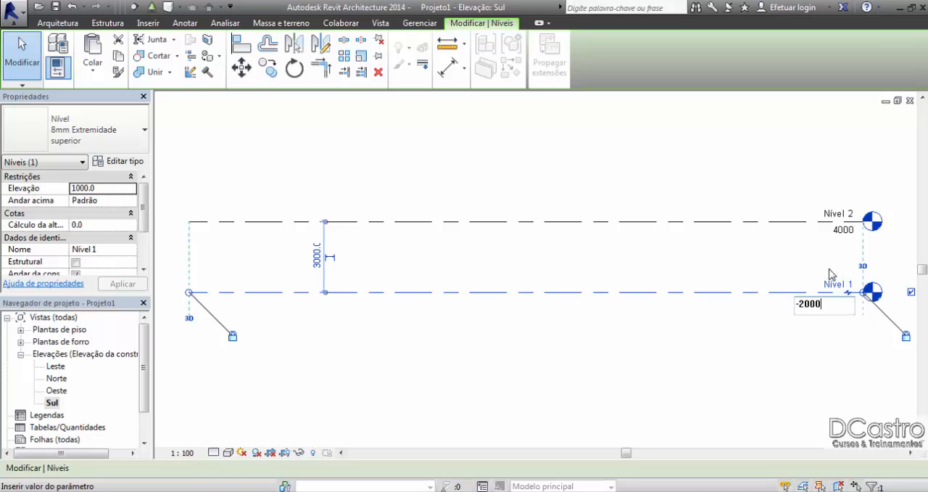
pyautogui.press('Return')
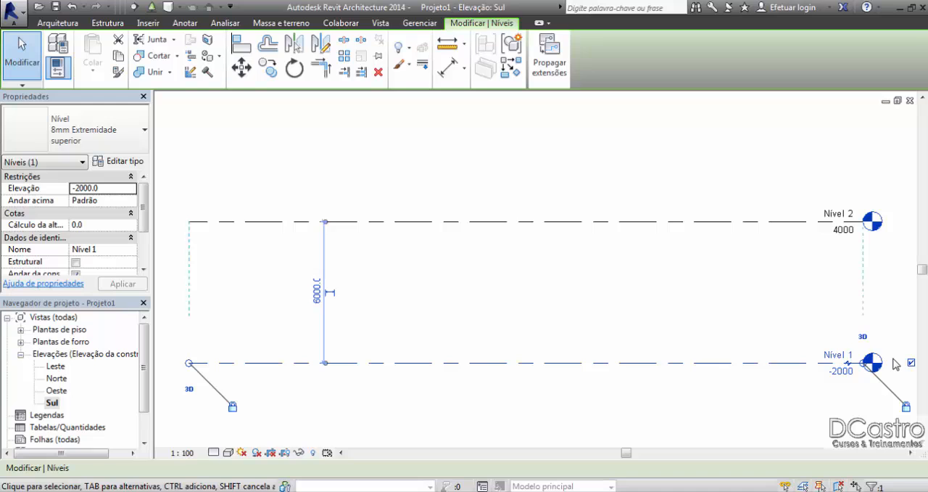
# Step: Set the elevation of the Nível 1 level to 0 and open its name for editing
pyautogui.click(841, 370)
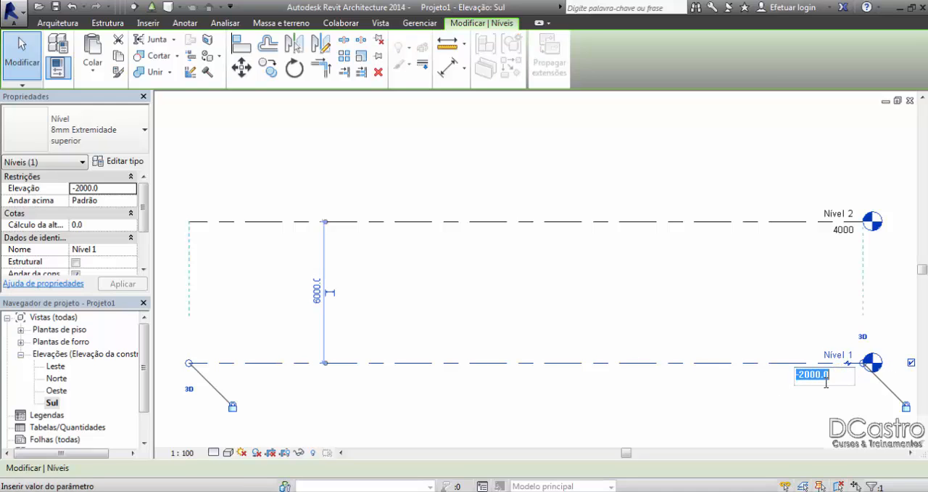
pyautogui.write('0')
pyautogui.press('Return')
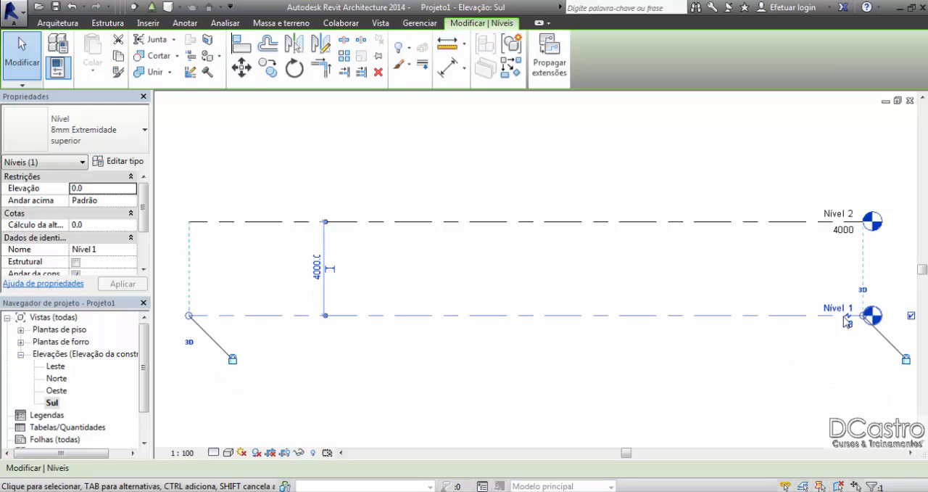
pyautogui.click(828, 311)
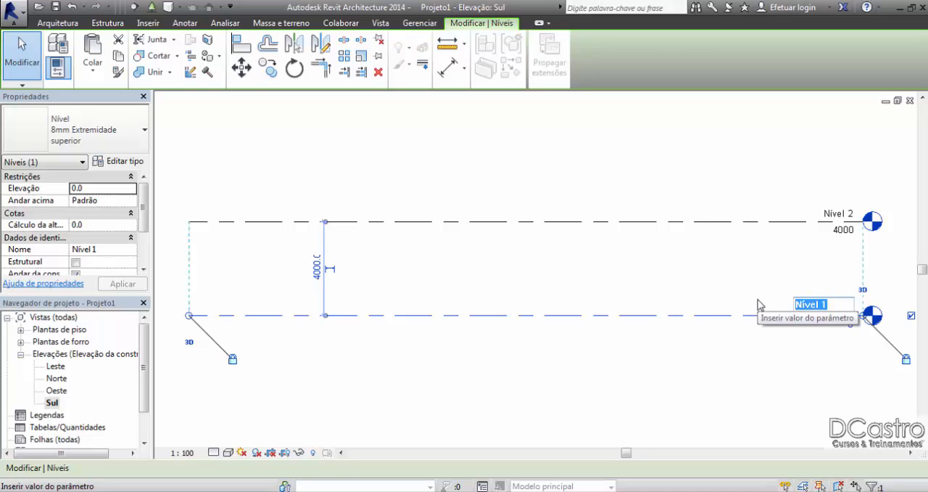
pyautogui.press('Return')
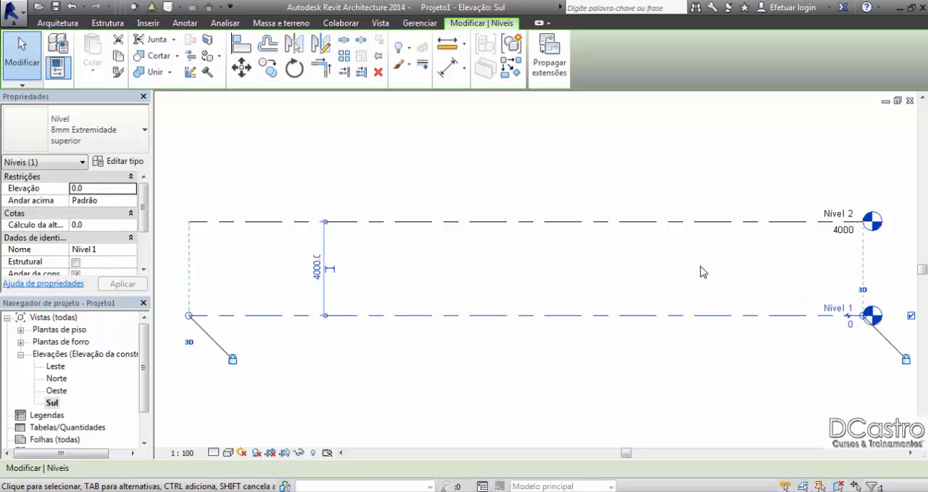
# Step: Expand the floor plans list, open the Nível 1 floor plan and close it to return to the Sul elevation
pyautogui.click(19, 330)
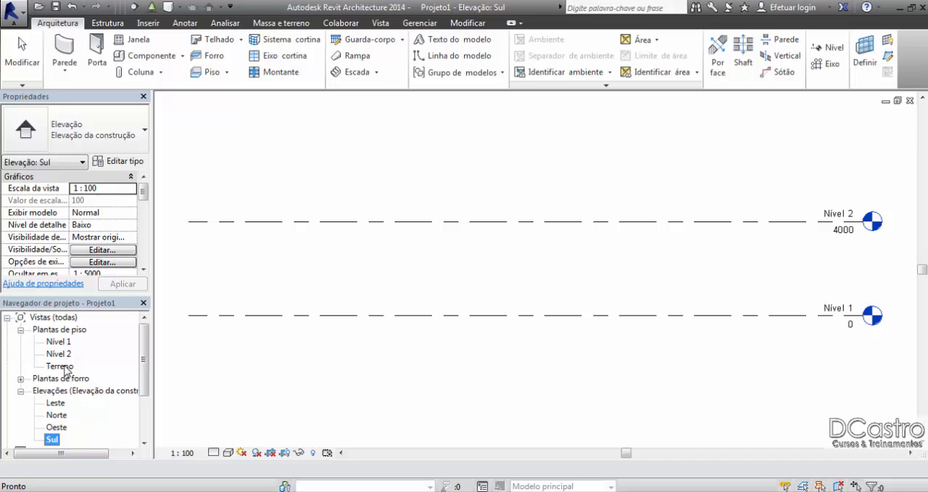
pyautogui.doubleClick(59, 341)
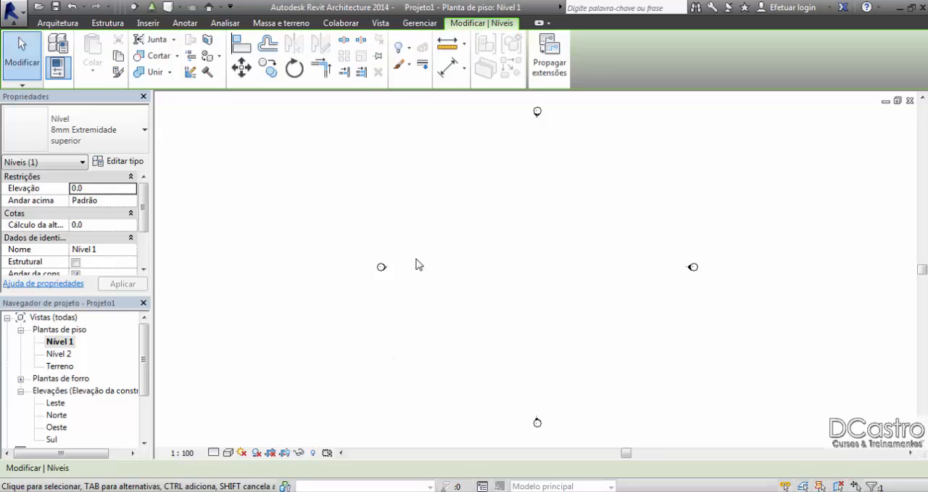
pyautogui.click(910, 102)
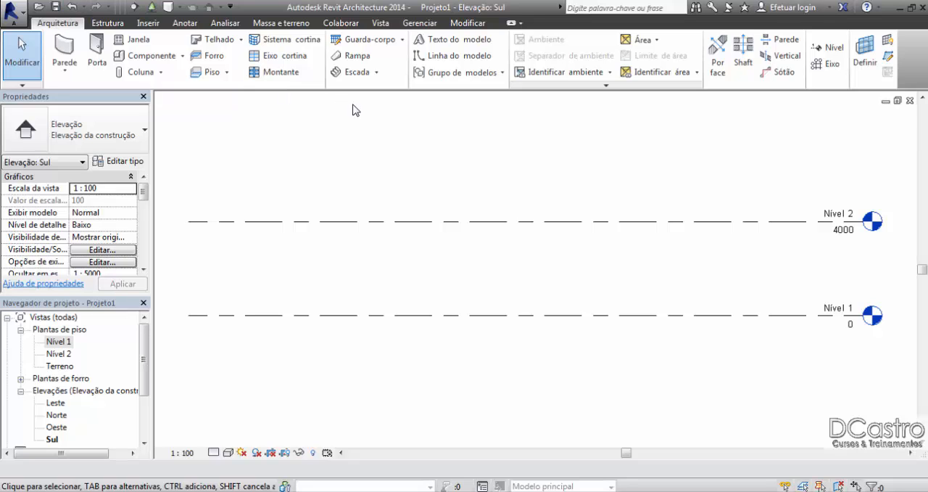
# Step: Draw a new level 6000 above Nível 1, ending in line with the existing level heads, and exit the Level tool
pyautogui.click(831, 48)
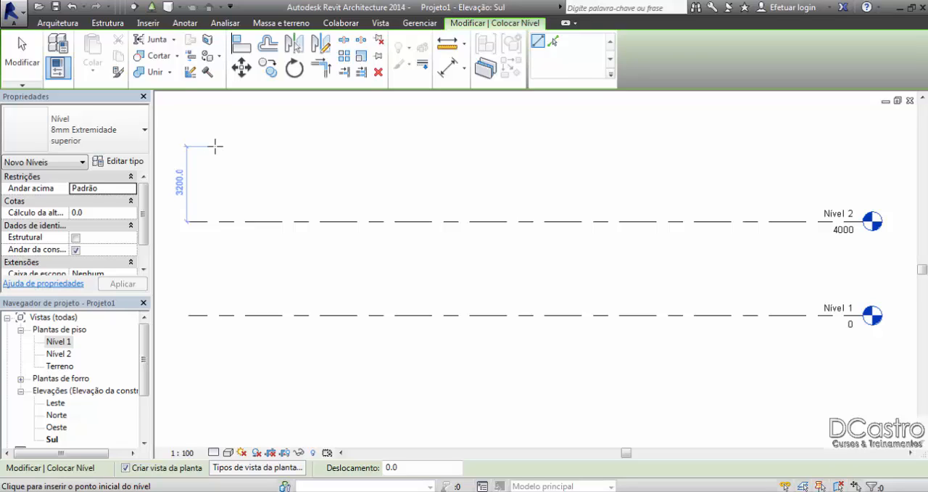
pyautogui.scroll(-1, 199, 265)
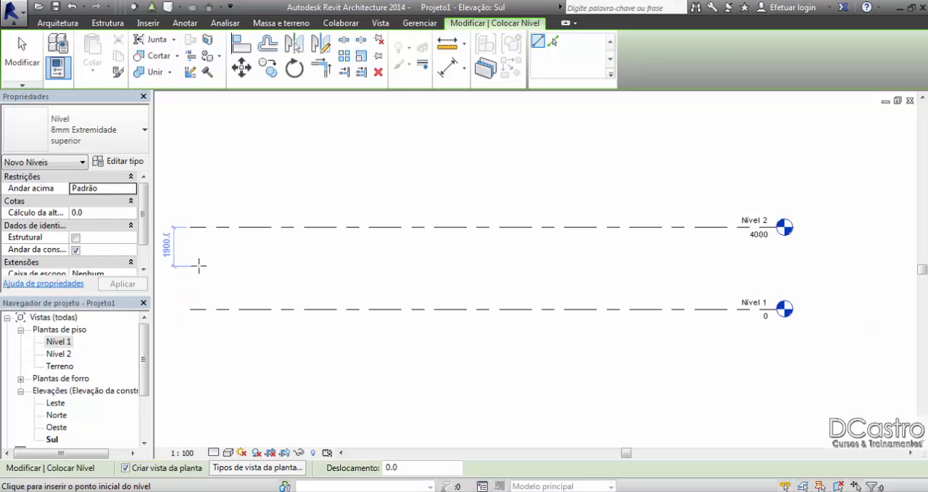
pyautogui.moveTo(199, 266); pyautogui.dragTo(274, 273, button='middle')
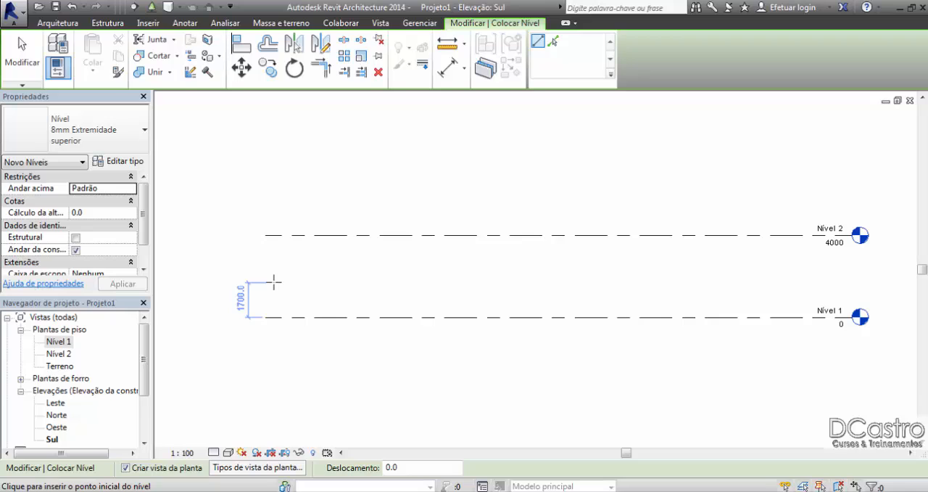
pyautogui.write('6000')
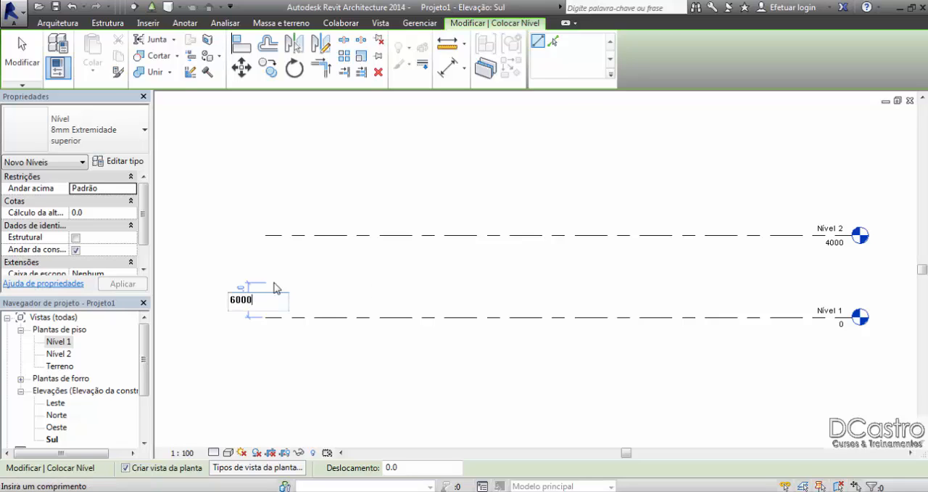
pyautogui.press('Return')
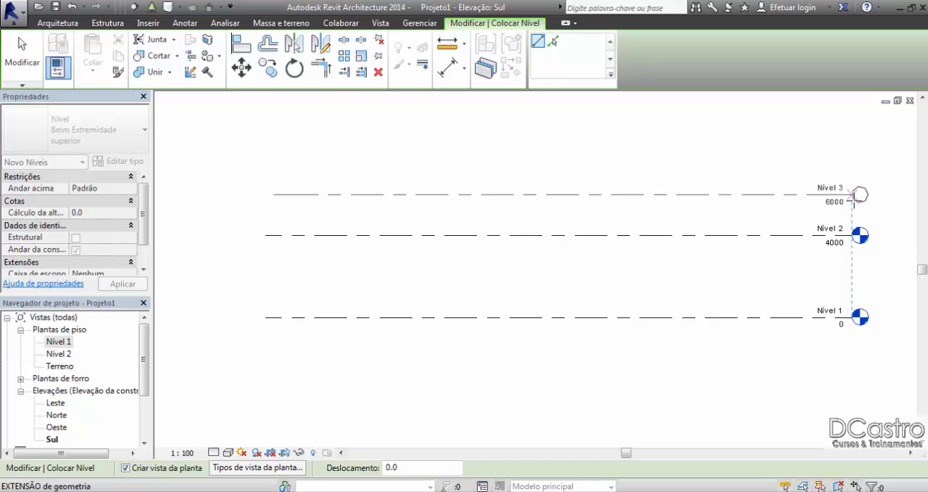
pyautogui.click(857, 194)
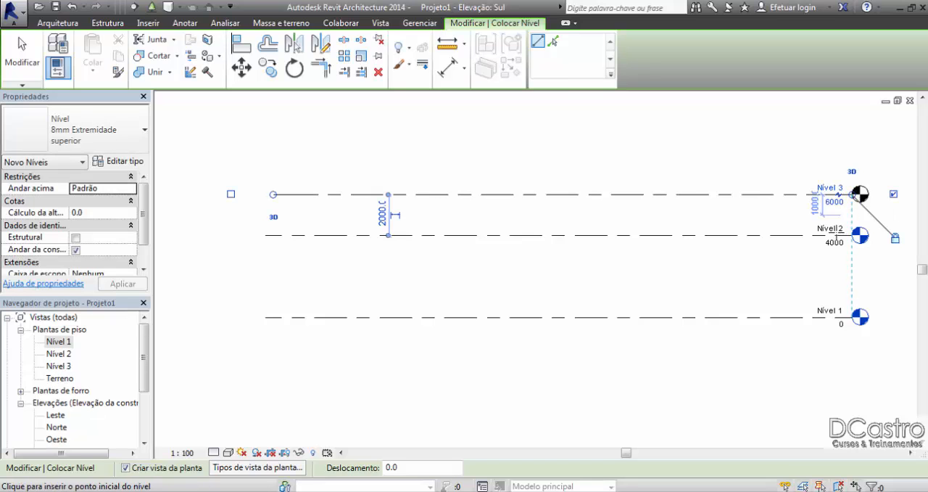
pyautogui.click(22, 58)
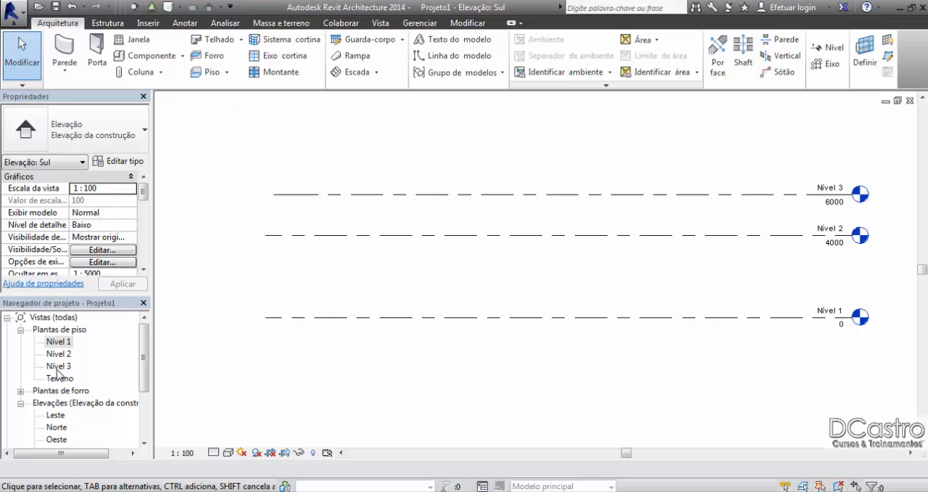
# Step: Delete the Nível 3 level together with its associated view
pyautogui.click(586, 197)
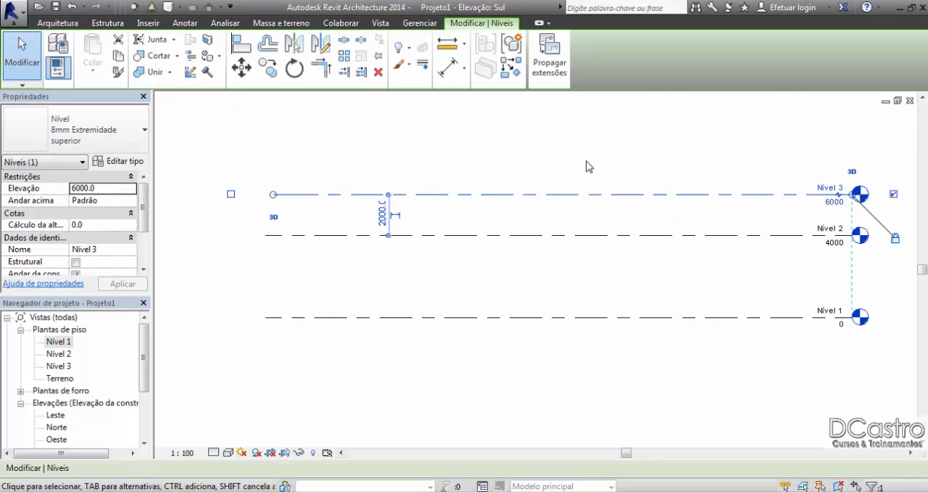
pyautogui.press('Delete')
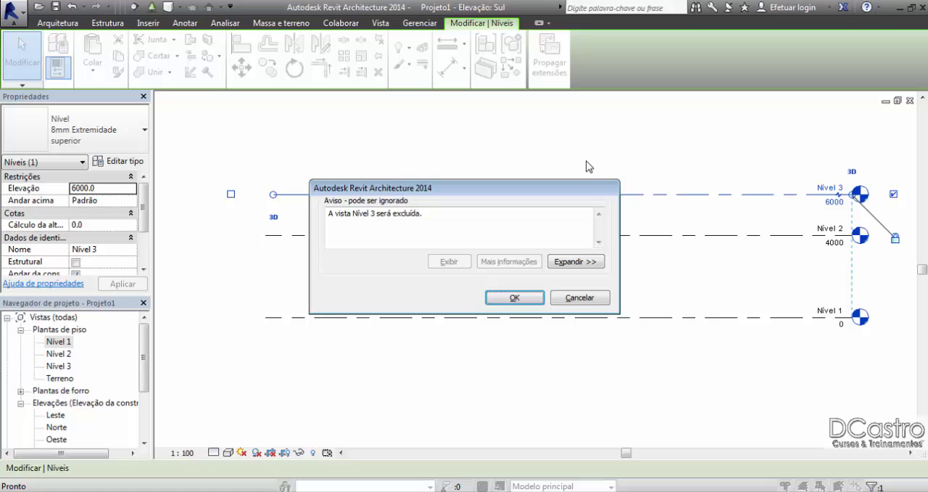
pyautogui.click(514, 297)
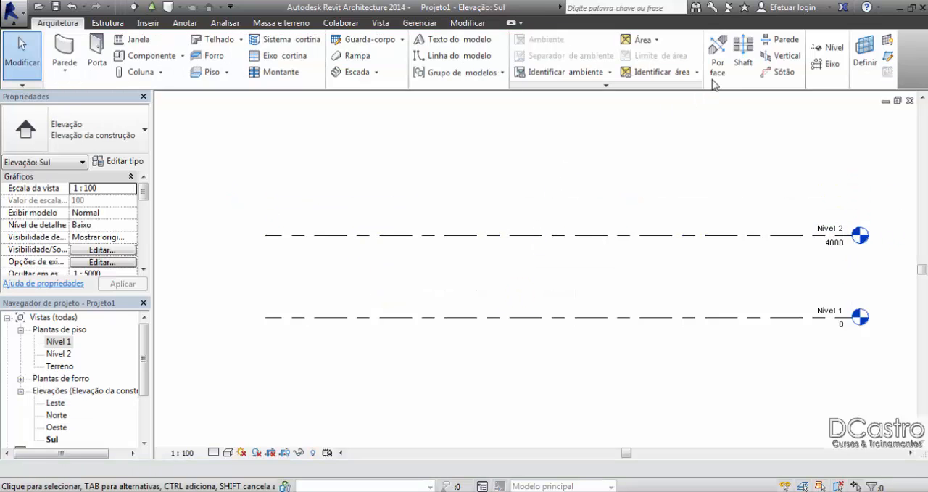
# Step: Draw a new level 2000 above Nível 2, aligned with the existing level heads, and exit the Level tool
pyautogui.click(818, 51)
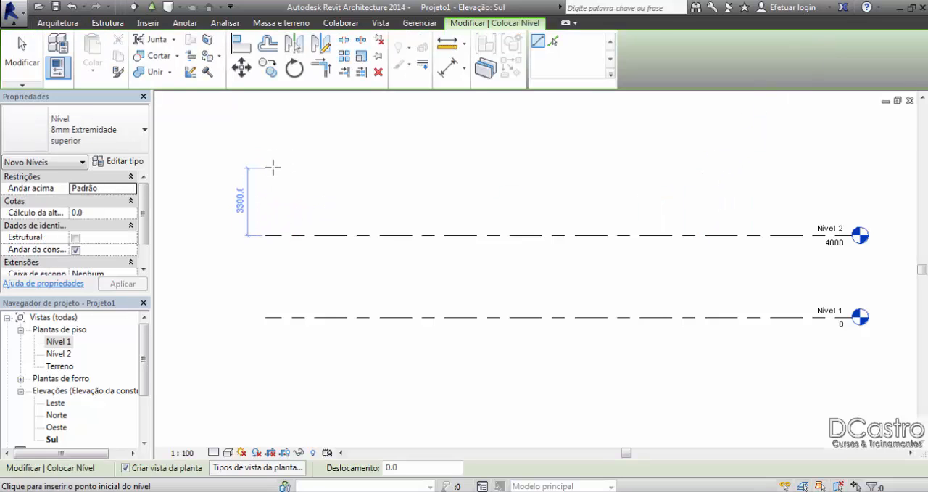
pyautogui.write('2000')
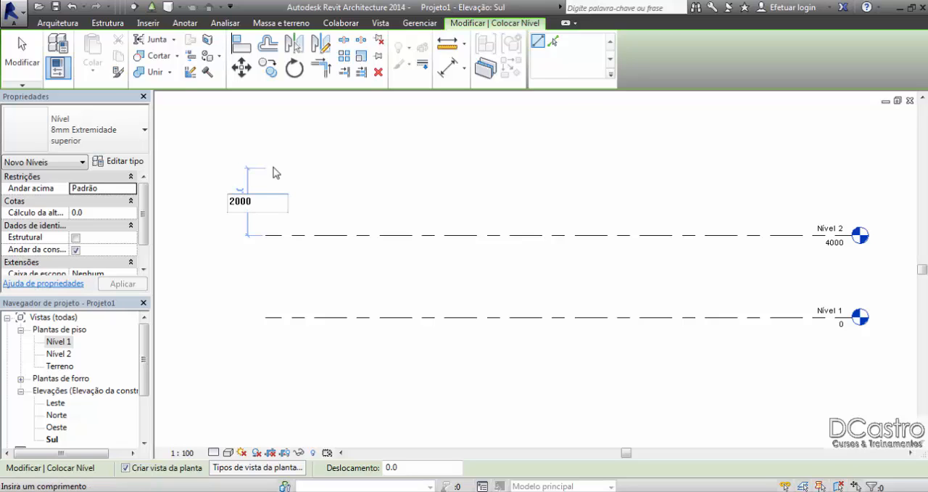
pyautogui.press('Return')
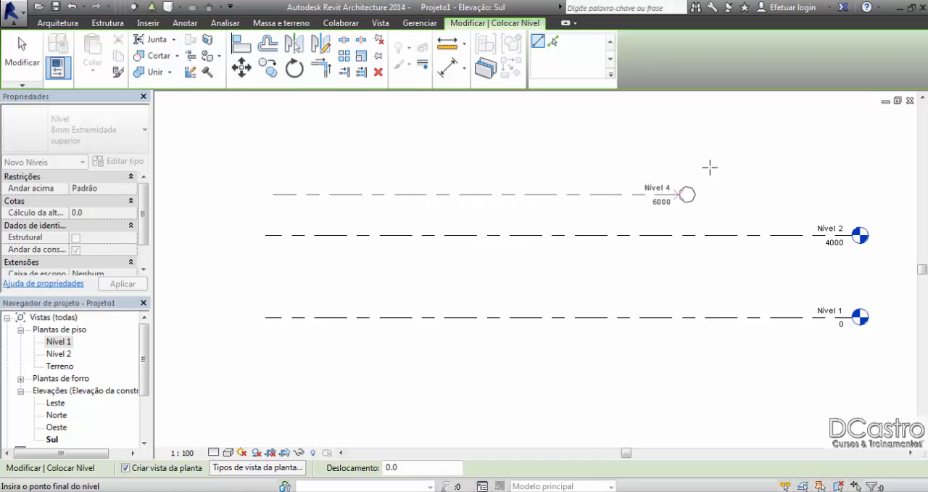
pyautogui.click(852, 163)
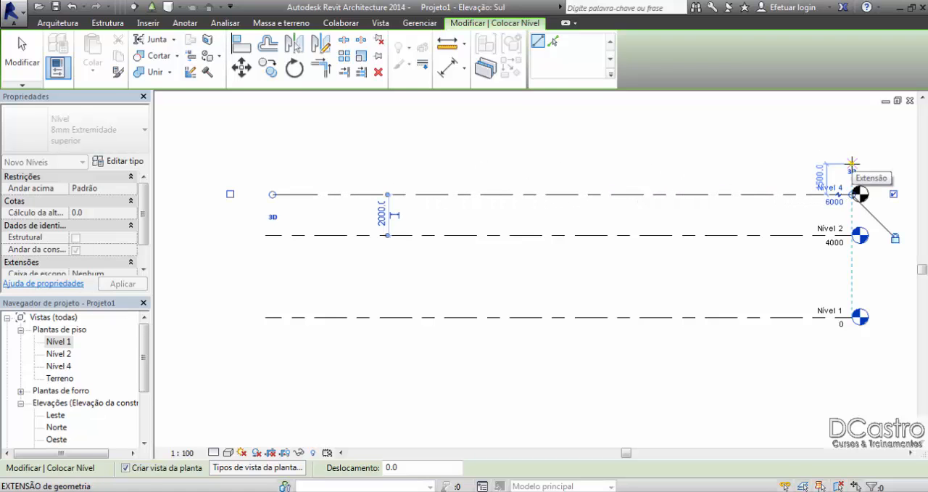
pyautogui.click(21, 58)
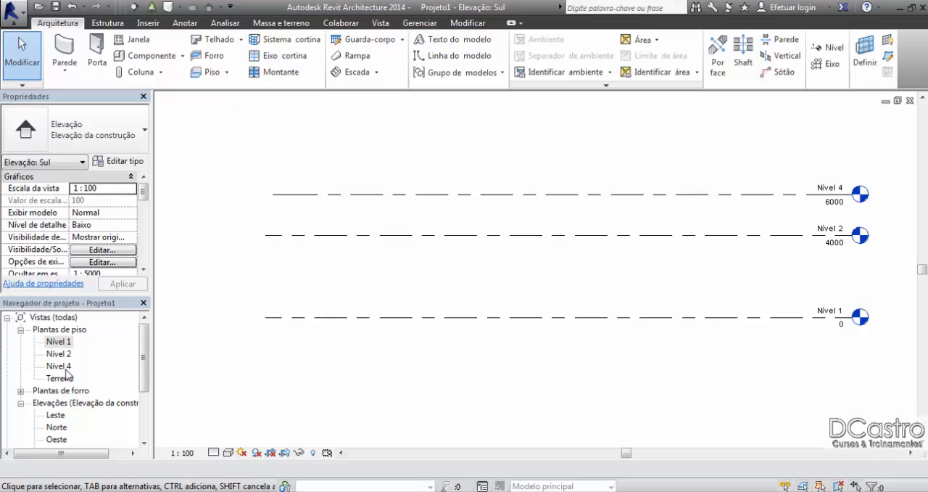
# Step: Delete the Nível 4 level at 6000 together with its associated view
pyautogui.click(833, 200)
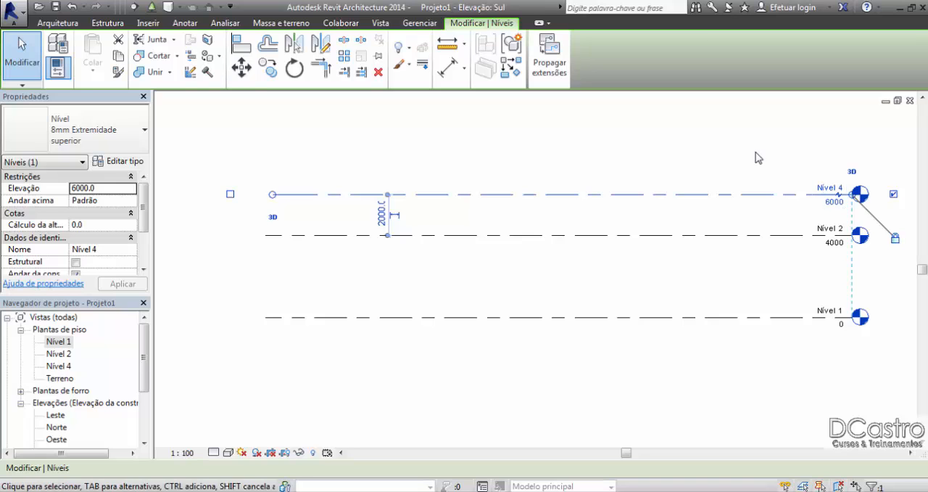
pyautogui.press('Delete')
pyautogui.click(515, 298)
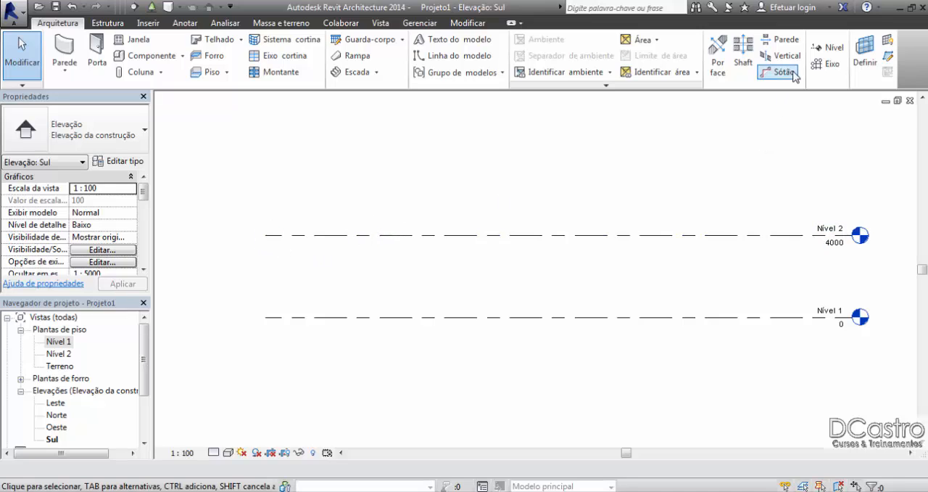
# Step: Create a level above Nível 2 with the Level tool's pick-lines method, using an offset of 2000
pyautogui.click(826, 47)
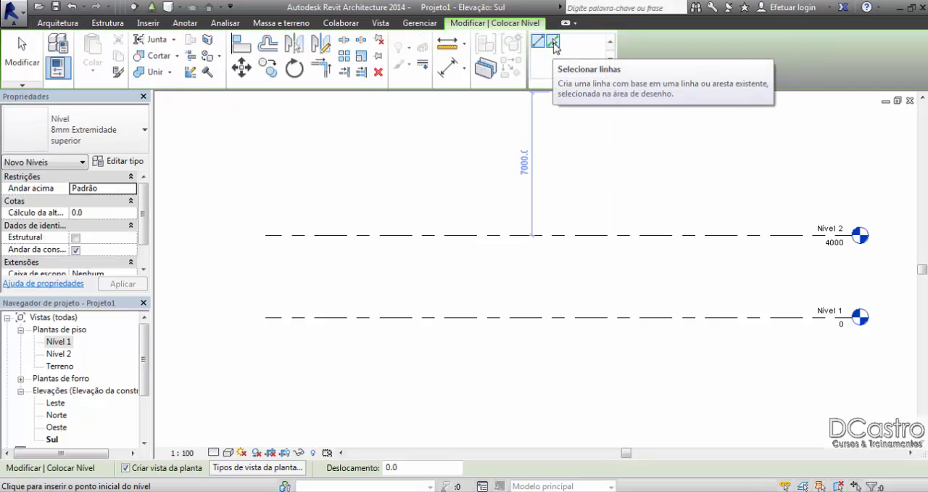
pyautogui.click(554, 43)
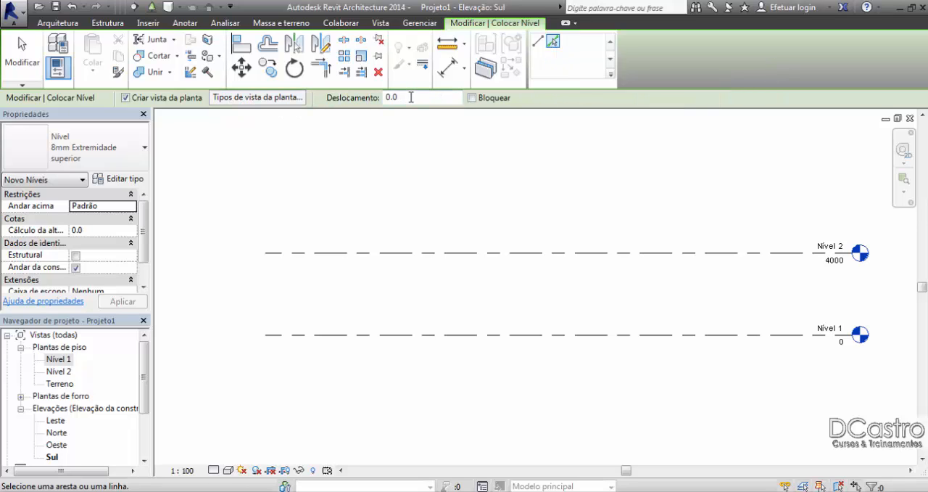
pyautogui.moveTo(409, 96); pyautogui.dragTo(386, 96)
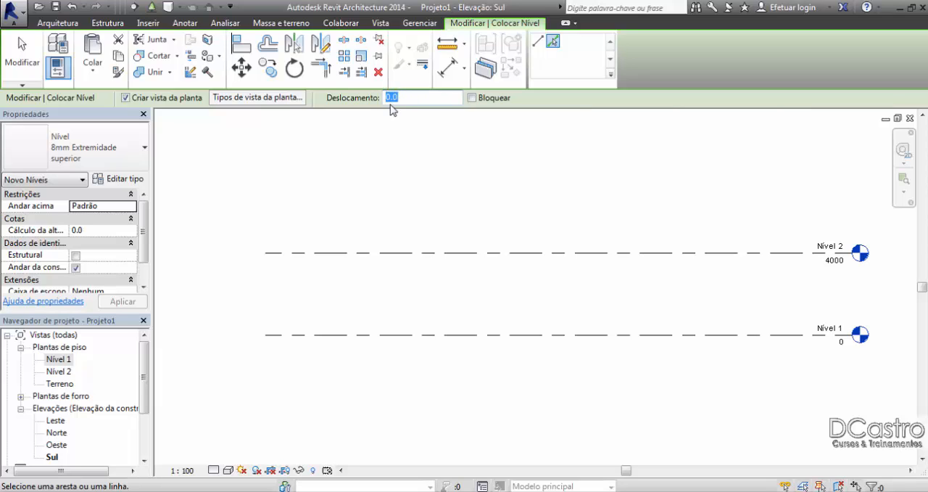
pyautogui.write('2000')
pyautogui.press('Return')
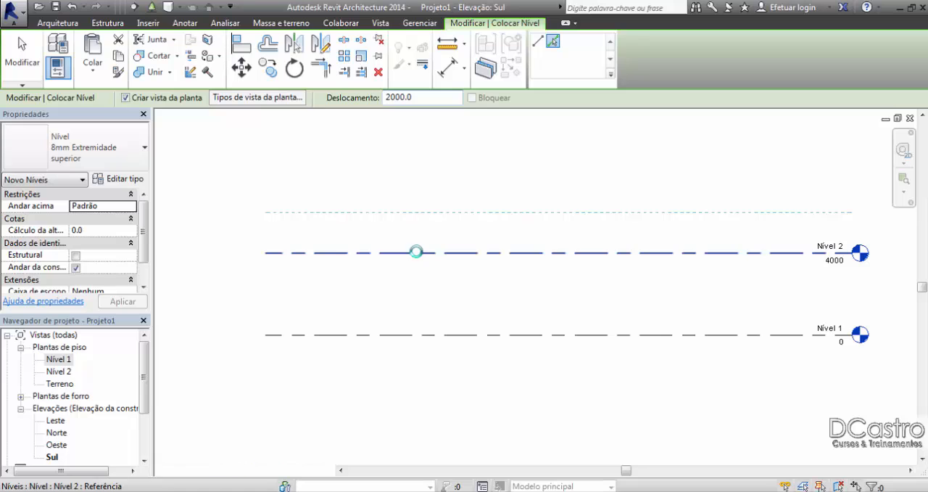
pyautogui.click(419, 253)
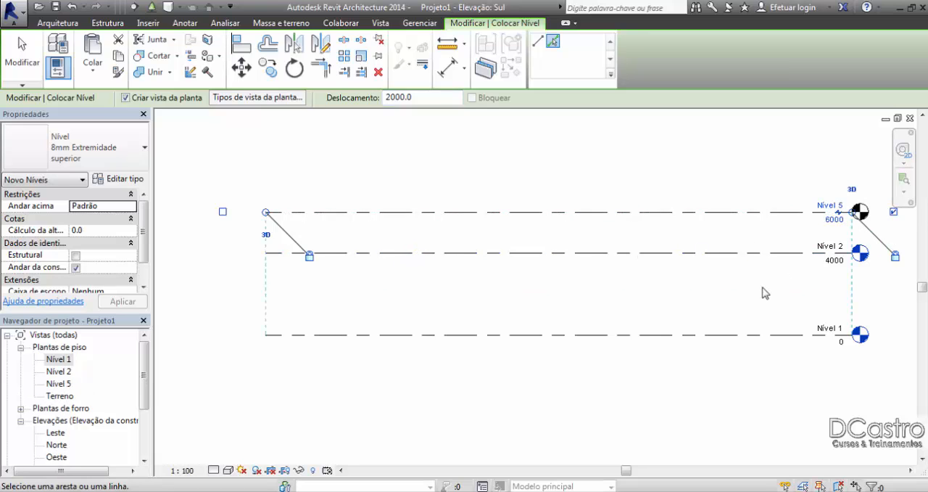
# Step: Add levels offset 2000 below Nível 1 and 2000 below Nível 2, and exit the Level tool
pyautogui.click(733, 339)
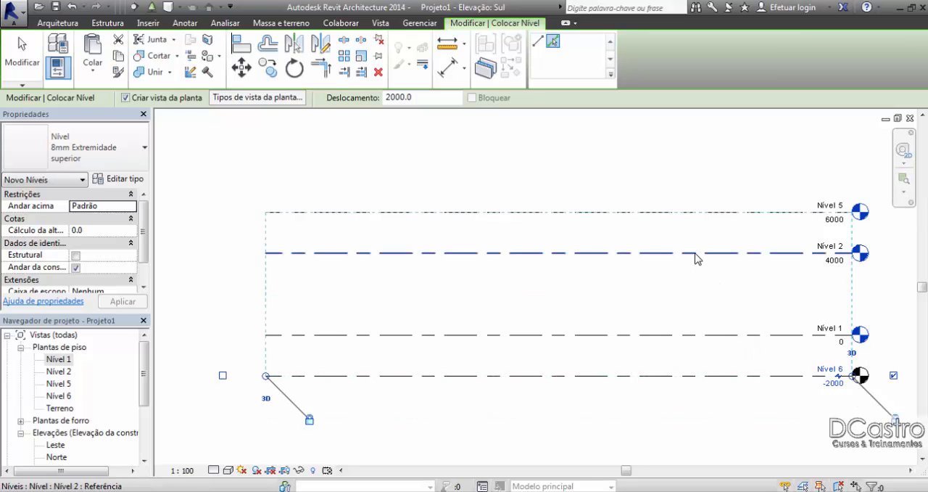
pyautogui.click(693, 258)
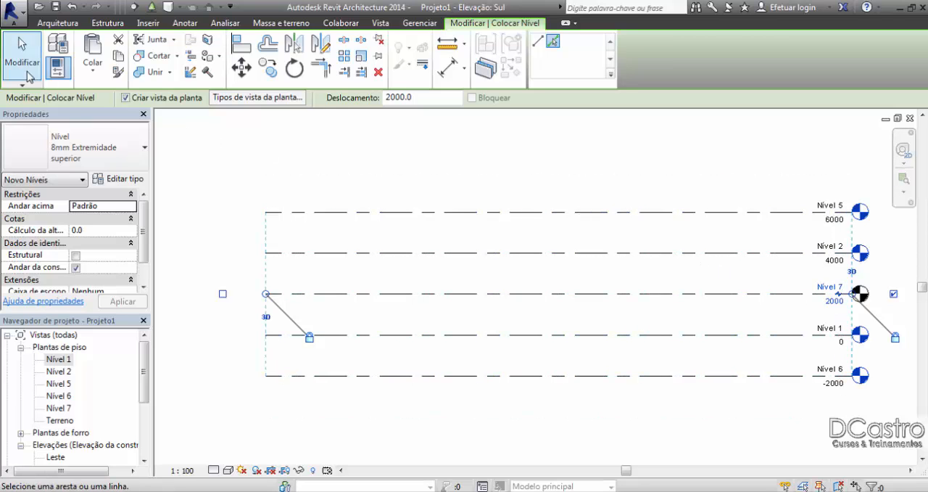
pyautogui.click(22, 54)
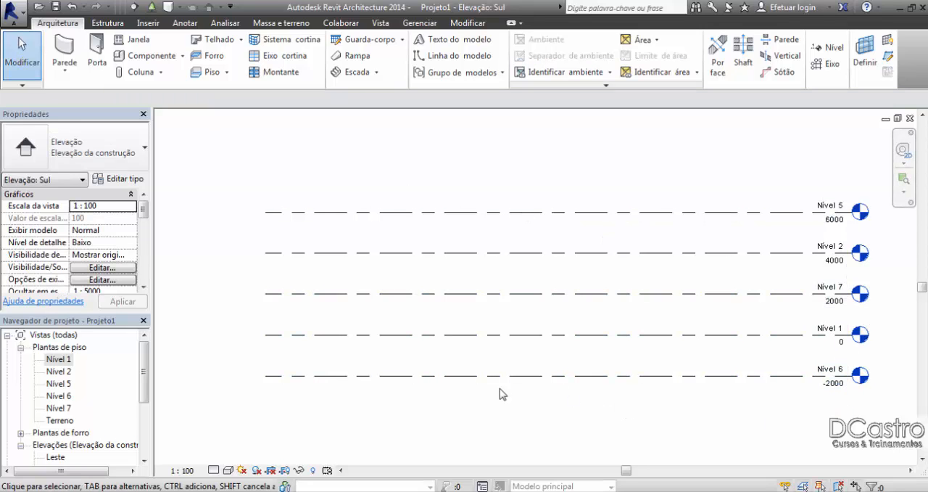
# Step: Examine the names and elevation values at the heads of all levels in the Sul elevation
pyautogui.click(836, 380)
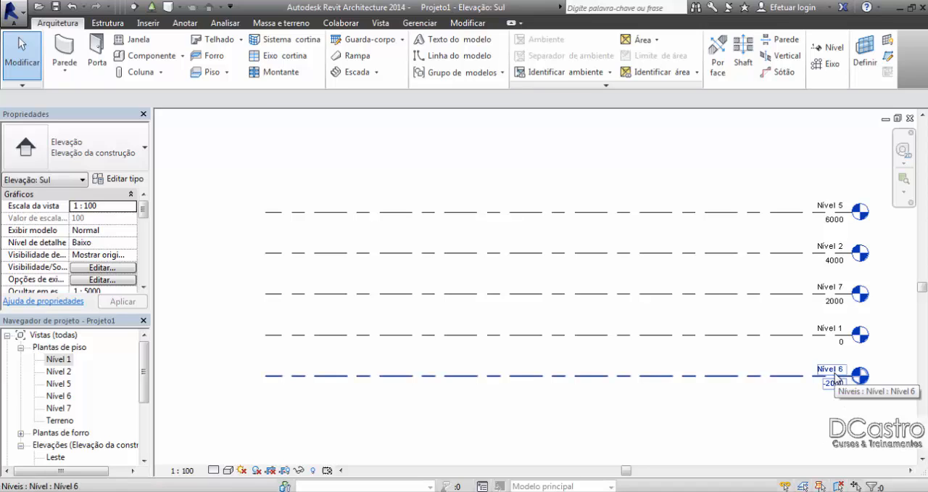
pyautogui.click(227, 381)
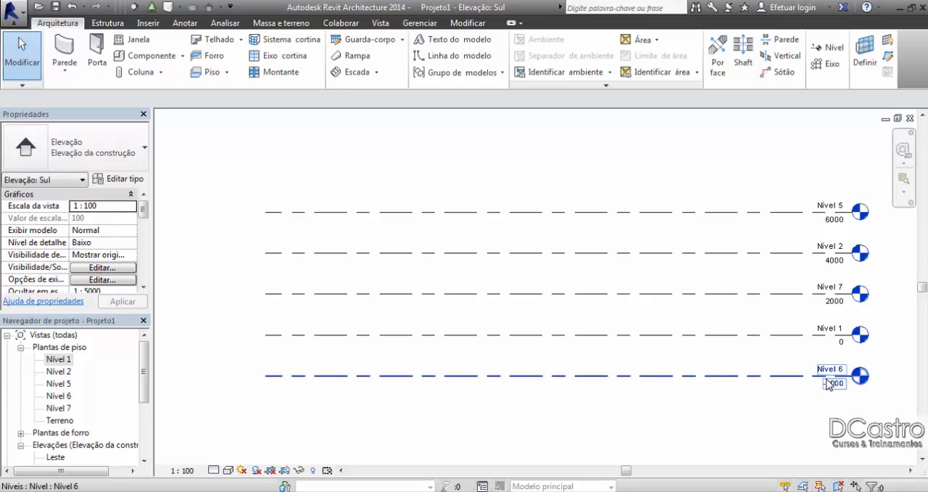
pyautogui.click(833, 303)
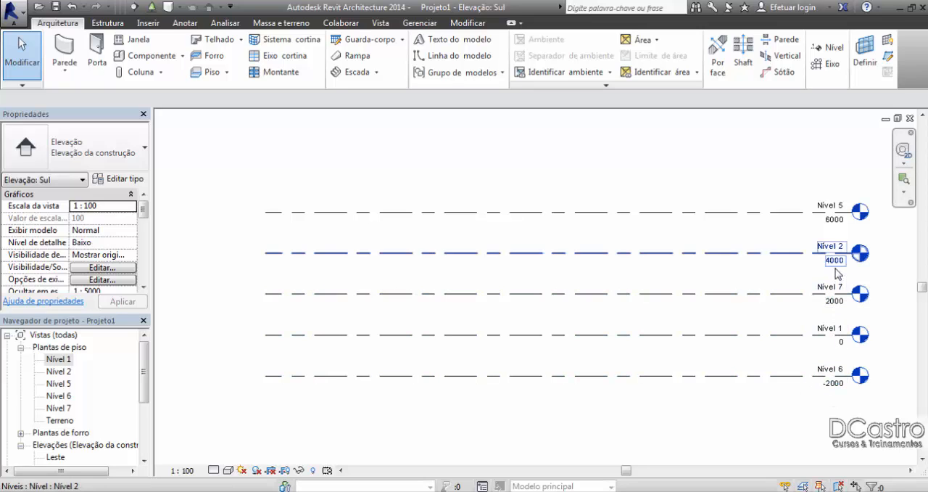
pyautogui.click(838, 216)
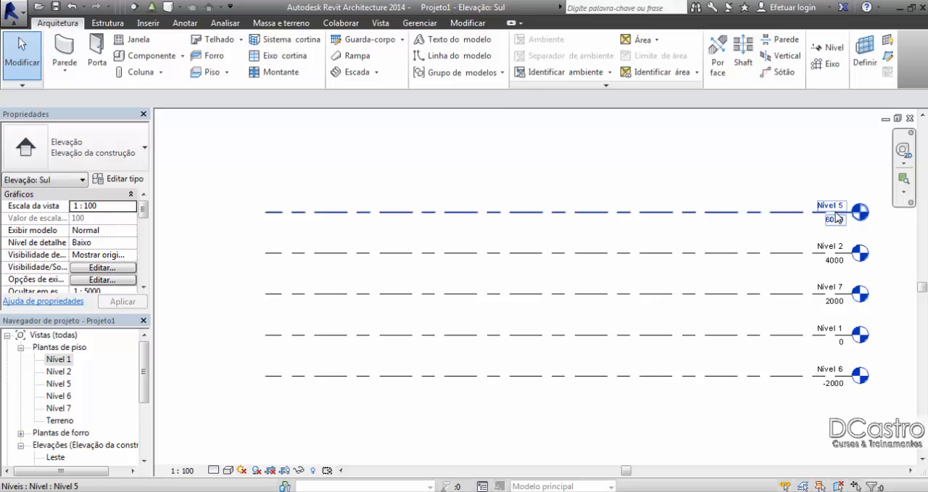
pyautogui.click(837, 257)
pyautogui.click(837, 299)
pyautogui.click(837, 339)
pyautogui.click(841, 382)
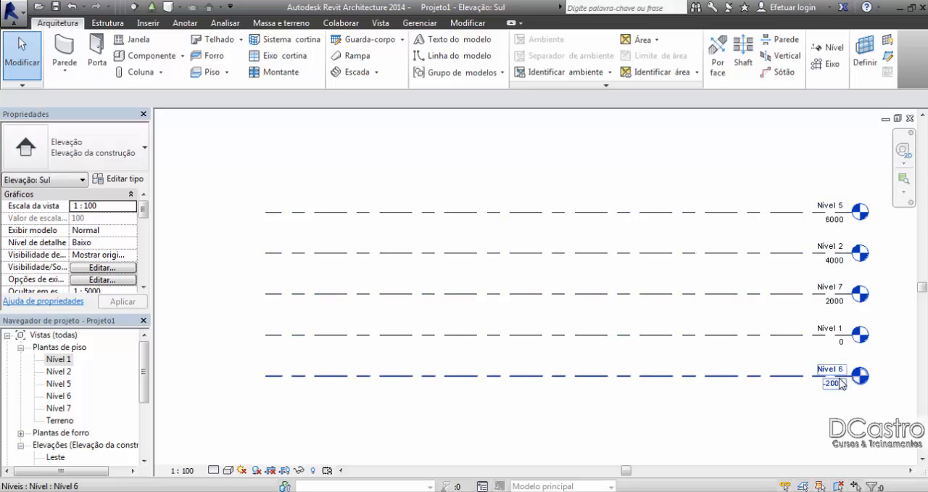
pyautogui.click(838, 338)
pyautogui.click(837, 299)
pyautogui.click(838, 217)
pyautogui.click(838, 258)
pyautogui.click(838, 298)
pyautogui.click(841, 342)
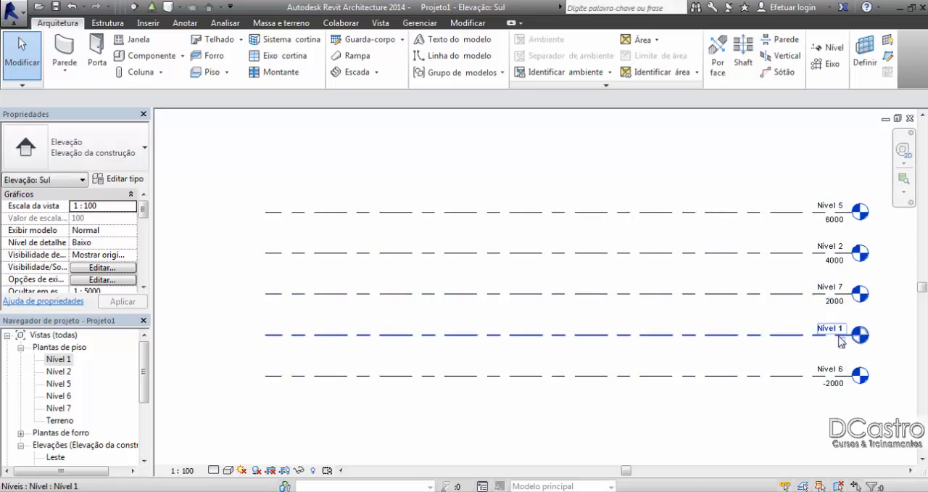
pyautogui.click(846, 383)
pyautogui.click(225, 312)
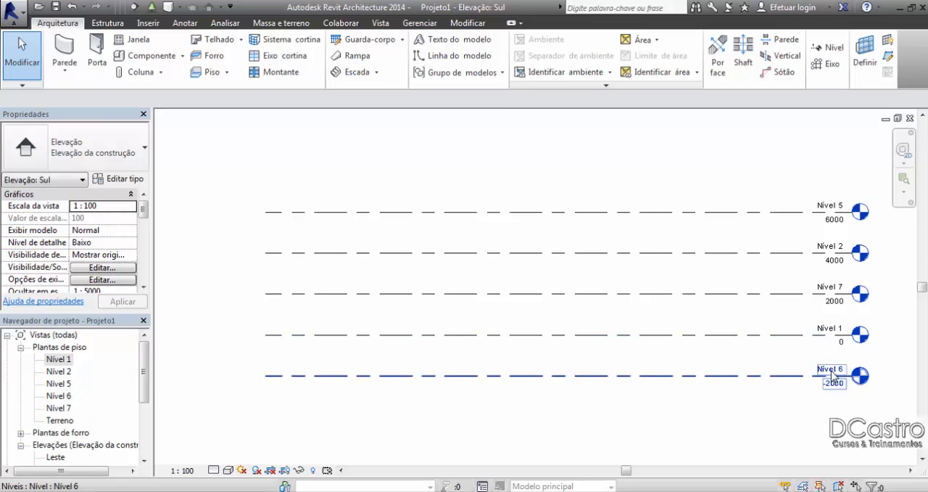
# Step: Rename the Nível 6 level to subsolo and rename its corresponding views as well
pyautogui.click(834, 376)
pyautogui.click(831, 371)
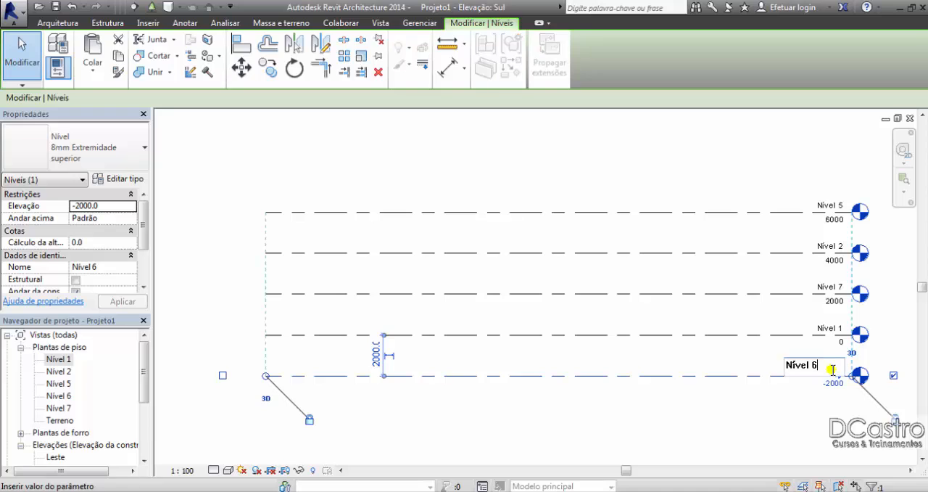
pyautogui.write('subsolo')
pyautogui.press('Return')
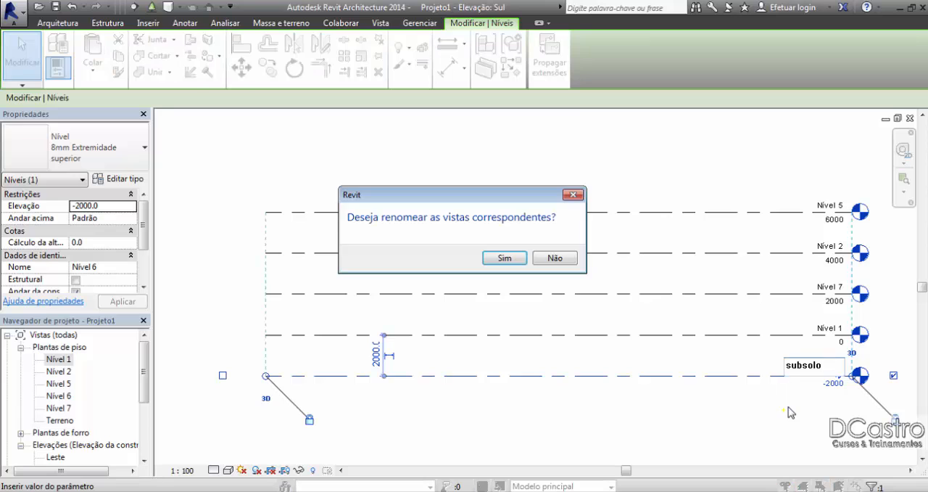
pyautogui.click(512, 259)
# Step: Rename the Nível 1 level to Térreo, including its corresponding views
pyautogui.click(828, 329)
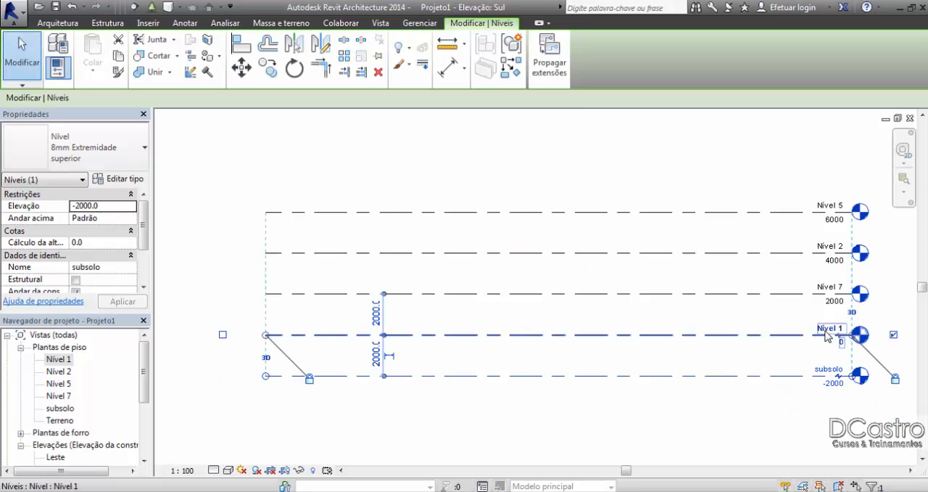
pyautogui.click(825, 330)
pyautogui.write('Térreo')
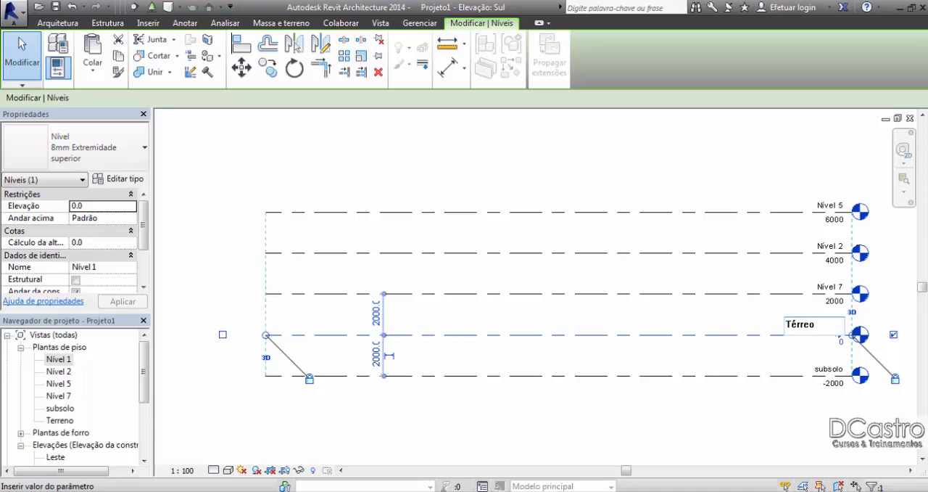
pyautogui.press('Return')
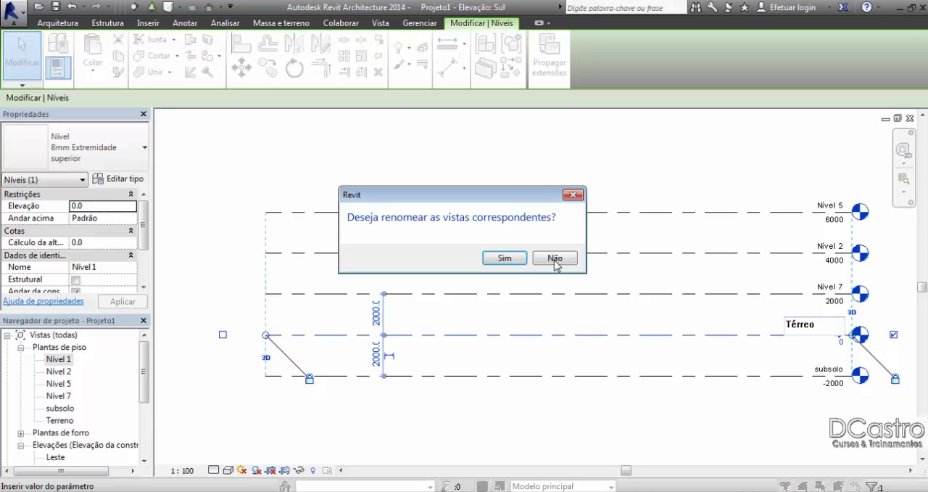
pyautogui.click(505, 259)
# Step: Rename the Nível 7 level to sobreloja, including its corresponding views
pyautogui.click(805, 289)
pyautogui.click(825, 287)
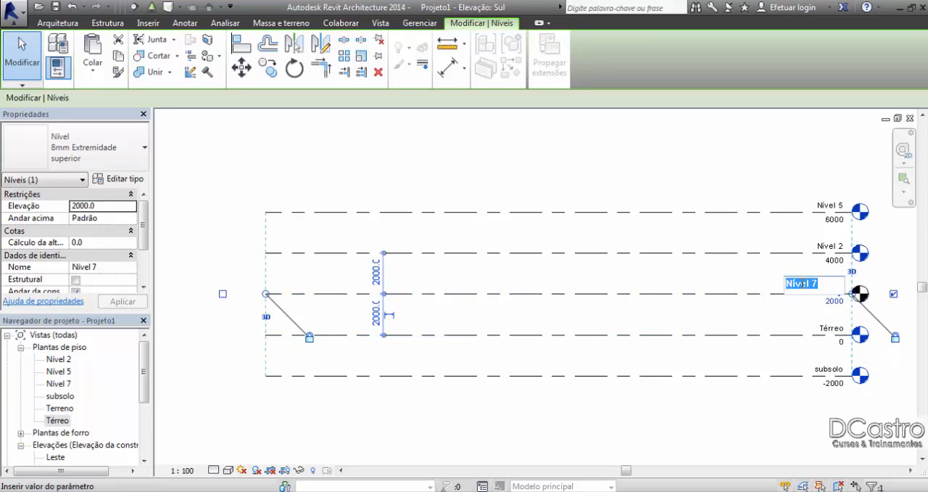
pyautogui.write('sobreloj')
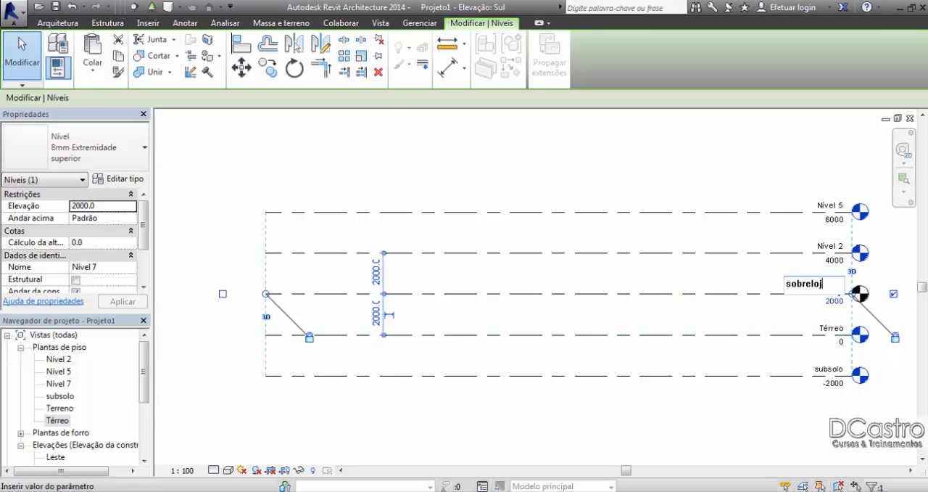
pyautogui.write('a')
pyautogui.press('Return')
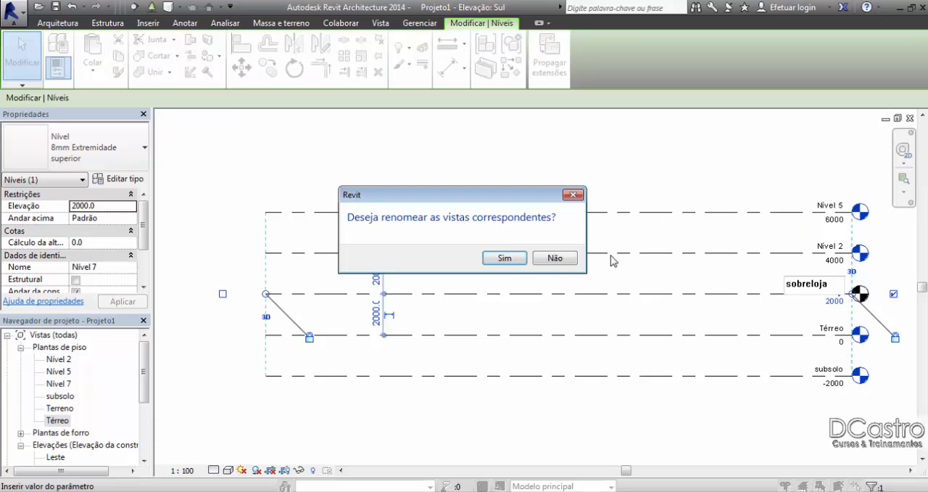
pyautogui.click(505, 259)
# Step: Rename the Nível 2 level to Pavto Tipo 1, including its corresponding views
pyautogui.click(815, 249)
pyautogui.click(824, 243)
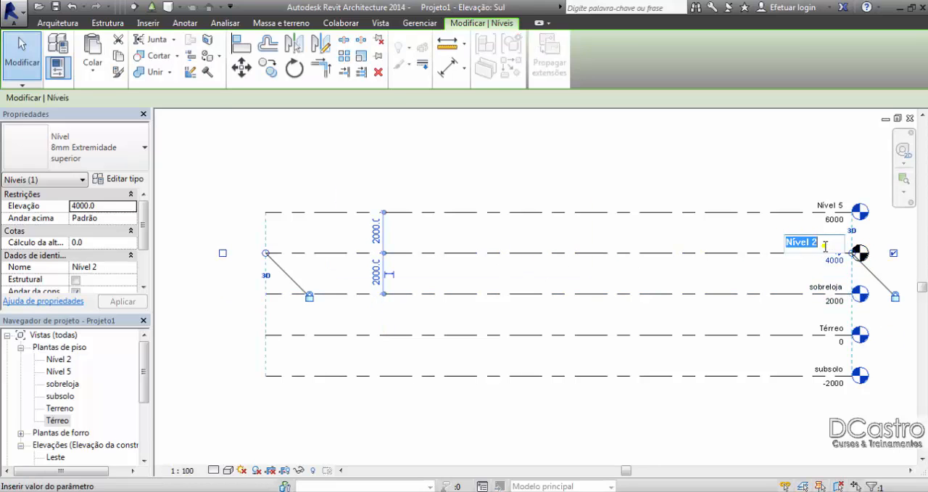
pyautogui.write('P')
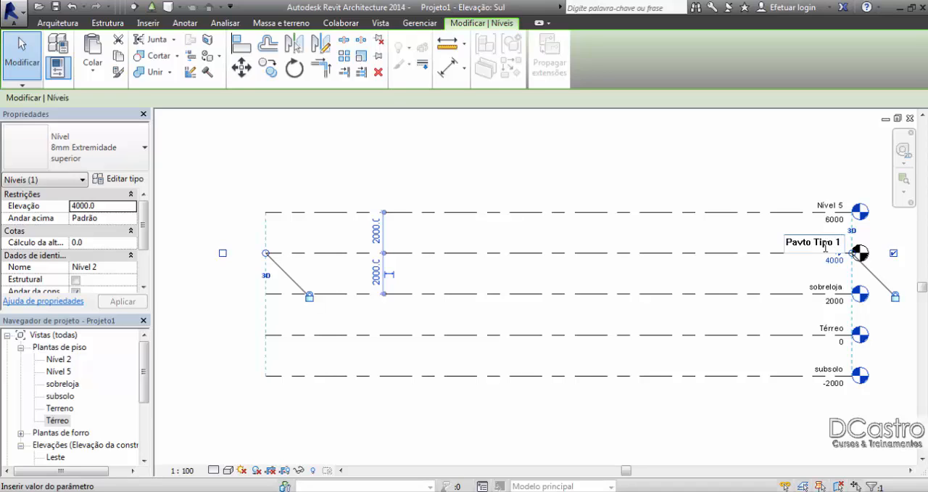
pyautogui.write('avto Tipo 1')
pyautogui.press('Return')
pyautogui.click(507, 257)
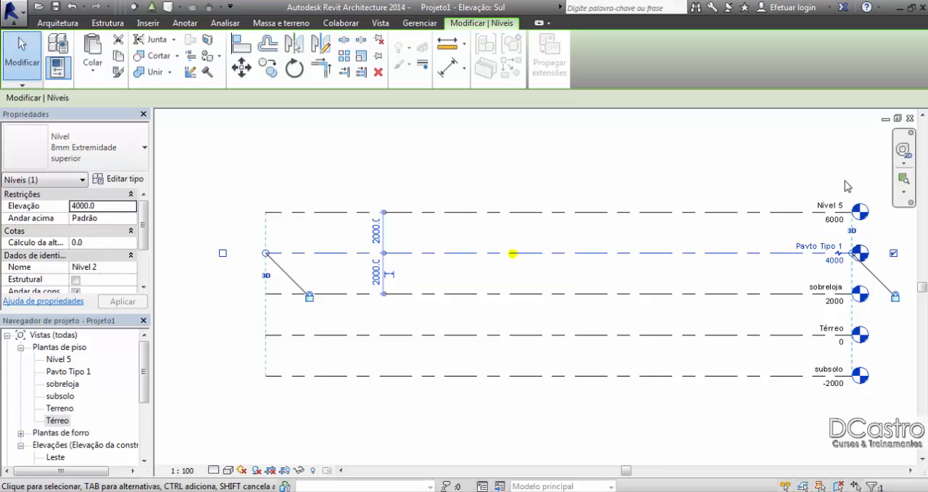
# Step: Rename the Nível 5 level to Pavto tipo 2, including its corresponding views
pyautogui.click(831, 205)
pyautogui.click(831, 204)
pyautogui.write('Pavto tipo 2')
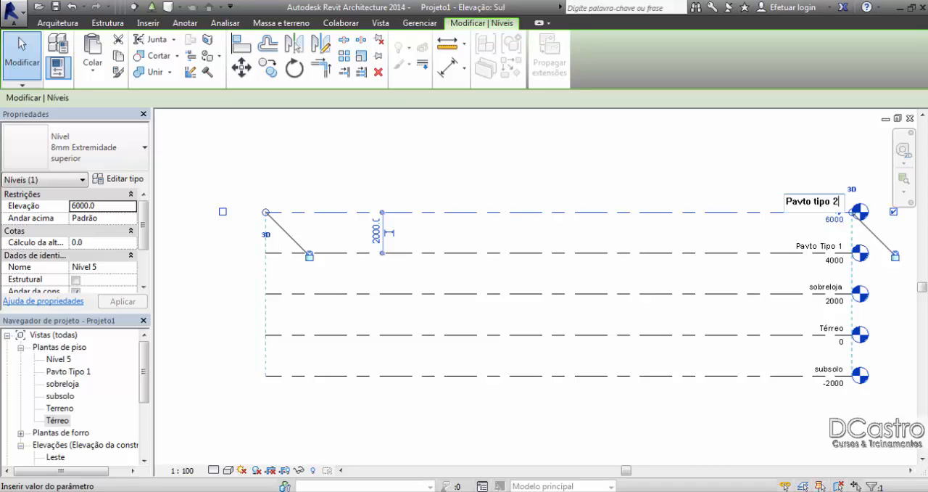
pyautogui.press('Return')
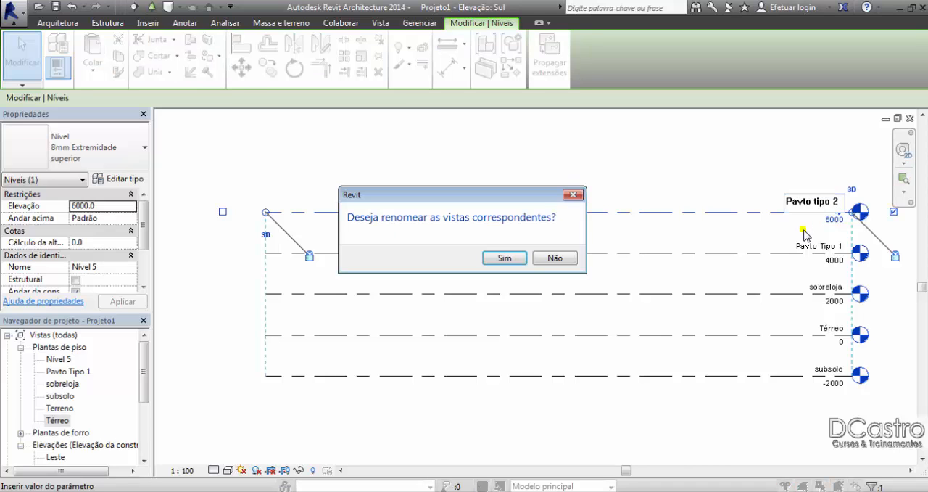
pyautogui.click(506, 256)
pyautogui.click(649, 137)
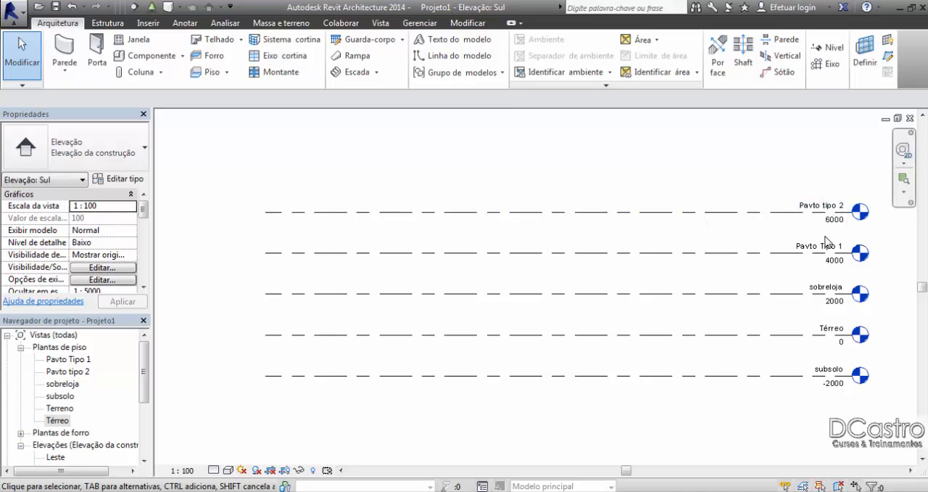
pyautogui.click(834, 290)
pyautogui.press('Escape')
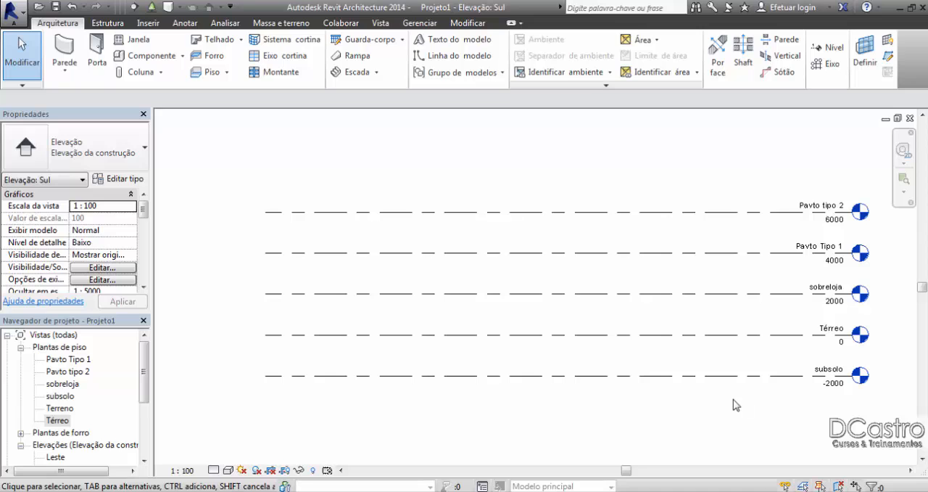
# Step: Rename the subsolo level to 00 - Subsolo and apply the name to its corresponding views
pyautogui.click(831, 370)
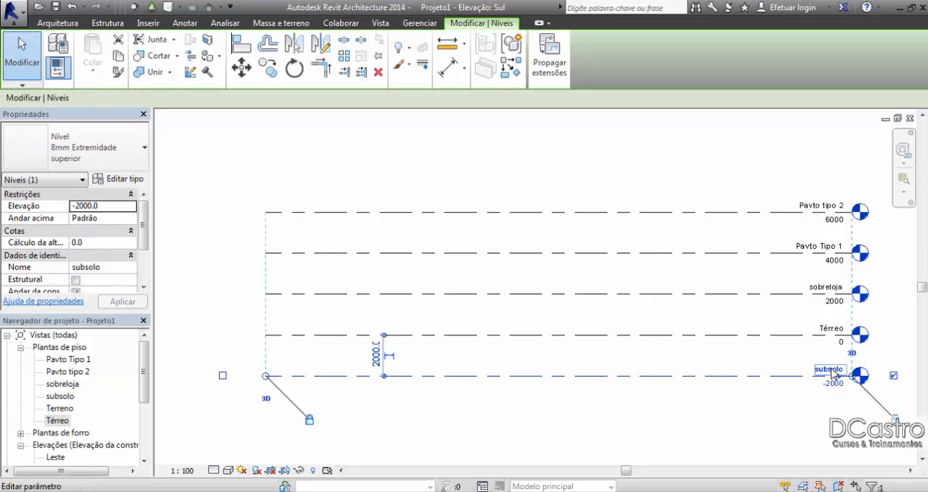
pyautogui.click(833, 368)
pyautogui.click(817, 367)
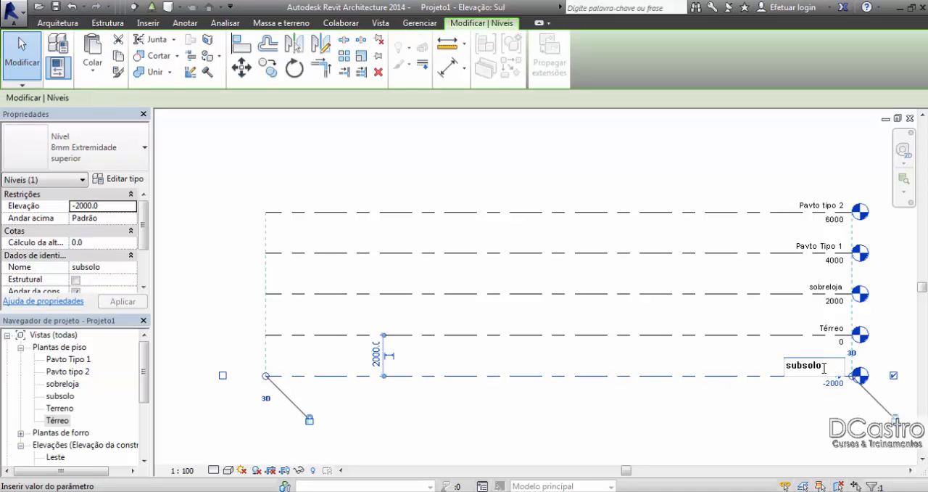
pyautogui.moveTo(827, 364); pyautogui.dragTo(787, 364)
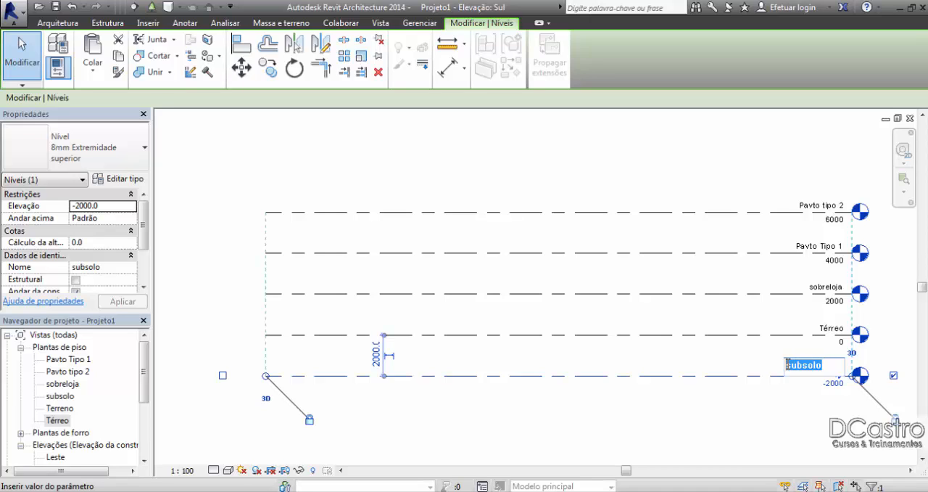
pyautogui.write('00 - S')
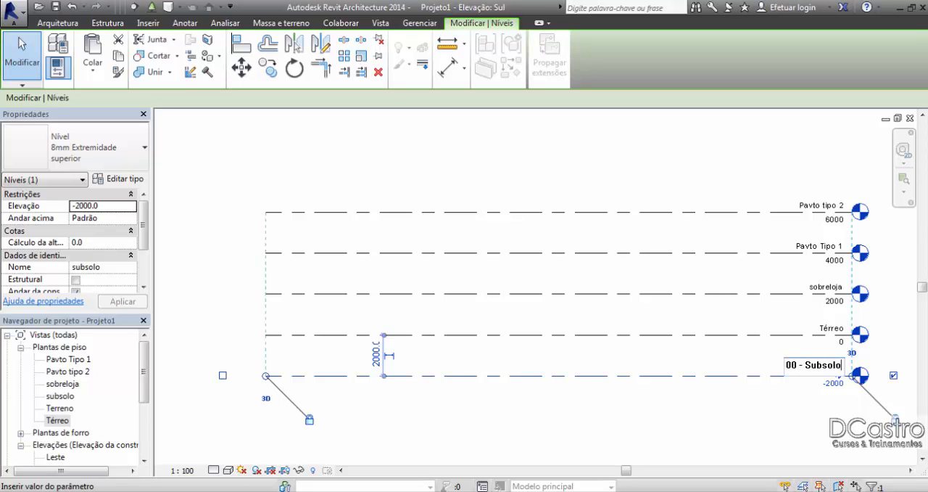
pyautogui.press('Return')
pyautogui.click(509, 257)
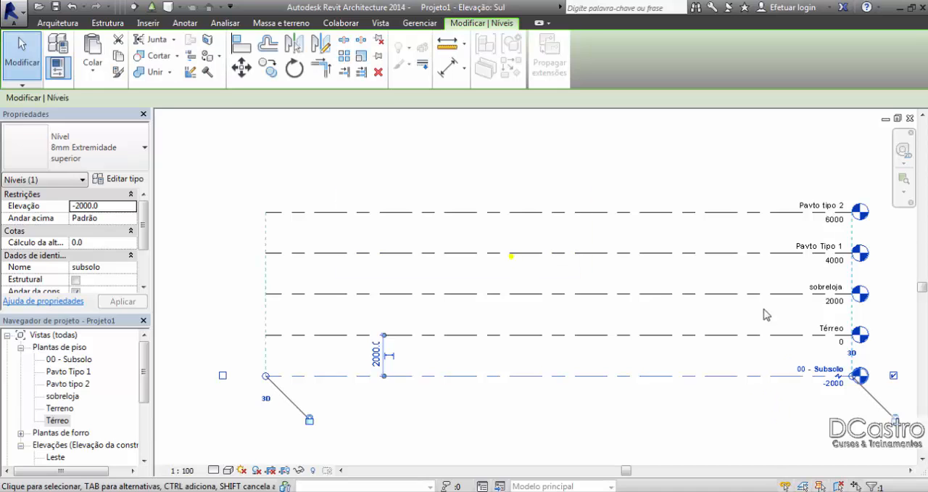
# Step: Add the prefix 01 - to the Térreo level's name, renaming its corresponding views too
pyautogui.doubleClick(837, 329)
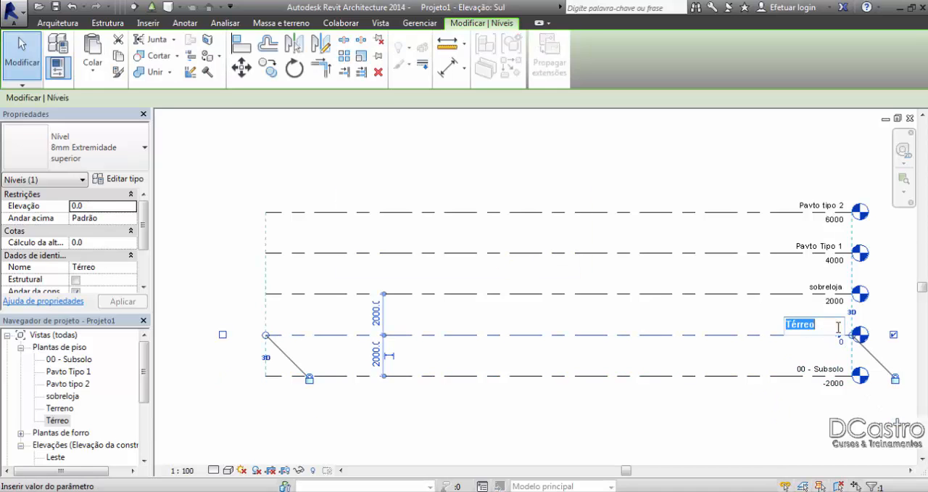
pyautogui.click(787, 324)
pyautogui.write('01 -')
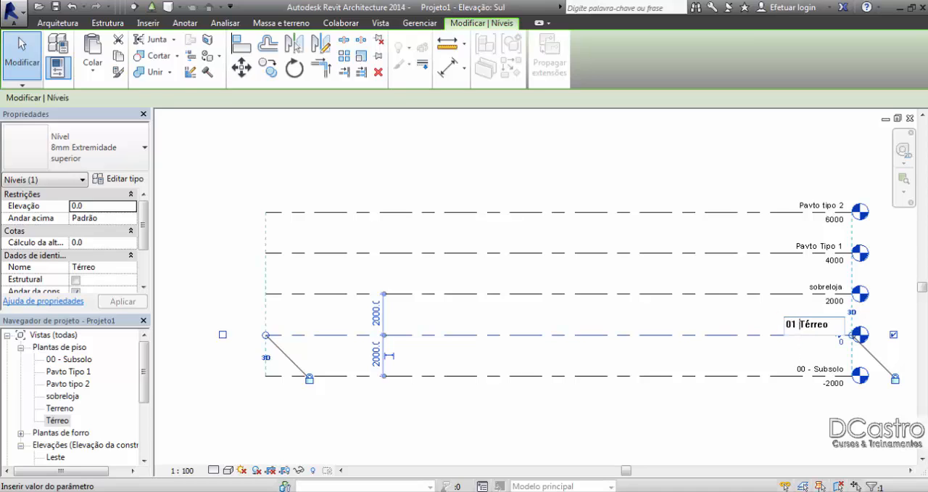
pyautogui.click(812, 281)
pyautogui.press('Return')
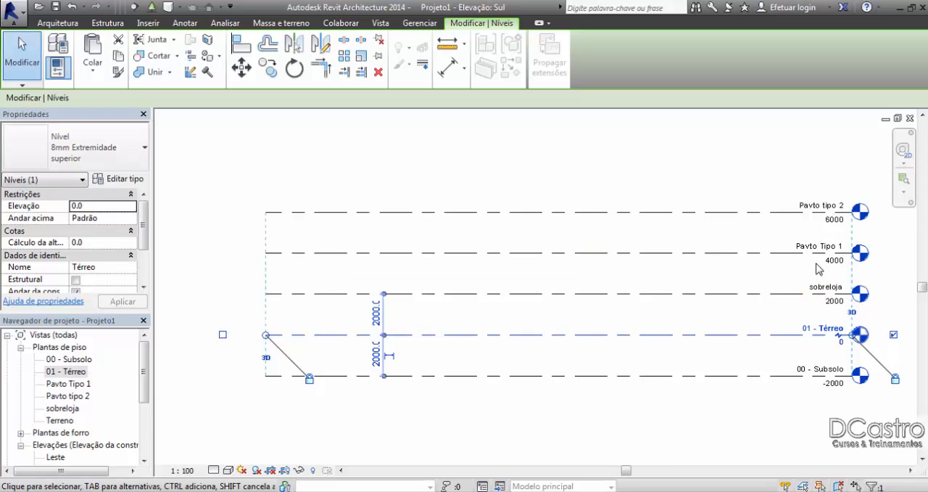
# Step: Rename the sobreloja level to 02- sobreloja, including its corresponding views
pyautogui.click(807, 286)
pyautogui.click(798, 287)
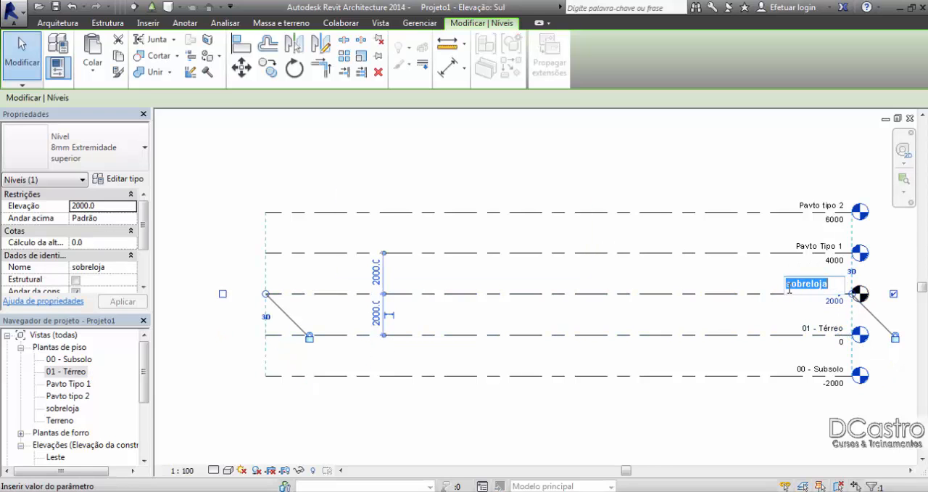
pyautogui.click(788, 286)
pyautogui.write('020 ')
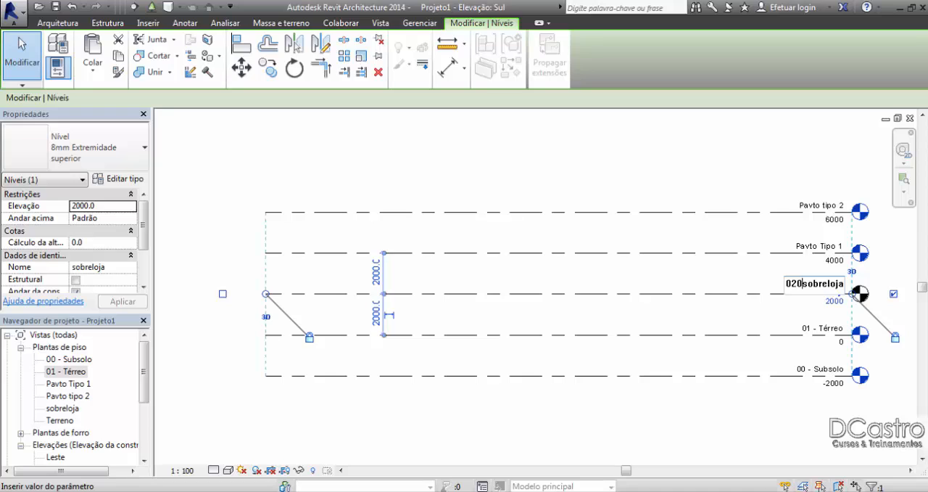
pyautogui.write('-')
pyautogui.press('Left')
pyautogui.press('Left')
pyautogui.write('2')
pyautogui.press('Return')
pyautogui.click(501, 259)
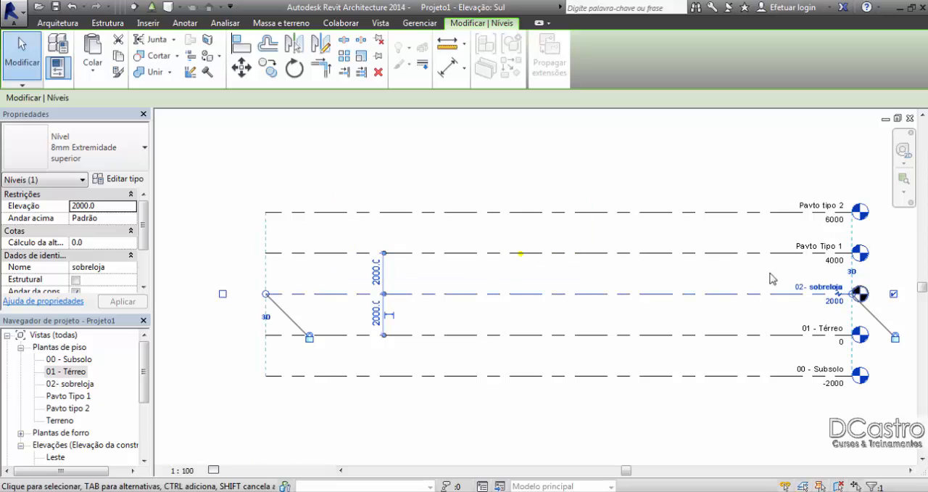
# Step: Rename the Pavto Tipo 1 level to 03 - Pavto Tipo 1, including its corresponding views
pyautogui.doubleClick(815, 249)
pyautogui.click(779, 245)
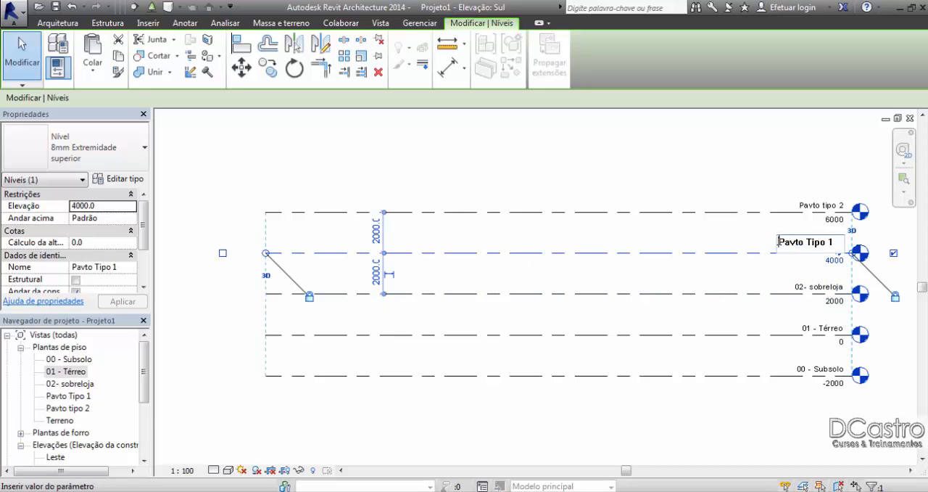
pyautogui.write('03 -')
pyautogui.press('Return')
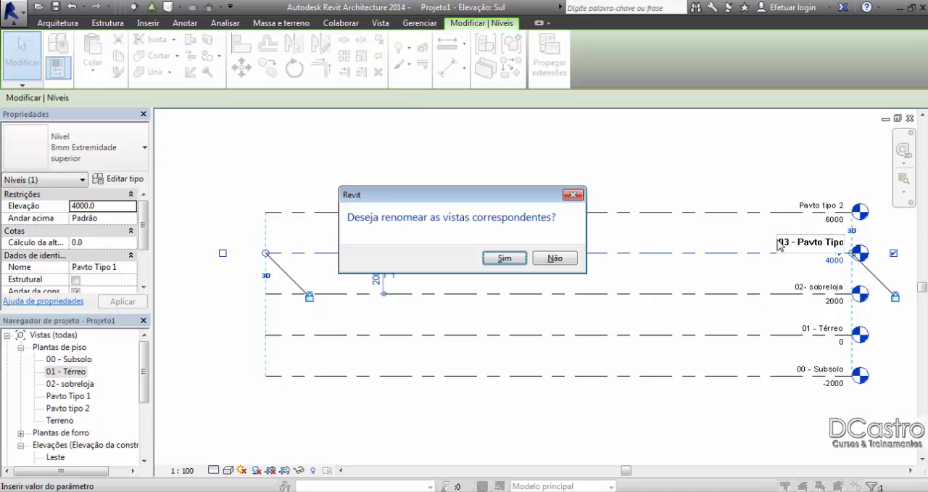
pyautogui.press('Return')
# Step: Rename the Pavto tipo 2 level to 04 - Pavto tipo 2, including its corresponding views
pyautogui.doubleClick(803, 203)
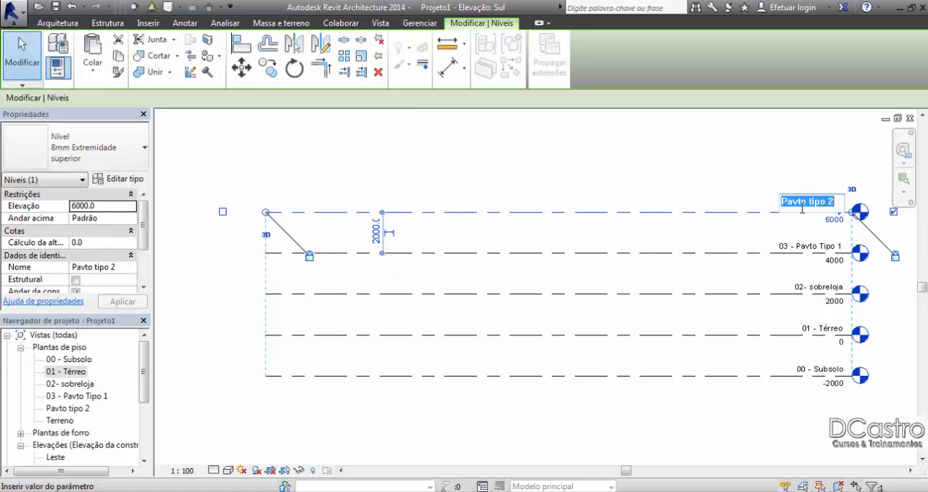
pyautogui.click(784, 204)
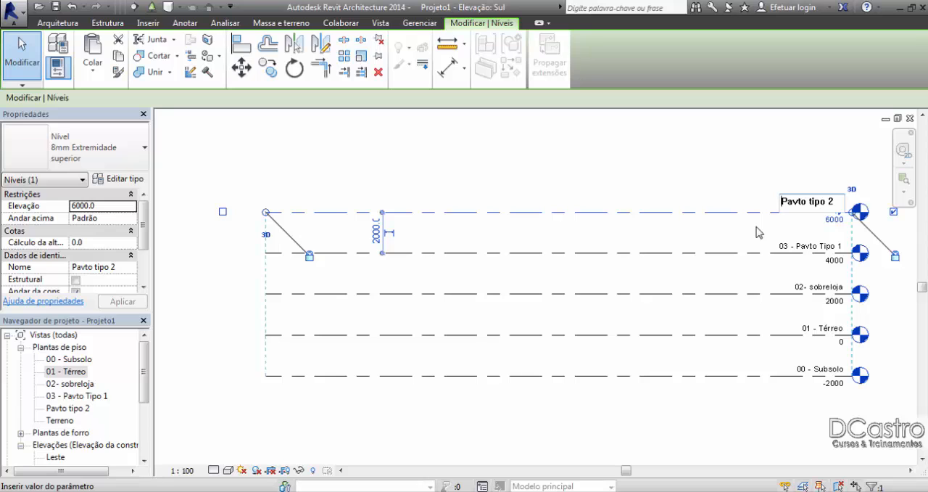
pyautogui.write('04 -')
pyautogui.press('Return')
pyautogui.press('Return')
pyautogui.click(721, 165)
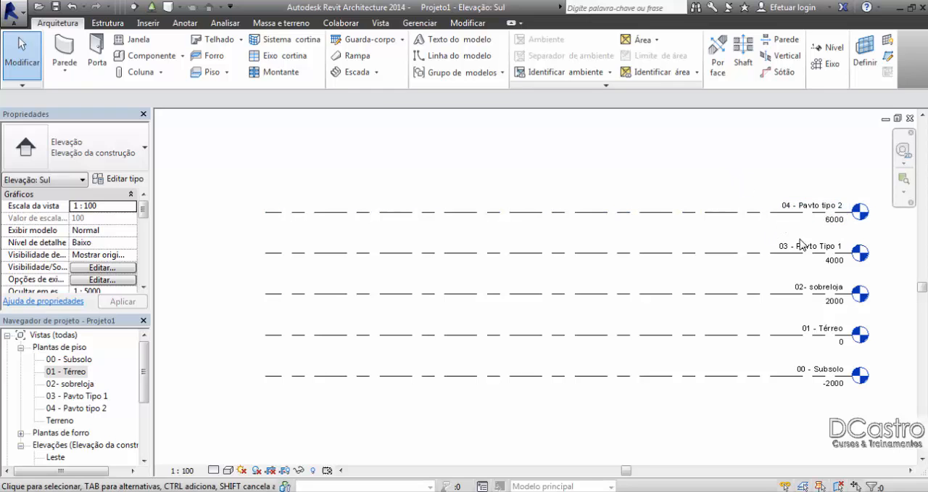
# Step: Examine the numbered level names and elevations at the level heads and compare them with the floor plan views
pyautogui.scroll(4, 663, 305)
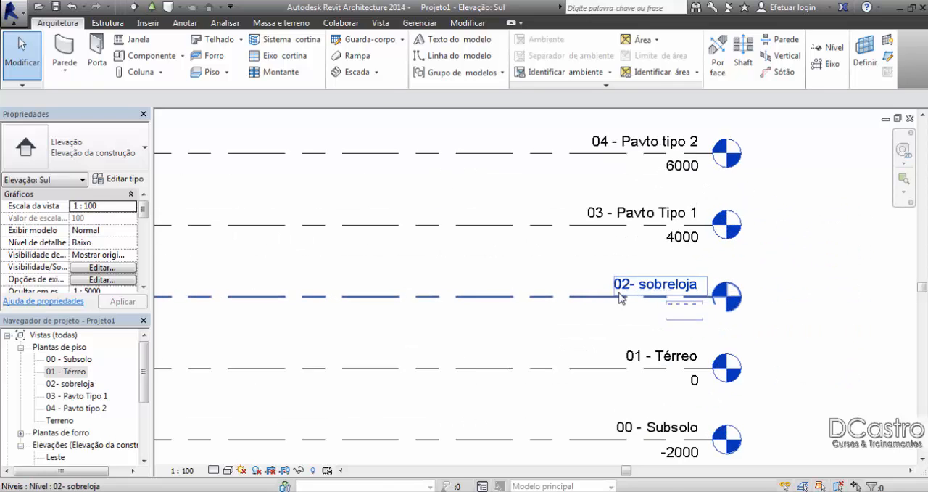
pyautogui.scroll(-1, 619, 294)
pyautogui.moveTo(624, 282); pyautogui.dragTo(624, 259, button='middle')
pyautogui.scroll(1, 624, 260)
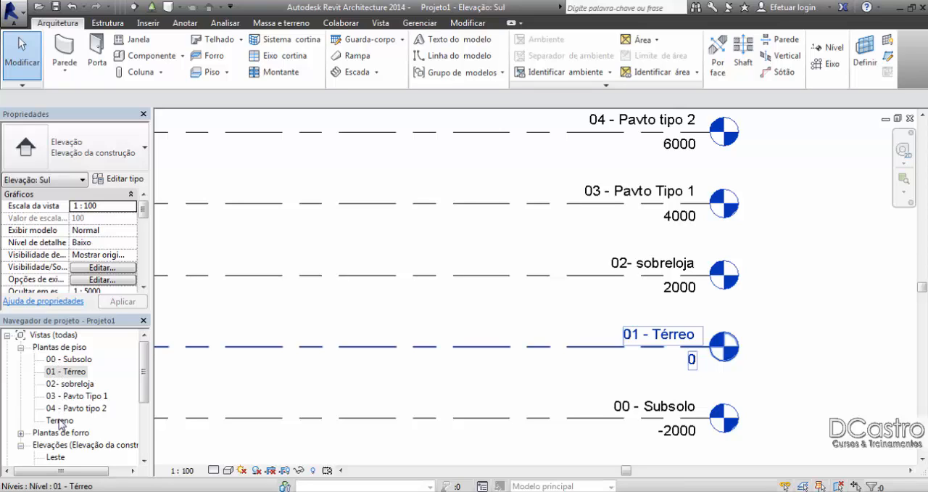
pyautogui.click(796, 324)
pyautogui.scroll(-3, 801, 304)
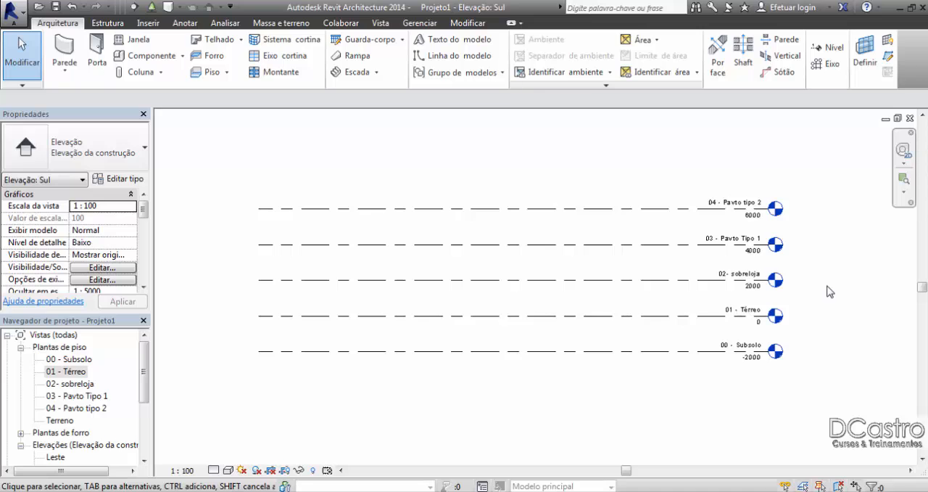
pyautogui.scroll(2, 829, 291)
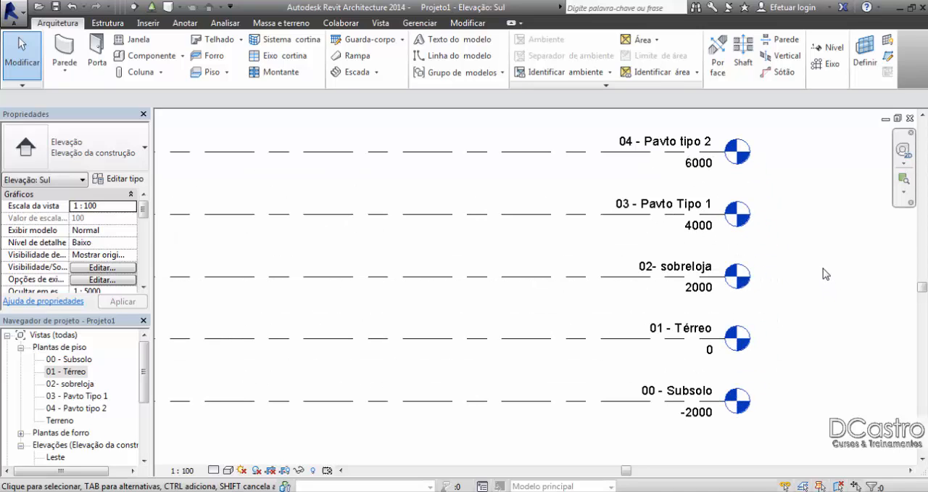
pyautogui.moveTo(826, 274); pyautogui.dragTo(635, 277, button='middle')
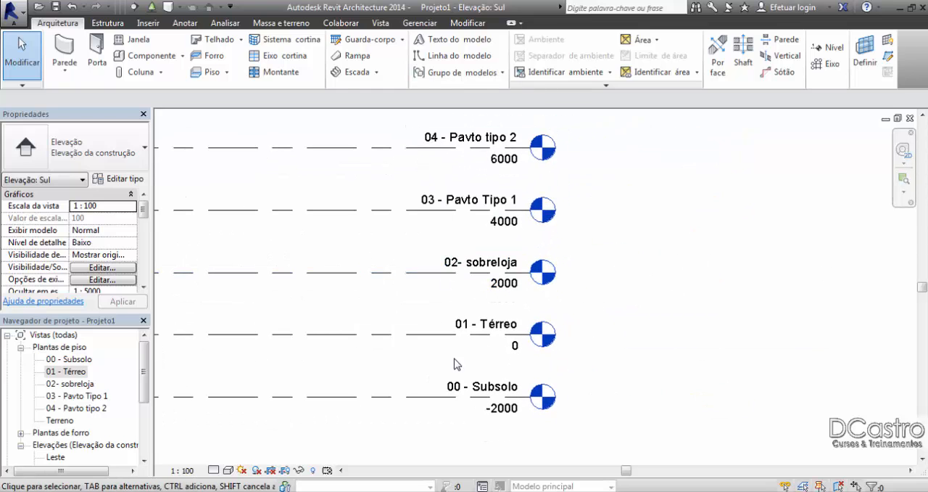
pyautogui.click(497, 341)
pyautogui.moveTo(498, 341); pyautogui.dragTo(522, 313, button='middle')
pyautogui.scroll(1, 522, 314)
pyautogui.press('Escape')
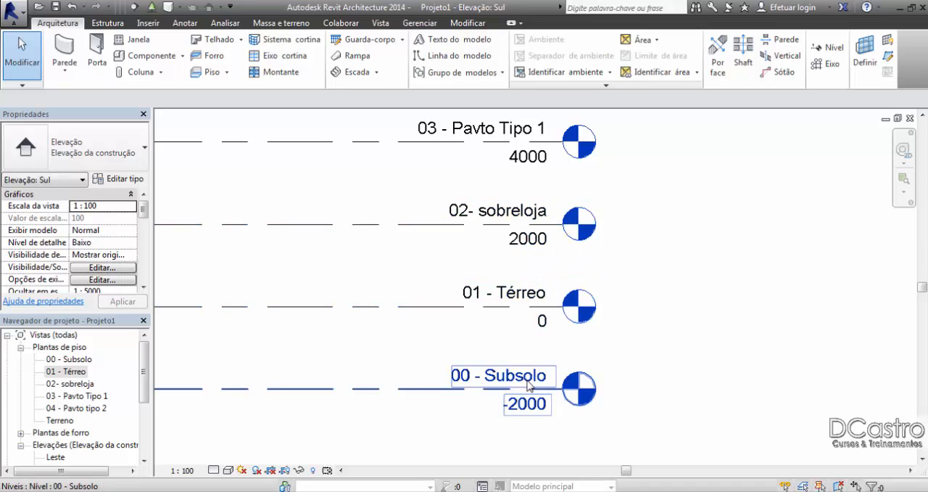
# Step: Set the elevation of the 00 - Subsolo level to 1000
pyautogui.click(529, 405)
pyautogui.click(530, 404)
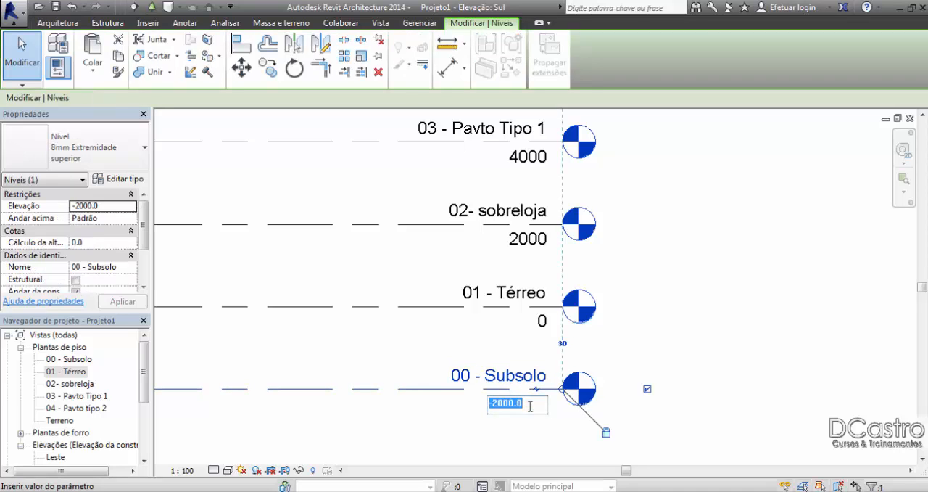
pyautogui.write('100')
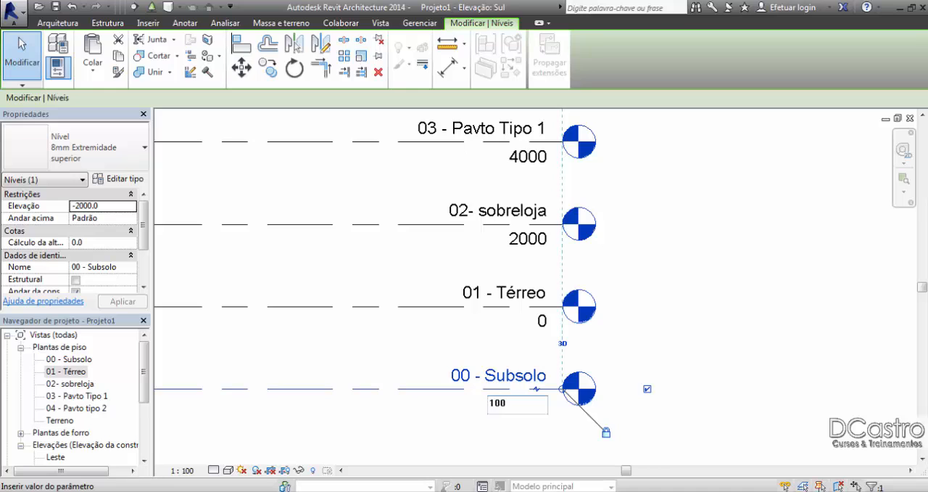
pyautogui.write('0')
pyautogui.press('Return')
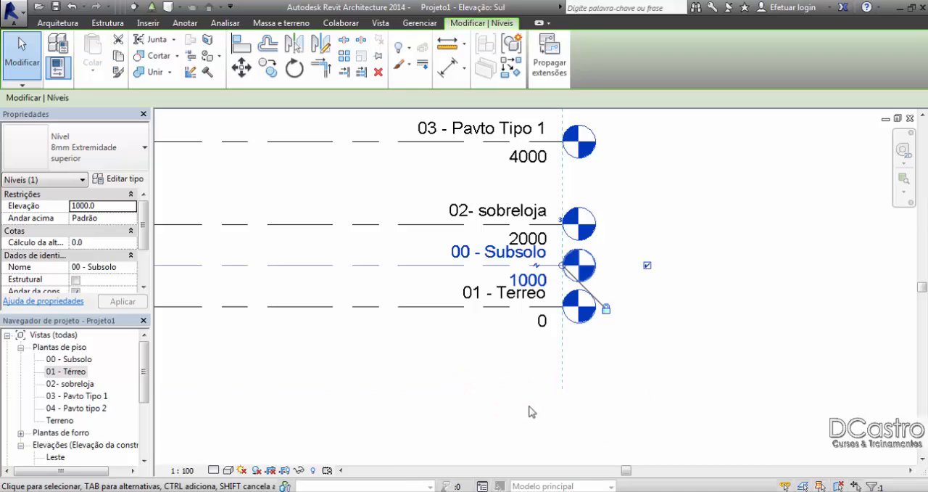
# Step: Set the elevation of the 00 - Subsolo level to -1000 and deselect it
pyautogui.click(508, 280)
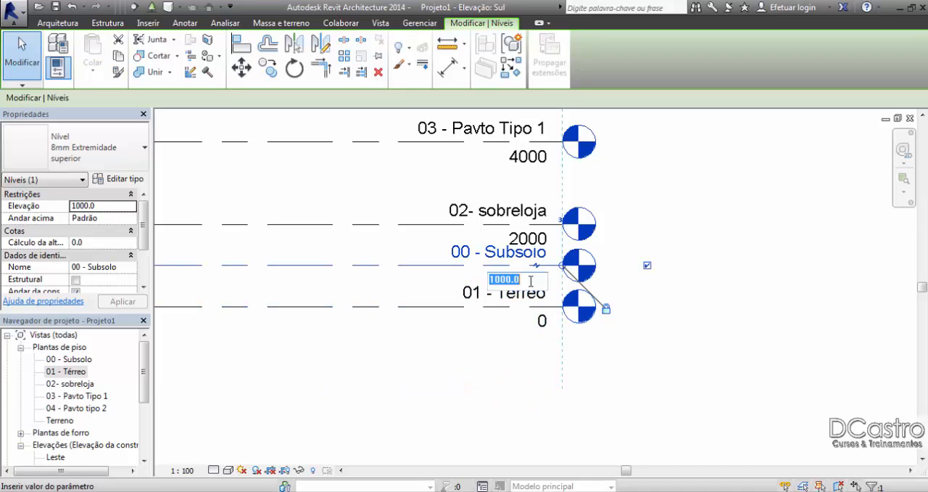
pyautogui.click(490, 279)
pyautogui.write('-')
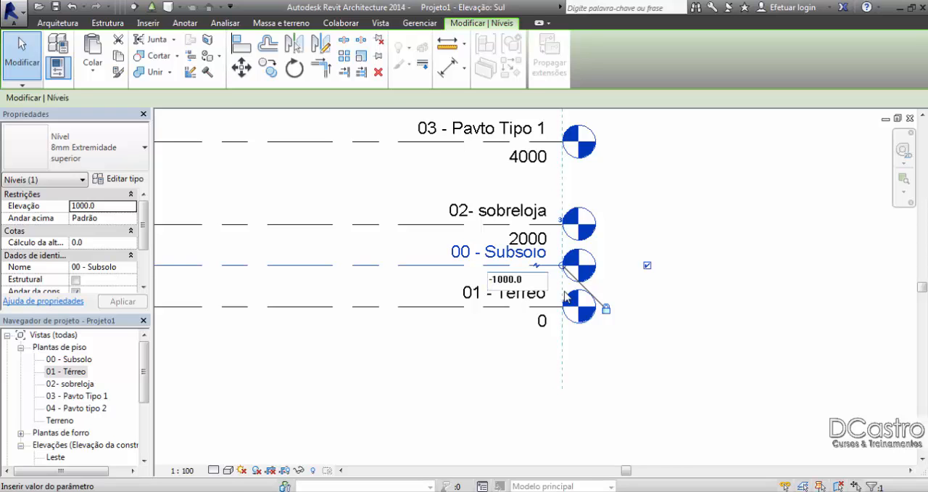
pyautogui.click(671, 293)
pyautogui.click(762, 335)
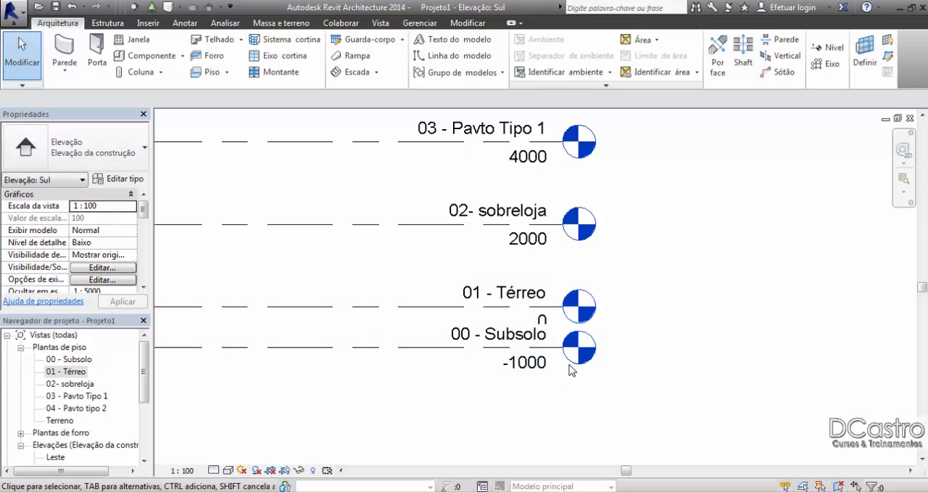
# Step: Add an elbow to the 01 - Térreo level line and raise its head clear of the 00 - Subsolo head
pyautogui.click(543, 313)
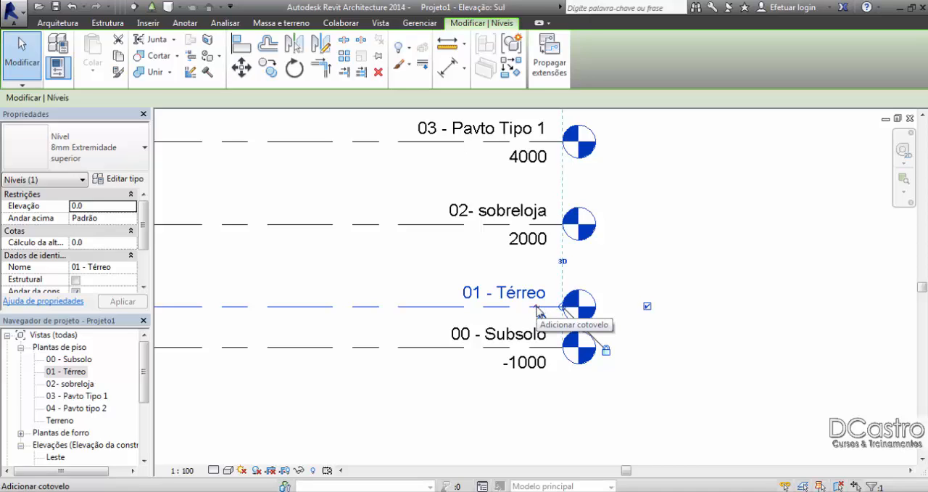
pyautogui.scroll(5, 537, 310)
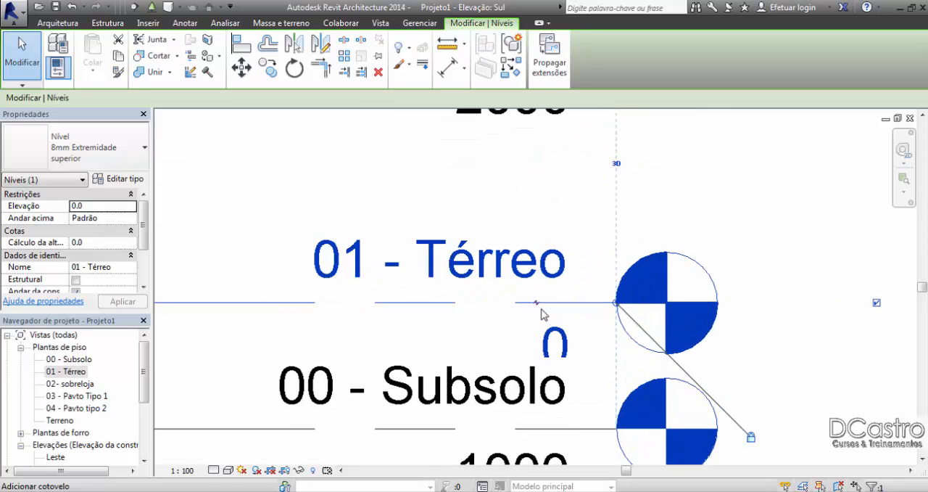
pyautogui.scroll(-2, 541, 313)
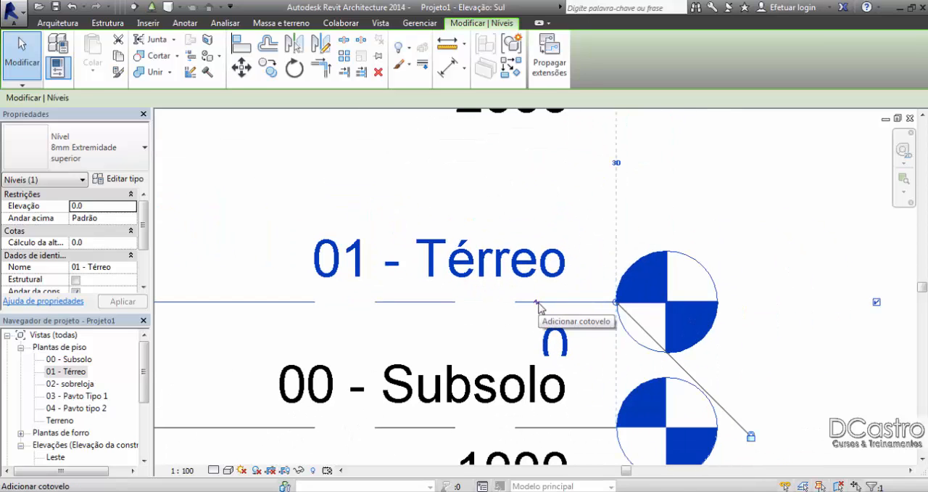
pyautogui.moveTo(538, 303); pyautogui.dragTo(548, 269)
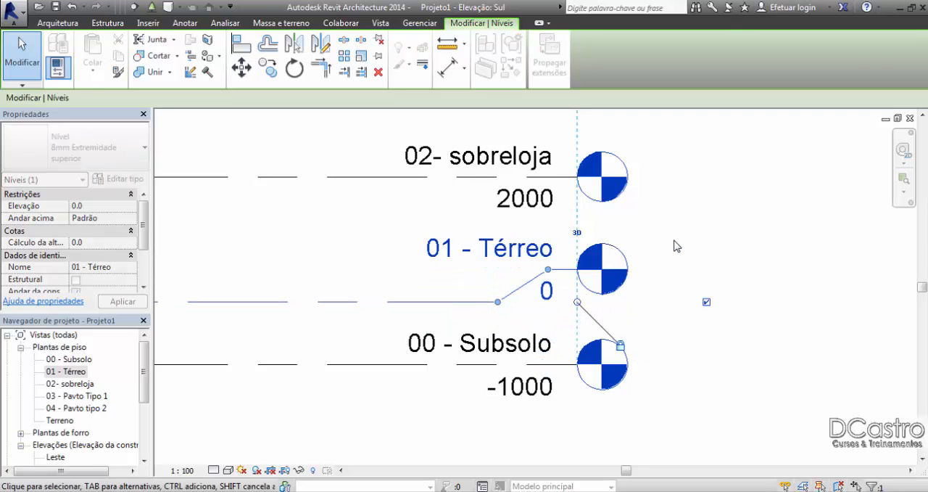
pyautogui.click(671, 247)
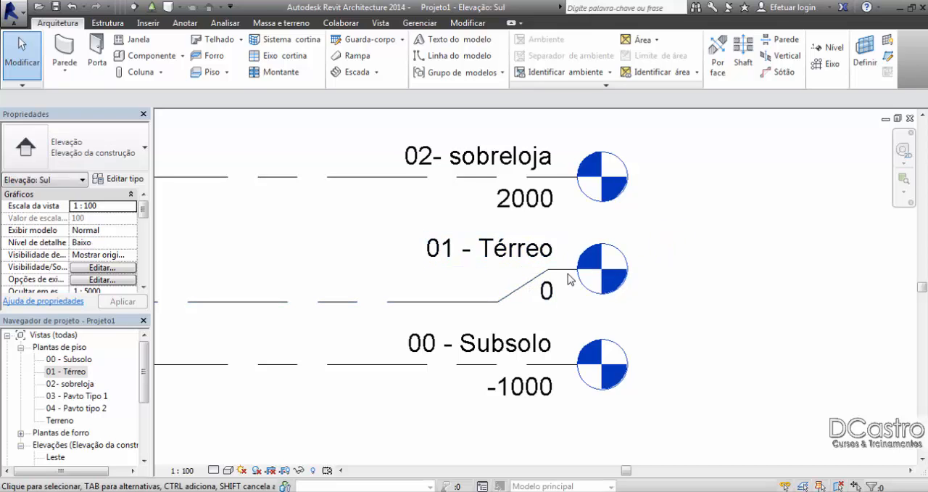
# Step: Shift the upper elbow point of the 01 - Térreo level slightly closer to its head and deselect the level
pyautogui.click(563, 276)
pyautogui.moveTo(549, 271)
pyautogui.mouseDown()
pyautogui.moveTo(552, 283)
pyautogui.moveTo(555, 269)
pyautogui.mouseUp()
pyautogui.click(650, 251)
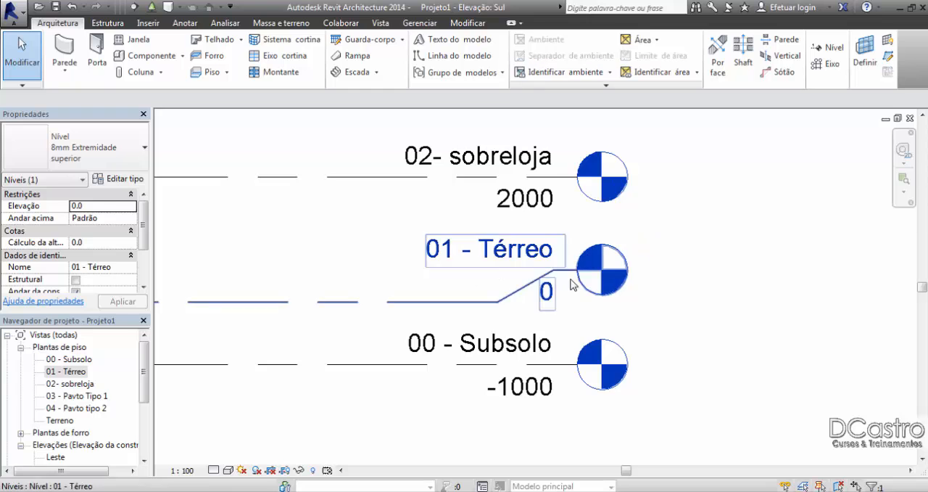
pyautogui.scroll(-2, 572, 284)
pyautogui.scroll(2, 548, 278)
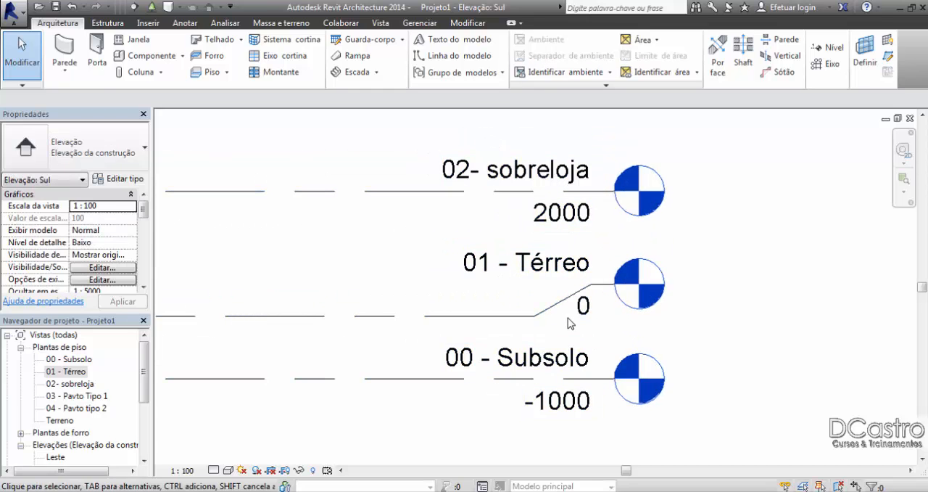
pyautogui.moveTo(570, 324); pyautogui.dragTo(503, 325, button='middle')
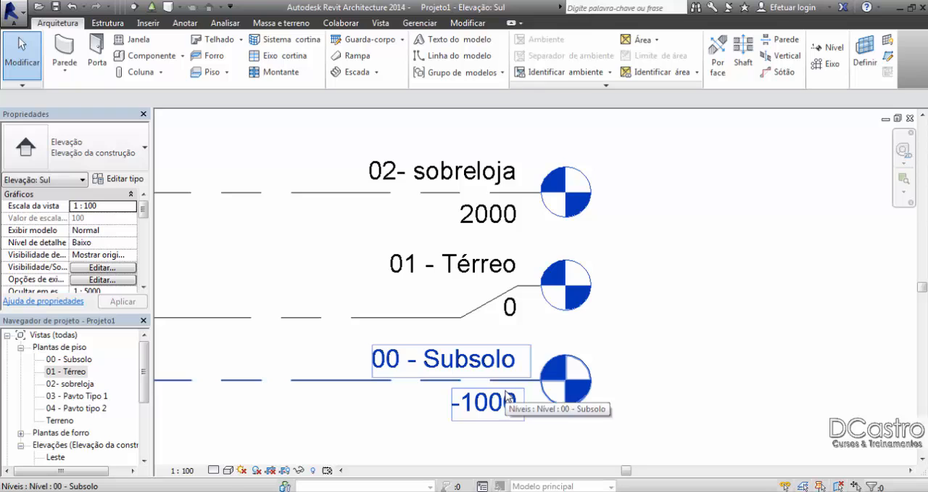
# Step: Stretch the 01 - Térreo elbow so its slanted segment reaches the level head, and raise the head slightly
pyautogui.click(536, 314)
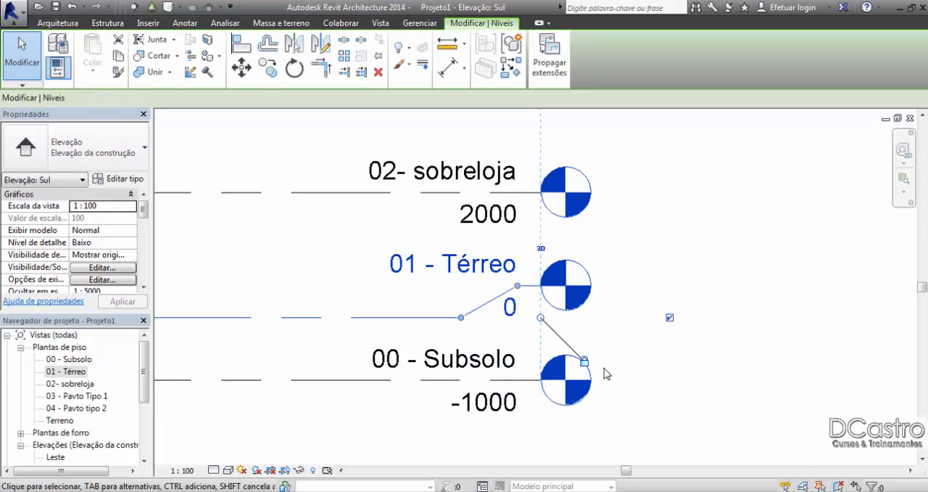
pyautogui.scroll(-3, 595, 373)
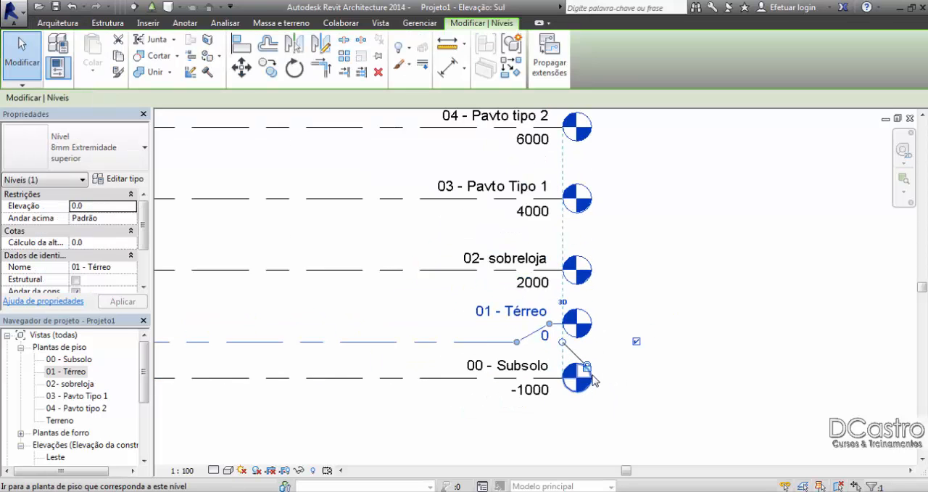
pyautogui.scroll(1, 592, 374)
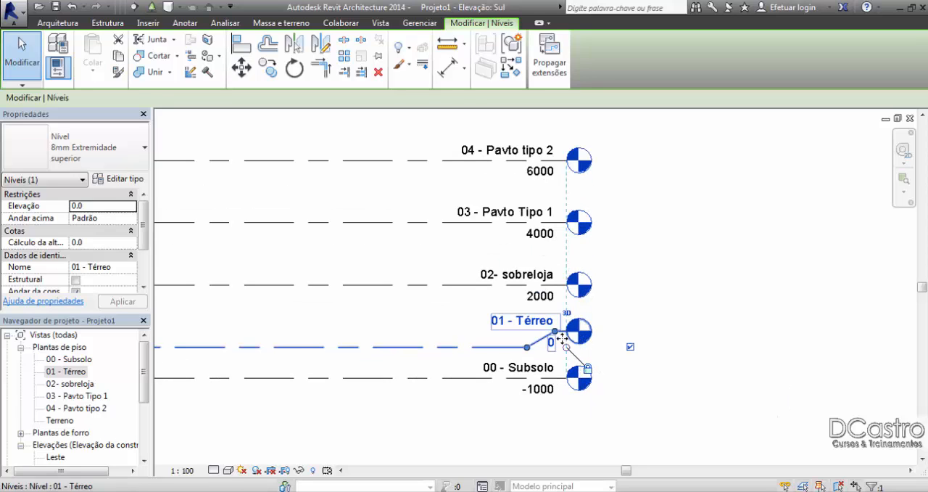
pyautogui.moveTo(556, 332); pyautogui.dragTo(666, 335)
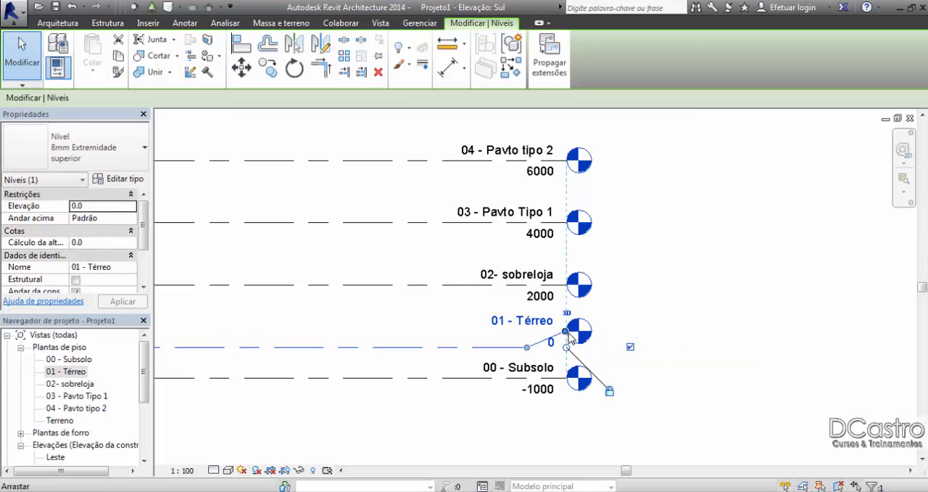
pyautogui.moveTo(564, 332); pyautogui.dragTo(586, 330)
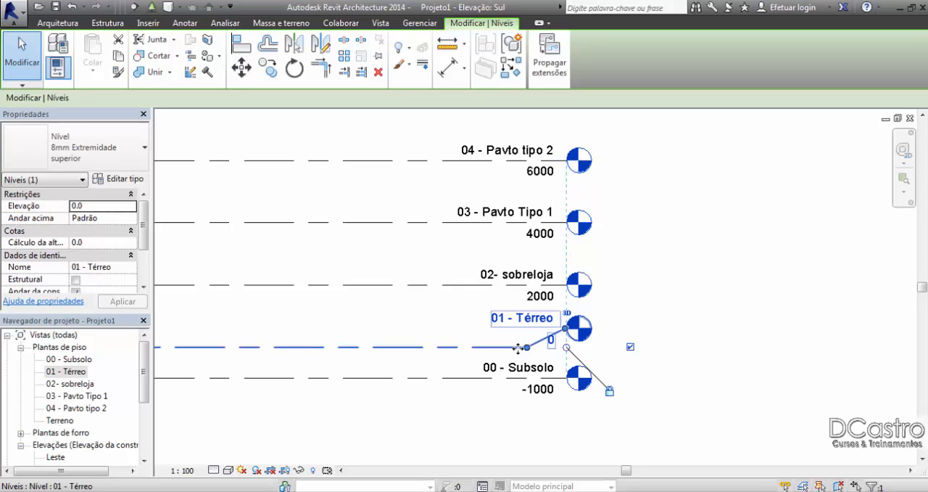
# Step: Move the 01 - Térreo level line up to an elevation of 100
pyautogui.moveTo(517, 348)
pyautogui.mouseDown()
pyautogui.moveTo(524, 348)
pyautogui.moveTo(514, 350)
pyautogui.mouseUp()
pyautogui.scroll(-2, 648, 353)
pyautogui.moveTo(647, 353); pyautogui.dragTo(727, 328, button='middle')
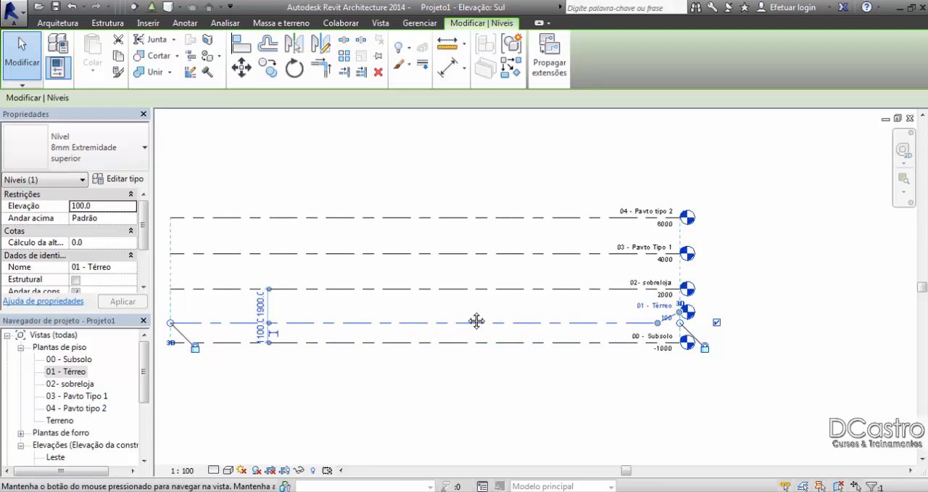
# Step: Lower the 01 - Térreo head at its elbow and lengthen the aligned level lines together at the head end
pyautogui.scroll(5, 747, 316)
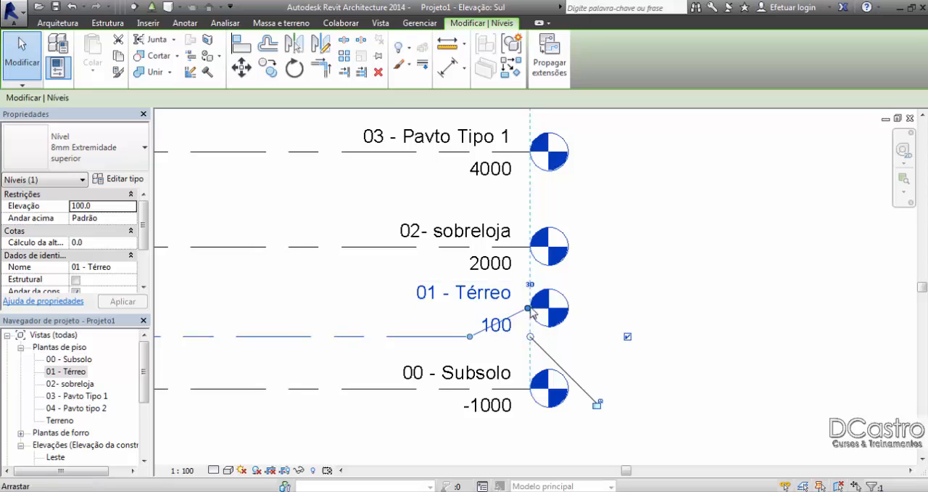
pyautogui.moveTo(530, 310); pyautogui.dragTo(593, 336)
# Step: Hide and redisplay the 01 - Térreo level head, and extend all the aligned level lines further by their shared end
pyautogui.click(639, 337)
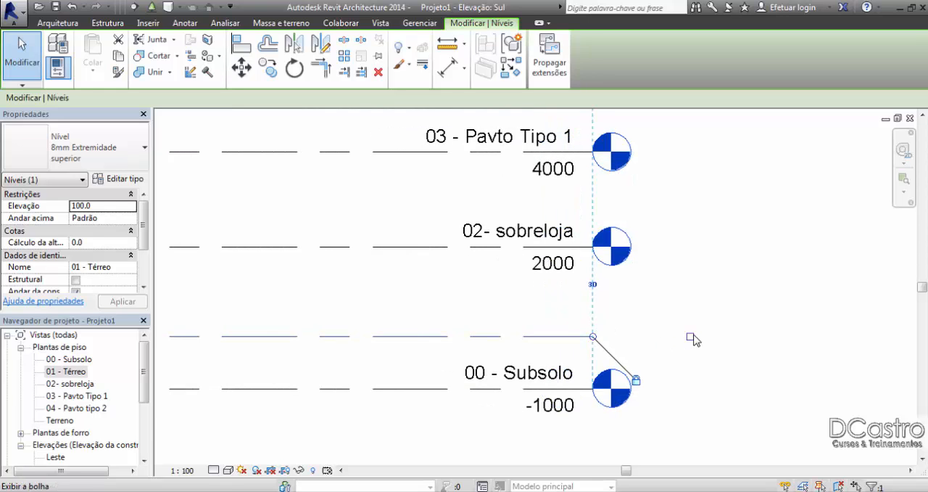
pyautogui.click(691, 337)
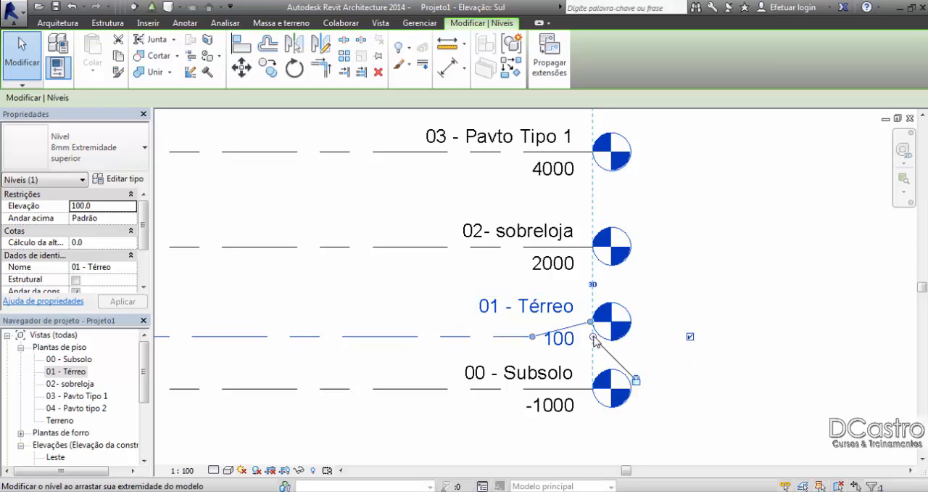
pyautogui.moveTo(594, 337); pyautogui.dragTo(715, 335)
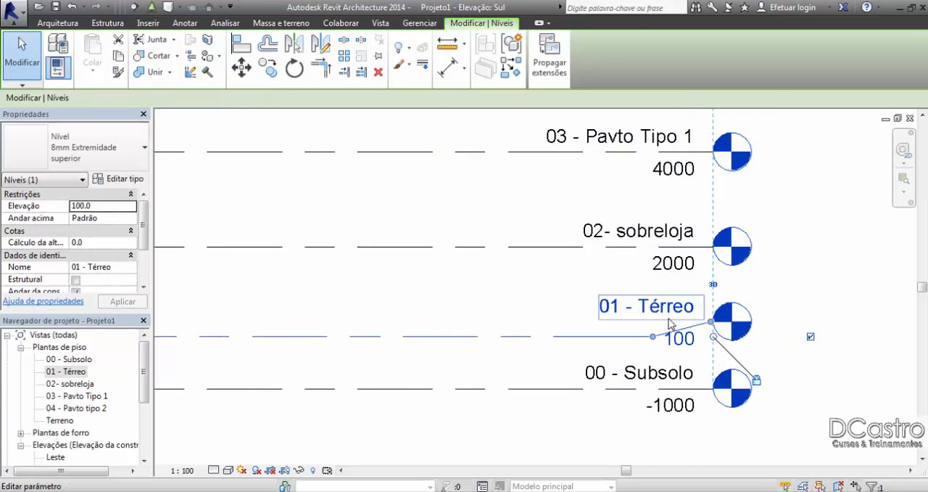
pyautogui.moveTo(668, 325); pyautogui.dragTo(449, 327, button='middle')
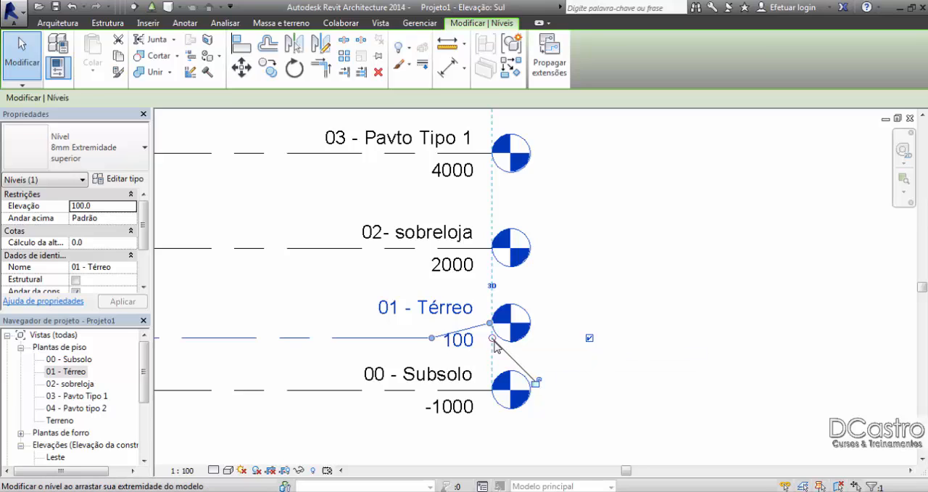
# Step: Extend the unlocked head end of the 01 - Térreo level beyond the other level heads and deselect it
pyautogui.moveTo(492, 340); pyautogui.dragTo(620, 334)
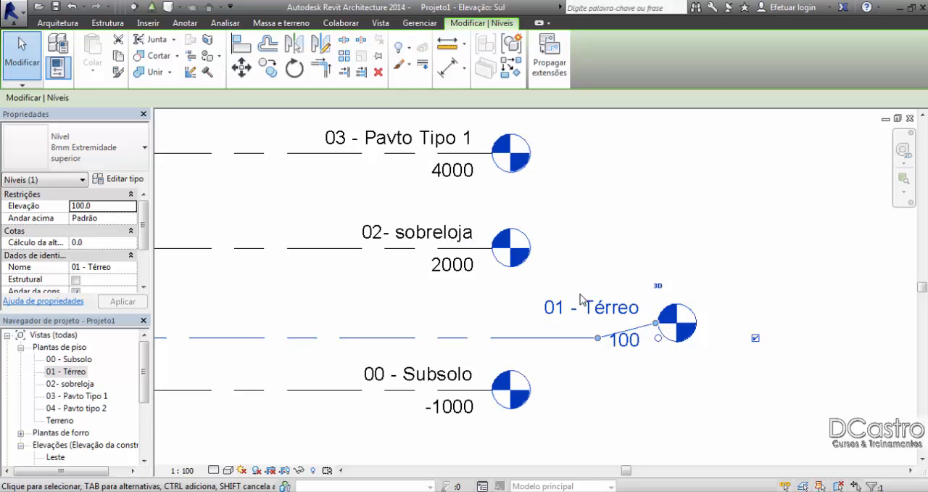
pyautogui.scroll(-6, 624, 323)
pyautogui.press('Escape')
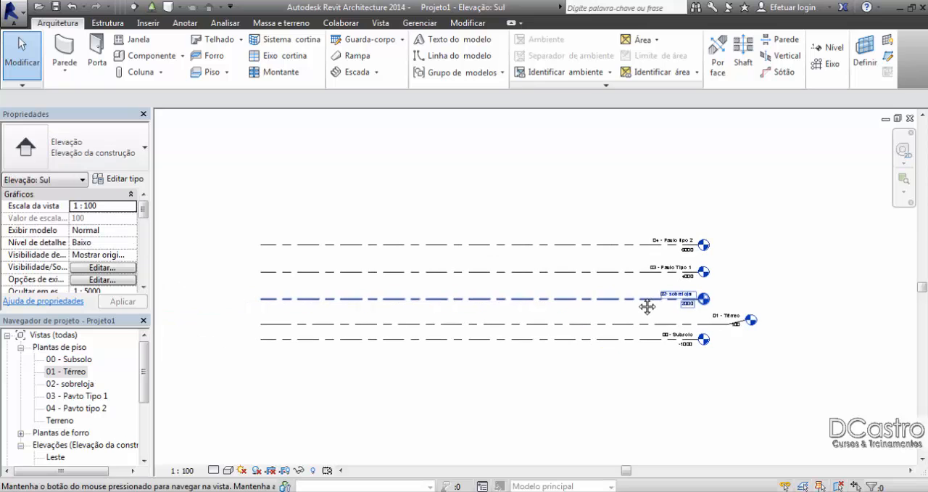
pyautogui.scroll(5, 750, 319)
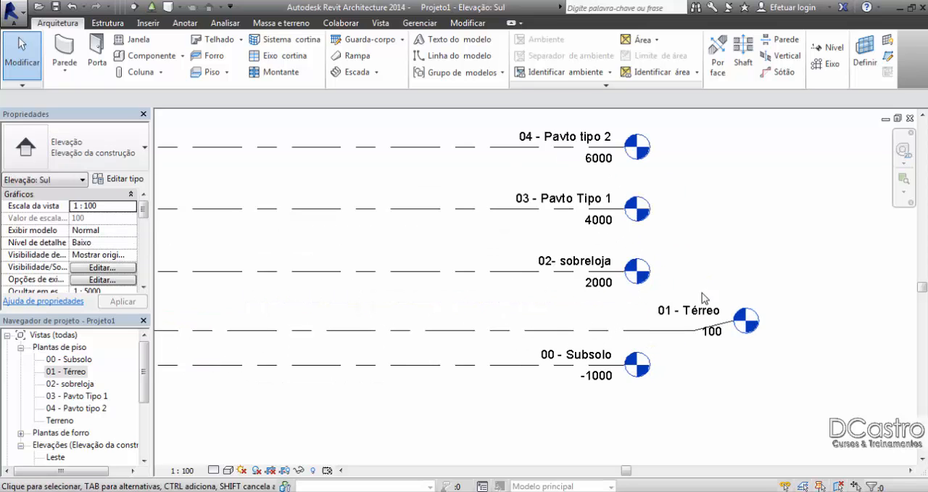
pyautogui.scroll(2, 711, 328)
pyautogui.moveTo(748, 335); pyautogui.dragTo(663, 322, button='middle')
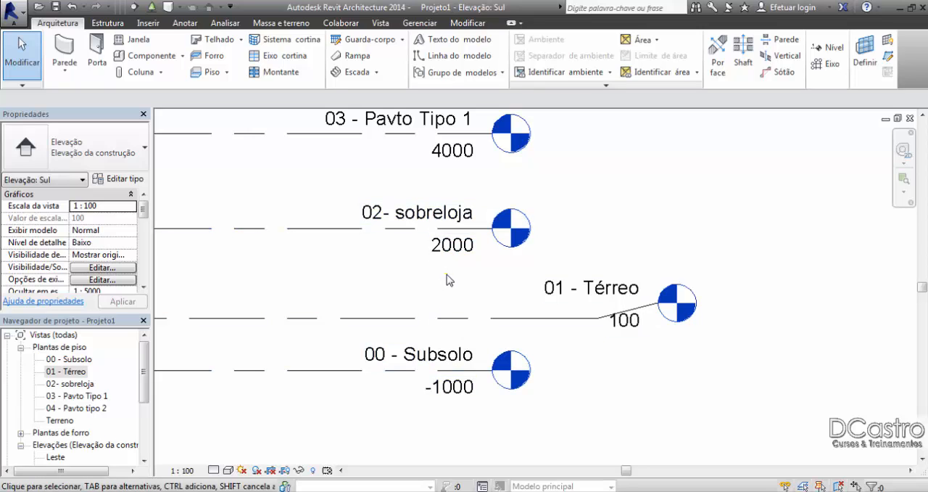
# Step: Switch the 01 - Térreo level head off and on repeatedly, leaving it displayed, and deselect the level
pyautogui.click(536, 317)
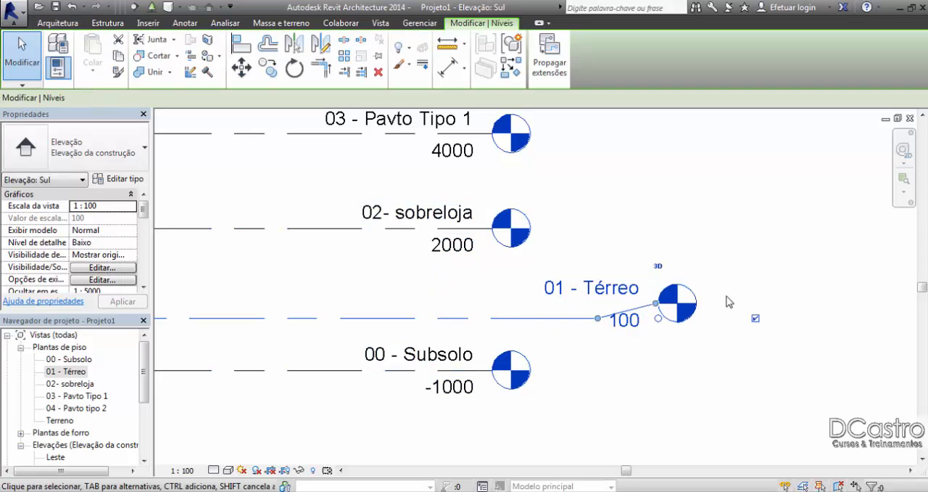
pyautogui.click(755, 319)
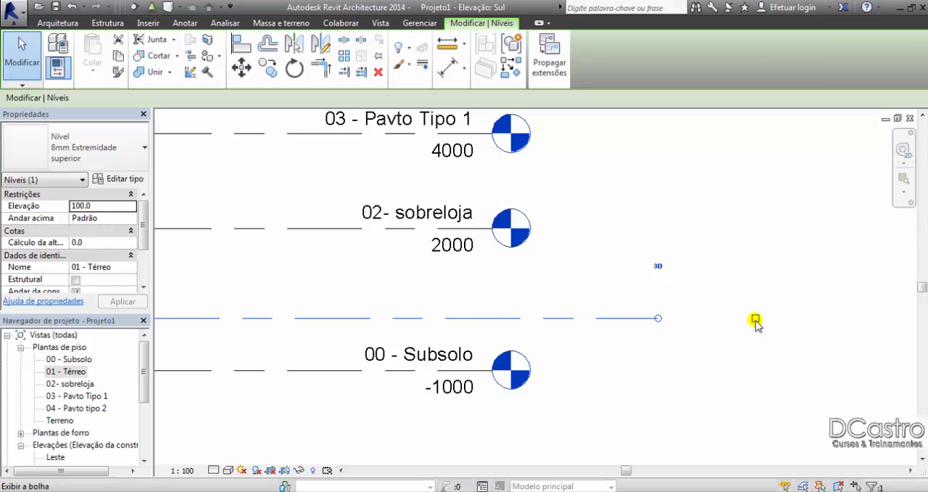
pyautogui.scroll(-2, 756, 324)
pyautogui.click(755, 320)
pyautogui.click(755, 320)
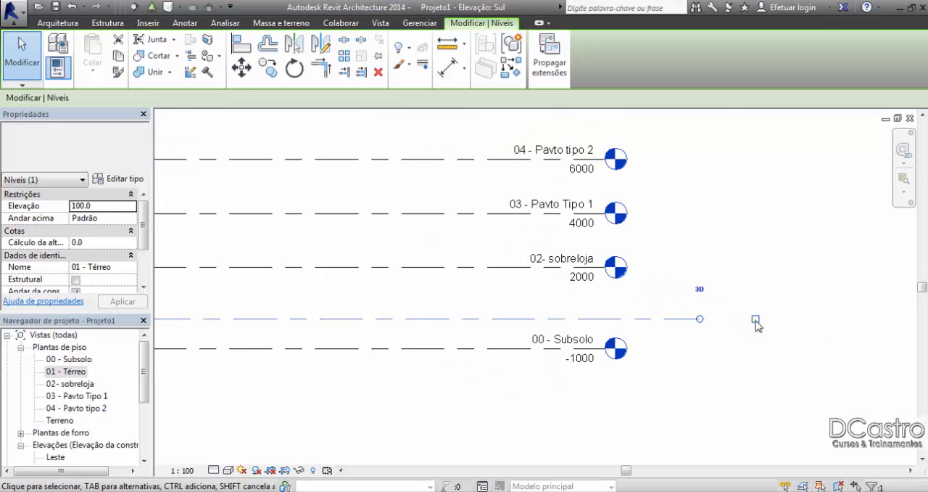
pyautogui.click(756, 319)
pyautogui.click(756, 320)
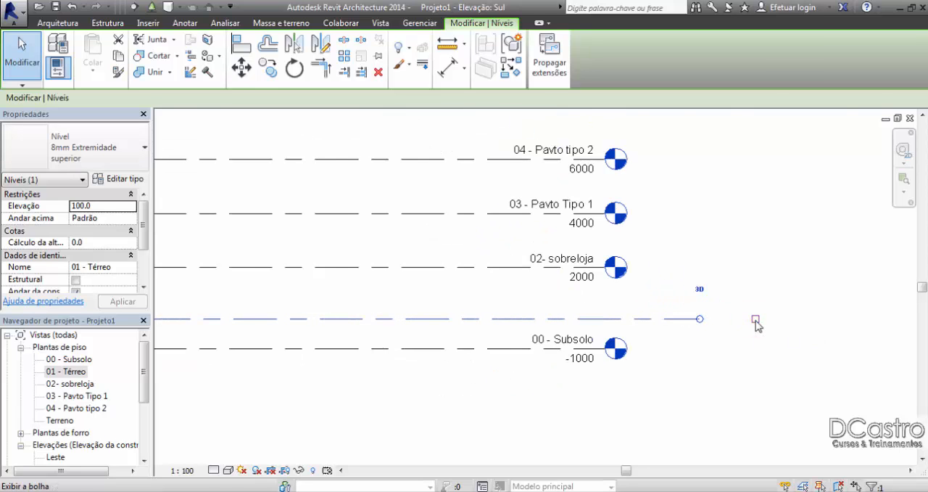
pyautogui.click(756, 320)
pyautogui.click(756, 320)
pyautogui.click(755, 319)
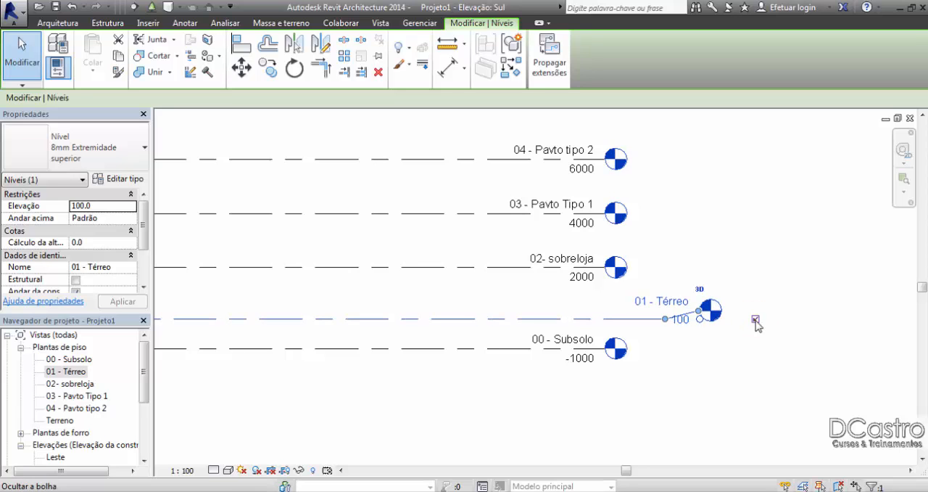
pyautogui.moveTo(741, 273); pyautogui.dragTo(732, 275, button='middle')
pyautogui.scroll(2, 732, 275)
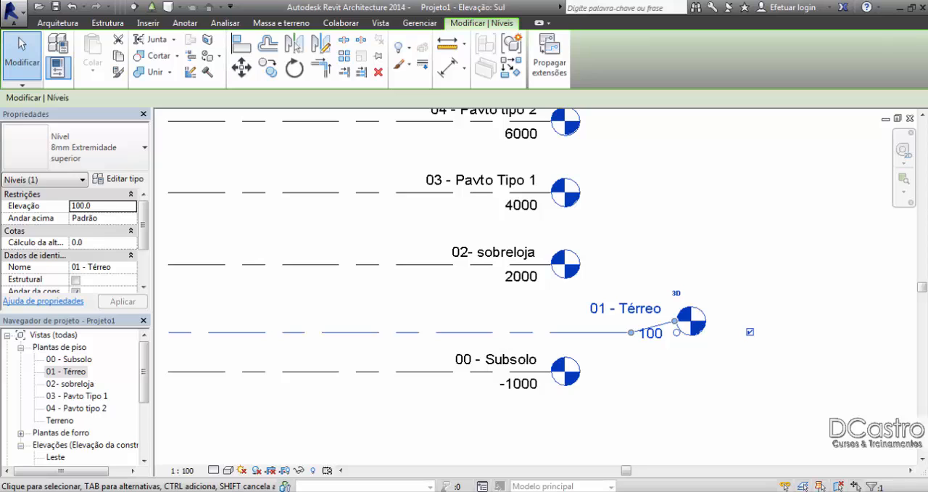
pyautogui.click(805, 184)
# Step: Delete all five levels from the south elevation, accepting the removal of their corresponding views
pyautogui.scroll(-2, 751, 272)
pyautogui.moveTo(563, 221); pyautogui.dragTo(564, 238, button='middle')
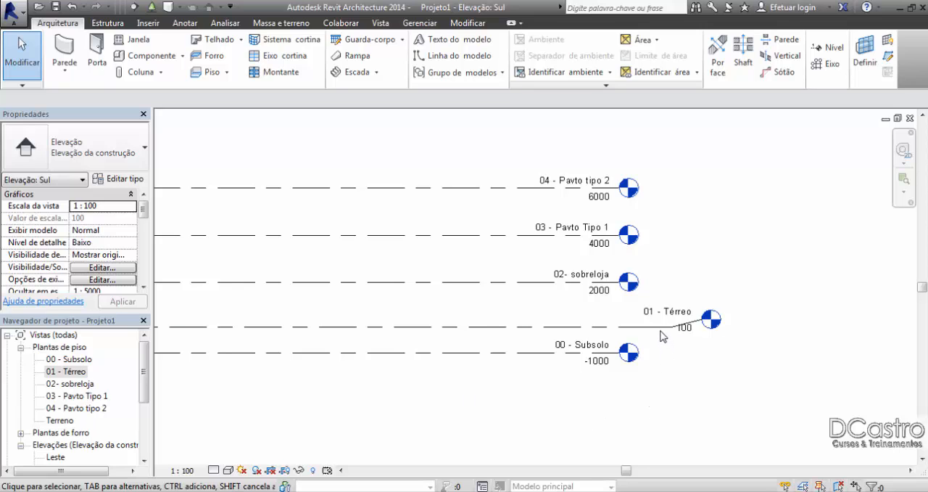
pyautogui.moveTo(759, 402); pyautogui.dragTo(566, 163)
pyautogui.press('Delete')
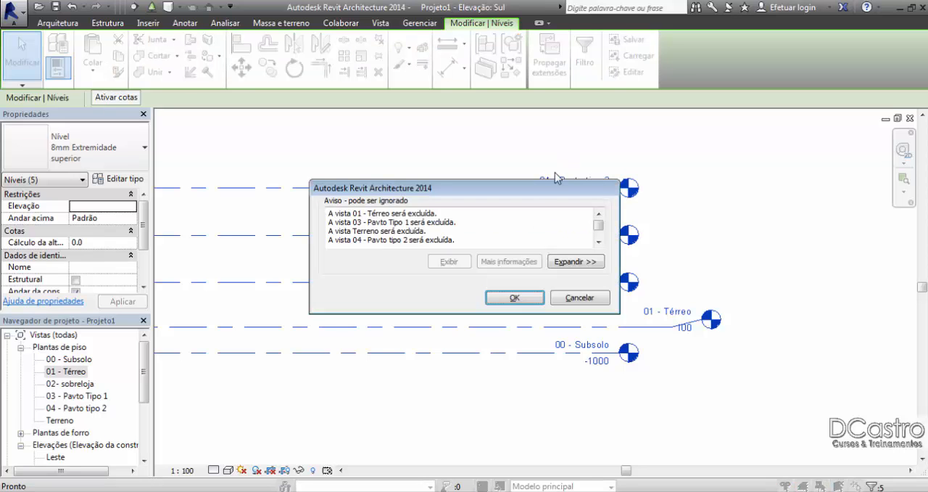
pyautogui.click(519, 297)
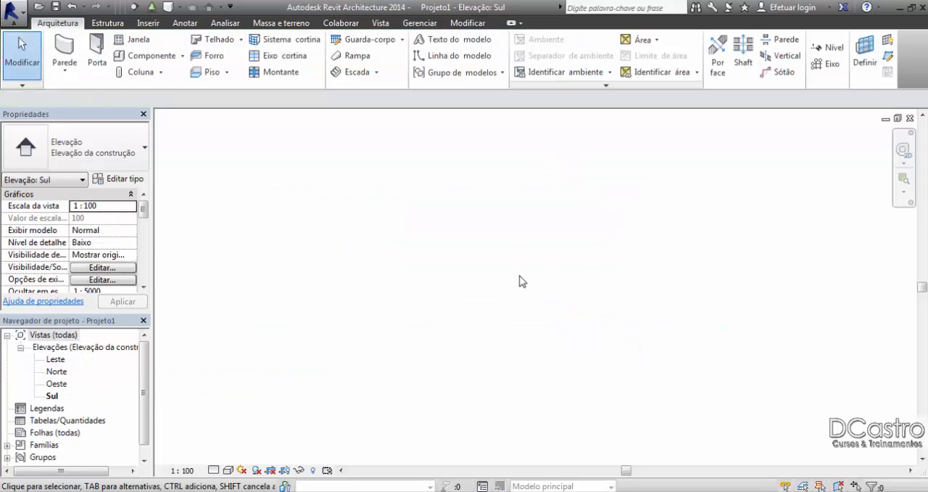
# Step: Draw a new horizontal level across the empty elevation view at an elevation of about -1332
pyautogui.click(827, 47)
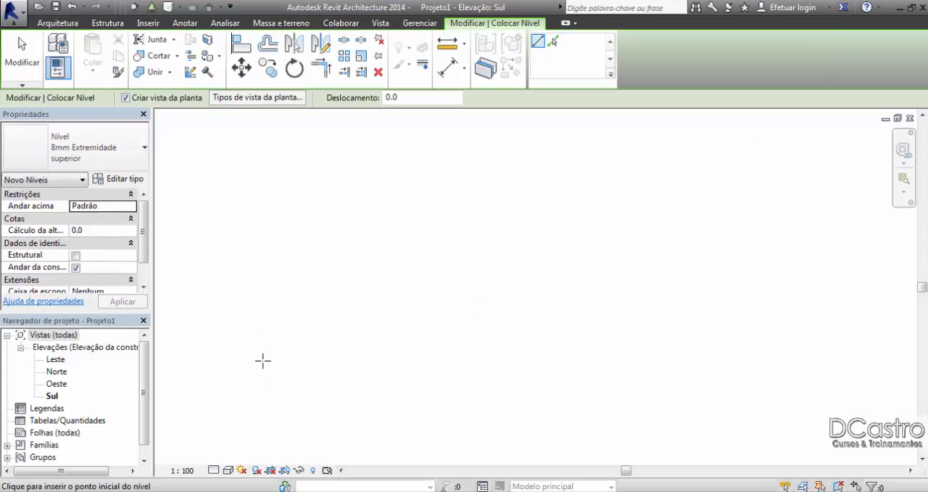
pyautogui.click(262, 360)
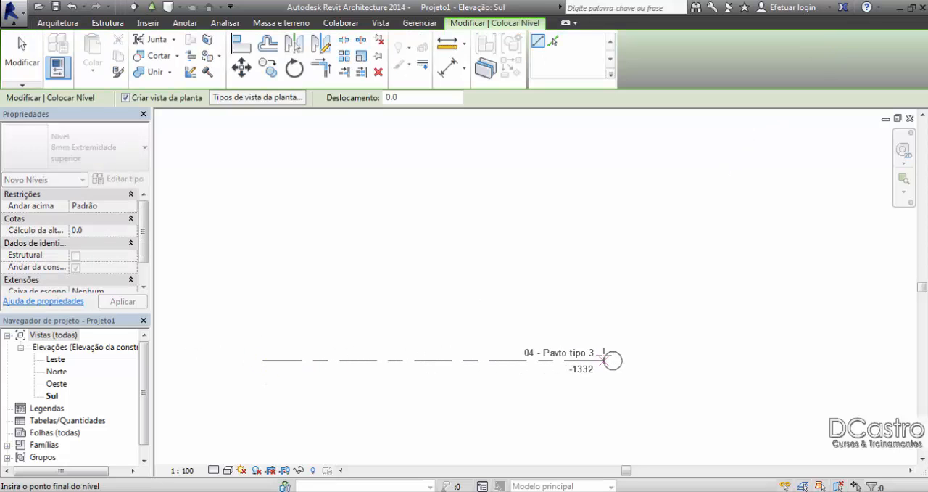
pyautogui.click(706, 352)
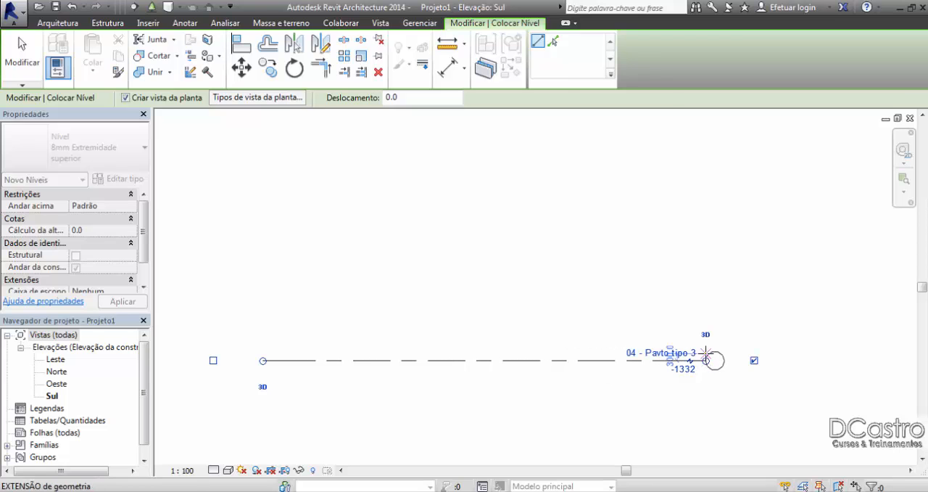
# Step: Finish level placement and set the new level's elevation to 0
pyautogui.press('Escape')
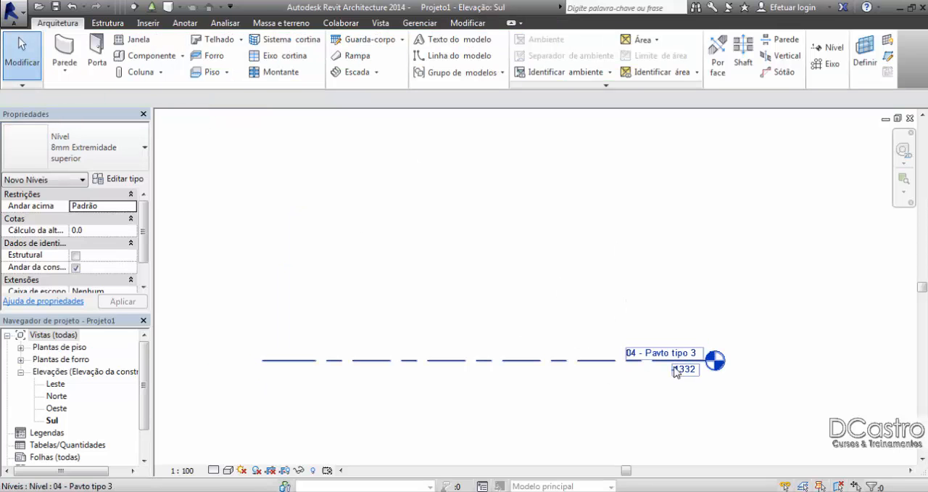
pyautogui.click(683, 373)
pyautogui.click(683, 372)
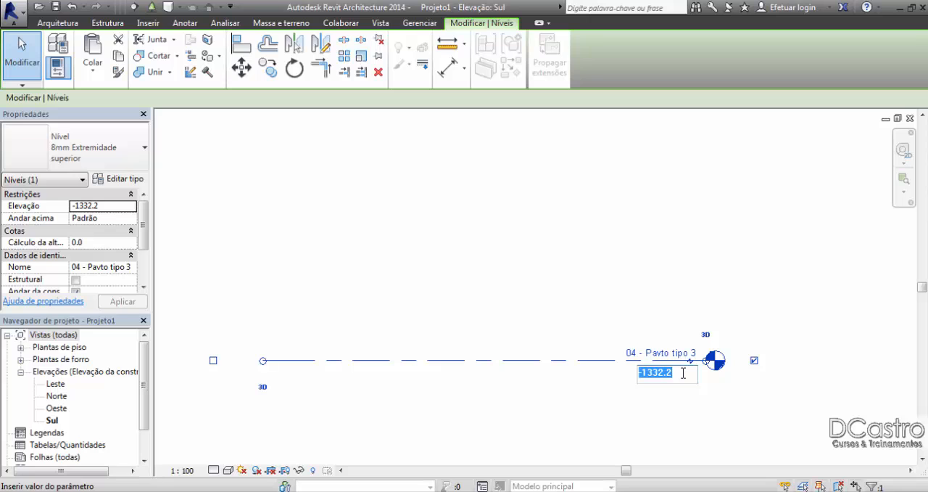
pyautogui.write('0')
pyautogui.press('Return')
pyautogui.click(670, 283)
# Step: Add two levels by picking existing level lines: one offset 2700 above the 0 level and another offset 1800 above that one
pyautogui.scroll(2, 669, 284)
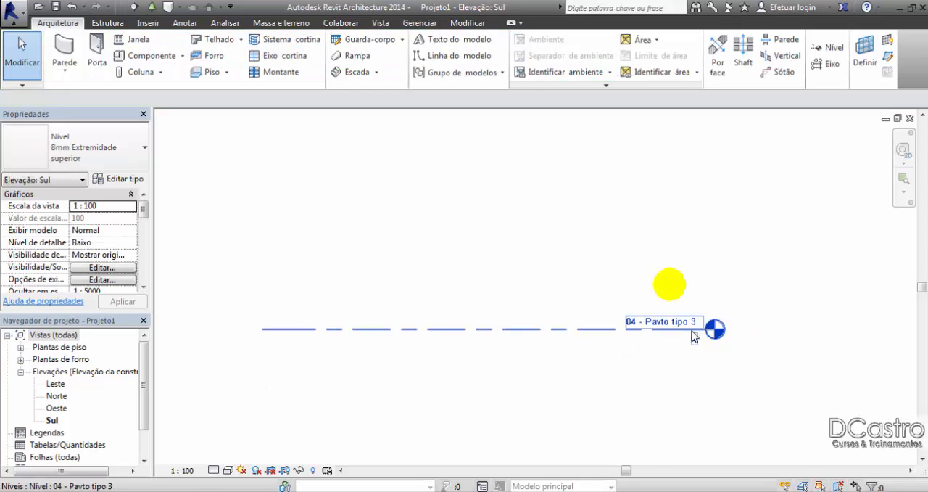
pyautogui.moveTo(651, 328); pyautogui.dragTo(672, 353, button='middle')
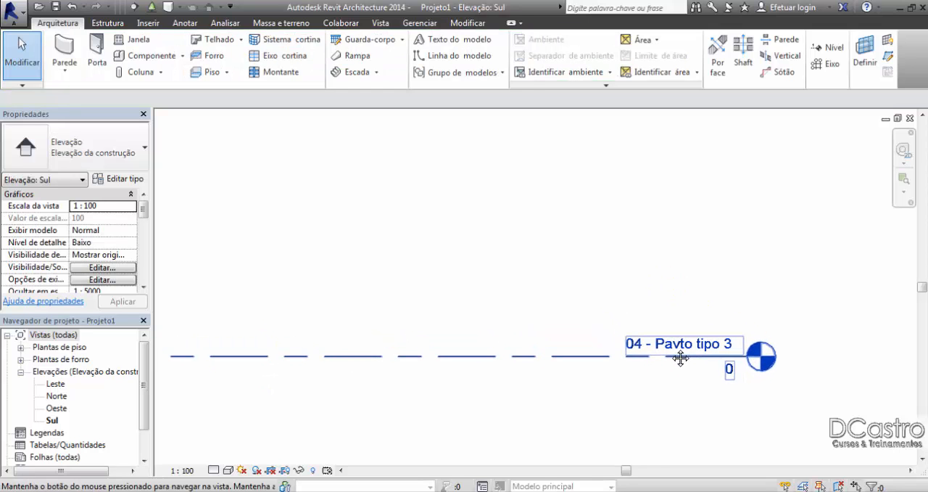
pyautogui.click(825, 51)
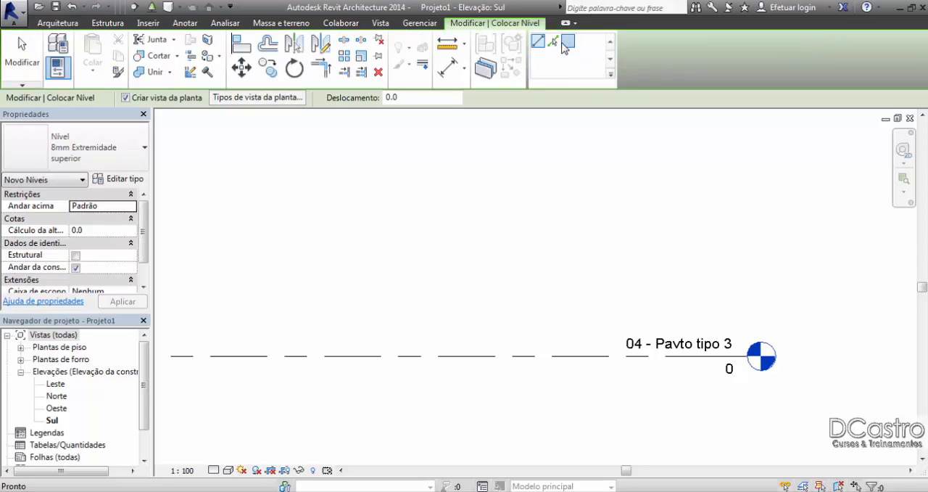
pyautogui.click(400, 94)
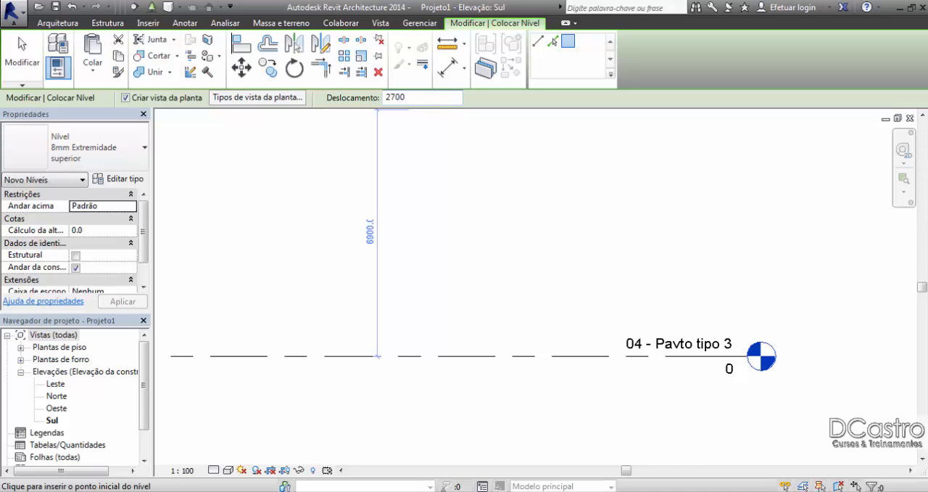
pyautogui.press('Return')
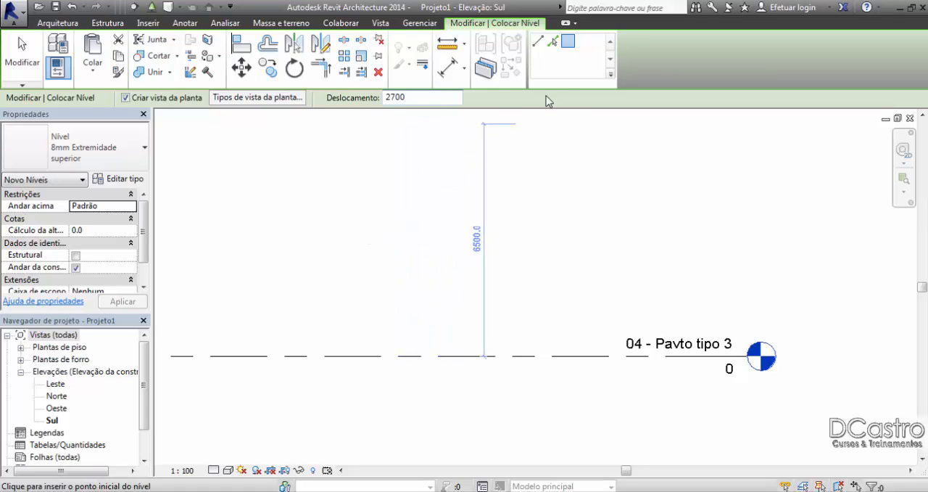
pyautogui.click(552, 42)
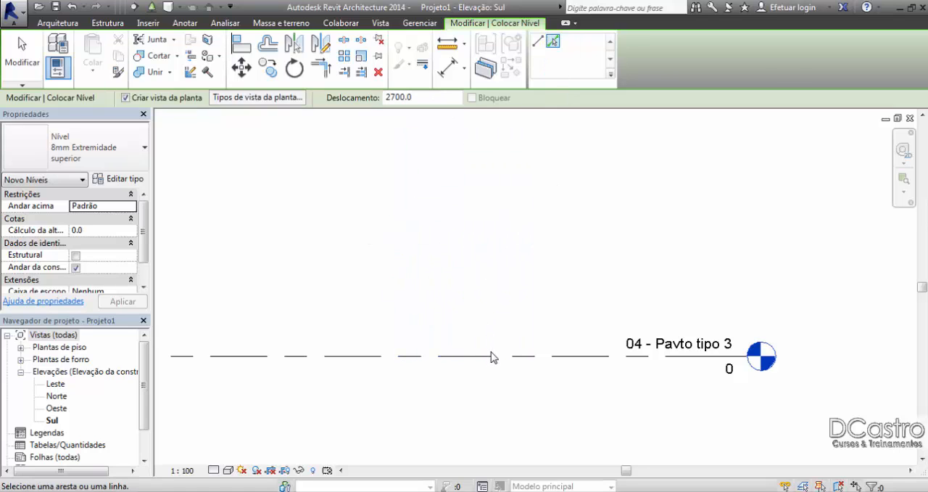
pyautogui.click(491, 356)
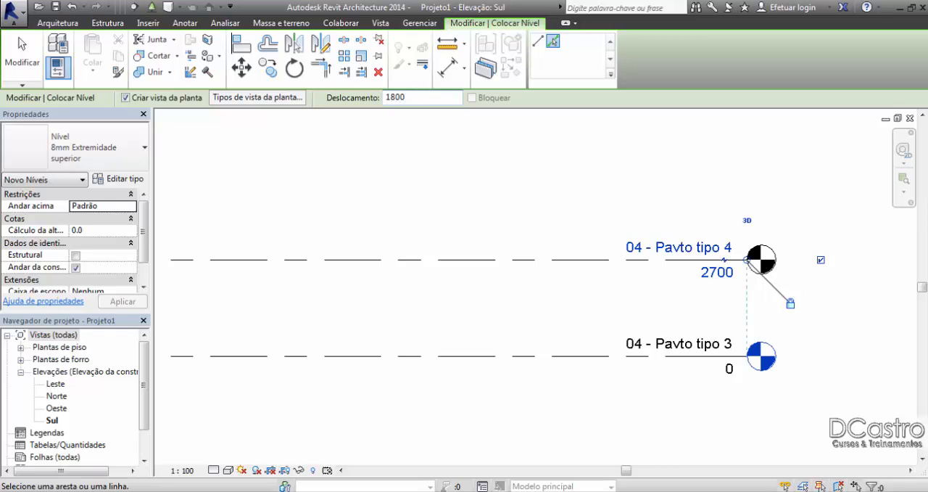
pyautogui.click(591, 262)
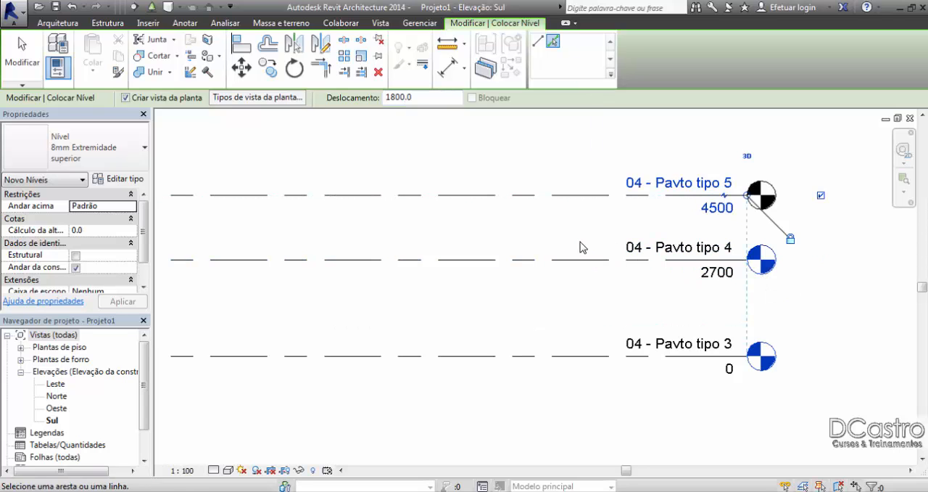
pyautogui.click(22, 55)
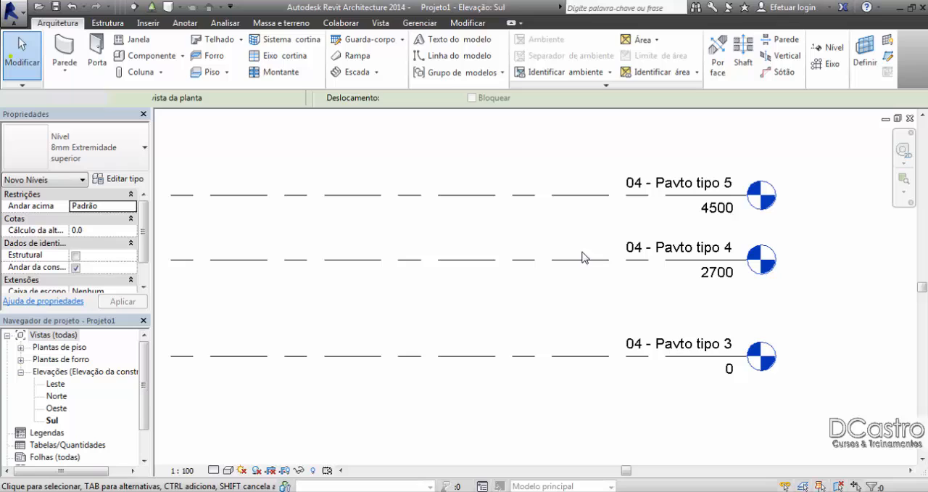
# Step: Rename the level at elevation 0 as 00 - Térreo and accept renaming its corresponding views
pyautogui.doubleClick(681, 345)
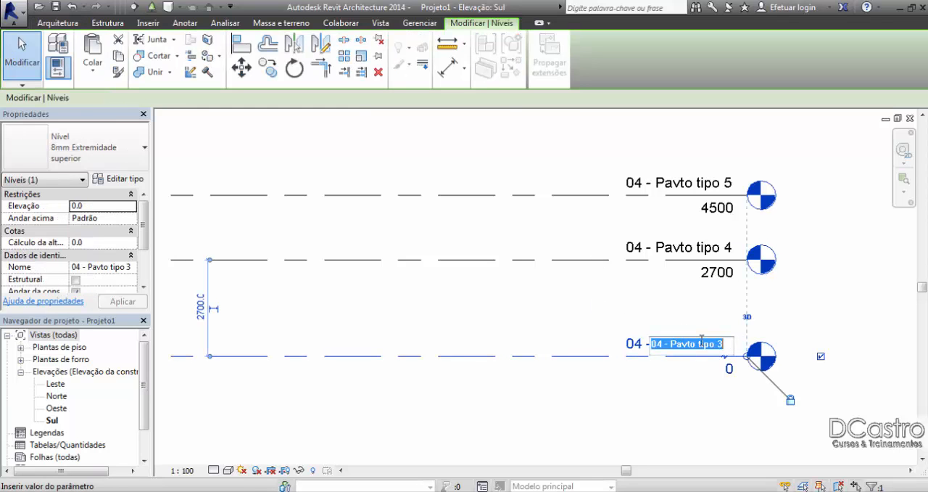
pyautogui.write('00 - Térreo')
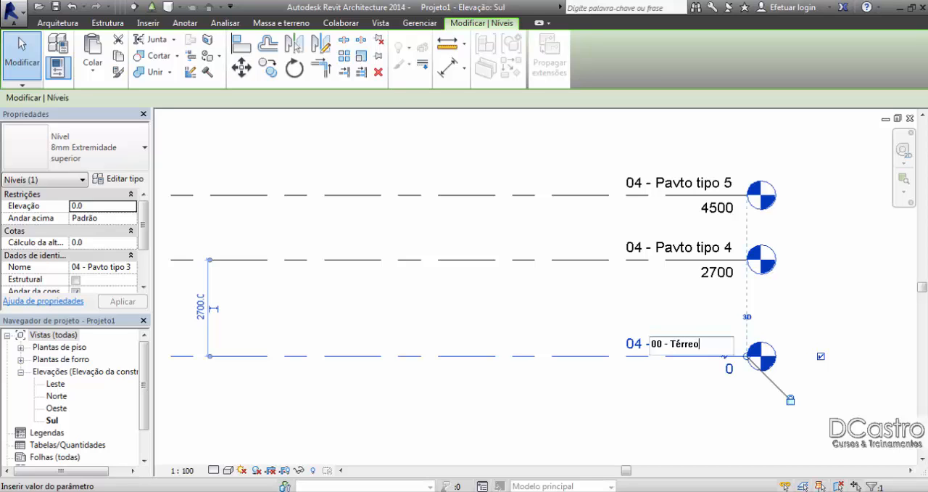
pyautogui.press('Return')
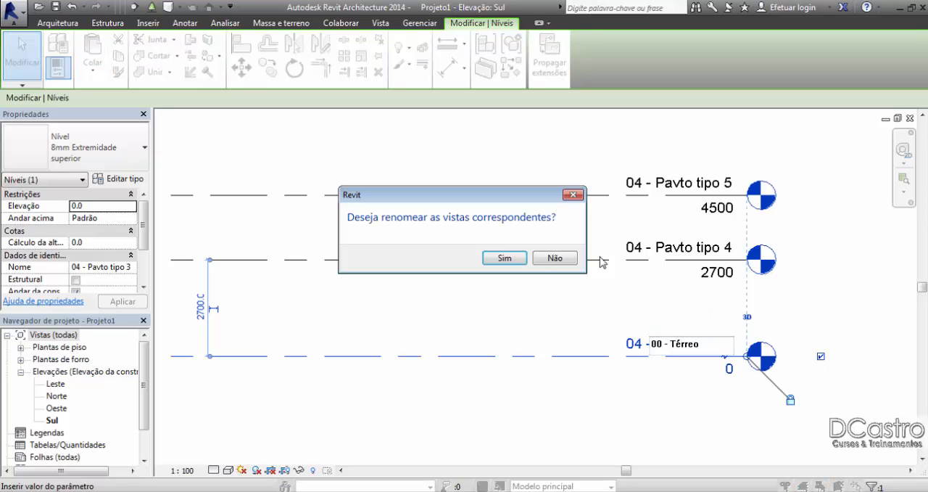
pyautogui.click(523, 262)
# Step: Rename the level at elevation 2700 as 01 - Laje, declining to rename its corresponding views
pyautogui.click(673, 255)
pyautogui.click(679, 254)
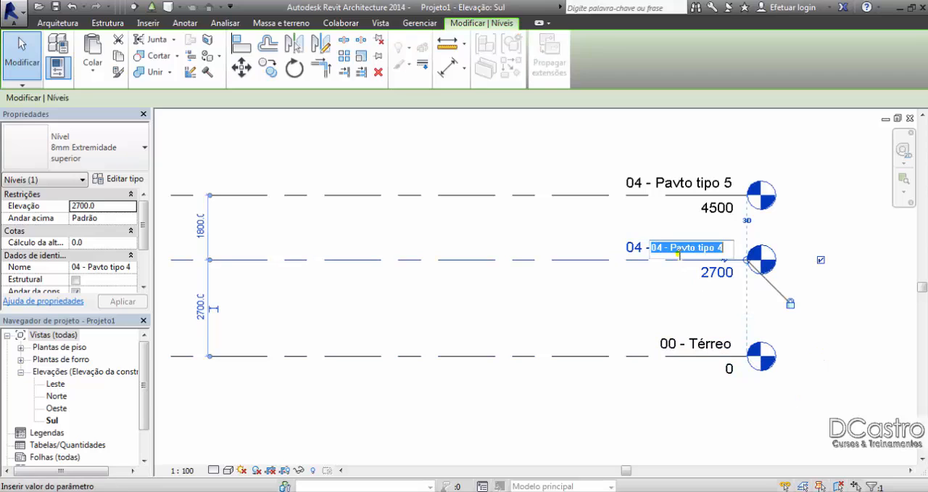
pyautogui.write('01 - Laje')
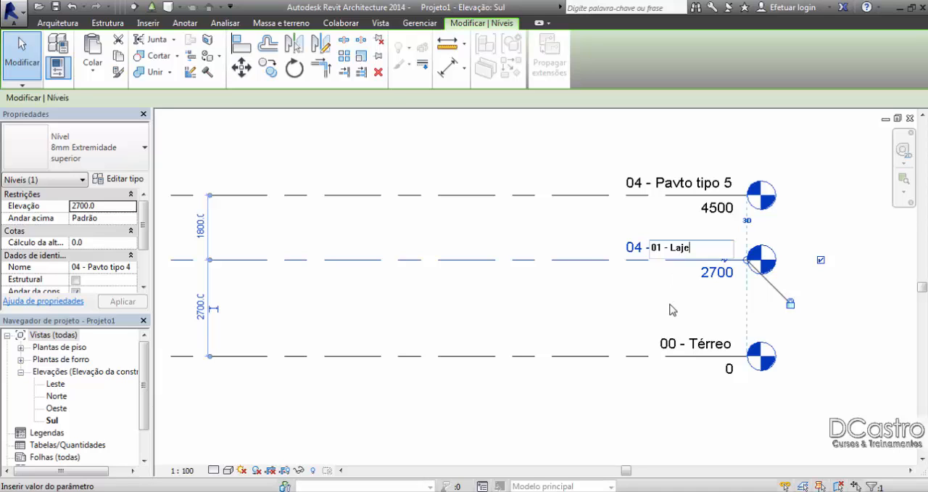
pyautogui.press('Return')
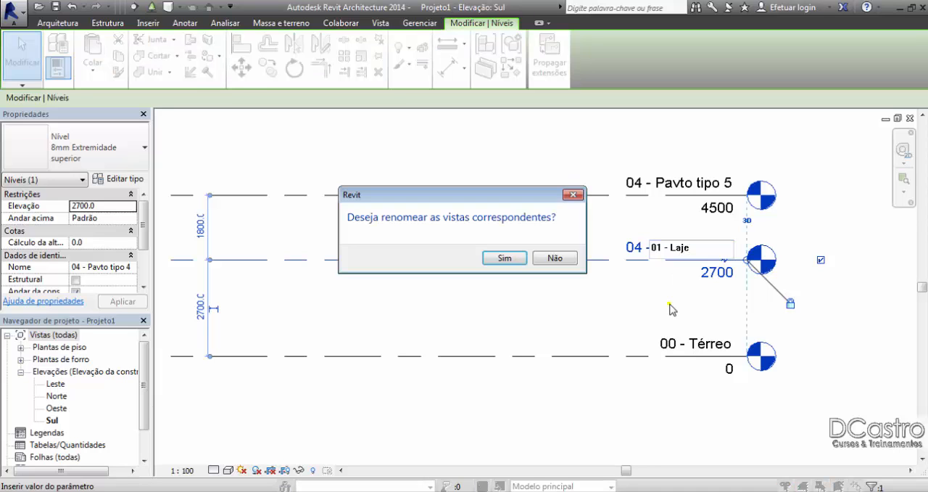
pyautogui.click(549, 259)
# Step: Re-enter the name 01 - Laje on the middle level to try to bring back the view renaming option
pyautogui.click(698, 249)
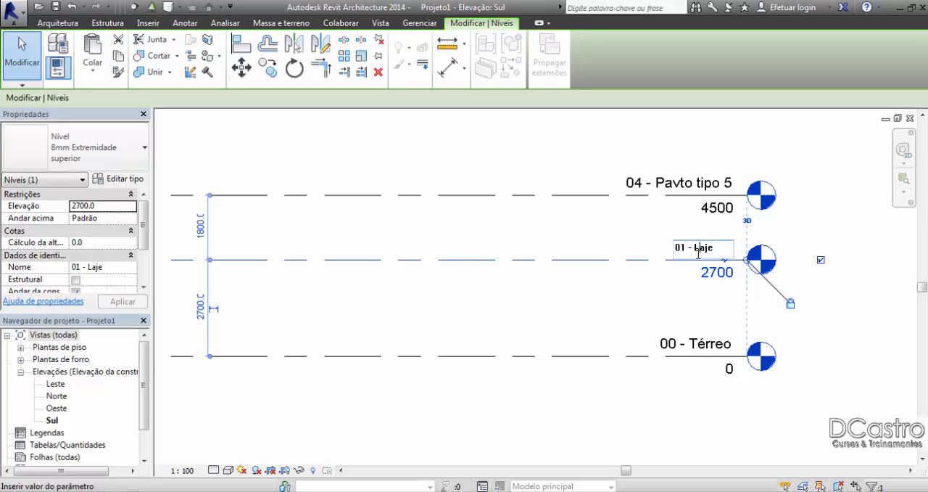
pyautogui.moveTo(716, 249); pyautogui.dragTo(671, 261)
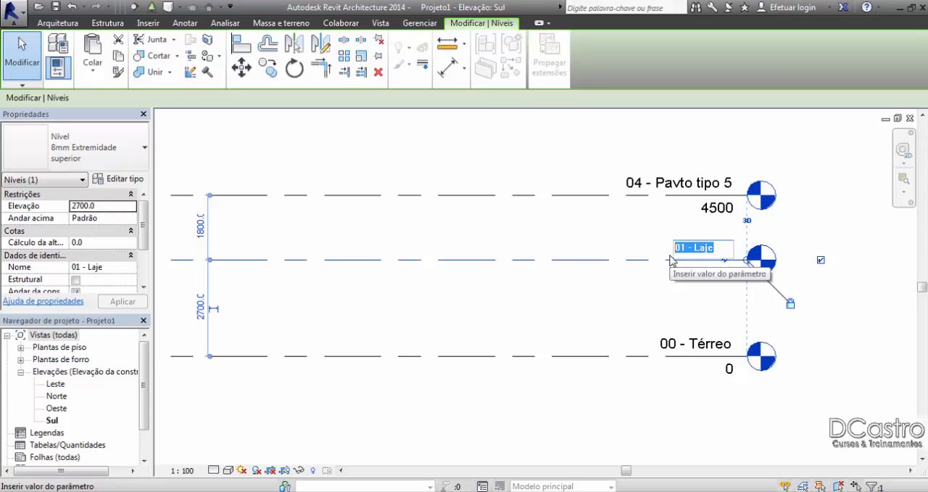
pyautogui.write('01 ')
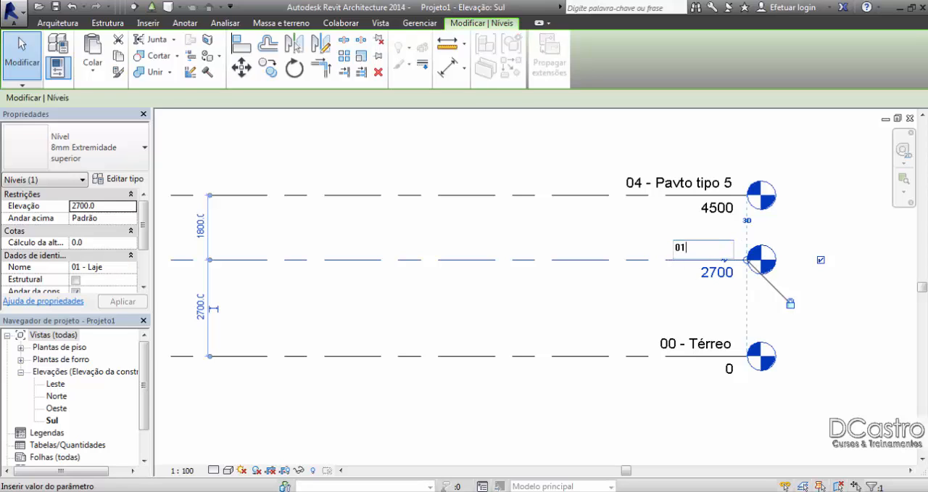
pyautogui.write('-')
pyautogui.write('Laje')
pyautogui.press('Return')
# Step: Rename the level at elevation 4500 as 02 - Cobertura, accept renaming its corresponding views, and deselect it
pyautogui.doubleClick(674, 184)
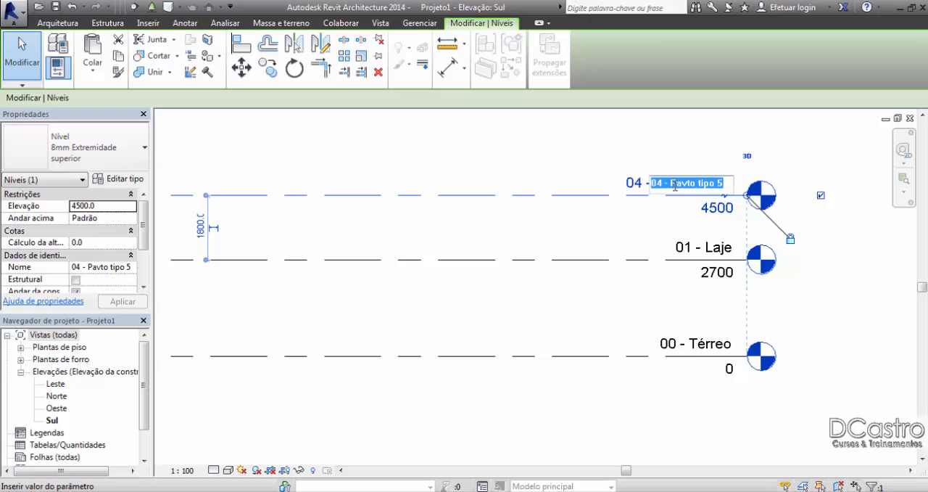
pyautogui.write('02 -')
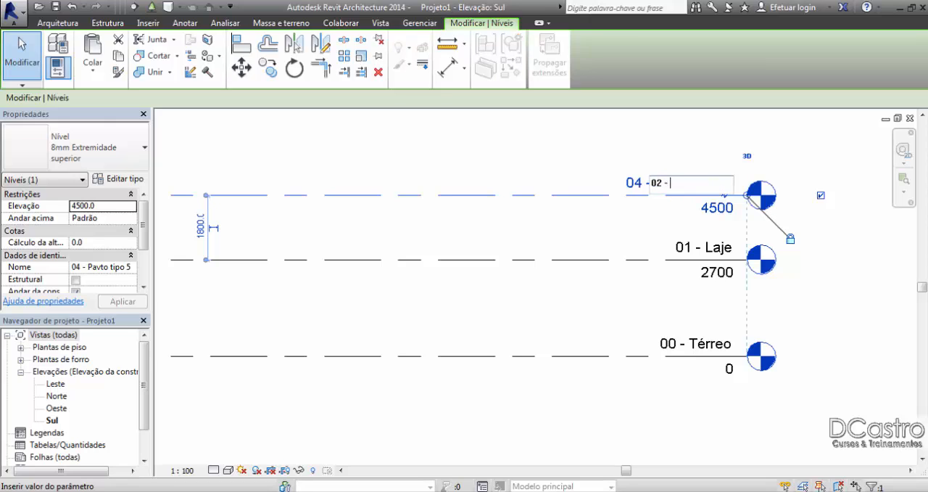
pyautogui.write(' Cobertura')
pyautogui.press('Return')
pyautogui.click(510, 259)
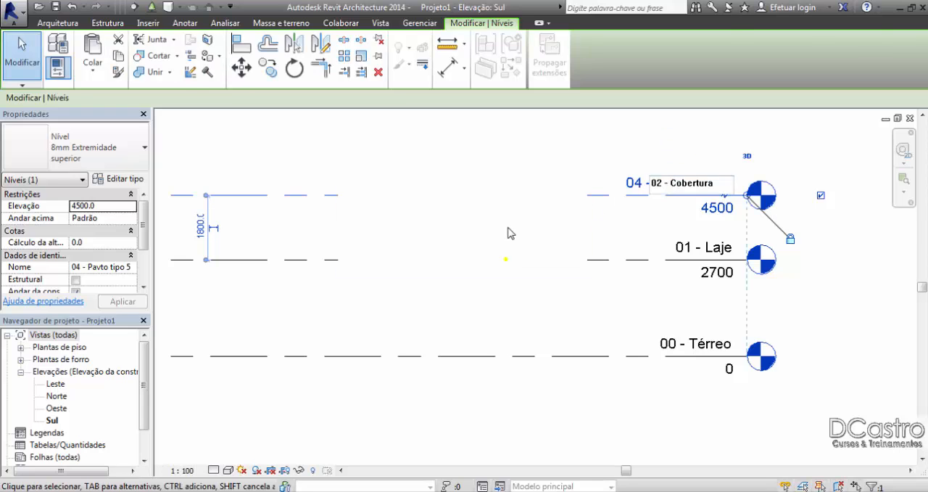
pyautogui.click(507, 226)
# Step: List the floor plan views and delete the 04 - Pavto tipo 4 floor plan
pyautogui.click(38, 336)
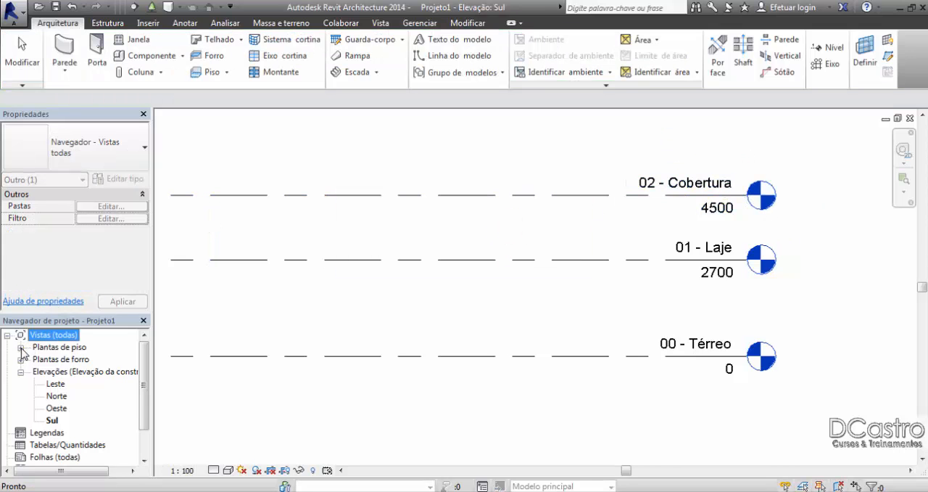
pyautogui.click(21, 348)
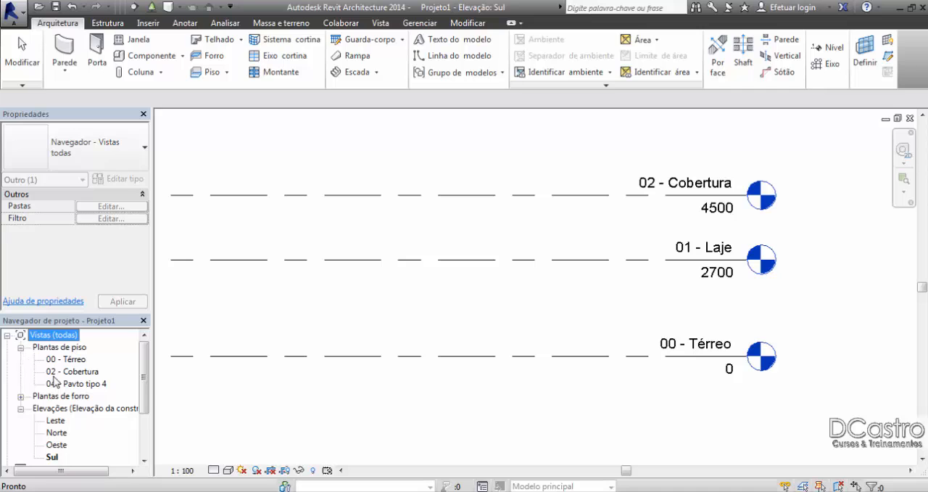
pyautogui.click(105, 385)
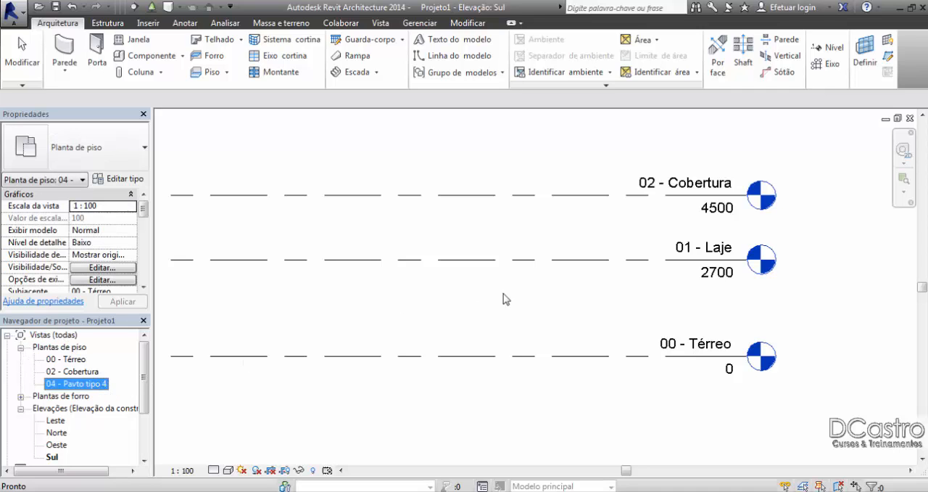
pyautogui.press('Delete')
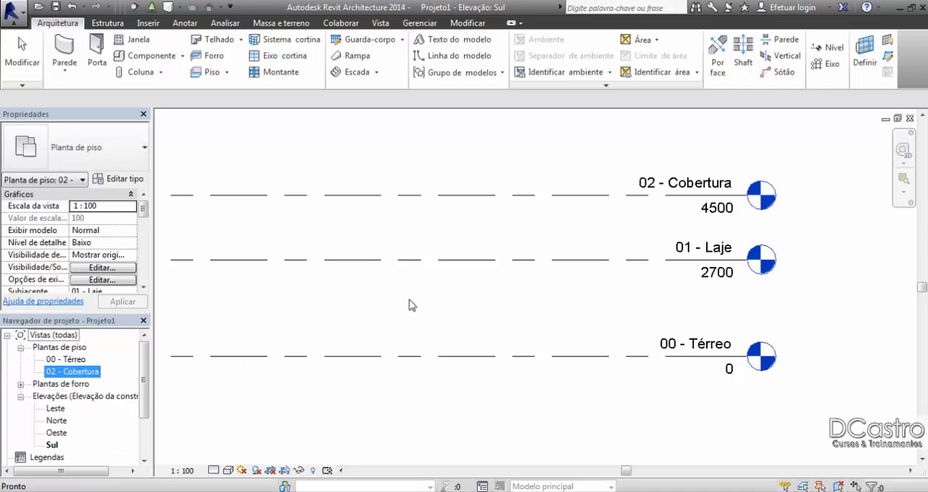
# Step: Delete the 01 - Laje level, accepting the removal of its corresponding view
pyautogui.click(744, 233)
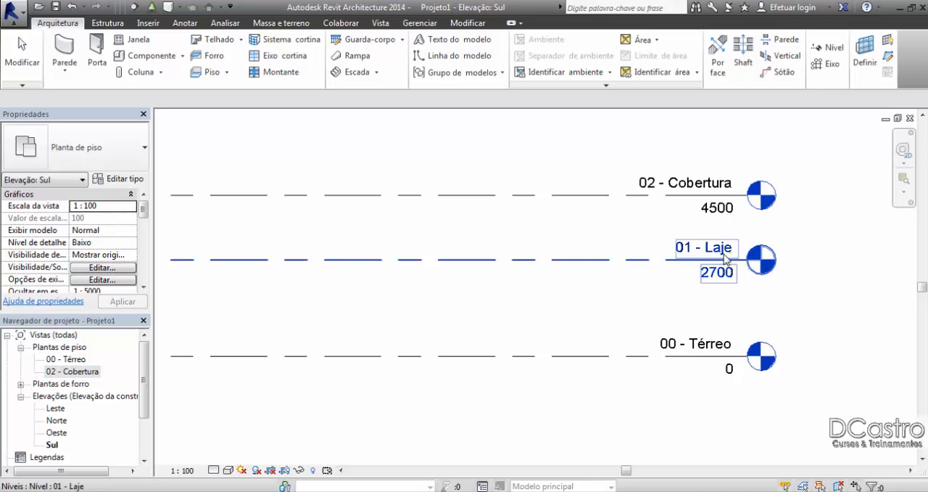
pyautogui.press('Delete')
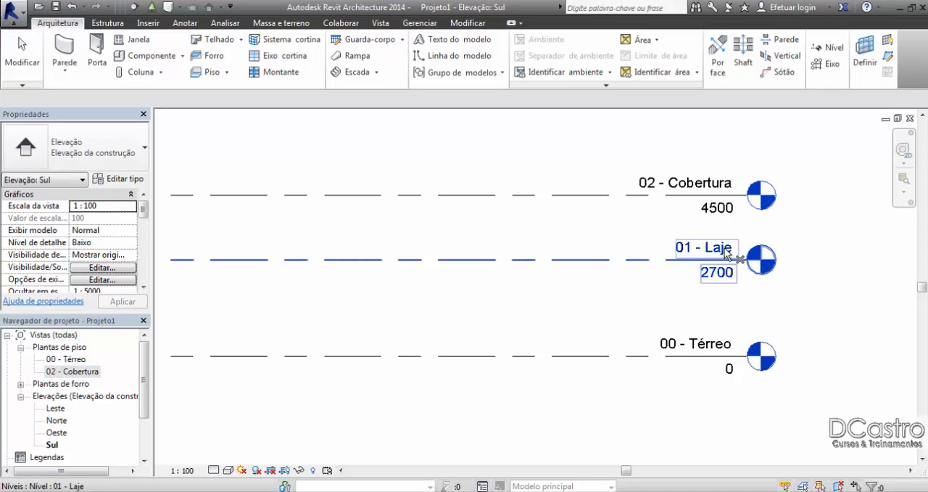
pyautogui.click(667, 268)
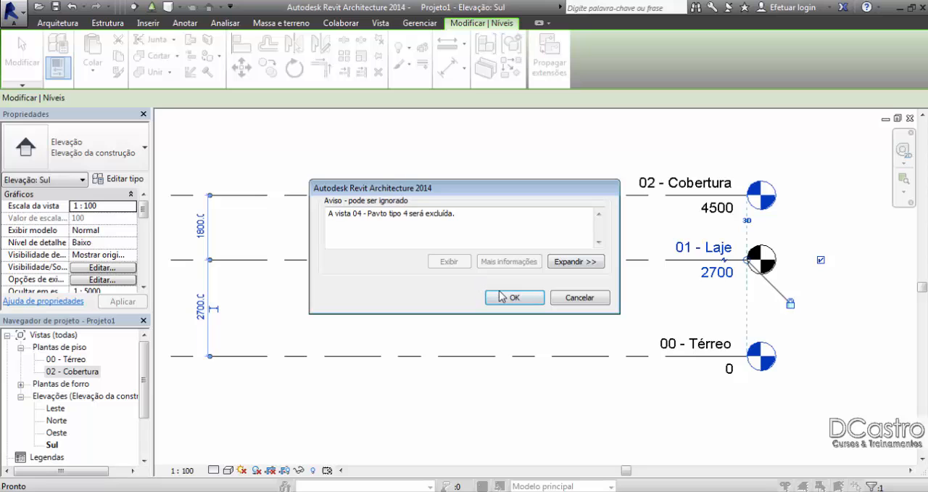
pyautogui.click(500, 296)
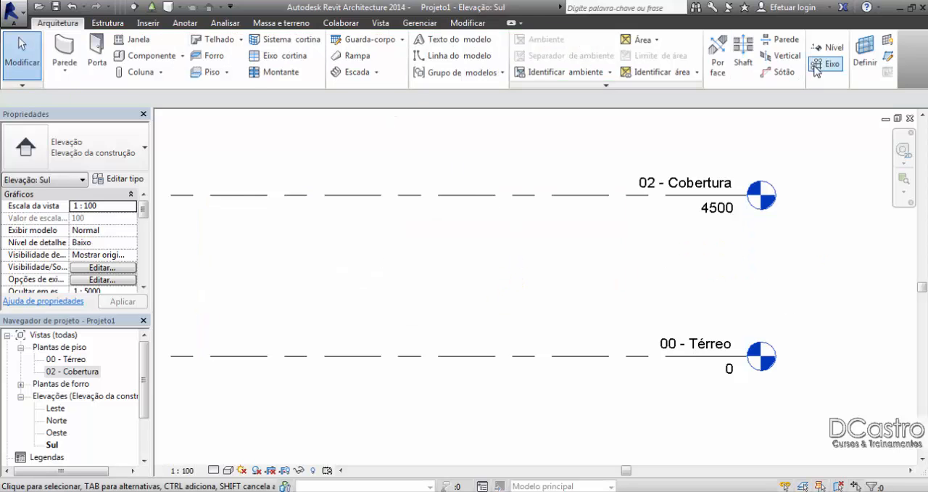
# Step: Create a replacement level offset 2700 above 00 - Térreo by picking its line, and end level placement
pyautogui.click(824, 47)
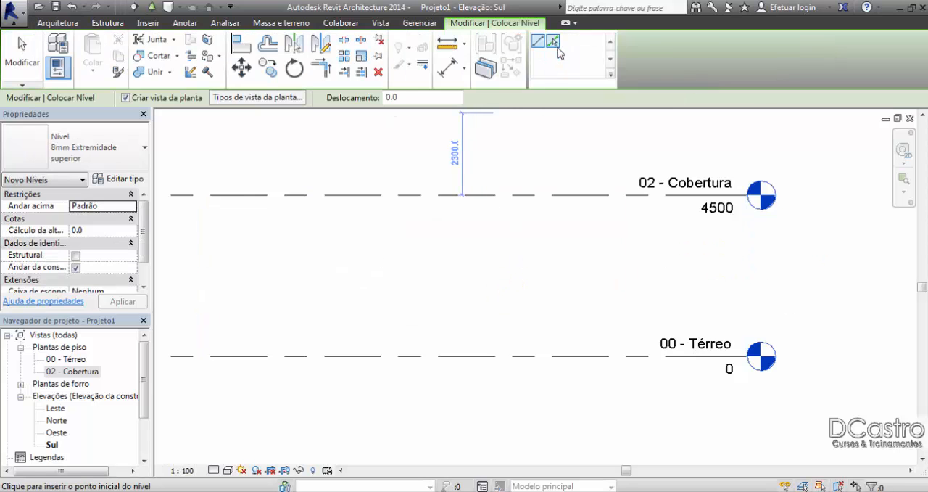
pyautogui.moveTo(435, 95); pyautogui.dragTo(385, 101)
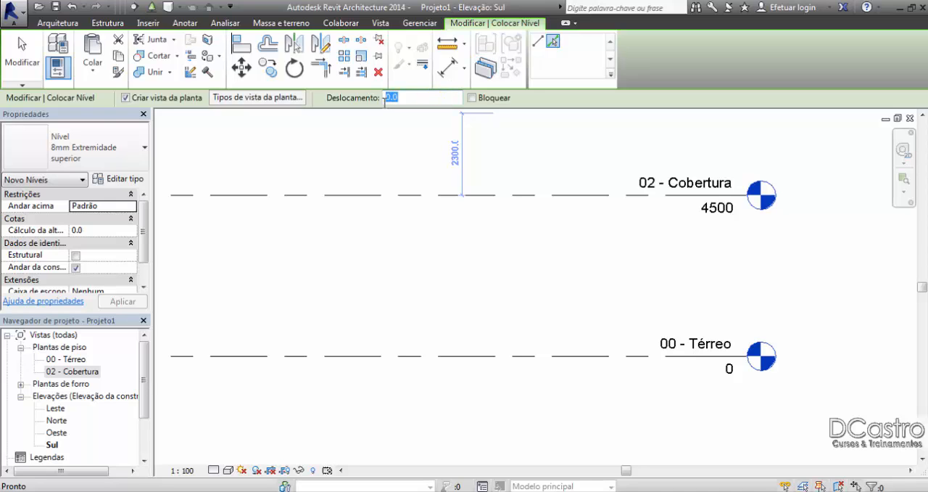
pyautogui.write('270')
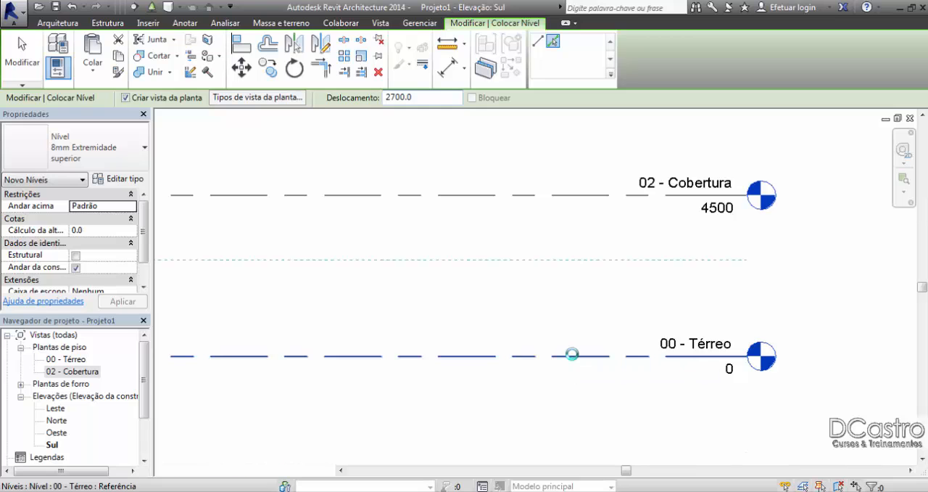
pyautogui.click(573, 356)
pyautogui.click(22, 58)
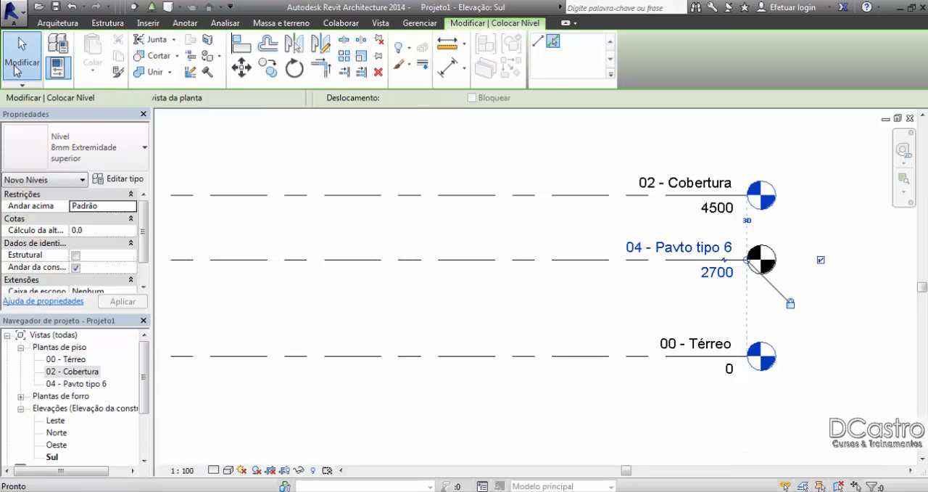
# Step: Rename the new level at elevation 2700 as 01 - Laje, accept renaming its corresponding views, and deselect it
pyautogui.doubleClick(673, 247)
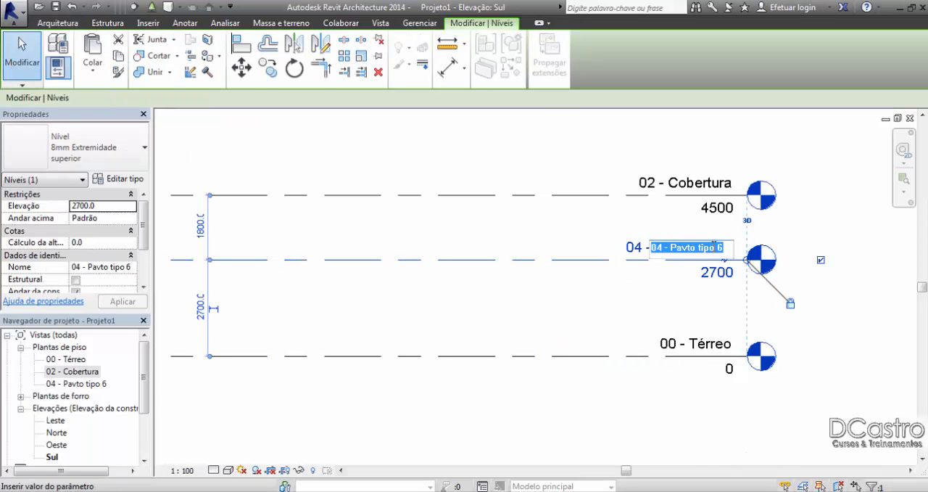
pyautogui.write('01 - Laje')
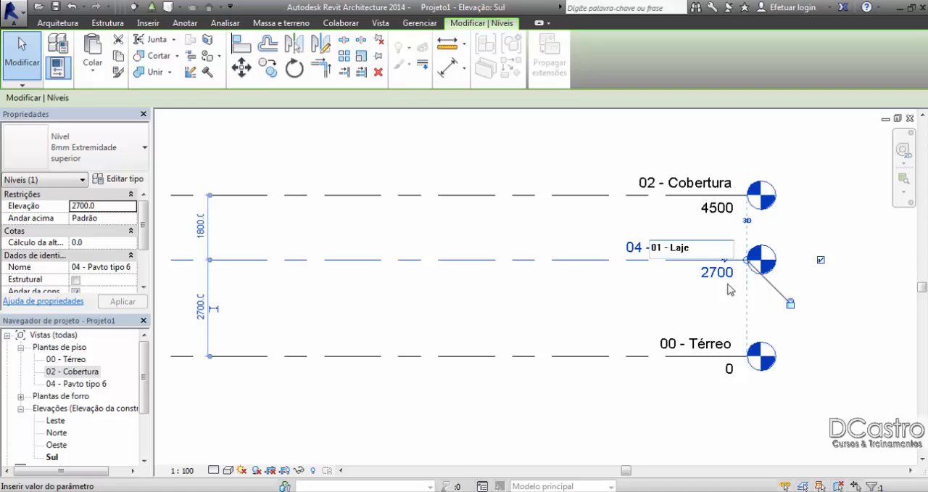
pyautogui.press('Return')
pyautogui.click(500, 257)
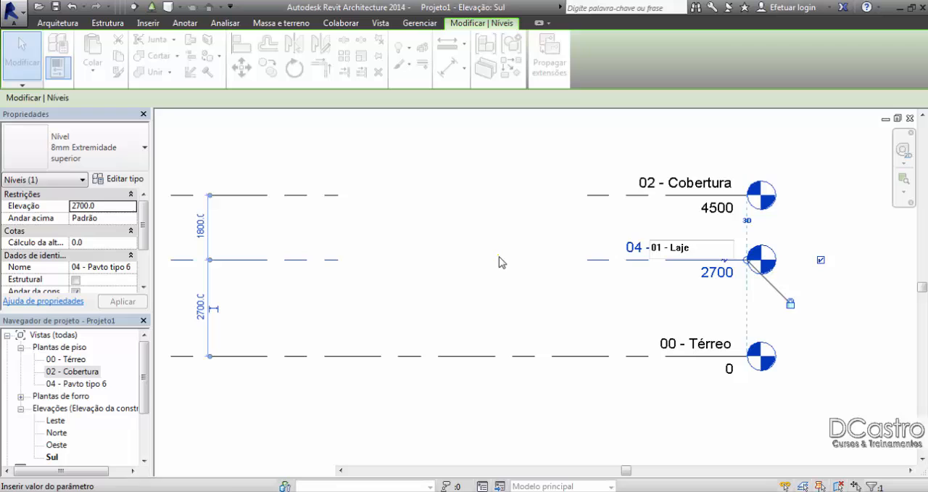
pyautogui.click(507, 155)
# Step: Collapse the elevation views in the project browser and open the 00 - Térreo floor plan
pyautogui.scroll(-1, 509, 155)
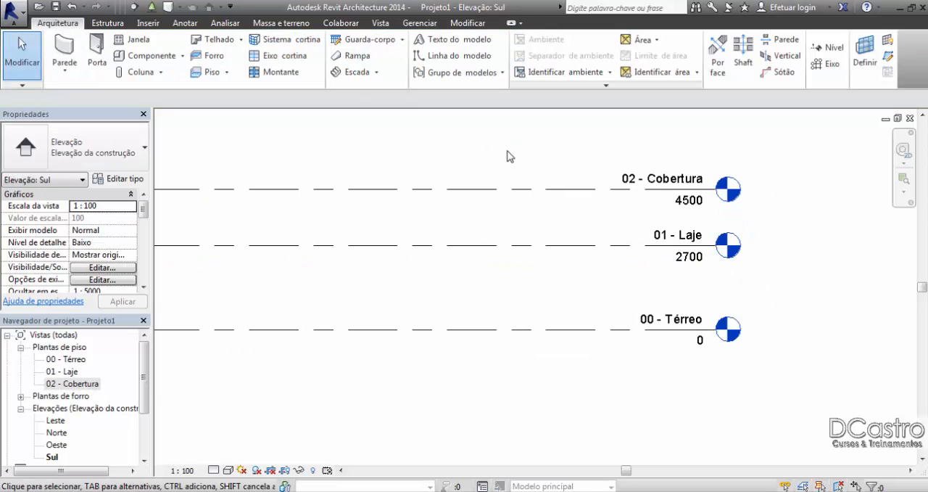
pyautogui.scroll(-1, 501, 139)
pyautogui.moveTo(500, 137); pyautogui.dragTo(565, 212, button='middle')
pyautogui.scroll(1, 533, 224)
pyautogui.scroll(1, 583, 238)
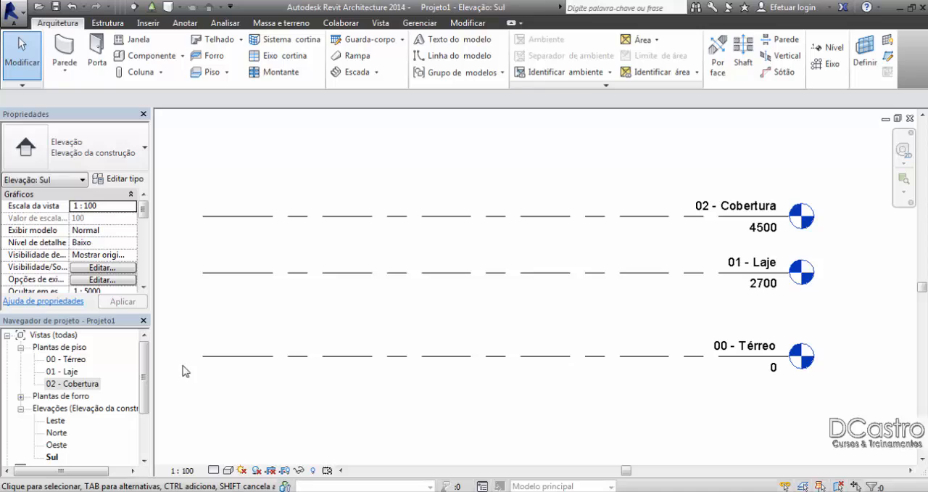
pyautogui.click(22, 409)
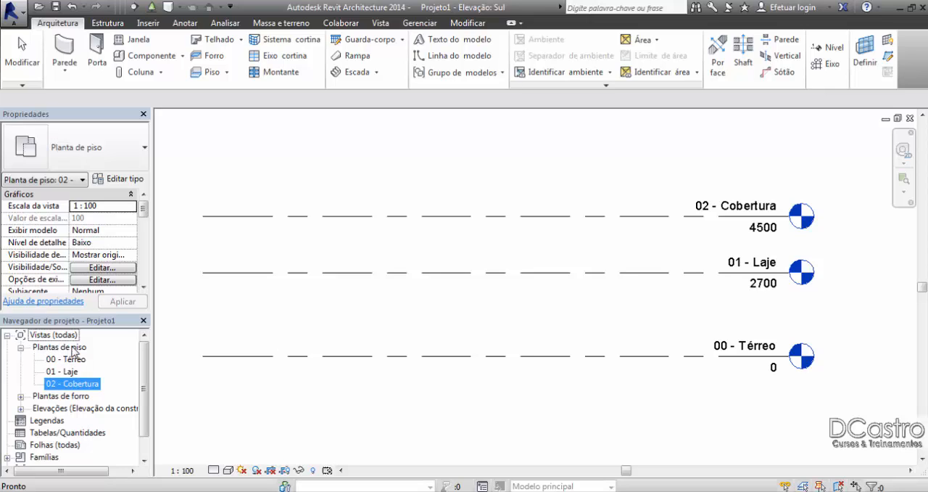
pyautogui.doubleClick(69, 359)
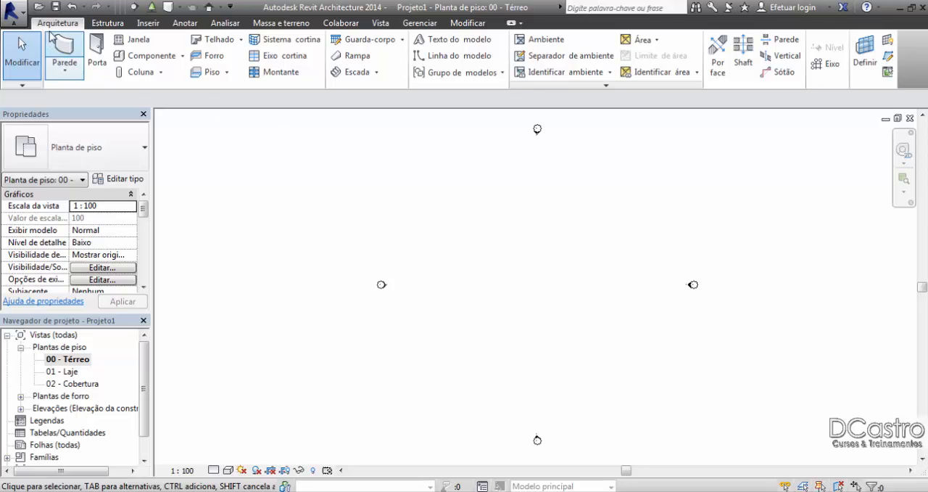
# Step: Save the project as Curso Basico in the PortugueseTempl folder, accepting the file save options
pyautogui.click(56, 7)
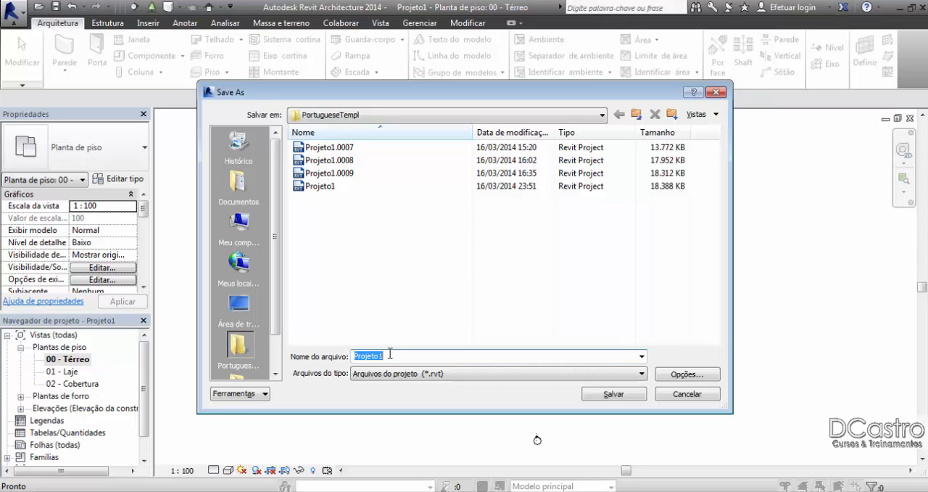
pyautogui.write('Curso Basico')
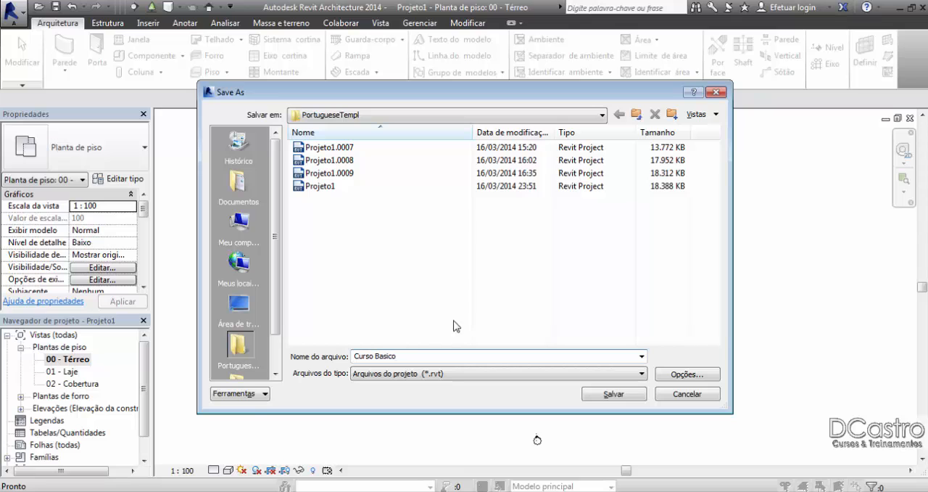
pyautogui.click(666, 376)
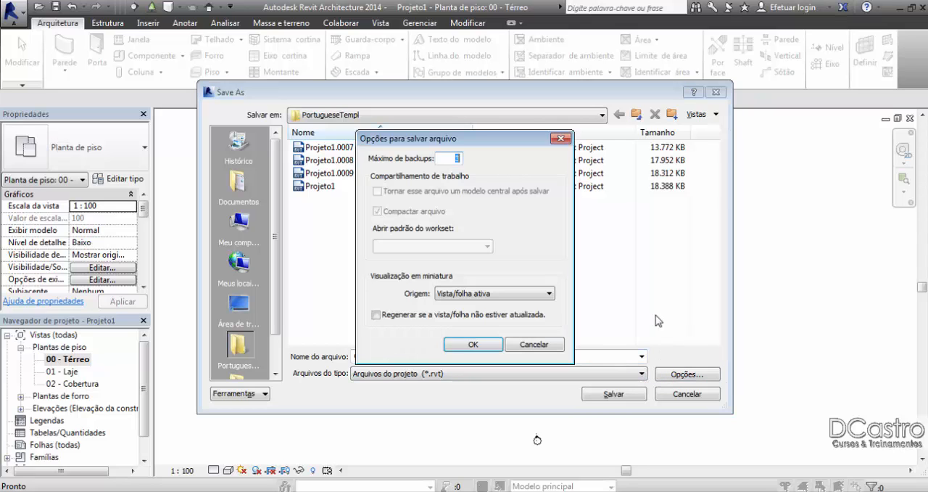
pyautogui.click(482, 344)
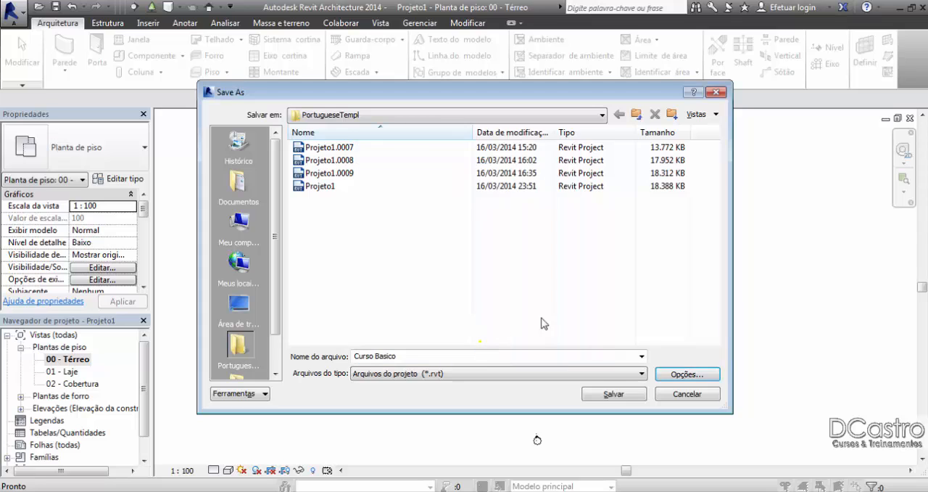
pyautogui.click(601, 394)
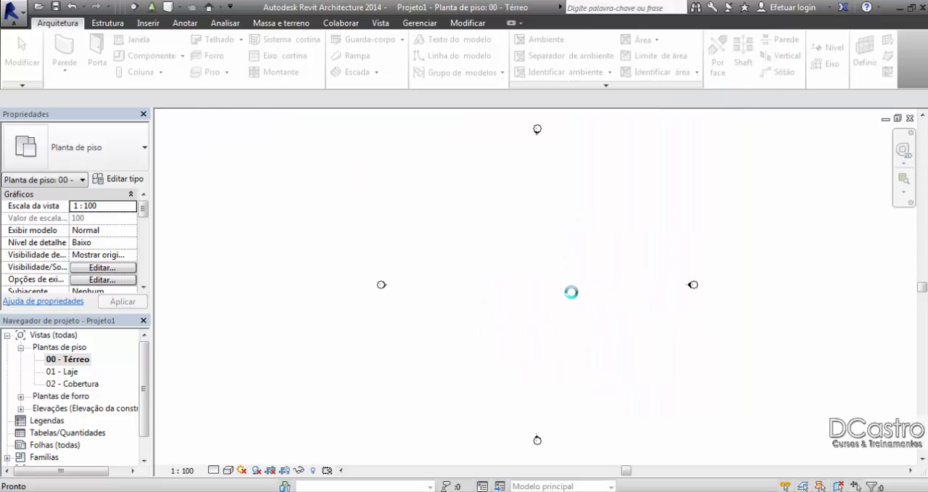
# Step: Set the save reminder interval to 30 minutes in the general program options and accept them
pyautogui.click(11, 20)
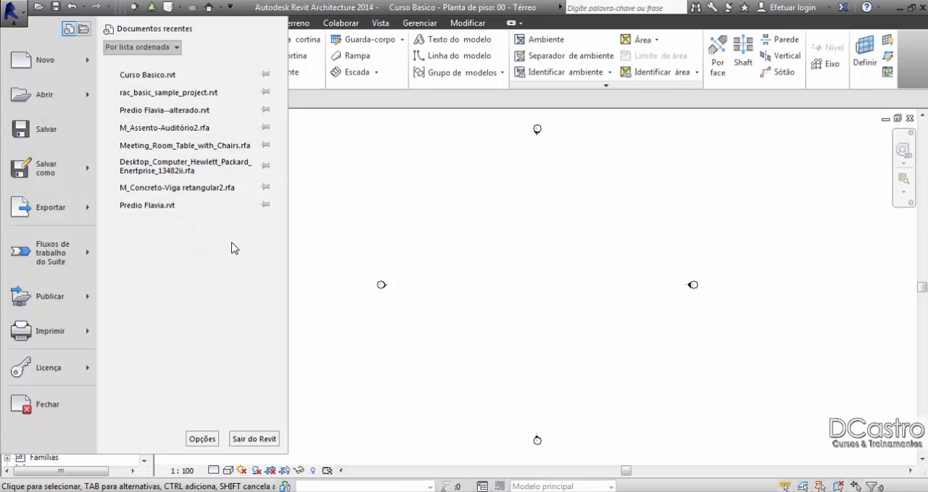
pyautogui.click(202, 438)
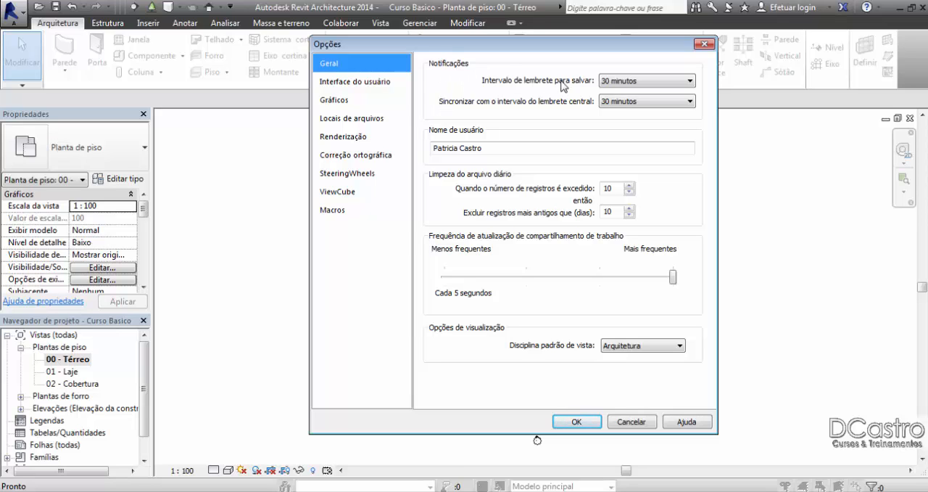
pyautogui.click(621, 82)
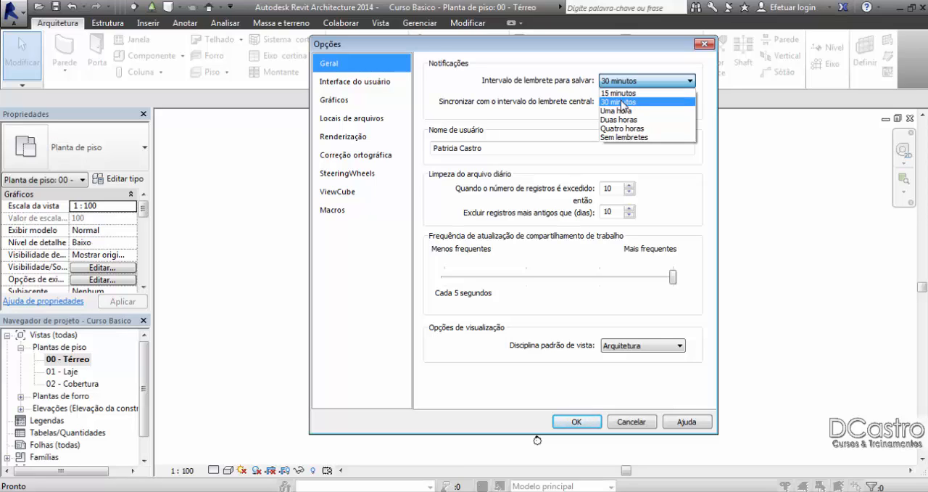
pyautogui.click(622, 102)
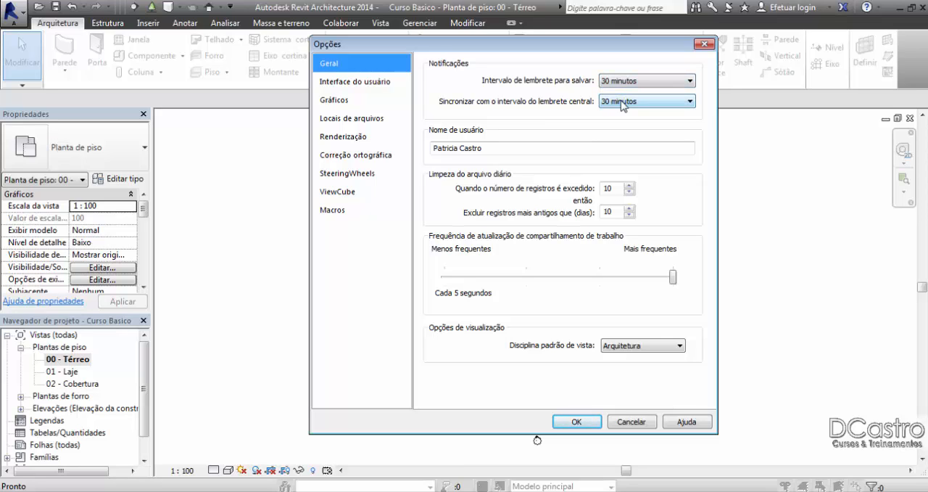
pyautogui.click(625, 82)
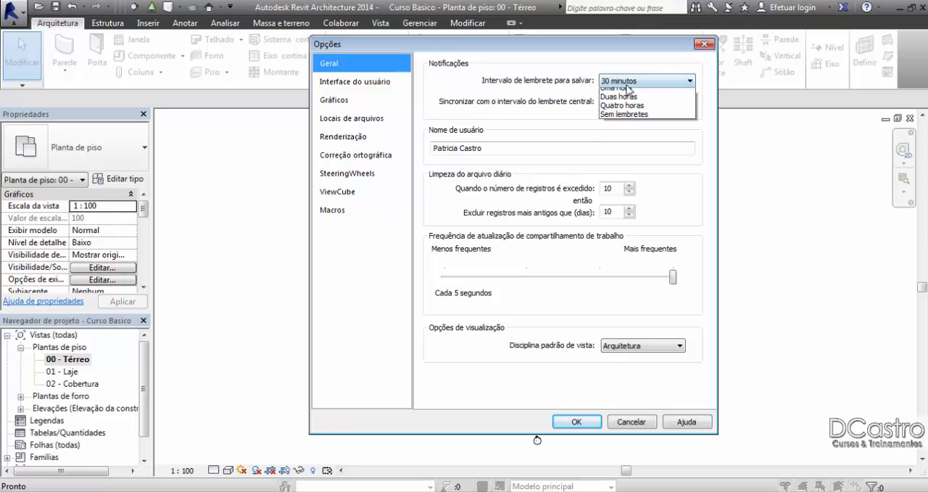
pyautogui.click(627, 90)
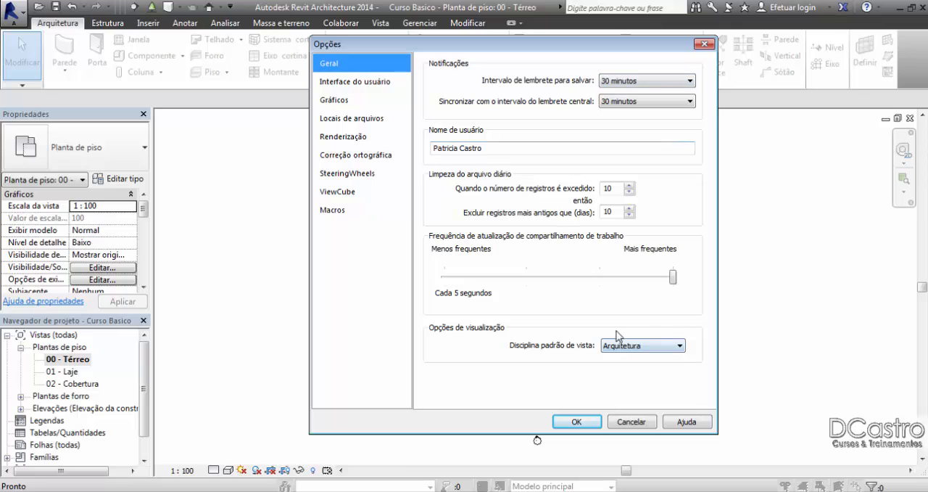
pyautogui.click(577, 422)
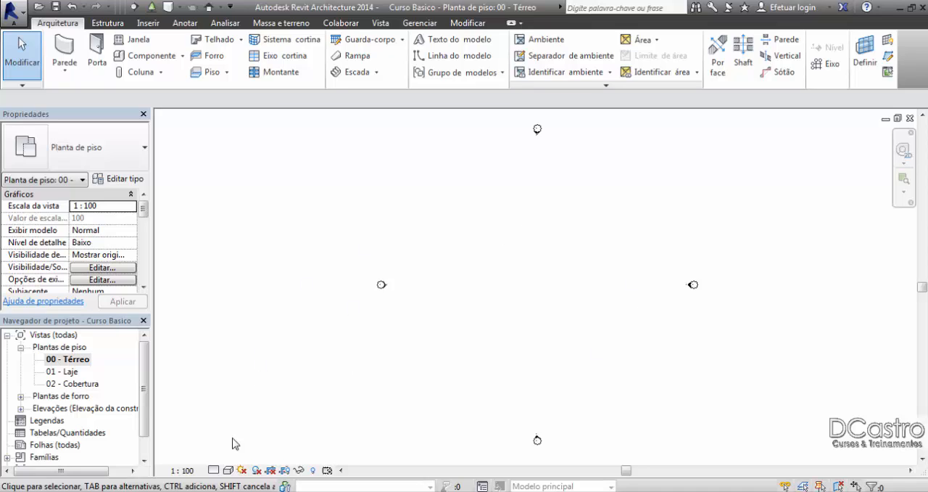
# Step: Set the 00 - Térreo plan's detail level to Alto and its visual style to Sombreado
pyautogui.click(214, 471)
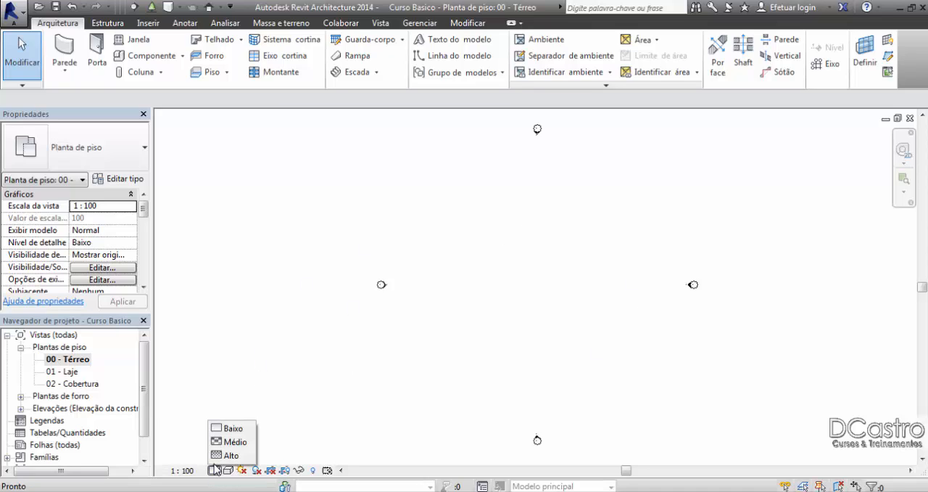
pyautogui.click(218, 456)
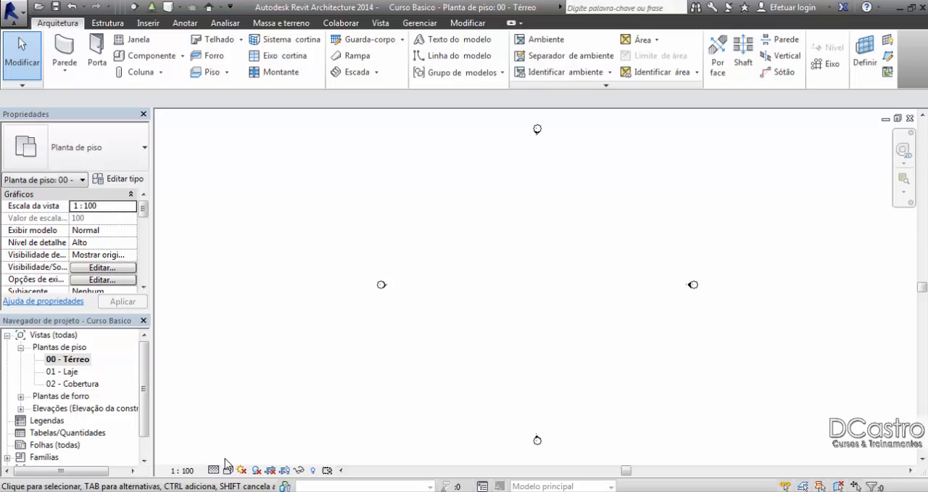
pyautogui.click(229, 471)
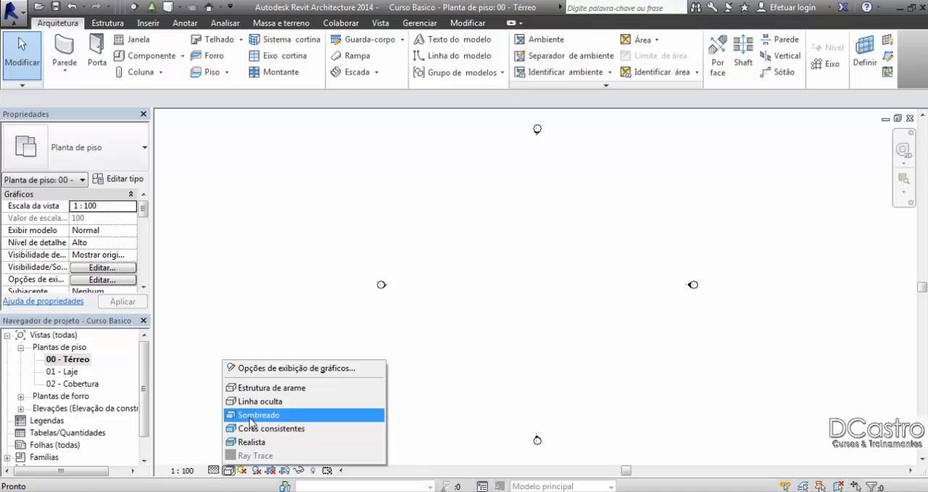
pyautogui.click(249, 418)
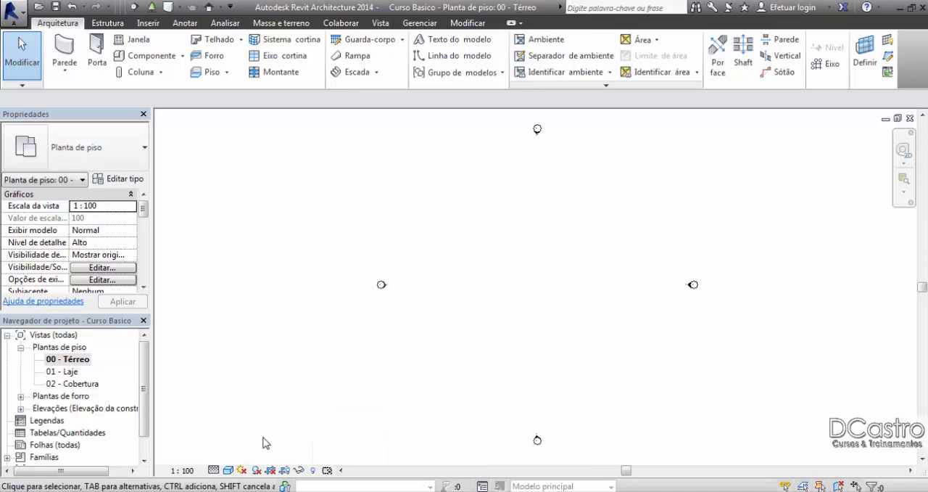
pyautogui.click(215, 471)
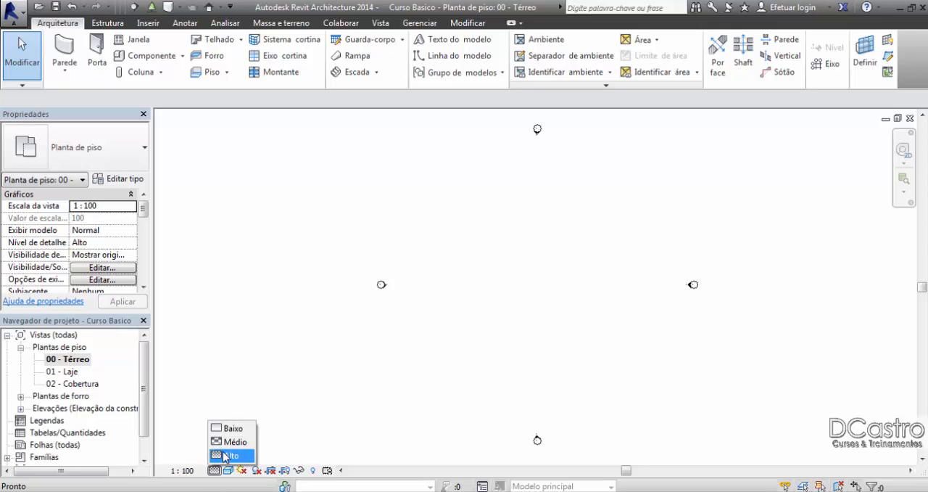
pyautogui.click(224, 457)
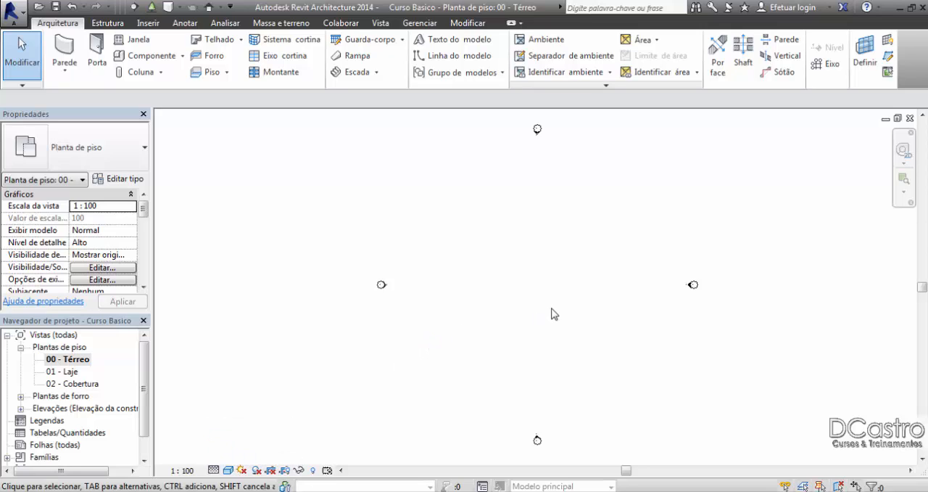
# Step: Start an architectural wall and choose the basic wall type Genérico - 140mm Alvenaria
pyautogui.moveTo(553, 312); pyautogui.dragTo(528, 315, button='middle')
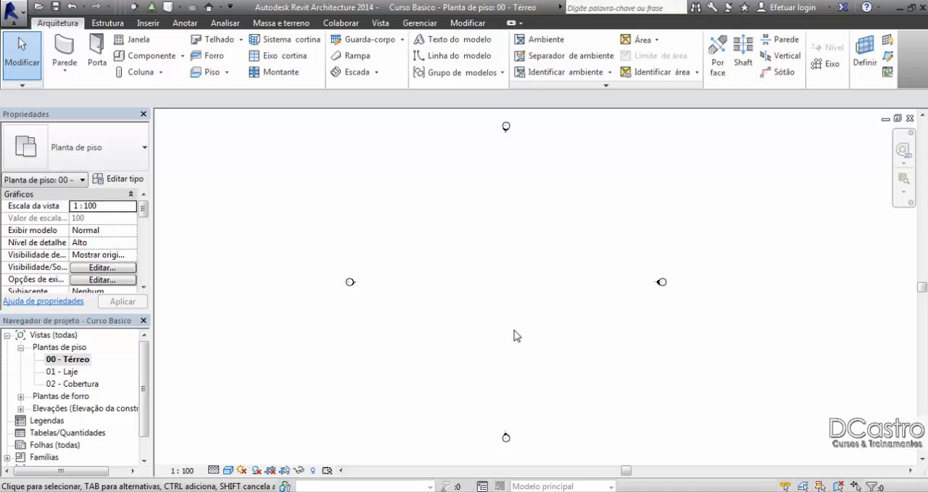
pyautogui.click(65, 66)
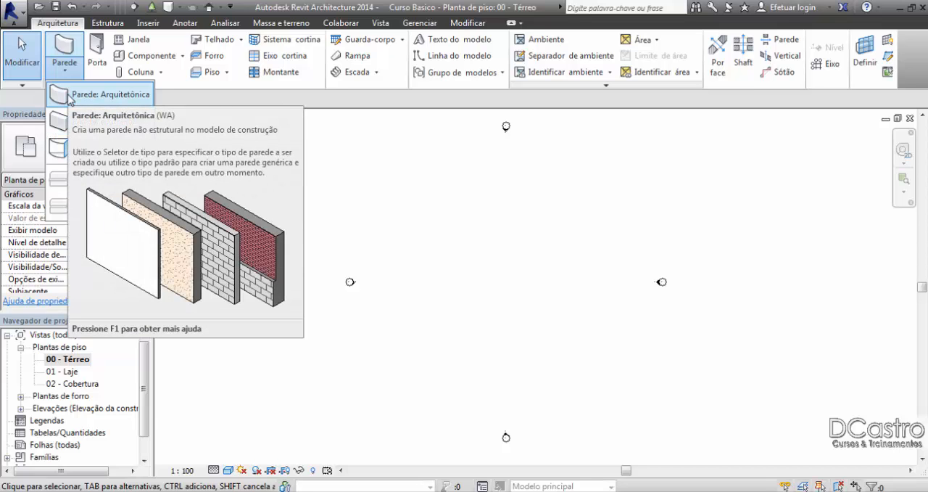
pyautogui.click(101, 95)
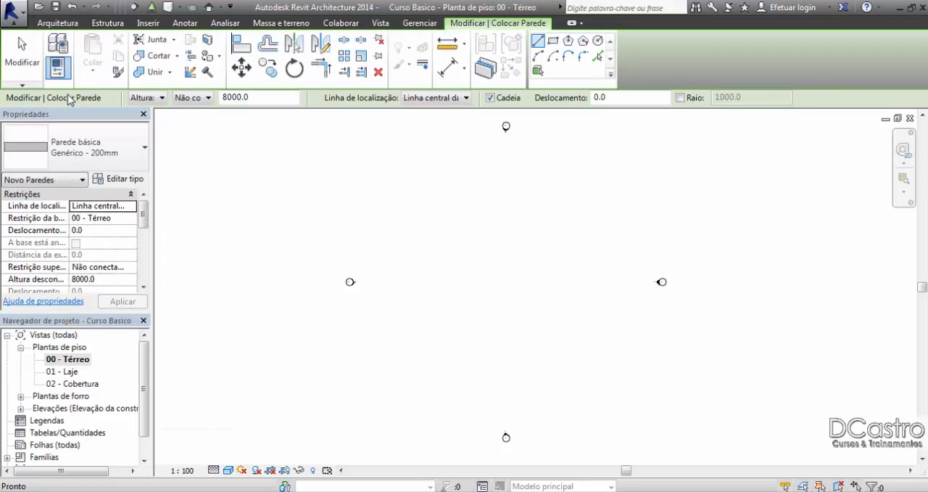
pyautogui.click(127, 147)
pyautogui.scroll(3, 104, 234)
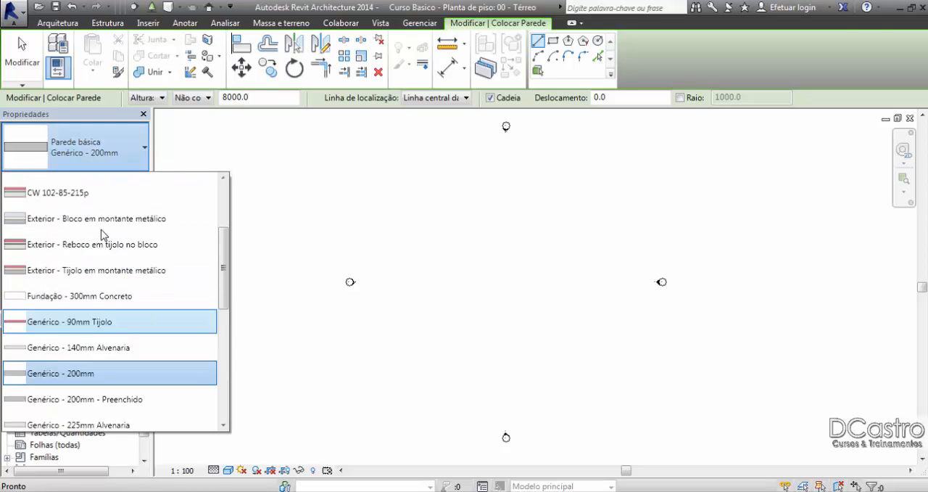
pyautogui.scroll(2, 102, 233)
pyautogui.scroll(-4, 87, 210)
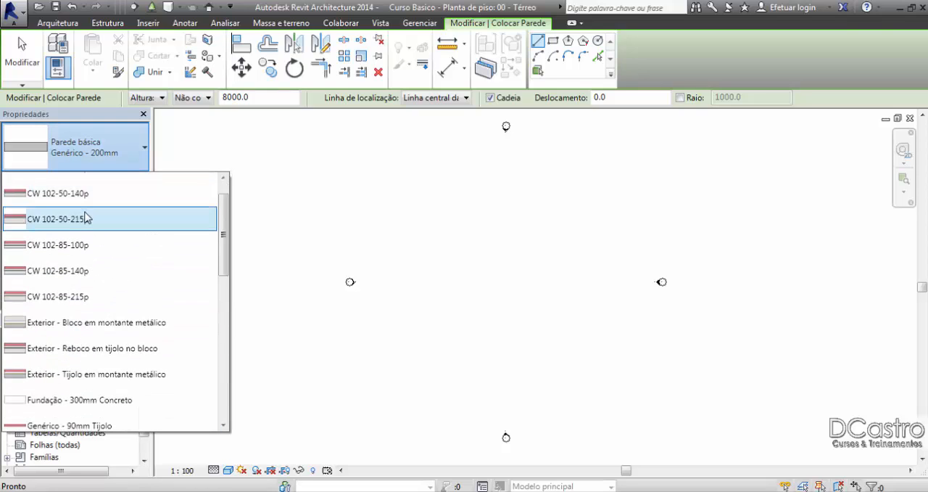
pyautogui.scroll(-1, 92, 237)
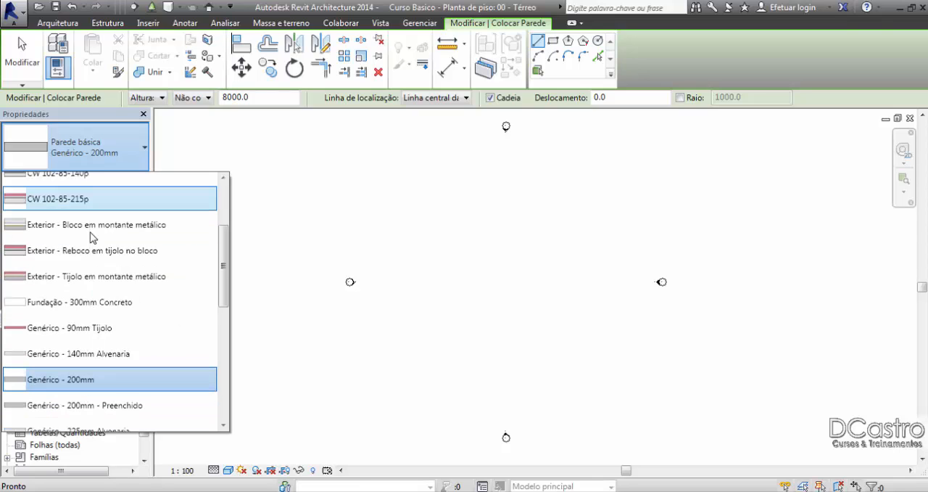
pyautogui.scroll(-3, 92, 237)
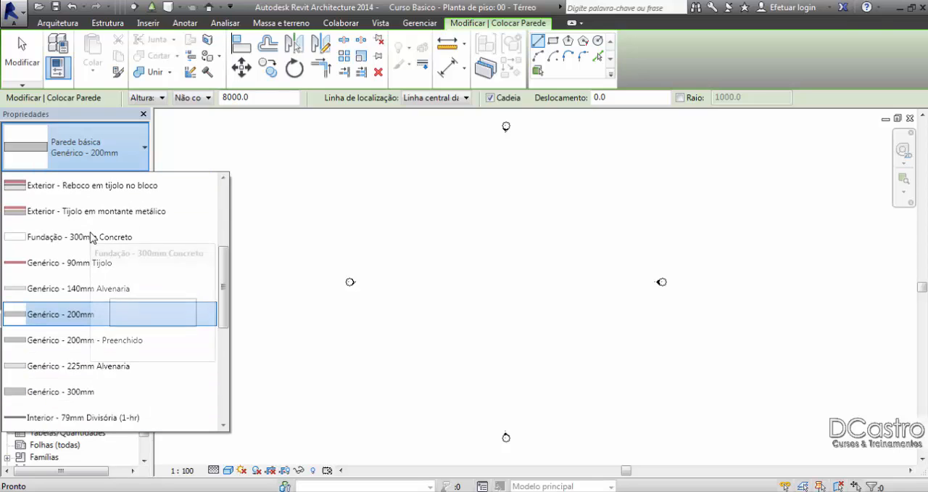
pyautogui.scroll(-3, 92, 237)
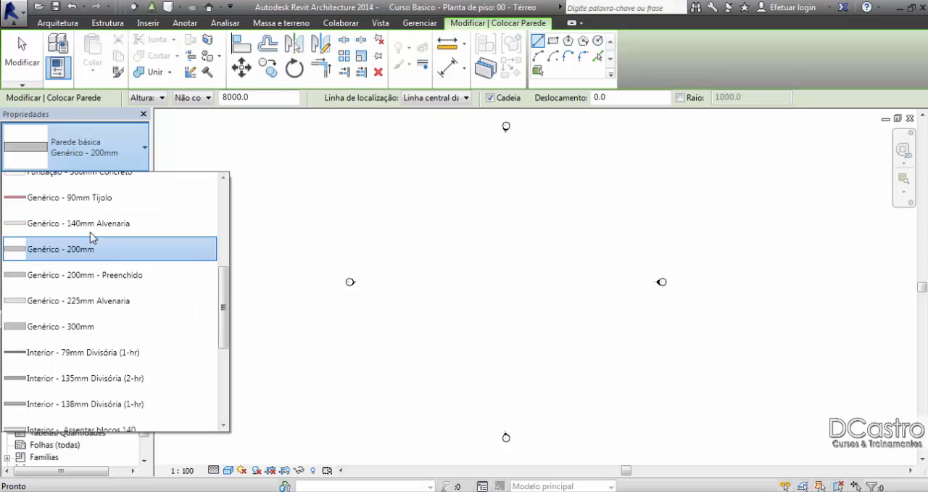
pyautogui.scroll(-1, 92, 237)
pyautogui.scroll(-4, 92, 237)
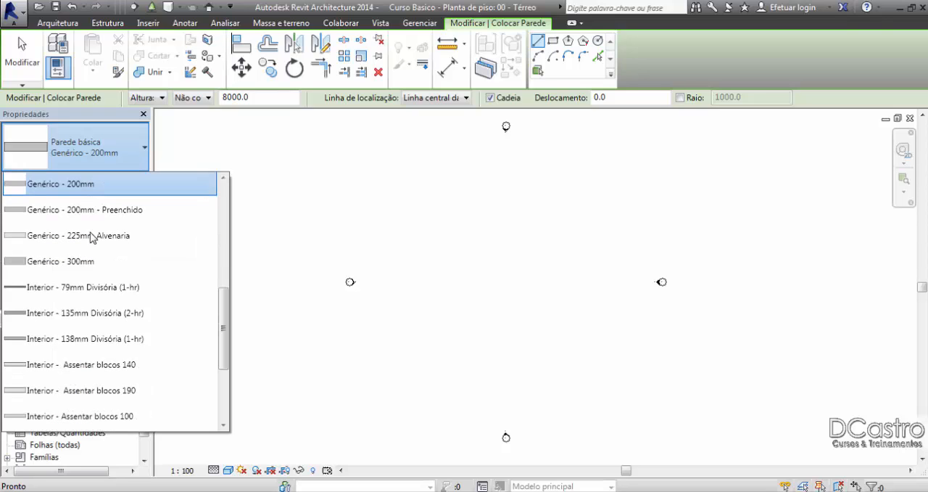
pyautogui.scroll(-4, 92, 237)
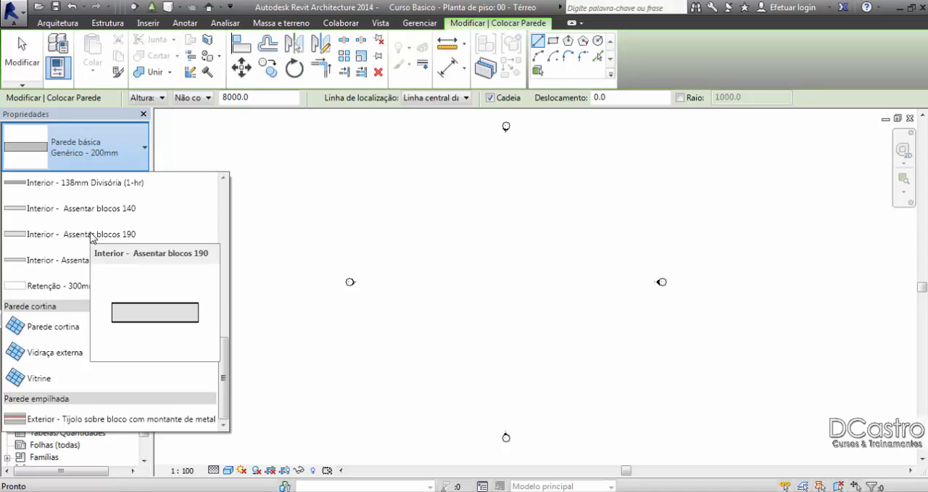
pyautogui.scroll(1, 91, 240)
pyautogui.scroll(1, 121, 279)
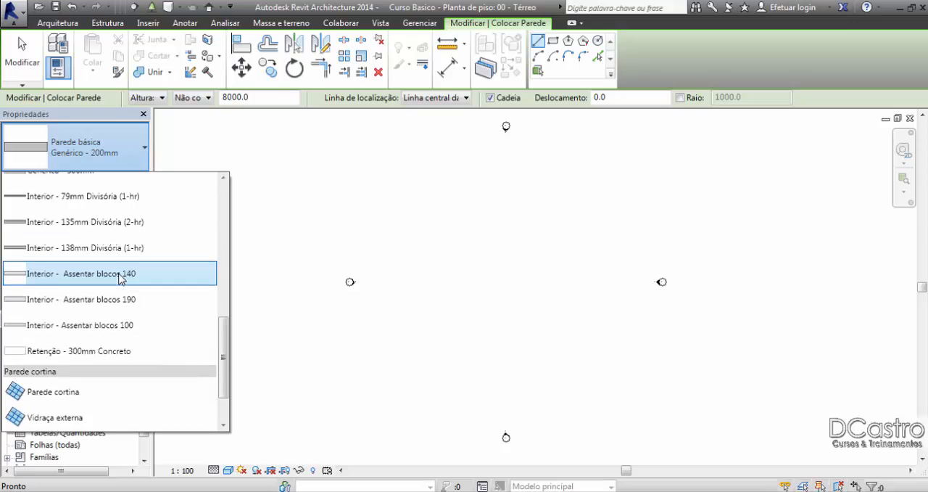
pyautogui.scroll(6, 121, 280)
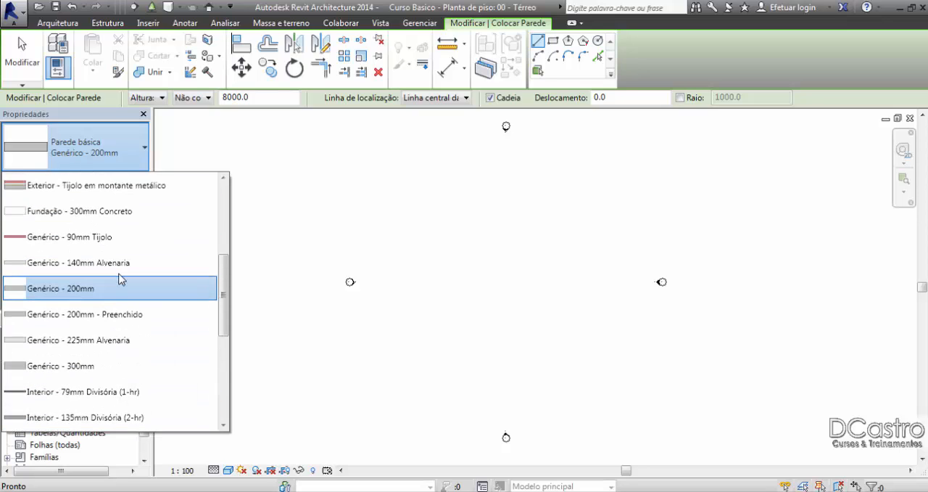
pyautogui.click(79, 262)
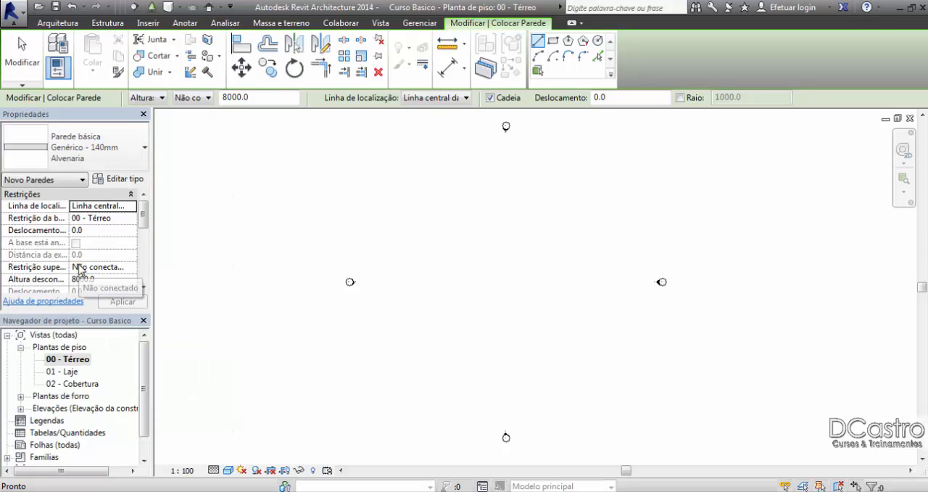
# Step: Review the type properties of the Genérico - 140mm Alvenaria wall without changing them
pyautogui.click(131, 181)
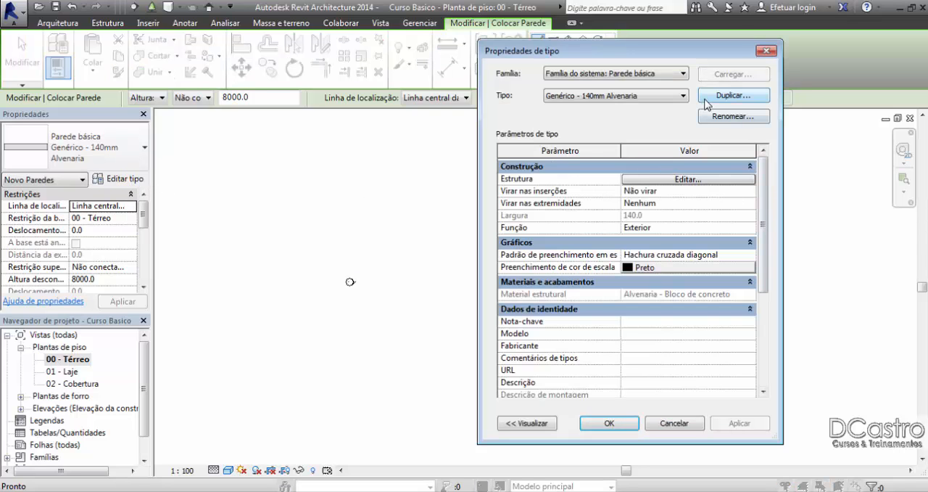
pyautogui.moveTo(689, 57); pyautogui.dragTo(609, 55)
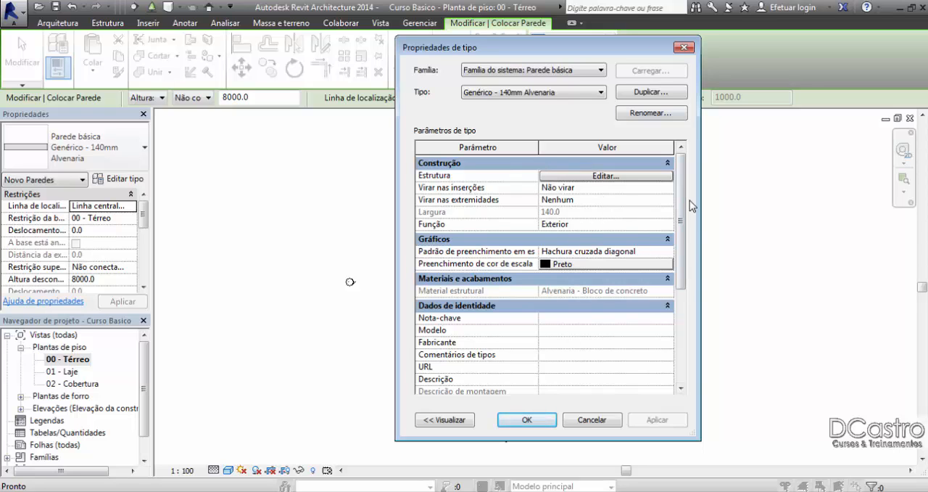
pyautogui.moveTo(680, 200); pyautogui.dragTo(666, 183)
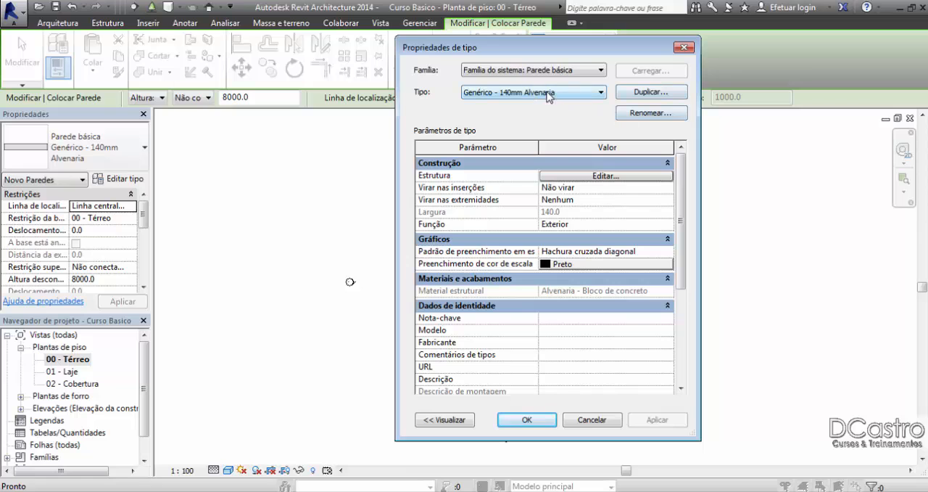
pyautogui.click(684, 47)
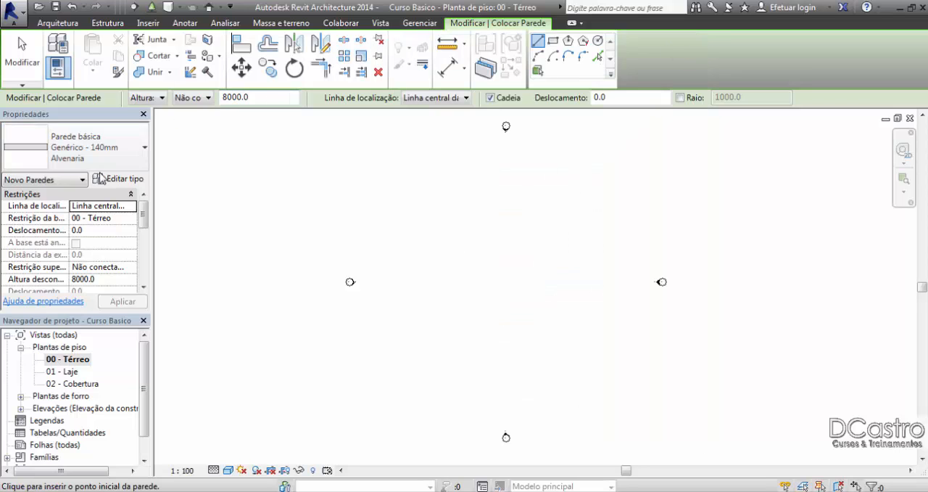
# Step: Switch the wall type to Genérico - 200mm and inspect its type properties for comparison
pyautogui.click(98, 150)
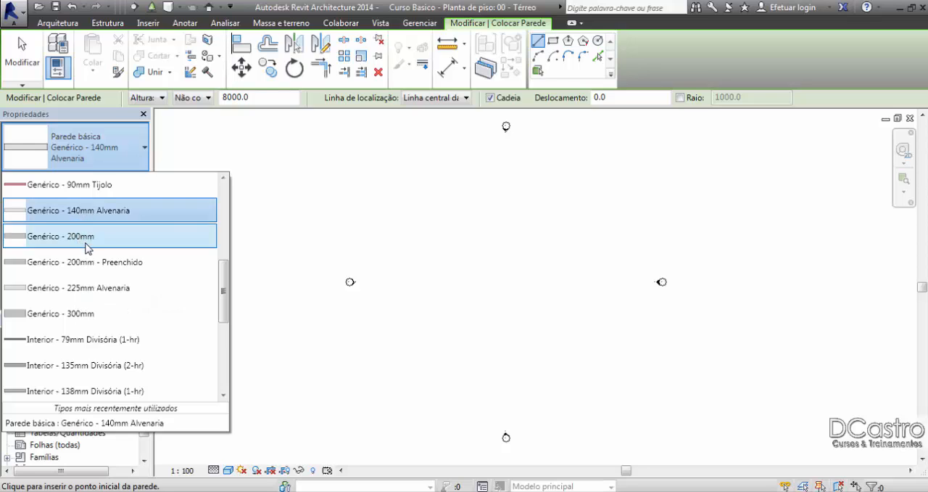
pyautogui.moveTo(84, 244)
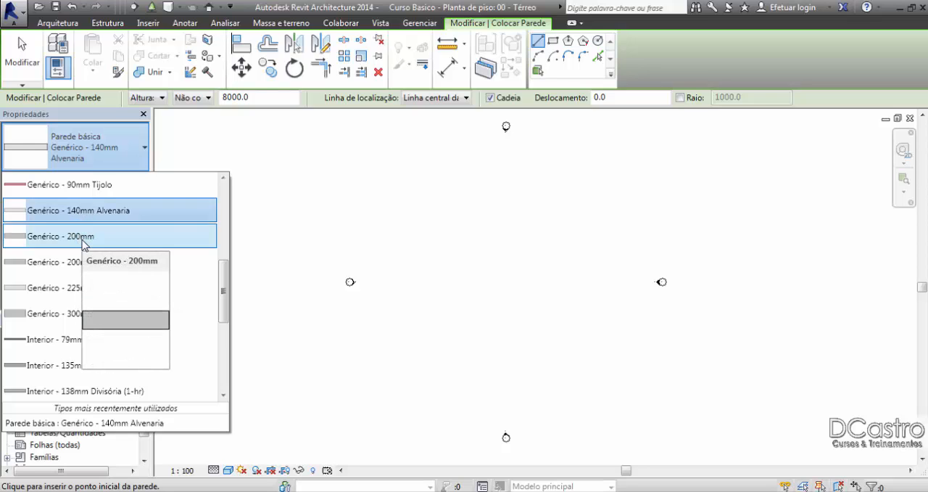
pyautogui.click(84, 242)
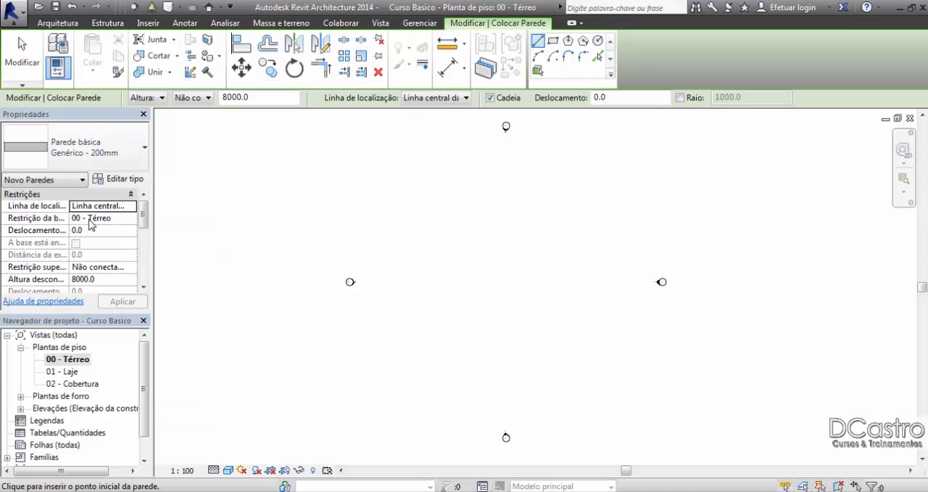
pyautogui.click(113, 179)
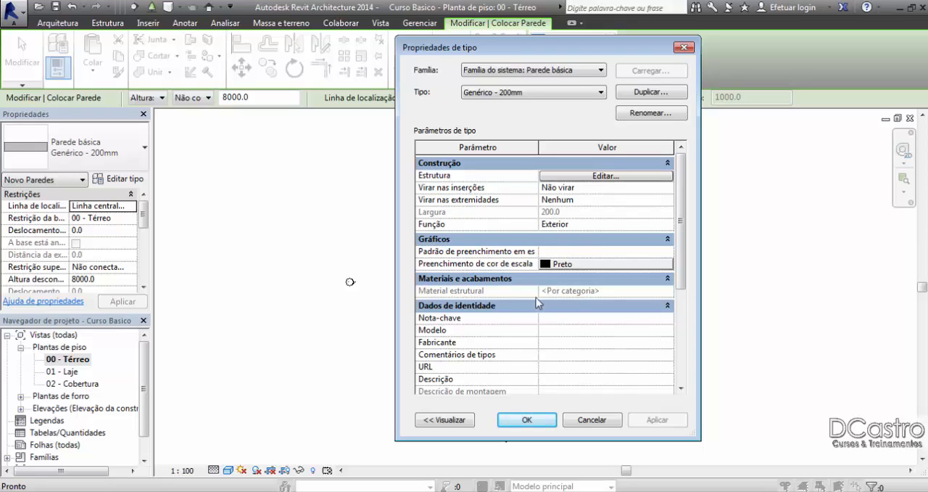
pyautogui.click(684, 47)
# Step: Select the Genérico - 140mm Alvenaria wall type and duplicate it as Genérico - 150 mm - alvenaria
pyautogui.click(123, 161)
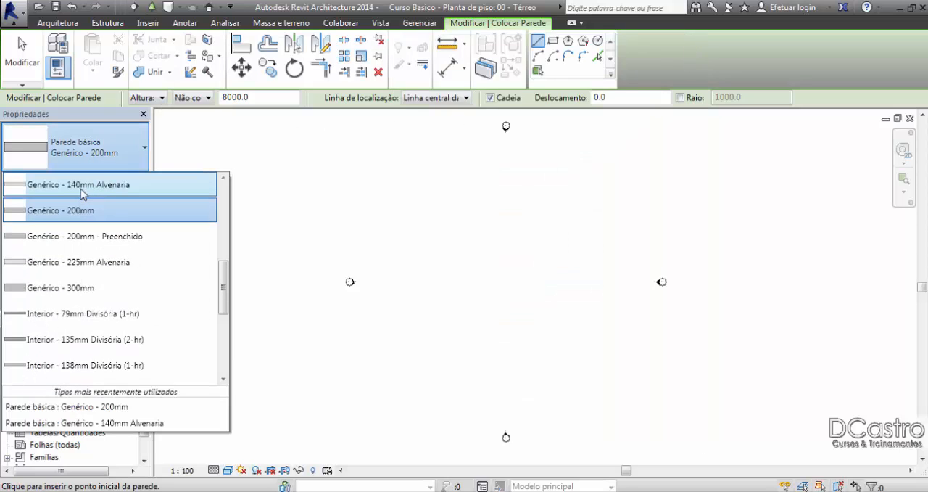
pyautogui.click(89, 190)
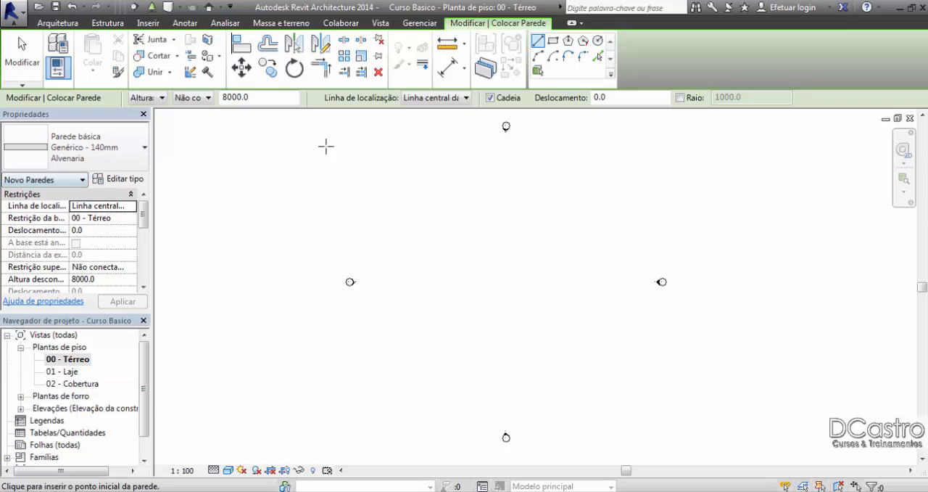
pyautogui.click(114, 180)
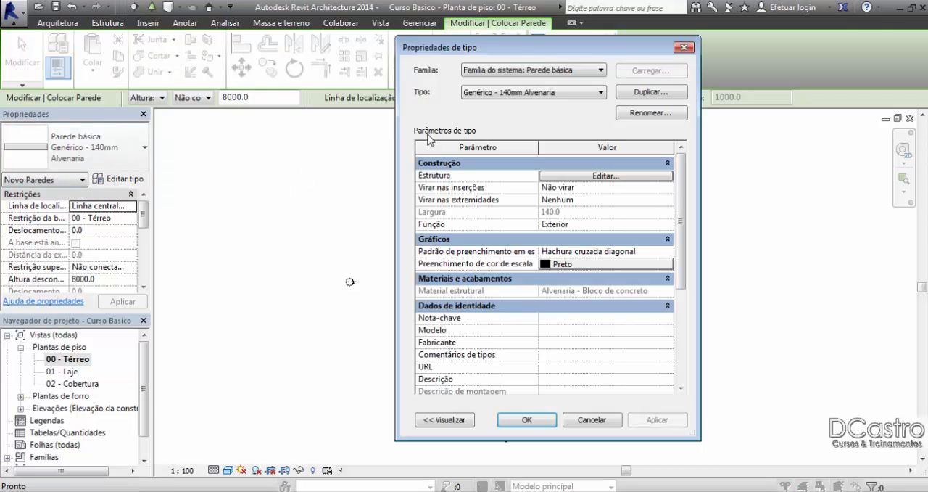
pyautogui.click(630, 100)
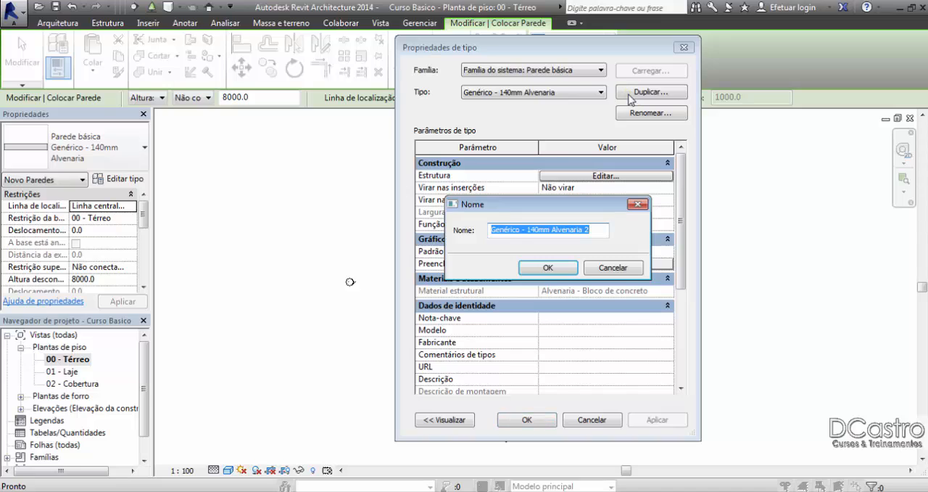
pyautogui.moveTo(588, 227); pyautogui.dragTo(535, 228)
pyautogui.write('150')
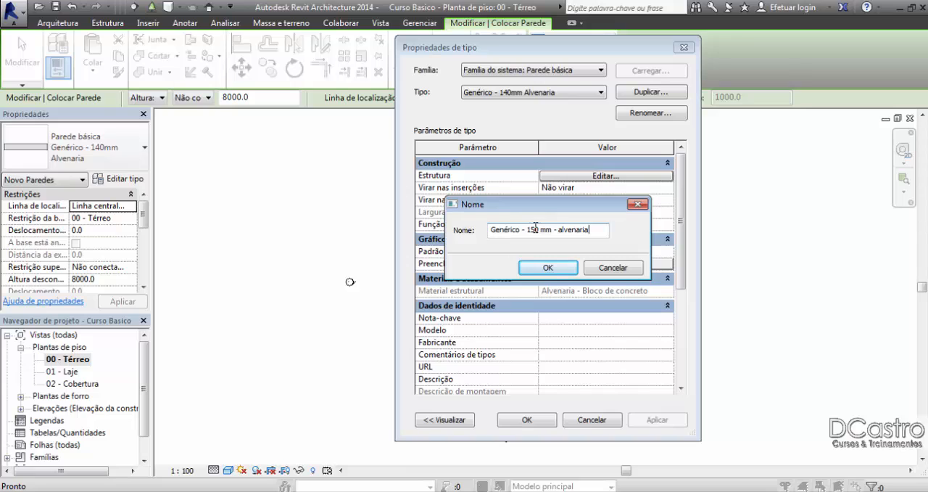
pyautogui.click(549, 267)
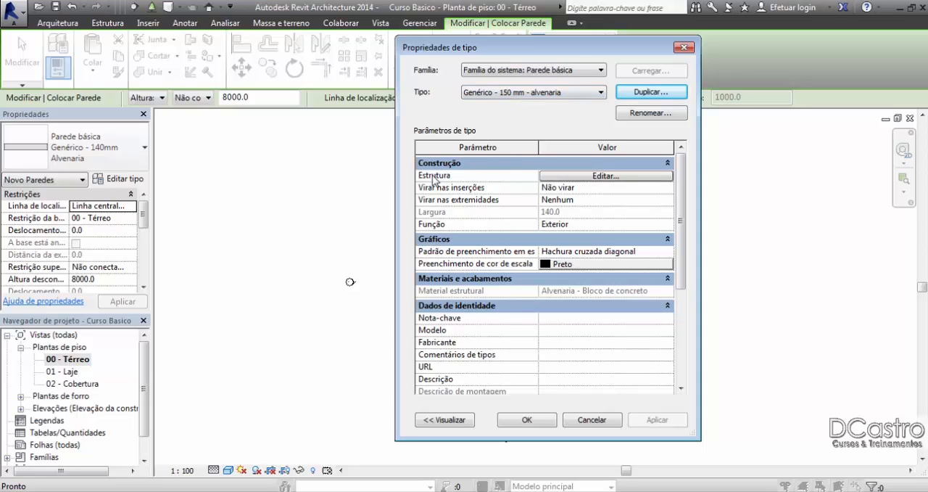
# Step: Set the structural masonry layer's thickness to 150 mm in the new wall type and accept its type properties
pyautogui.click(570, 178)
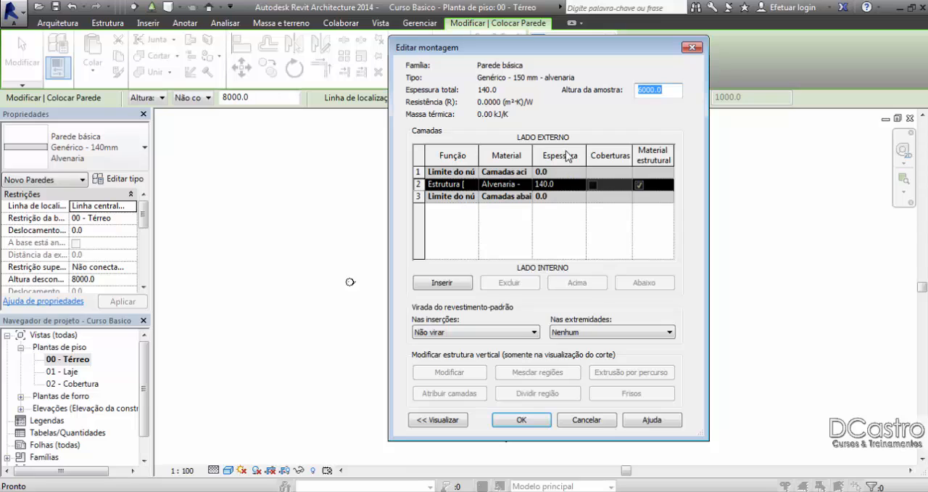
pyautogui.click(544, 184)
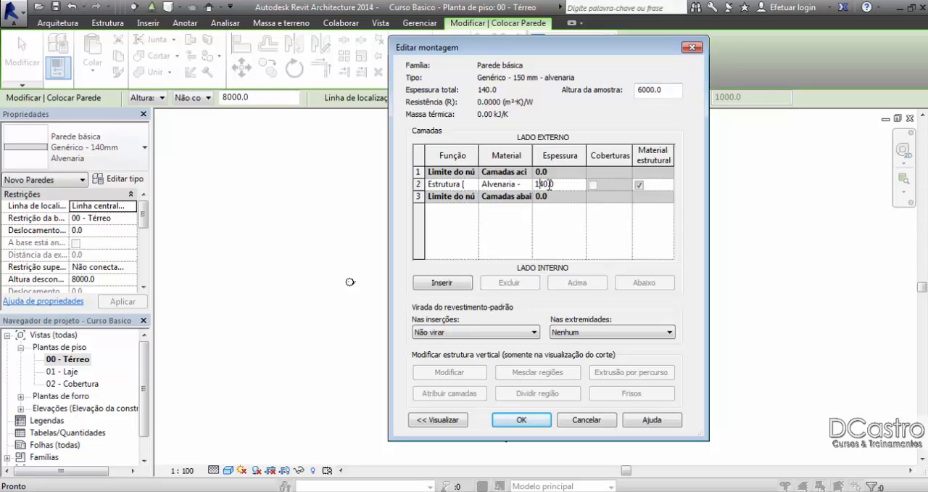
pyautogui.moveTo(544, 184); pyautogui.dragTo(540, 185)
pyautogui.click(542, 418)
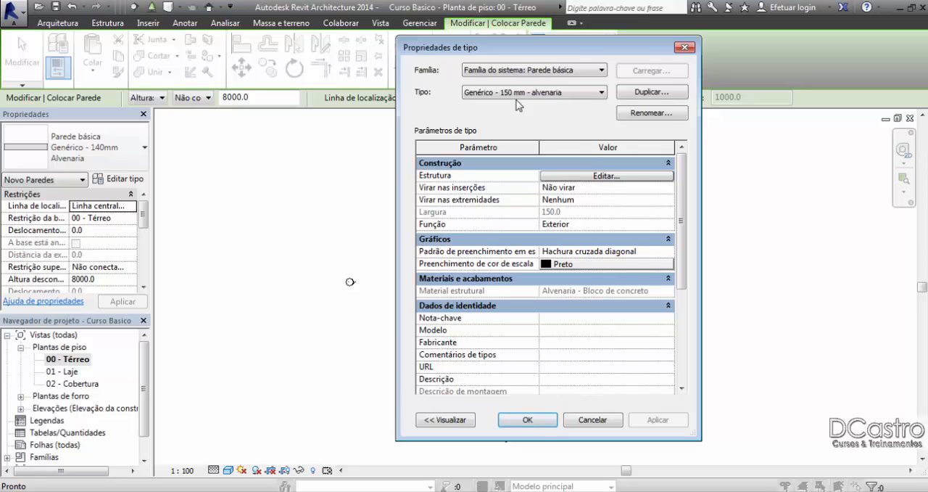
pyautogui.click(537, 420)
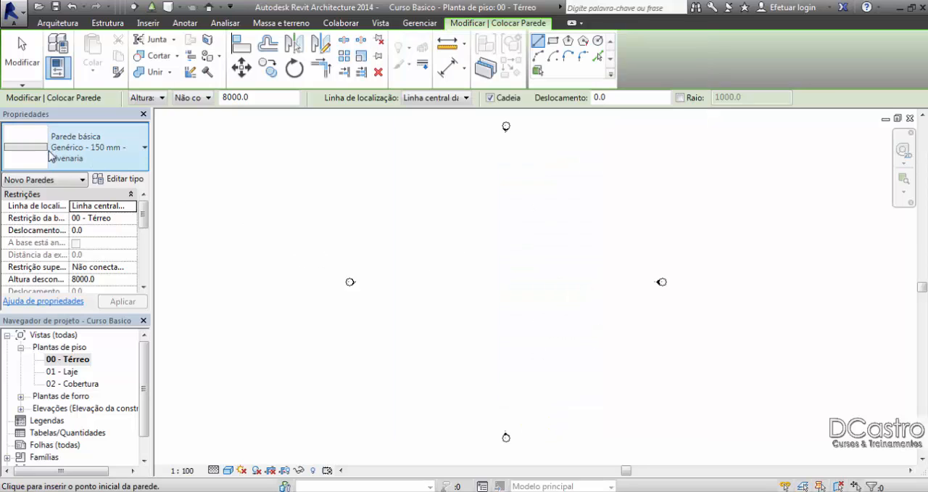
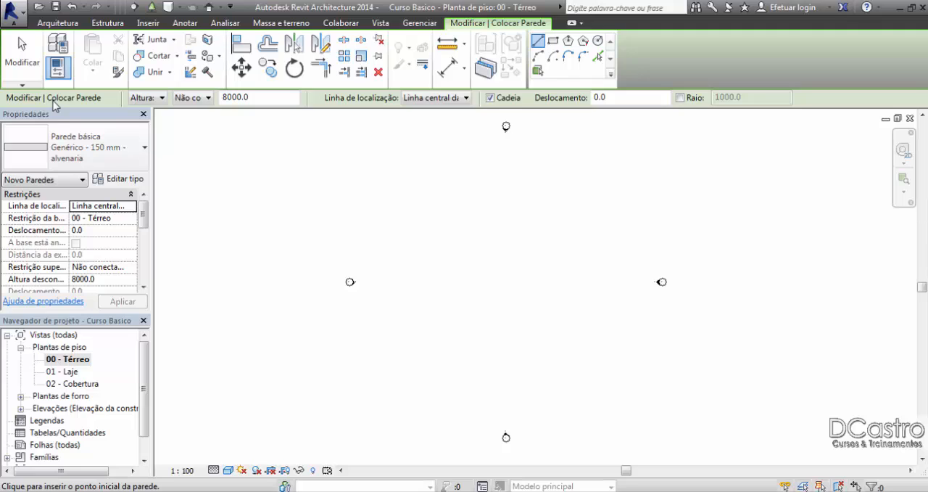
# Step: Review the new wall's height direction and top level options, and widen the Properties palette
pyautogui.click(162, 97)
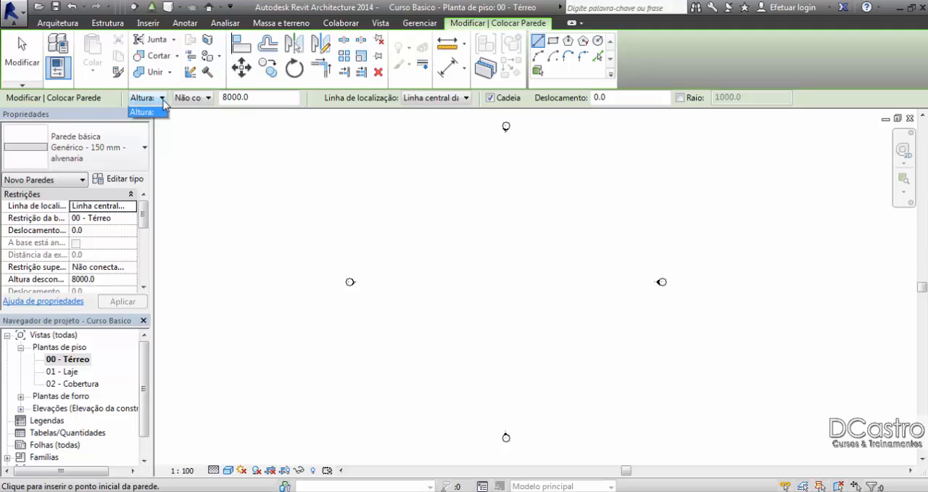
pyautogui.click(163, 103)
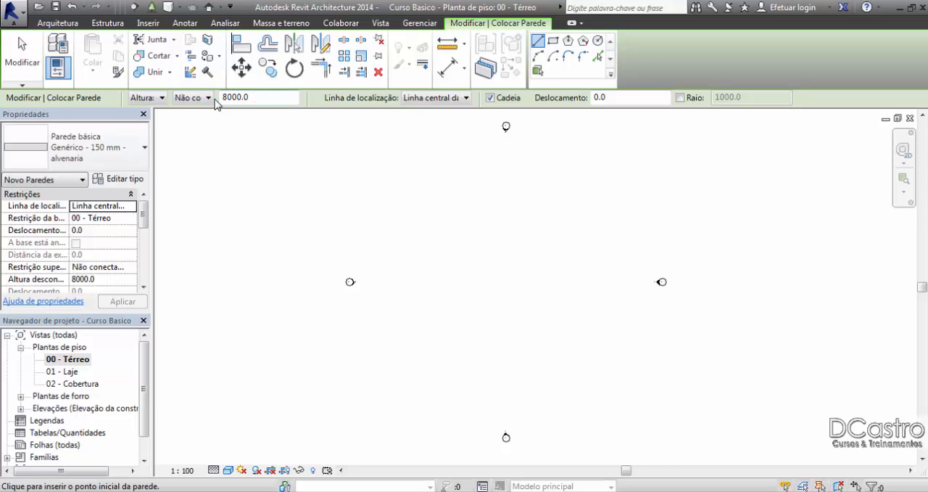
pyautogui.moveTo(155, 142); pyautogui.dragTo(182, 138)
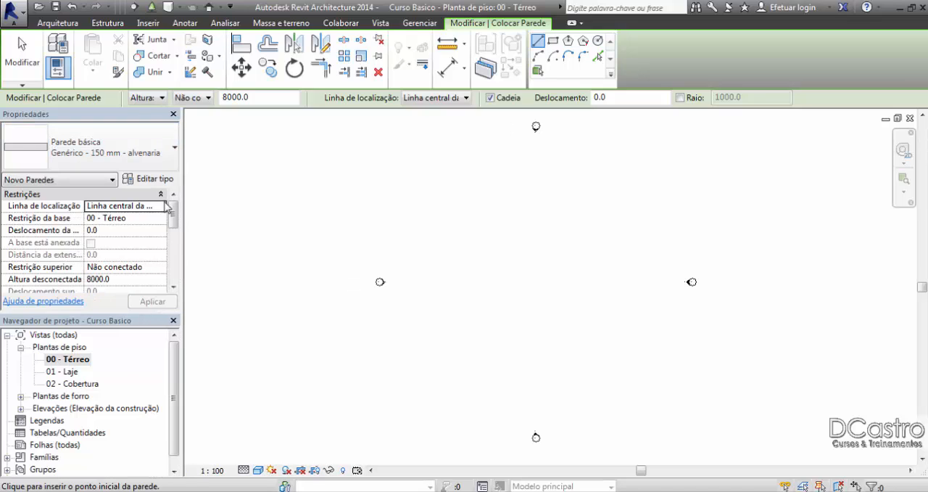
pyautogui.scroll(-1, 170, 214)
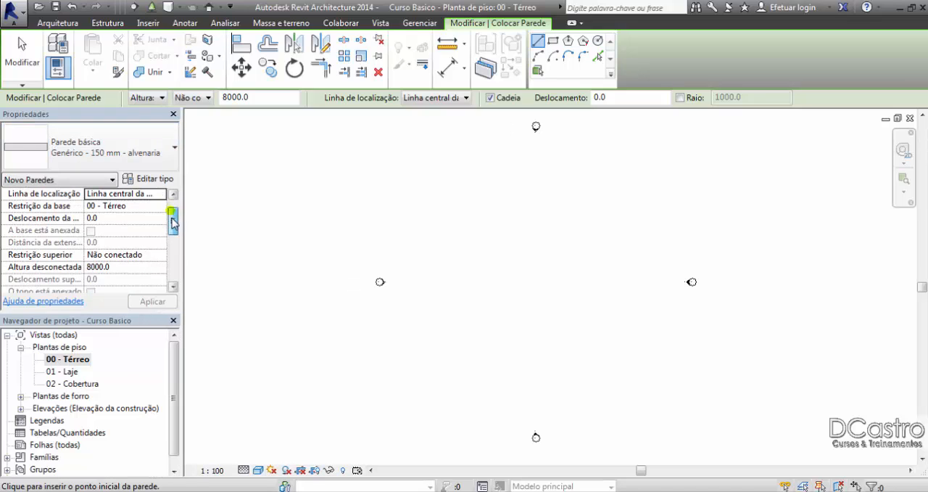
pyautogui.click(200, 100)
pyautogui.click(200, 100)
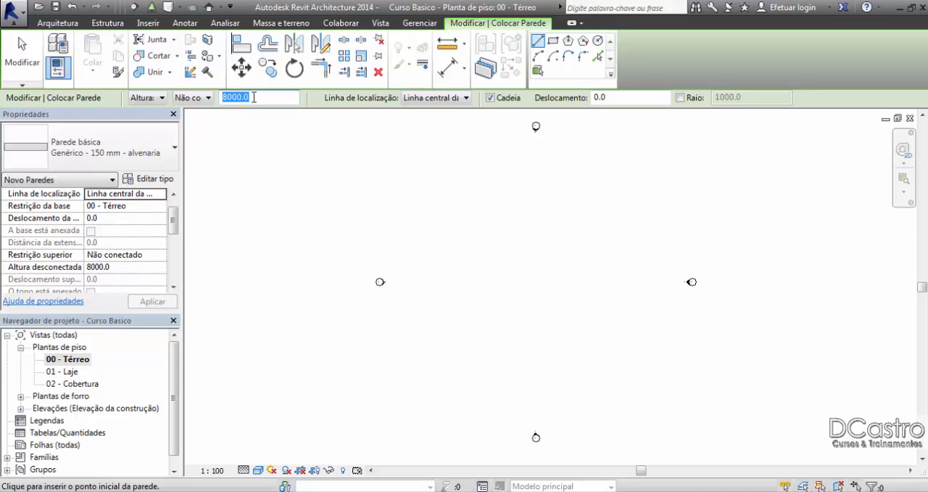
# Step: Try unconnected heights of 500 mm and 2700 mm for the new wall
pyautogui.write('5')
pyautogui.press('Return')
pyautogui.moveTo(243, 95); pyautogui.dragTo(221, 98)
pyautogui.moveTo(246, 97); pyautogui.dragTo(227, 98)
pyautogui.write('2700')
# Step: Constrain the new wall's top to level 01 - Laje, keeping that same level in its Restrição superior property
pyautogui.click(197, 97)
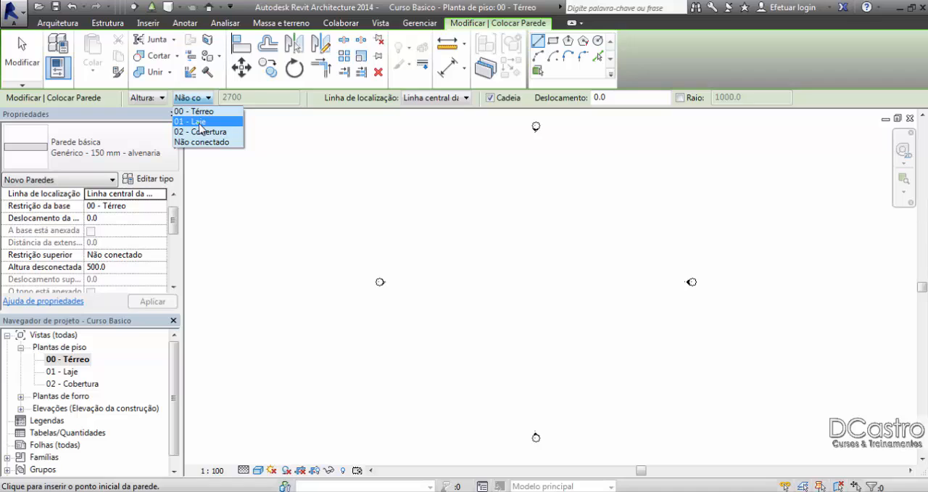
pyautogui.click(202, 121)
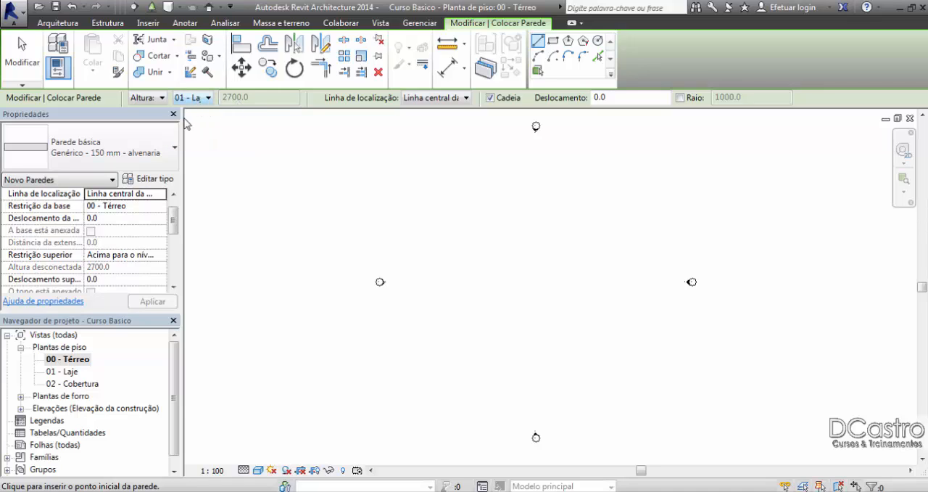
pyautogui.moveTo(173, 222); pyautogui.dragTo(173, 228)
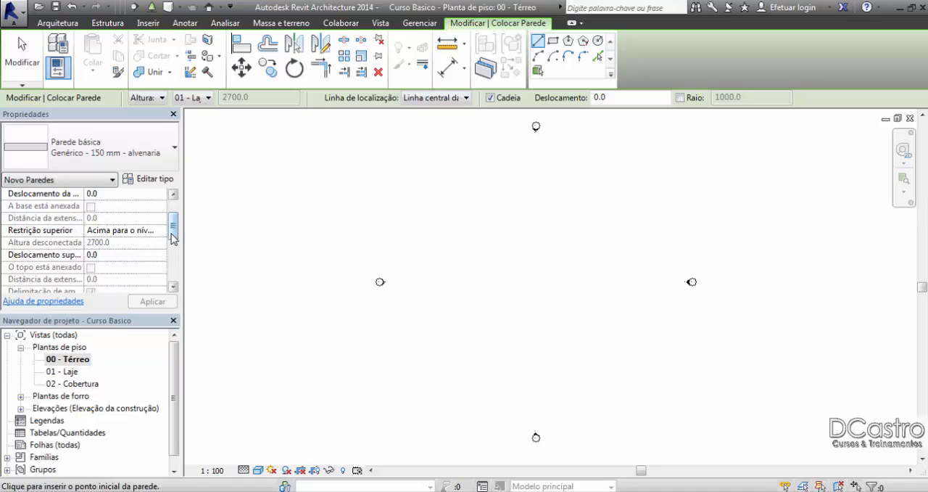
pyautogui.click(161, 229)
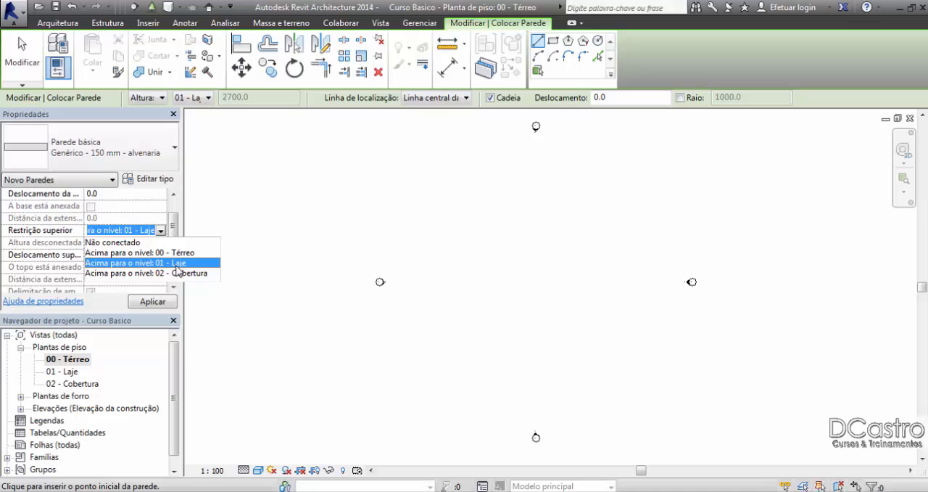
pyautogui.click(177, 266)
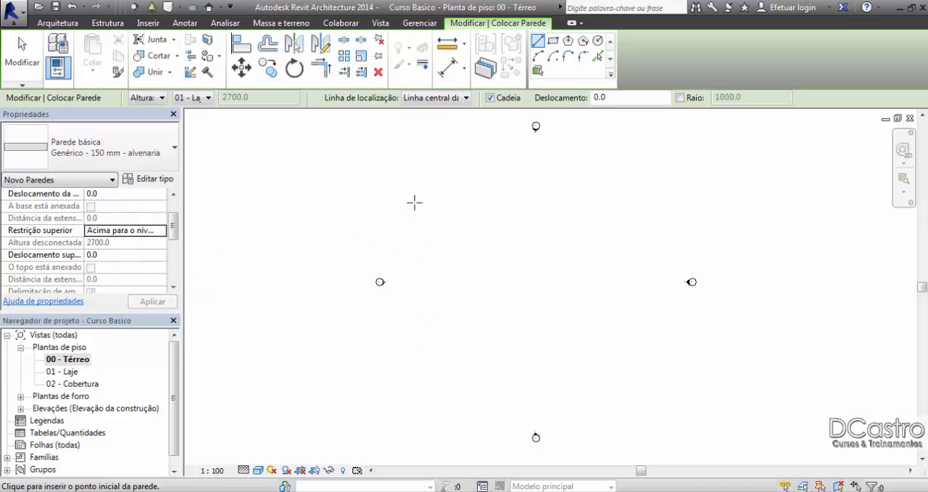
# Step: Draw a horizontal wall about 38000 mm long in the 00 - Térreo floor plan, below the side elevation markers
pyautogui.click(406, 325)
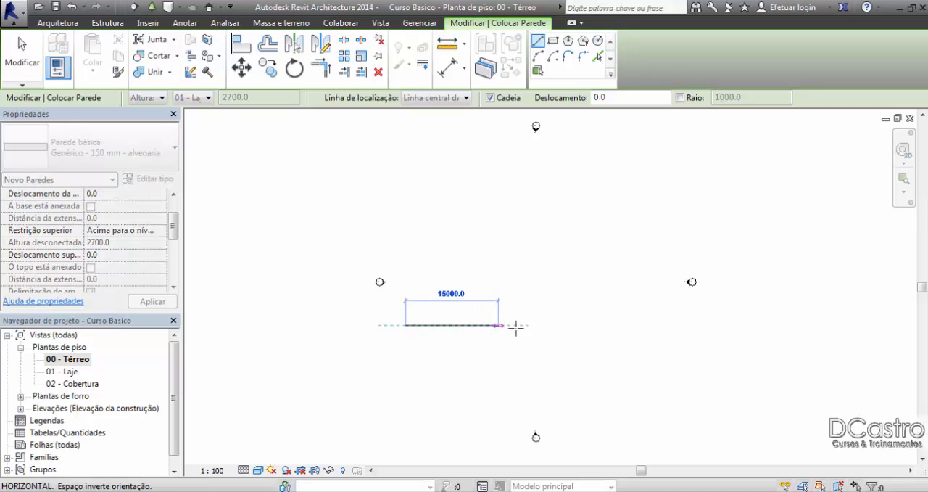
pyautogui.click(641, 324)
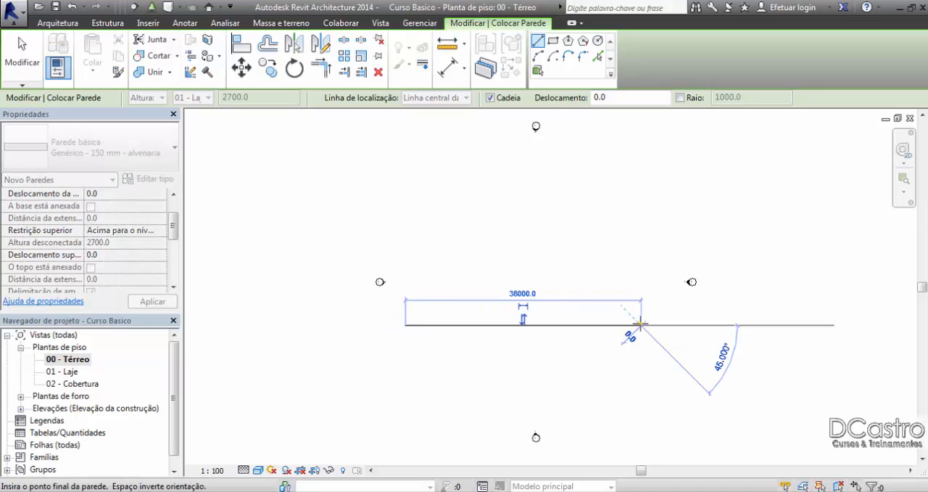
pyautogui.press('Escape')
pyautogui.press('Escape')
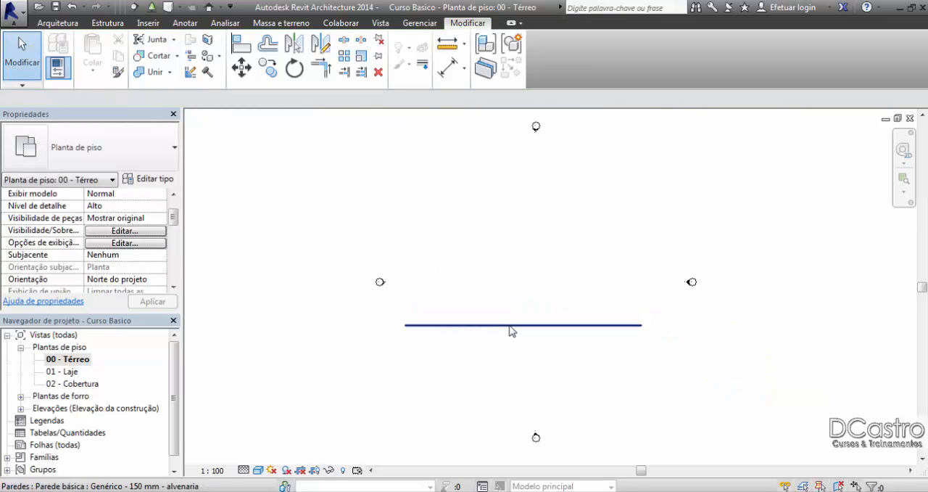
# Step: Open the Sul elevation and set it to the Alto detail level with a shaded visual style
pyautogui.scroll(3, 509, 330)
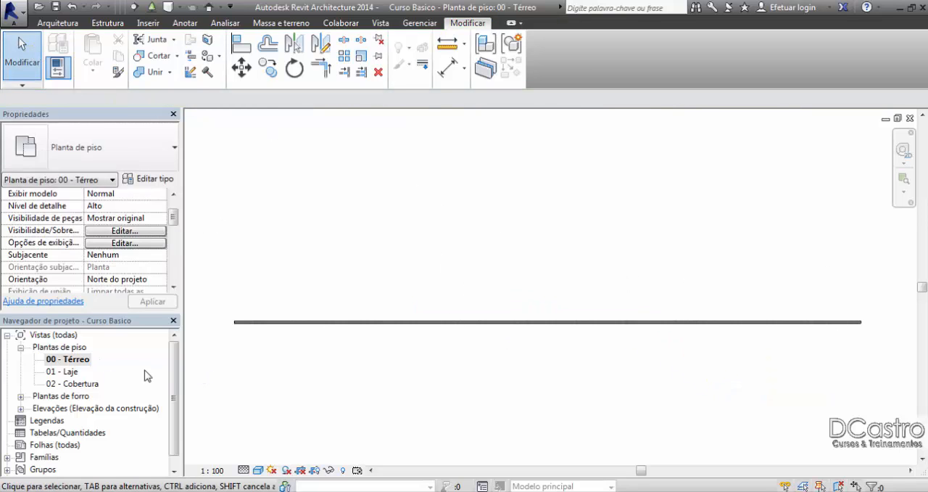
pyautogui.click(20, 409)
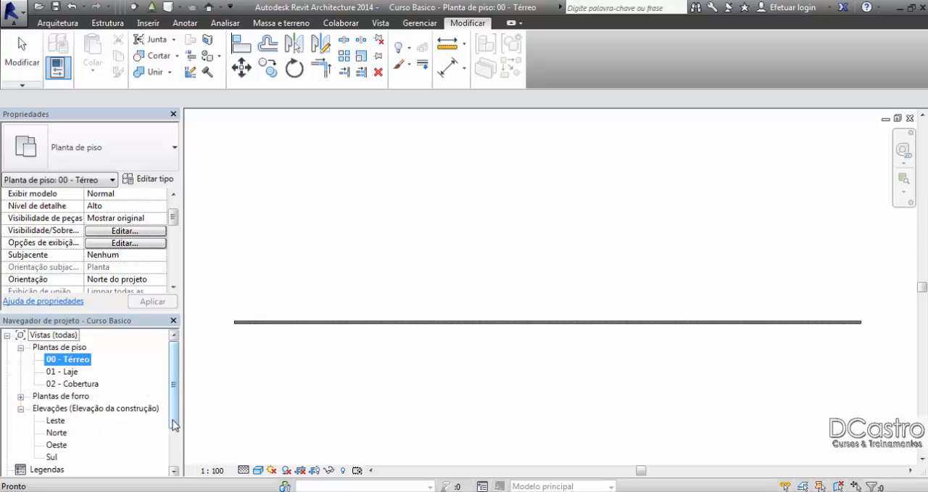
pyautogui.scroll(-2, 174, 420)
pyautogui.doubleClick(50, 433)
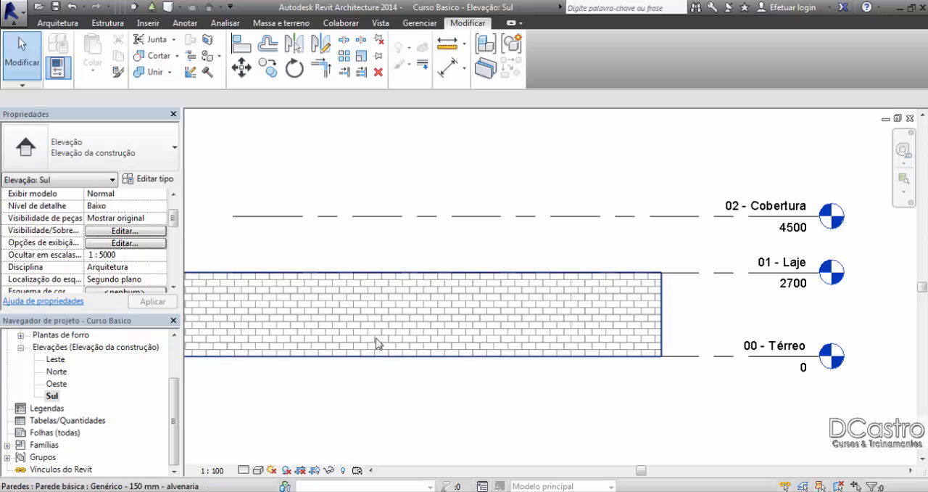
pyautogui.click(244, 470)
pyautogui.click(251, 457)
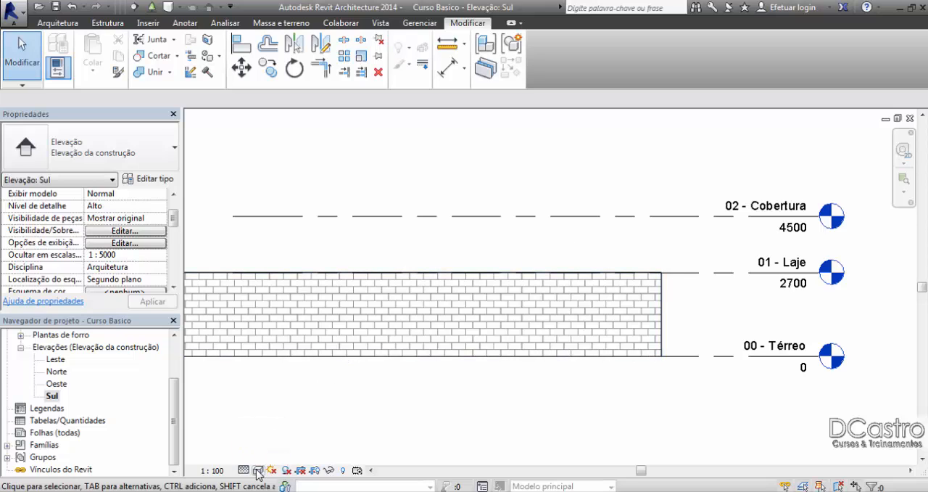
pyautogui.click(258, 470)
pyautogui.click(274, 416)
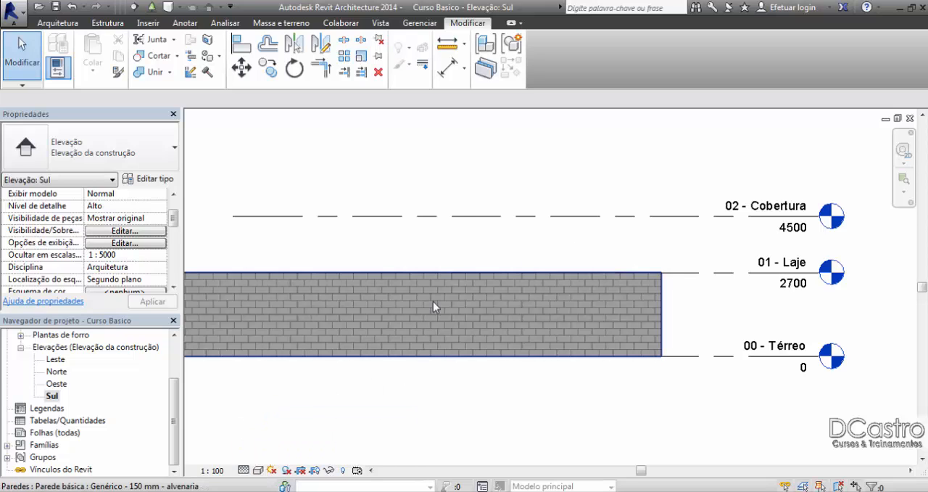
# Step: Delete the test wall in the Sul elevation and return to the 00 - Térreo floor plan
pyautogui.moveTo(461, 283)
pyautogui.mouseDown(button='middle')
pyautogui.moveTo(499, 261)
pyautogui.moveTo(674, 287)
pyautogui.mouseUp(button='middle')
pyautogui.scroll(-2, 668, 283)
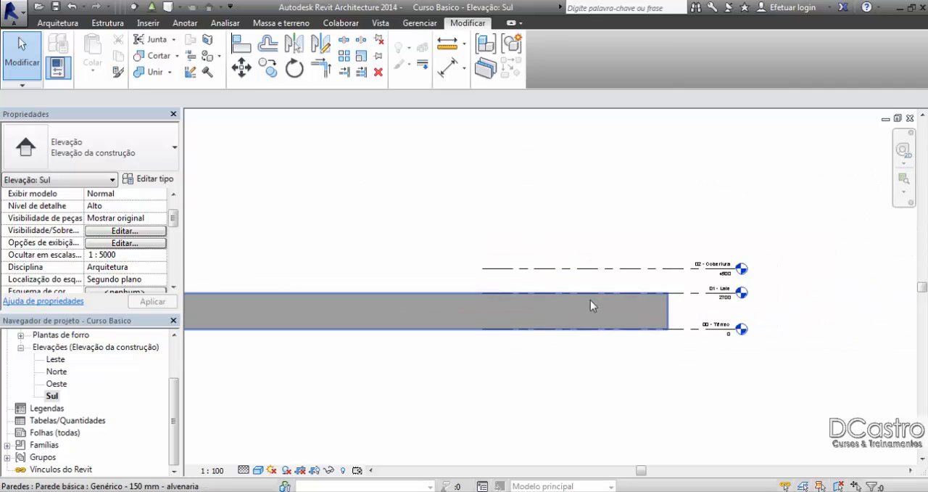
pyautogui.scroll(5, 718, 319)
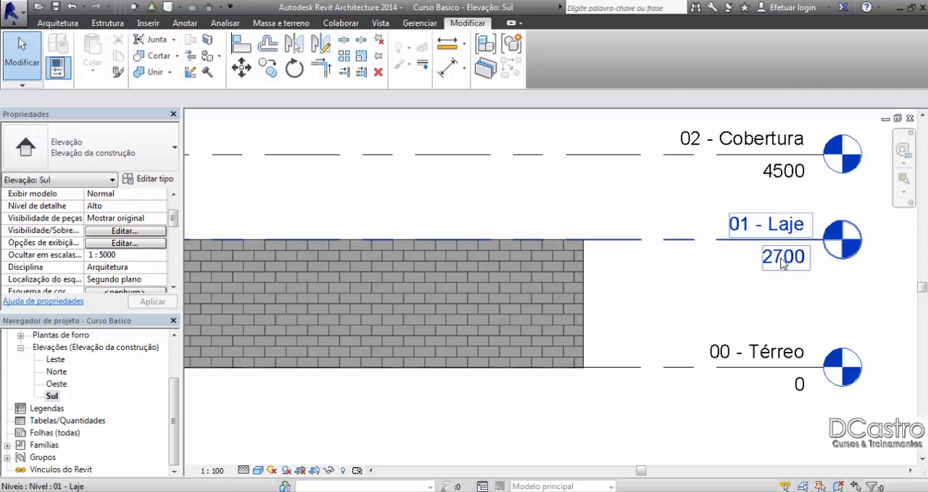
pyautogui.click(580, 282)
pyautogui.press('Delete')
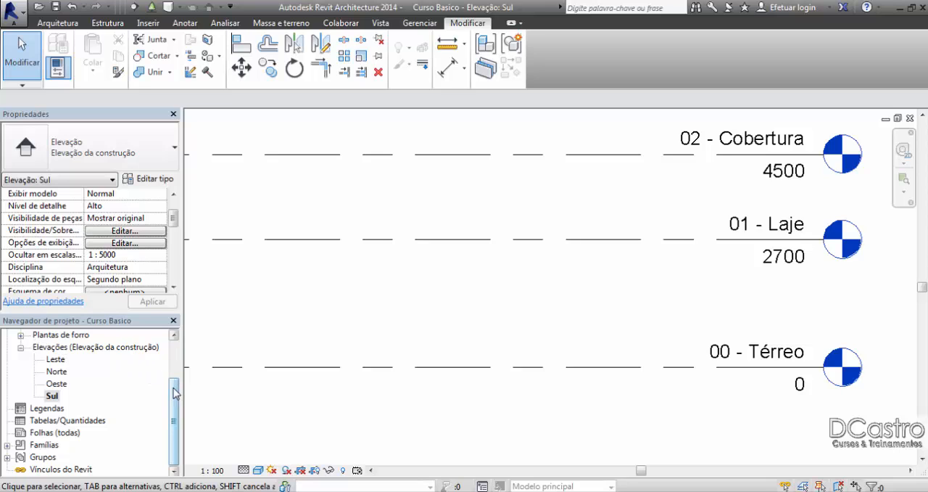
pyautogui.moveTo(176, 393); pyautogui.dragTo(179, 348)
pyautogui.doubleClick(73, 359)
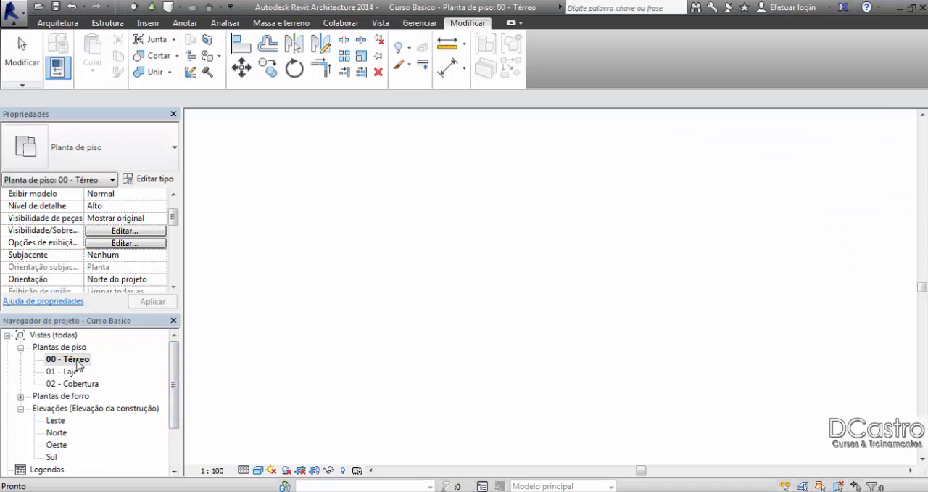
# Step: Start a new Genérico - 150 mm - alvenaria wall with its top Não conectado and a height of 2000 mm
pyautogui.moveTo(341, 278); pyautogui.dragTo(366, 217, button='middle')
pyautogui.scroll(-3, 379, 247)
pyautogui.click(58, 22)
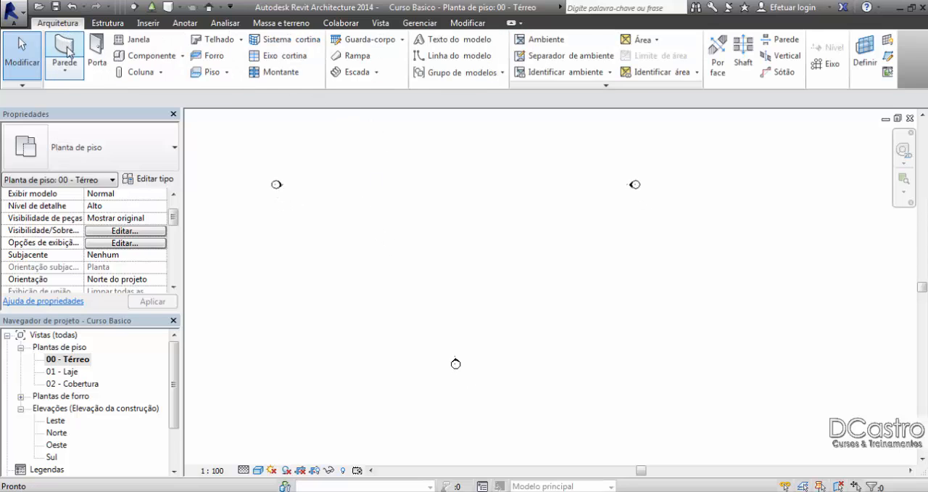
pyautogui.click(63, 53)
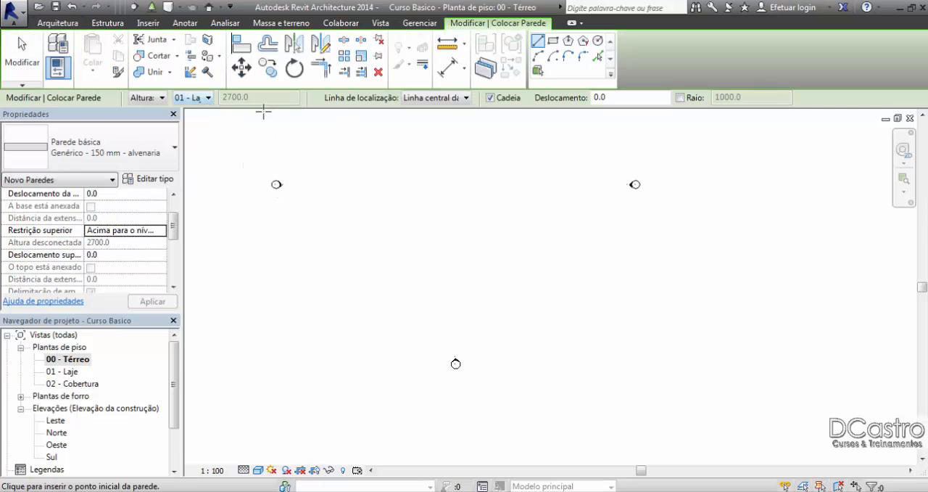
pyautogui.click(207, 97)
pyautogui.click(209, 142)
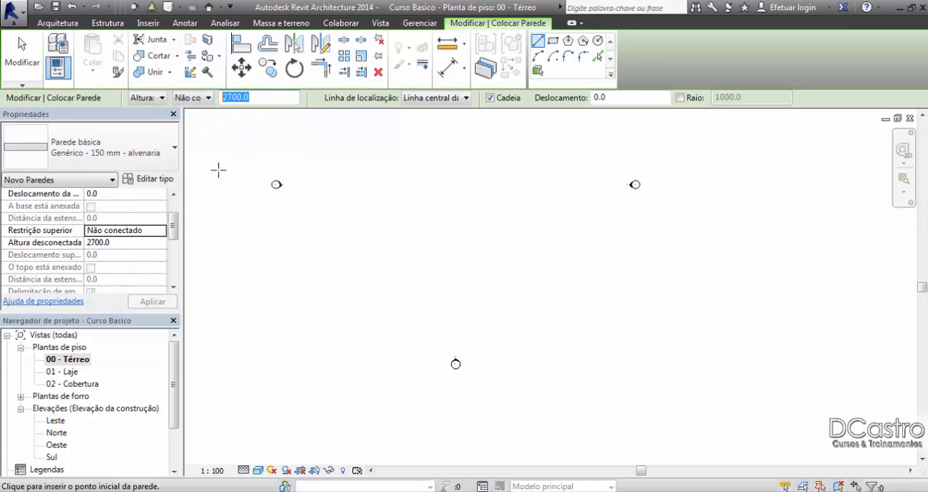
pyautogui.write('2')
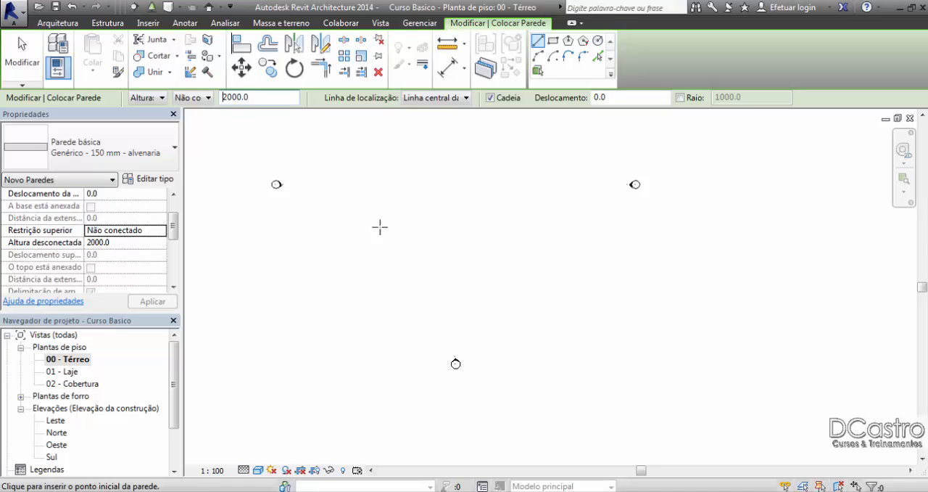
# Step: Draw a horizontal wall above the lower elevation marker and view its height in the Sul elevation
pyautogui.click(331, 295)
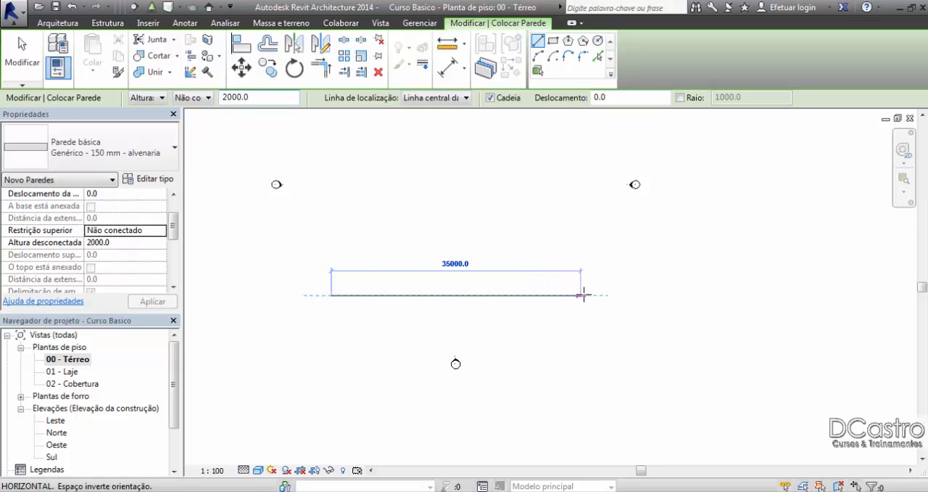
pyautogui.click(609, 295)
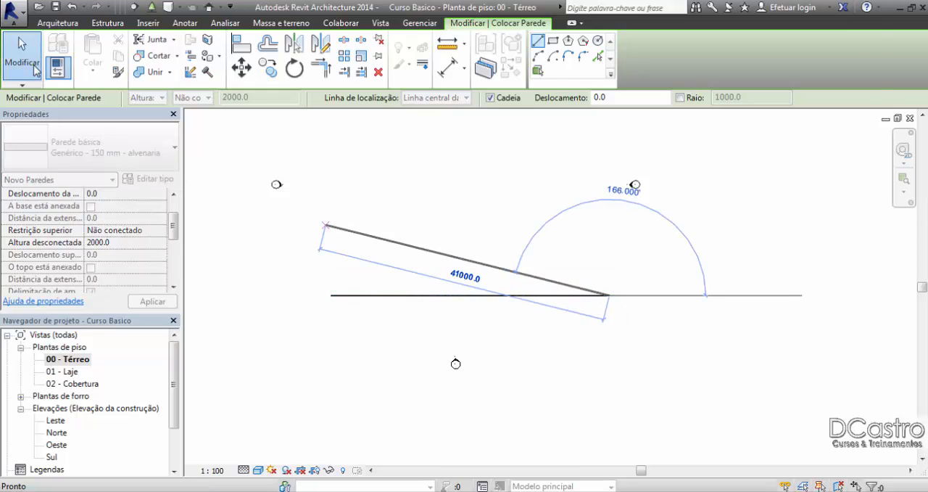
pyautogui.press('Escape')
pyautogui.press('Escape')
pyautogui.doubleClick(52, 457)
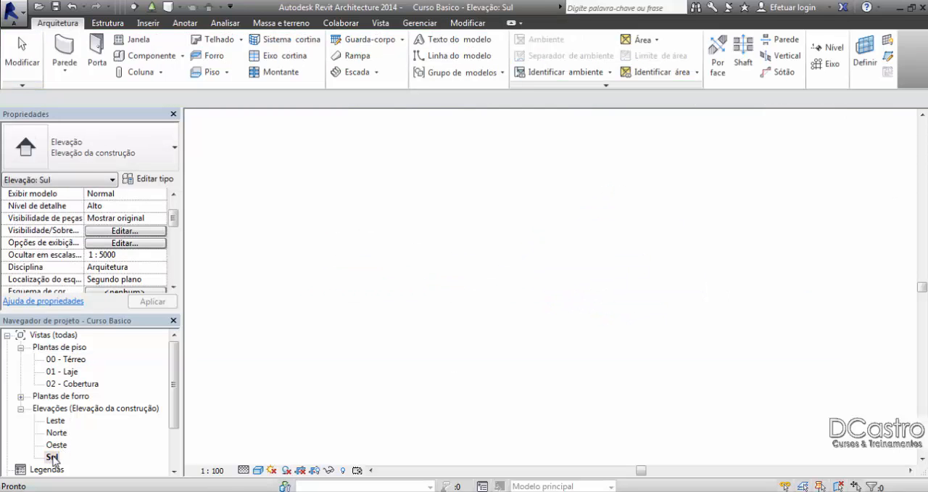
pyautogui.moveTo(814, 303); pyautogui.dragTo(749, 312, button='middle')
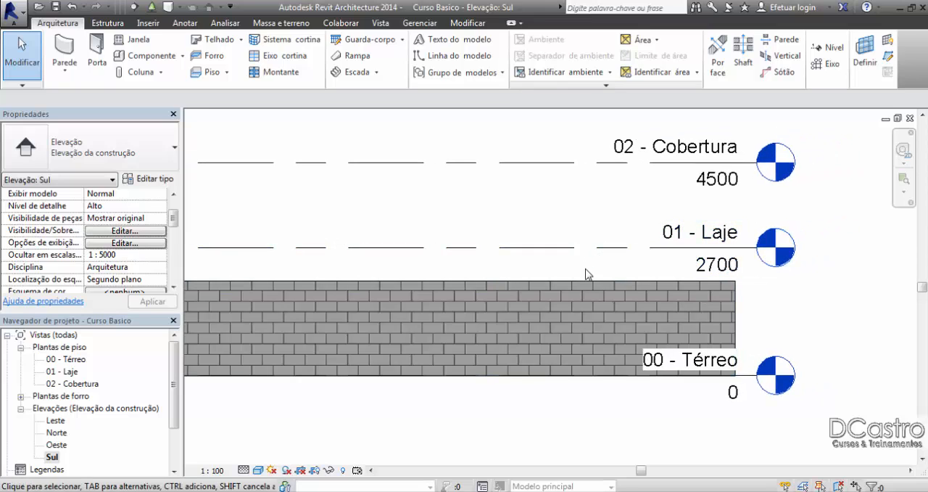
# Step: Delete the 2000 mm high wall and return to the 00 - Térreo floor plan with the elevation markers in view
pyautogui.click(594, 320)
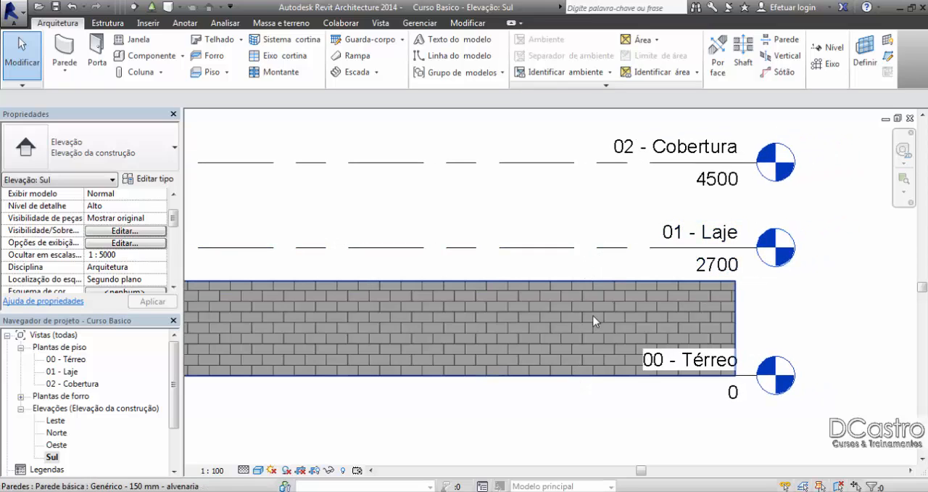
pyautogui.click(736, 309)
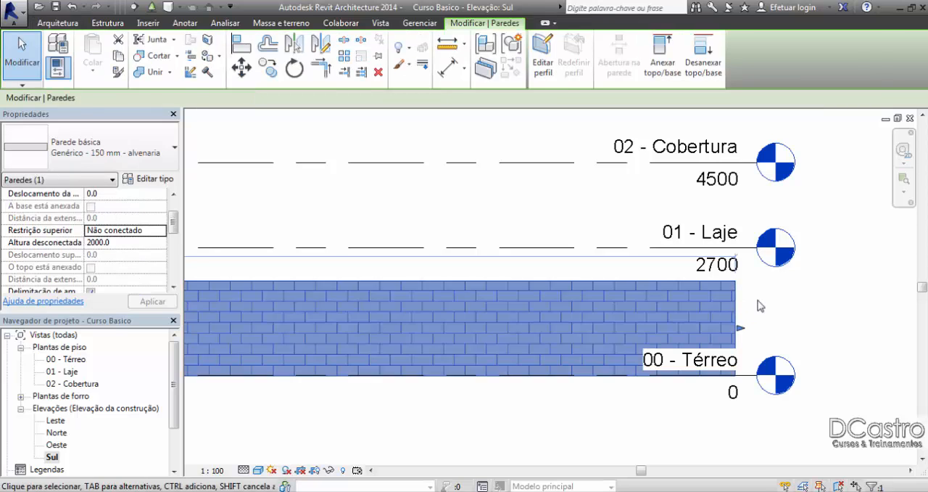
pyautogui.press('Delete')
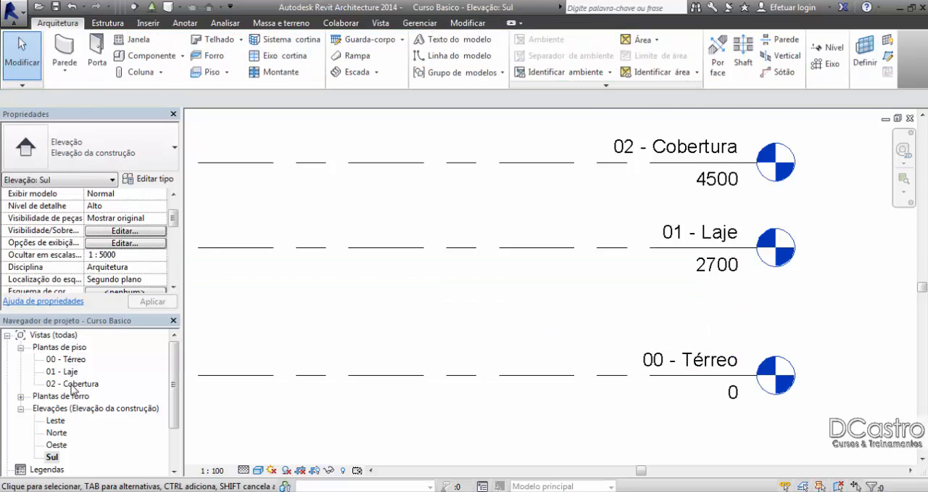
pyautogui.doubleClick(84, 358)
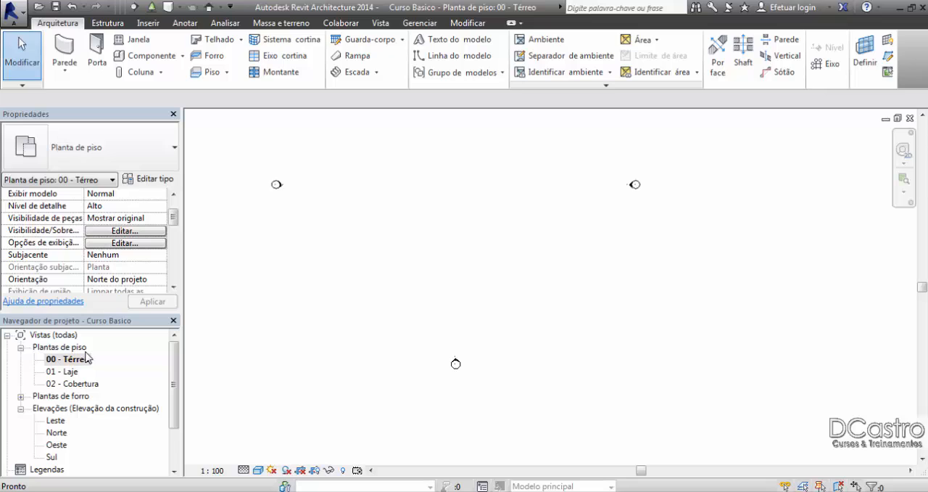
pyautogui.moveTo(415, 180); pyautogui.dragTo(433, 265, button='middle')
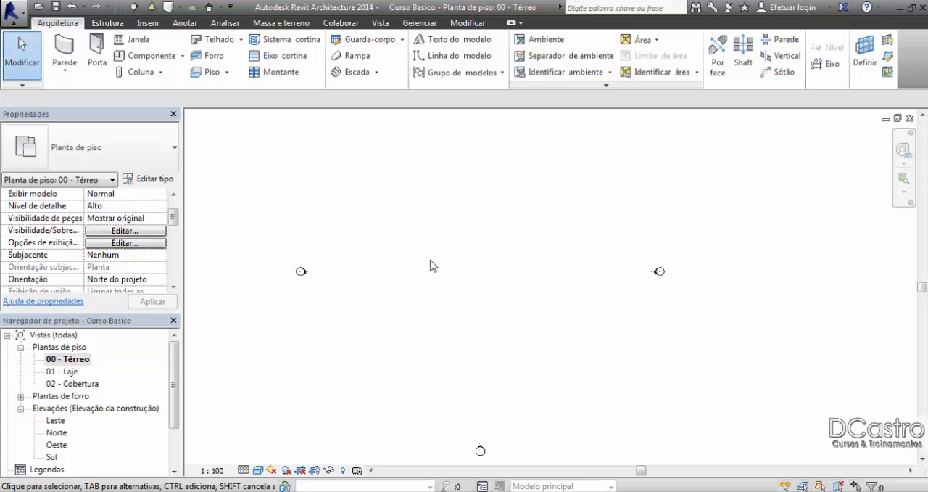
pyautogui.moveTo(441, 227); pyautogui.dragTo(440, 255, button='middle')
# Step: Start a new Genérico - 150 mm - alvenaria wall with its top up to level 01 - Laje and location line Linha central da parede
pyautogui.click(64, 52)
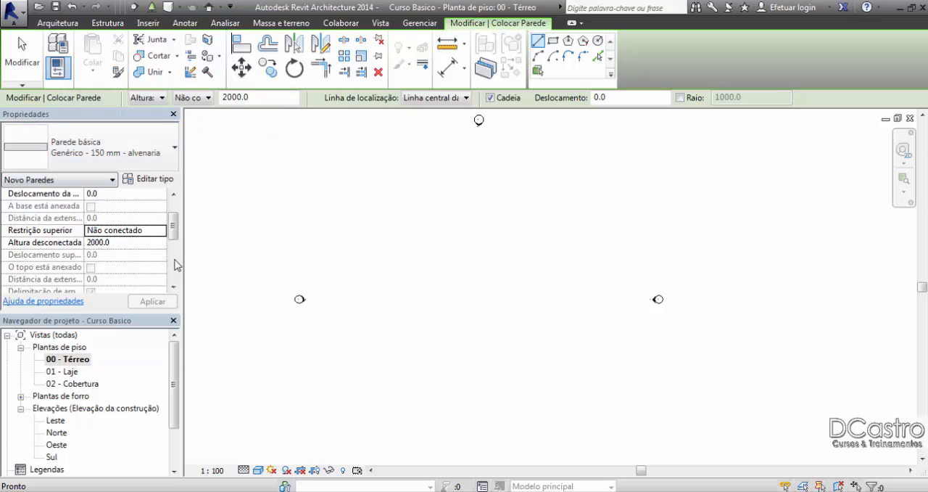
pyautogui.click(166, 232)
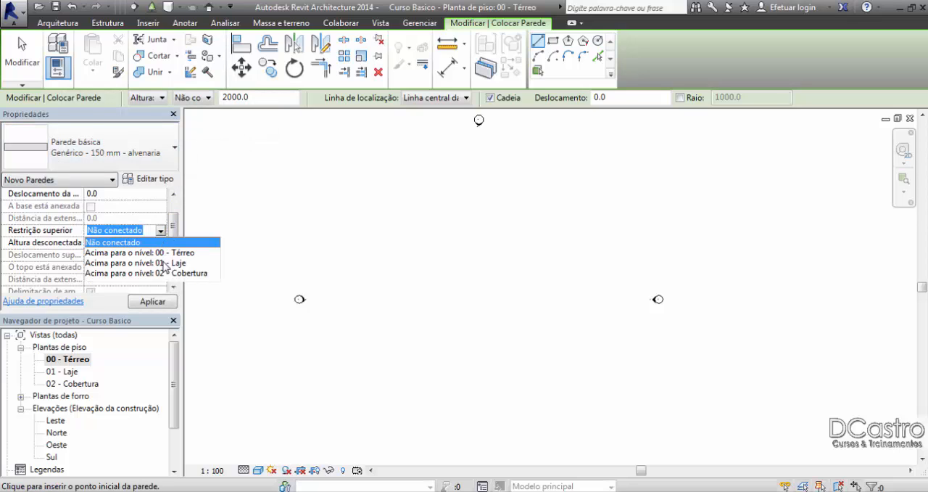
pyautogui.click(164, 263)
pyautogui.moveTo(174, 244); pyautogui.dragTo(168, 214)
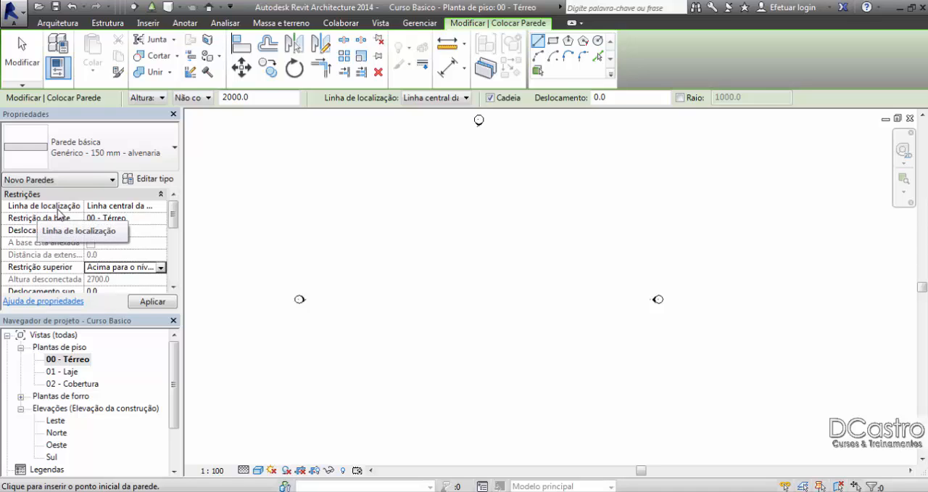
pyautogui.click(161, 206)
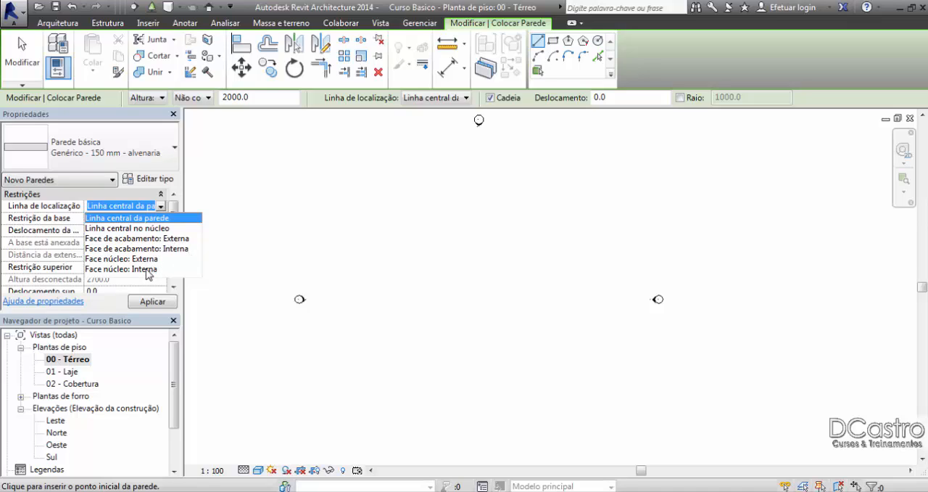
pyautogui.click(158, 205)
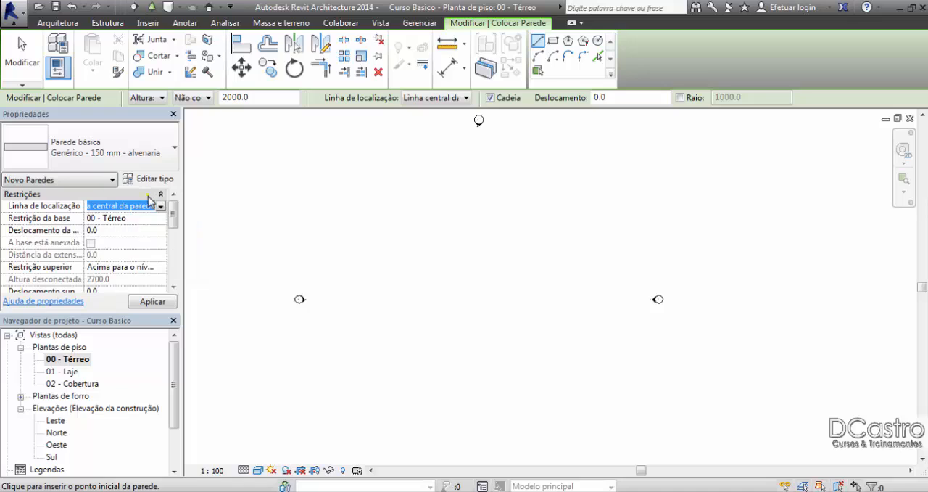
pyautogui.click(162, 207)
pyautogui.click(163, 219)
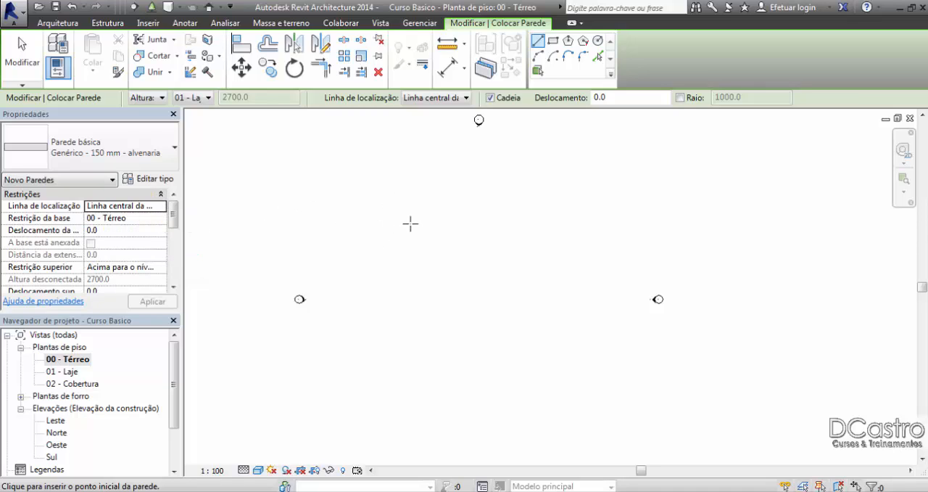
pyautogui.moveTo(504, 243); pyautogui.dragTo(503, 199, button='middle')
pyautogui.scroll(5, 336, 274)
pyautogui.click(261, 248)
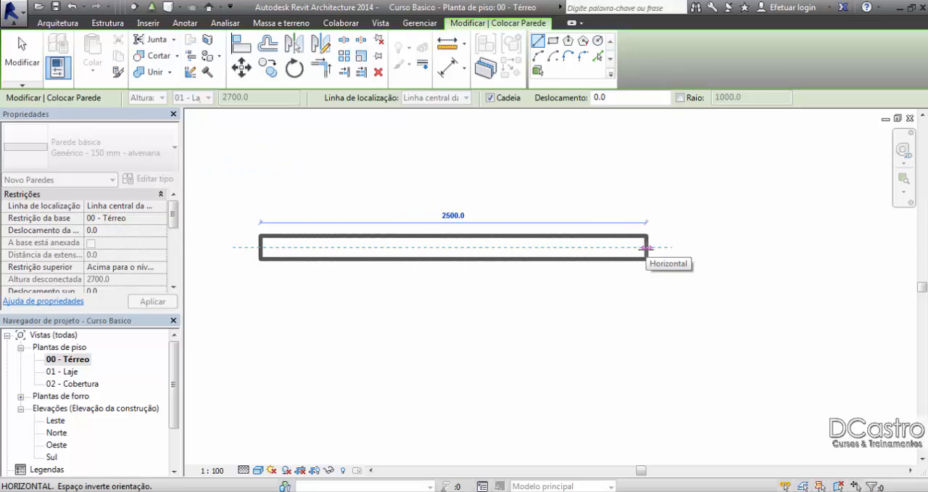
pyautogui.press('Escape')
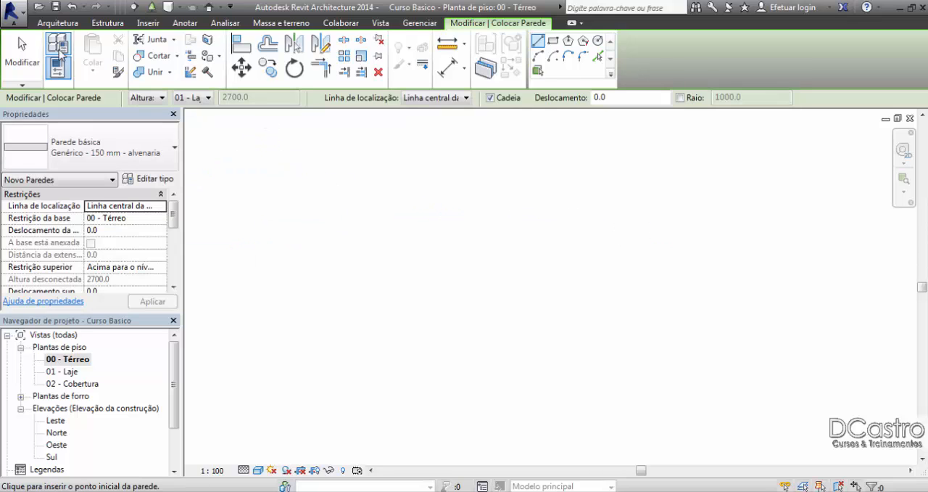
pyautogui.click(21, 57)
# Step: Draw a stepped chain of Linhas finas detail lines: about 14100 mm horizontal, about 5500 mm down, and a longer horizontal run
pyautogui.scroll(-2, 438, 208)
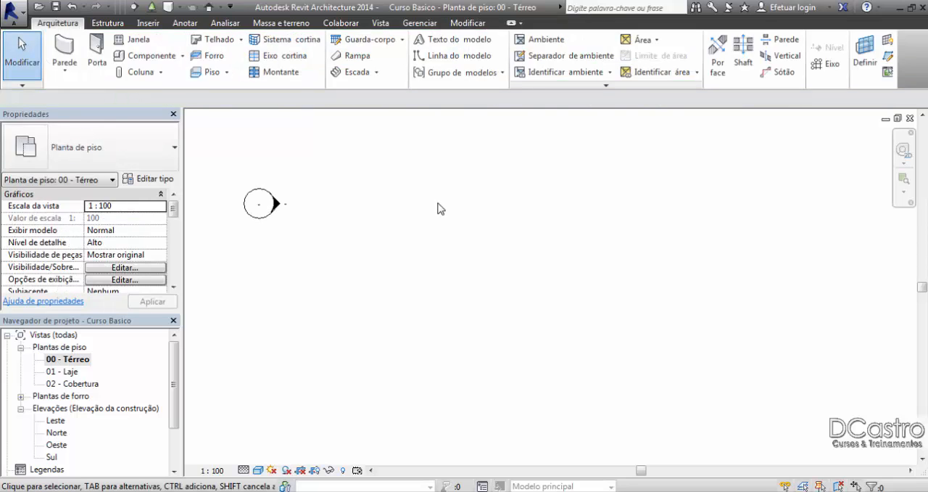
pyautogui.moveTo(440, 207)
pyautogui.mouseDown(button='middle')
pyautogui.moveTo(411, 242)
pyautogui.moveTo(367, 253)
pyautogui.moveTo(364, 232)
pyautogui.mouseUp(button='middle')
pyautogui.click(148, 23)
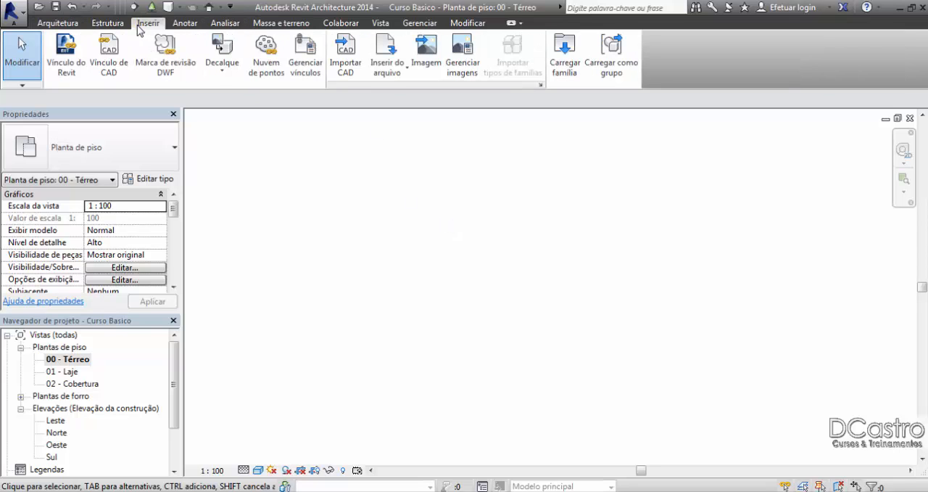
pyautogui.click(188, 24)
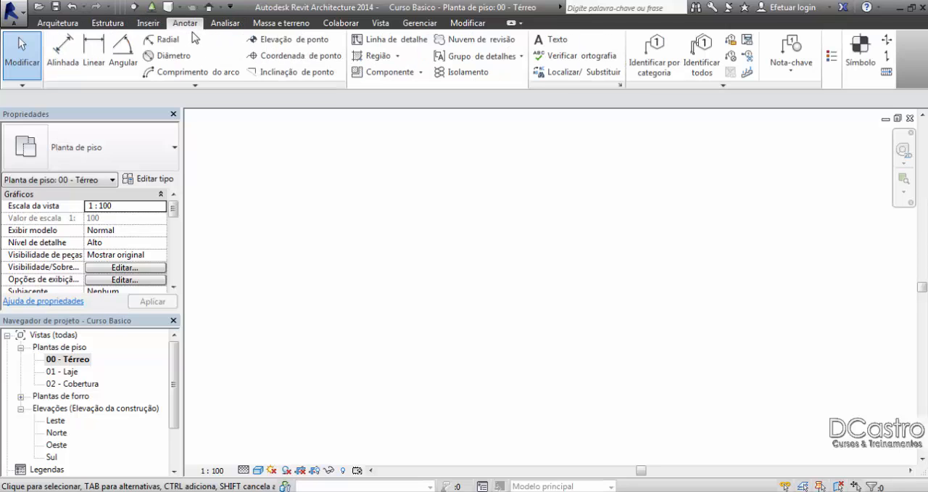
pyautogui.click(392, 40)
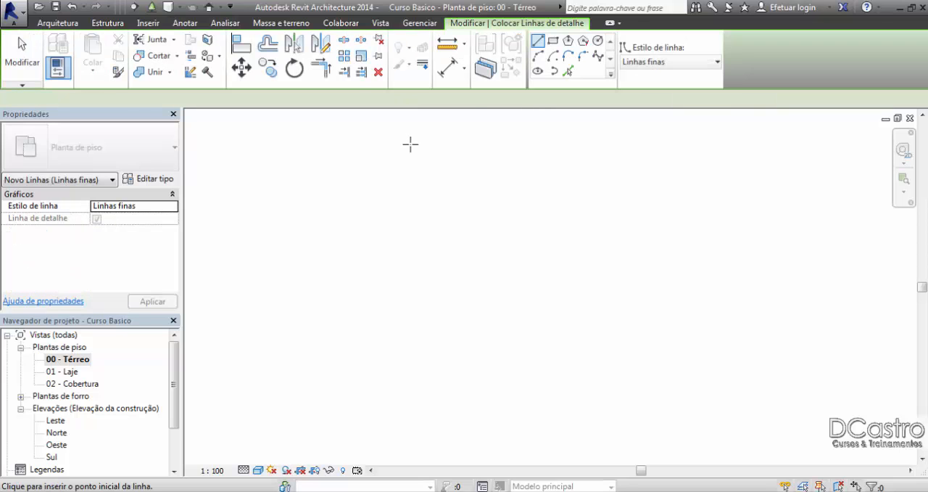
pyautogui.click(296, 215)
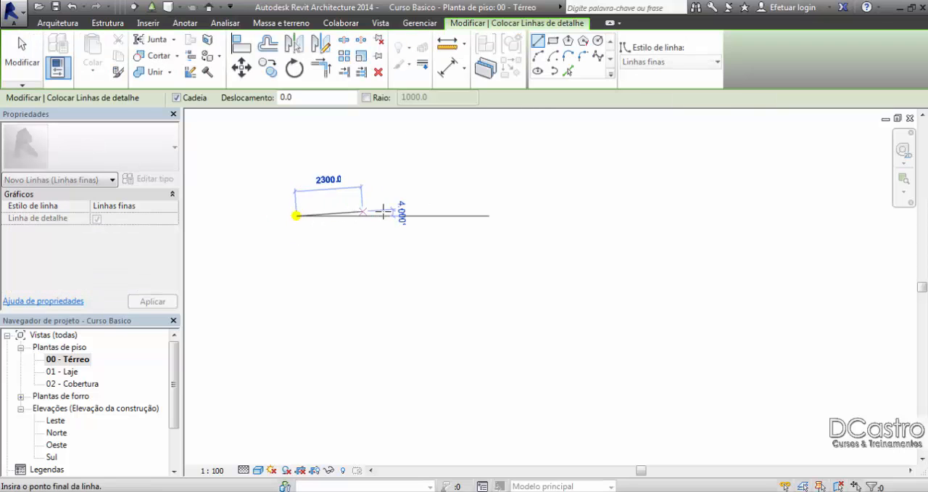
pyautogui.click(702, 216)
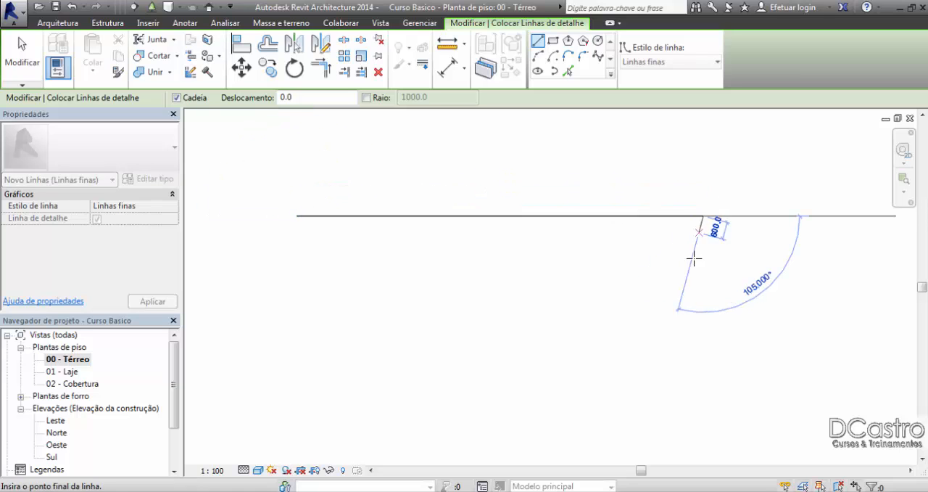
pyautogui.click(701, 376)
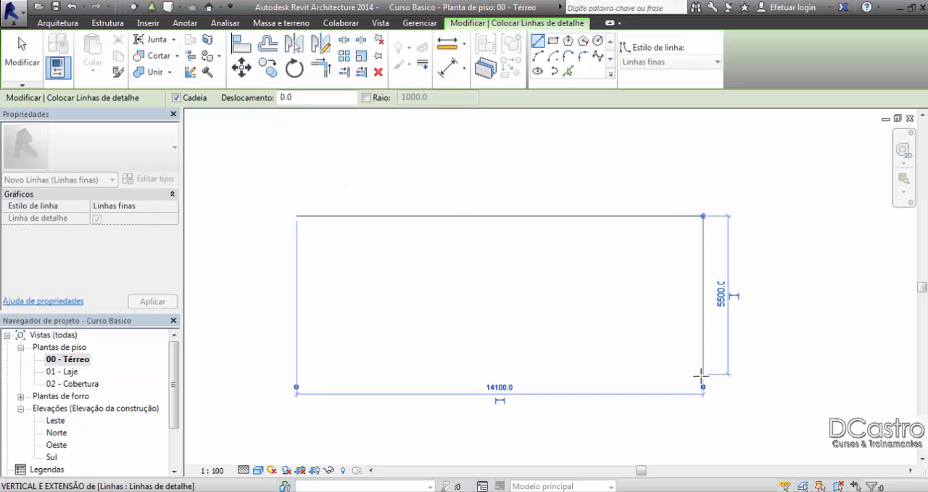
pyautogui.scroll(-1, 701, 376)
pyautogui.moveTo(710, 385); pyautogui.dragTo(539, 293, button='middle')
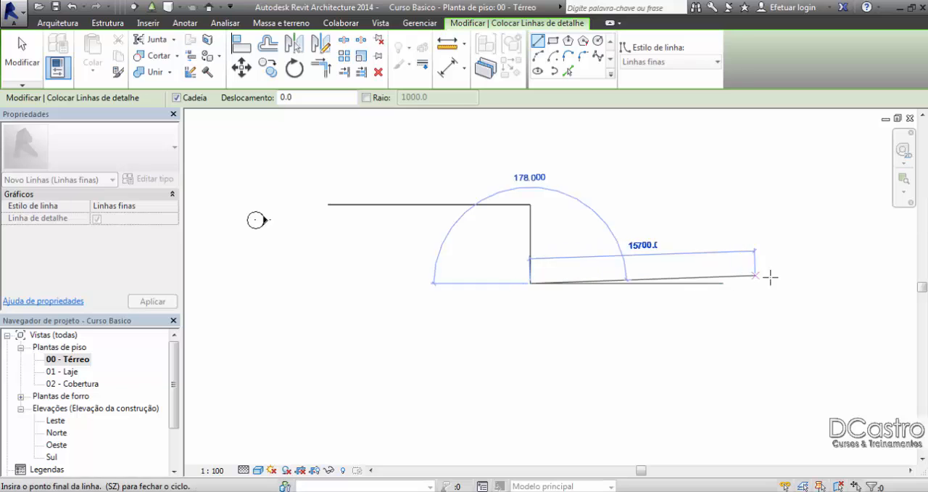
pyautogui.click(817, 284)
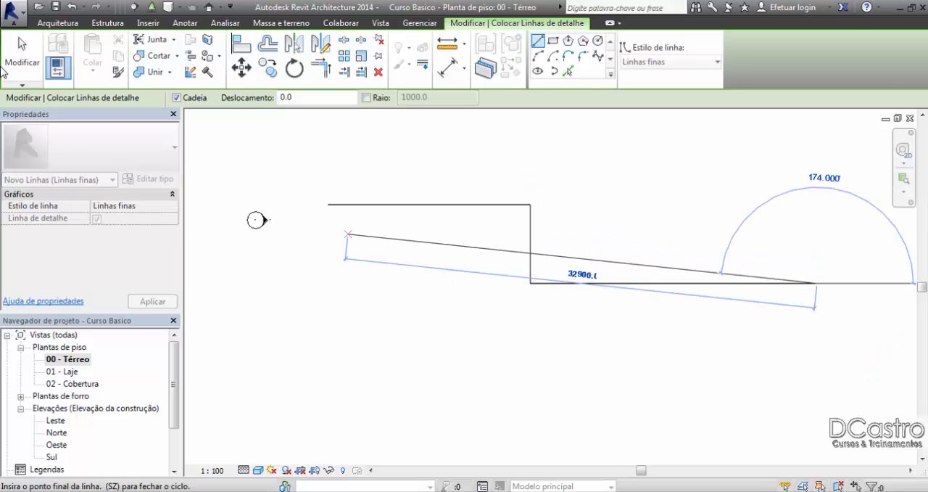
pyautogui.click(4, 70)
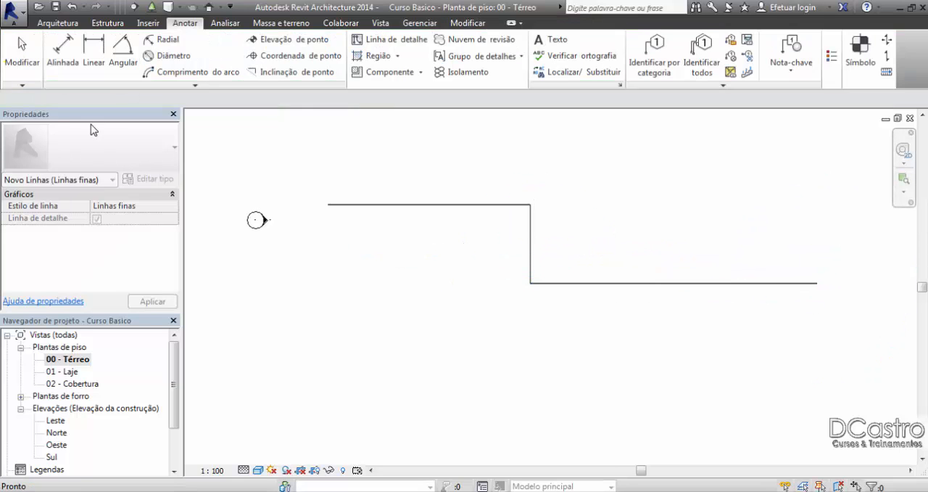
# Step: Offset the three detail lines by 150 mm with Pick Lines, placing the copies below the horizontal lines and inside the vertical one
pyautogui.click(397, 45)
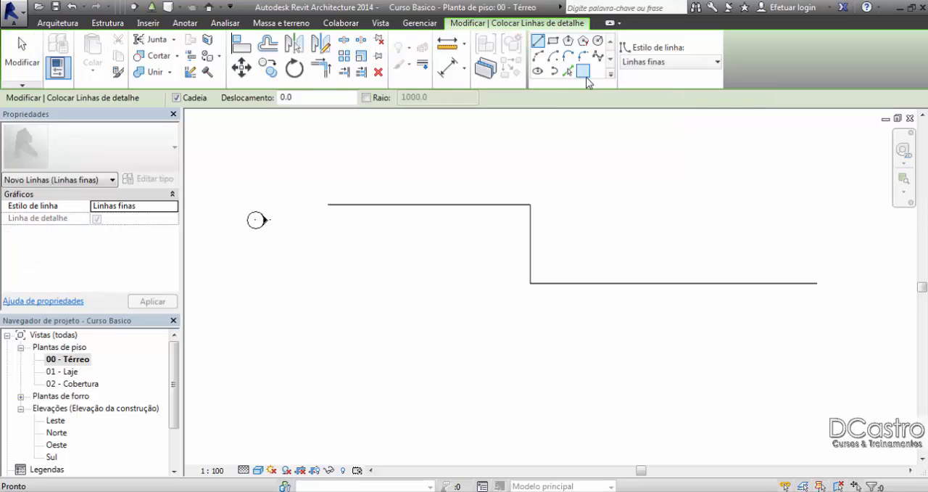
pyautogui.click(568, 70)
pyautogui.moveTo(258, 98); pyautogui.dragTo(240, 97)
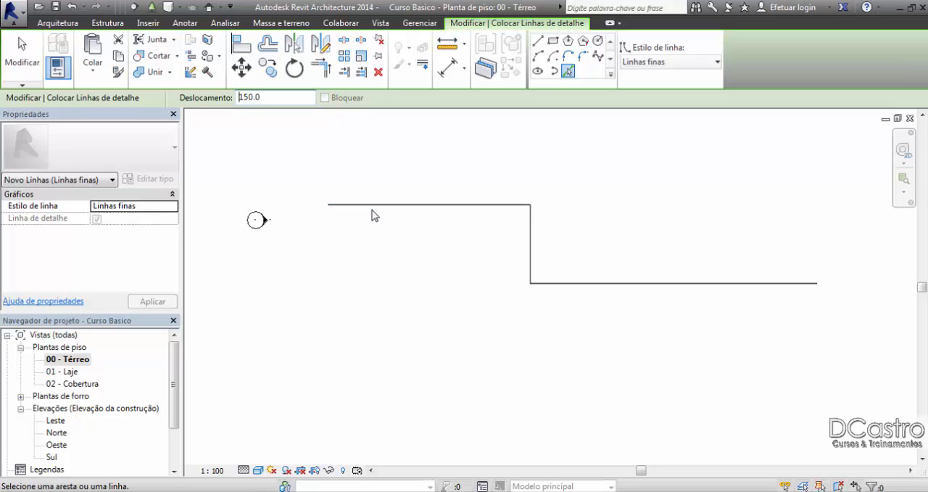
pyautogui.scroll(4, 373, 221)
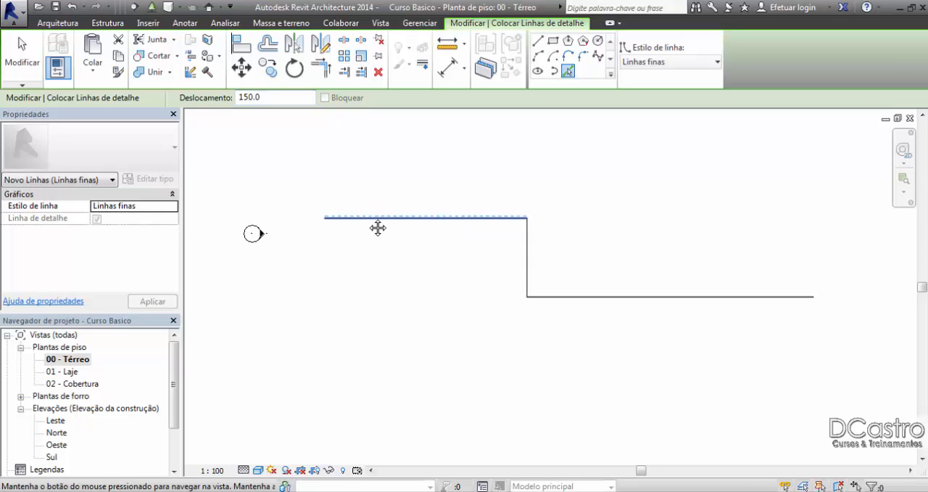
pyautogui.click(368, 223)
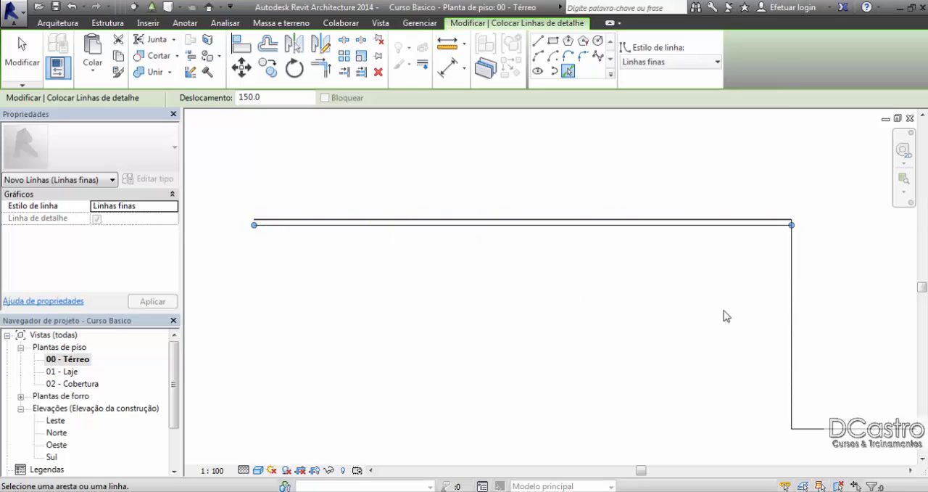
pyautogui.click(792, 317)
pyautogui.moveTo(794, 317); pyautogui.dragTo(580, 221, button='middle')
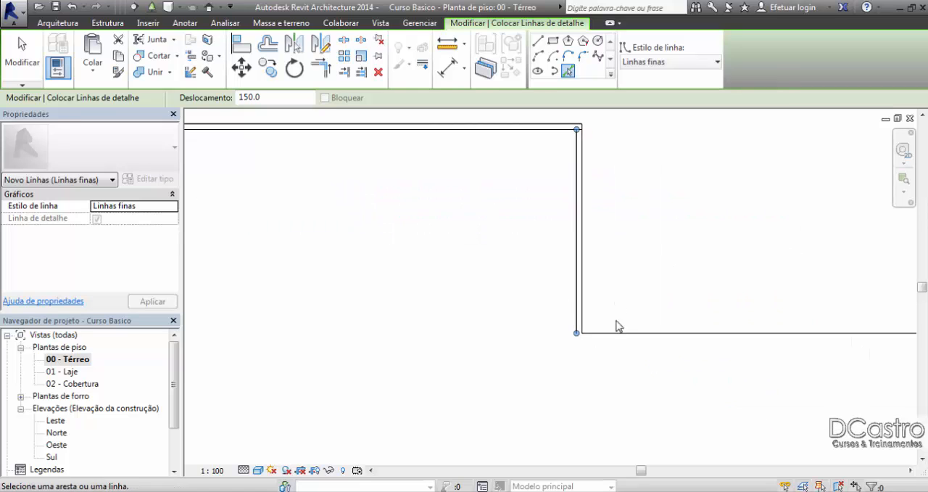
pyautogui.click(609, 332)
pyautogui.scroll(4, 609, 240)
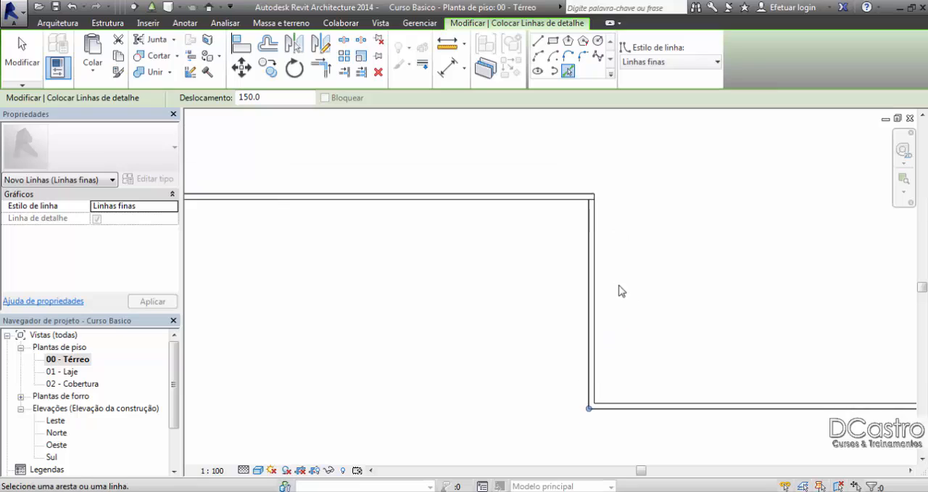
# Step: Trim the offset horizontal and vertical lines to a clean inner corner at the upper bend of the outline
pyautogui.scroll(1, 598, 172)
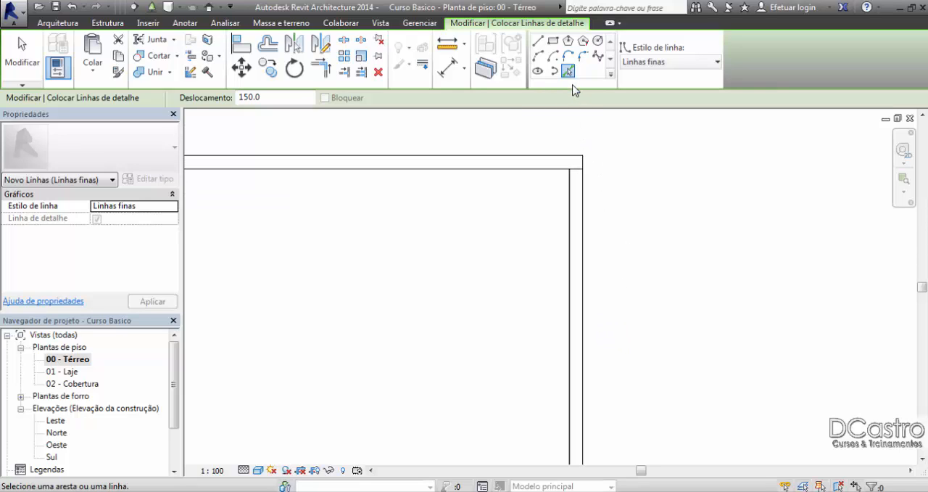
pyautogui.click(321, 68)
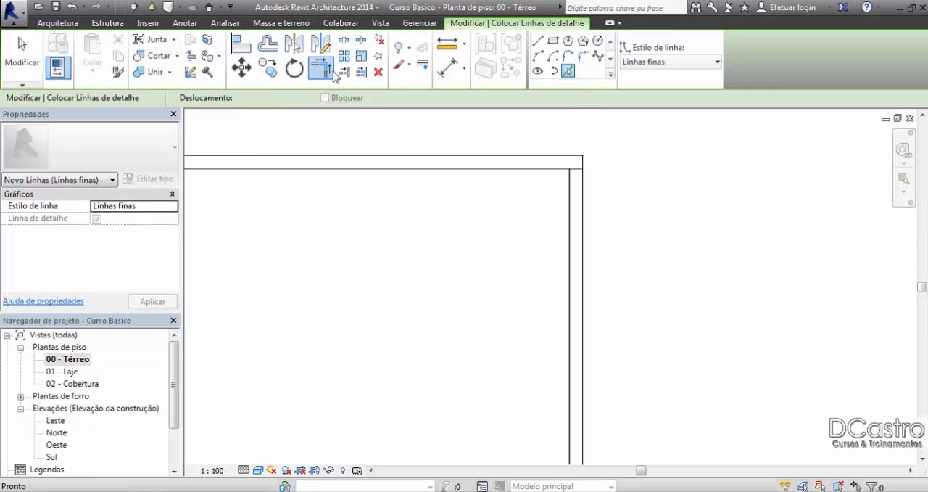
pyautogui.click(570, 194)
pyautogui.click(560, 172)
pyautogui.scroll(-3, 522, 185)
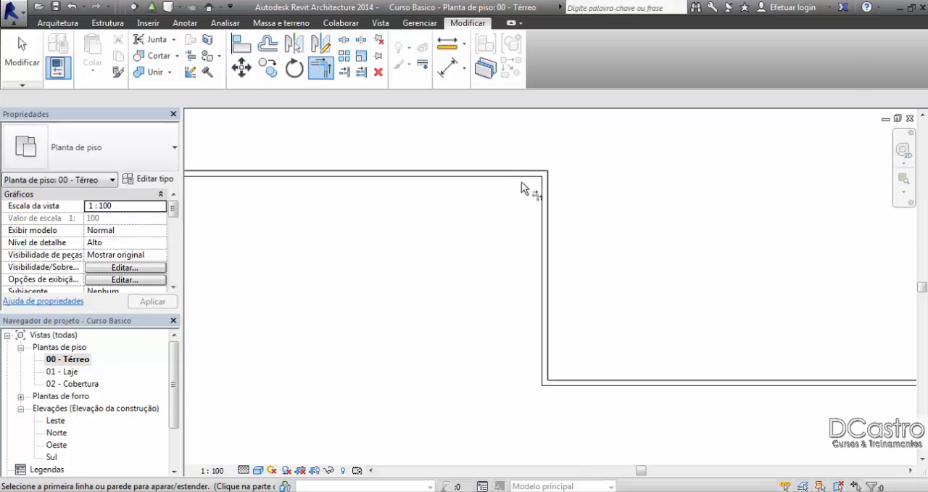
pyautogui.scroll(-3, 580, 326)
pyautogui.scroll(-1, 624, 271)
pyautogui.moveTo(623, 271); pyautogui.dragTo(575, 253, button='middle')
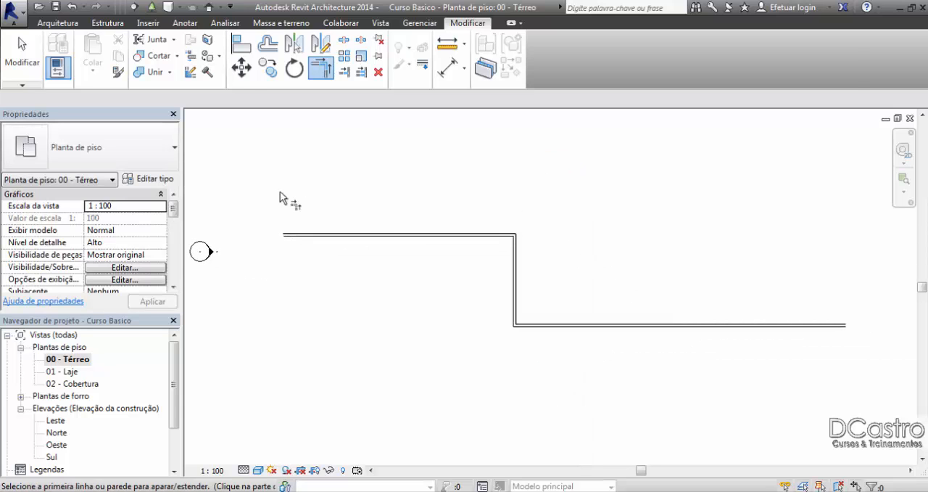
pyautogui.click(28, 73)
# Step: Examine the double-line outline along its upper run, both bends and lower run as a stand-in for wall faces
pyautogui.scroll(3, 379, 242)
pyautogui.scroll(2, 382, 290)
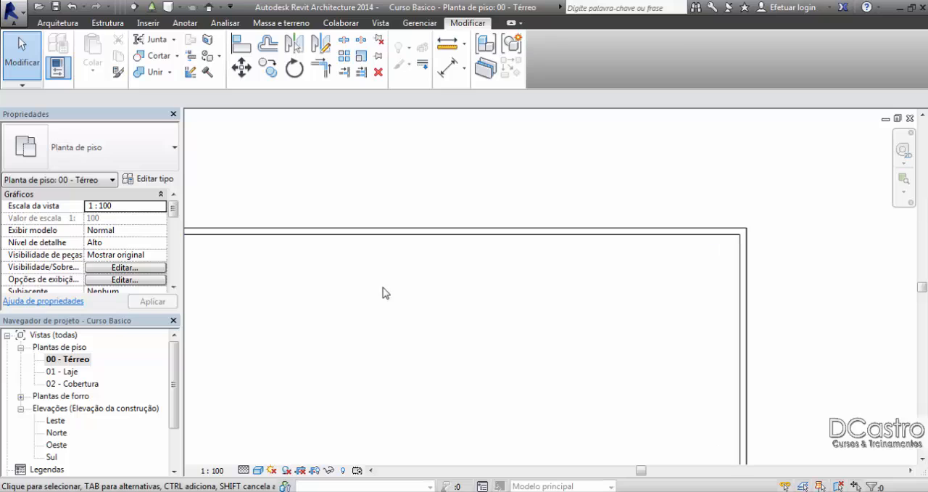
pyautogui.scroll(-2, 454, 244)
pyautogui.moveTo(646, 300); pyautogui.dragTo(585, 224, button='middle')
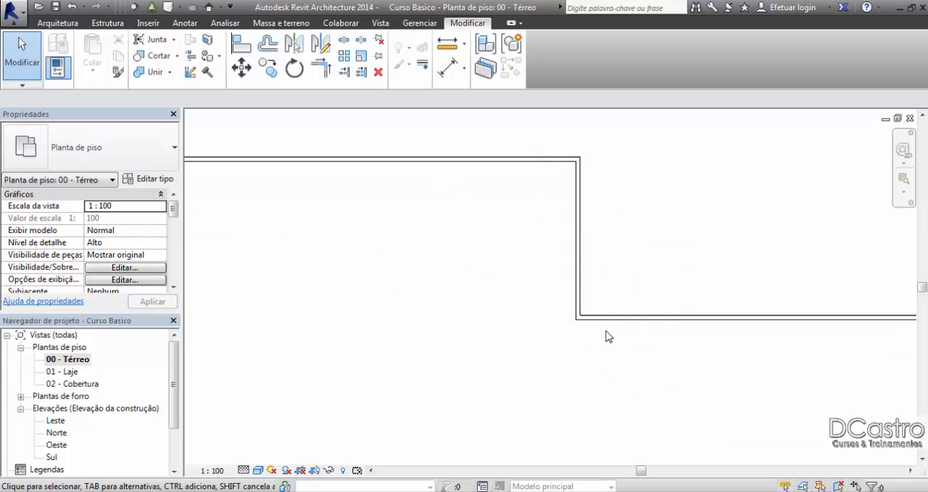
pyautogui.moveTo(234, 201)
pyautogui.mouseDown(button='middle')
pyautogui.moveTo(314, 218)
pyautogui.moveTo(267, 244)
pyautogui.moveTo(111, 236)
pyautogui.mouseUp(button='middle')
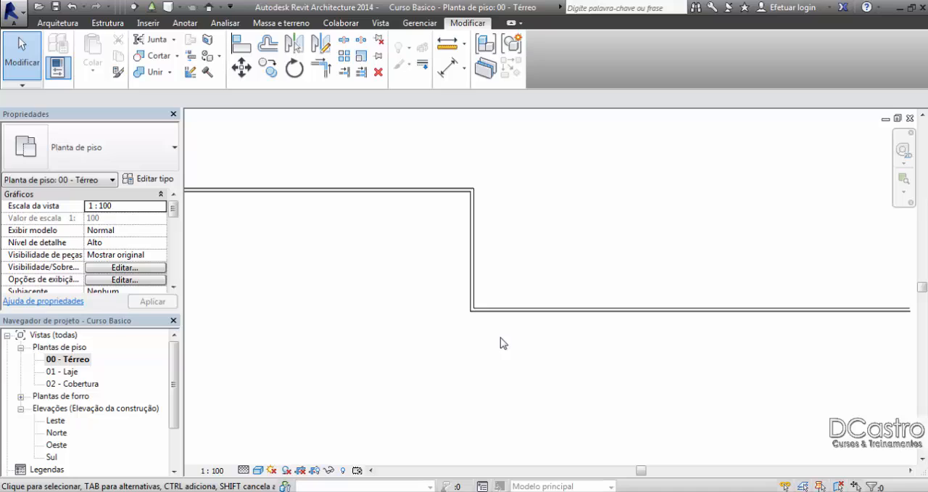
pyautogui.scroll(-2, 504, 342)
pyautogui.scroll(2, 504, 343)
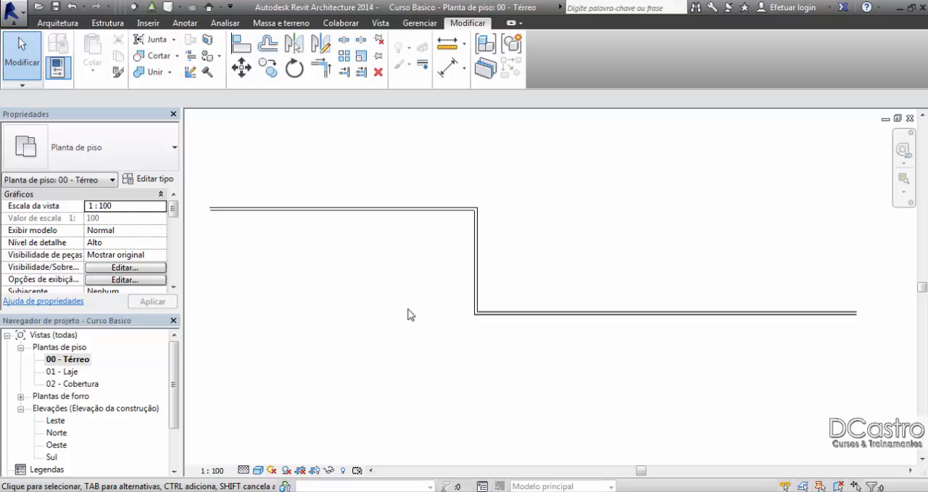
pyautogui.moveTo(281, 263); pyautogui.dragTo(351, 282, button='middle')
pyautogui.scroll(4, 325, 208)
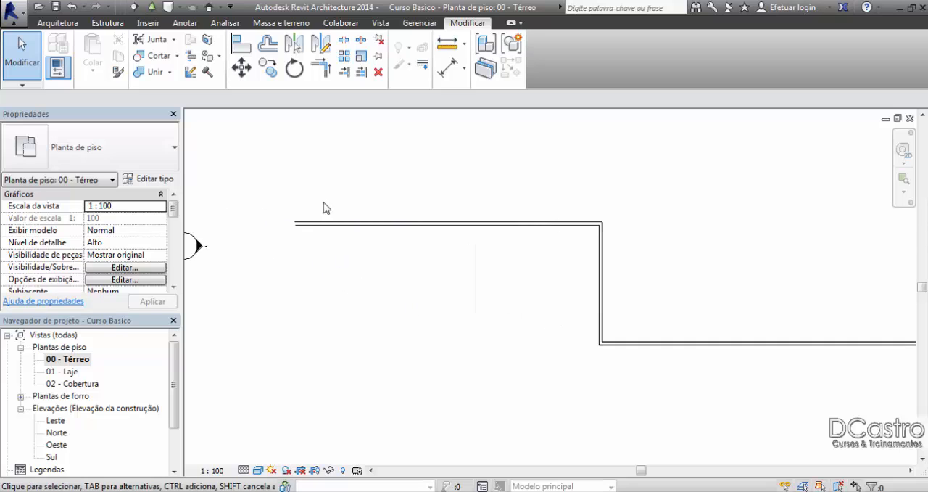
pyautogui.scroll(2, 349, 200)
pyautogui.scroll(-3, 349, 199)
pyautogui.moveTo(490, 202); pyautogui.dragTo(439, 196, button='middle')
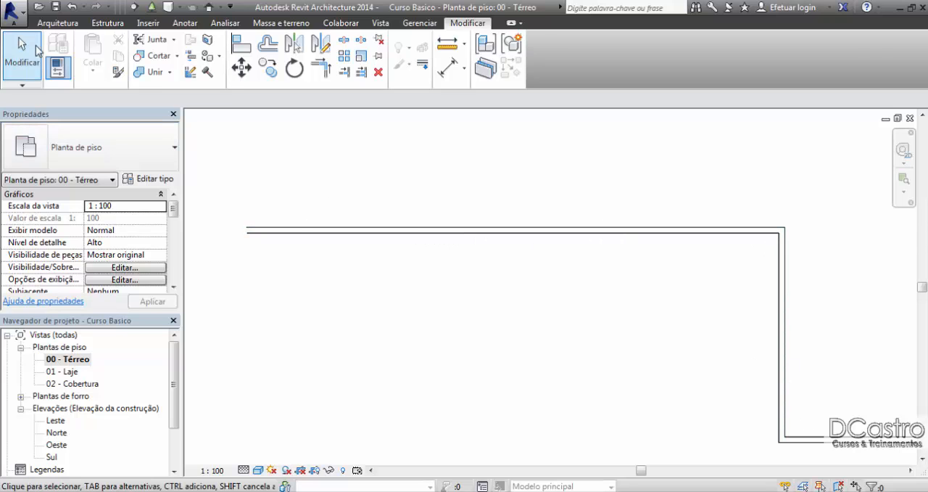
# Step: Try to start a Genérico - 150 mm - alvenaria wall by its centre line at the outer detail line's starting endpoint
pyautogui.click(57, 23)
pyautogui.click(64, 55)
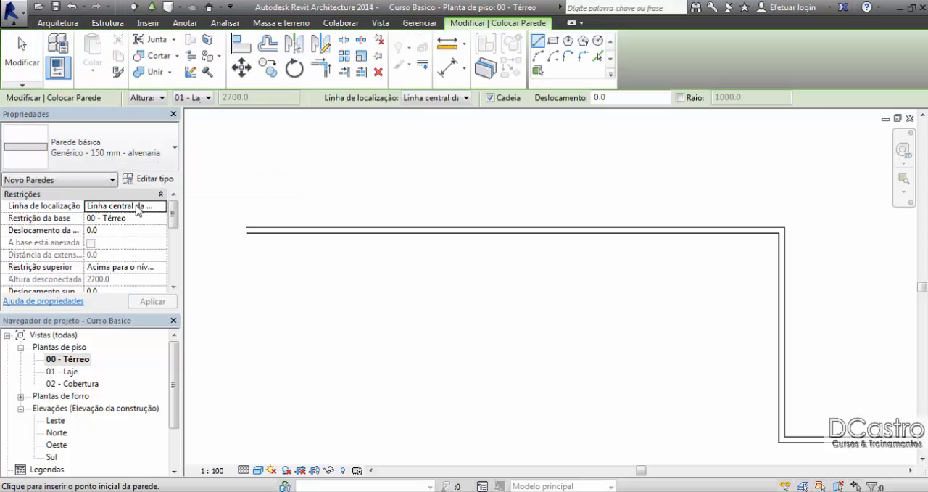
pyautogui.scroll(3, 250, 224)
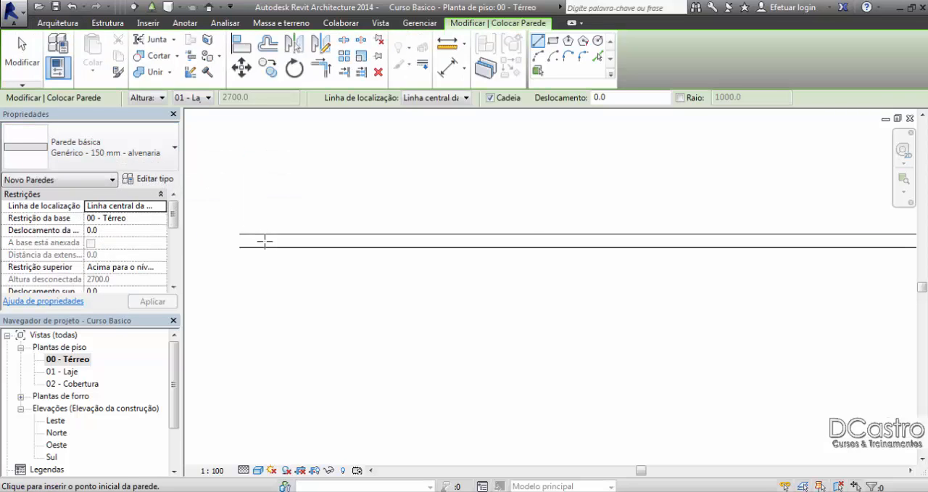
pyautogui.scroll(1, 266, 241)
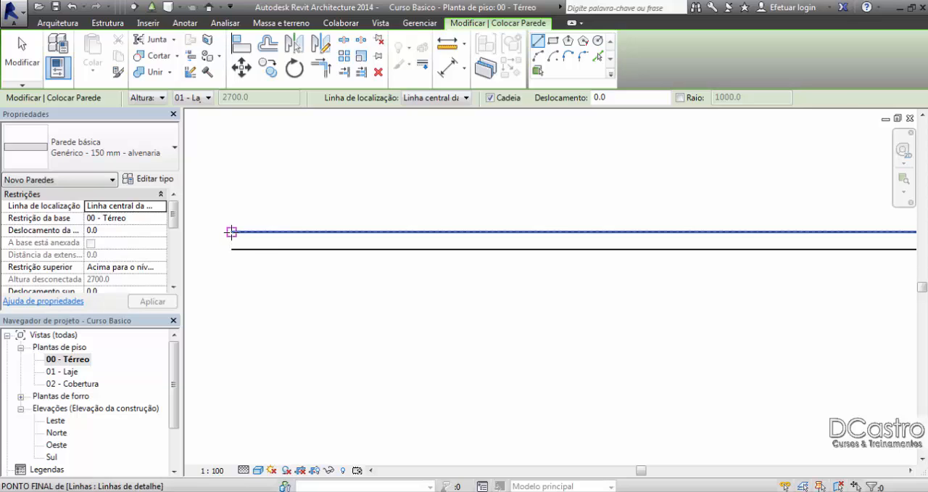
pyautogui.click(231, 231)
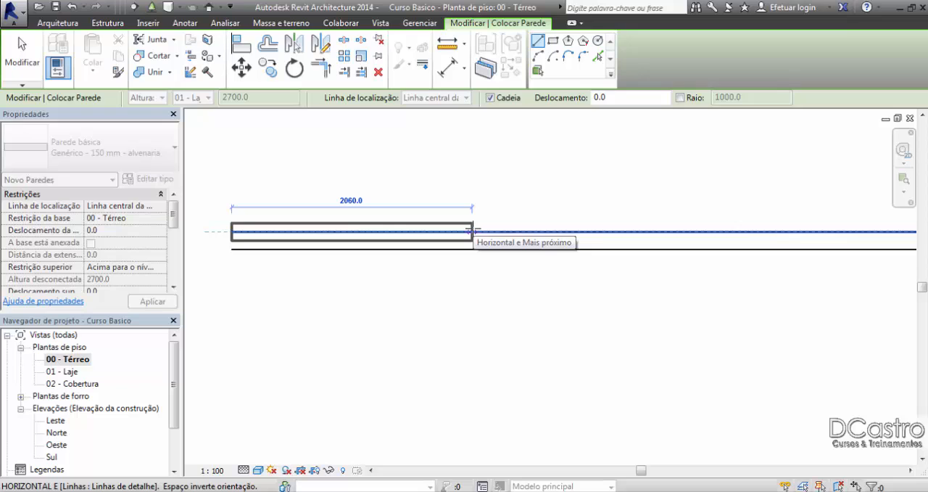
pyautogui.press('Escape')
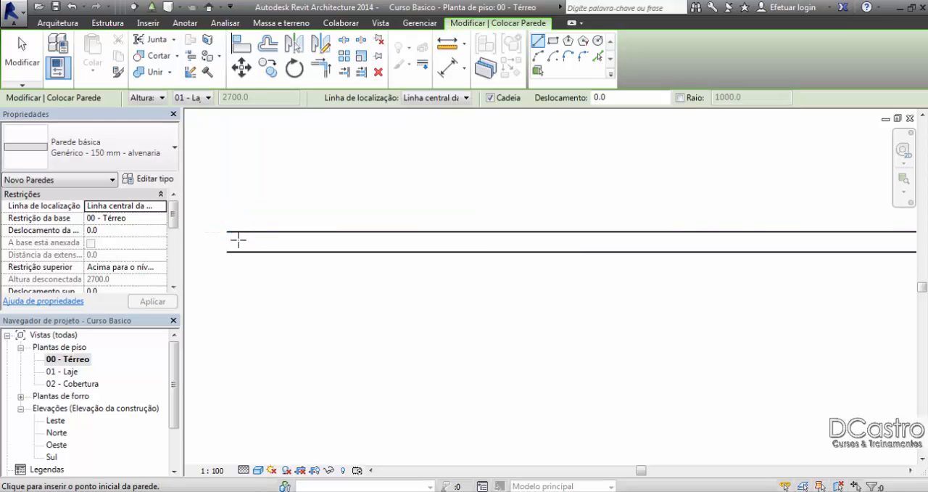
# Step: Draw two chained 150 mm masonry walls centred between the double detail lines, along the upper run and about 960 mm down past the corner
pyautogui.click(233, 241)
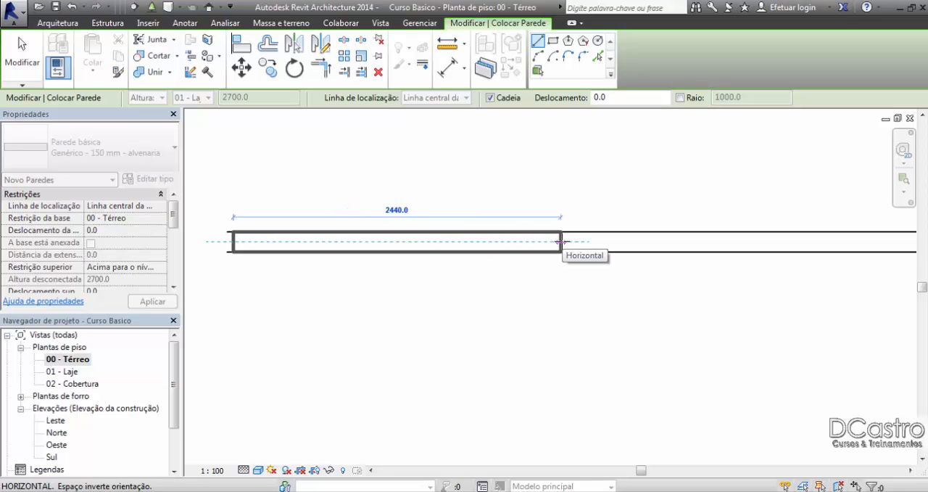
pyautogui.scroll(-6, 561, 241)
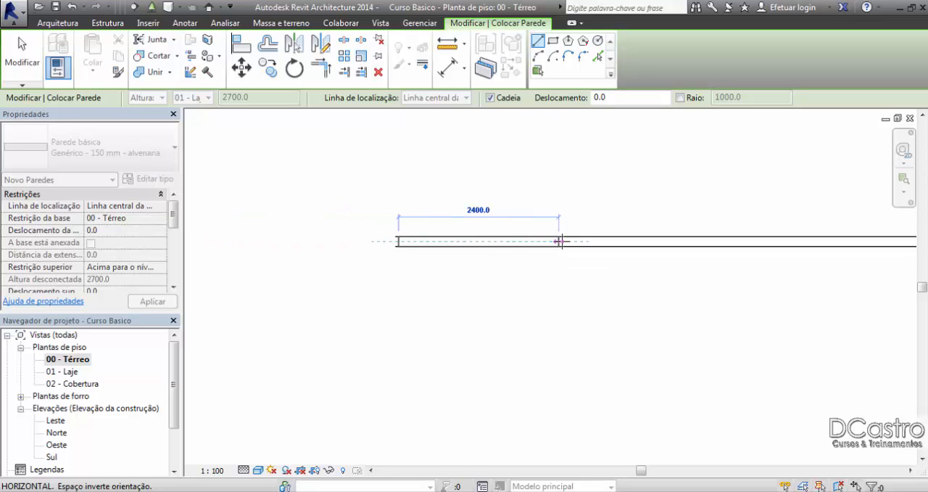
pyautogui.moveTo(645, 251); pyautogui.dragTo(236, 245, button='middle')
pyautogui.scroll(5, 534, 248)
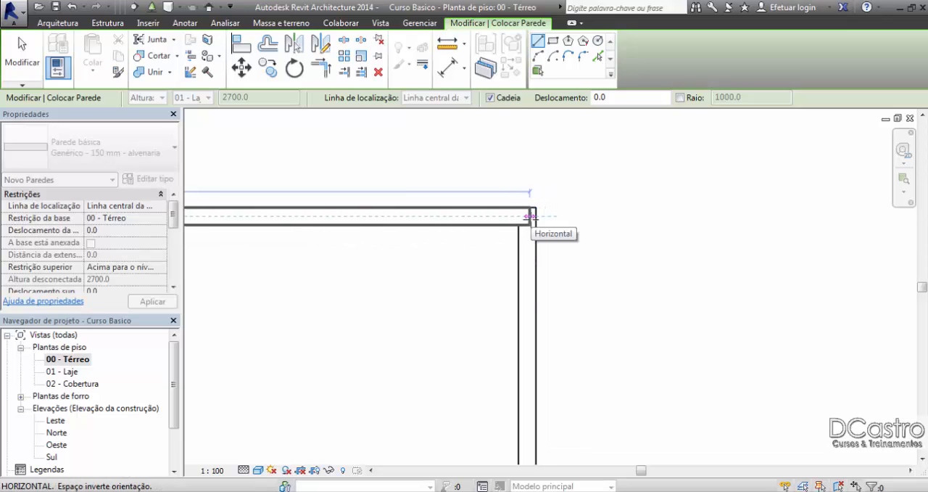
pyautogui.click(530, 216)
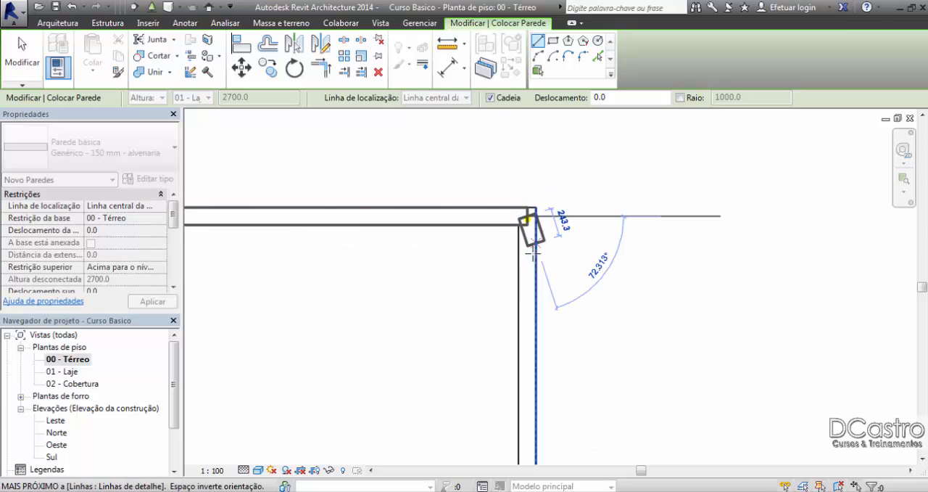
pyautogui.click(525, 328)
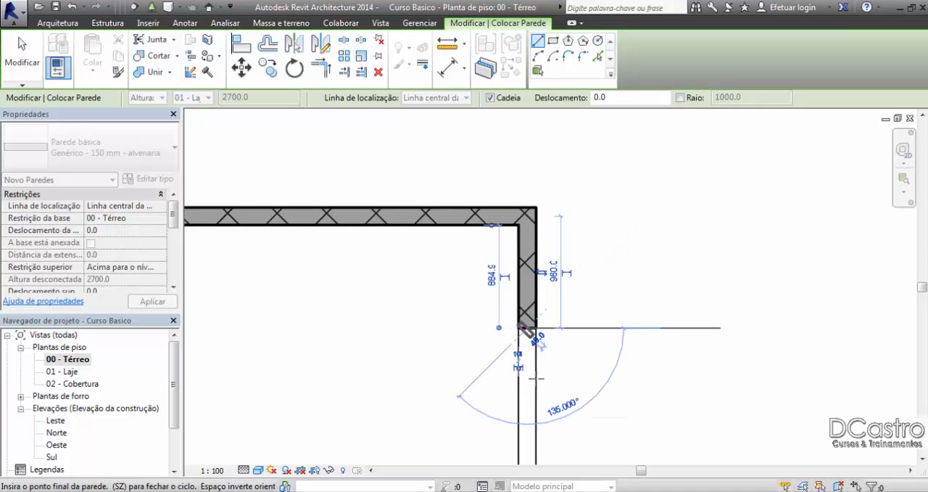
pyautogui.moveTo(559, 368); pyautogui.dragTo(537, 250, button='middle')
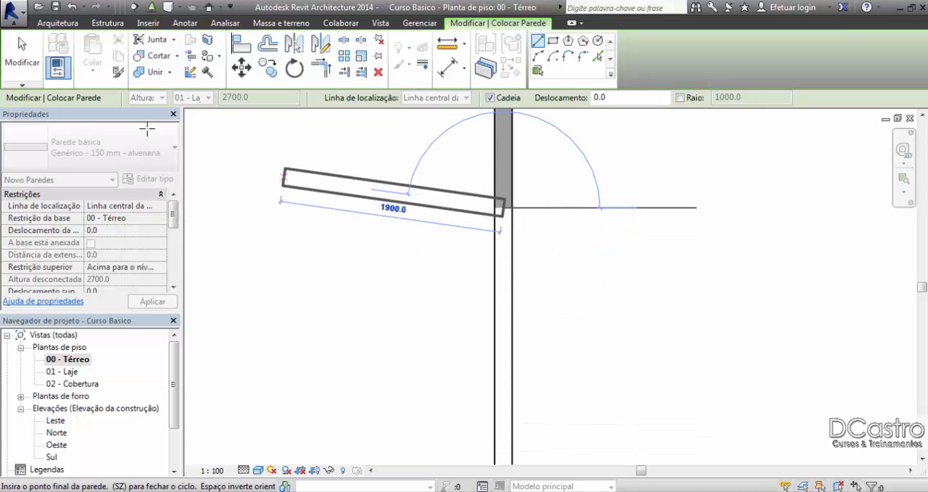
pyautogui.click(19, 62)
# Step: Turn on the Linhas finas display for a close view of the vertical wall's end against the detail lines
pyautogui.scroll(2, 500, 217)
pyautogui.scroll(2, 507, 208)
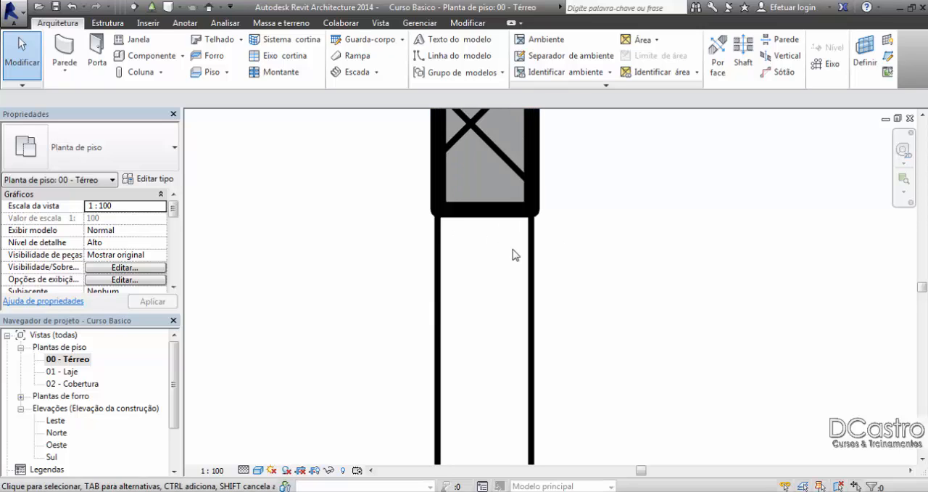
pyautogui.scroll(4, 513, 255)
pyautogui.moveTo(321, 147); pyautogui.dragTo(324, 208, button='middle')
pyautogui.scroll(4, 498, 302)
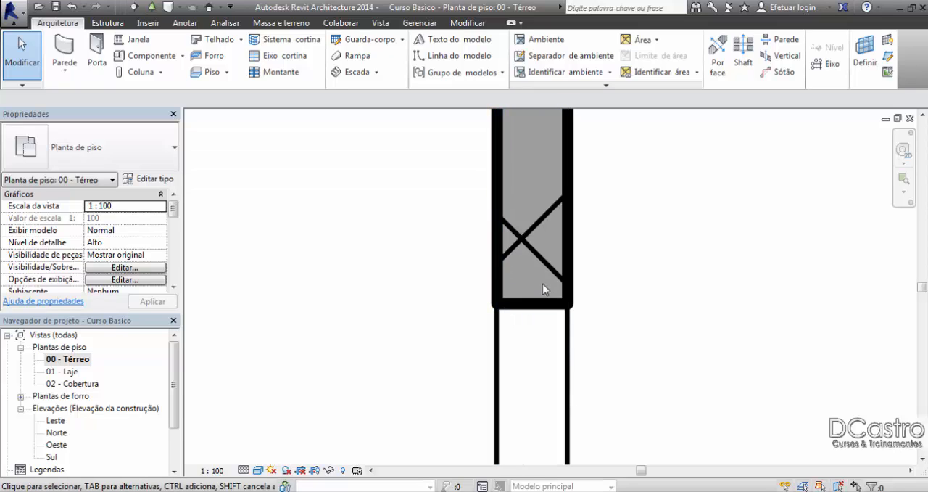
pyautogui.click(380, 23)
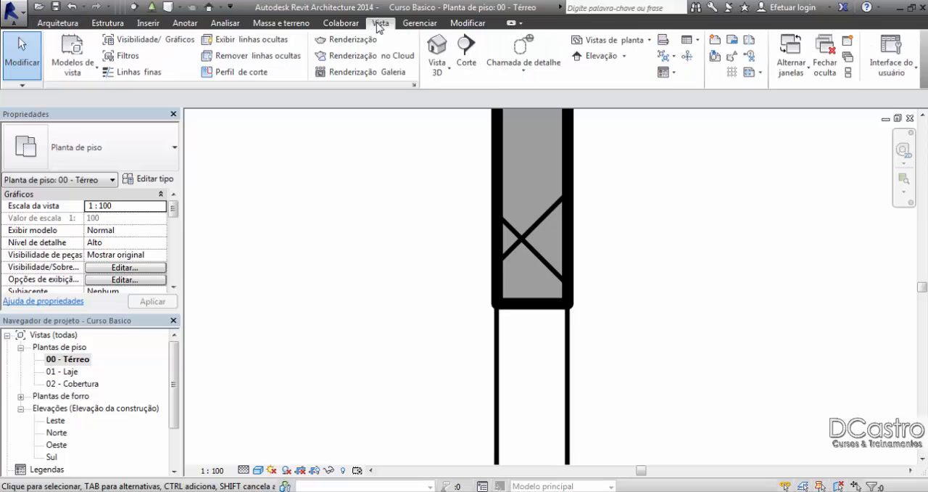
pyautogui.click(132, 72)
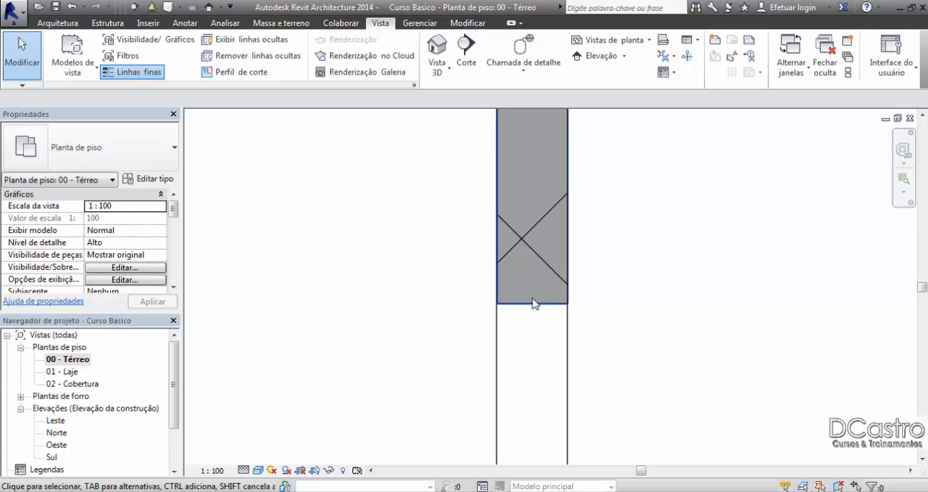
pyautogui.click(148, 72)
pyautogui.click(148, 73)
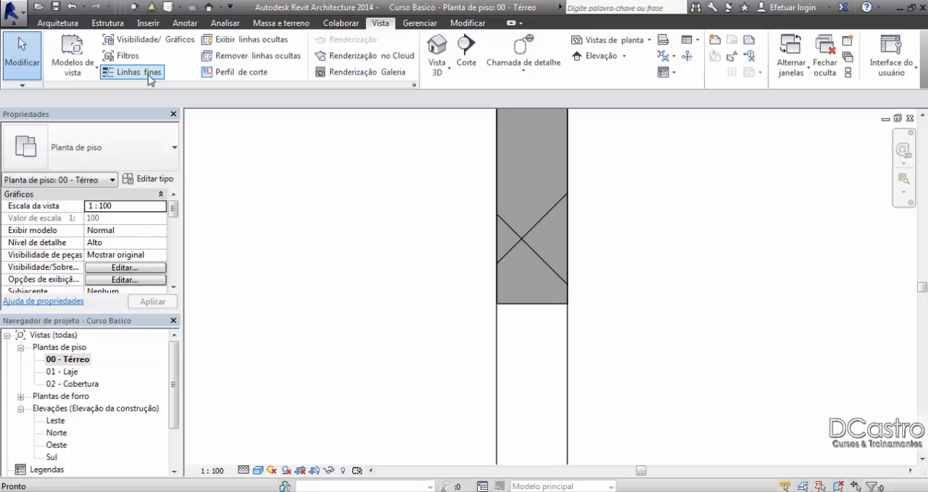
# Step: Delete the vertical and horizontal test walls, keeping the double detail lines
pyautogui.click(547, 304)
pyautogui.press('Delete')
pyautogui.scroll(-5, 539, 336)
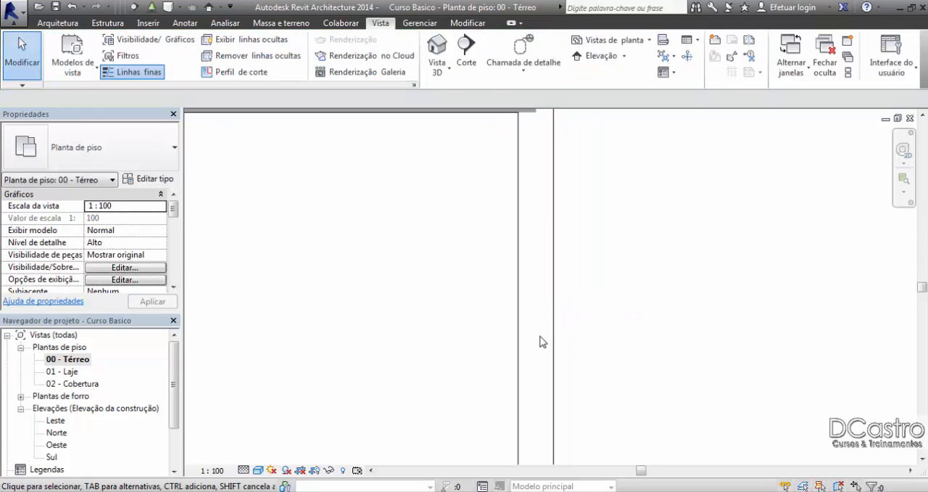
pyautogui.scroll(2, 527, 273)
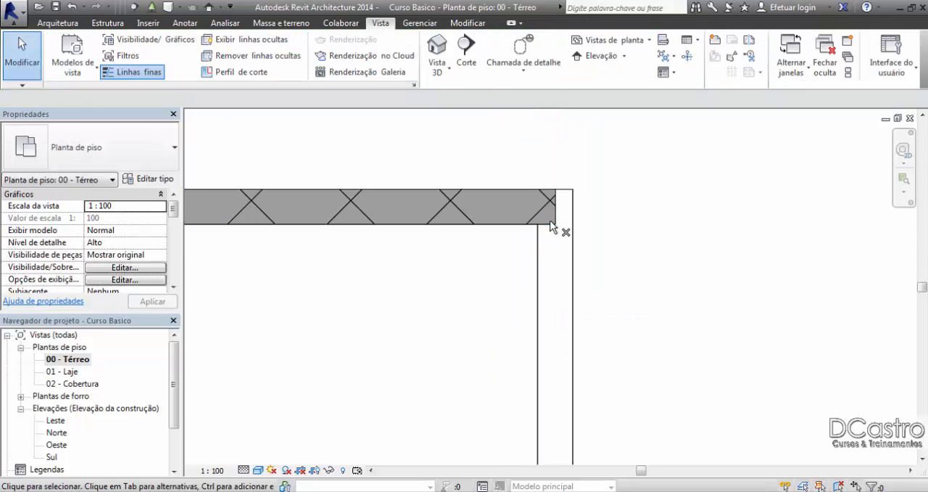
pyautogui.click(550, 225)
pyautogui.press('Delete')
pyautogui.scroll(-3, 551, 225)
pyautogui.scroll(-3, 551, 226)
pyautogui.moveTo(468, 258); pyautogui.dragTo(609, 265, button='middle')
pyautogui.scroll(3, 299, 216)
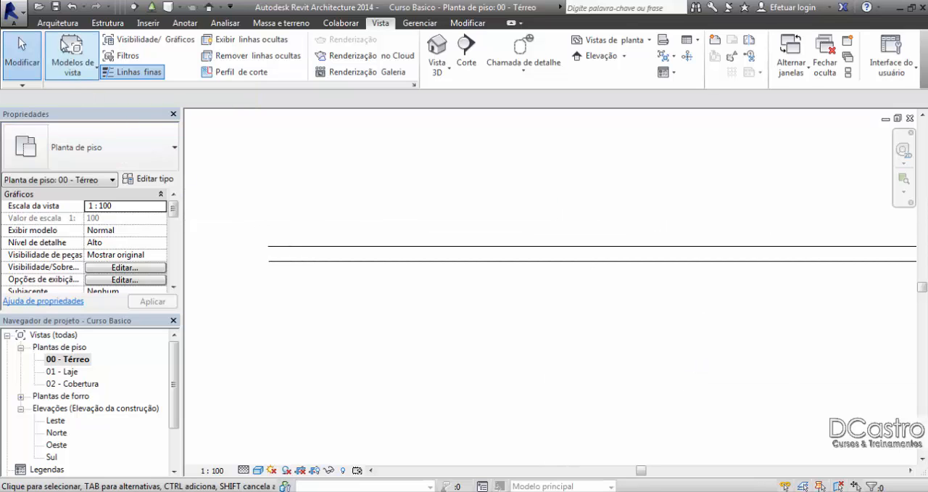
# Step: Set the new wall's location line to Linha central no núcleo and preview a horizontal wall between the upper detail lines
pyautogui.click(58, 22)
pyautogui.click(64, 48)
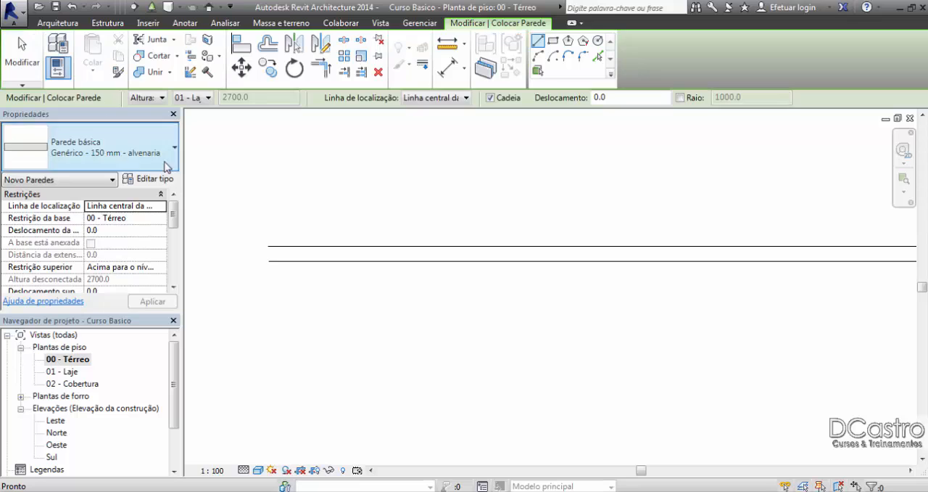
pyautogui.click(160, 206)
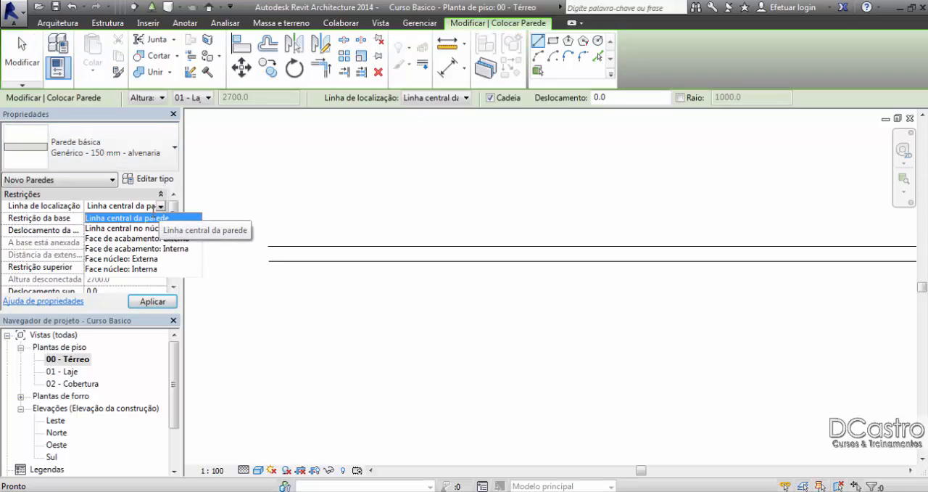
pyautogui.click(125, 229)
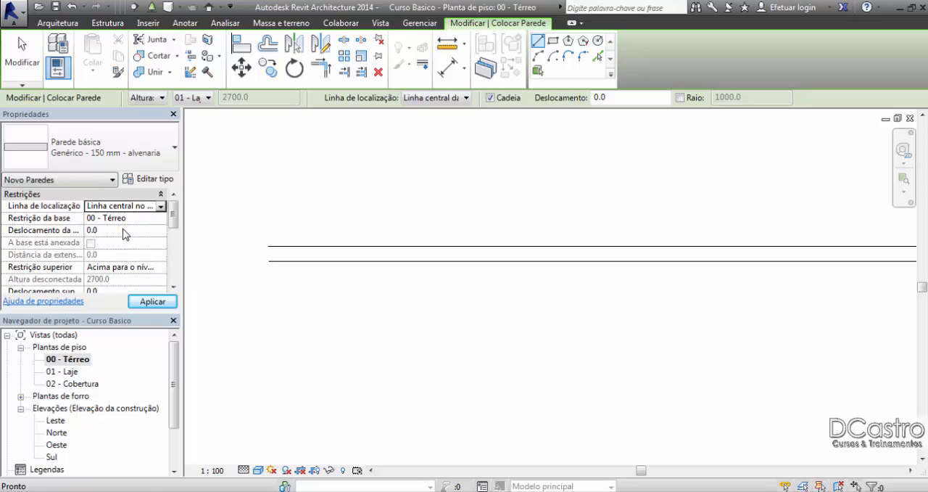
pyautogui.scroll(3, 268, 252)
pyautogui.click(269, 258)
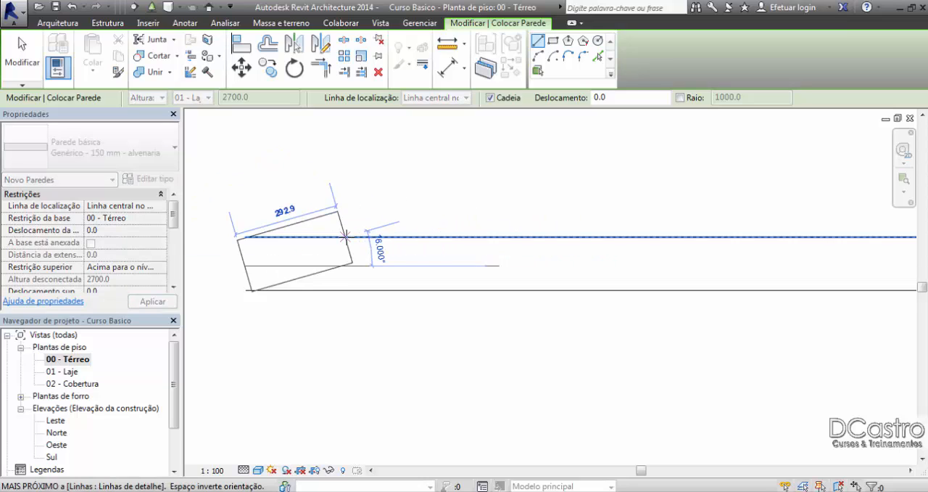
pyautogui.scroll(2, 335, 250)
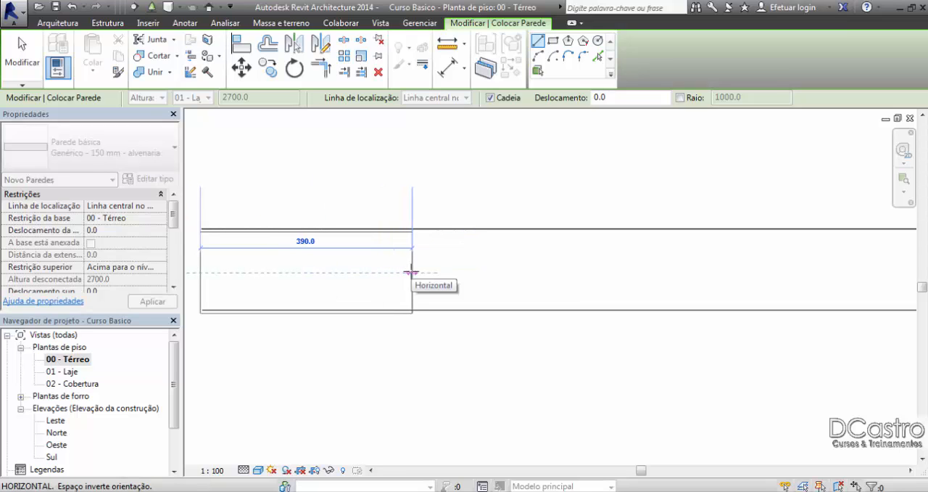
pyautogui.press('Escape')
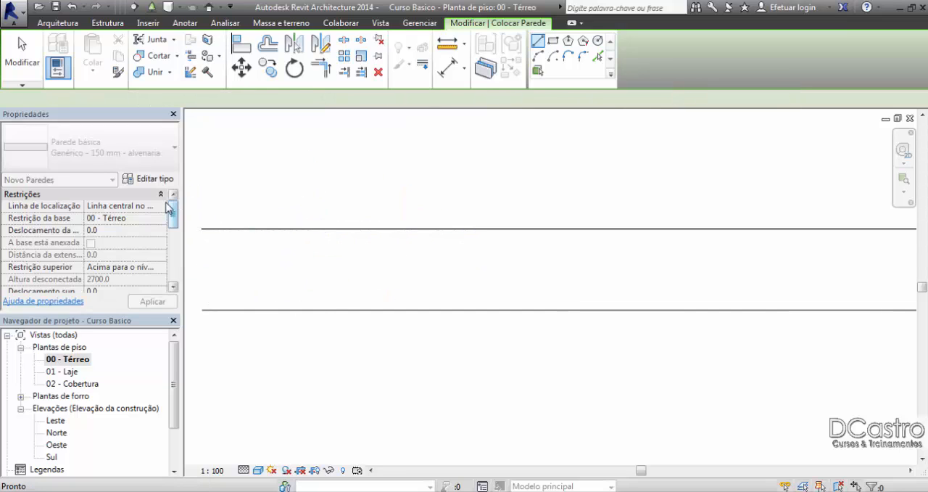
pyautogui.click(158, 205)
pyautogui.click(160, 206)
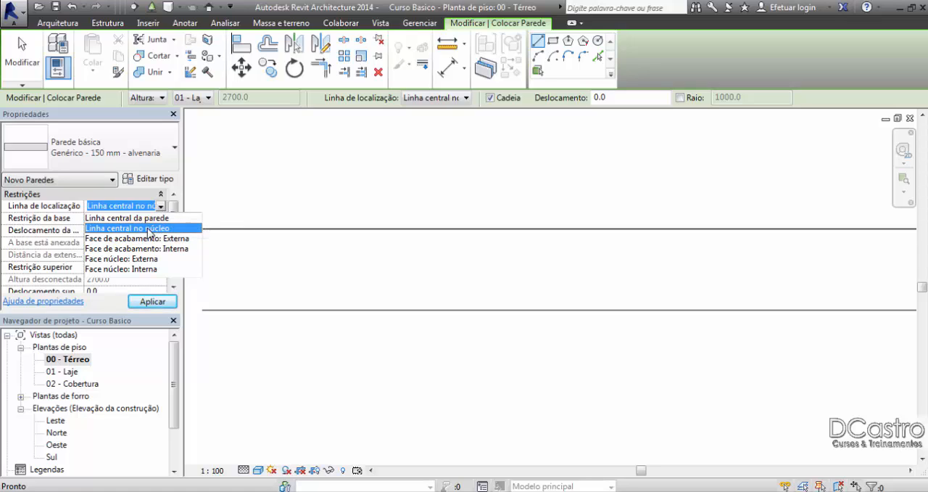
pyautogui.click(147, 228)
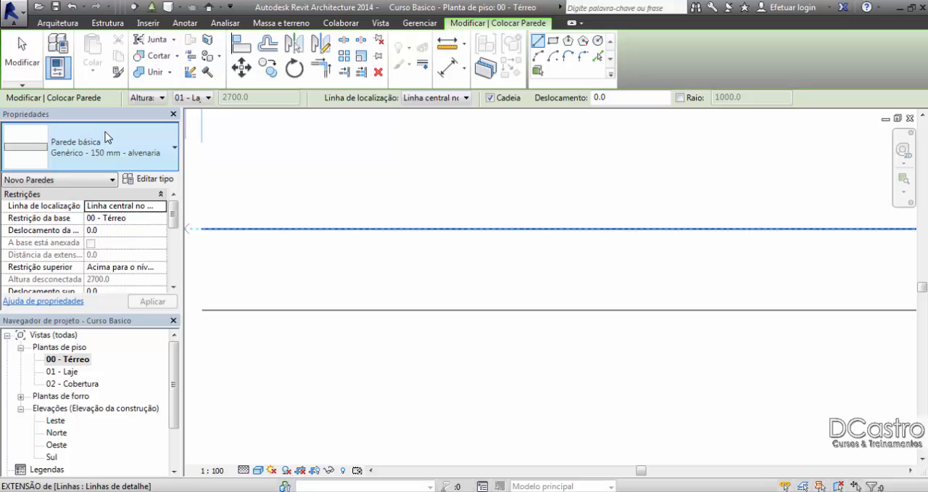
# Step: Examine the layer structure of the Genérico - 150 mm - alvenaria wall type and leave it without changes
pyautogui.click(22, 62)
pyautogui.click(148, 179)
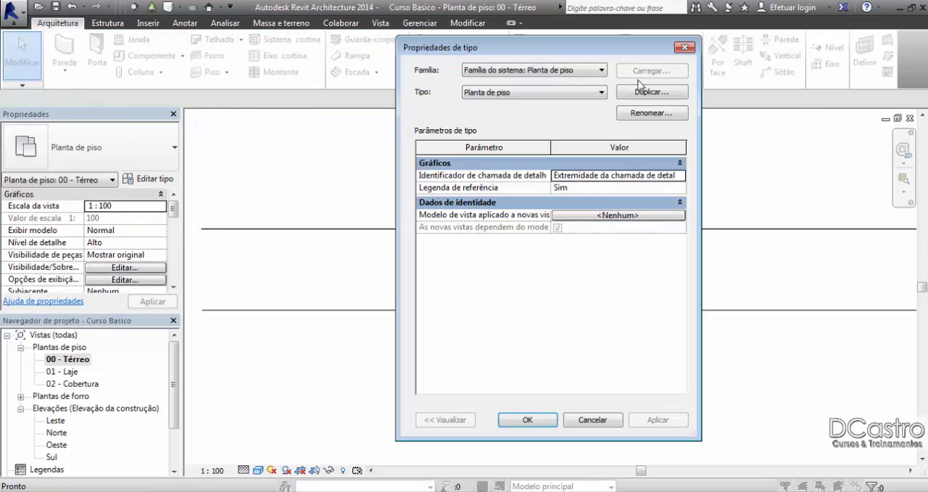
pyautogui.click(684, 48)
pyautogui.click(66, 67)
pyautogui.click(73, 58)
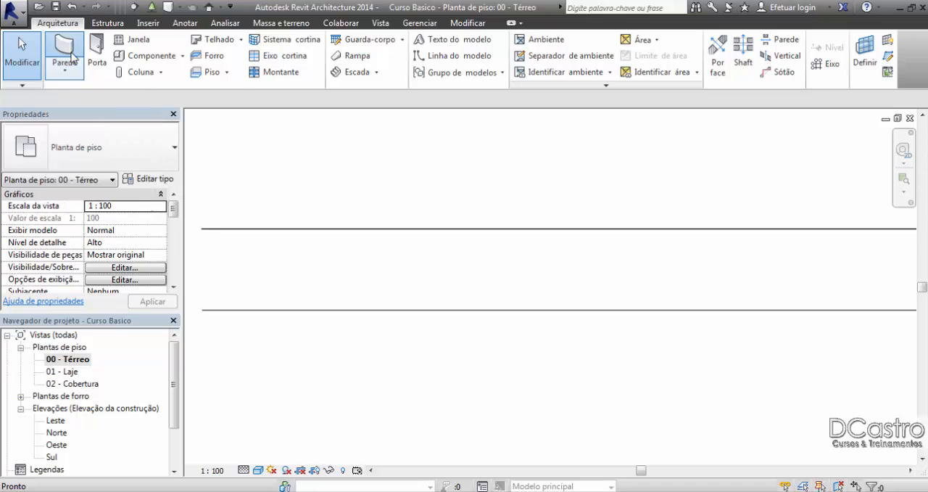
pyautogui.click(145, 179)
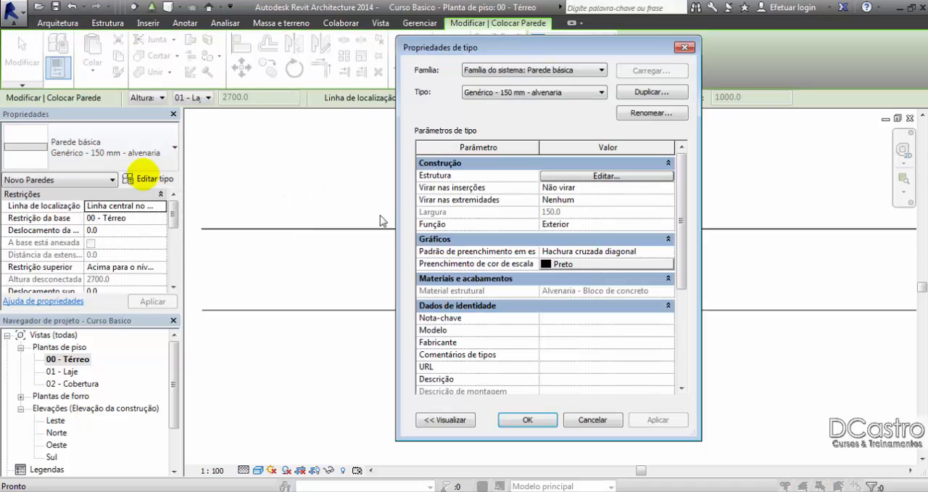
pyautogui.click(613, 177)
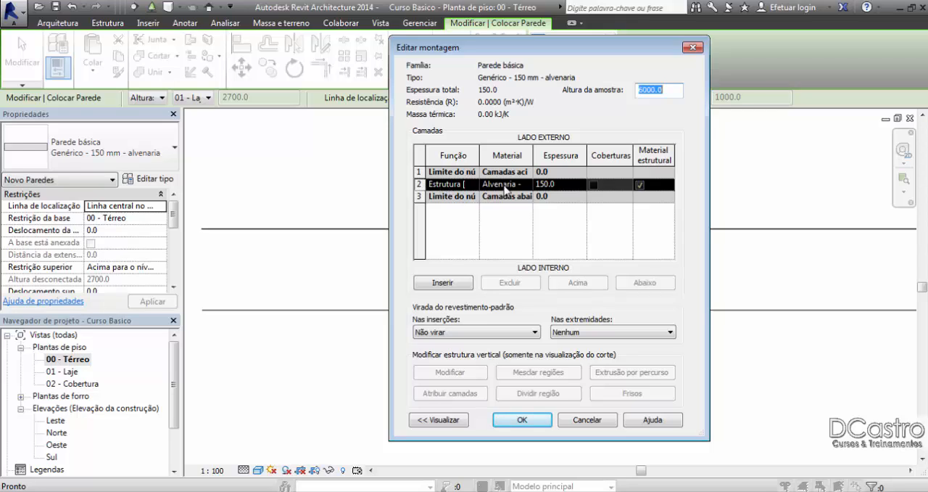
pyautogui.click(593, 419)
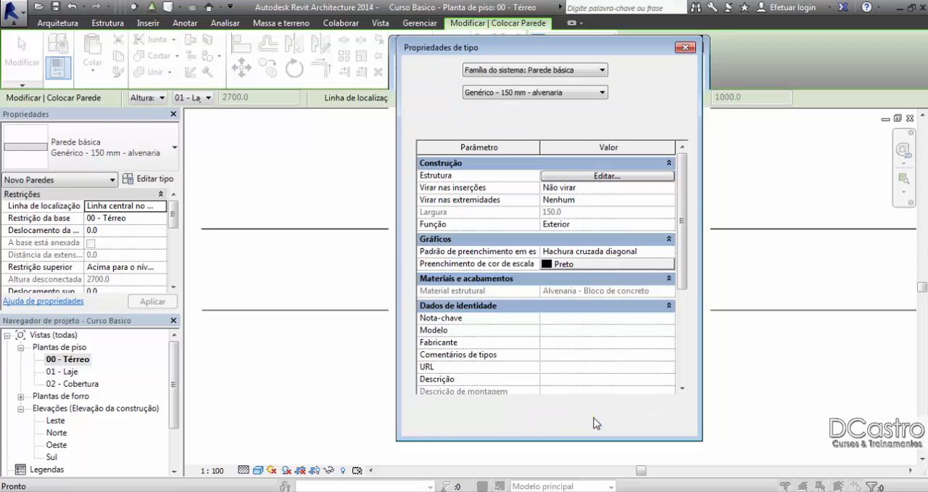
pyautogui.click(613, 427)
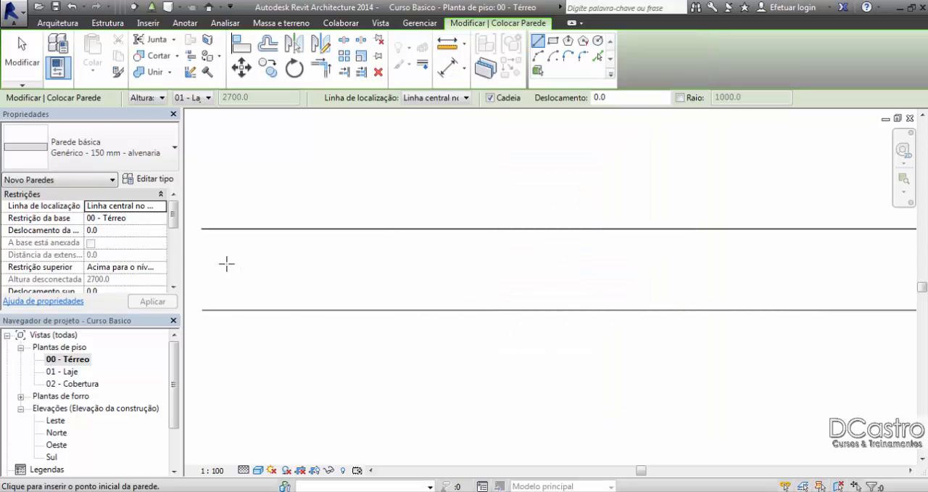
# Step: Set the new wall's location line to Face de acabamento: Externa
pyautogui.click(160, 207)
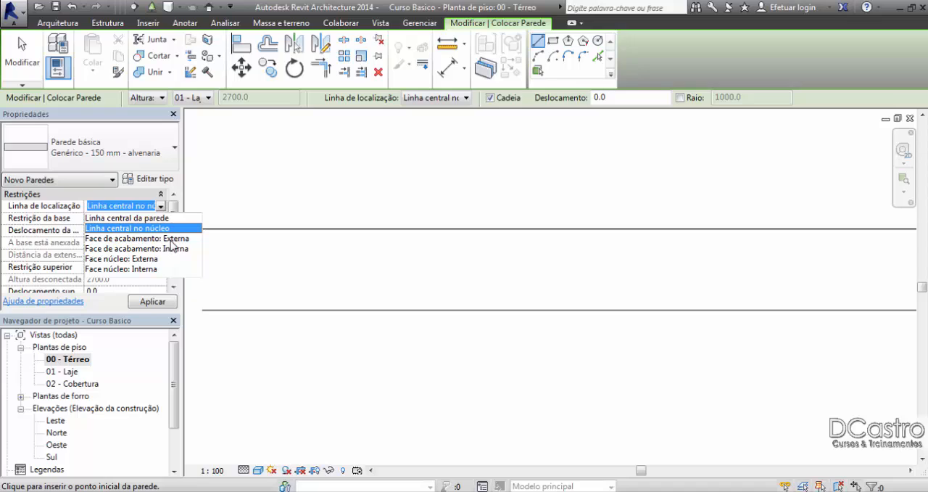
pyautogui.click(171, 238)
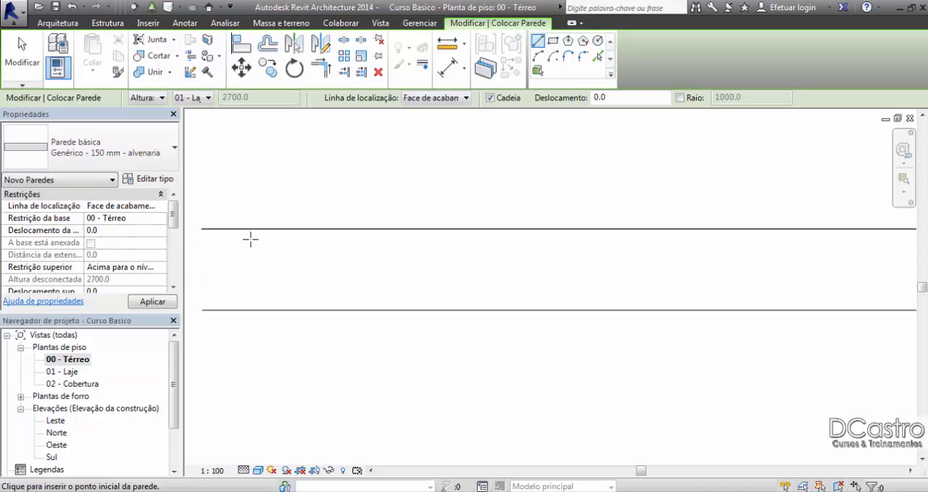
pyautogui.click(202, 243)
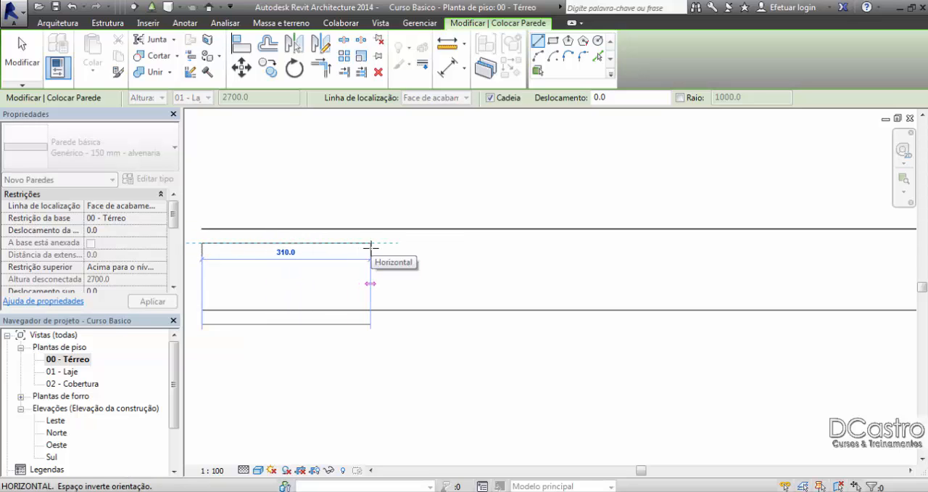
pyautogui.click(476, 247)
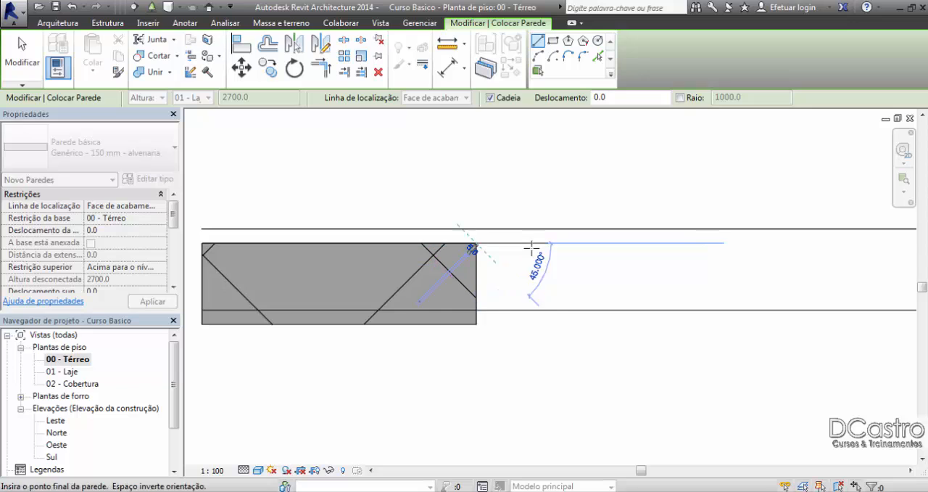
pyautogui.press('Escape')
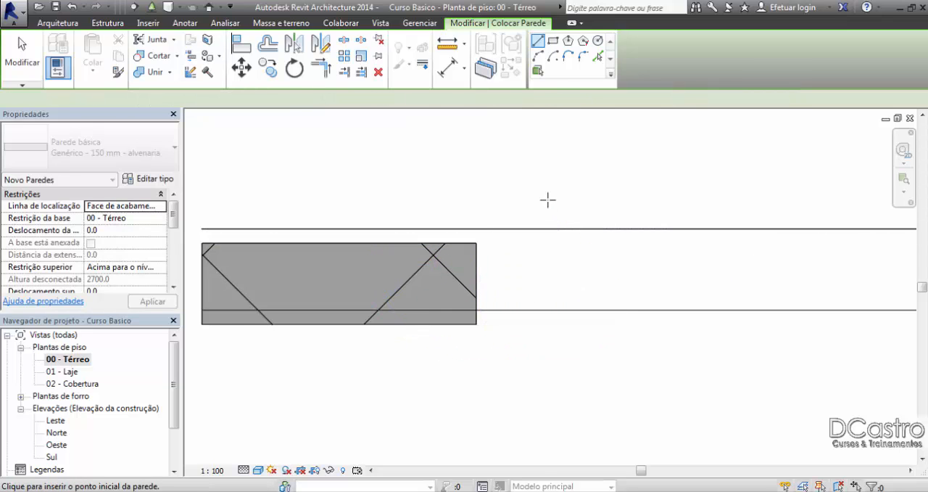
pyautogui.press('Escape')
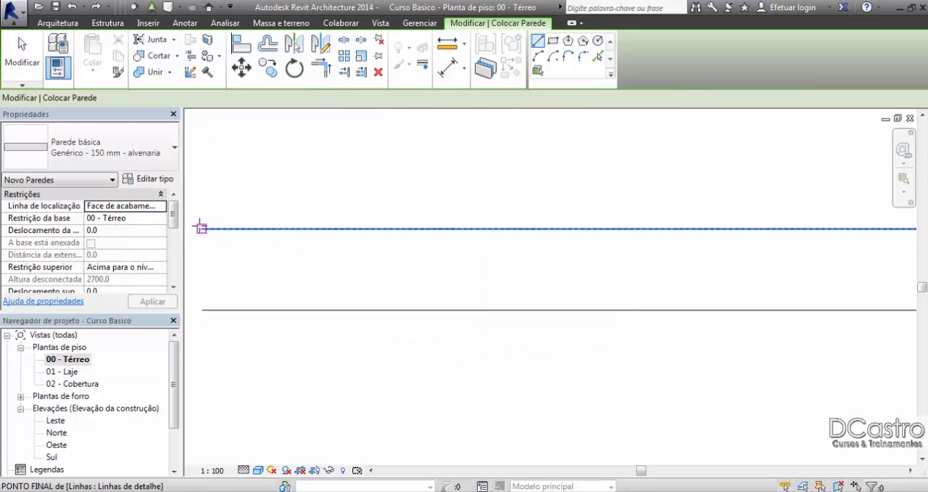
# Step: Draw a horizontal wall along the upper outer detail line, from its free end to the outer corner
pyautogui.click(202, 229)
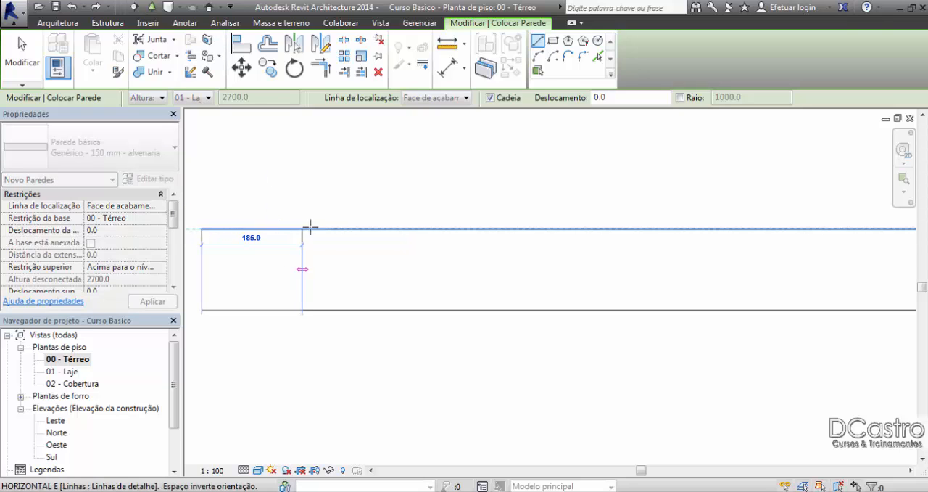
pyautogui.scroll(-2, 351, 226)
pyautogui.scroll(-2, 351, 226)
pyautogui.moveTo(553, 223); pyautogui.dragTo(347, 239, button='middle')
pyautogui.scroll(-2, 250, 222)
pyautogui.scroll(4, 627, 243)
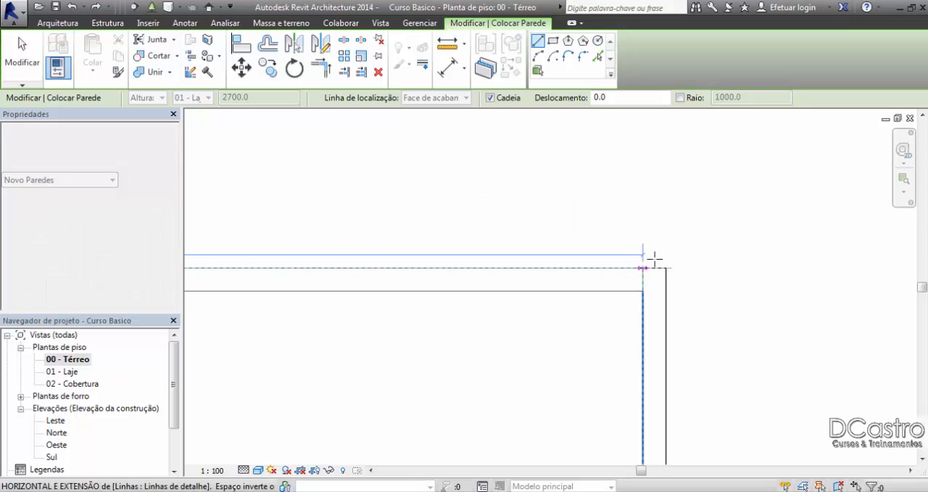
pyautogui.click(665, 268)
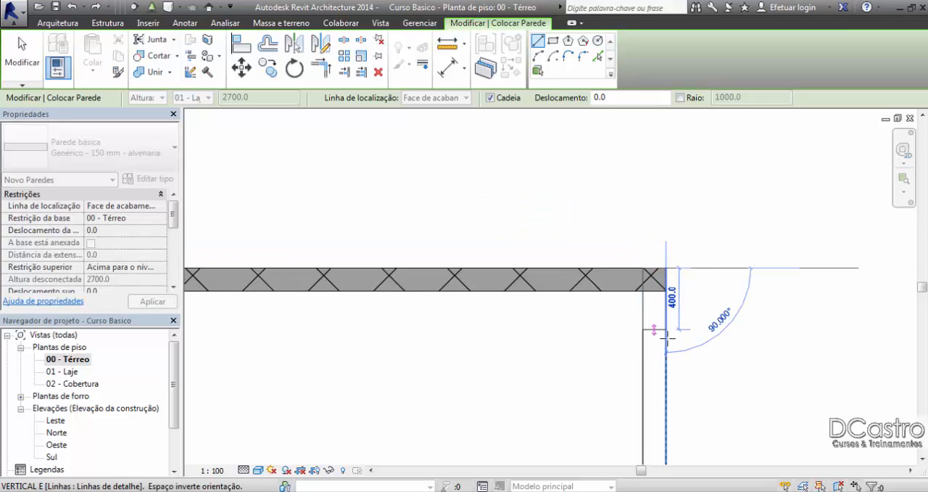
# Step: Continue the wall chain 5500 mm down the vertical detail line and about 6200 mm along the lower horizontal detail line
pyautogui.moveTo(658, 315); pyautogui.dragTo(626, 125, button='middle')
pyautogui.scroll(-3, 625, 128)
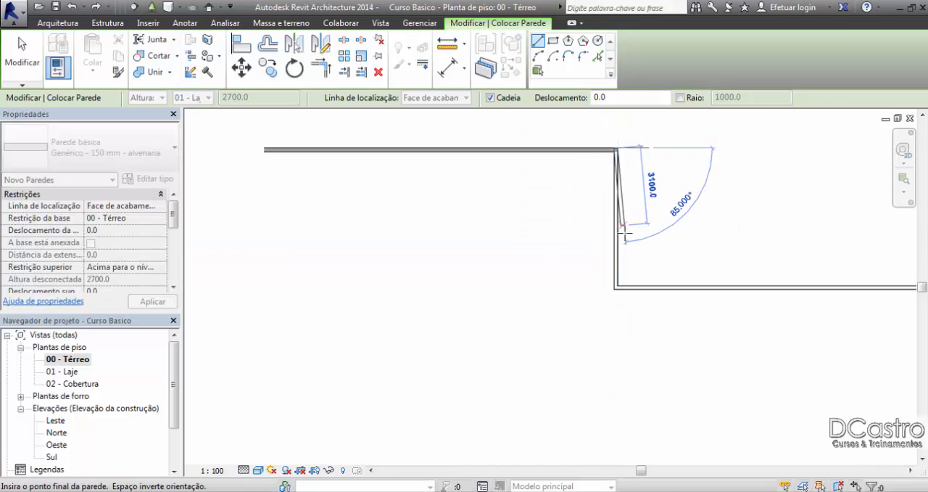
pyautogui.scroll(2, 621, 255)
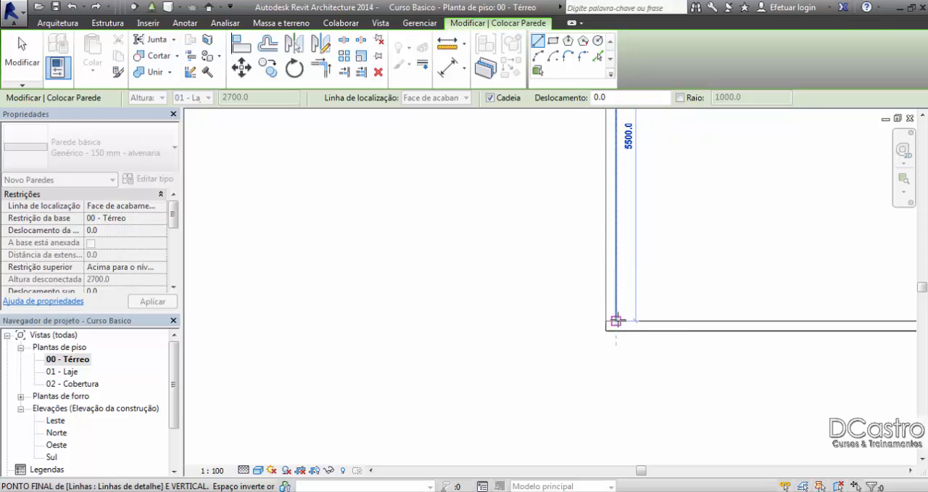
pyautogui.click(616, 320)
pyautogui.moveTo(610, 288); pyautogui.dragTo(450, 288, button='middle')
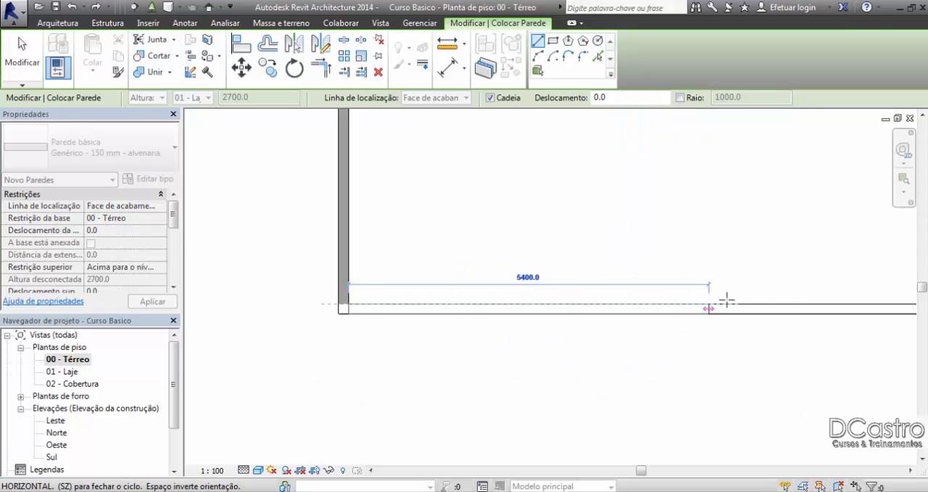
pyautogui.click(762, 301)
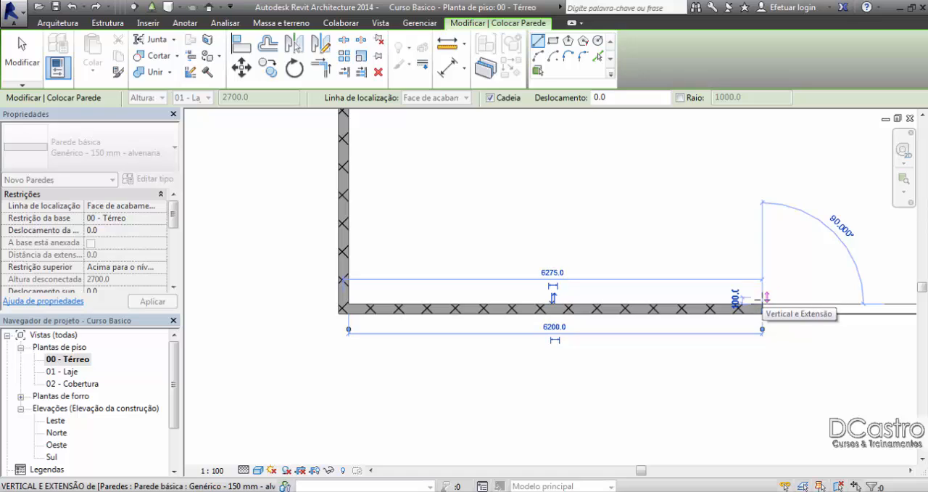
pyautogui.press('Escape')
pyautogui.scroll(-5, 595, 234)
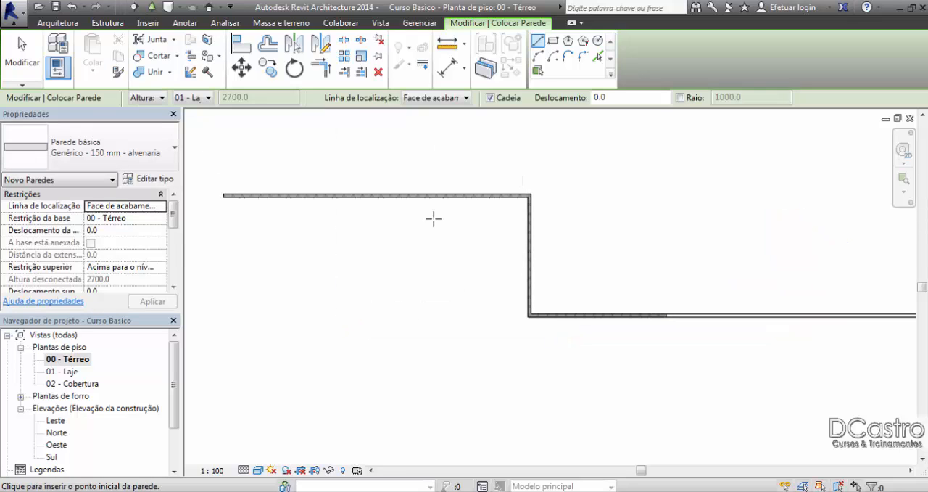
# Step: Undo the three chained test walls, leaving only the double detail lines
pyautogui.hotkey('ctrl', 'z')
pyautogui.hotkey('ctrl', 'z')
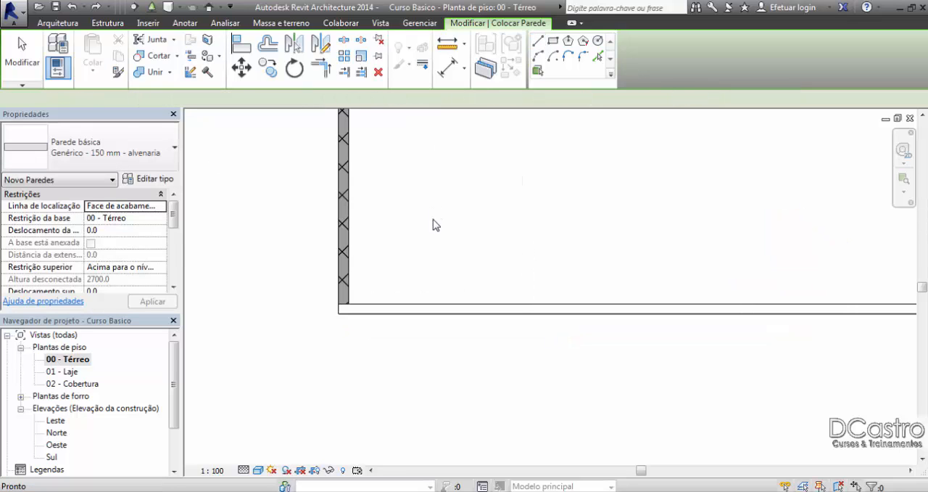
pyautogui.hotkey('ctrl', 'z')
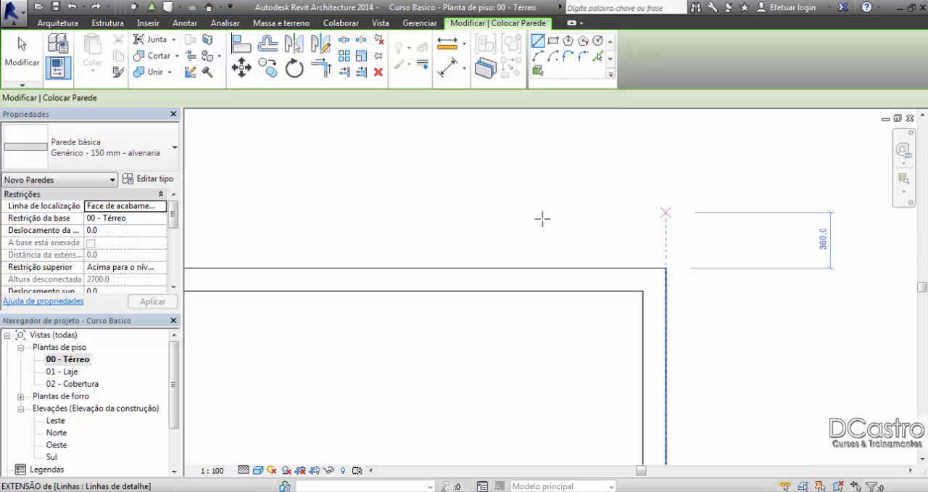
# Step: Set the new wall's location line to Face núcleo: Interna
pyautogui.moveTo(549, 223); pyautogui.dragTo(754, 189, button='middle')
pyautogui.scroll(-3, 749, 186)
pyautogui.moveTo(404, 188); pyautogui.dragTo(781, 198, button='middle')
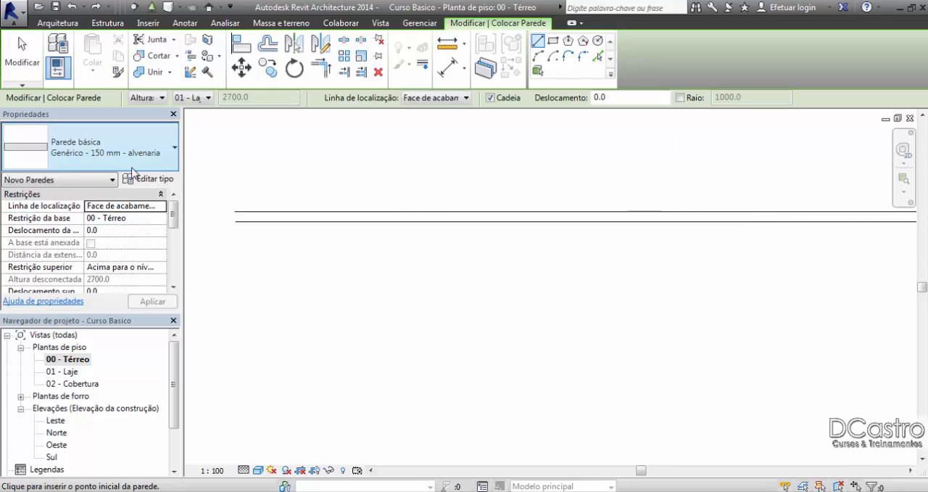
pyautogui.scroll(3, 136, 173)
pyautogui.click(164, 181)
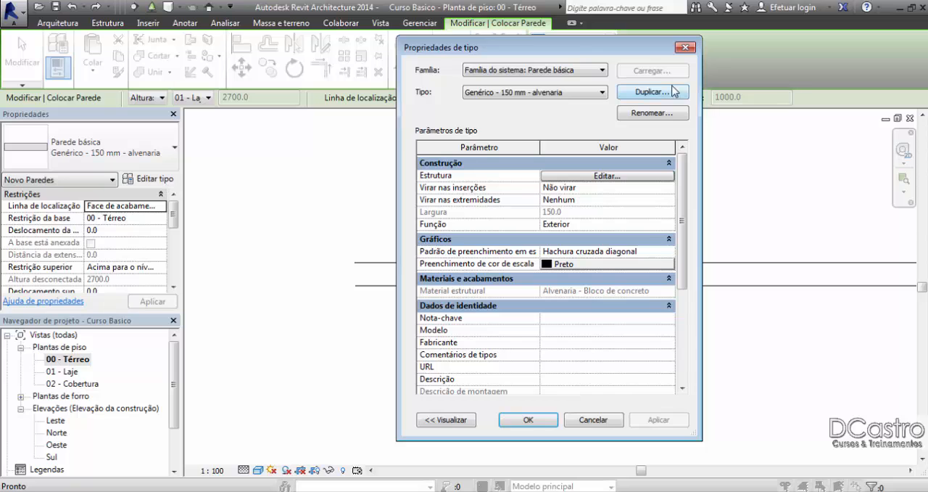
pyautogui.click(685, 48)
pyautogui.click(161, 206)
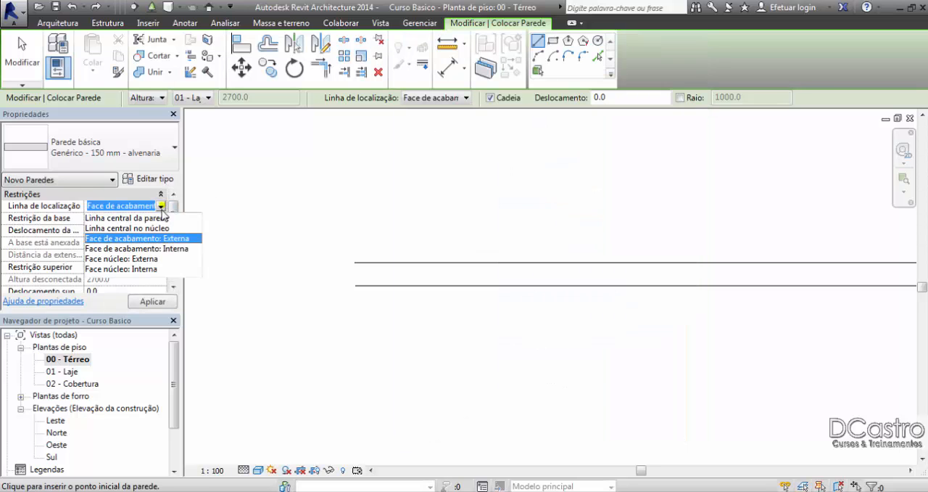
pyautogui.click(153, 268)
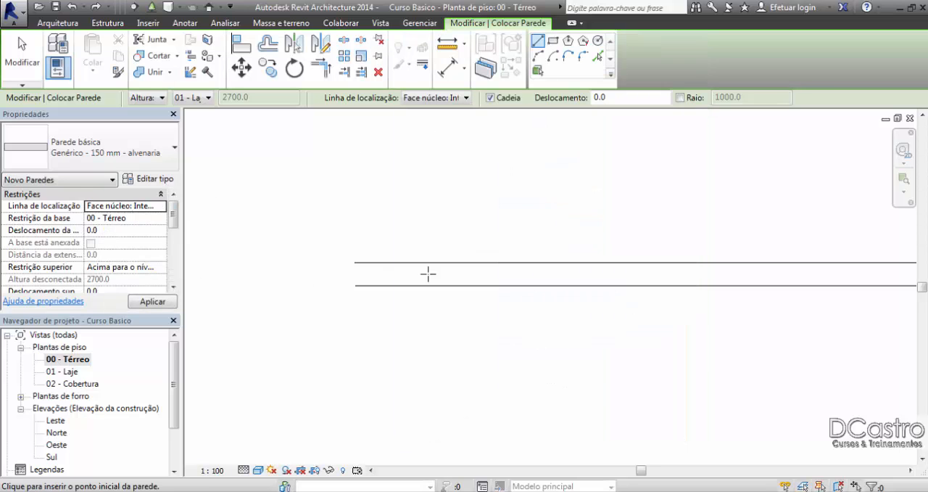
# Step: Draw a wall chain along the upper inner detail line to the corner and about 1700 mm down the vertical detail line
pyautogui.scroll(3, 414, 281)
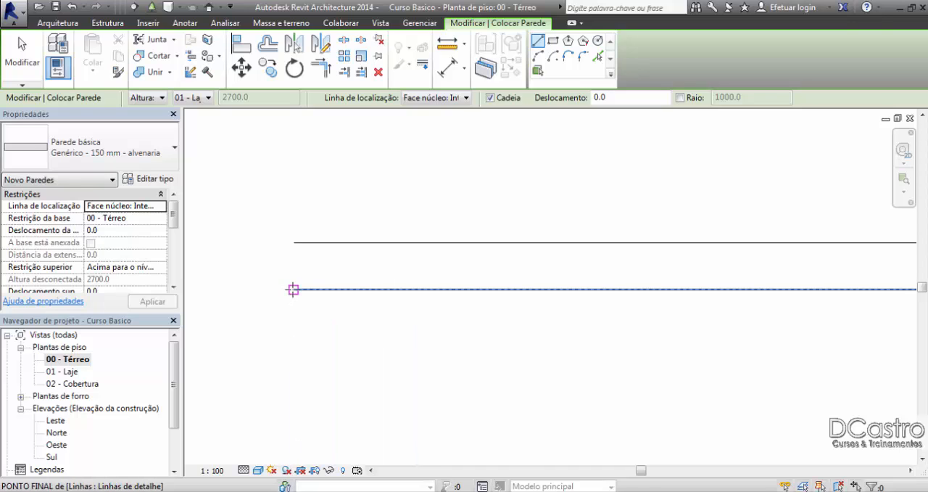
pyautogui.click(293, 289)
pyautogui.scroll(-4, 507, 284)
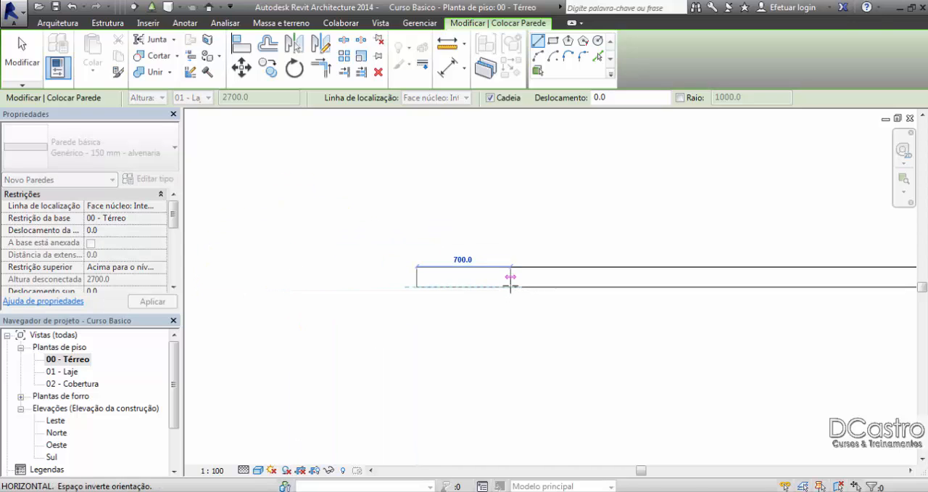
pyautogui.moveTo(660, 277); pyautogui.dragTo(356, 252, button='middle')
pyautogui.scroll(-3, 346, 243)
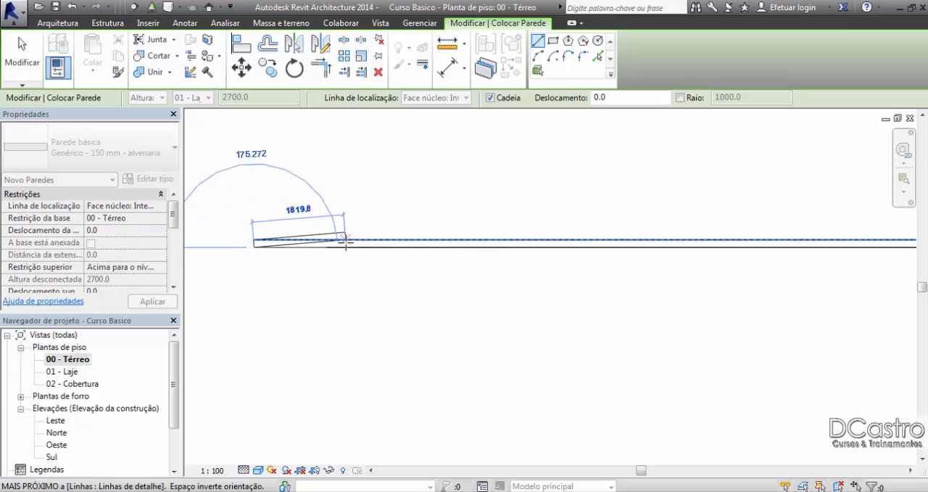
pyautogui.moveTo(625, 244); pyautogui.dragTo(311, 253, button='middle')
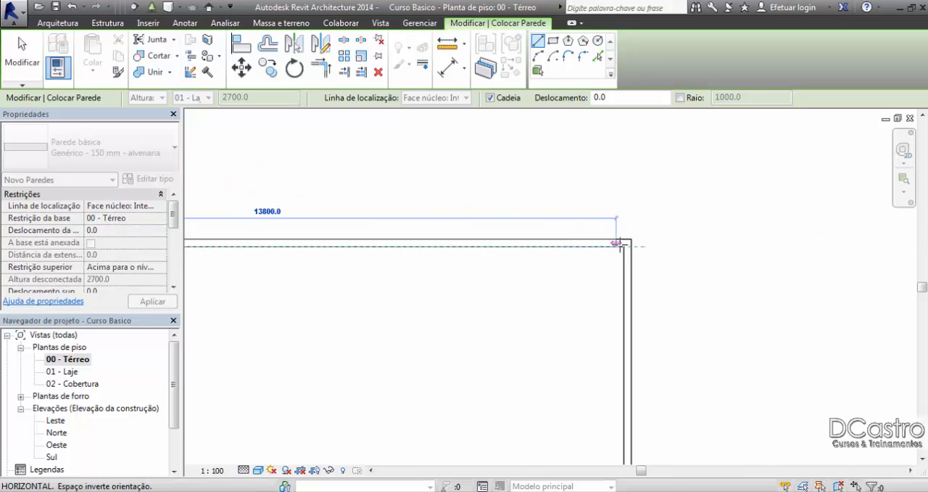
pyautogui.click(617, 244)
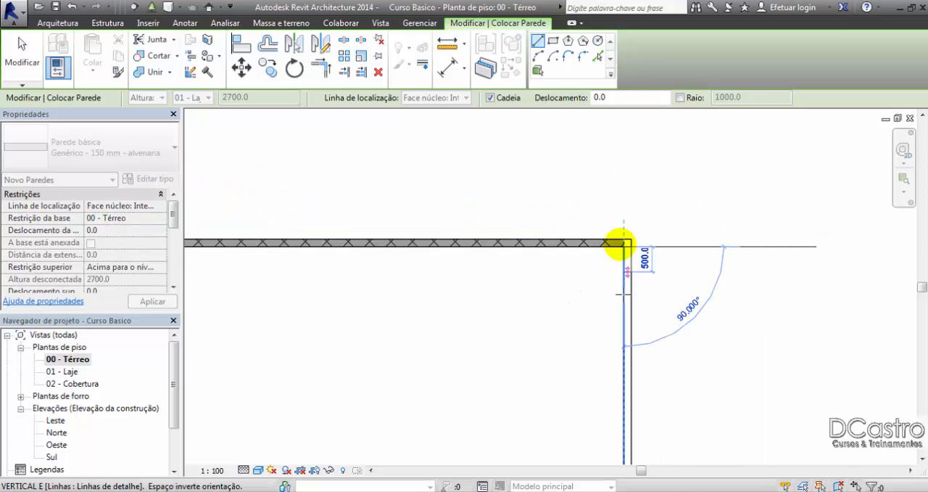
pyautogui.click(628, 332)
pyautogui.press('Escape')
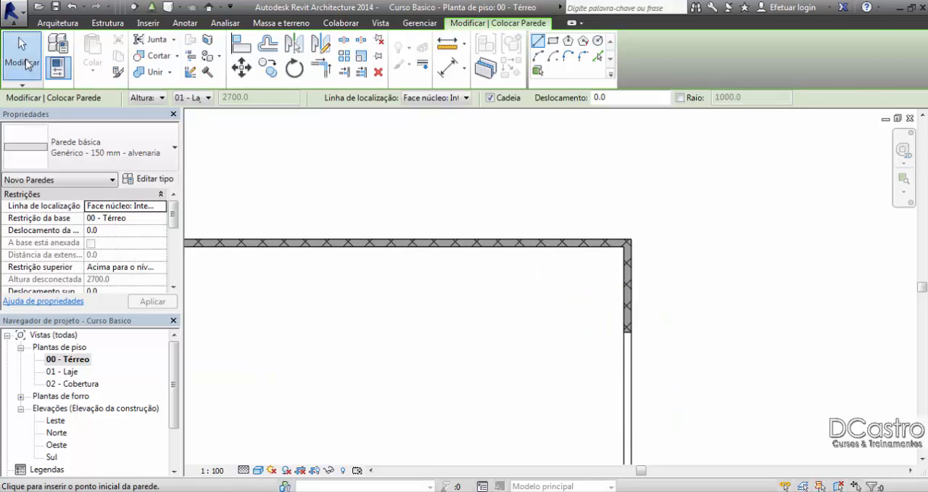
# Step: Delete the vertical and horizontal test walls while keeping the detail lines beneath them
pyautogui.click(26, 64)
pyautogui.click(630, 280)
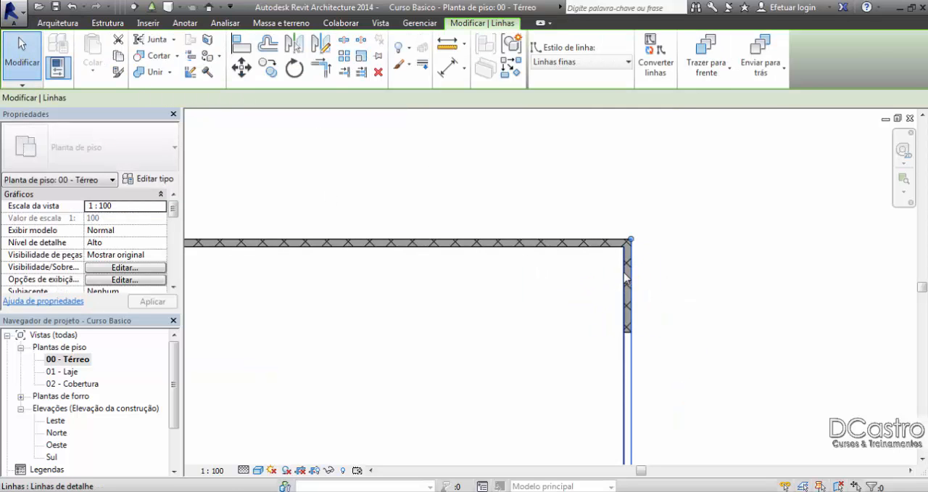
pyautogui.click(667, 235)
pyautogui.scroll(4, 628, 253)
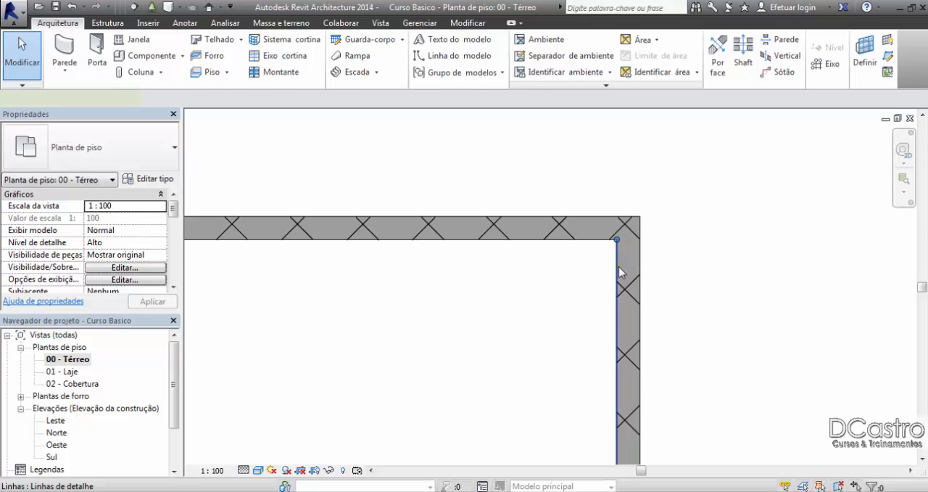
pyautogui.click(618, 267)
pyautogui.click(629, 259)
pyautogui.press('Delete')
pyautogui.scroll(-2, 628, 258)
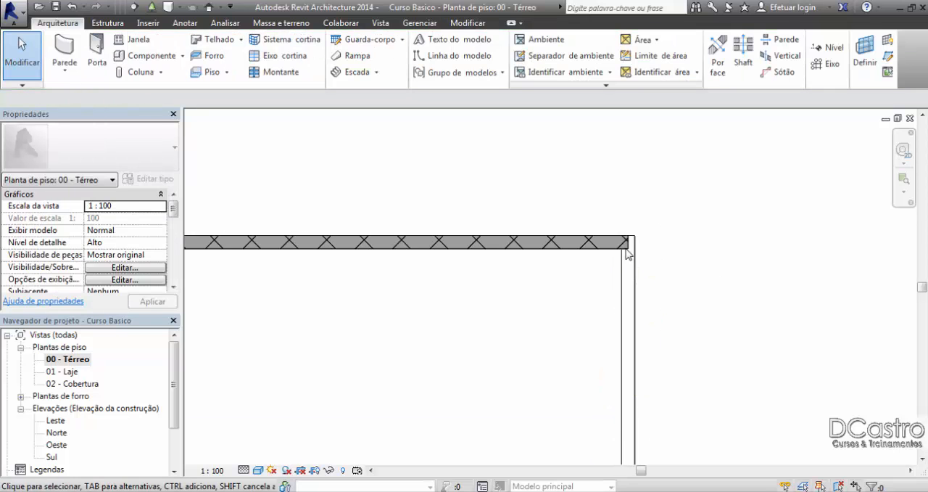
pyautogui.scroll(-2, 619, 188)
# Step: Delete all the double detail lines from the 00 - Térreo floor plan
pyautogui.moveTo(490, 198); pyautogui.dragTo(516, 212, button='middle')
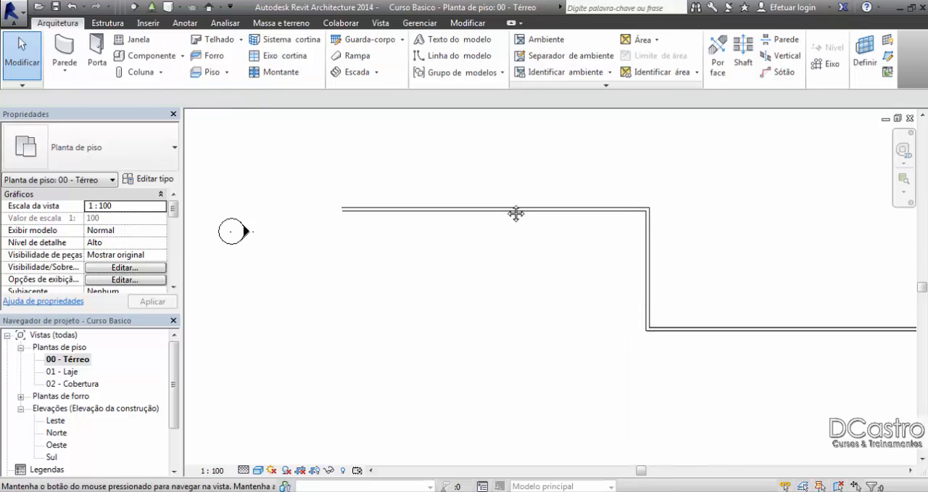
pyautogui.scroll(2, 499, 196)
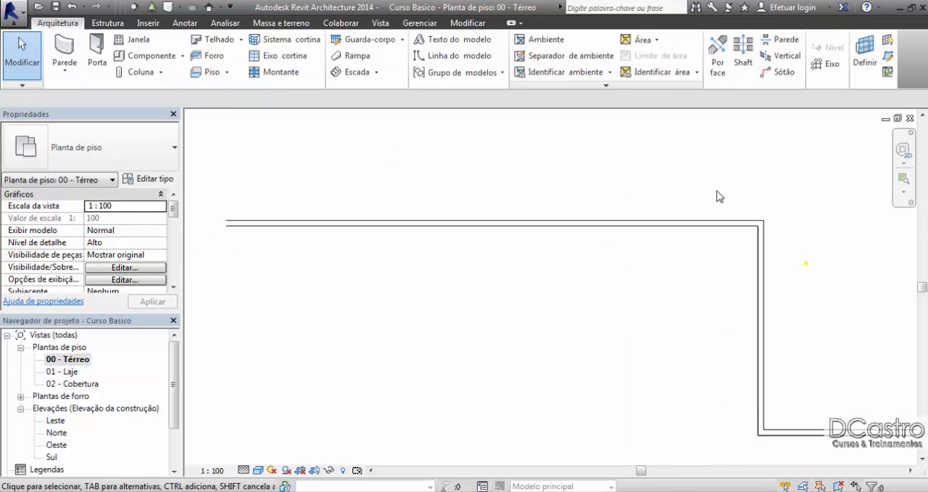
pyautogui.moveTo(718, 200)
pyautogui.mouseDown()
pyautogui.moveTo(799, 296)
pyautogui.moveTo(710, 193)
pyautogui.mouseUp()
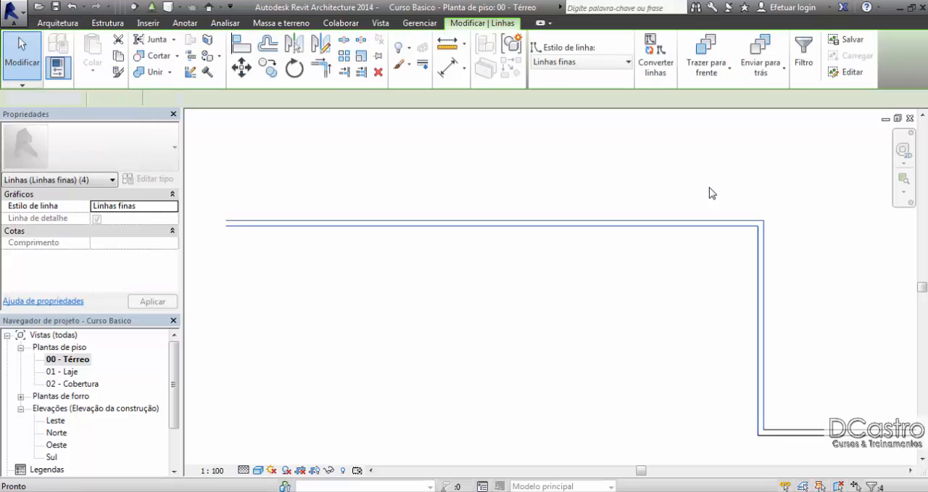
pyautogui.press('Delete')
pyautogui.scroll(-2, 712, 245)
pyautogui.moveTo(659, 346); pyautogui.dragTo(548, 211)
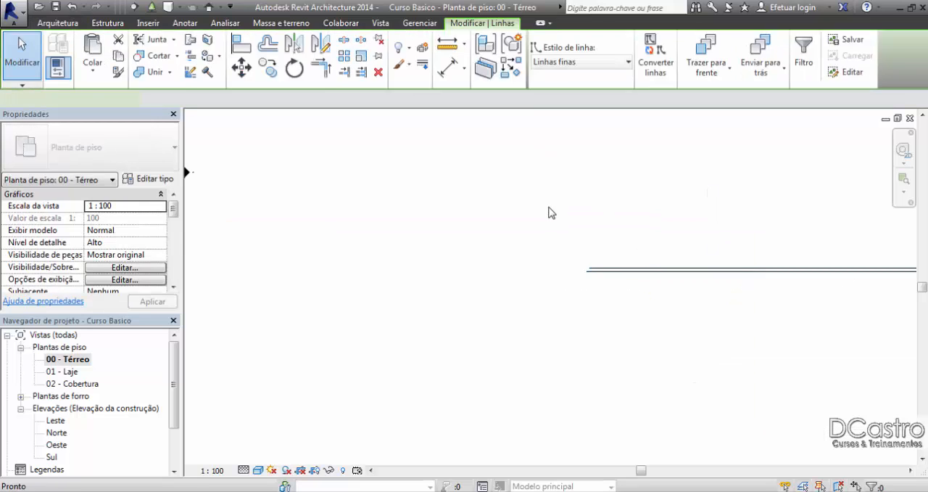
pyautogui.press('Delete')
pyautogui.scroll(-2, 534, 253)
pyautogui.moveTo(534, 253); pyautogui.dragTo(413, 256, button='middle')
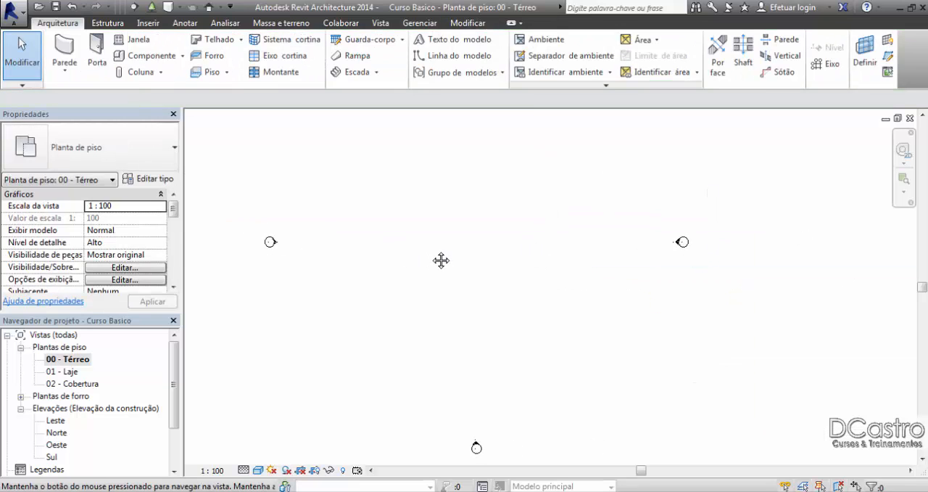
# Step: Start a new Genérico - 150 mm - alvenaria wall and set its location line to Linha central da parede
pyautogui.click(63, 54)
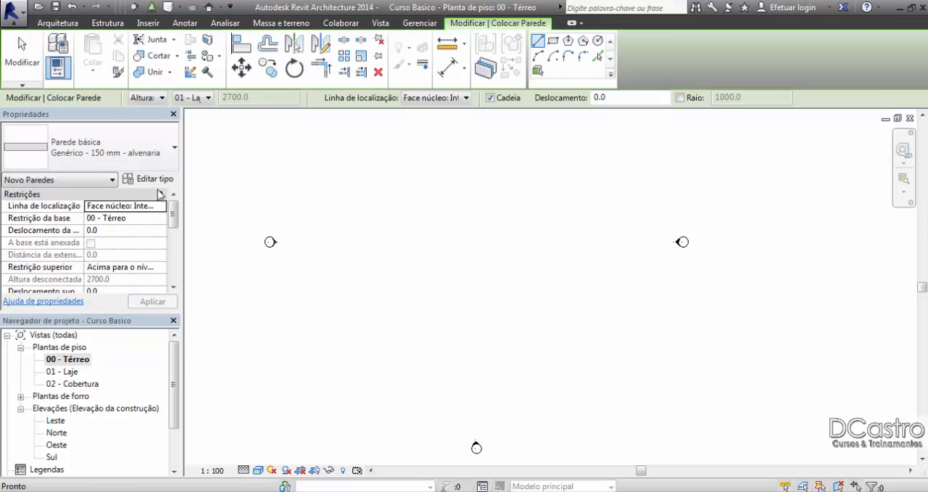
pyautogui.click(138, 179)
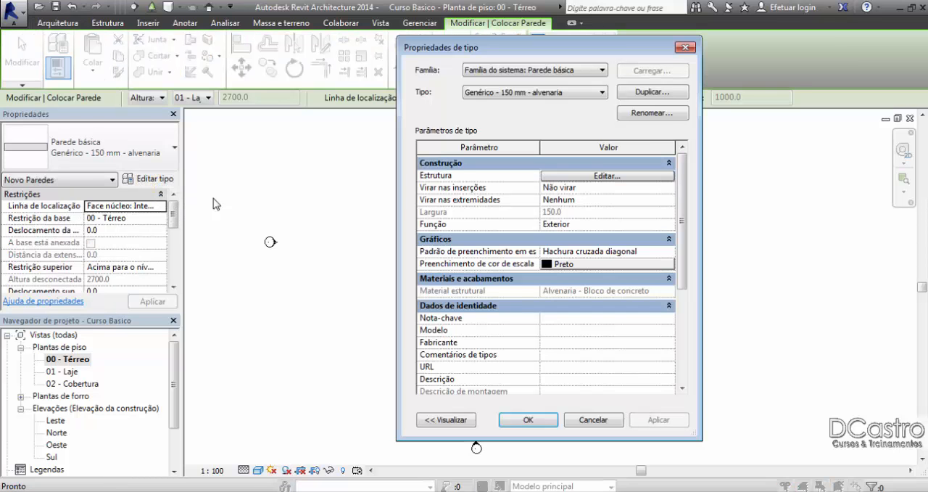
pyautogui.click(692, 47)
pyautogui.click(163, 207)
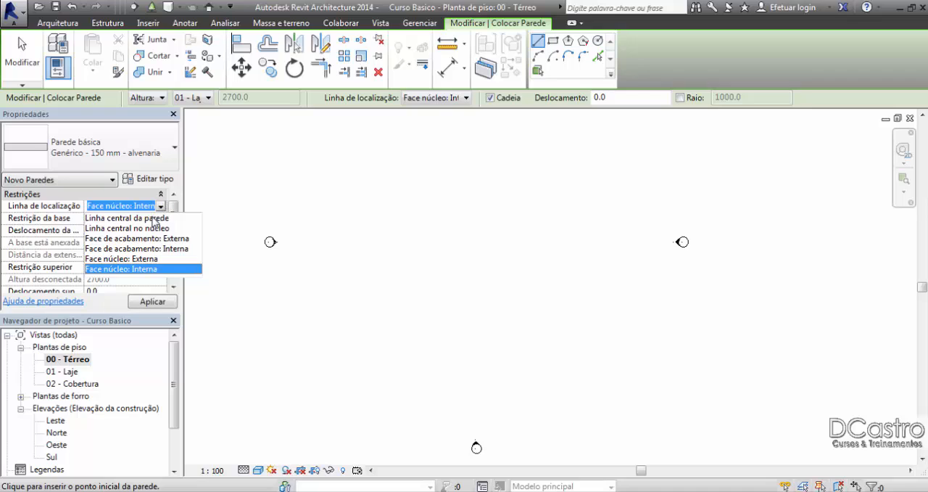
pyautogui.click(151, 218)
# Step: Draw a chained wall 4000 mm horizontally to the right, followed by a 2000 mm segment straight down
pyautogui.moveTo(376, 251)
pyautogui.mouseDown(button='middle')
pyautogui.moveTo(377, 281)
pyautogui.moveTo(371, 229)
pyautogui.moveTo(361, 253)
pyautogui.mouseUp(button='middle')
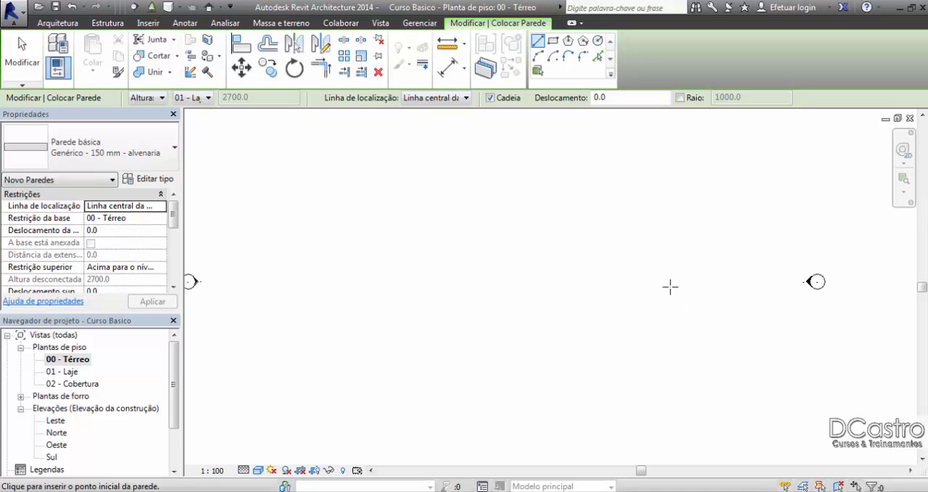
pyautogui.moveTo(467, 233); pyautogui.dragTo(488, 240, button='middle')
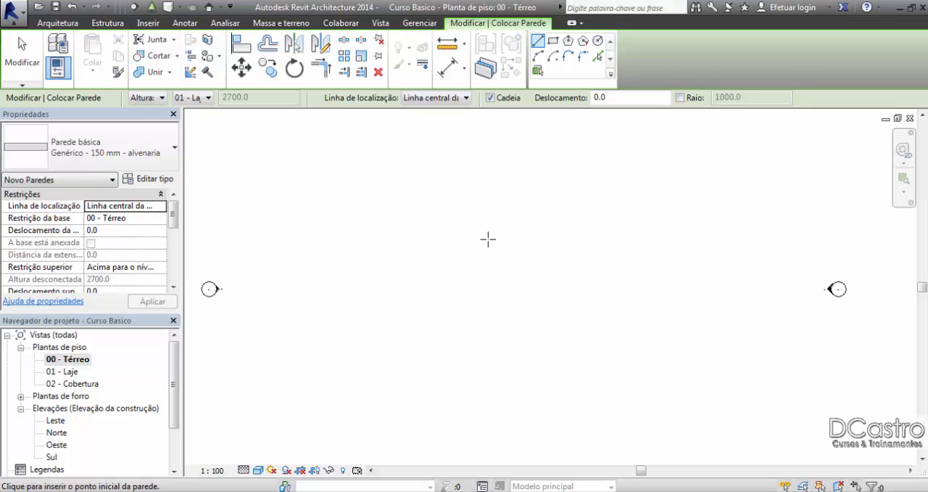
pyautogui.click(382, 236)
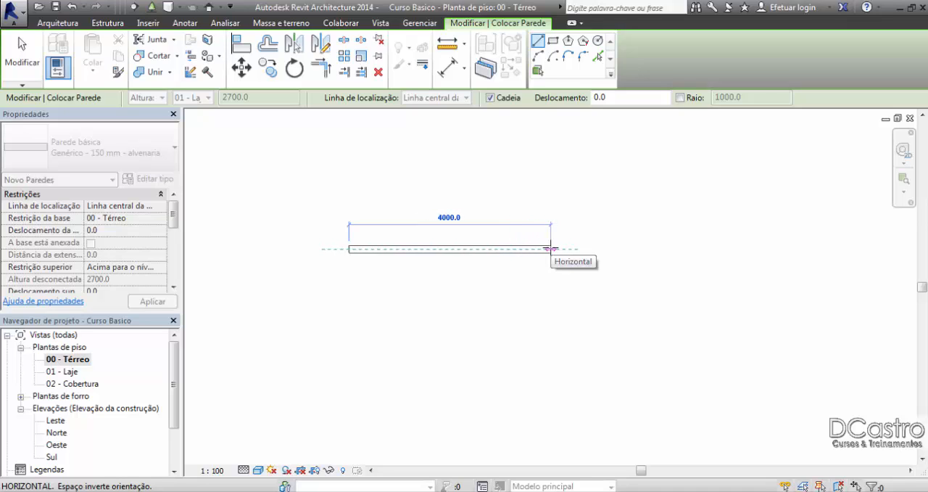
pyautogui.write('40')
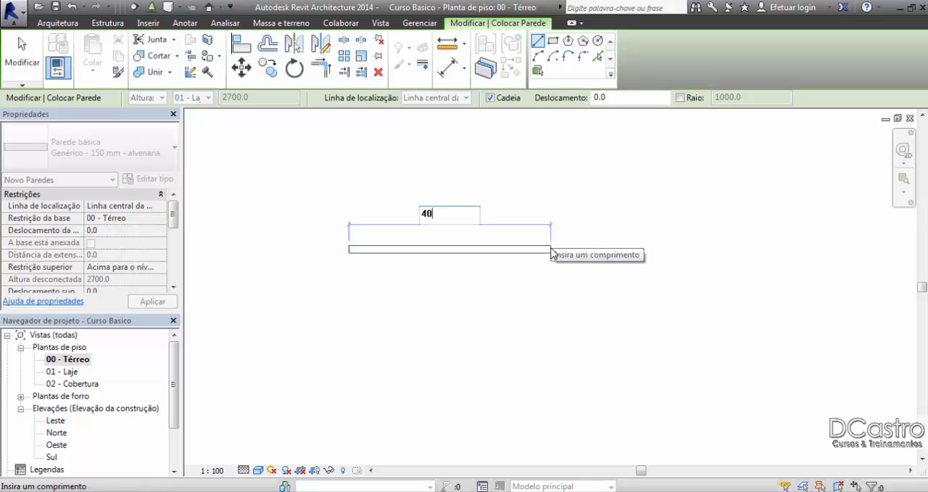
pyautogui.write('00')
pyautogui.press('Return')
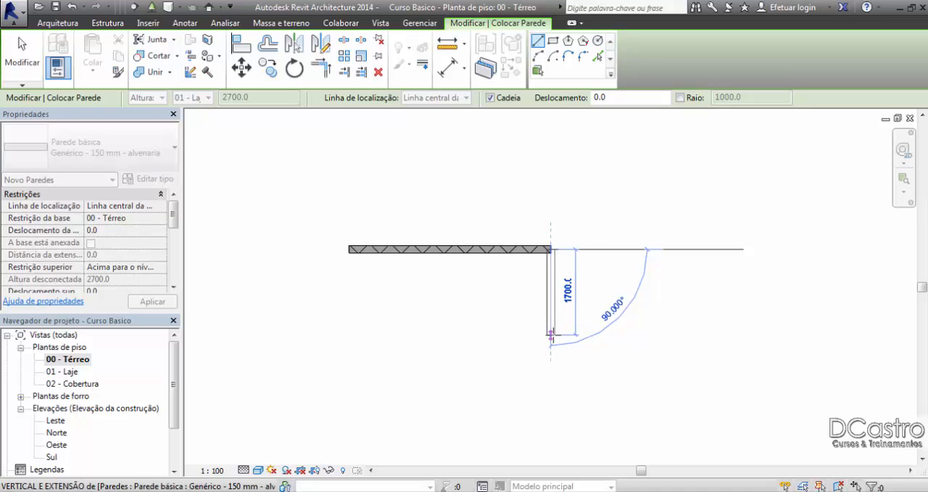
pyautogui.write('2000')
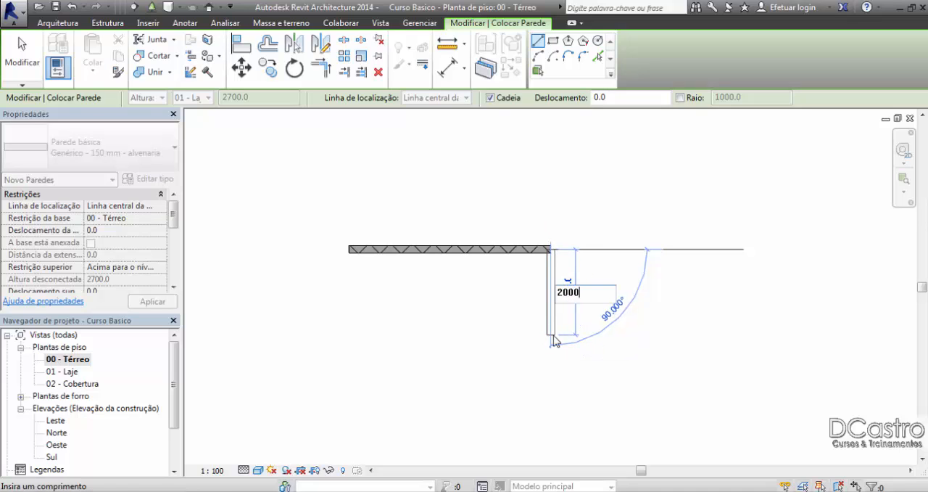
pyautogui.press('Return')
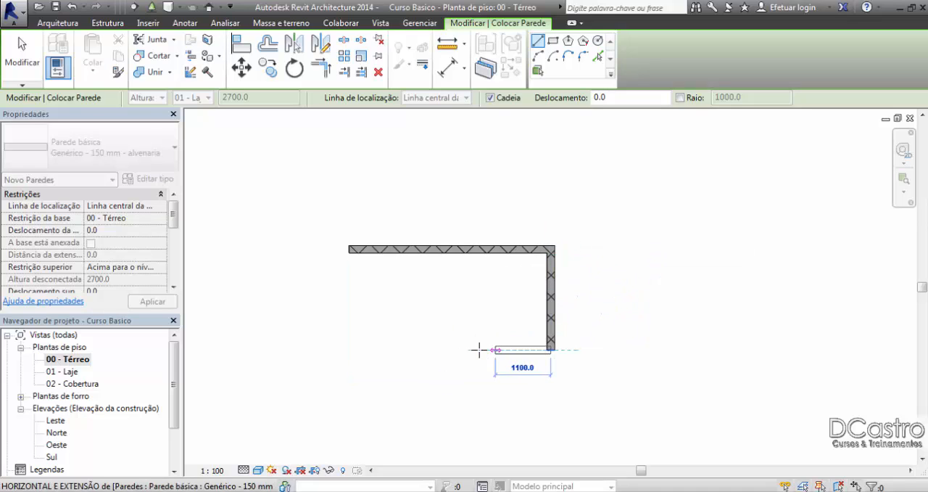
pyautogui.write('400')
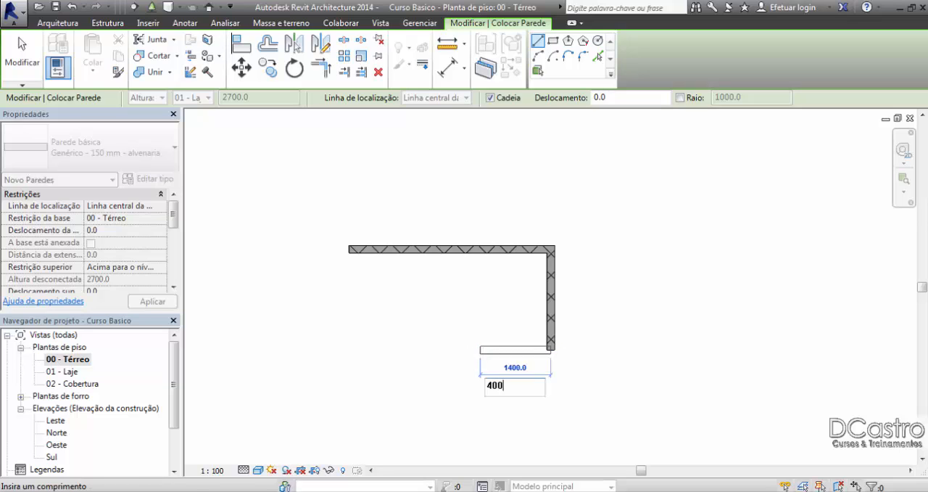
pyautogui.press('Return')
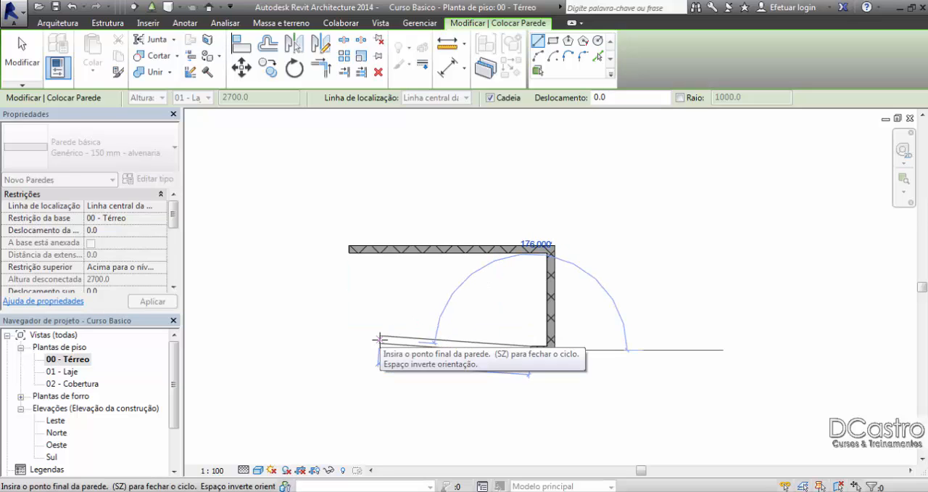
pyautogui.press('Escape')
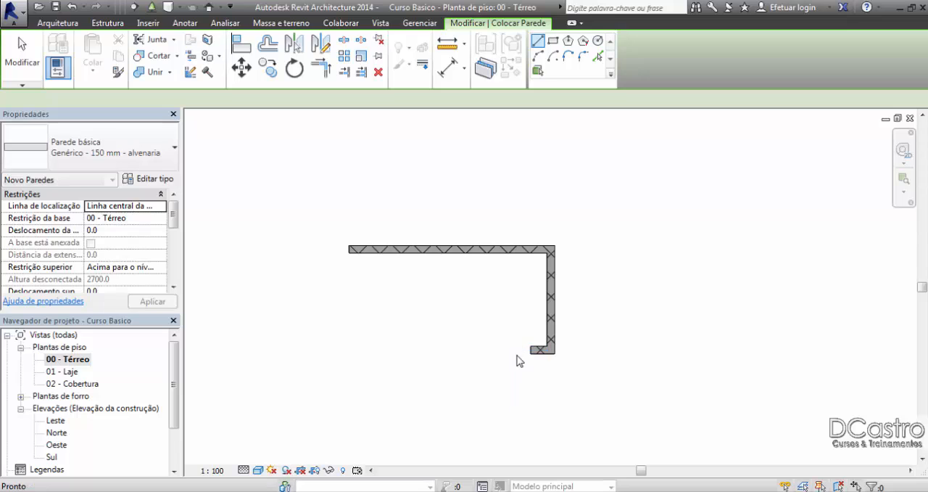
pyautogui.hotkey('ctrl', 'z')
# Step: Close the rectangle with a 4000 mm lower wall from the vertical wall's lower end and a left wall up to the starting corner
pyautogui.click(538, 346)
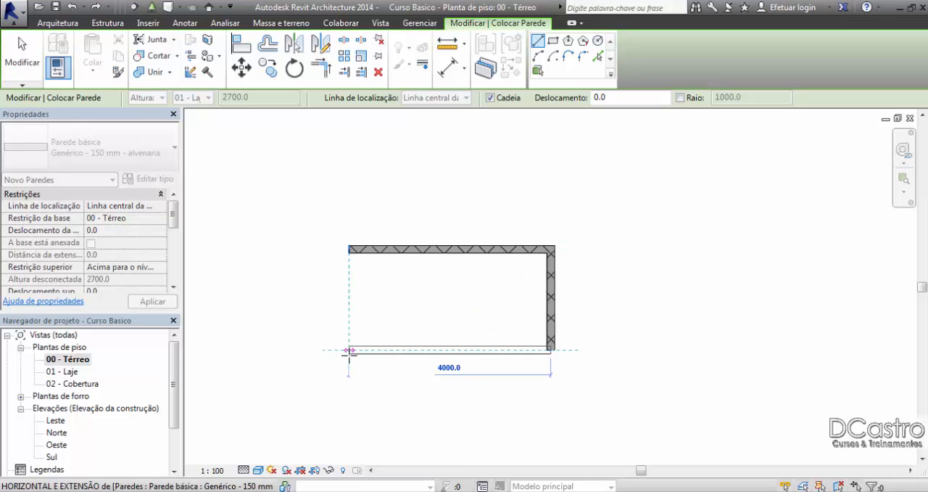
pyautogui.click(349, 351)
pyautogui.click(349, 249)
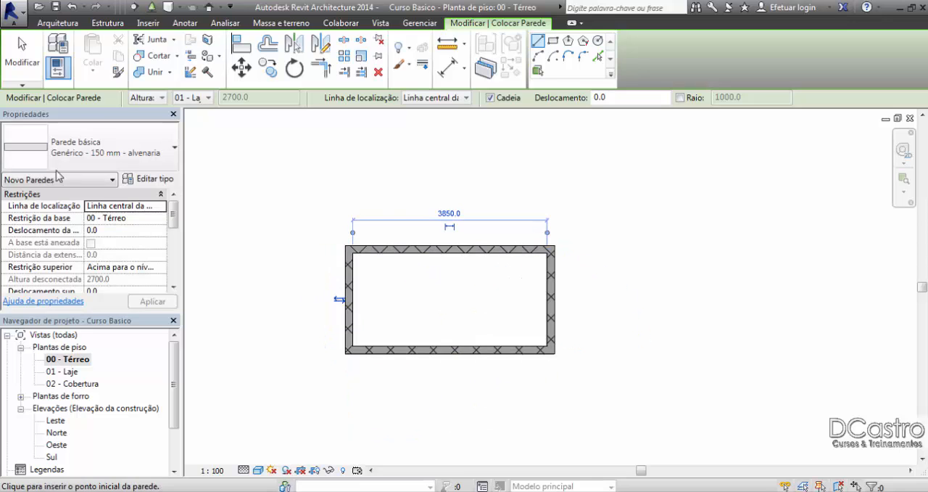
pyautogui.click(22, 57)
# Step: Place an aligned dimension between the centerlines of the upper and lower horizontal walls
pyautogui.scroll(2, 482, 304)
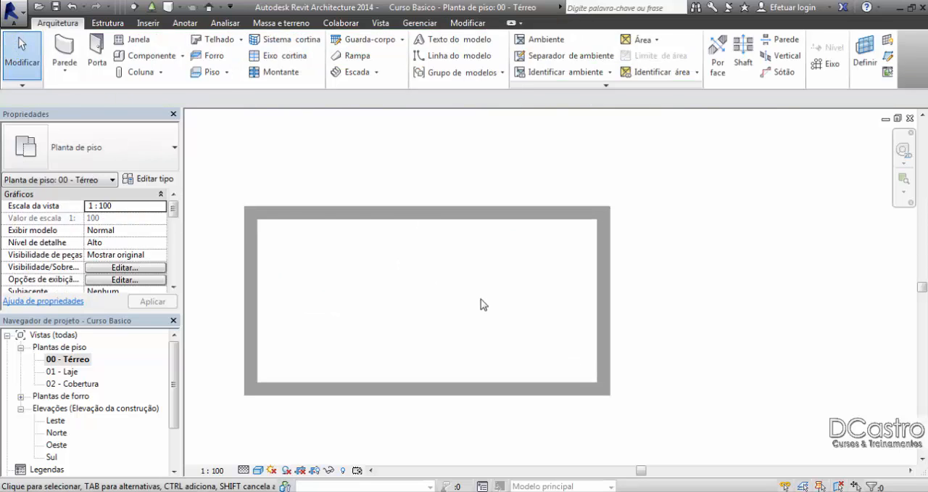
pyautogui.moveTo(482, 303)
pyautogui.mouseDown(button='middle')
pyautogui.moveTo(553, 282)
pyautogui.moveTo(536, 305)
pyautogui.mouseUp(button='middle')
pyautogui.scroll(1, 535, 308)
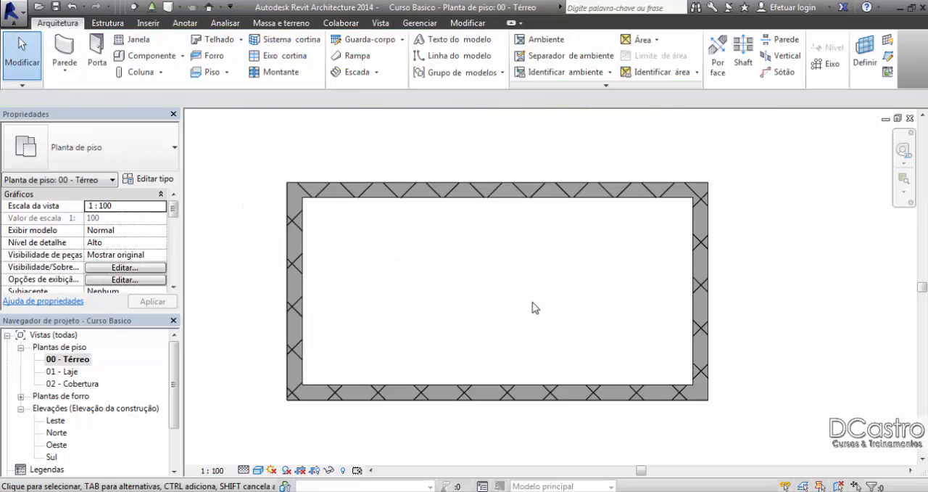
pyautogui.scroll(1, 559, 300)
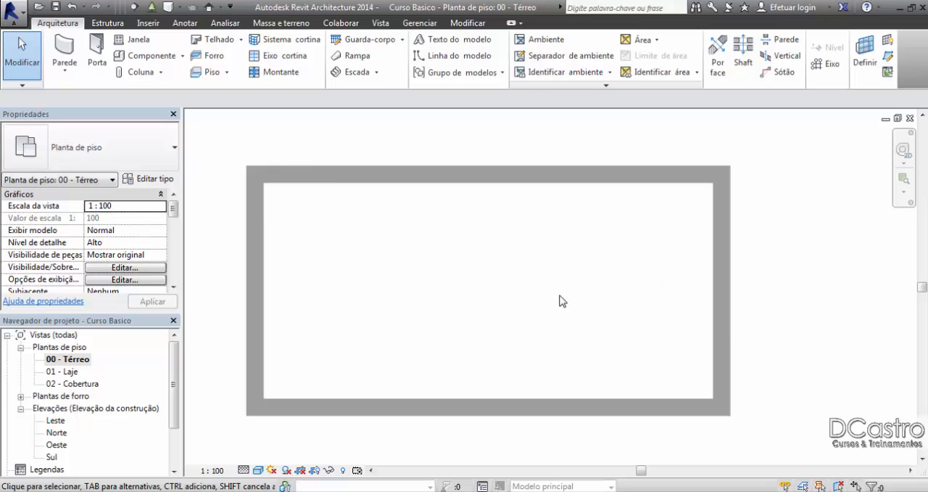
pyautogui.moveTo(559, 300); pyautogui.dragTo(588, 310, button='middle')
pyautogui.scroll(1, 588, 310)
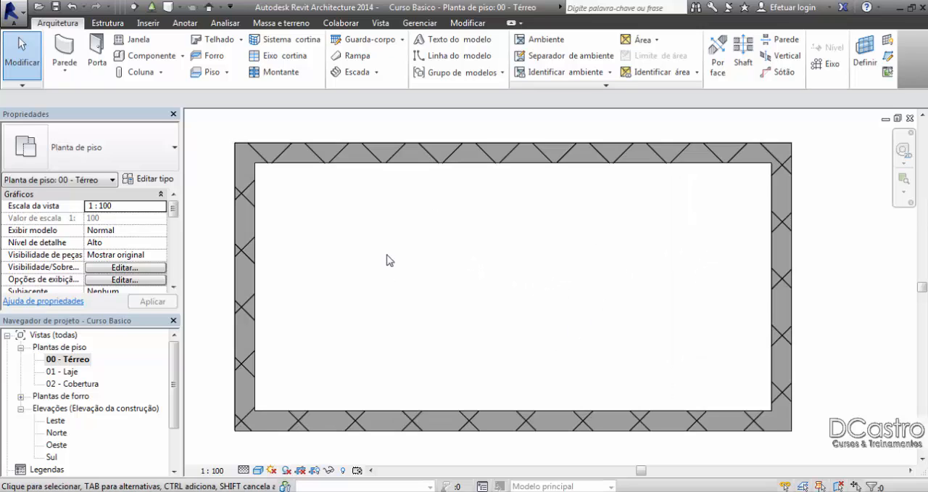
pyautogui.click(460, 27)
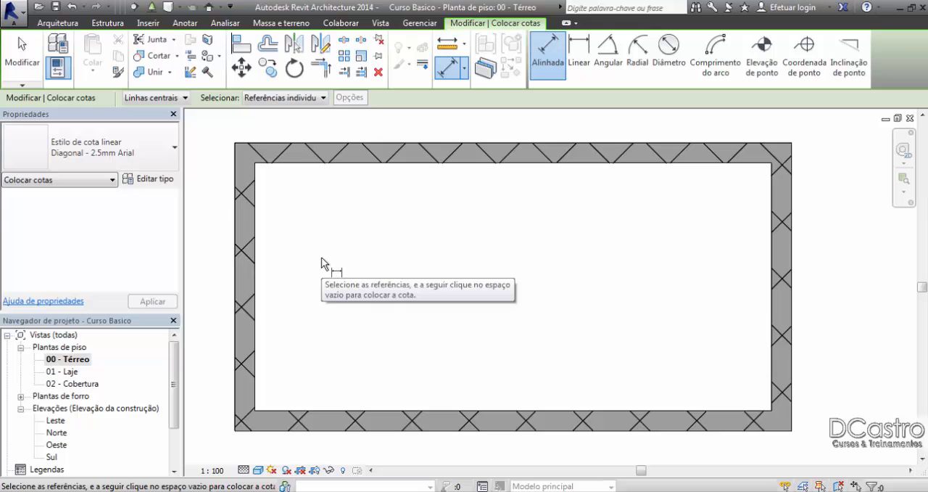
pyautogui.click(270, 154)
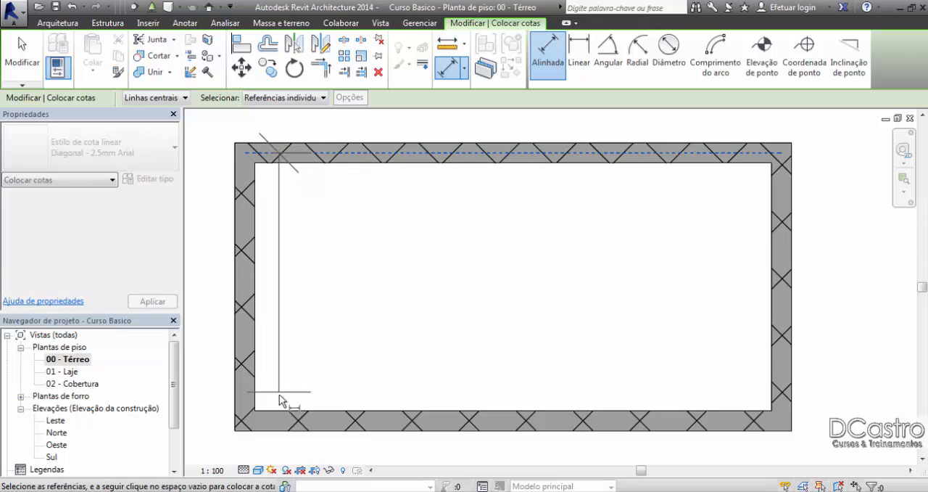
pyautogui.click(281, 421)
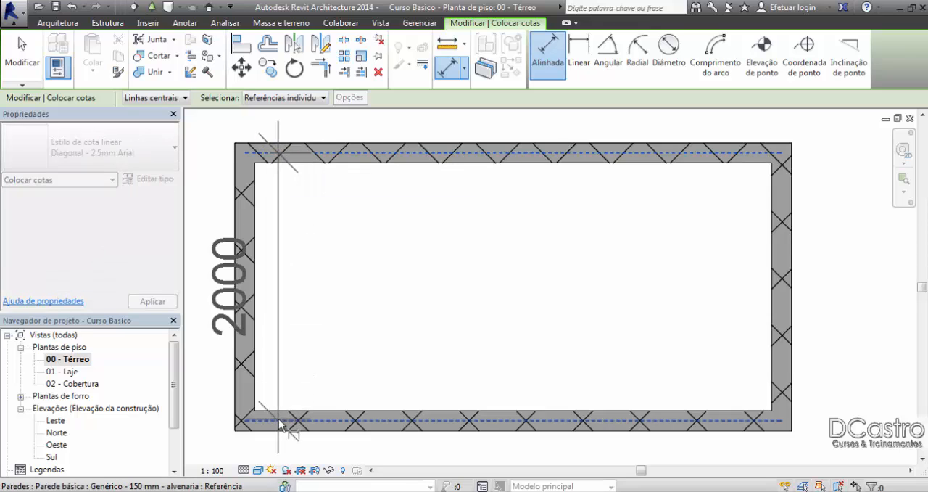
pyautogui.click(293, 376)
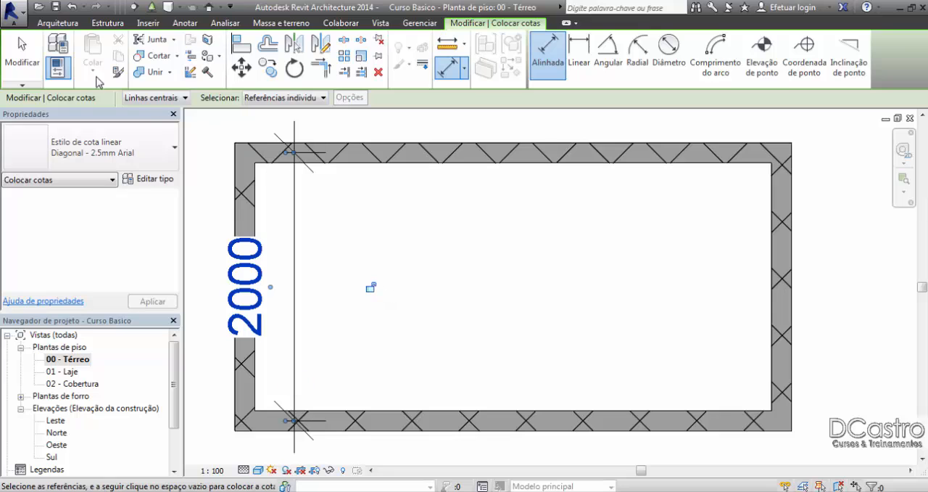
pyautogui.press('Escape')
# Step: Check where the vertical dimension meets the upper wall's centerline, and delete that dimension
pyautogui.scroll(5, 289, 152)
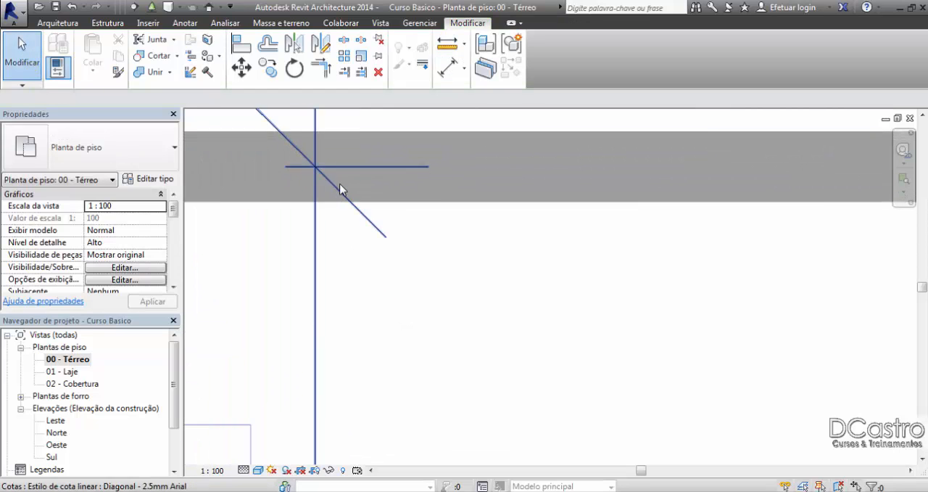
pyautogui.scroll(-4, 344, 168)
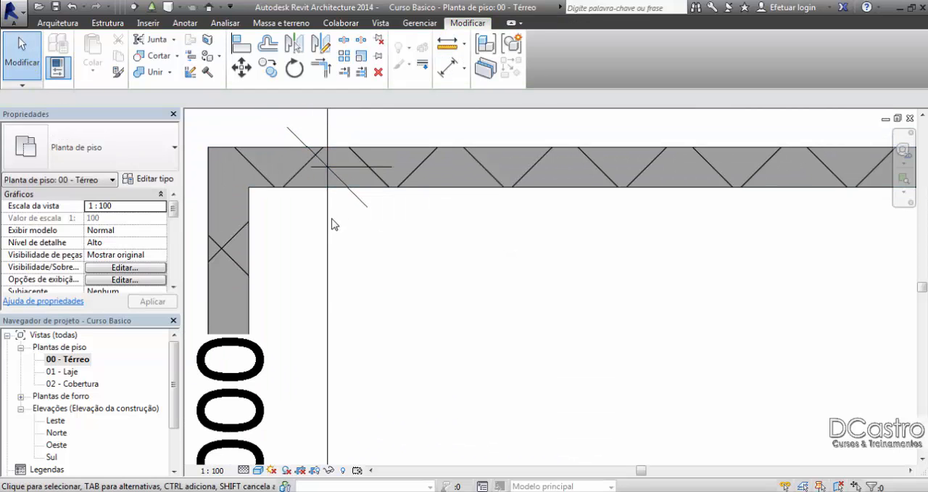
pyautogui.click(330, 220)
pyautogui.press('Delete')
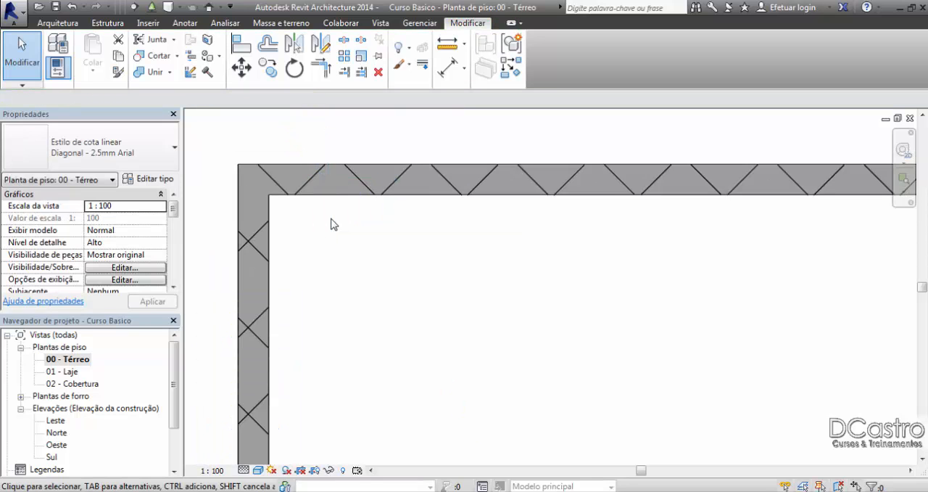
# Step: Place an aligned dimension between the inner faces of the upper and lower walls, using the Faces da parede reference option
pyautogui.scroll(-3, 331, 220)
pyautogui.scroll(3, 419, 258)
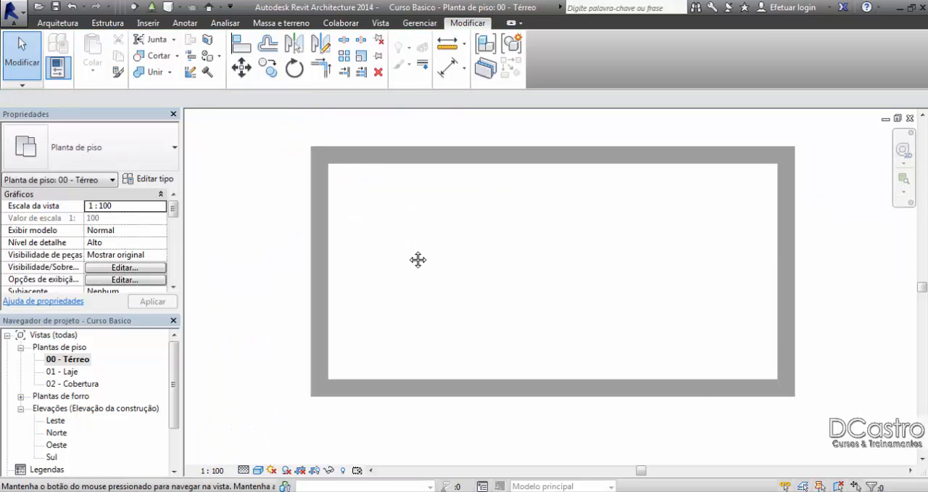
pyautogui.click(444, 69)
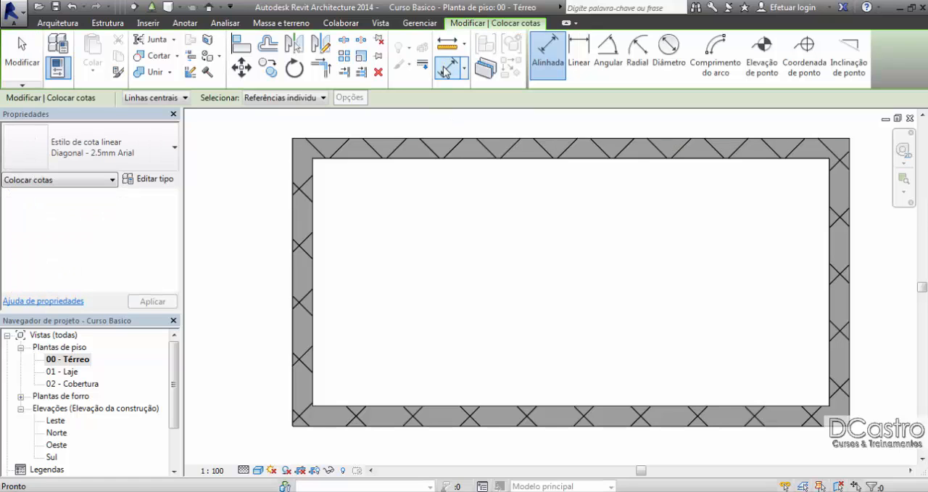
pyautogui.click(171, 97)
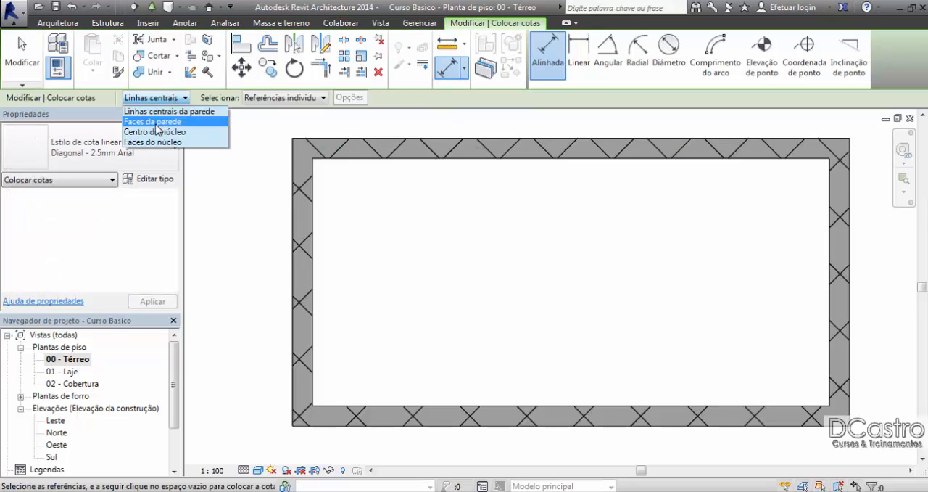
pyautogui.click(163, 121)
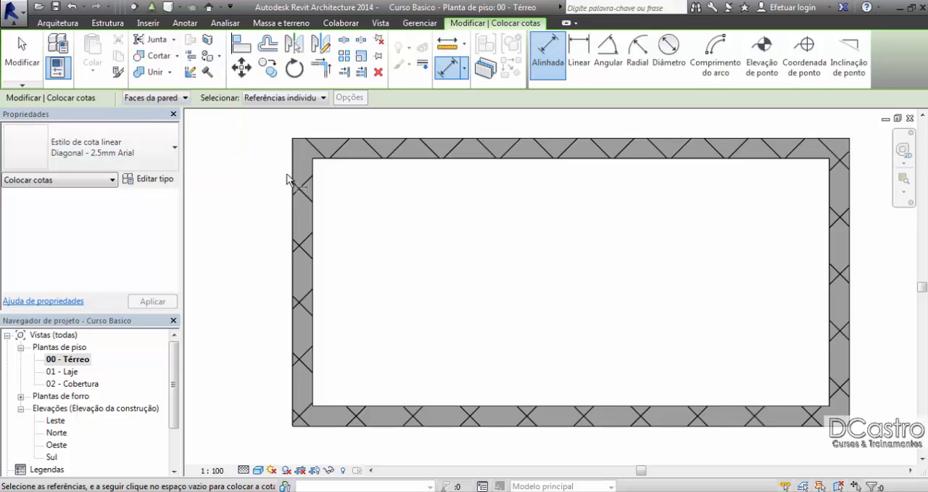
pyautogui.click(341, 159)
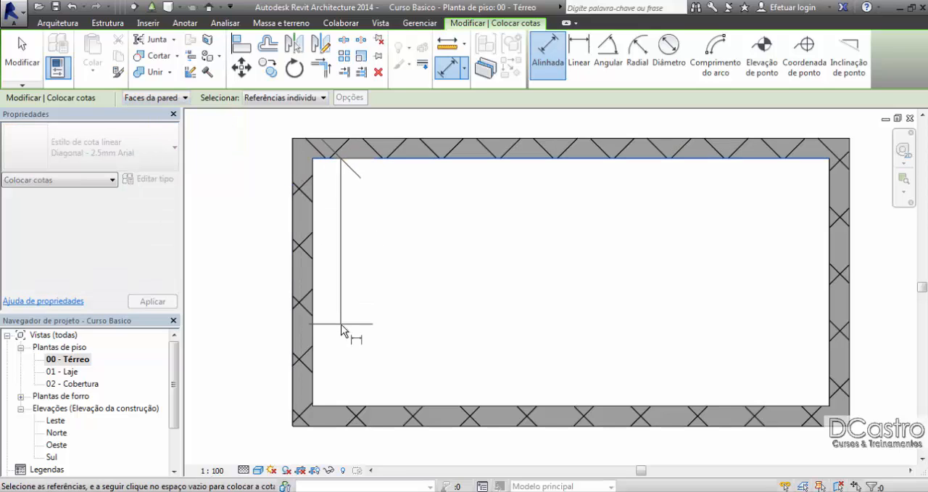
pyautogui.click(340, 403)
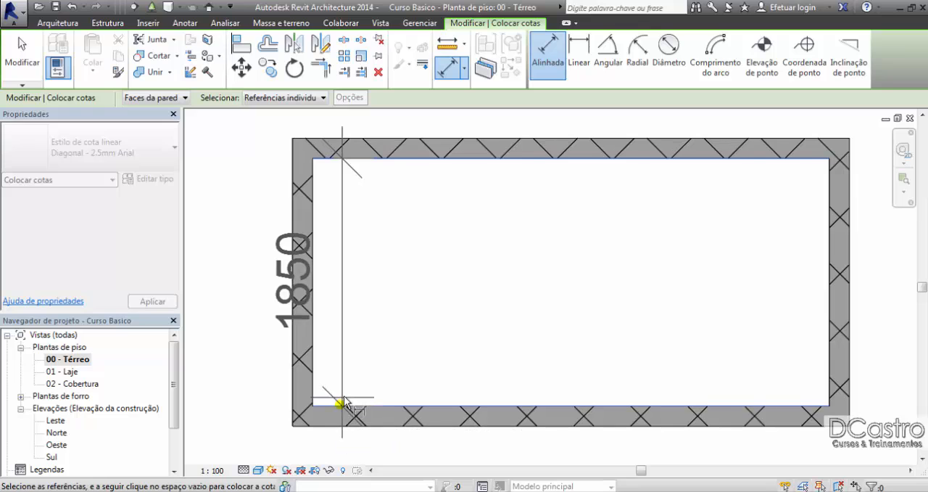
pyautogui.click(383, 377)
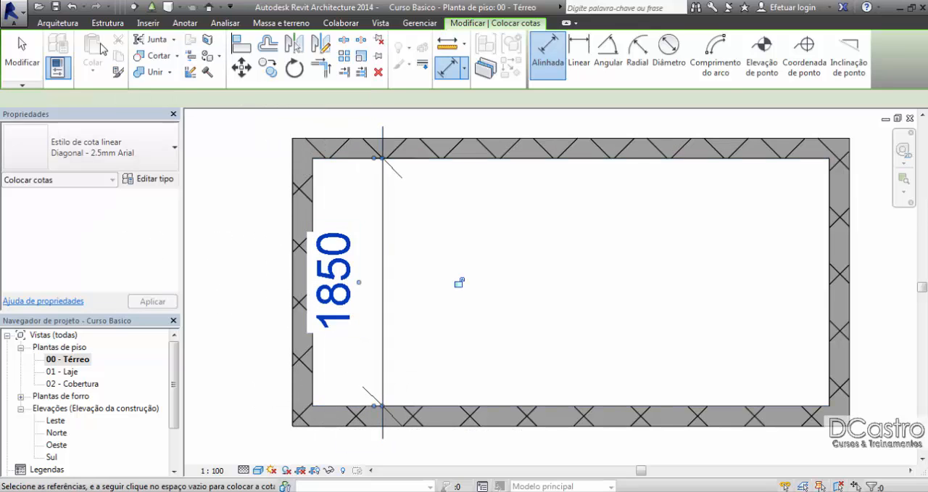
pyautogui.click(22, 55)
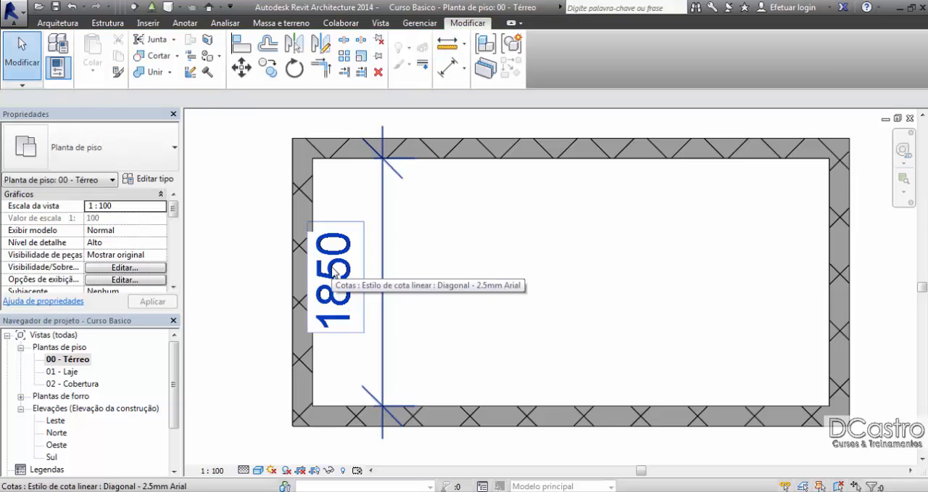
# Step: Place an aligned dimension between the inner faces of the left and right walls, with its line above the upper wall
pyautogui.click(448, 67)
pyautogui.click(313, 192)
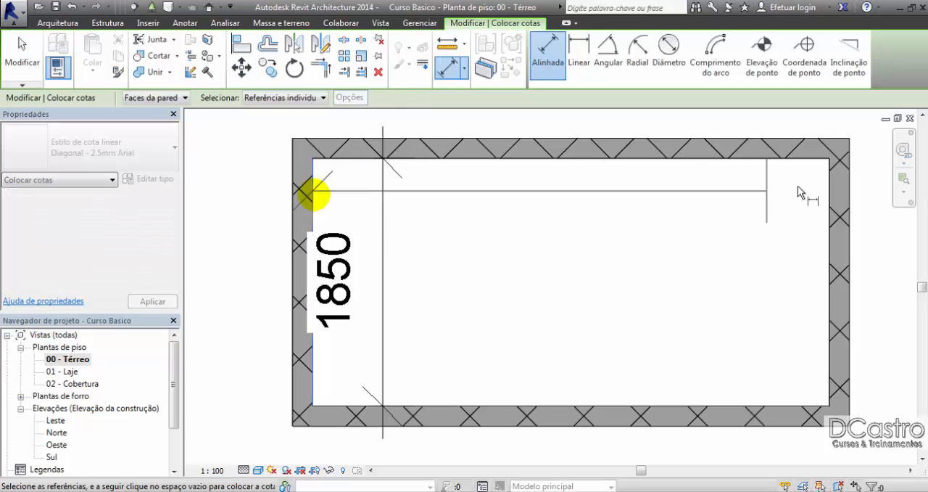
pyautogui.click(829, 185)
pyautogui.moveTo(829, 185); pyautogui.dragTo(819, 211, button='middle')
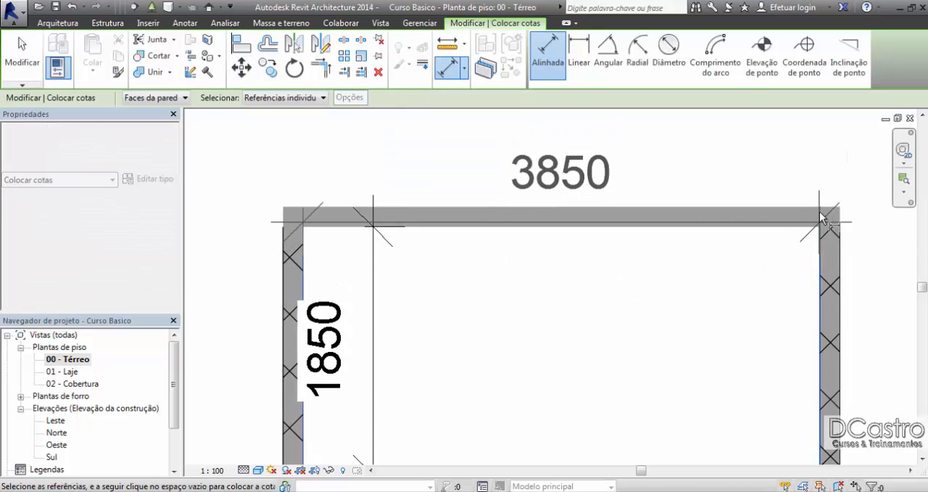
pyautogui.click(821, 193)
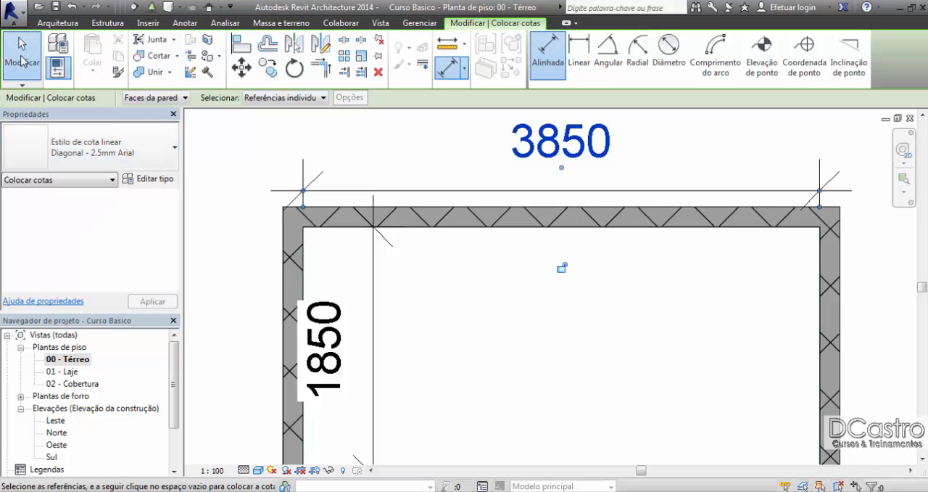
# Step: Delete the horizontal dimension above the upper wall and the vertical dimension inside the rectangle
pyautogui.click(22, 61)
pyautogui.click(569, 151)
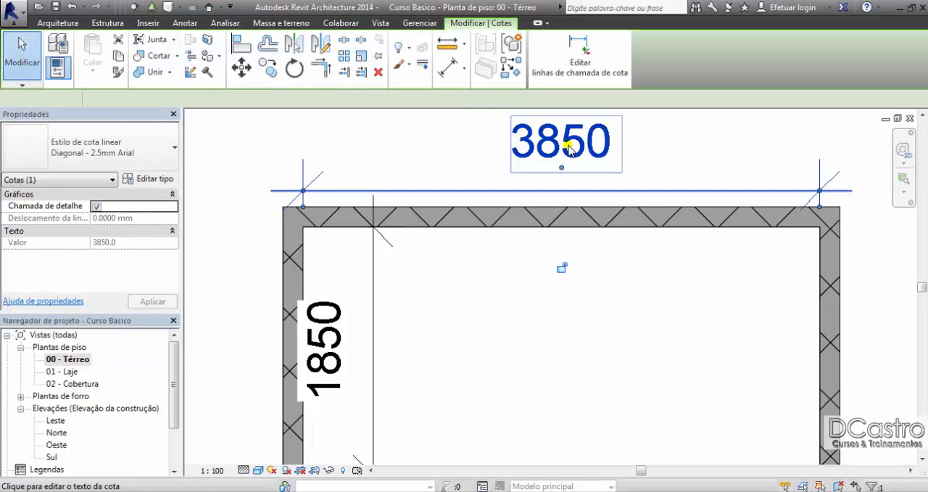
pyautogui.click(374, 279)
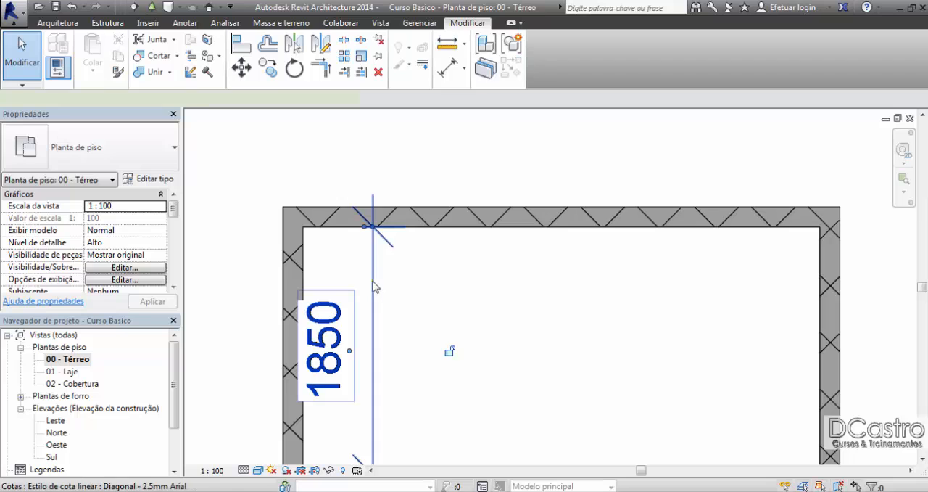
pyautogui.press('Delete')
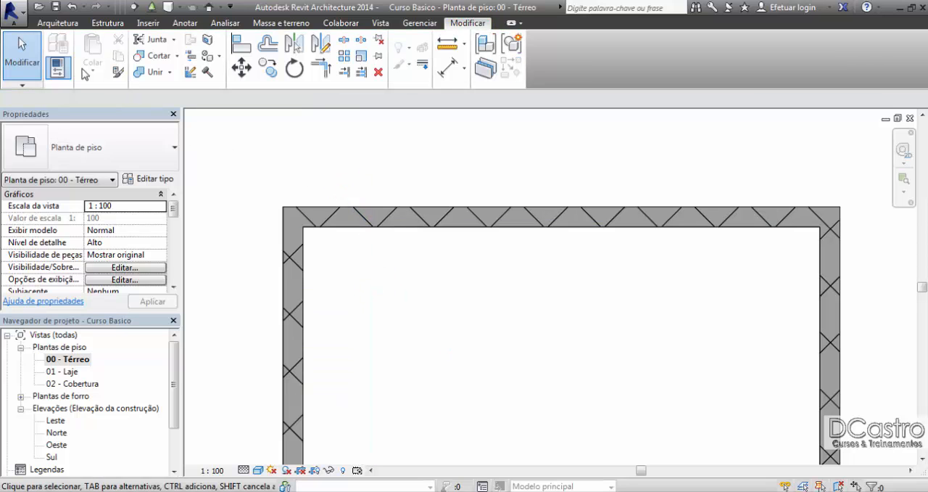
# Step: Preview a horizontal wall above the rectangle using the Linha central da parede location line, and examine how it sits around its centerline
pyautogui.click(58, 22)
pyautogui.click(63, 51)
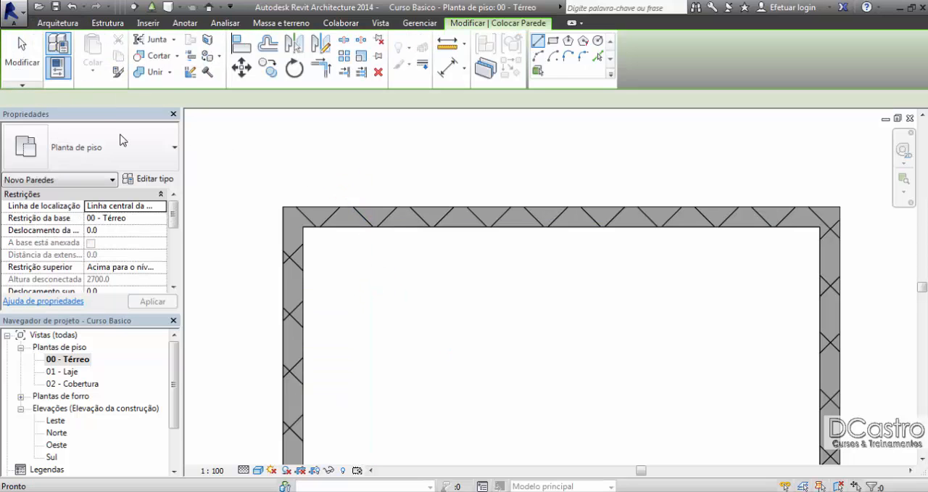
pyautogui.click(161, 207)
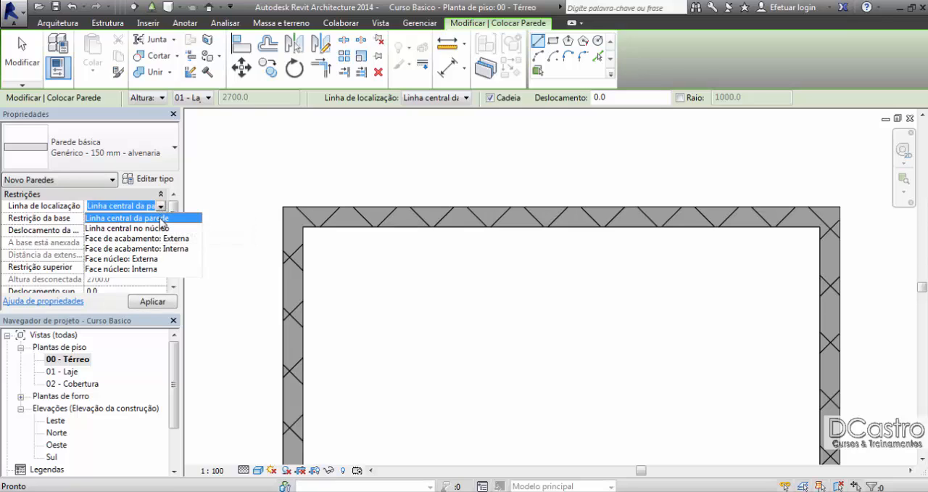
pyautogui.click(161, 218)
pyautogui.moveTo(286, 137); pyautogui.dragTo(267, 267, button='middle')
pyautogui.scroll(-2, 259, 248)
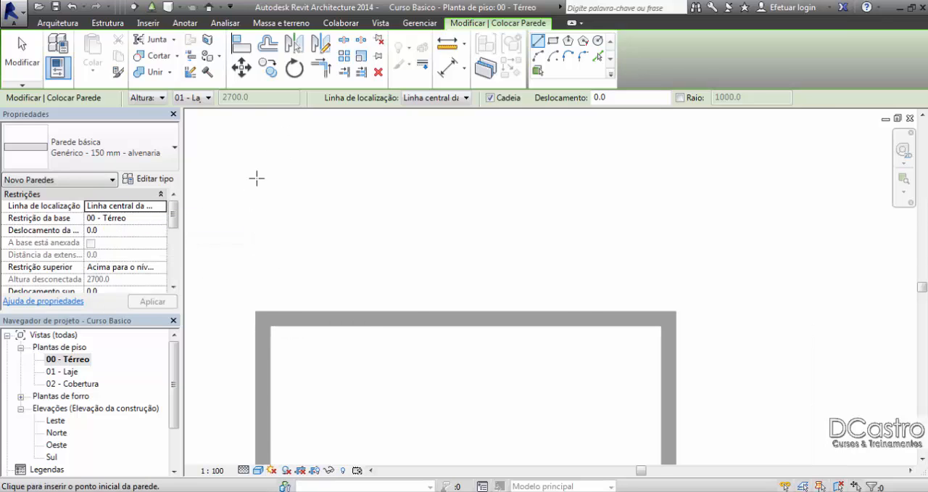
pyautogui.click(256, 178)
pyautogui.scroll(3, 296, 177)
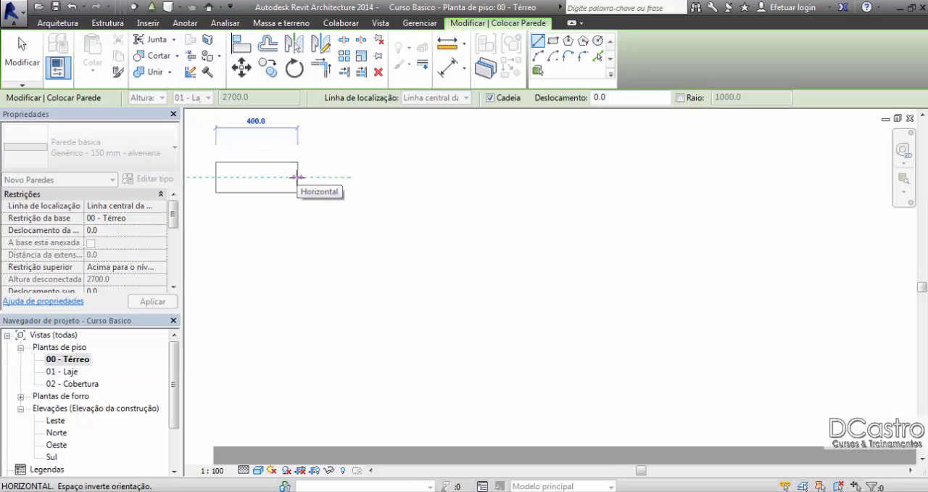
pyautogui.moveTo(298, 176); pyautogui.dragTo(446, 176, button='middle')
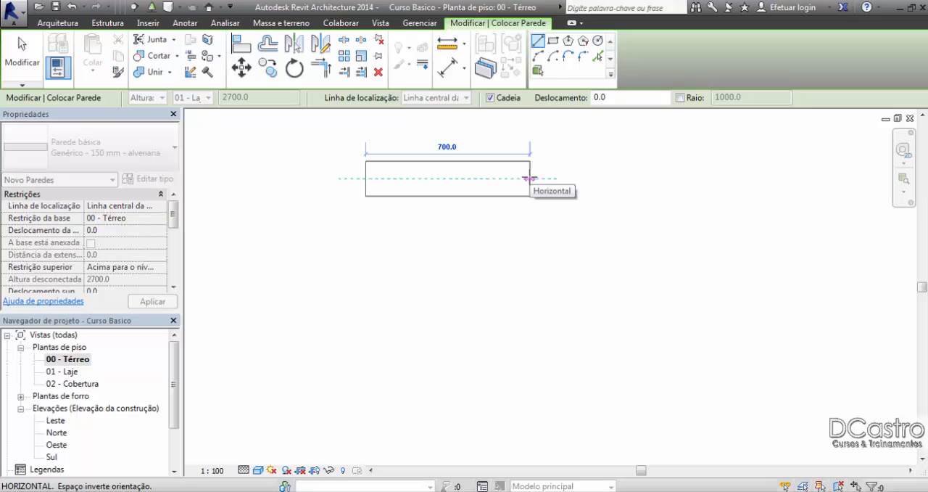
pyautogui.scroll(-3, 530, 178)
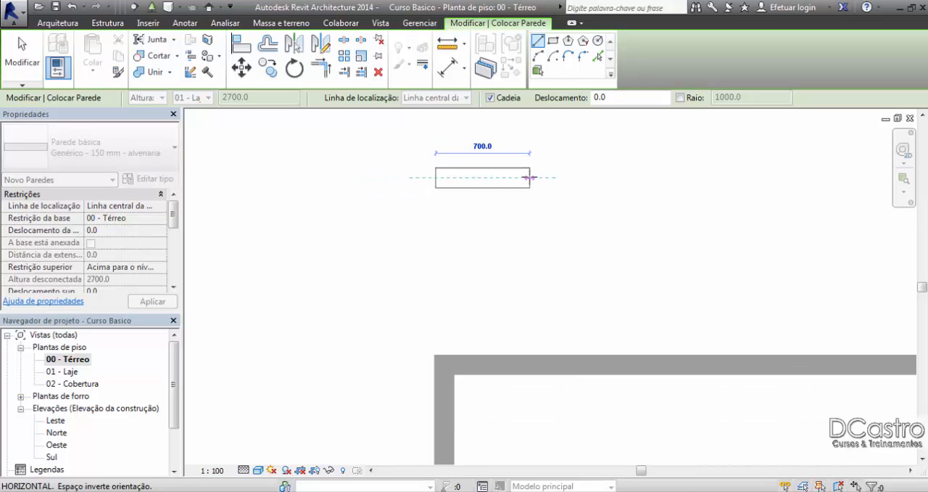
pyautogui.scroll(2, 530, 177)
pyautogui.scroll(-2, 530, 178)
pyautogui.moveTo(529, 177); pyautogui.dragTo(510, 224, button='middle')
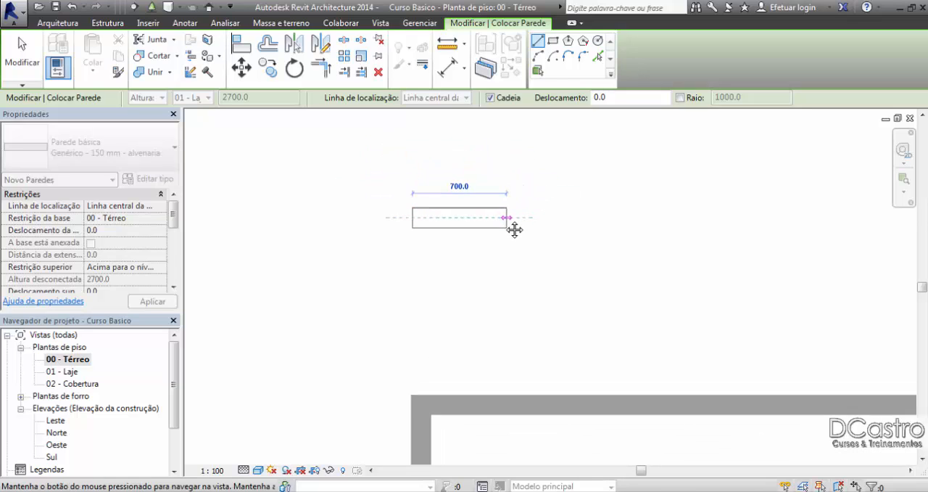
pyautogui.scroll(-2, 505, 219)
# Step: Examine the centerlines of the existing rectangle's walls, and leave the wall command
pyautogui.moveTo(539, 380); pyautogui.dragTo(484, 195, button='middle')
pyautogui.scroll(2, 482, 196)
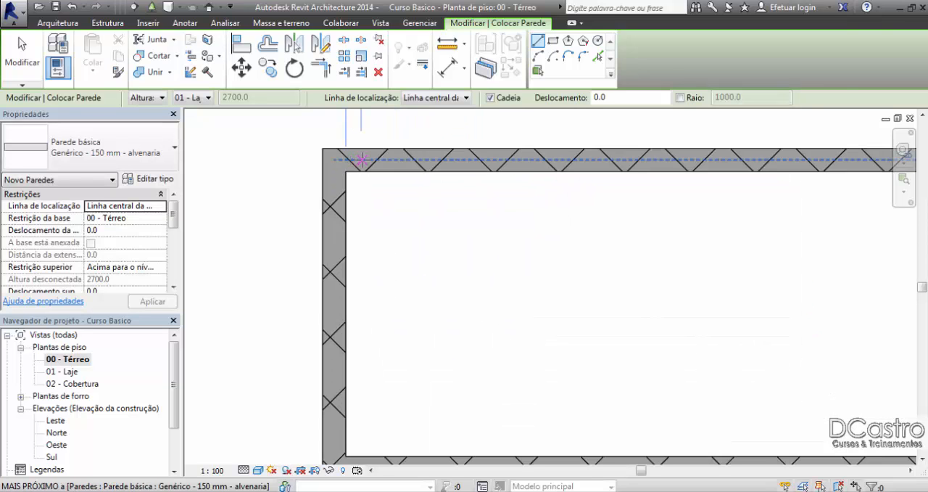
pyautogui.moveTo(414, 279); pyautogui.dragTo(378, 215, button='middle')
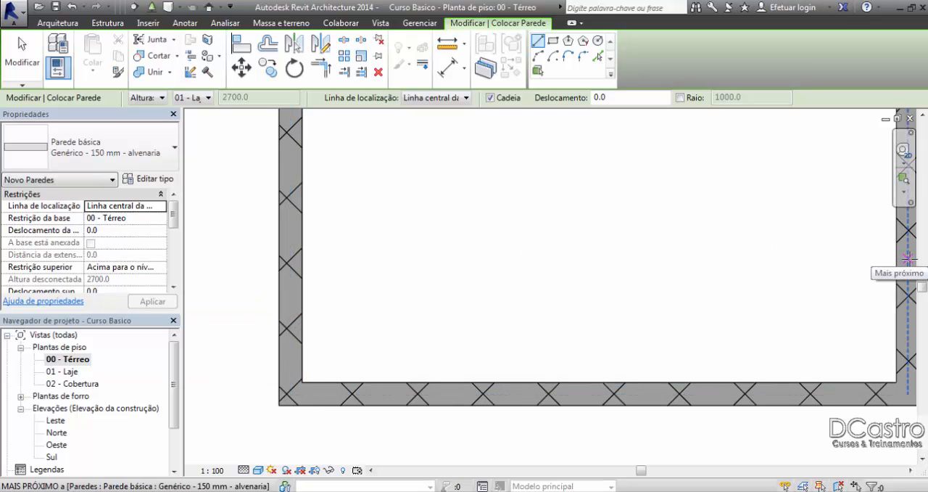
pyautogui.scroll(-3, 626, 358)
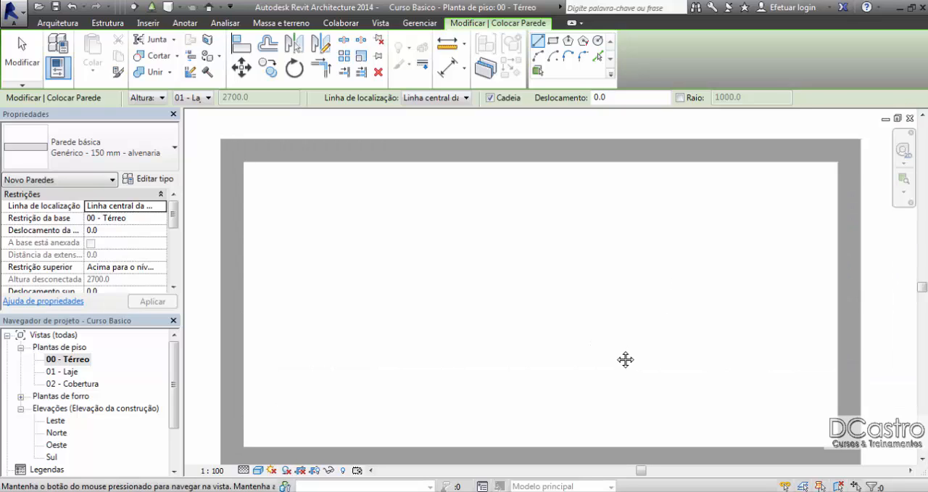
pyautogui.moveTo(624, 358); pyautogui.dragTo(625, 346, button='middle')
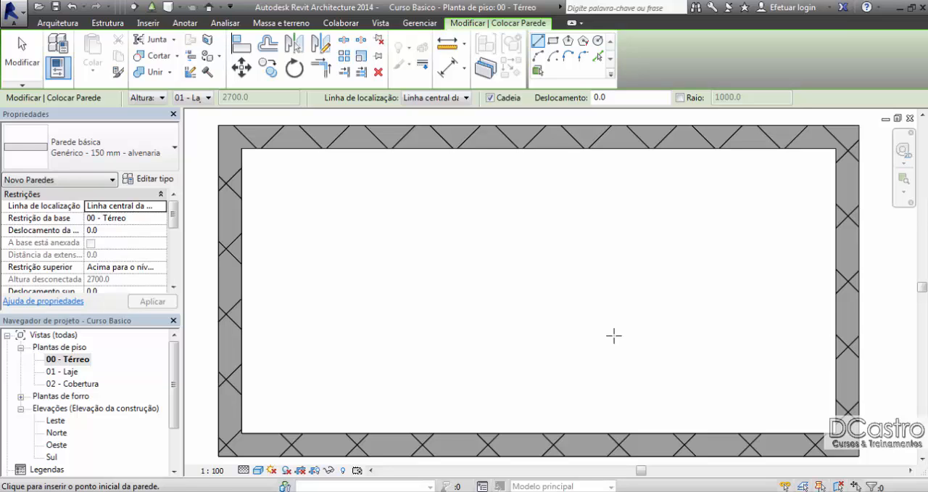
pyautogui.click(25, 63)
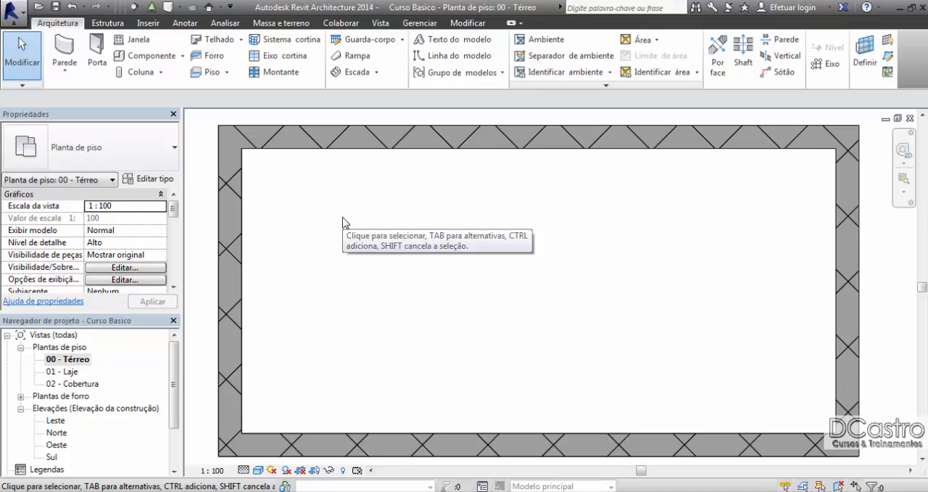
# Step: Delete all four walls of the centerline-drawn rectangle
pyautogui.moveTo(296, 199); pyautogui.dragTo(220, 154)
pyautogui.press('Delete')
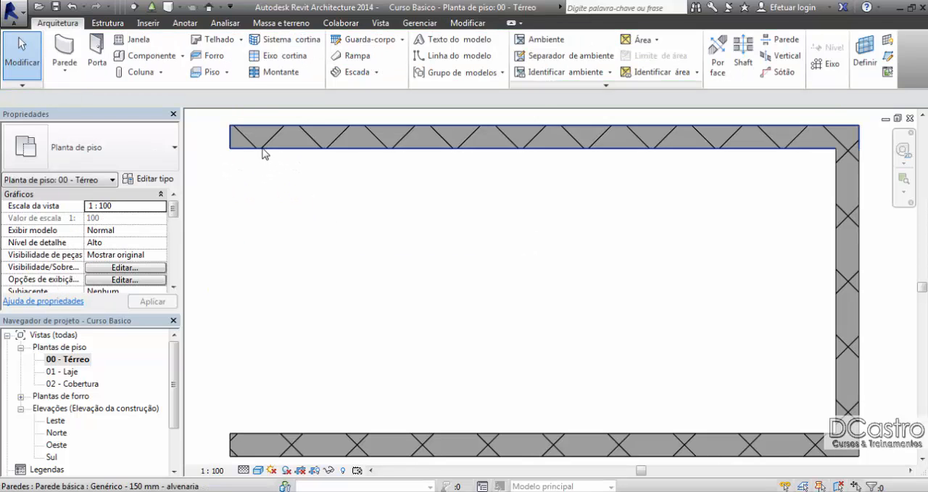
pyautogui.click(261, 145)
pyautogui.press('Delete')
pyautogui.click(856, 227)
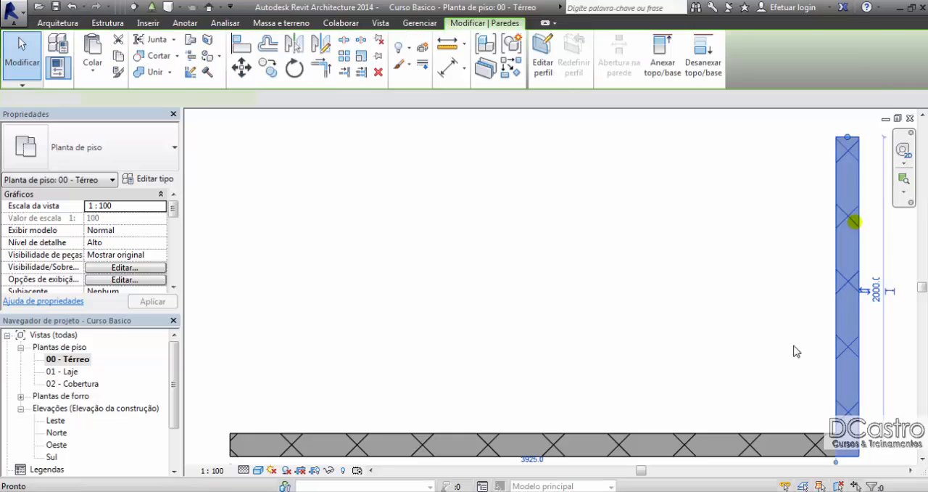
pyautogui.press('Delete')
pyautogui.click(765, 435)
pyautogui.press('Delete')
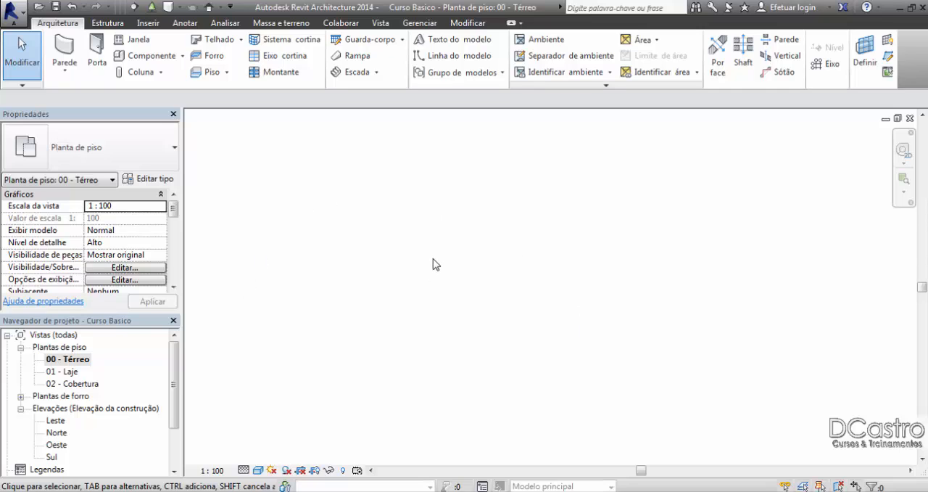
# Step: Start a new wall with its location line set to Face de acabamento: Interna
pyautogui.click(76, 58)
pyautogui.click(161, 206)
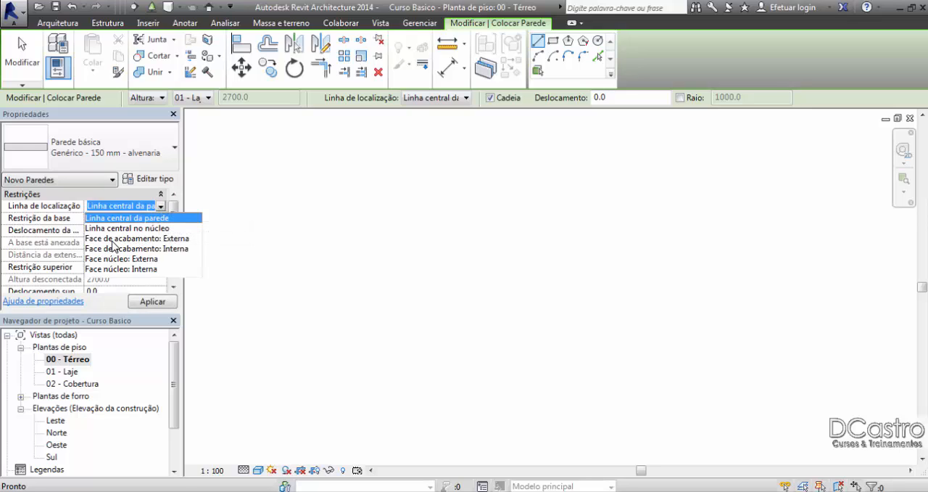
pyautogui.click(113, 239)
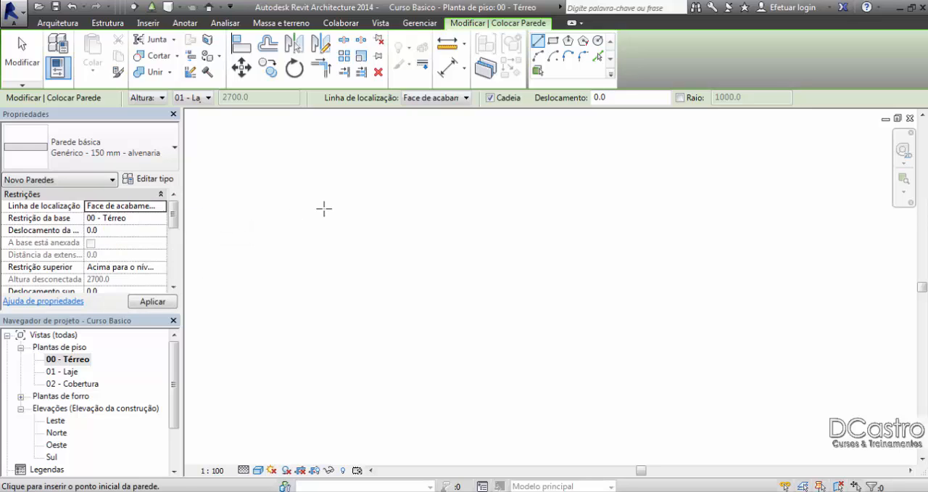
pyautogui.click(161, 208)
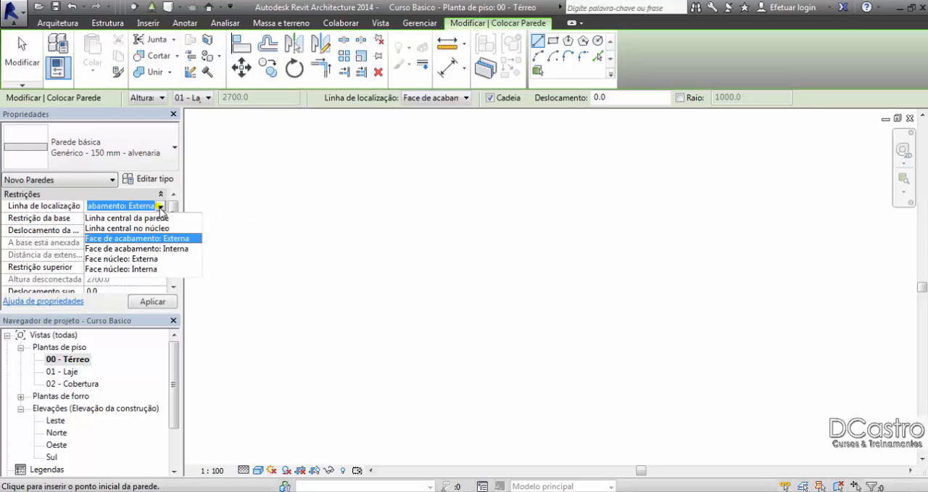
pyautogui.click(173, 249)
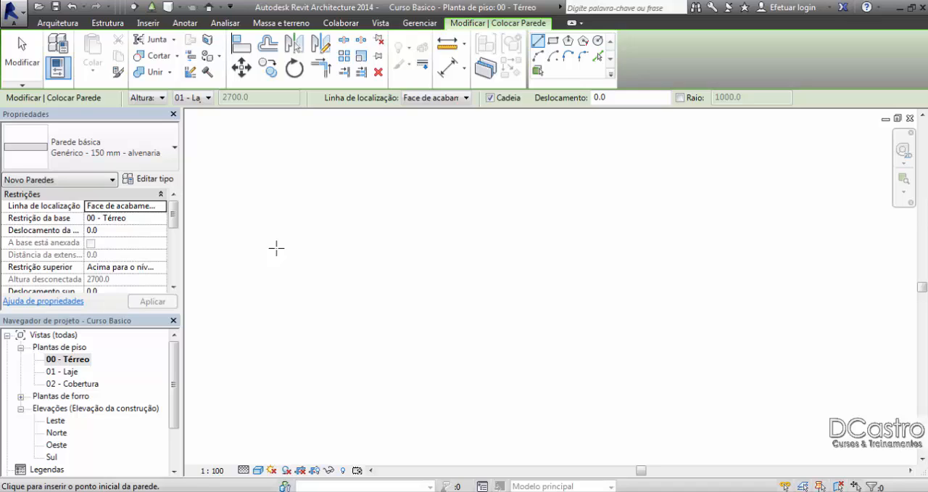
# Step: Draw a 4000 mm horizontal upper wall to the right, continuing with a 2000 mm vertical wall downward from its end
pyautogui.click(276, 248)
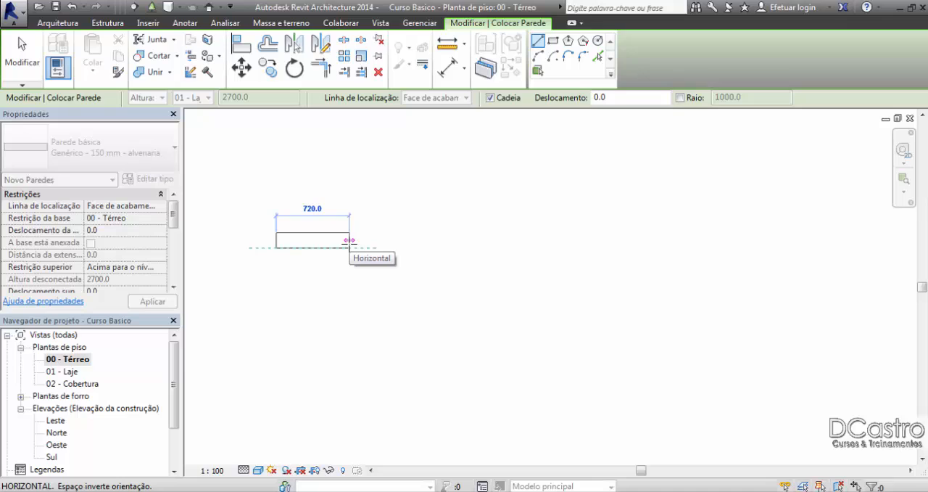
pyautogui.write('4000')
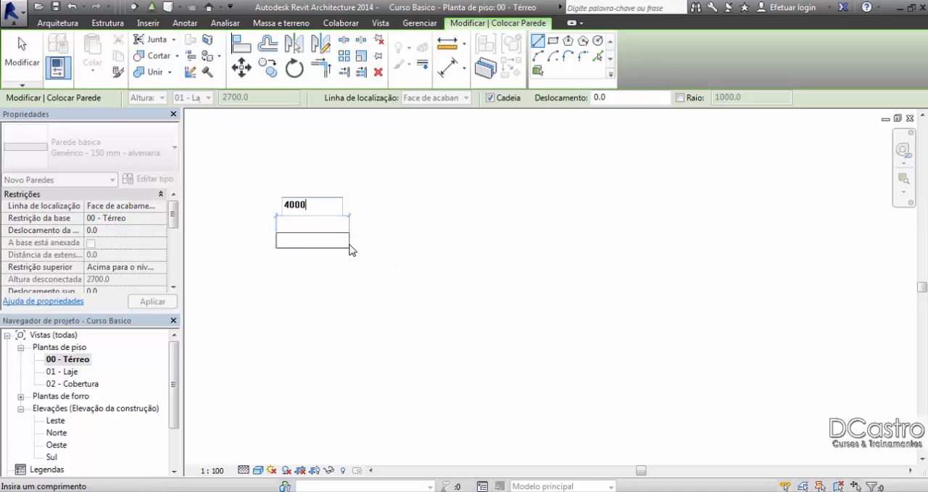
pyautogui.press('Return')
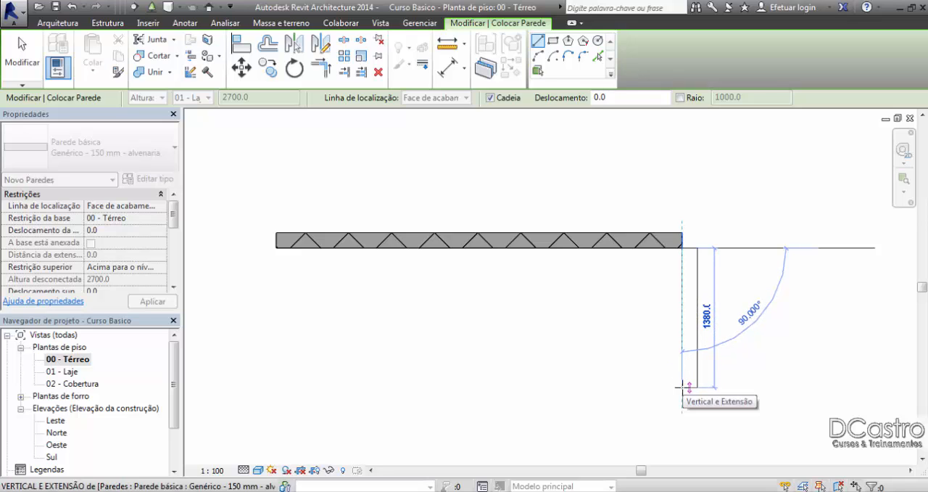
pyautogui.write('2000')
pyautogui.press('Return')
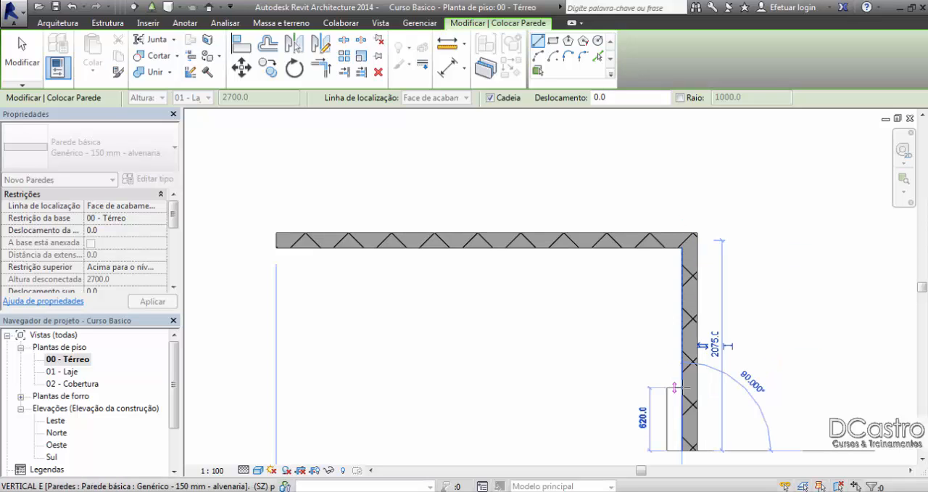
# Step: Close the rectangle with a lower wall ending below the starting corner and a left wall up to that corner
pyautogui.moveTo(642, 373); pyautogui.dragTo(642, 317, button='middle')
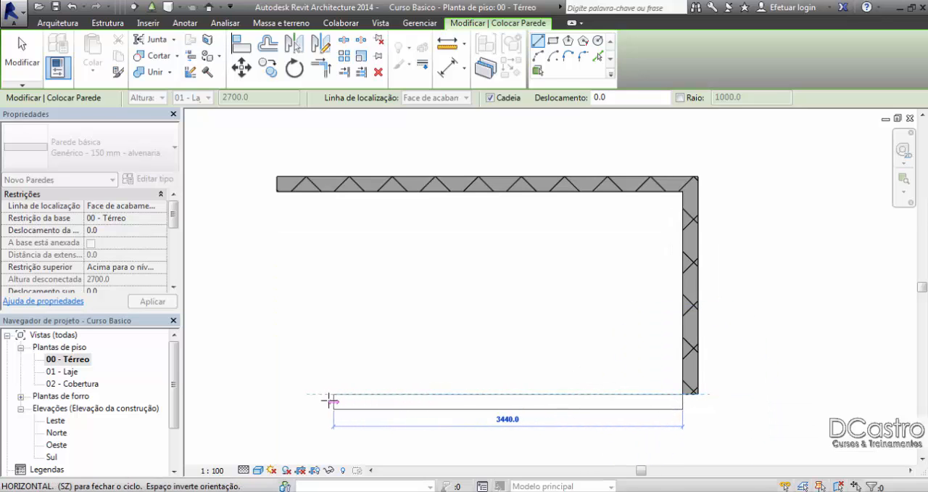
pyautogui.click(277, 394)
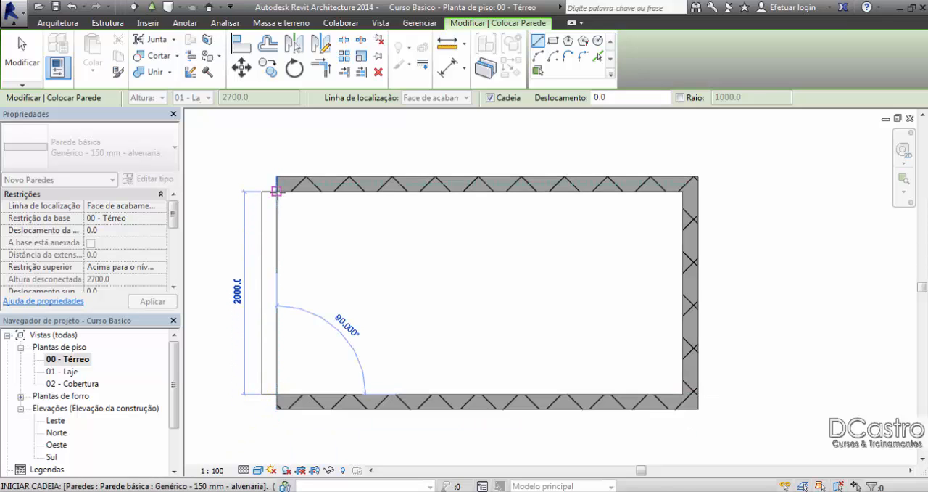
pyautogui.click(276, 192)
pyautogui.click(40, 72)
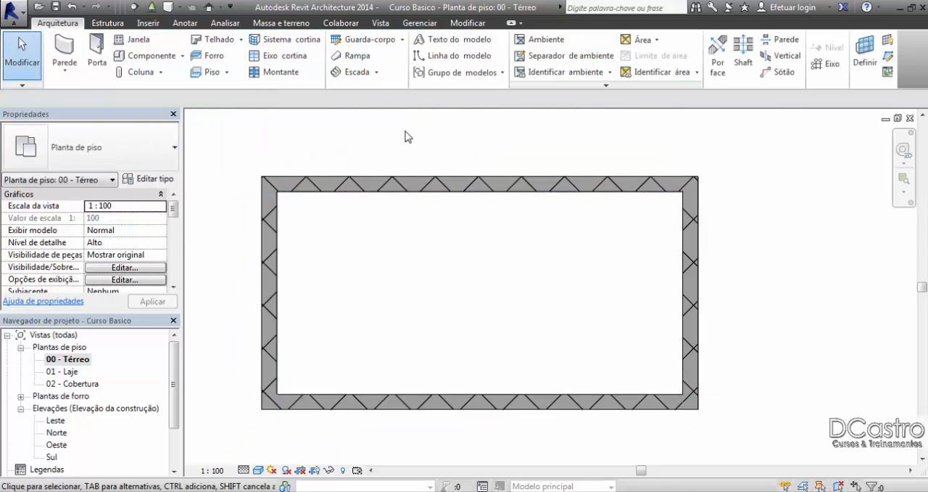
# Step: Place an aligned dimension between the interior faces of the left and right walls, positioned above the upper wall
pyautogui.moveTo(516, 253); pyautogui.dragTo(524, 214, button='middle')
pyautogui.scroll(1, 524, 215)
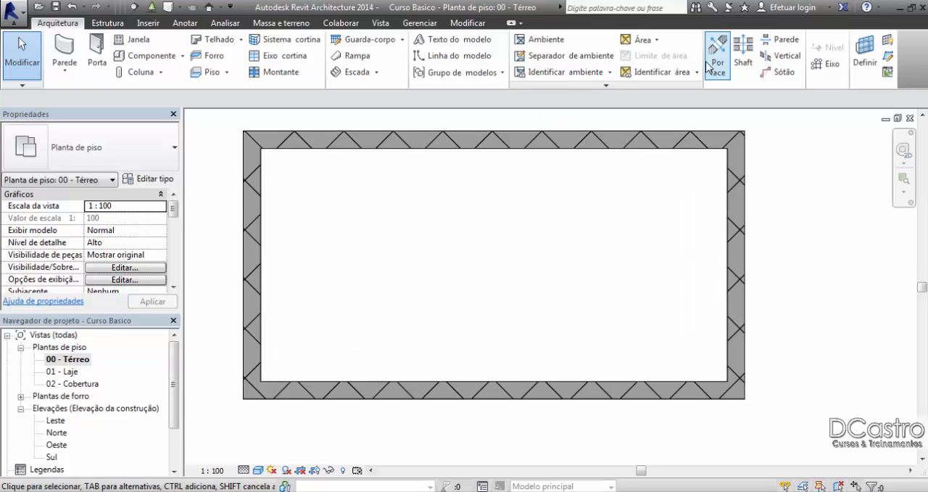
pyautogui.click(477, 23)
pyautogui.click(448, 68)
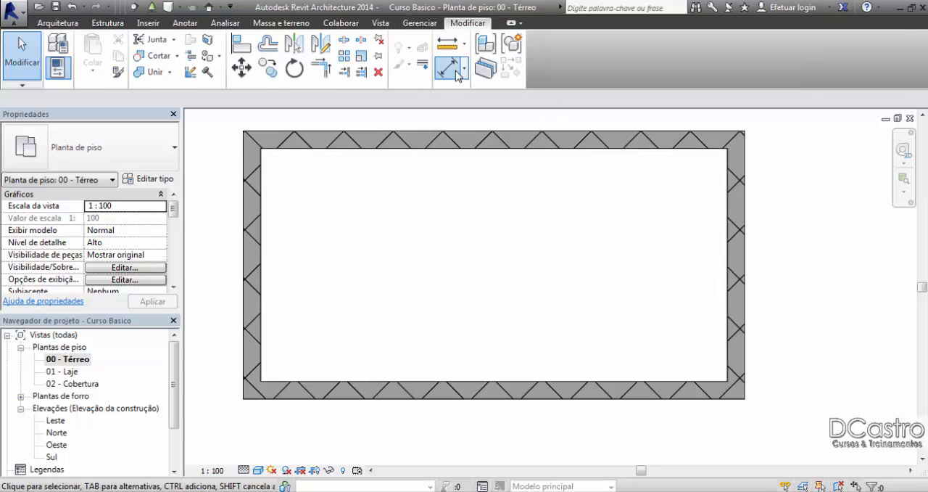
pyautogui.click(262, 198)
pyautogui.click(727, 182)
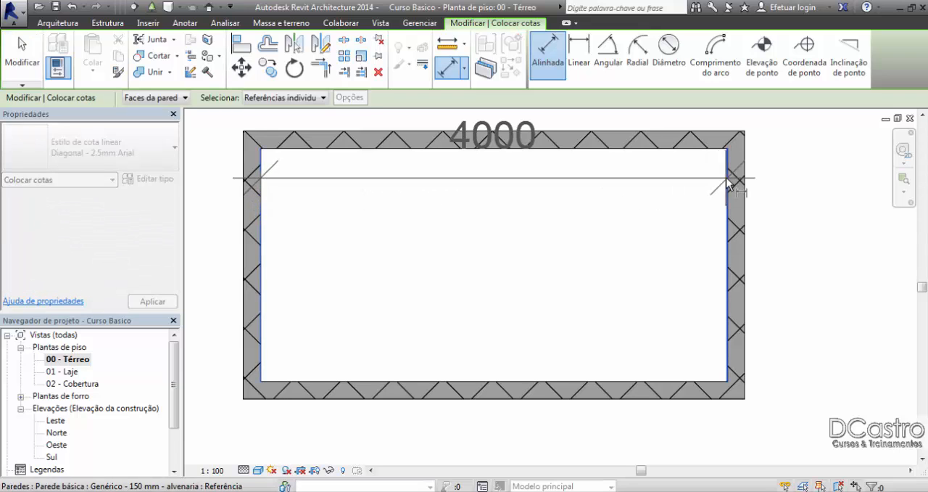
pyautogui.moveTo(727, 182); pyautogui.dragTo(736, 238, button='middle')
pyautogui.click(725, 153)
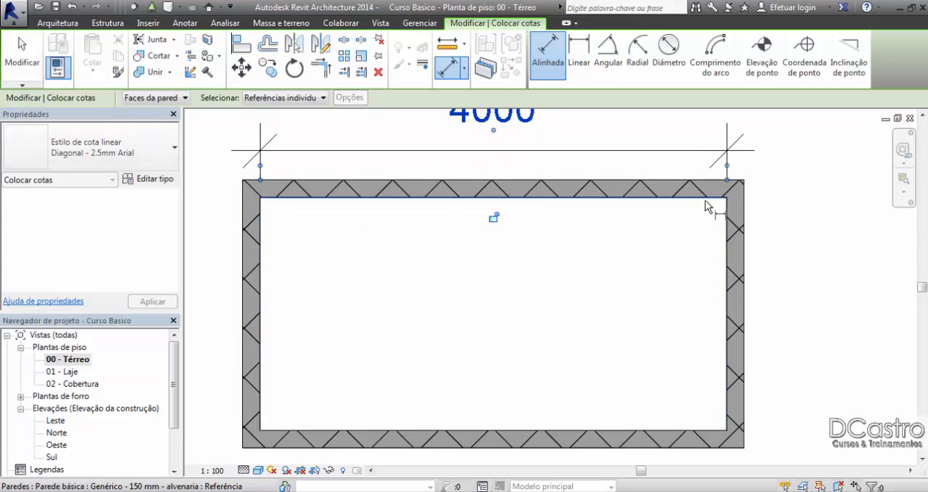
# Step: Place an aligned vertical dimension between the interior faces of the upper and lower walls, inside the rectangle near the right wall
pyautogui.click(706, 432)
pyautogui.click(690, 395)
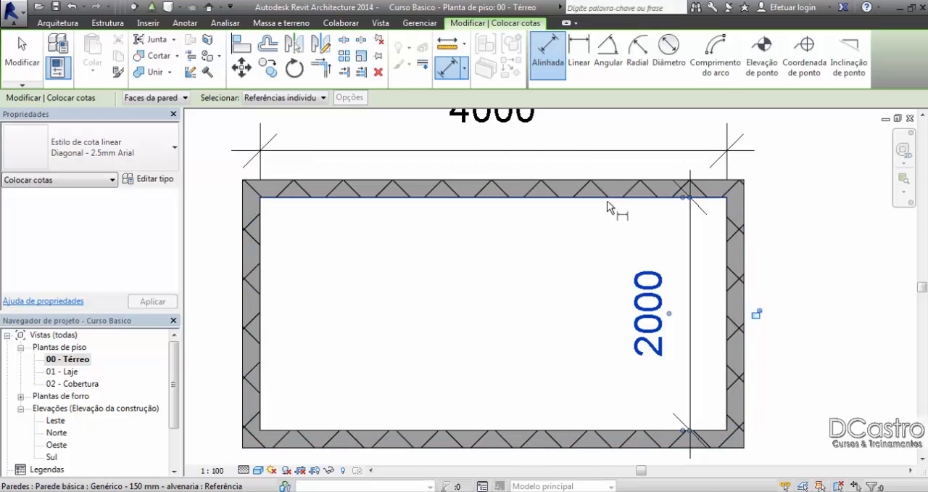
pyautogui.click(32, 51)
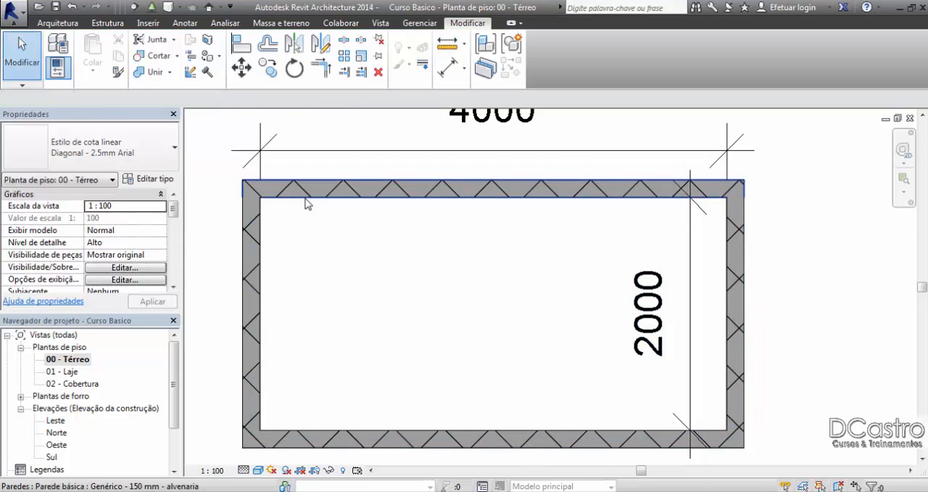
# Step: Select the rectangle's upper wall to examine its location line, then clear the selection
pyautogui.click(306, 198)
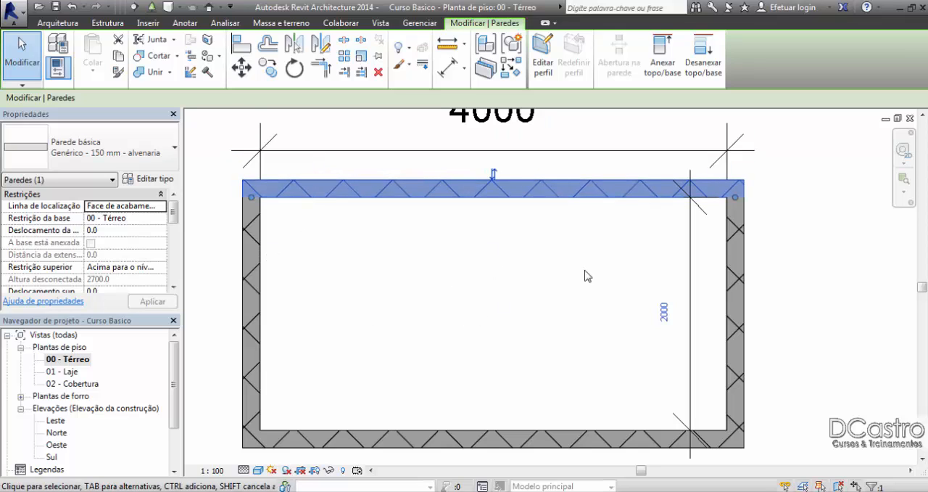
pyautogui.click(527, 333)
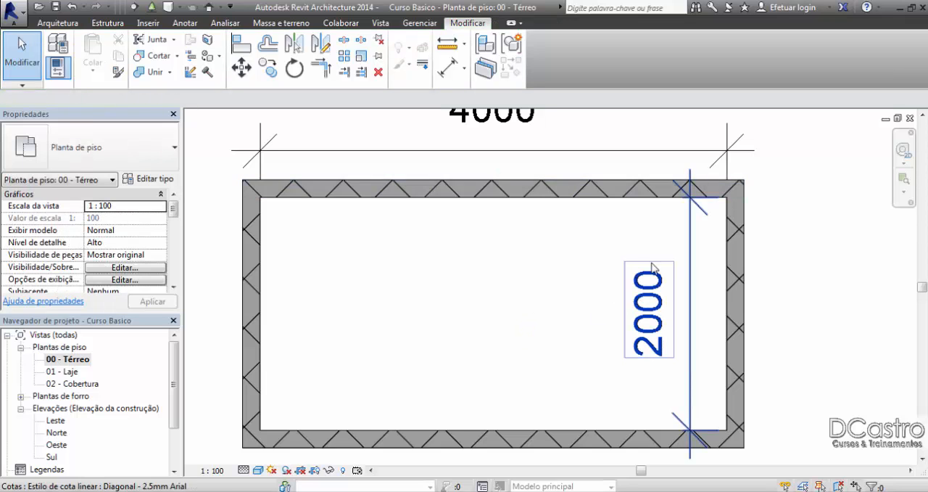
pyautogui.moveTo(491, 253); pyautogui.dragTo(484, 265, button='middle')
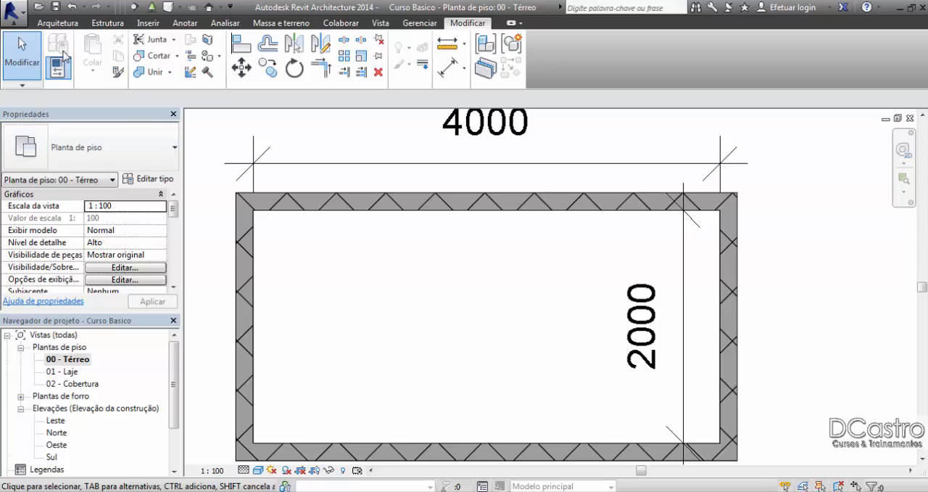
# Step: Start a new Genérico - 150 mm - alvenaria wall for an addition above the rectangle
pyautogui.click(57, 23)
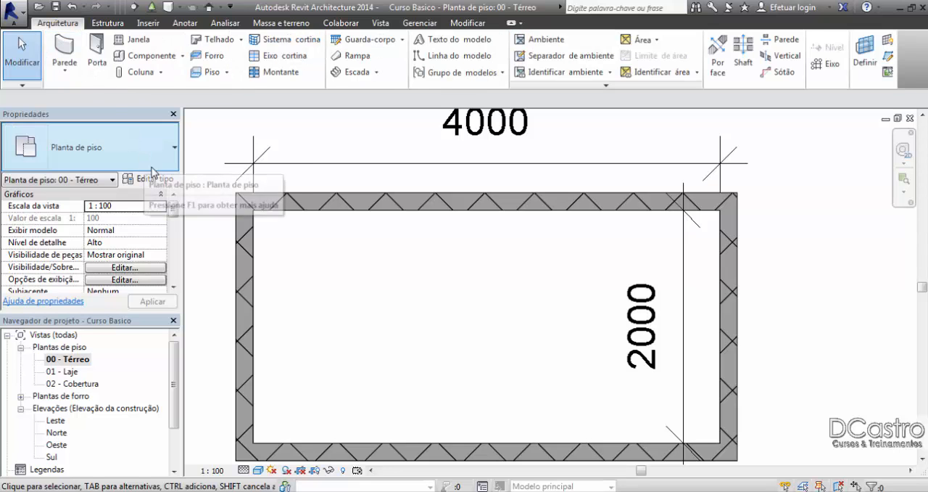
pyautogui.click(82, 74)
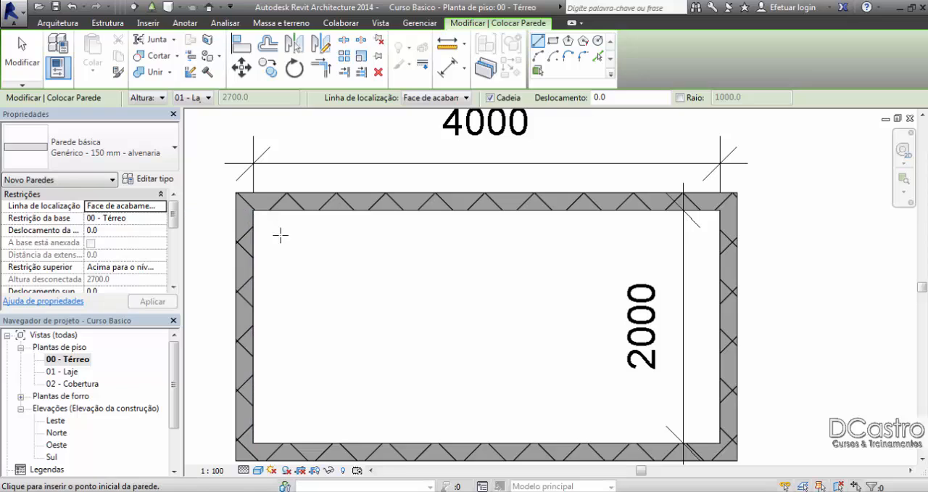
pyautogui.moveTo(435, 315); pyautogui.dragTo(486, 295, button='middle')
pyautogui.scroll(-2, 457, 290)
pyautogui.moveTo(611, 280); pyautogui.dragTo(513, 330, button='middle')
pyautogui.moveTo(360, 380); pyautogui.dragTo(419, 447, button='middle')
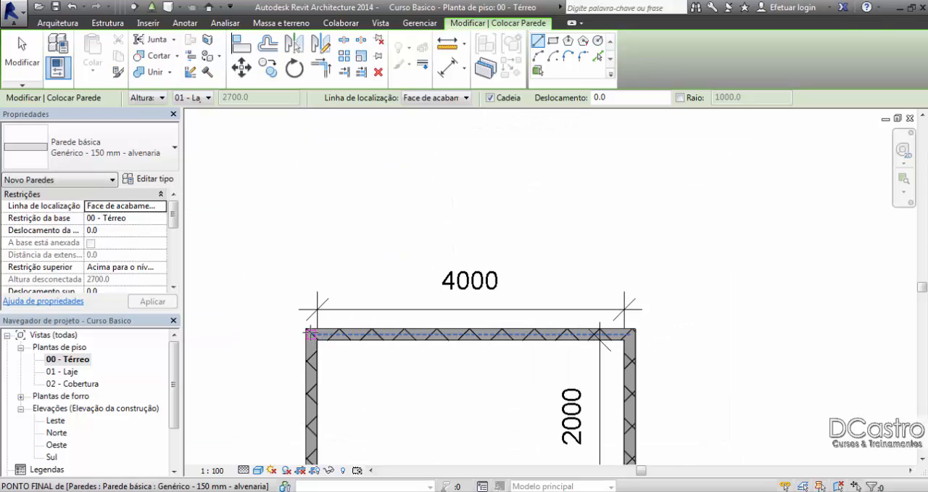
pyautogui.click(309, 332)
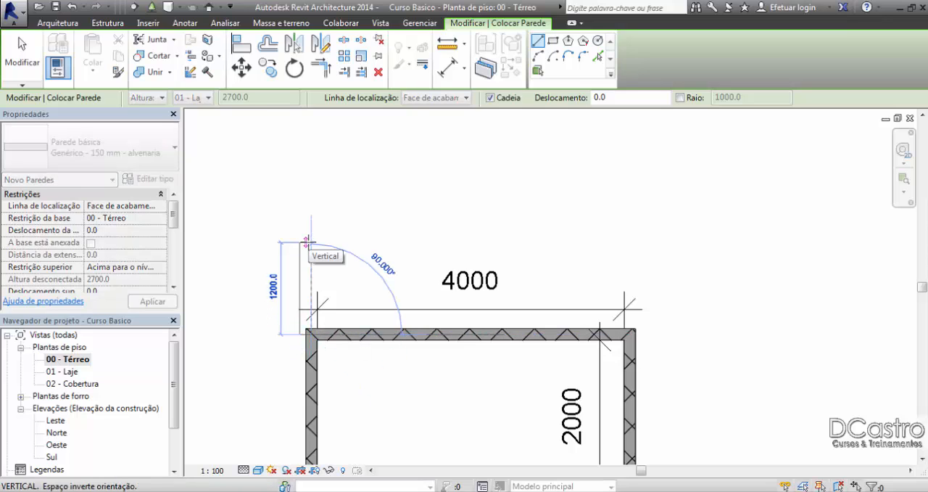
pyautogui.press('Escape')
pyautogui.press('Escape')
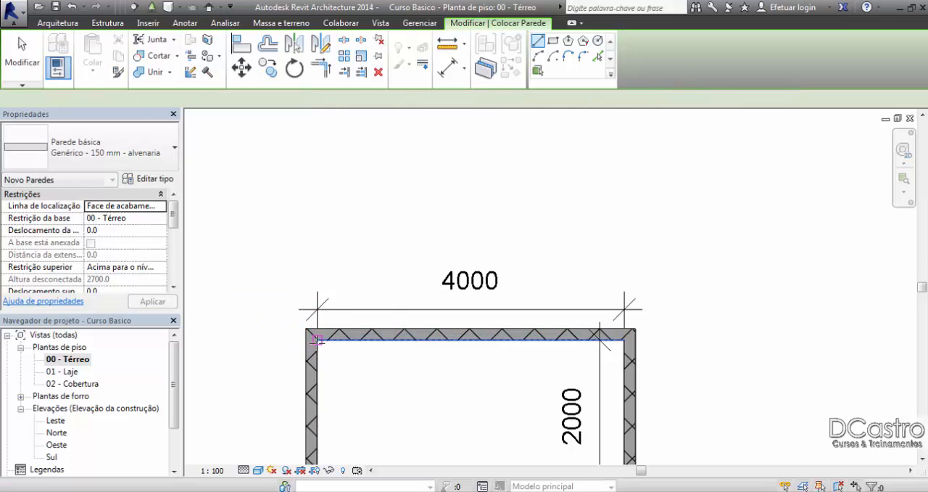
# Step: Draw a 3500 mm vertical wall upward from the interior upper-left corner of the rectangle
pyautogui.click(319, 341)
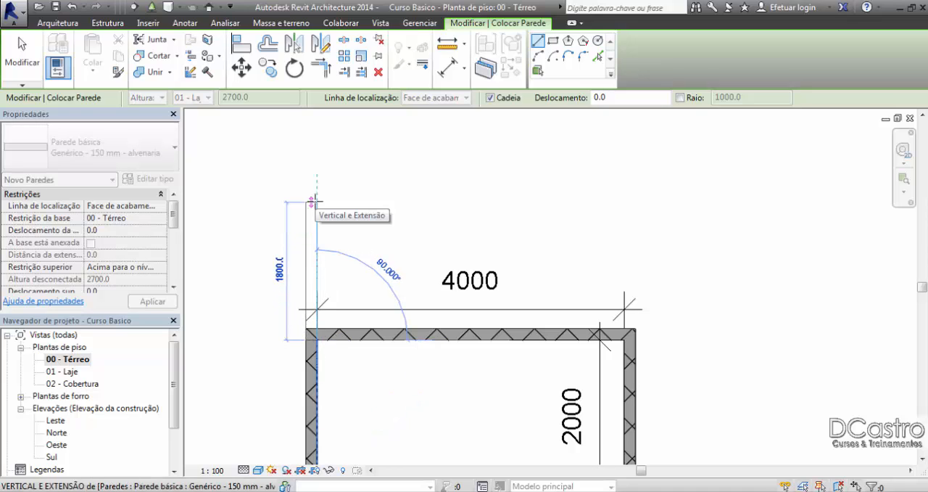
pyautogui.write('3')
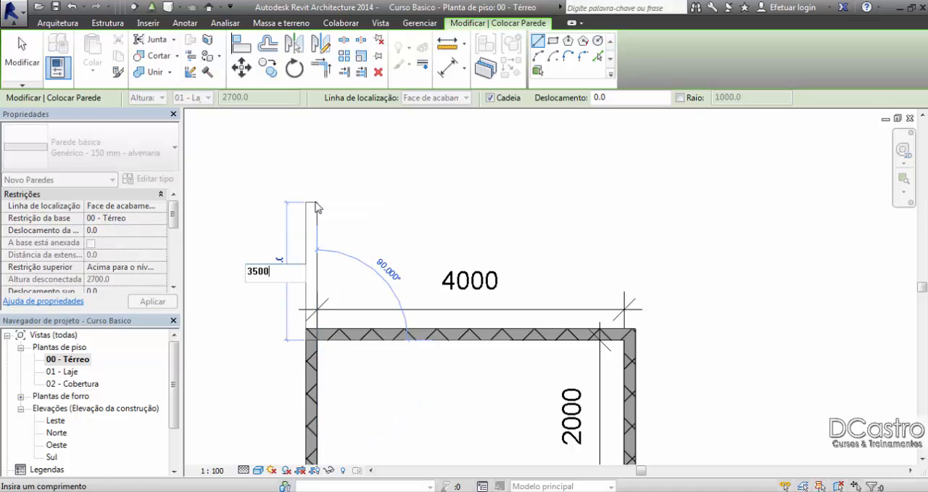
pyautogui.write('500')
pyautogui.press('Return')
pyautogui.scroll(-3, 322, 201)
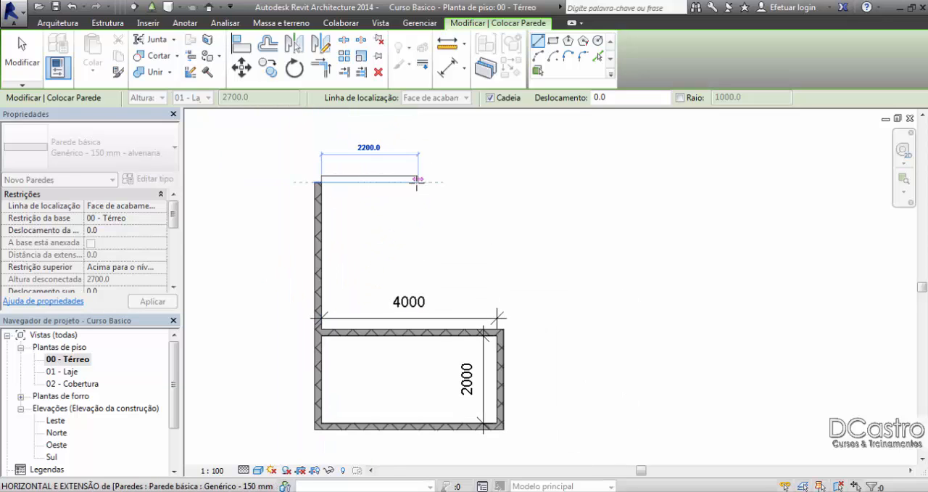
# Step: Continue the chain 2200 mm right, 1700 mm down, right to align with the rectangle's right wall, and down to close the stepped room
pyautogui.click(417, 180)
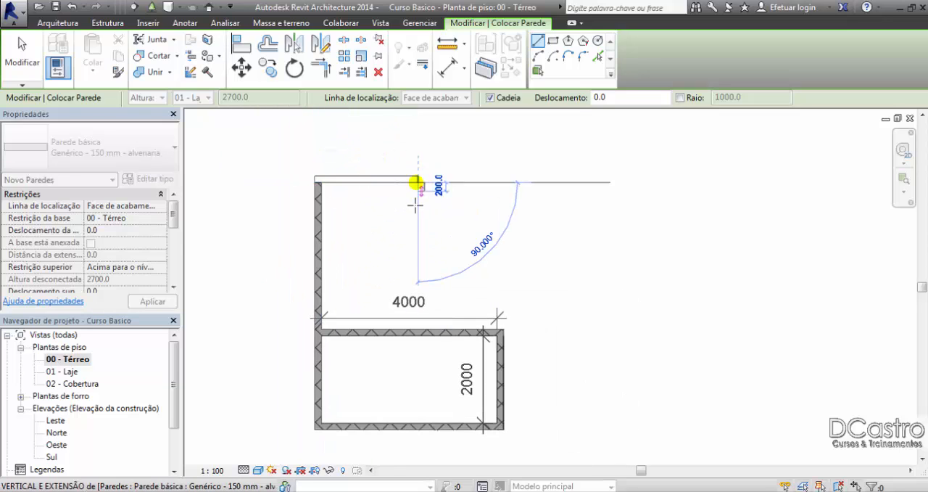
pyautogui.click(418, 256)
pyautogui.click(496, 255)
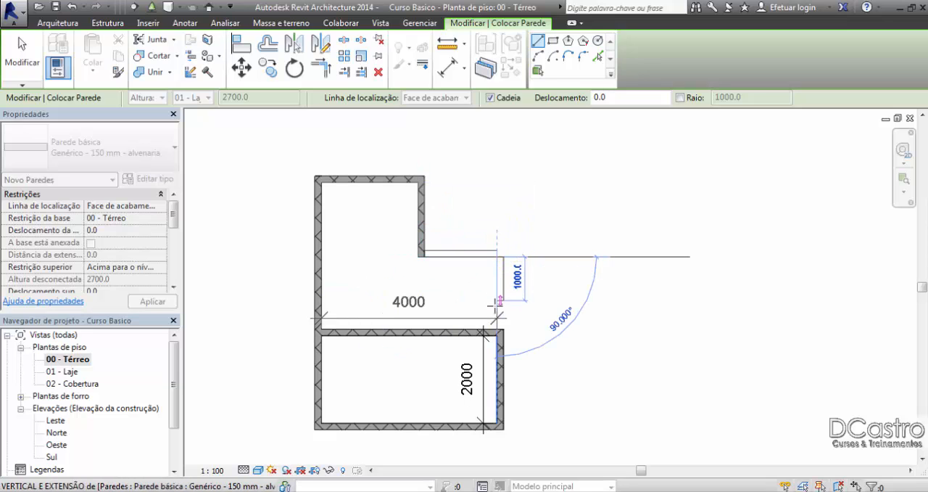
pyautogui.click(498, 330)
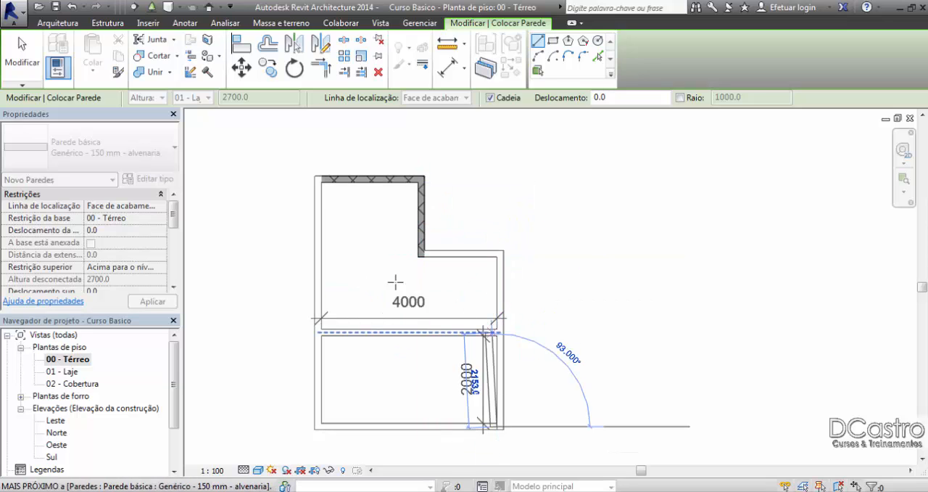
pyautogui.click(22, 58)
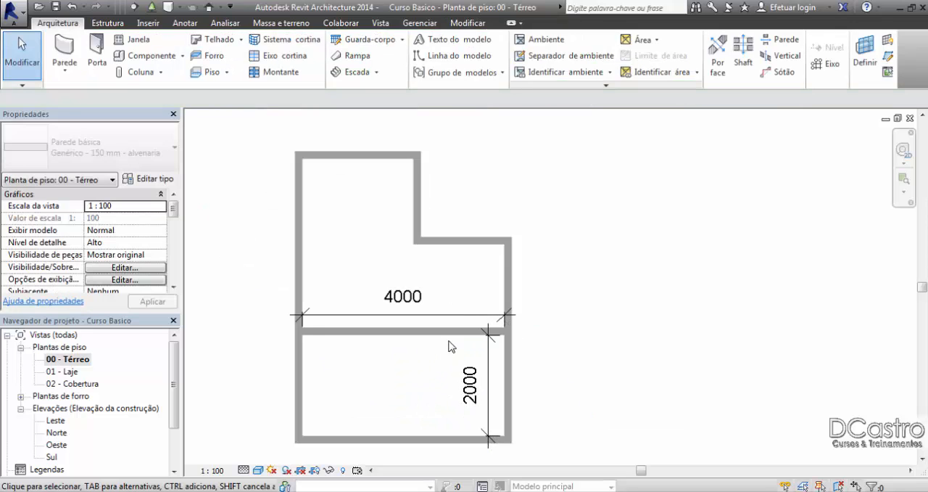
pyautogui.scroll(1, 449, 347)
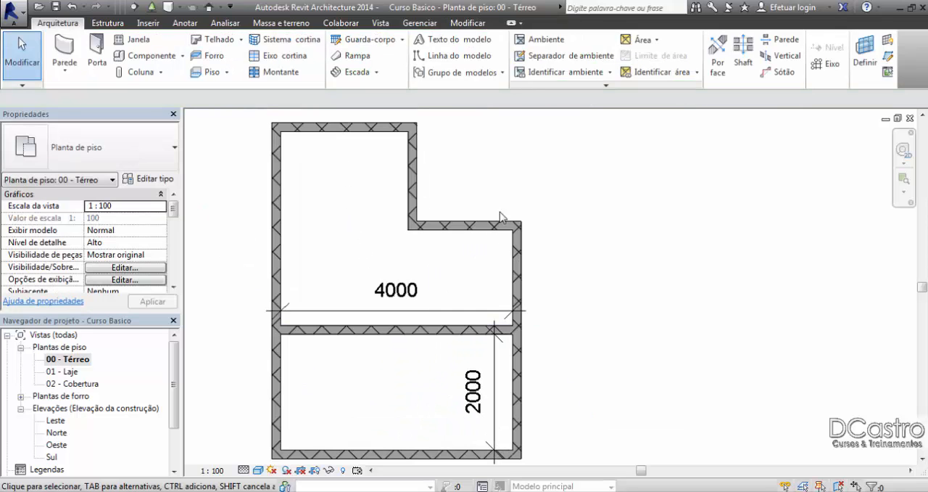
# Step: Start a new wall with location line Face de acabamento: Interna, beginning in the empty area outside the stepped room's notch
pyautogui.click(65, 48)
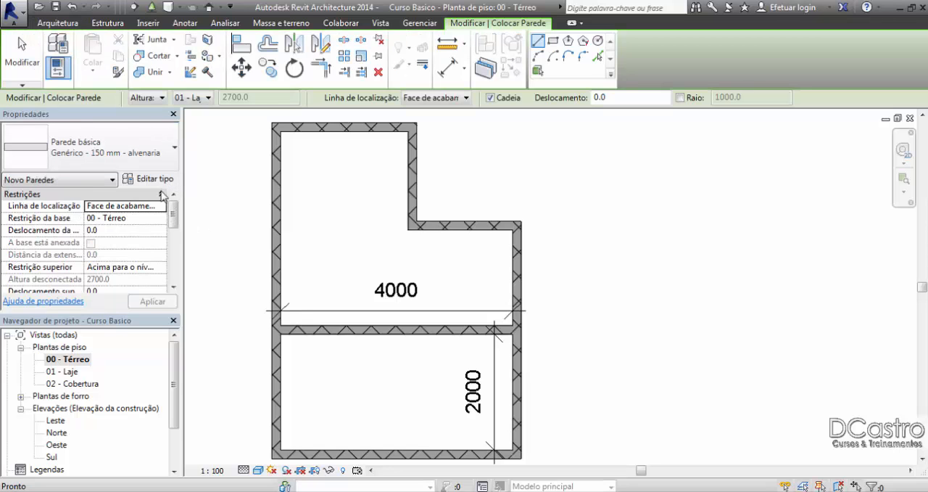
pyautogui.click(161, 207)
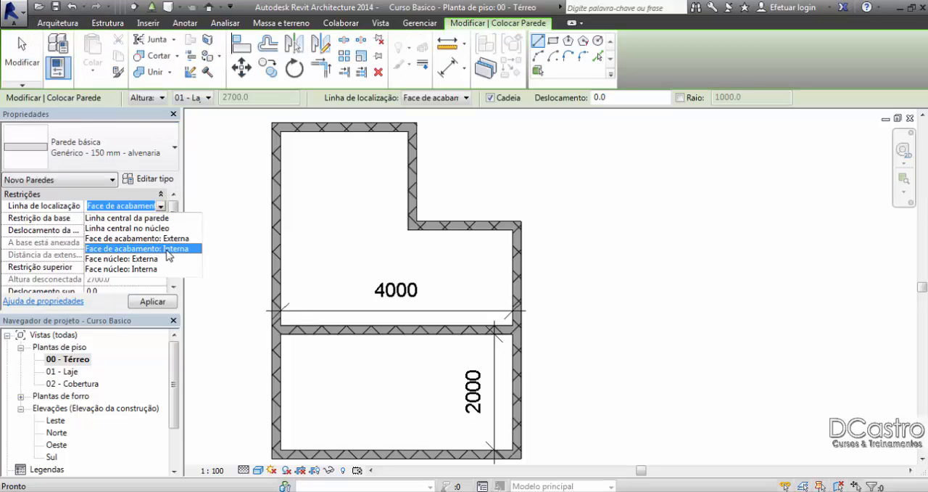
pyautogui.click(166, 248)
pyautogui.scroll(3, 365, 253)
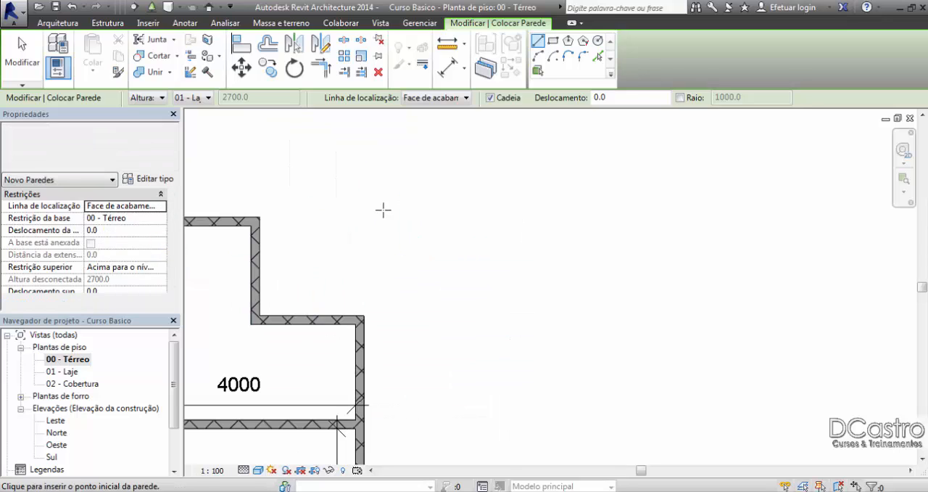
pyautogui.click(313, 264)
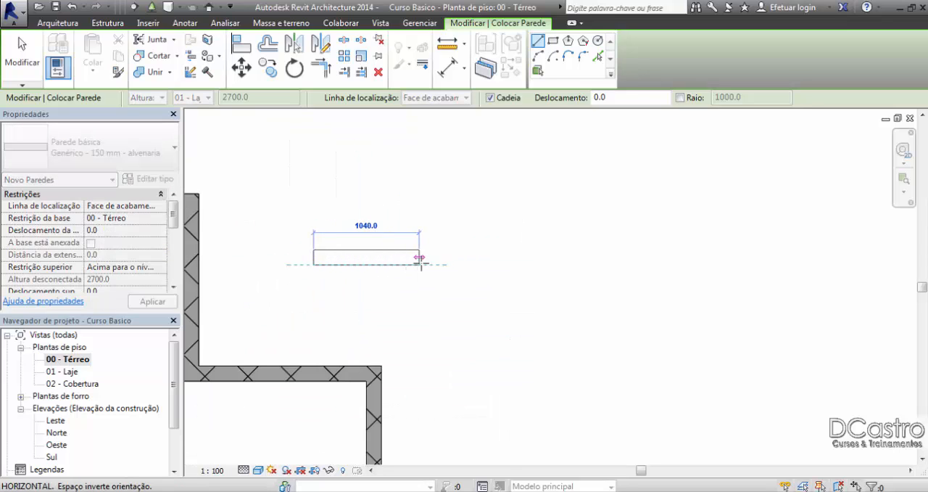
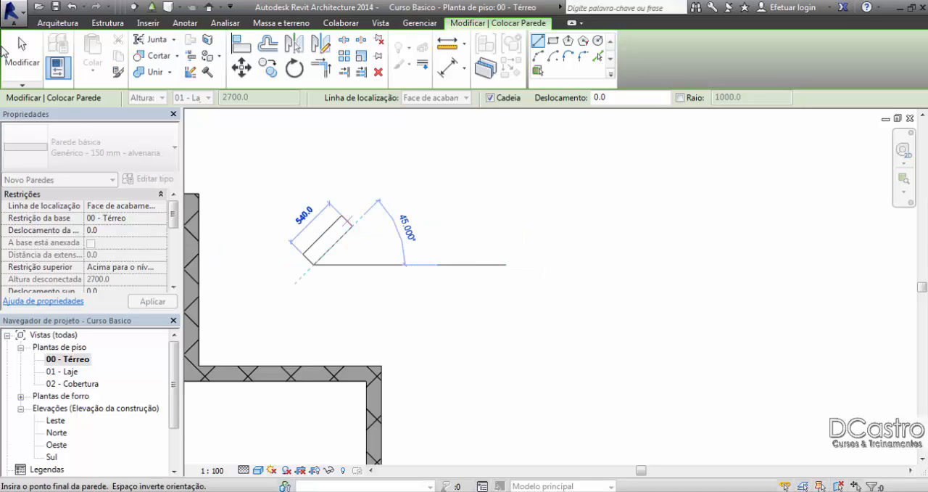
# Step: Restart the wall with location line Face de acabamento: Externa and draw a 4000 mm horizontal wall rightward in the empty area
pyautogui.click(20, 52)
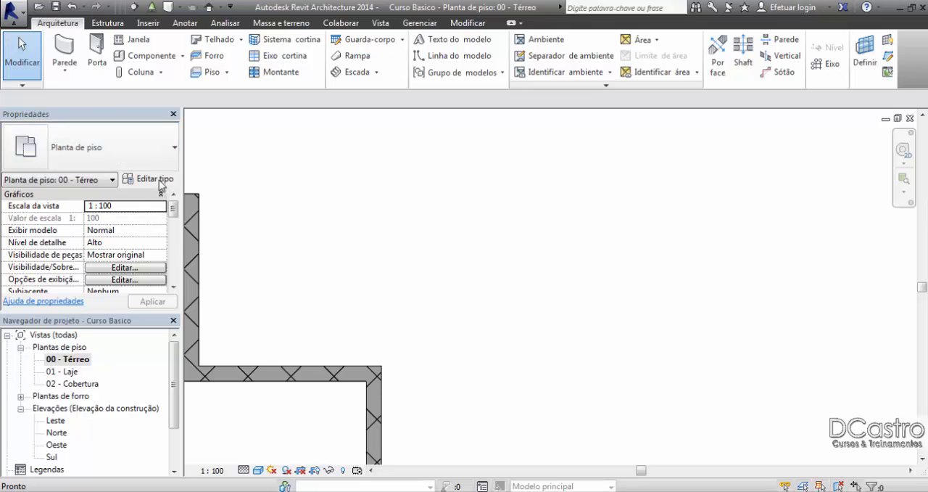
pyautogui.press('w')
pyautogui.press('a')
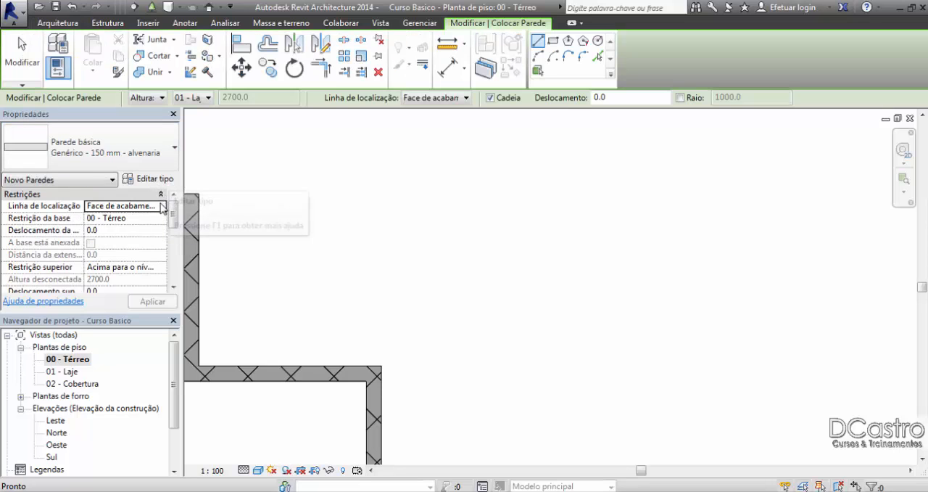
pyautogui.click(161, 206)
pyautogui.click(166, 239)
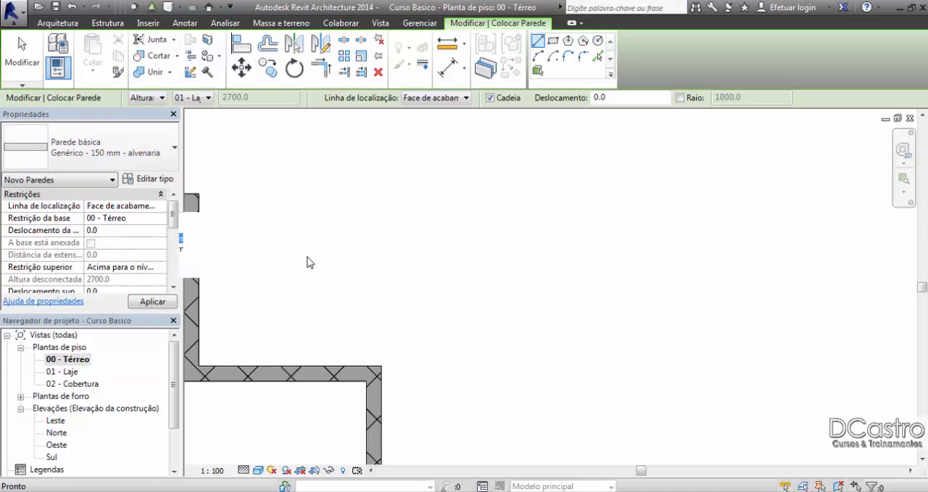
pyautogui.click(436, 257)
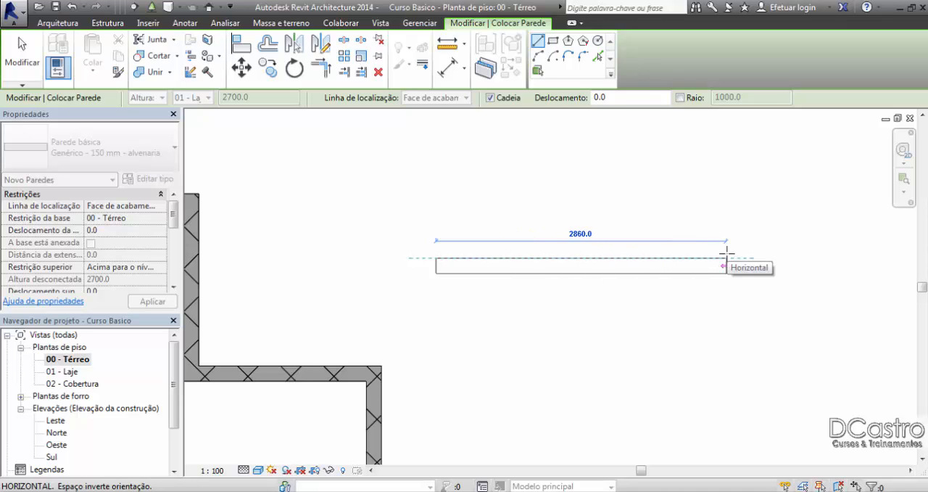
pyautogui.write('4000')
pyautogui.press('Return')
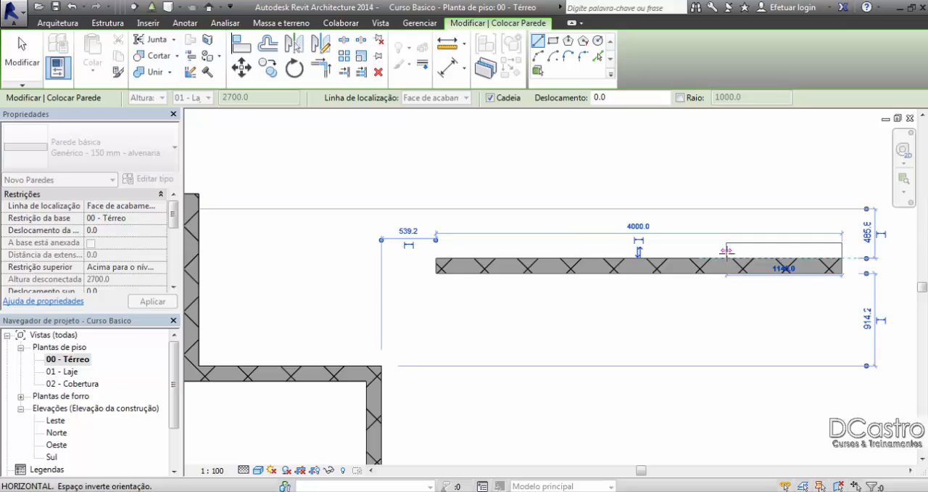
# Step: Extend the horizontal wall 150 mm to the right, then continue the chain 2150 mm straight down
pyautogui.moveTo(834, 309); pyautogui.dragTo(827, 259, button='middle')
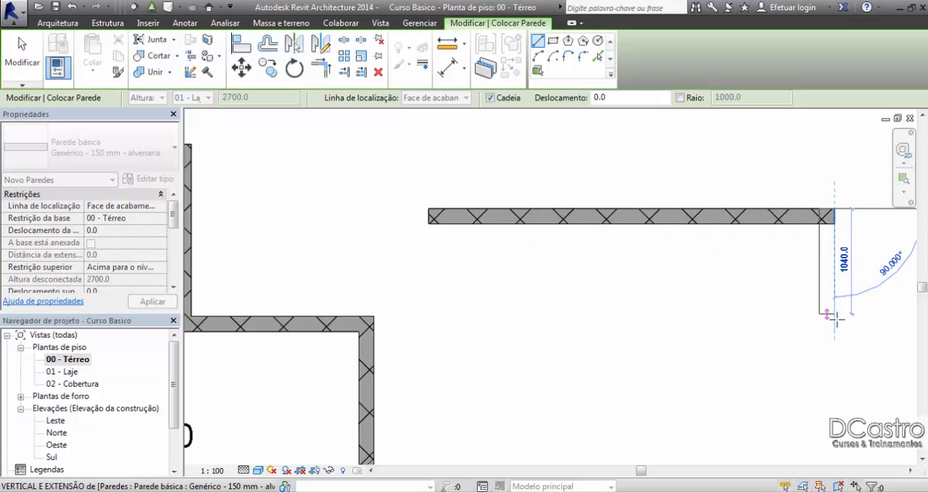
pyautogui.moveTo(838, 324); pyautogui.dragTo(714, 350, button='middle')
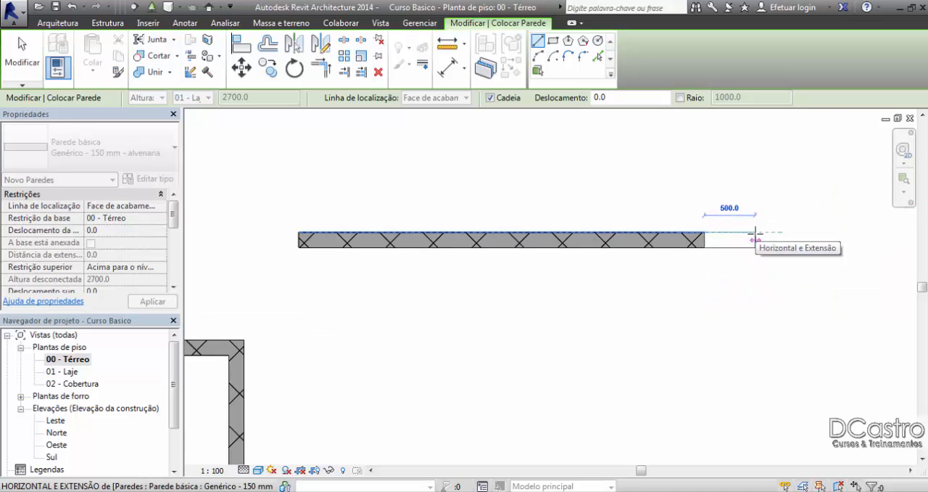
pyautogui.write('150')
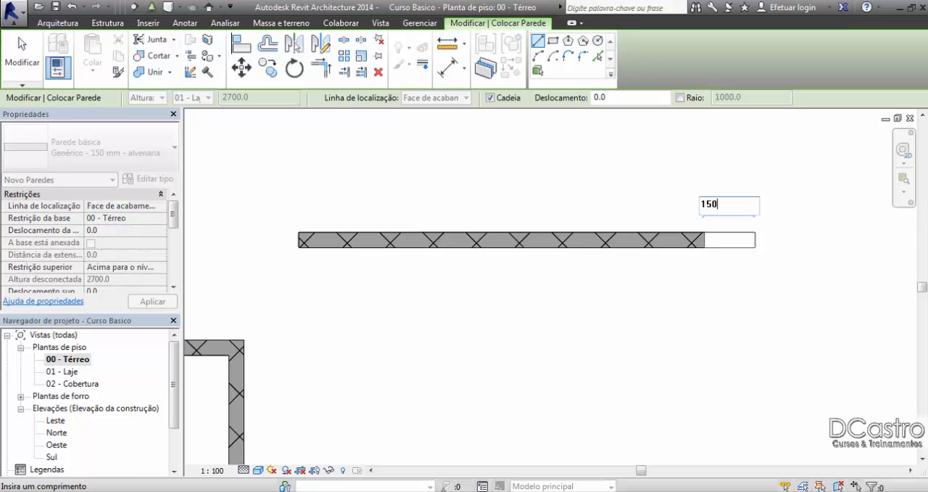
pyautogui.press('Return')
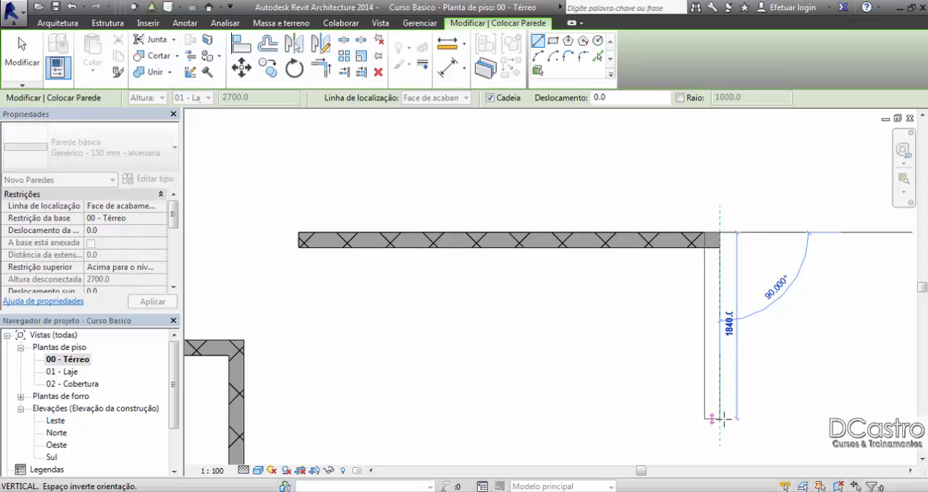
pyautogui.write('2150')
pyautogui.press('Return')
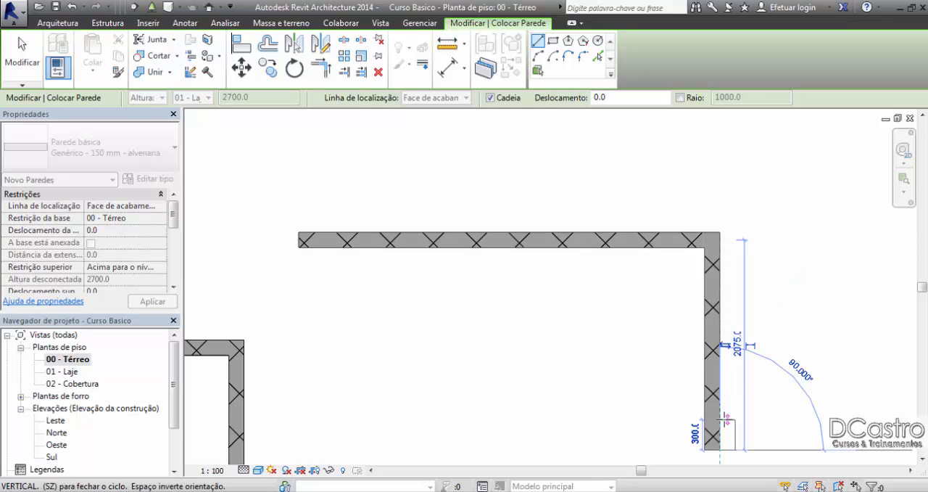
# Step: Draw the lower wall 4150 mm to the left and close the rectangle up to the first wall's left end
pyautogui.moveTo(601, 458); pyautogui.dragTo(618, 426, button='middle')
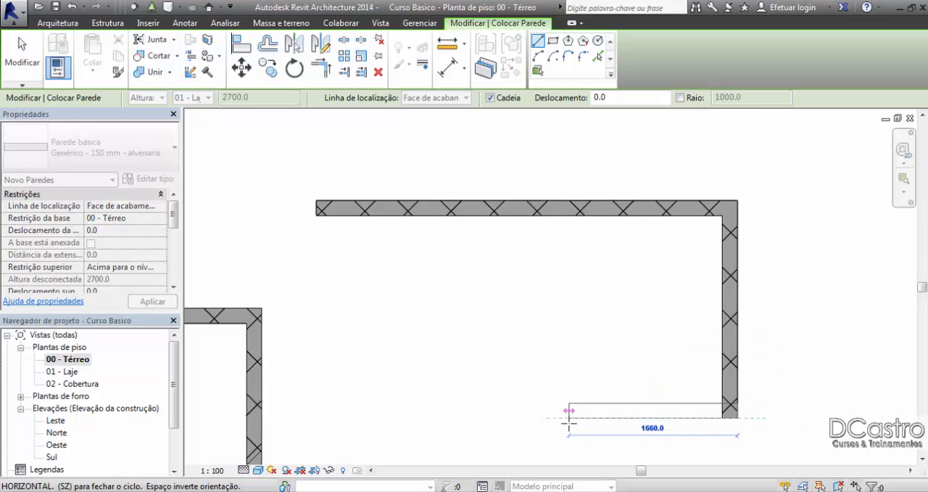
pyautogui.write('4150')
pyautogui.press('Return')
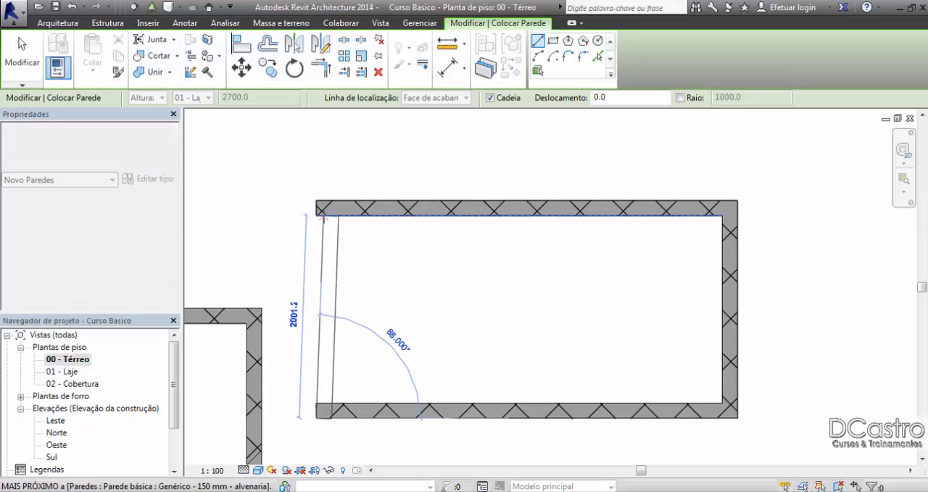
pyautogui.click(316, 203)
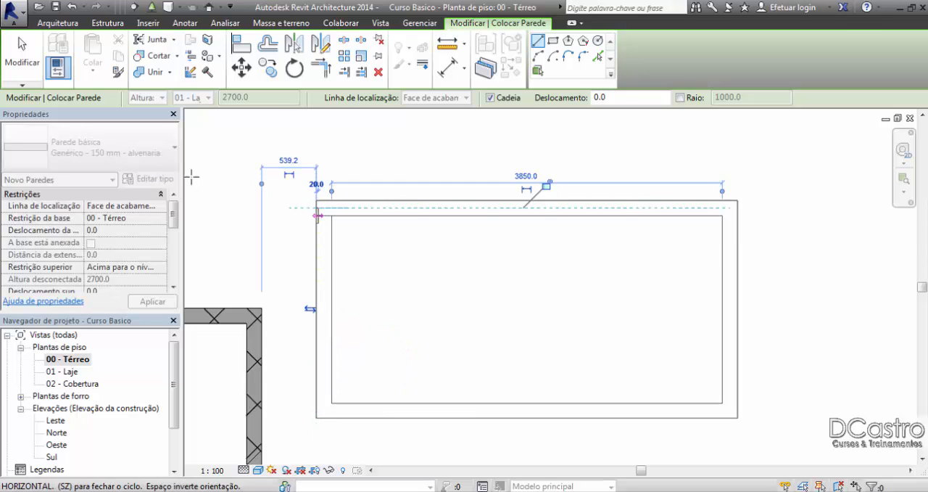
pyautogui.click(17, 58)
# Step: Add an aligned dimension of the rectangle's interior width between the left and right inner faces, placed above the upper wall
pyautogui.moveTo(501, 275); pyautogui.dragTo(472, 275, button='middle')
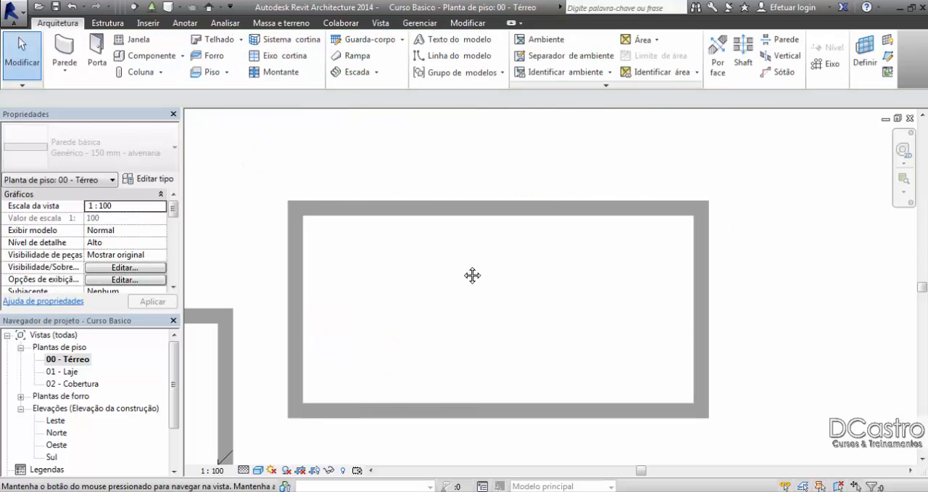
pyautogui.click(468, 24)
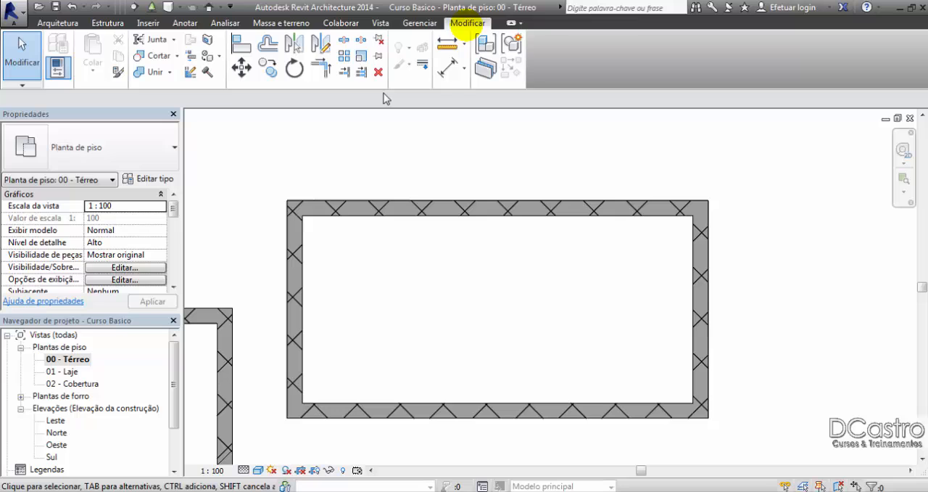
pyautogui.click(448, 70)
pyautogui.click(307, 270)
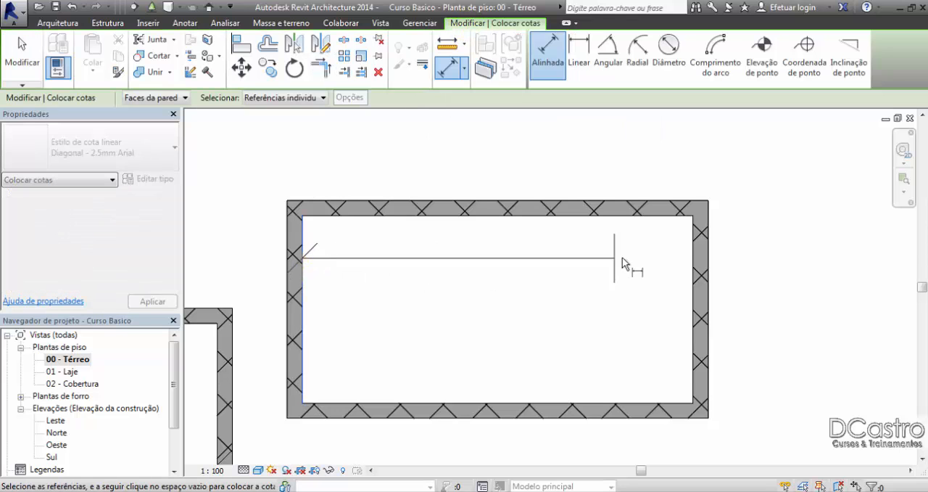
pyautogui.click(693, 250)
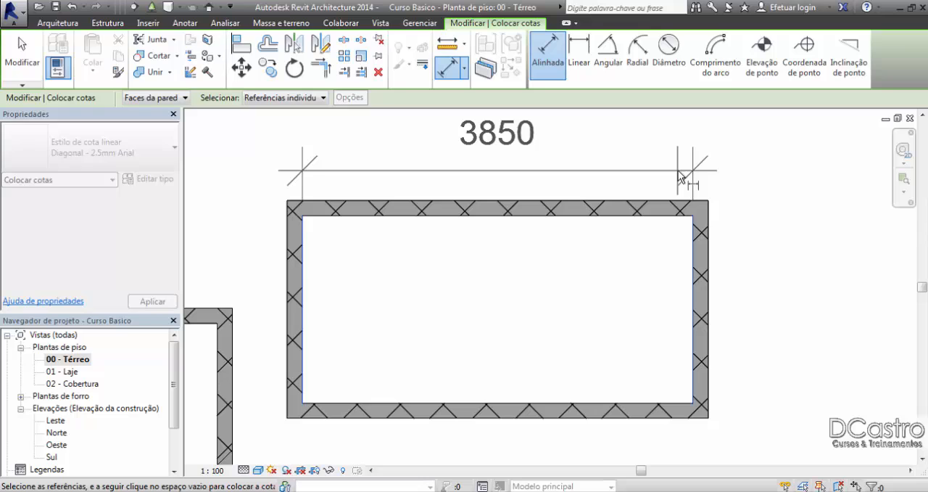
pyautogui.click(679, 176)
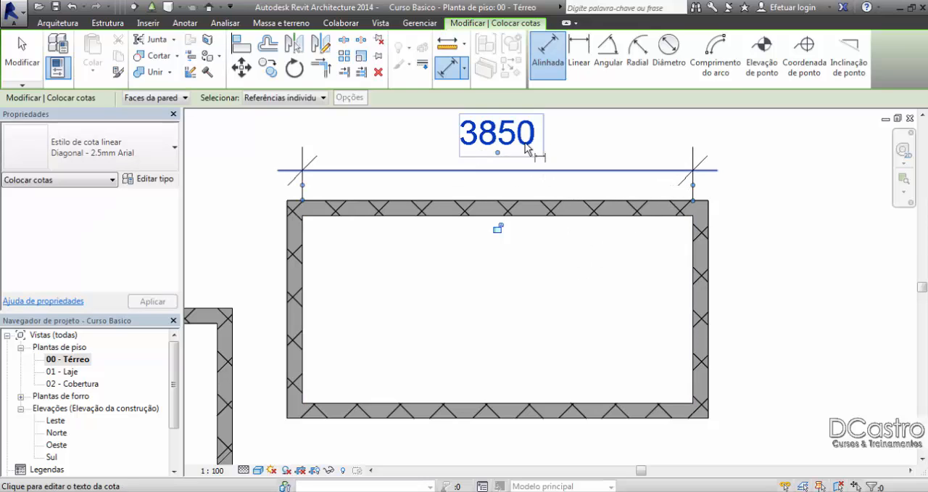
# Step: Dimension the rectangle's interior height between the upper and lower inner faces, placed outside the left wall
pyautogui.click(333, 217)
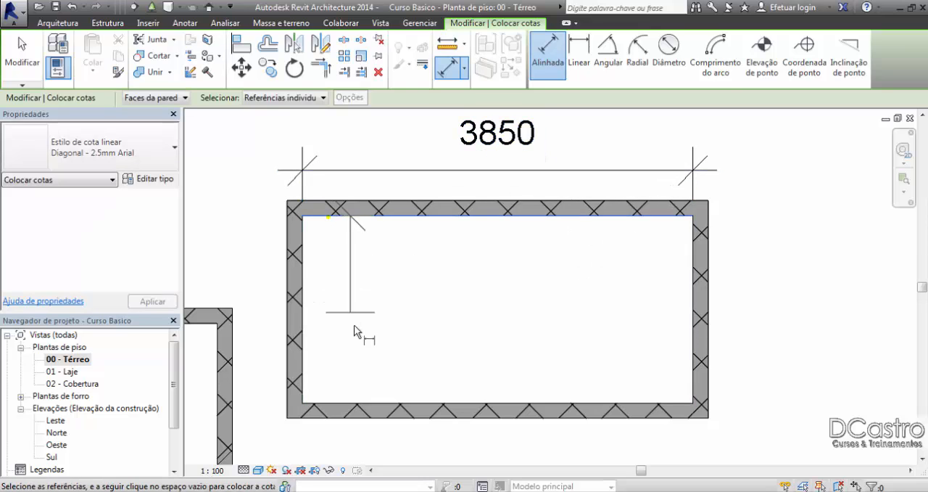
pyautogui.click(358, 401)
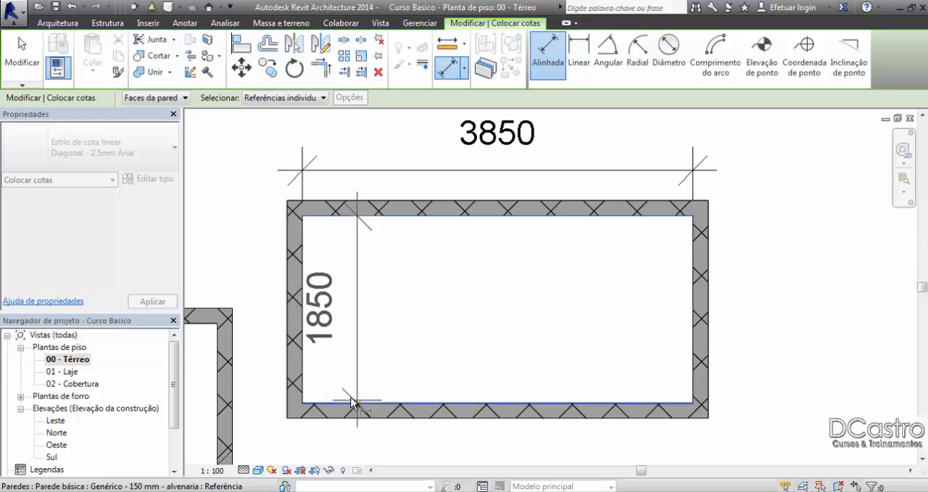
pyautogui.click(275, 373)
pyautogui.press('Escape')
pyautogui.press('Escape')
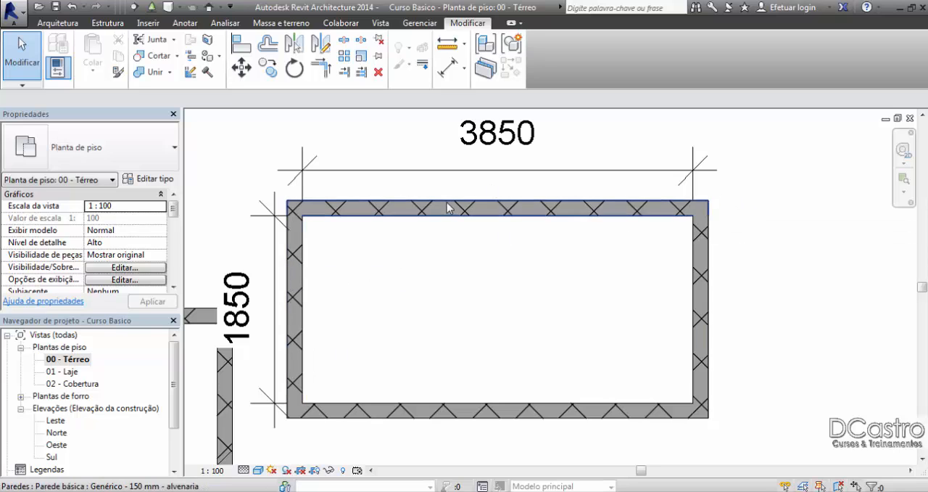
# Step: Delete the four walls of the separate rectangle together with their two dimensions
pyautogui.scroll(-1, 442, 203)
pyautogui.moveTo(281, 141); pyautogui.dragTo(460, 412)
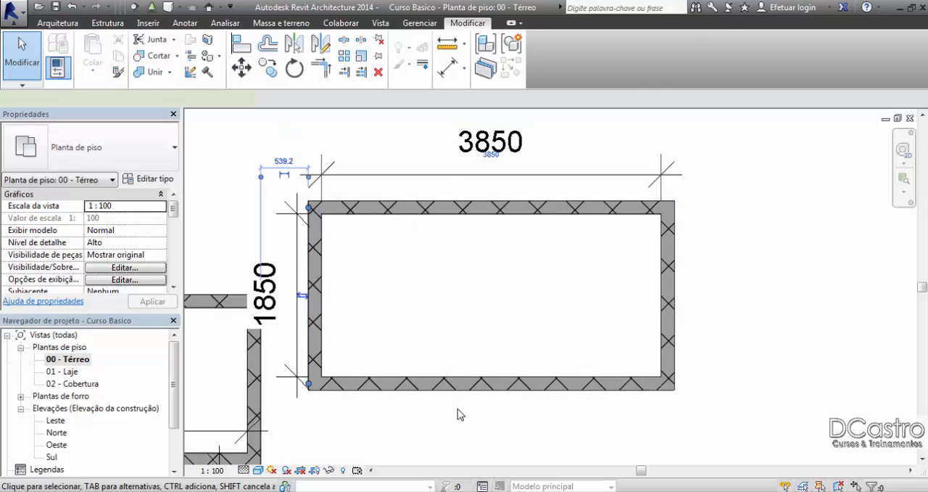
pyautogui.moveTo(725, 397); pyautogui.dragTo(312, 193)
pyautogui.press('Delete')
# Step: Draw a 4300 mm horizontal wall rightward in the cleared area with location line Face de acabamento: Externa
pyautogui.click(57, 22)
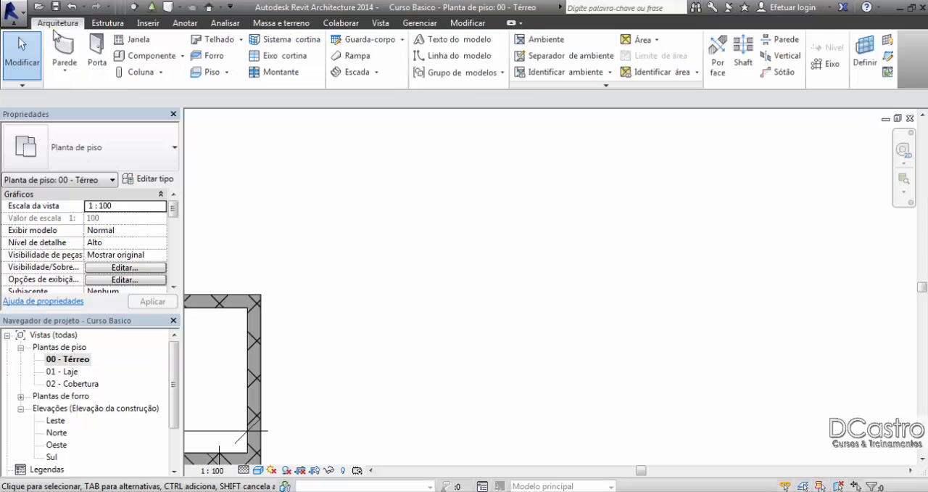
pyautogui.click(64, 45)
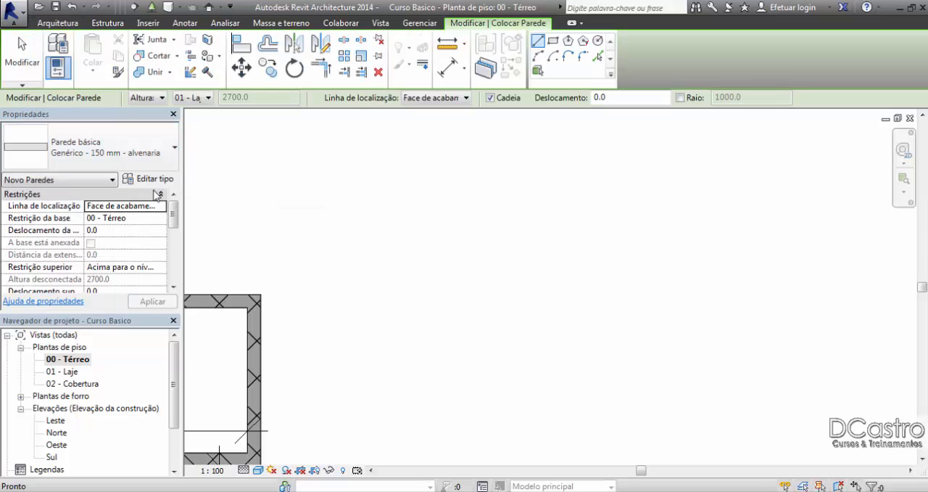
pyautogui.click(161, 207)
pyautogui.click(119, 237)
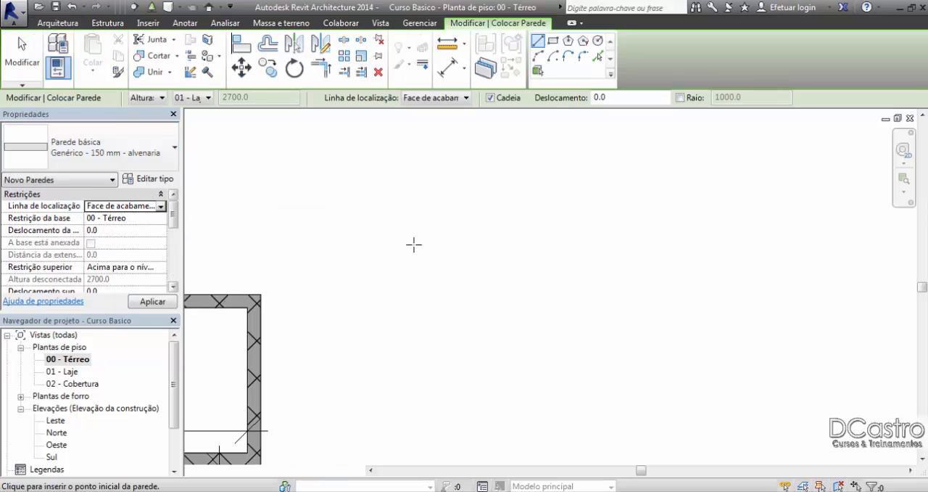
pyautogui.click(429, 254)
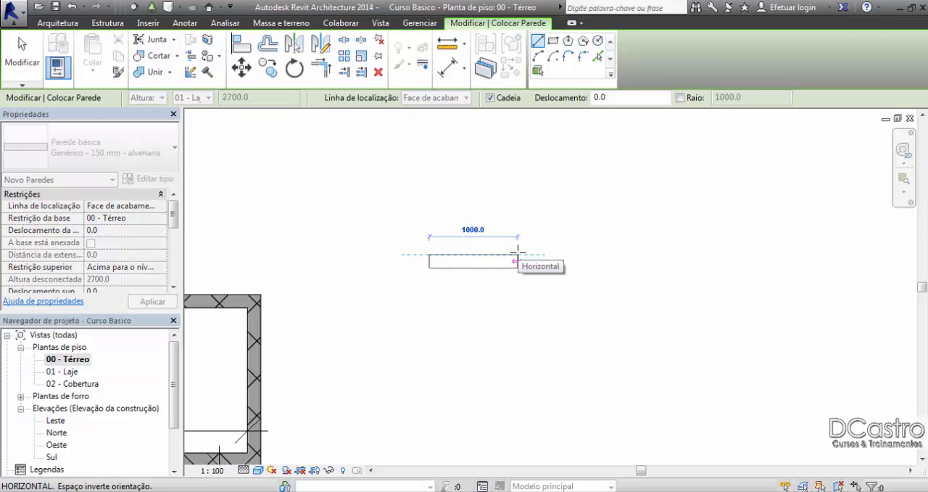
pyautogui.write('4300')
pyautogui.press('Return')
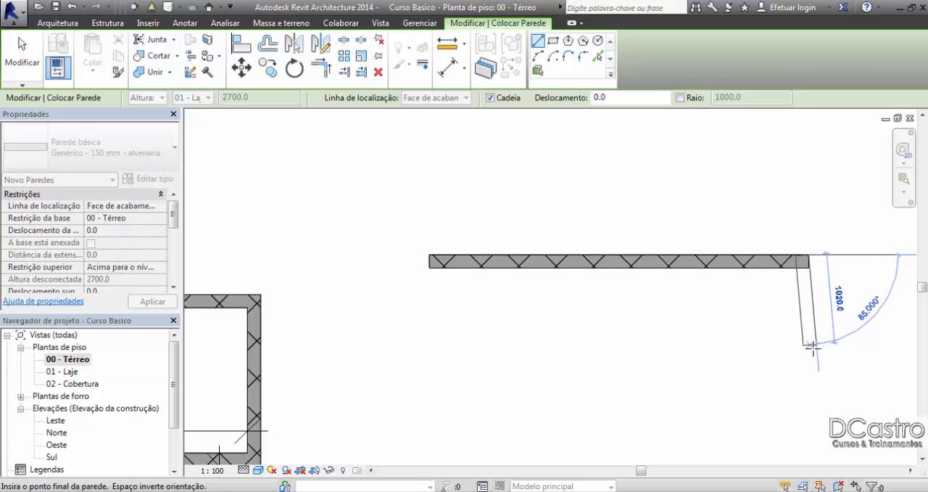
# Step: Continue the chain 2300 mm down and 4300 mm left, closing the rectangle at the first wall's left end
pyautogui.write('23')
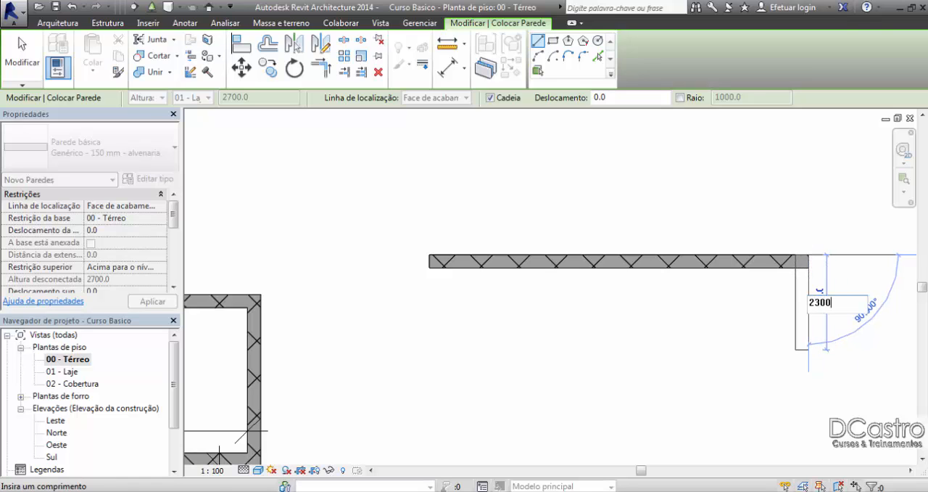
pyautogui.write('00')
pyautogui.press('Return')
pyautogui.scroll(-2, 777, 326)
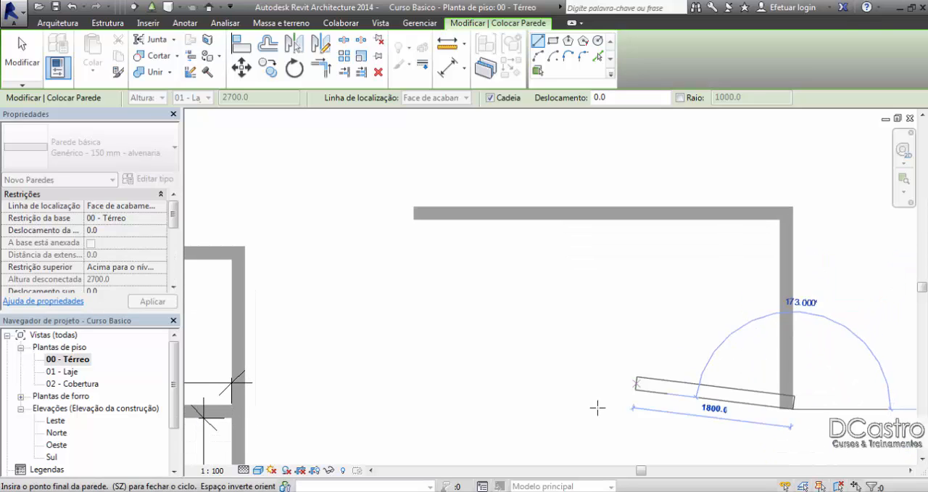
pyautogui.write('430')
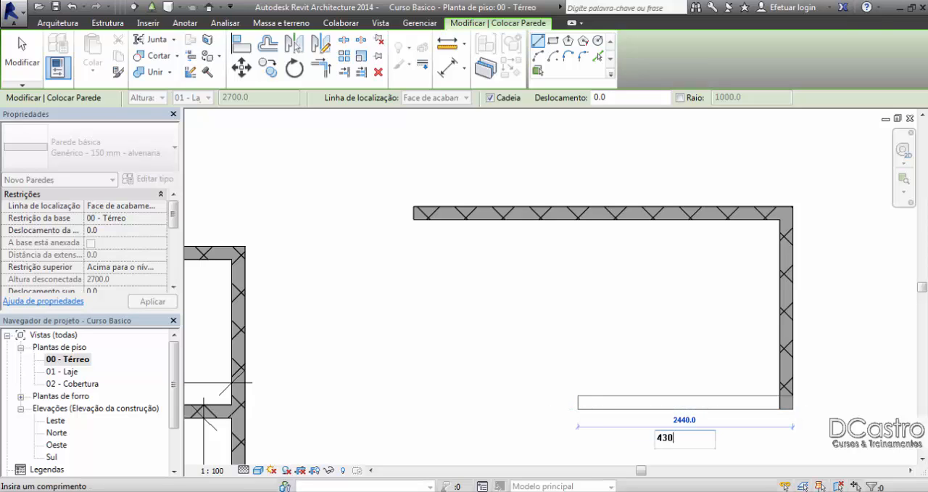
pyautogui.write('0')
pyautogui.press('Return')
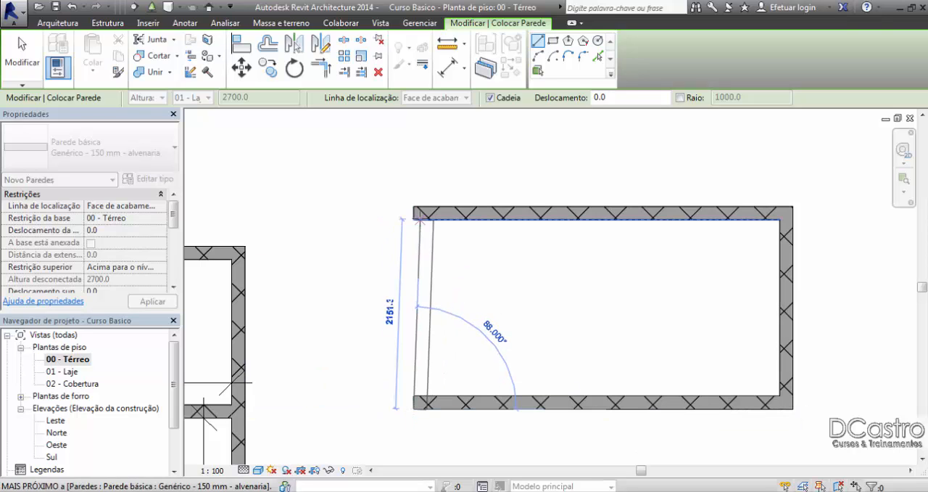
pyautogui.click(415, 213)
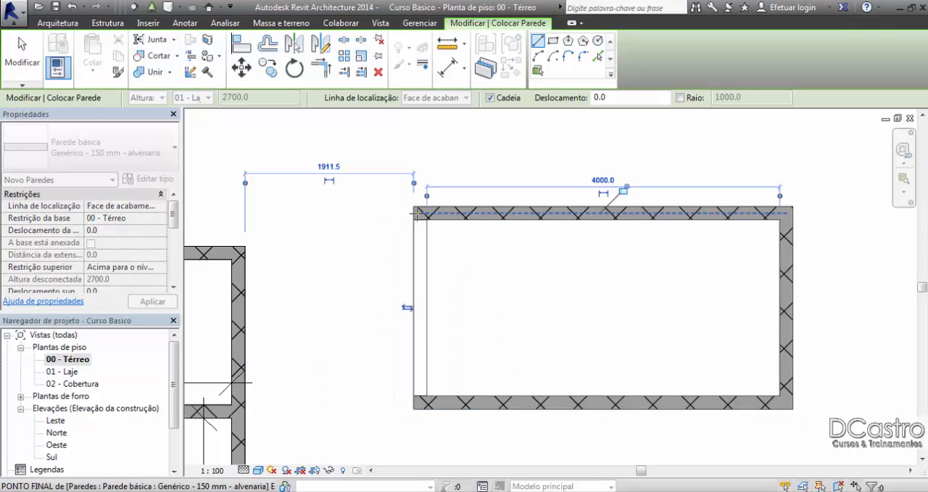
# Step: Dimension the separate rectangle's interior width between the left and right inner faces, placed above the upper wall
pyautogui.click(460, 68)
pyautogui.click(428, 255)
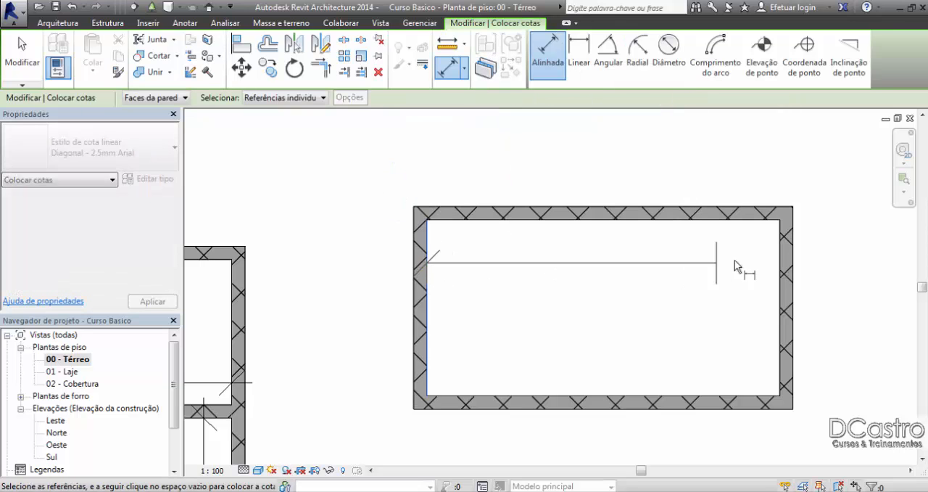
pyautogui.click(780, 264)
pyautogui.click(765, 174)
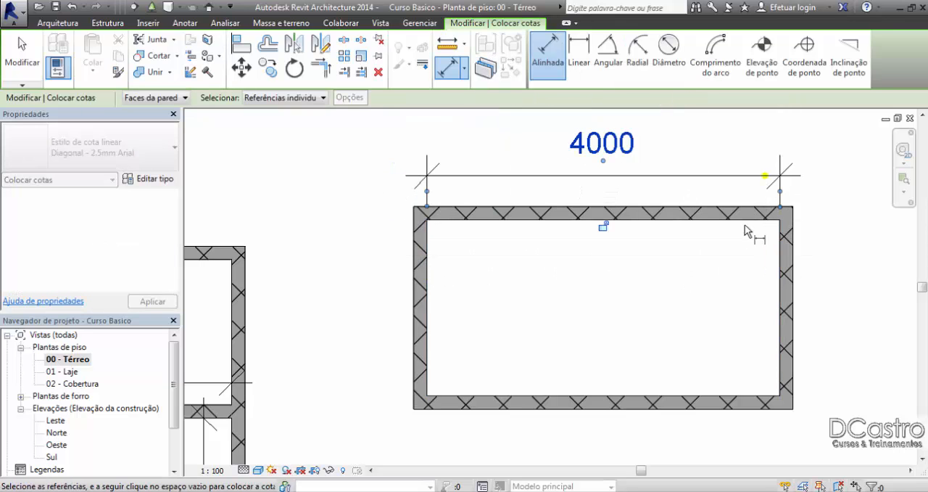
# Step: Dimension the same rectangle's interior height between the upper and lower inner faces, placed inside near the right wall
pyautogui.click(746, 221)
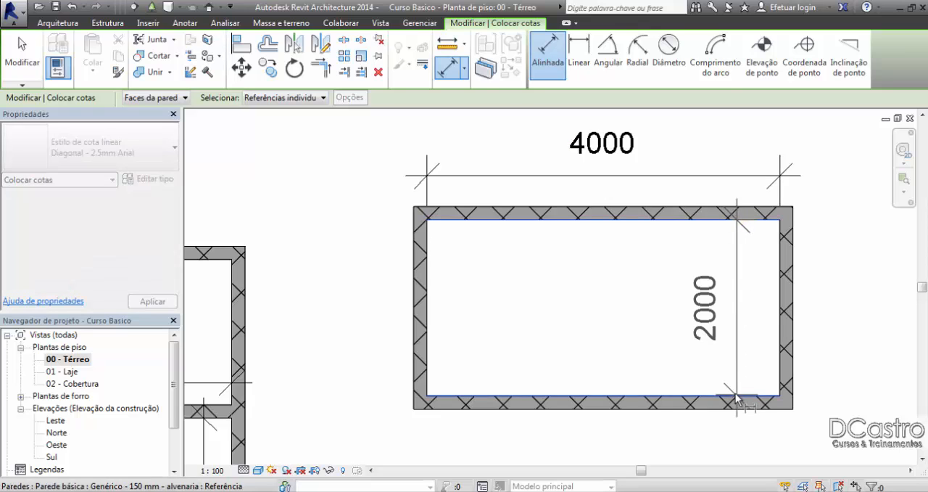
pyautogui.click(736, 397)
pyautogui.click(726, 327)
pyautogui.click(21, 58)
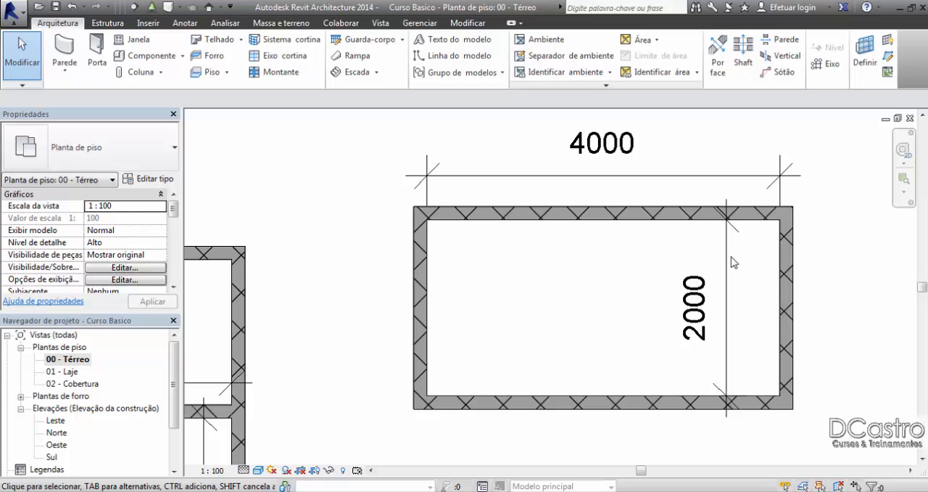
# Step: Draw a 3600 mm horizontal wall rightward in the empty area below the dimensioned rectangle, with location line Face de acabamento: Interna
pyautogui.scroll(-3, 636, 284)
pyautogui.moveTo(636, 283); pyautogui.dragTo(740, 201, button='middle')
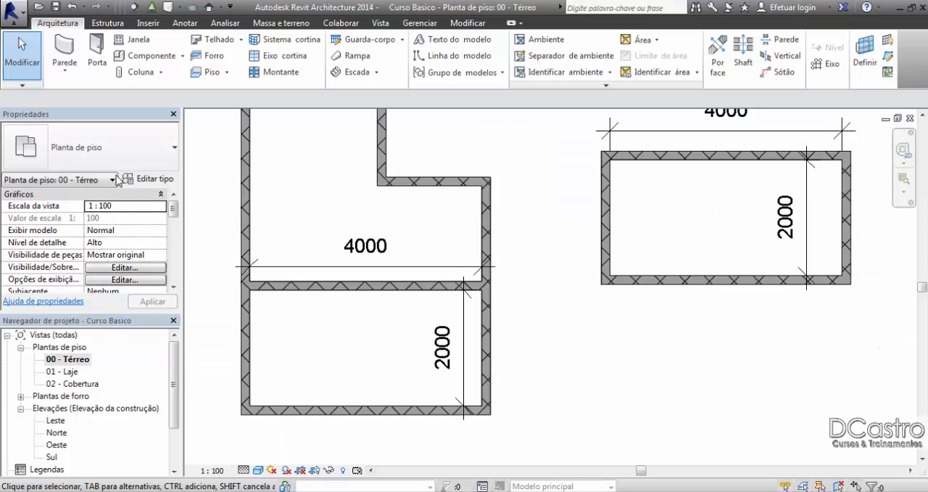
pyautogui.click(64, 55)
pyautogui.click(138, 206)
pyautogui.click(161, 206)
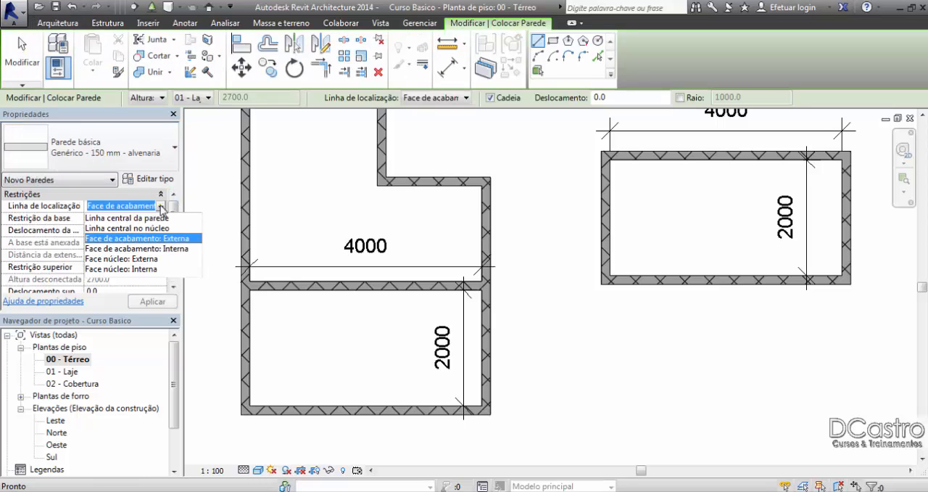
pyautogui.click(167, 237)
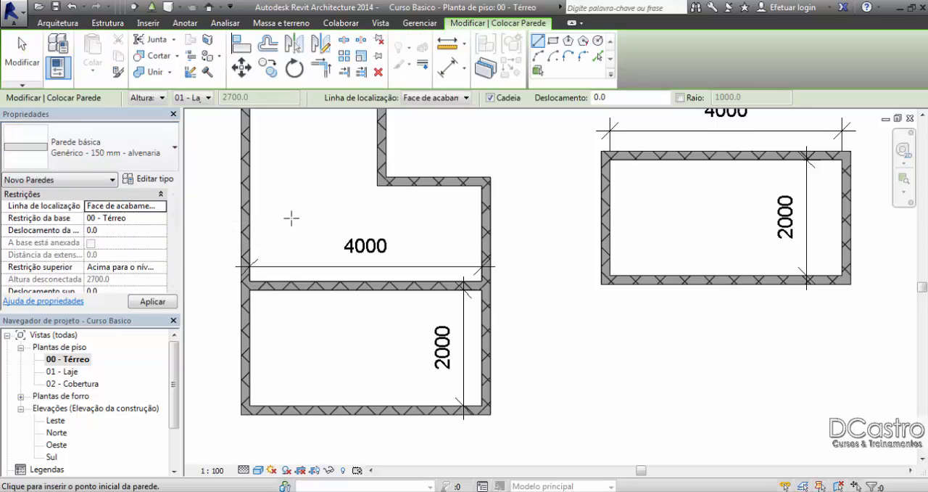
pyautogui.scroll(-6, 291, 218)
pyautogui.scroll(3, 418, 311)
pyautogui.click(428, 311)
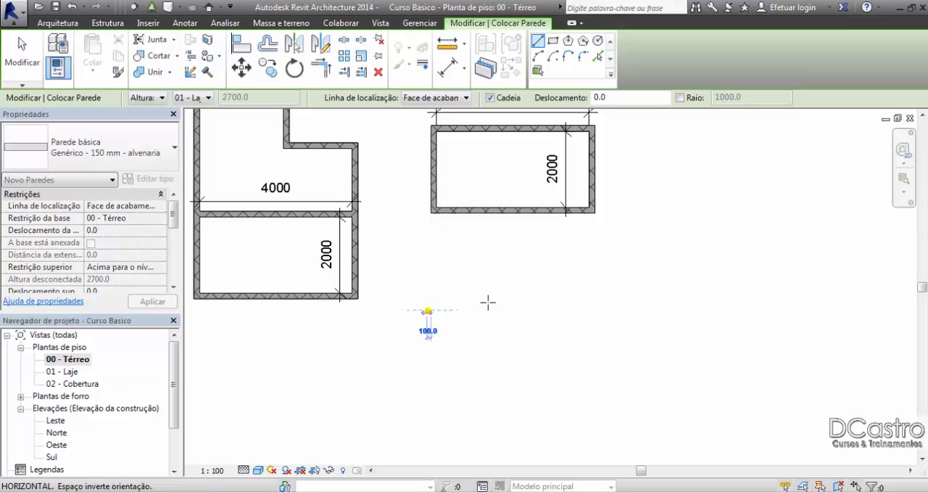
pyautogui.scroll(2, 493, 303)
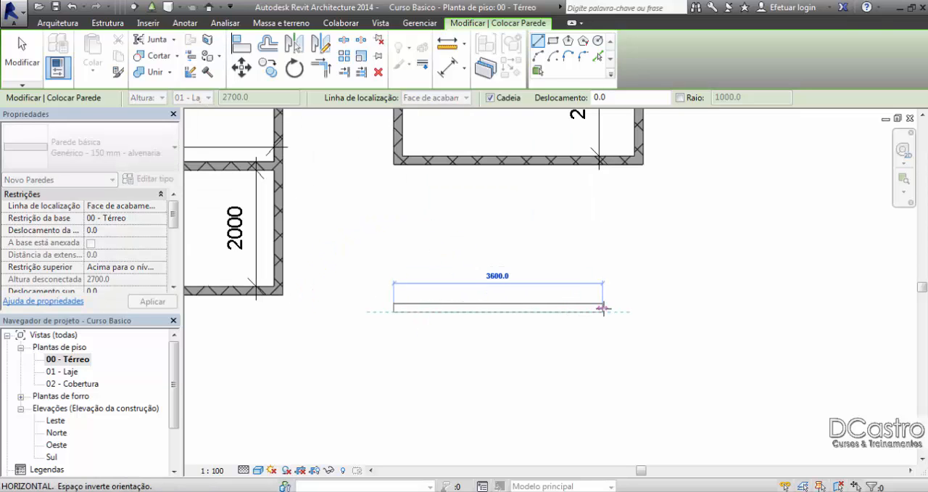
pyautogui.click(603, 308)
# Step: Continue the chain 2600 mm down and 3600 mm left, close the rectangle at the first wall's start, and end the wall command
pyautogui.moveTo(610, 395); pyautogui.dragTo(613, 346, button='middle')
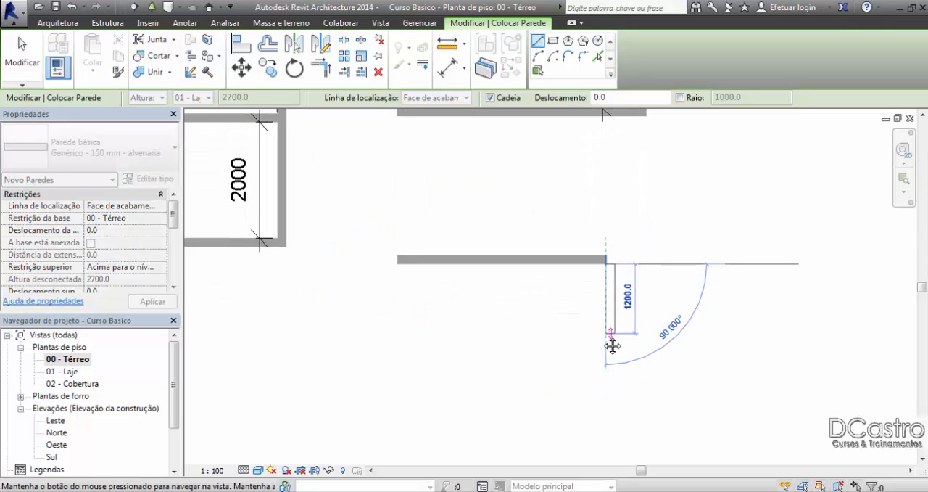
pyautogui.click(606, 415)
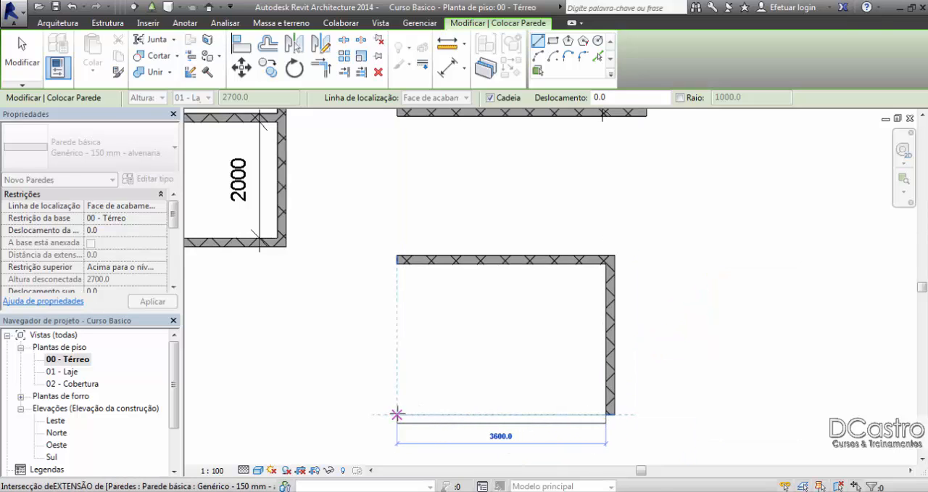
pyautogui.click(396, 414)
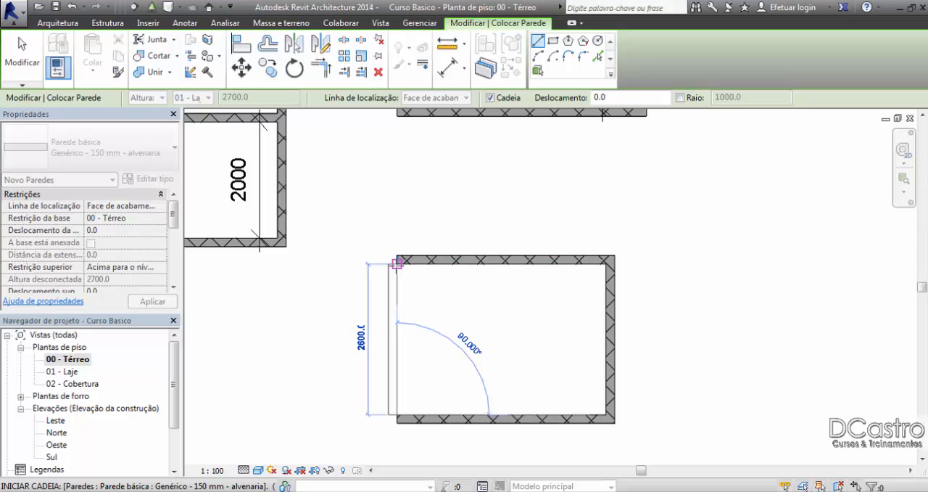
pyautogui.click(396, 263)
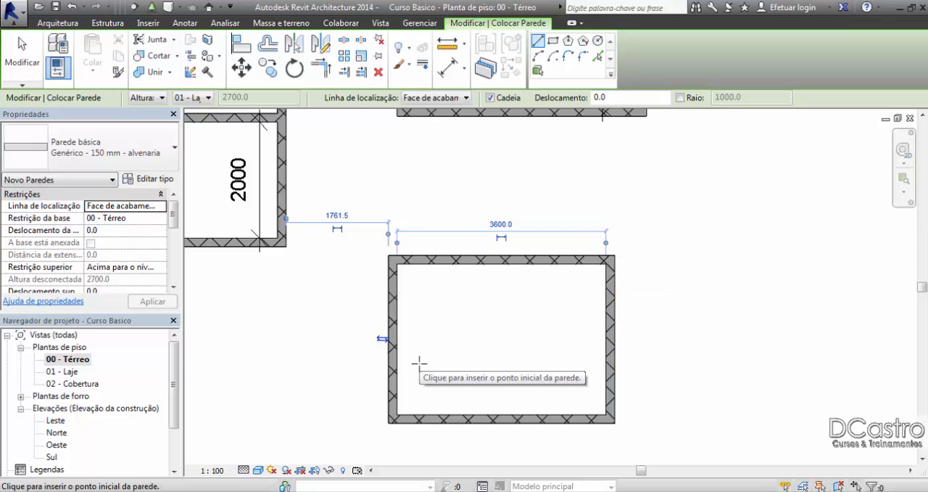
pyautogui.press('Escape')
pyautogui.press('Escape')
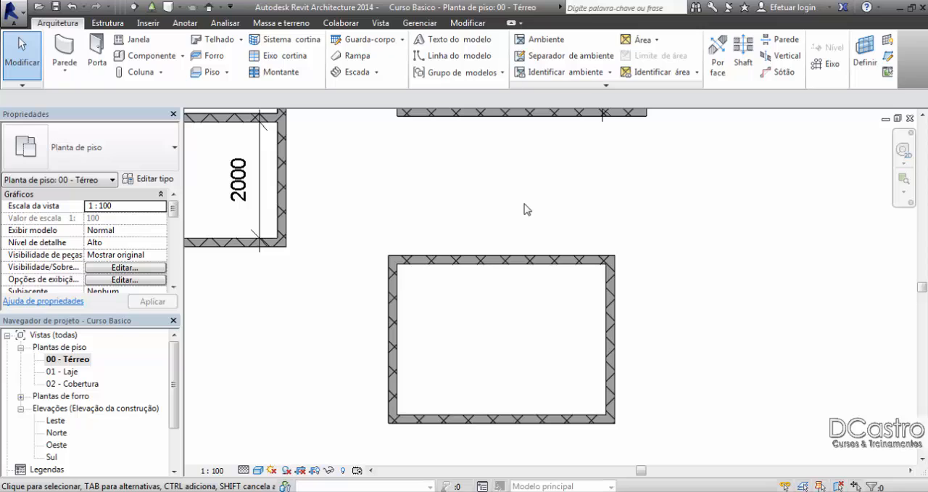
# Step: Start a new wall using the basic wall type Genérico - 150 mm - alvenaria
pyautogui.scroll(-3, 522, 187)
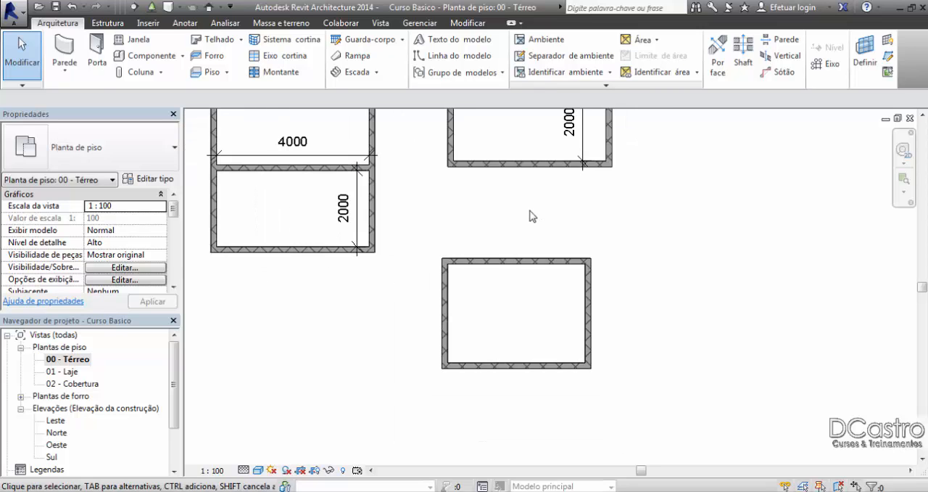
pyautogui.moveTo(494, 215); pyautogui.dragTo(507, 238, button='middle')
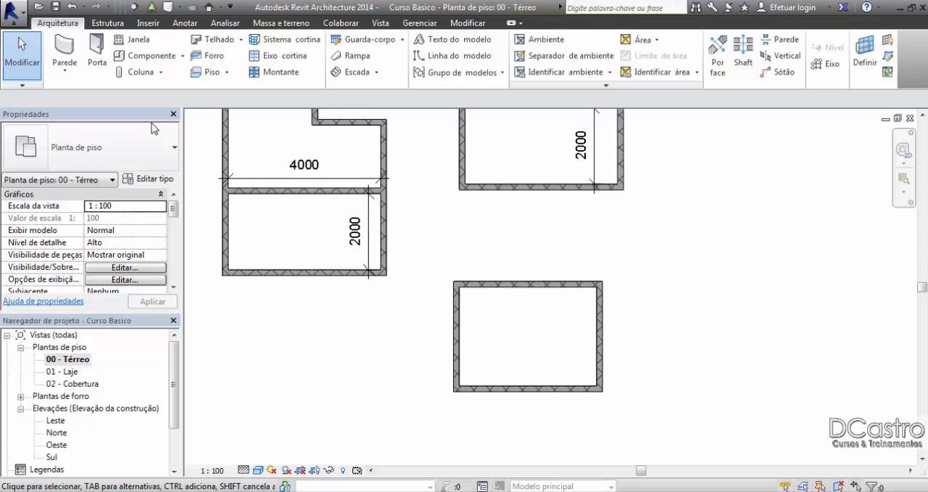
pyautogui.click(64, 58)
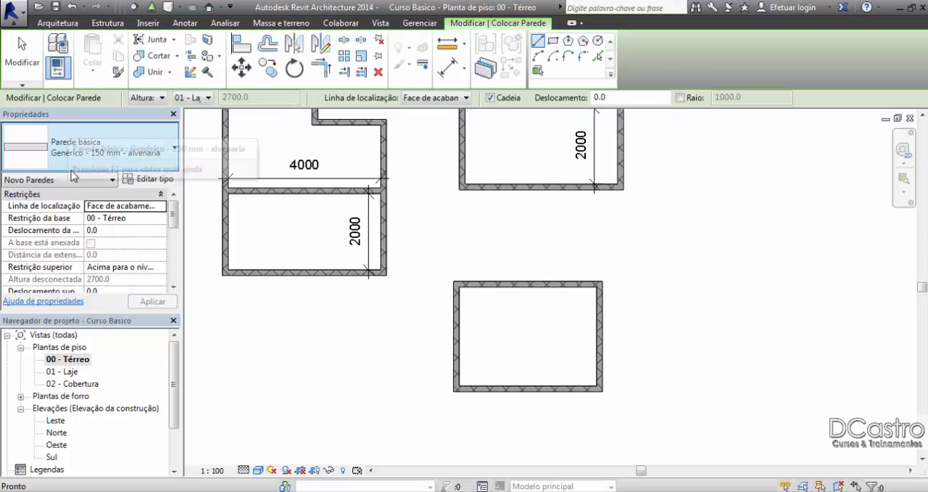
pyautogui.click(124, 146)
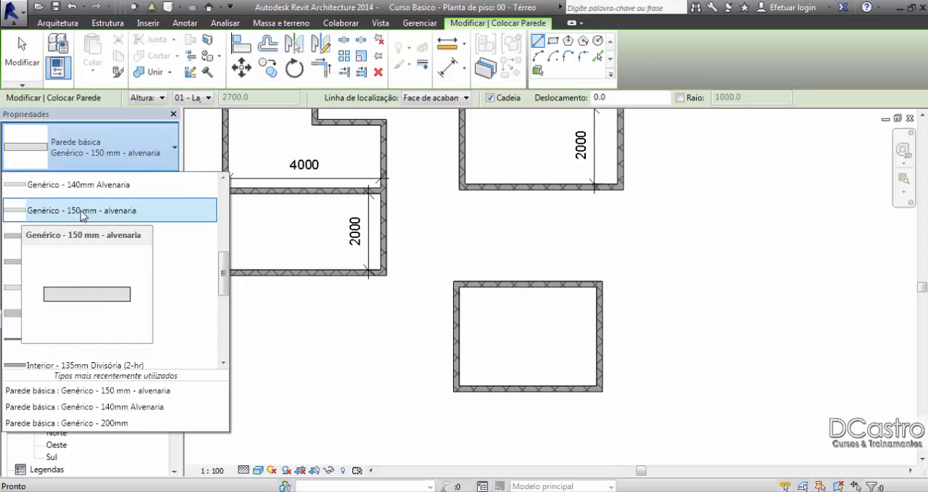
pyautogui.click(83, 210)
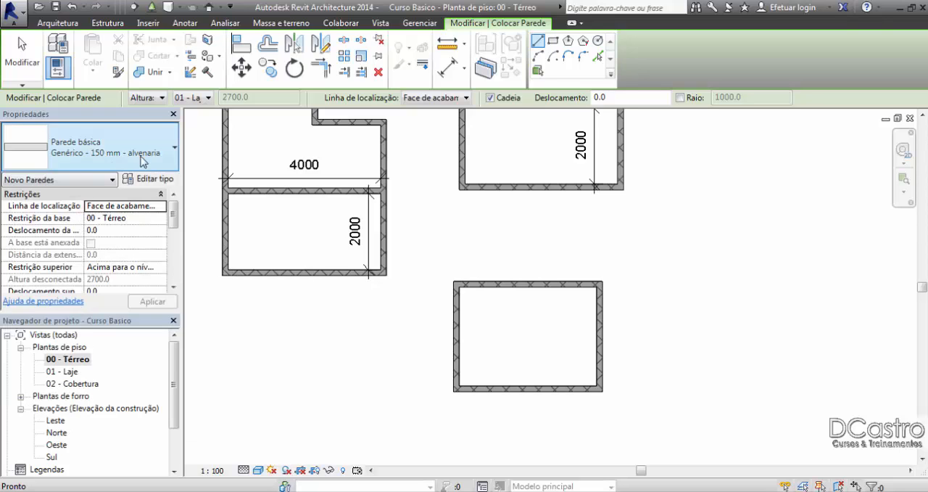
# Step: Examine the 150 mm masonry wall's type properties, including the Duplicar option and the layer structure, without changing the type
pyautogui.click(148, 178)
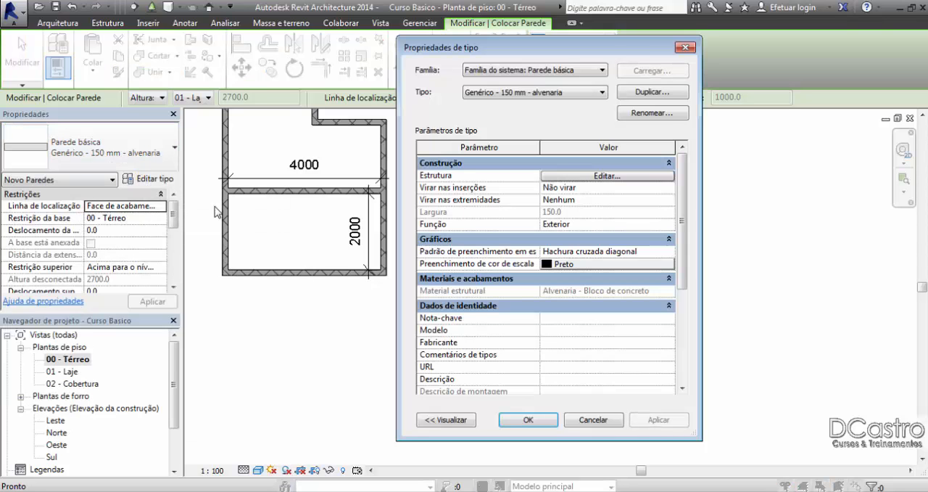
pyautogui.click(652, 92)
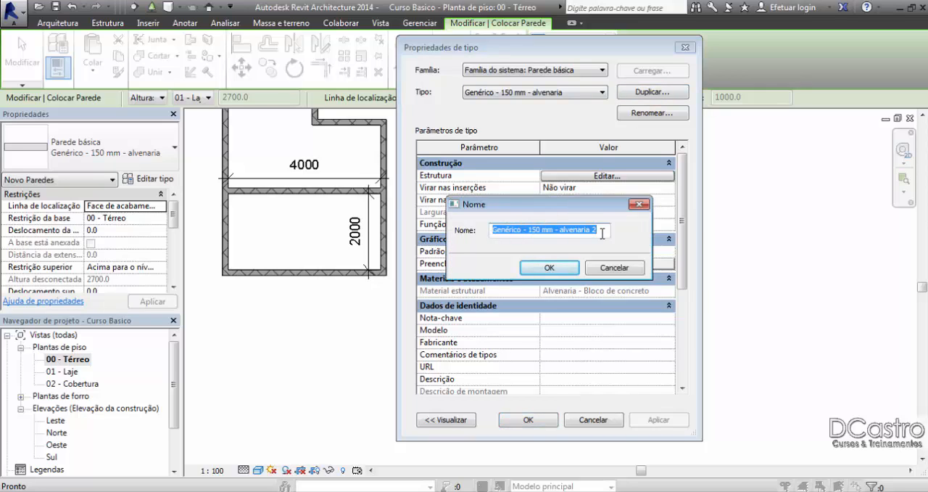
pyautogui.click(614, 267)
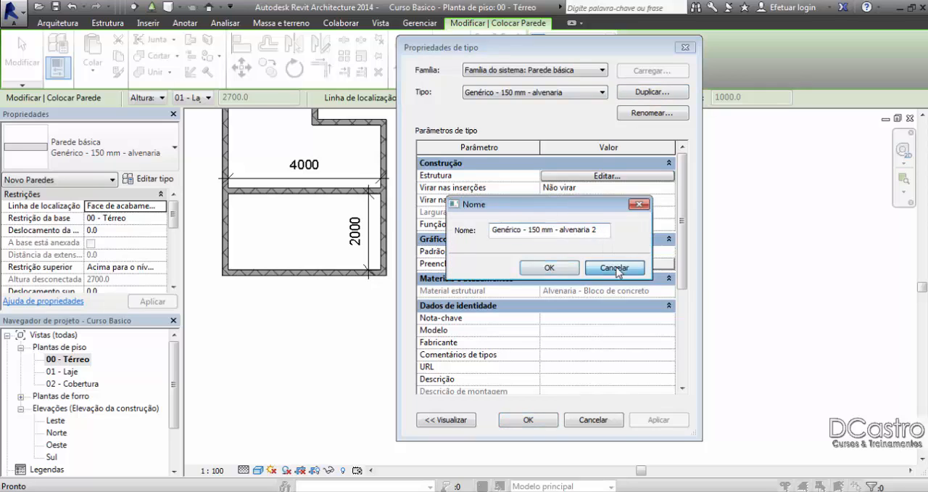
pyautogui.click(609, 177)
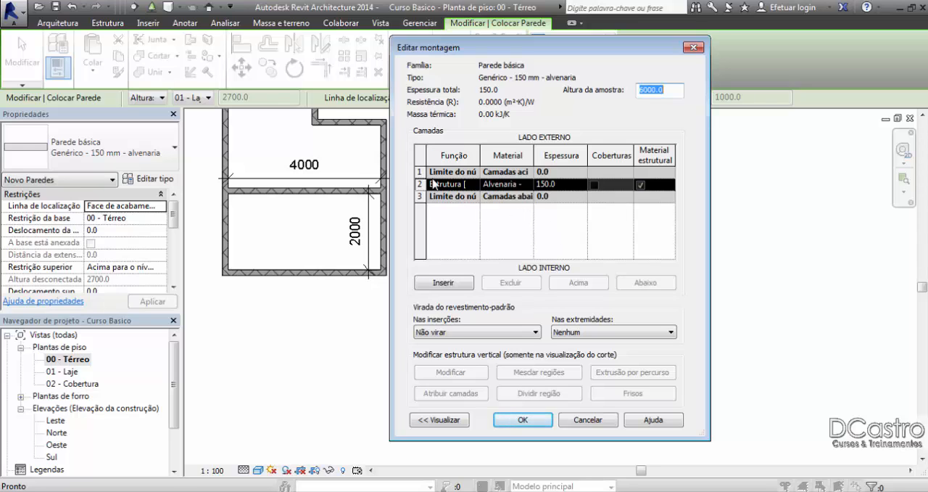
pyautogui.click(588, 420)
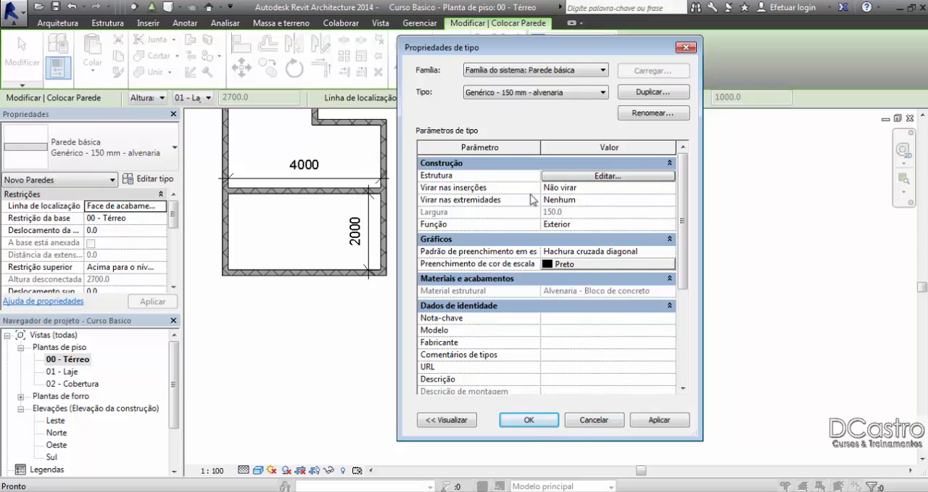
pyautogui.click(529, 419)
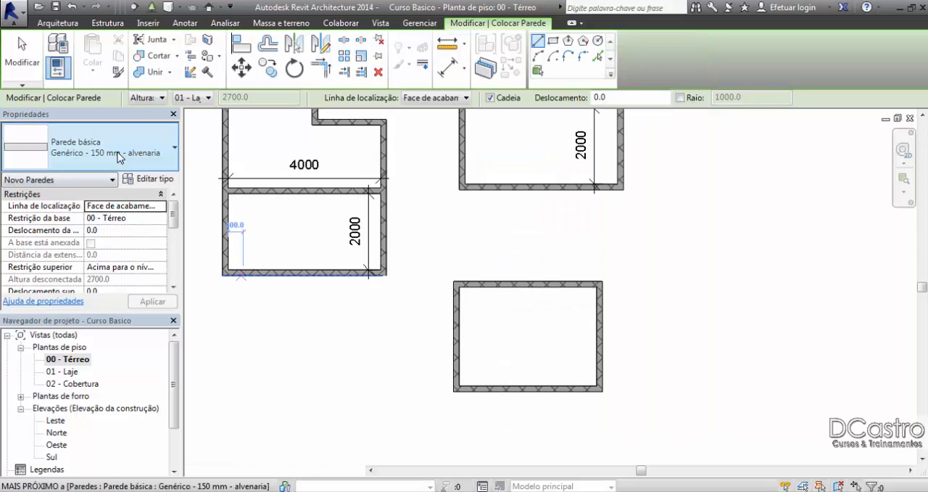
# Step: Choose wall type Genérico - 150 mm - alvenaria with location line Face de acabamento: Interna for the new walls
pyautogui.click(120, 152)
pyautogui.scroll(3, 104, 210)
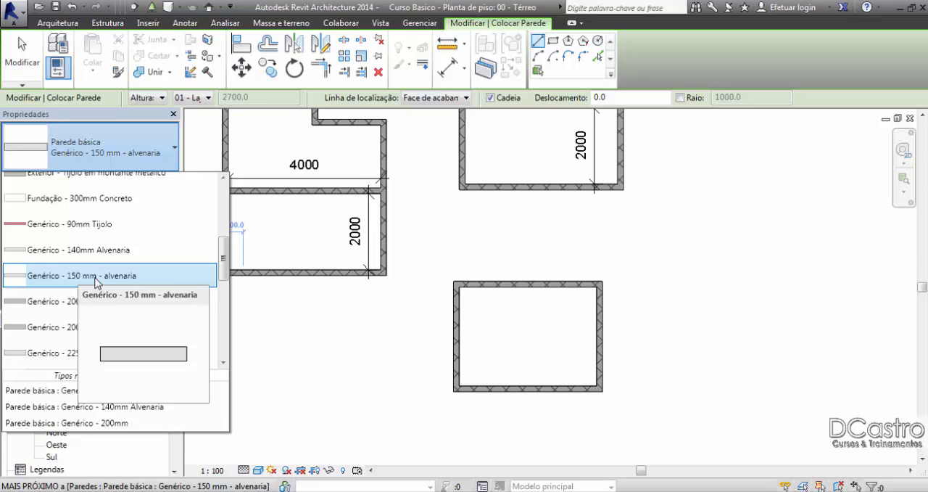
pyautogui.click(95, 279)
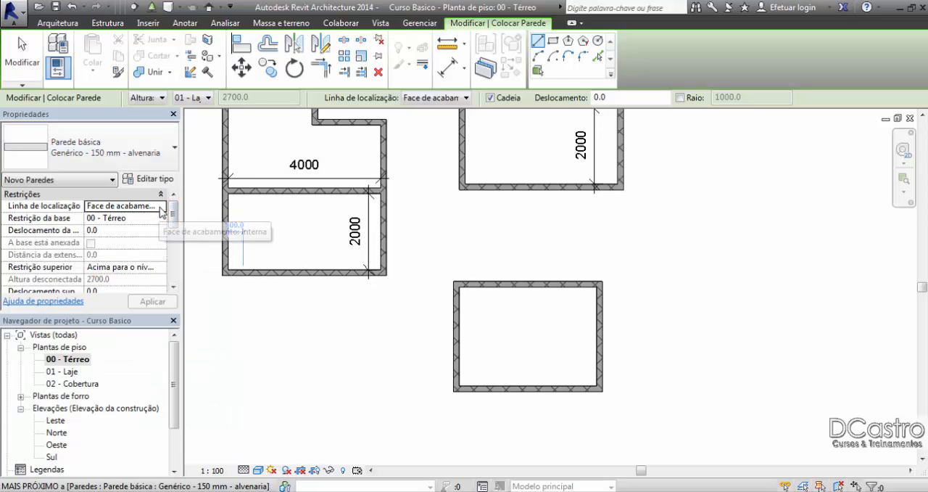
pyautogui.click(161, 209)
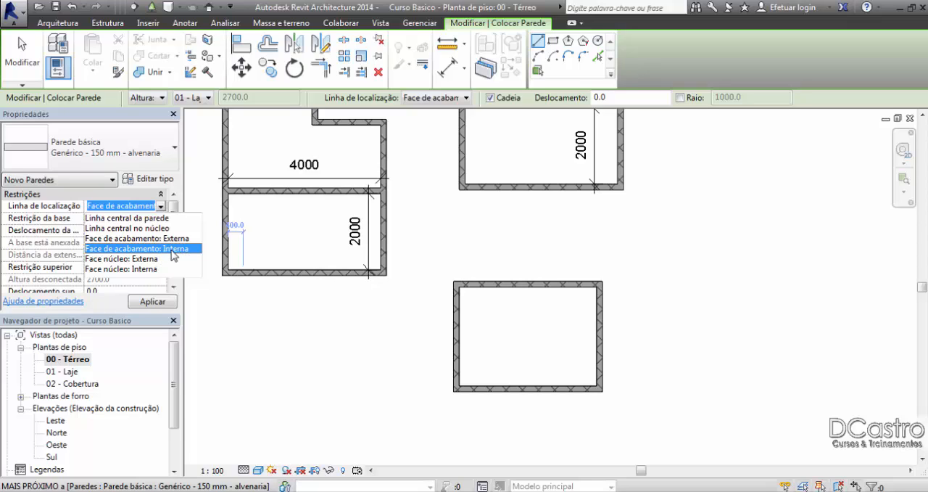
pyautogui.click(172, 255)
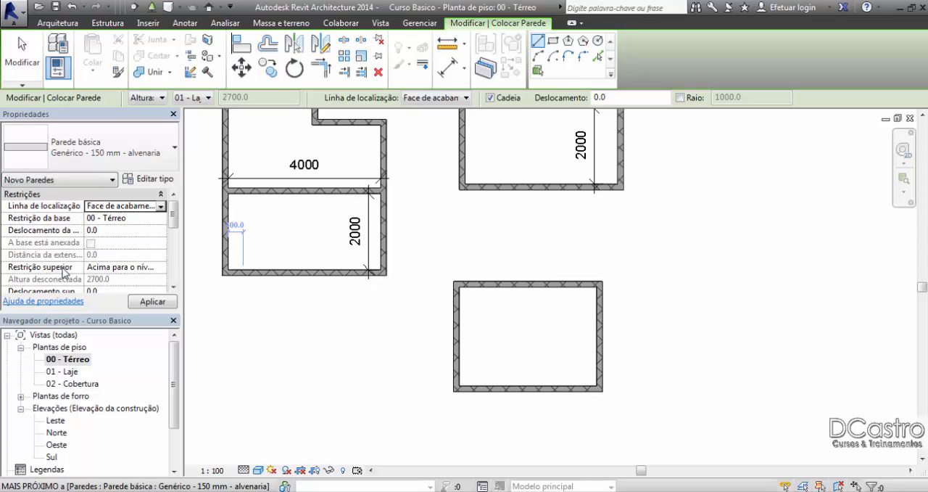
# Step: Set the new walls' top constraint (Restrição superior) to Acima para o nível: 01 - Laje
pyautogui.click(163, 269)
pyautogui.click(161, 268)
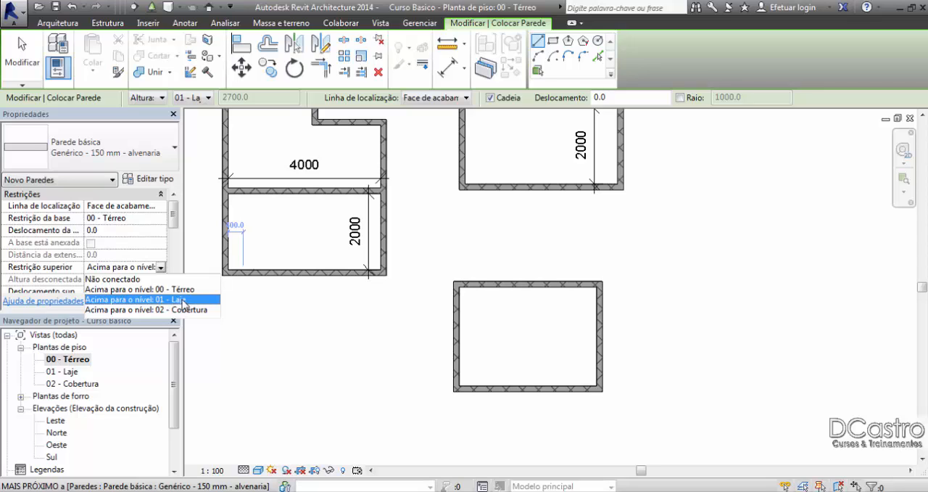
pyautogui.click(183, 299)
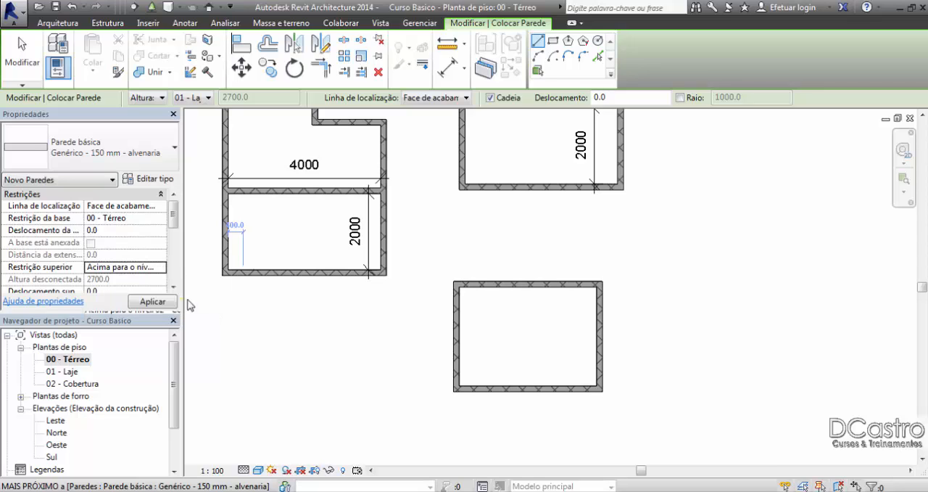
# Step: Leave the wall command and delete all the practice walls and their dimensions from the Térreo floor plan
pyautogui.scroll(-3, 344, 312)
pyautogui.scroll(-1, 345, 310)
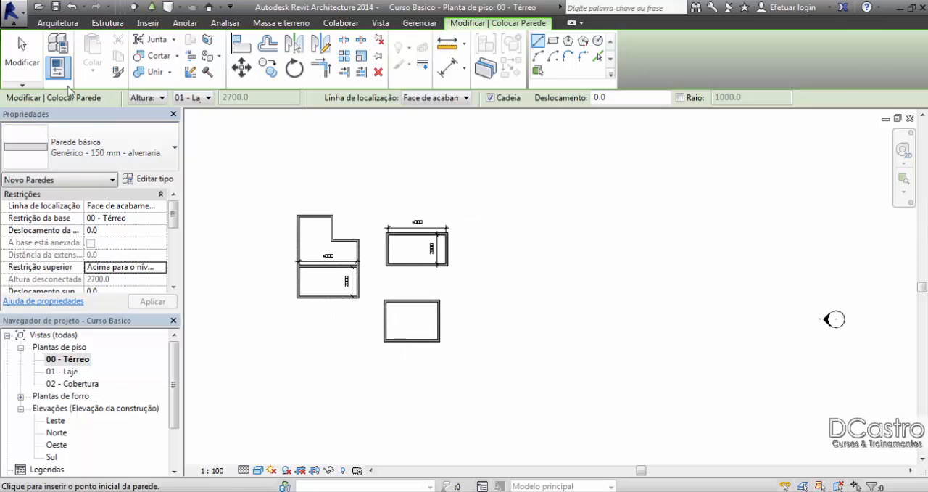
pyautogui.click(21, 58)
pyautogui.moveTo(217, 136); pyautogui.dragTo(523, 409)
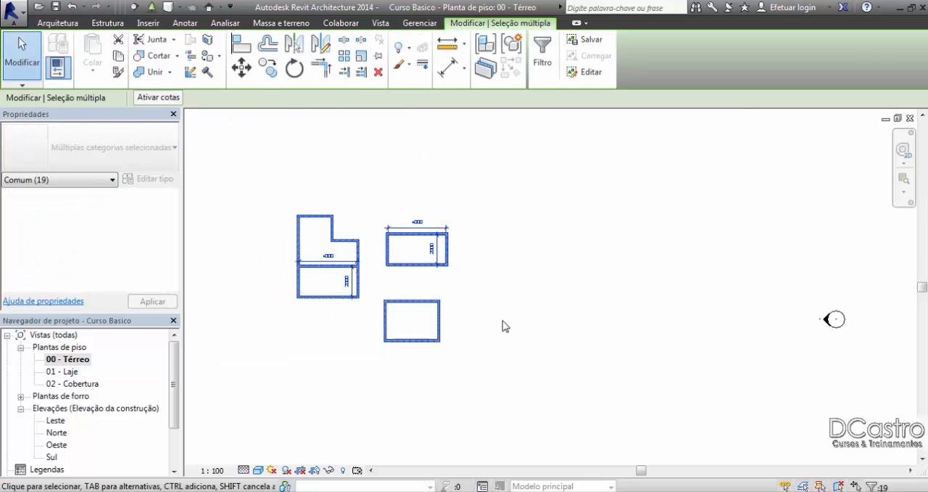
pyautogui.press('Delete')
pyautogui.scroll(1, 522, 231)
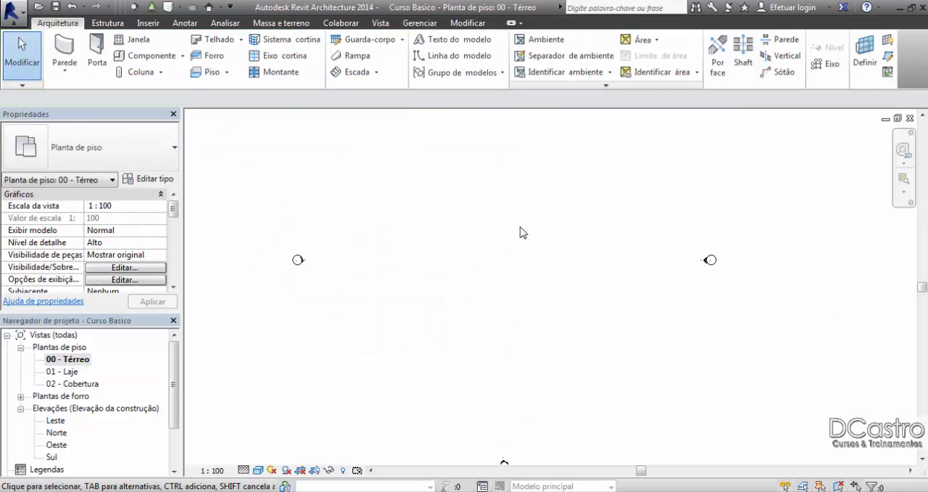
pyautogui.moveTo(523, 230); pyautogui.dragTo(501, 138, button='middle')
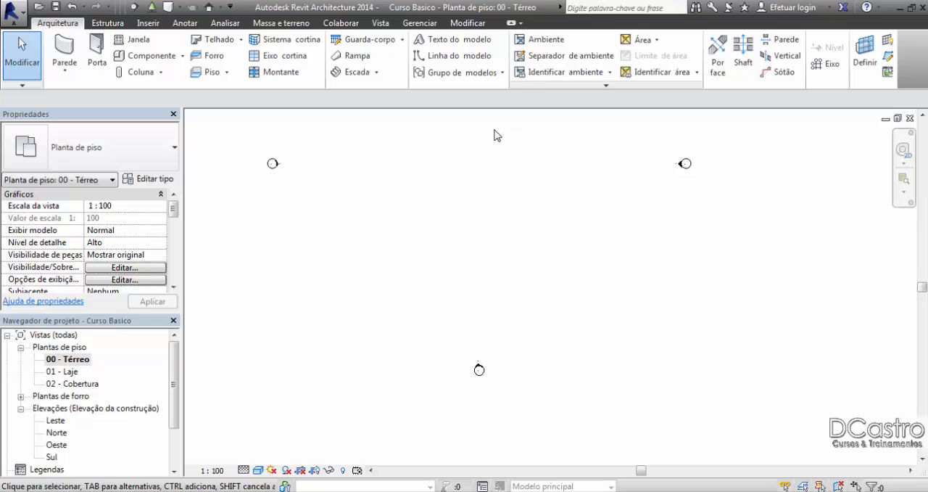
# Step: Draw a horizontal wall about 13600 mm long on the Térreo plan with top constraint Acima para o nível: 01 - Laje
pyautogui.click(65, 53)
pyautogui.click(161, 267)
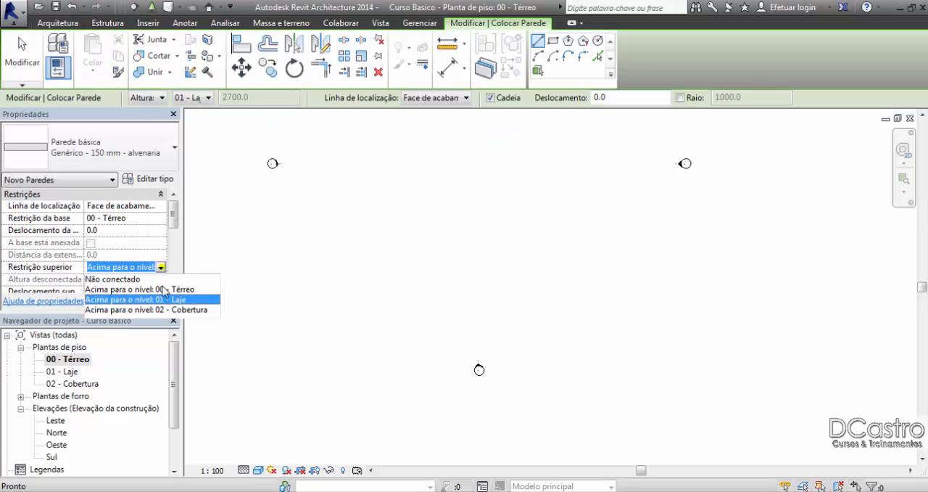
pyautogui.click(165, 302)
pyautogui.click(316, 284)
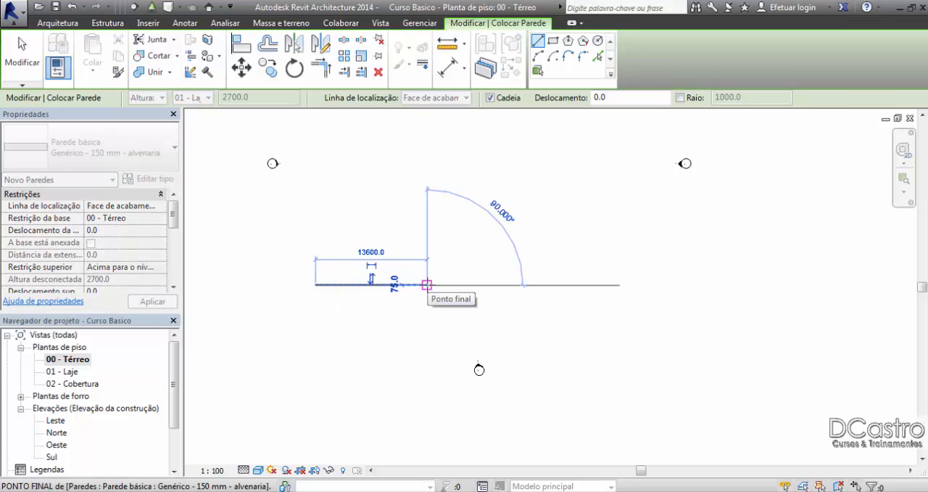
pyautogui.click(427, 284)
pyautogui.press('Escape')
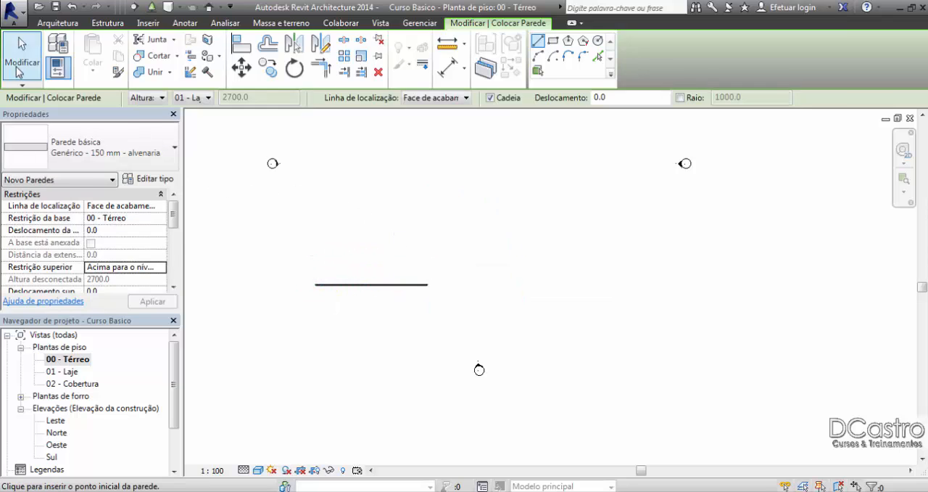
pyautogui.press('Escape')
# Step: Draw a second horizontal wall about 13800 mm long, aligned with the first, with top constraint Acima para o nível: 02 - Cobertura
pyautogui.click(67, 60)
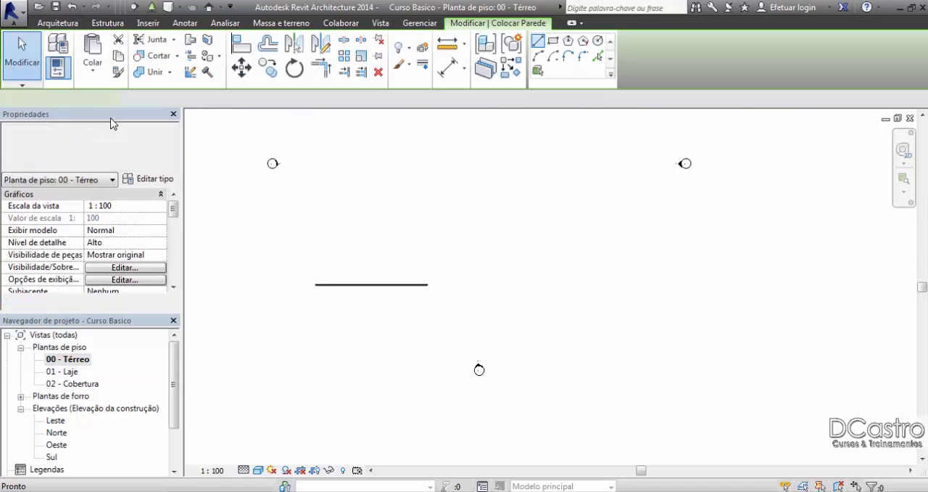
pyautogui.click(162, 271)
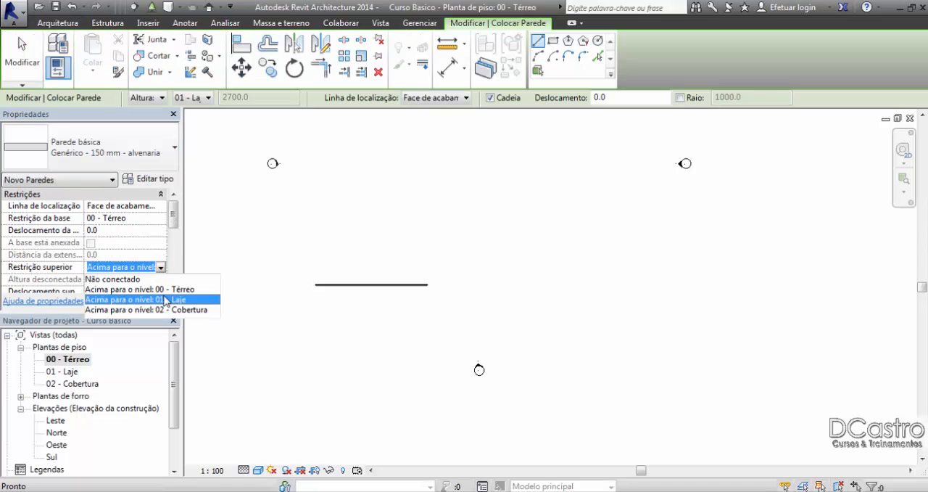
pyautogui.click(167, 307)
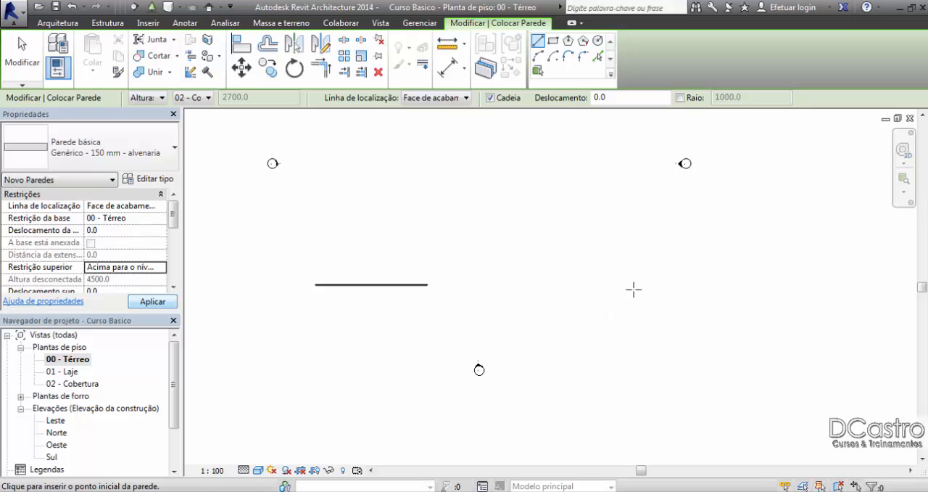
pyautogui.click(639, 284)
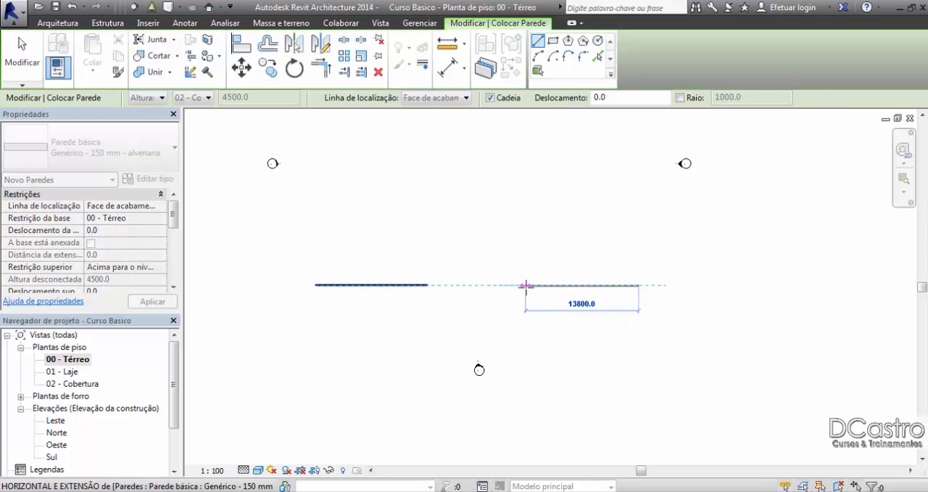
pyautogui.click(527, 284)
pyautogui.click(22, 61)
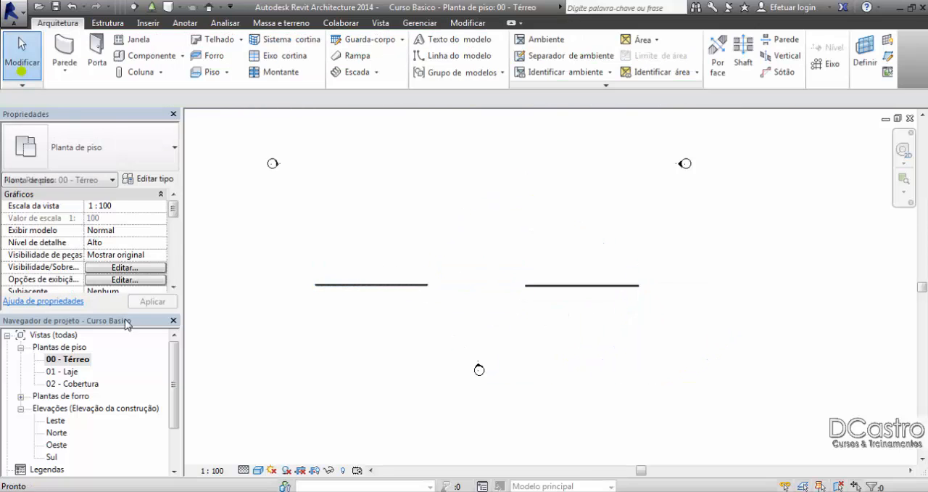
# Step: In the Sul elevation, extend the free ends of the level lines past the far end of the lower wall
pyautogui.doubleClick(51, 457)
pyautogui.scroll(-5, 529, 263)
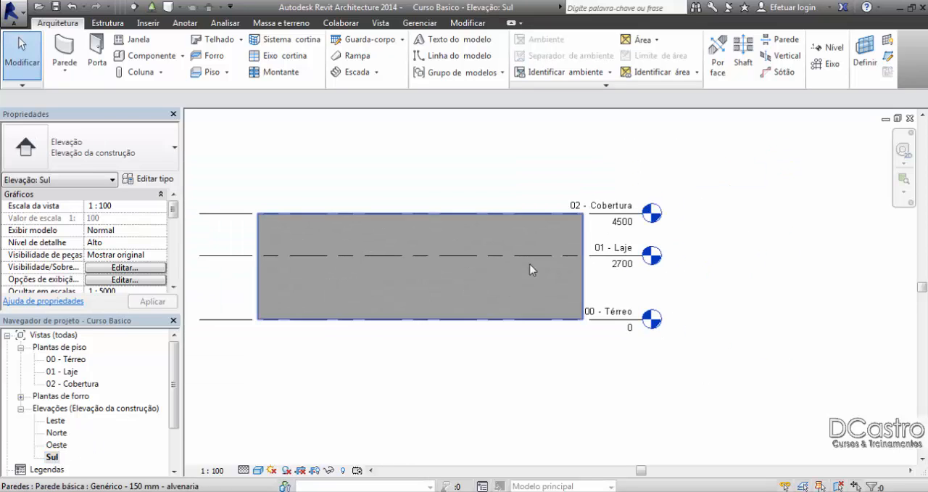
pyautogui.scroll(3, 518, 213)
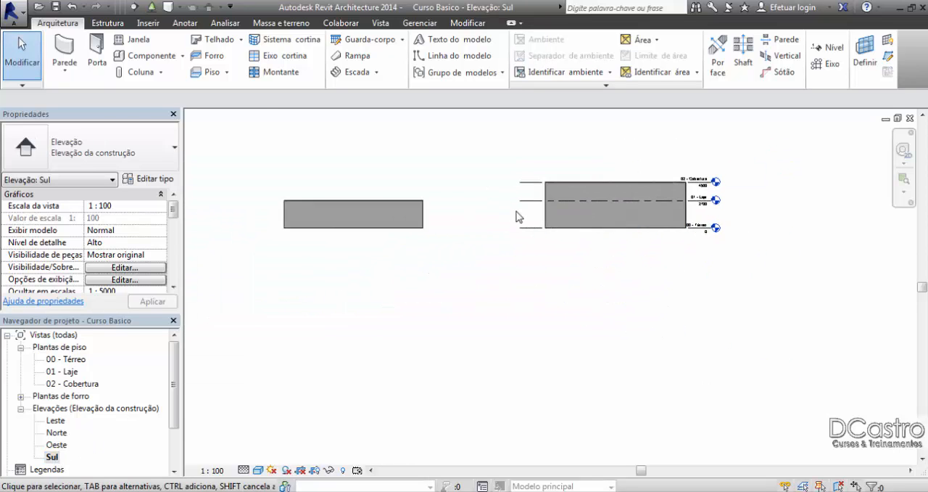
pyautogui.click(534, 256)
pyautogui.click(534, 255)
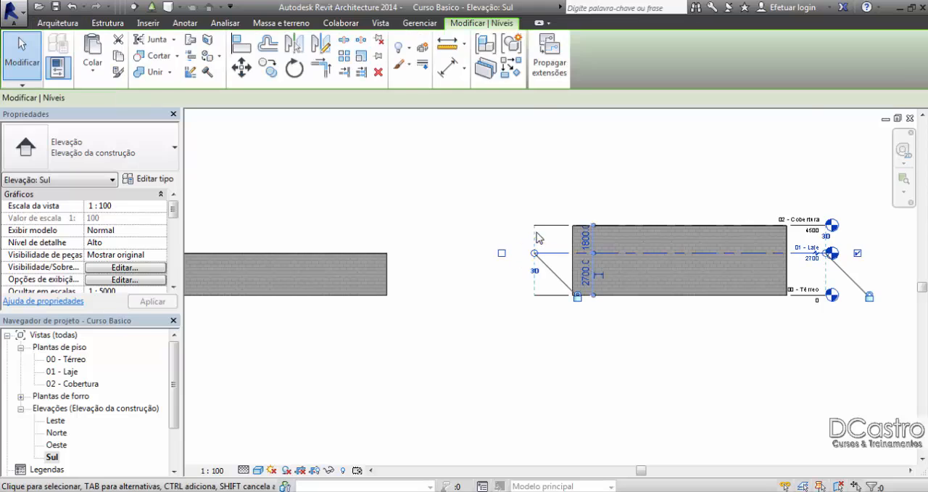
pyautogui.moveTo(482, 253); pyautogui.dragTo(268, 254)
pyautogui.moveTo(327, 264); pyautogui.dragTo(522, 237, button='middle')
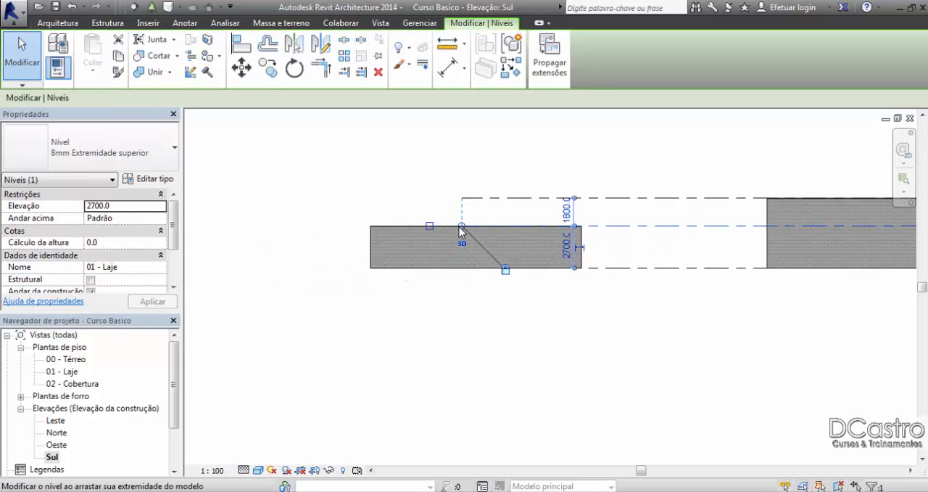
pyautogui.moveTo(461, 226); pyautogui.dragTo(324, 226)
pyautogui.click(334, 324)
pyautogui.scroll(-1, 698, 330)
pyautogui.moveTo(698, 330); pyautogui.dragTo(548, 331, button='middle')
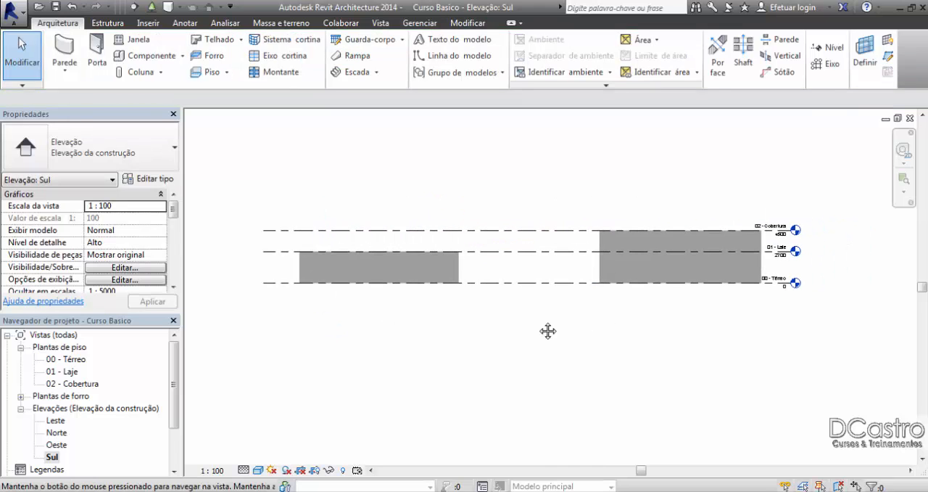
# Step: Compare the heights of the two walls against the 01 - Laje and 02 - Cobertura levels in the Sul elevation
pyautogui.scroll(2, 526, 326)
pyautogui.click(441, 268)
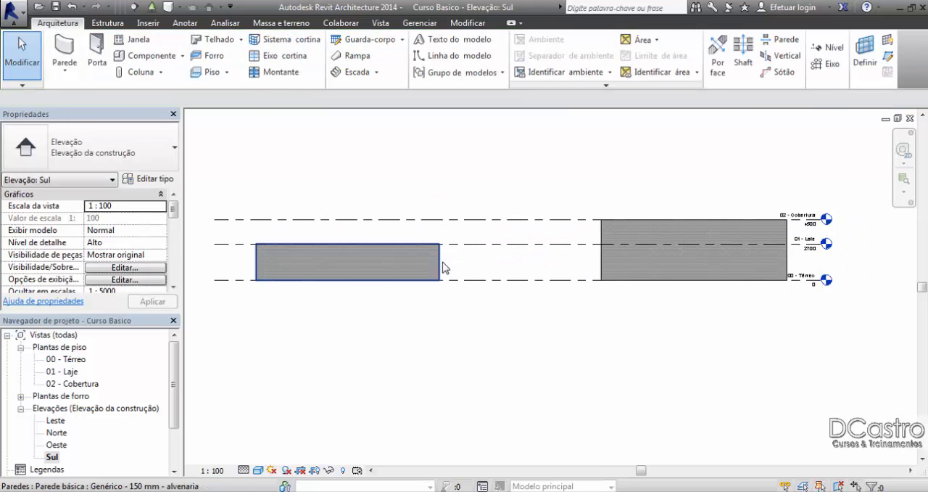
pyautogui.click(441, 267)
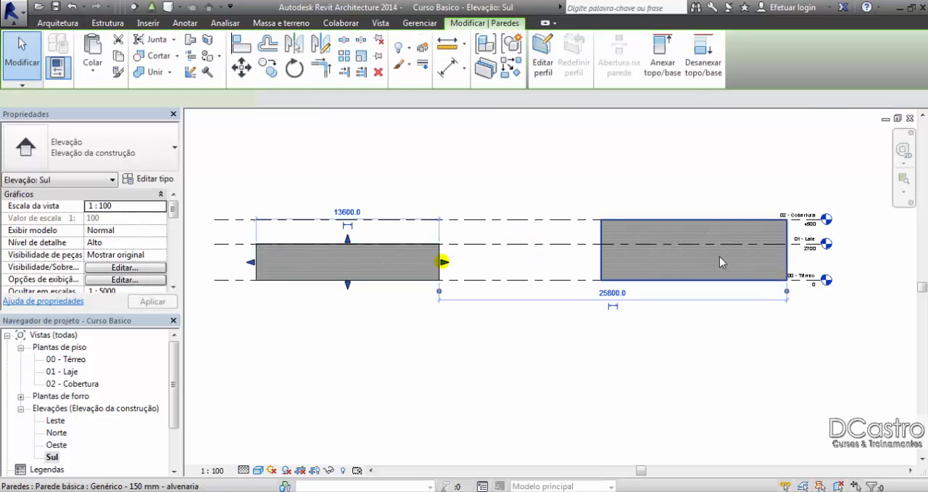
pyautogui.click(798, 275)
pyautogui.click(788, 255)
pyautogui.scroll(2, 843, 212)
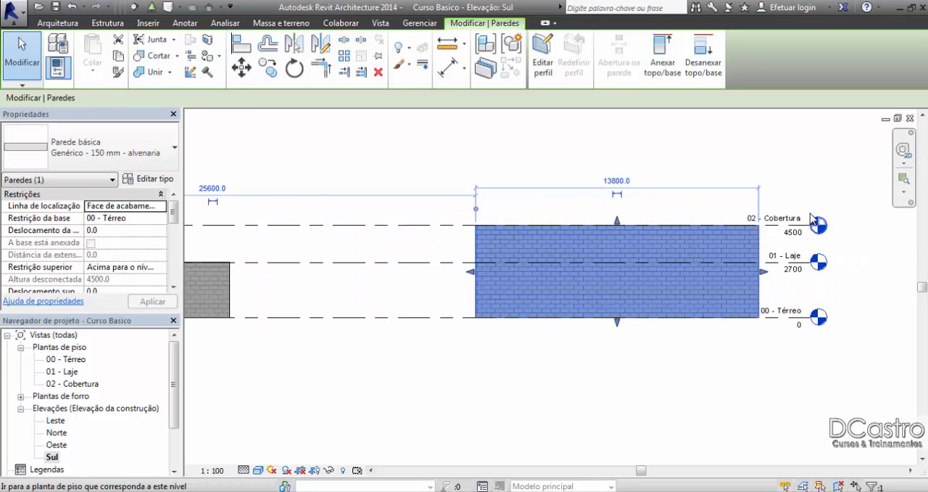
pyautogui.click(795, 185)
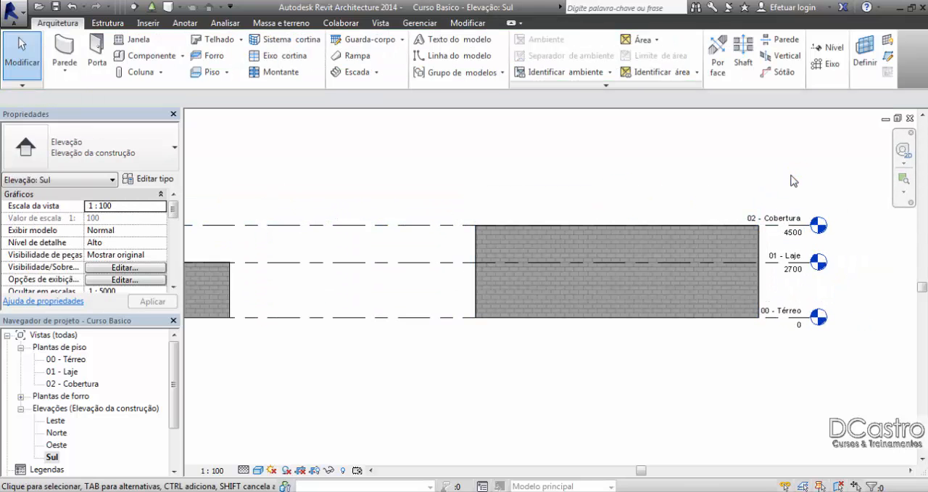
# Step: Return to the 00 - Térreo floor plan and delete both demonstration walls
pyautogui.doubleClick(84, 360)
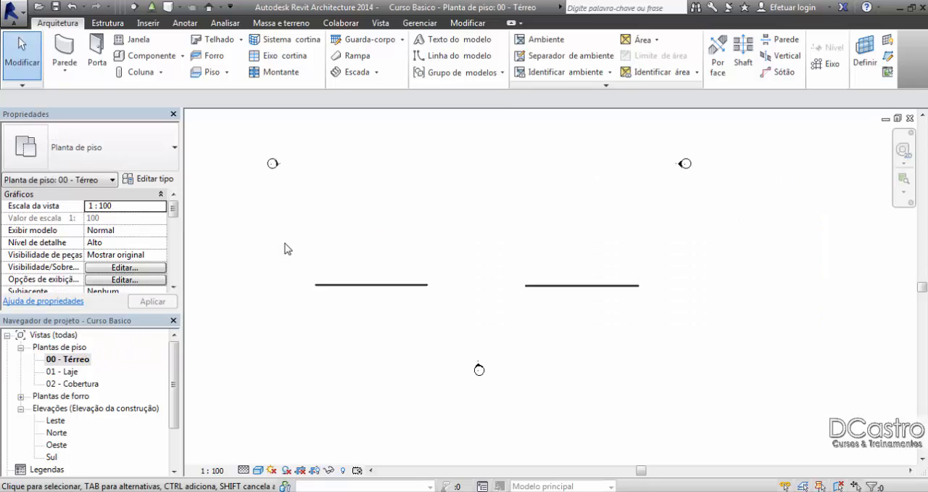
pyautogui.click(365, 286)
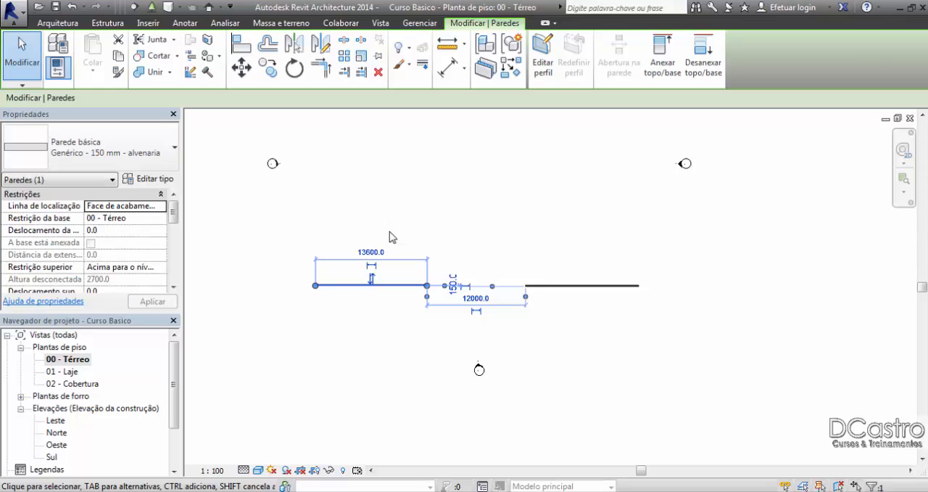
pyautogui.press('Delete')
pyautogui.click(527, 285)
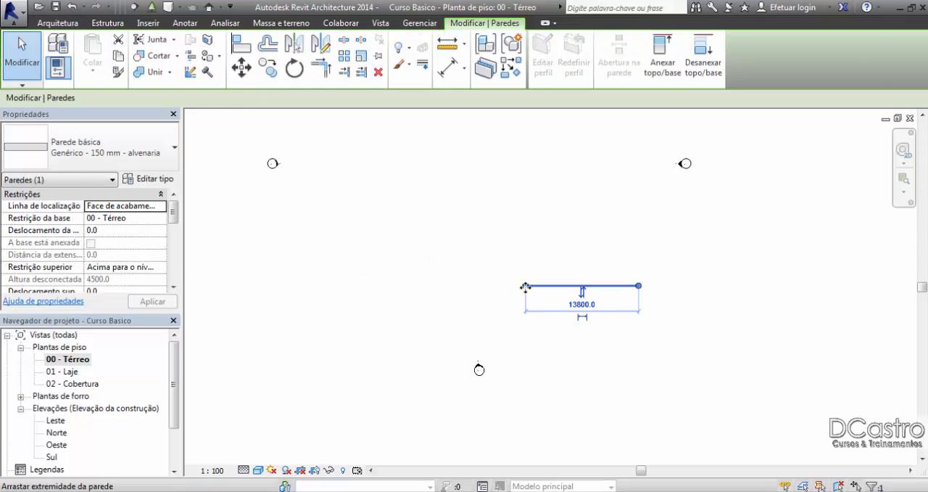
pyautogui.press('Delete')
# Step: Start the Wall command on the Térreo plan with top constraint Acima para o nível: 01 - Laje
pyautogui.moveTo(526, 252); pyautogui.dragTo(474, 302, button='middle')
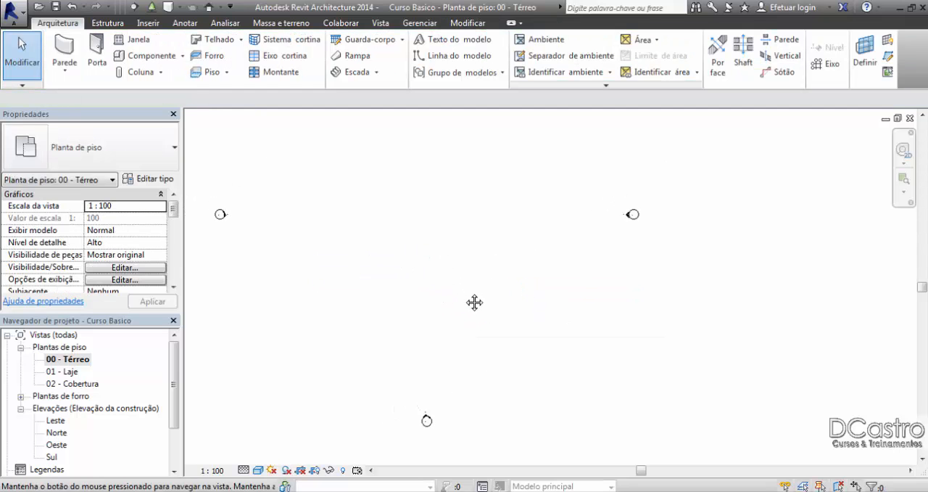
pyautogui.click(65, 52)
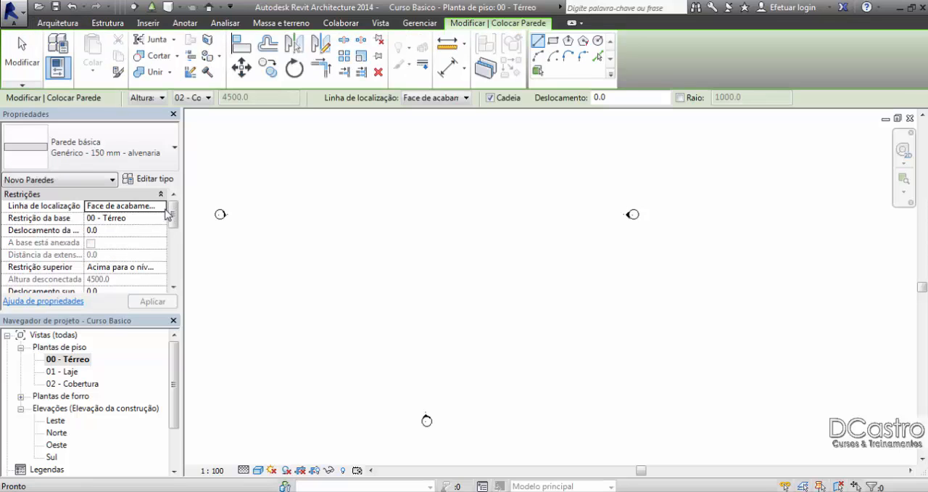
pyautogui.click(163, 267)
pyautogui.click(161, 303)
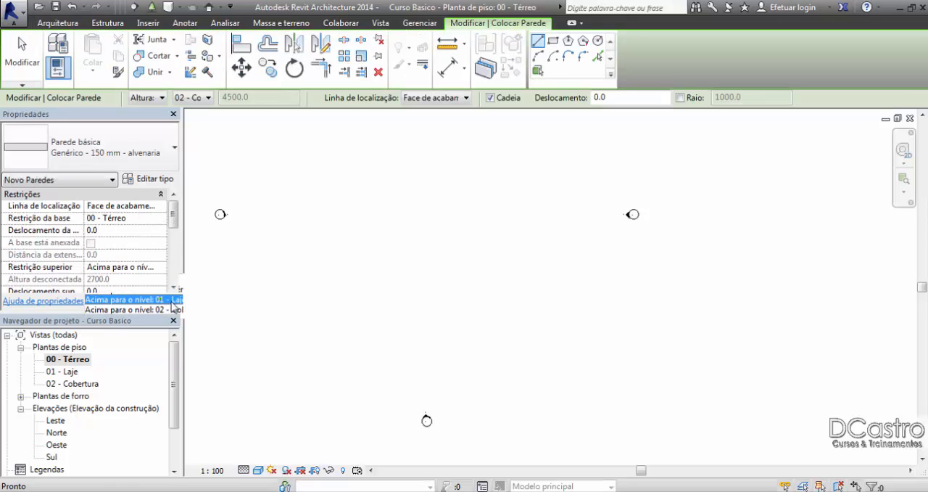
pyautogui.moveTo(298, 232); pyautogui.dragTo(311, 284, button='middle')
pyautogui.scroll(3, 300, 253)
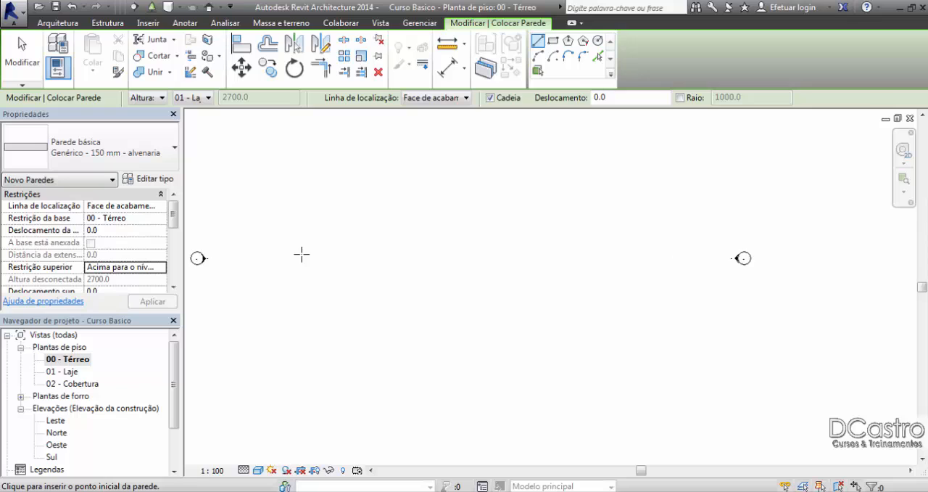
pyautogui.moveTo(312, 248); pyautogui.dragTo(311, 222, button='middle')
pyautogui.scroll(3, 312, 271)
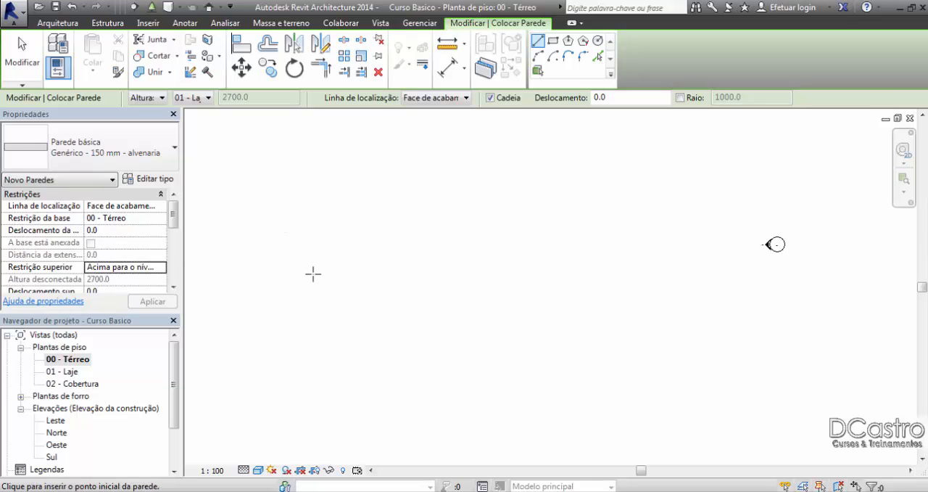
# Step: Draw a closed rectangular room of four walls, 4500 mm wide by 3500 mm deep inside, and leave the wall command
pyautogui.click(305, 287)
pyautogui.scroll(3, 309, 266)
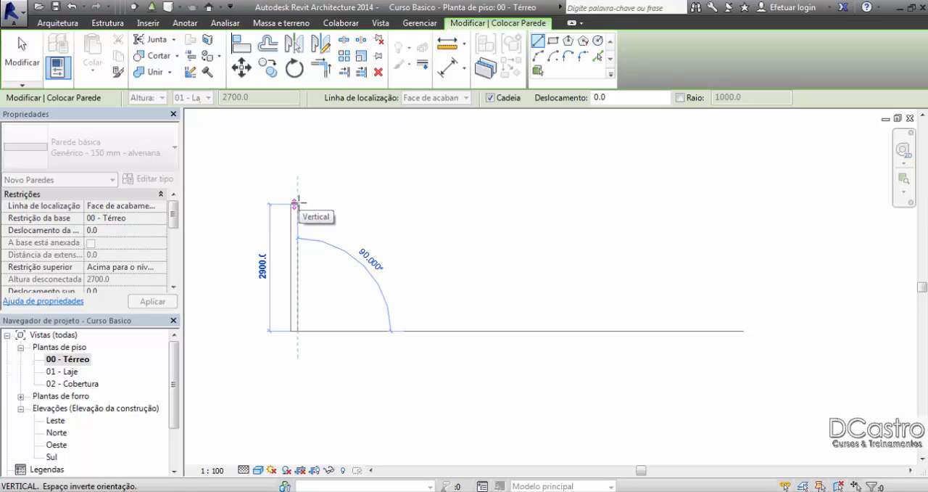
pyautogui.write('3500')
pyautogui.press('Return')
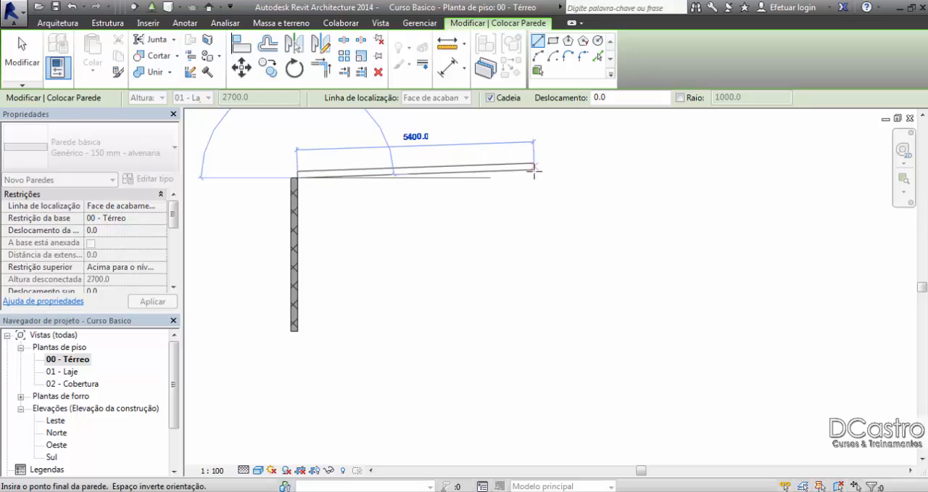
pyautogui.write('4500')
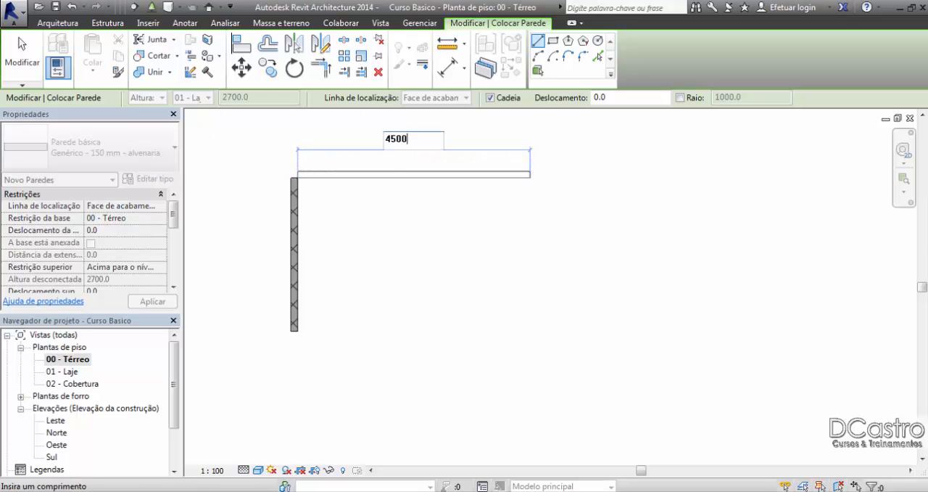
pyautogui.press('Return')
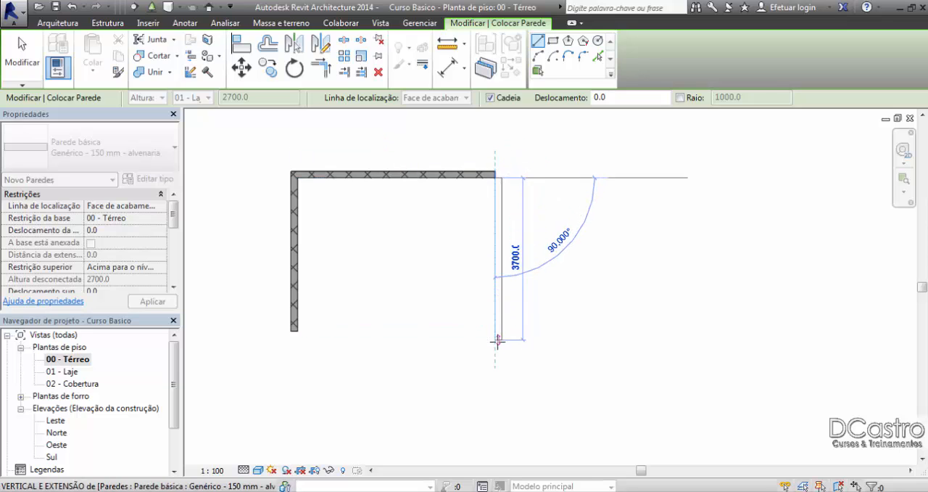
pyautogui.click(498, 333)
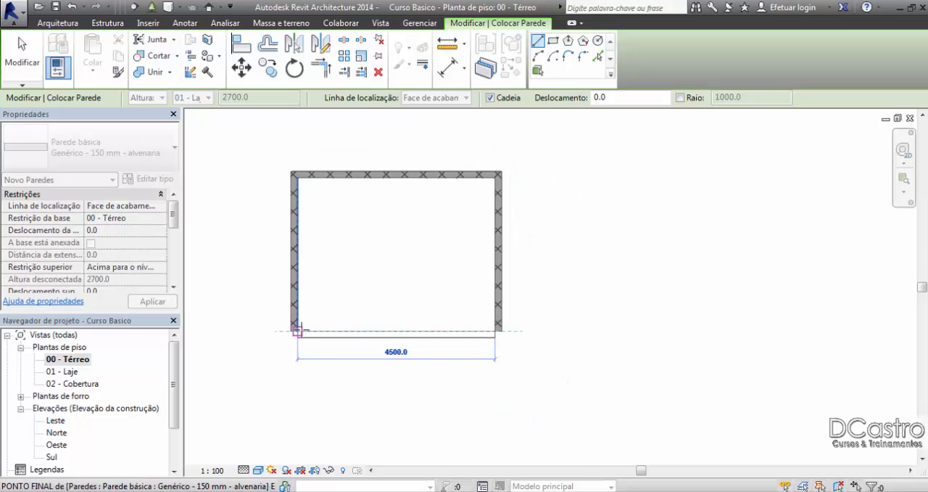
pyautogui.click(294, 333)
pyautogui.click(22, 55)
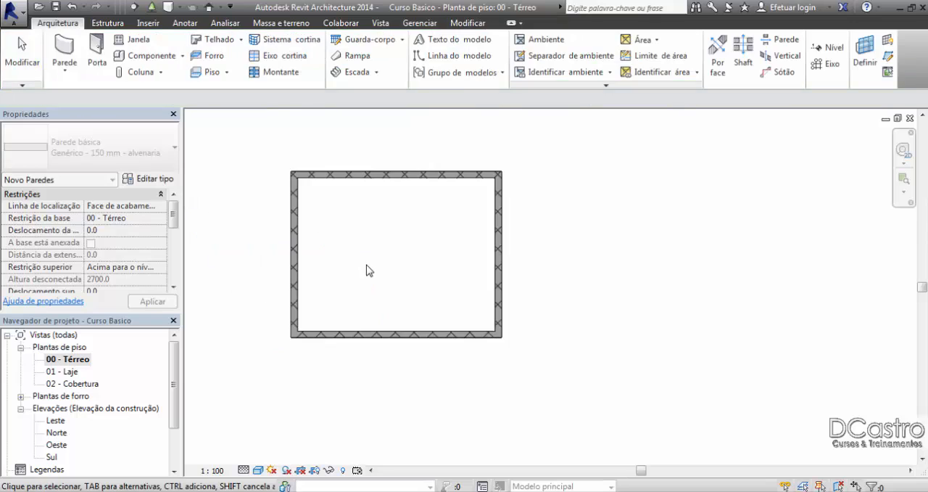
# Step: Start the Door command on the Térreo plan and review the sizes available for the M_Descarga simples door family
pyautogui.scroll(1, 419, 273)
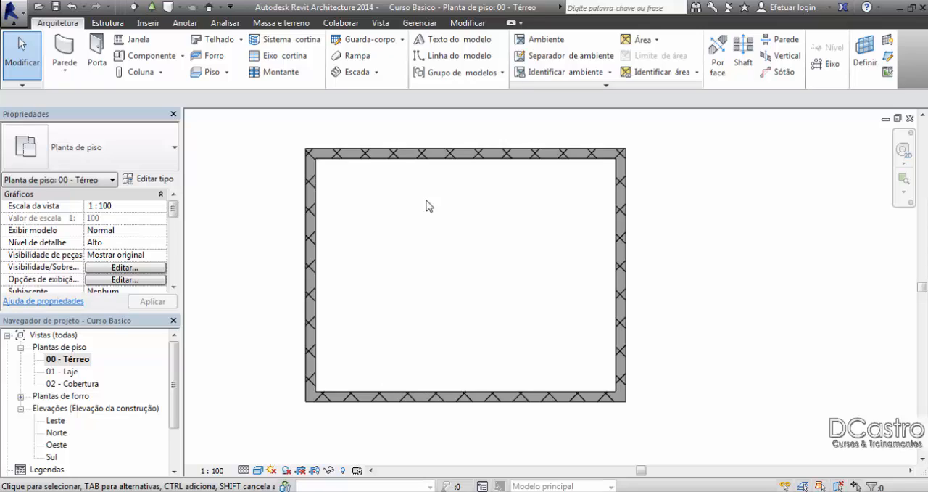
pyautogui.moveTo(374, 233); pyautogui.dragTo(389, 252, button='middle')
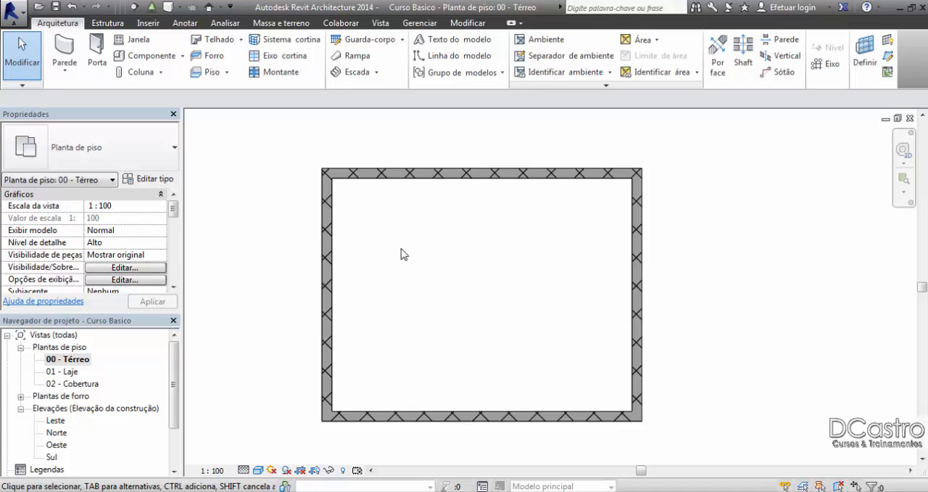
pyautogui.click(93, 64)
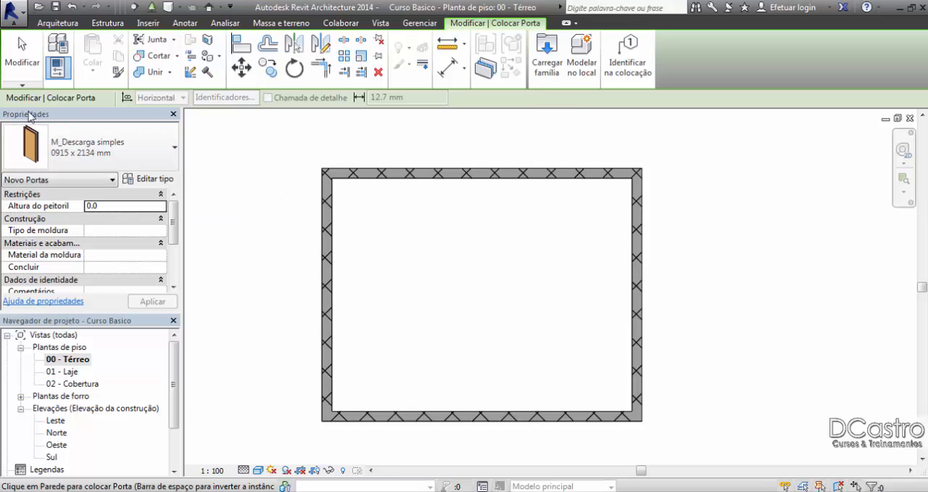
pyautogui.click(132, 149)
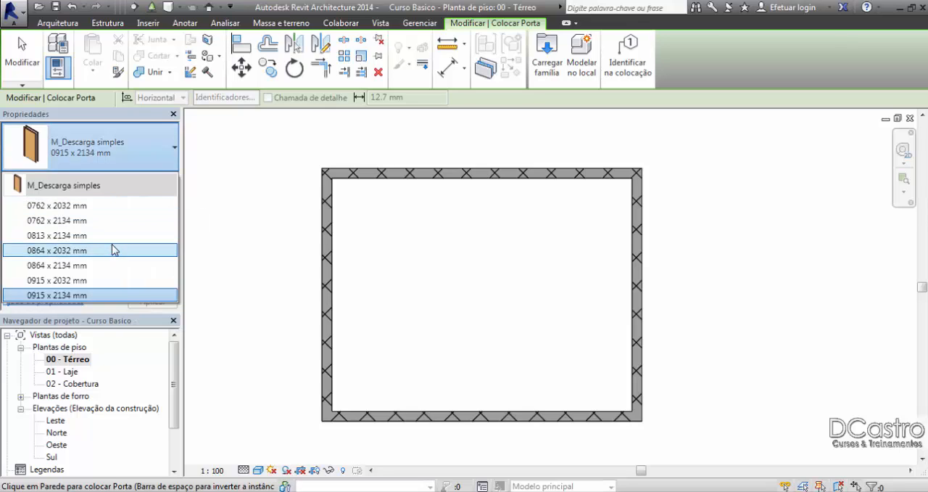
pyautogui.click(100, 160)
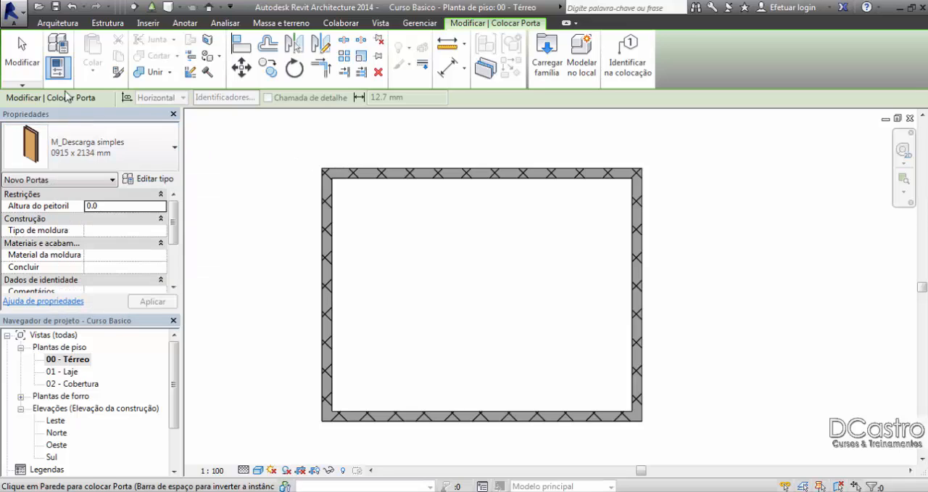
pyautogui.click(21, 58)
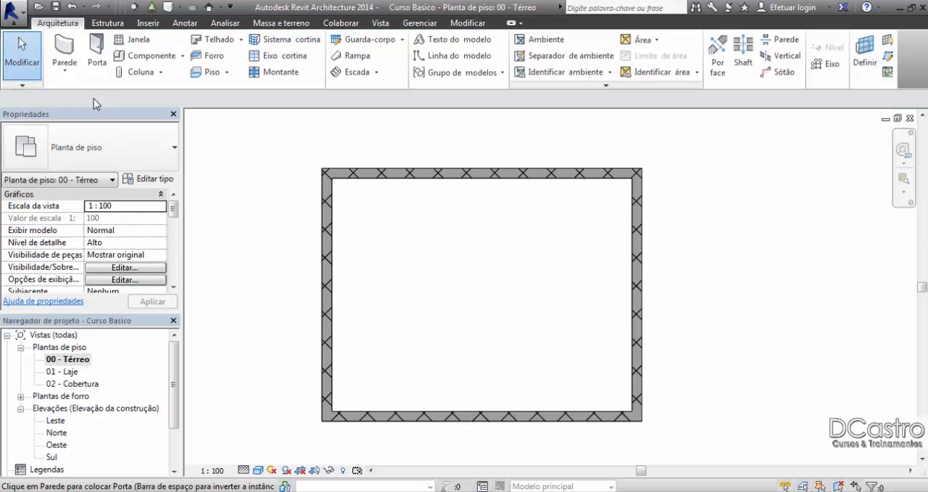
pyautogui.click(97, 58)
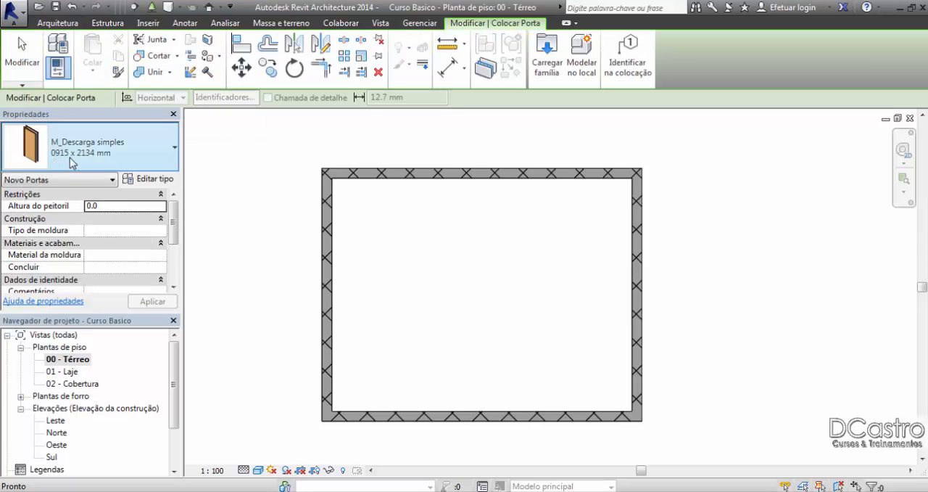
pyautogui.click(101, 156)
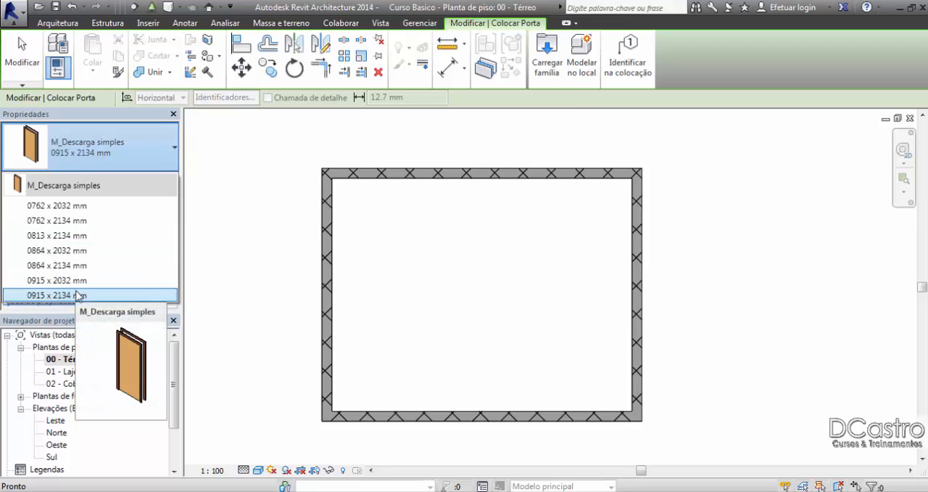
pyautogui.click(98, 164)
pyautogui.click(100, 150)
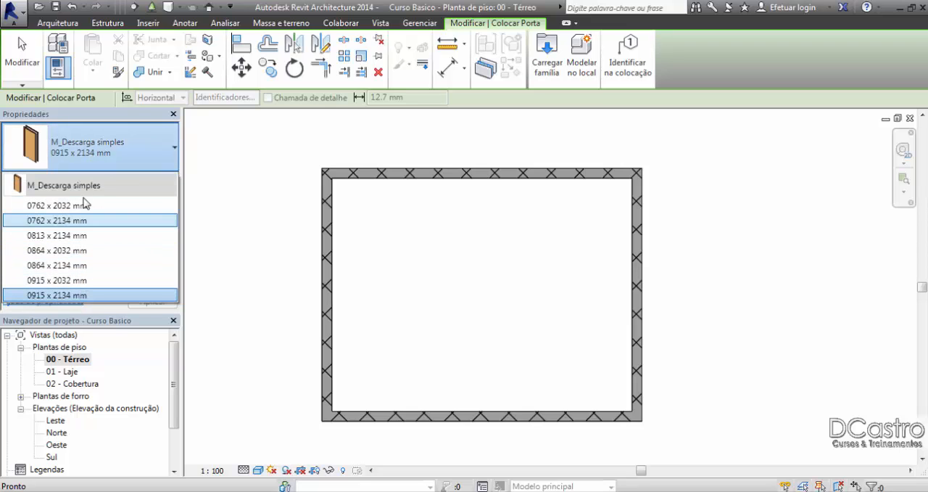
pyautogui.click(86, 168)
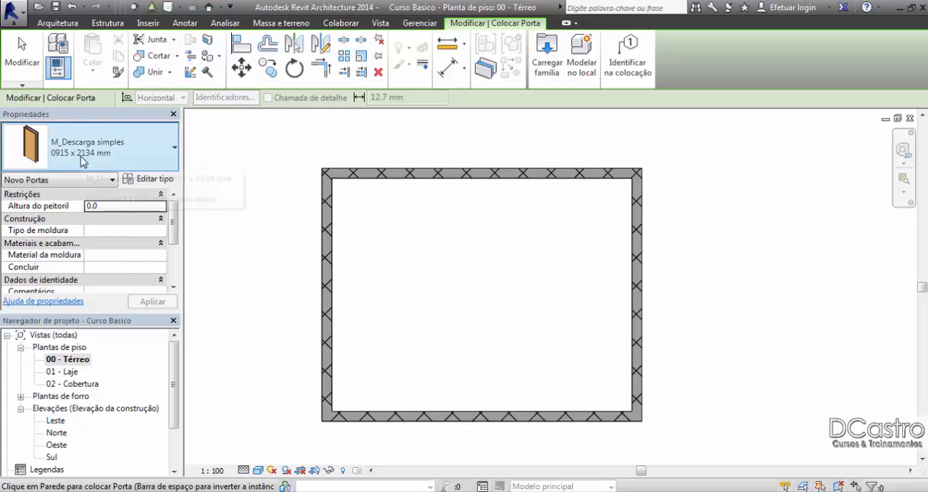
# Step: Start loading a door family and browse up to the PortugueseExt library and into its Portas folder
pyautogui.click(548, 64)
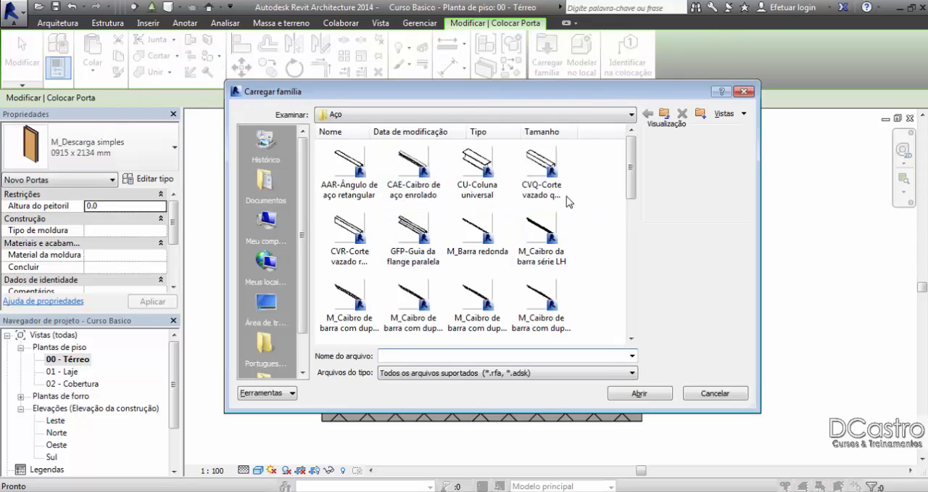
pyautogui.click(665, 116)
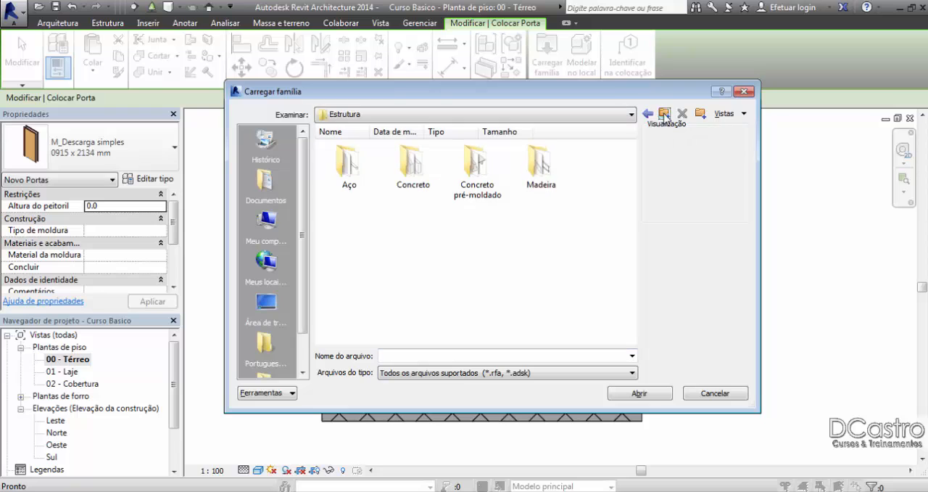
pyautogui.click(665, 116)
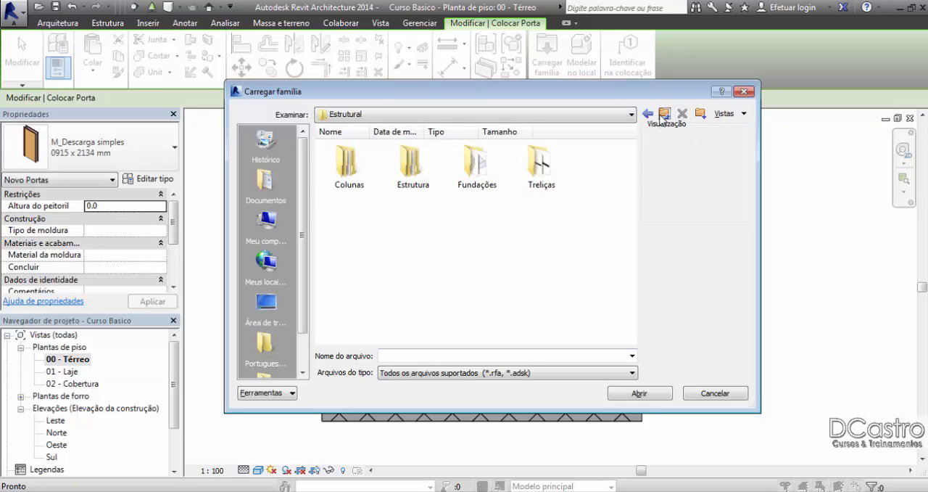
pyautogui.click(663, 116)
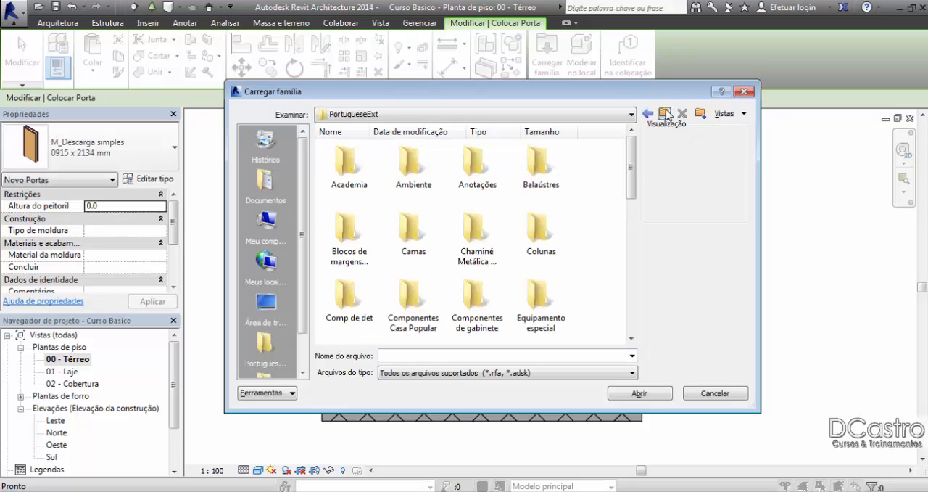
pyautogui.click(528, 174)
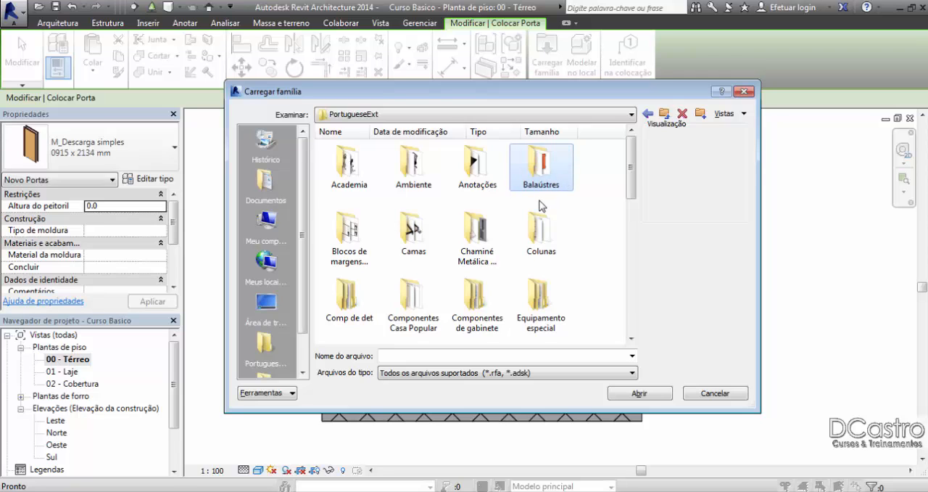
pyautogui.press('p')
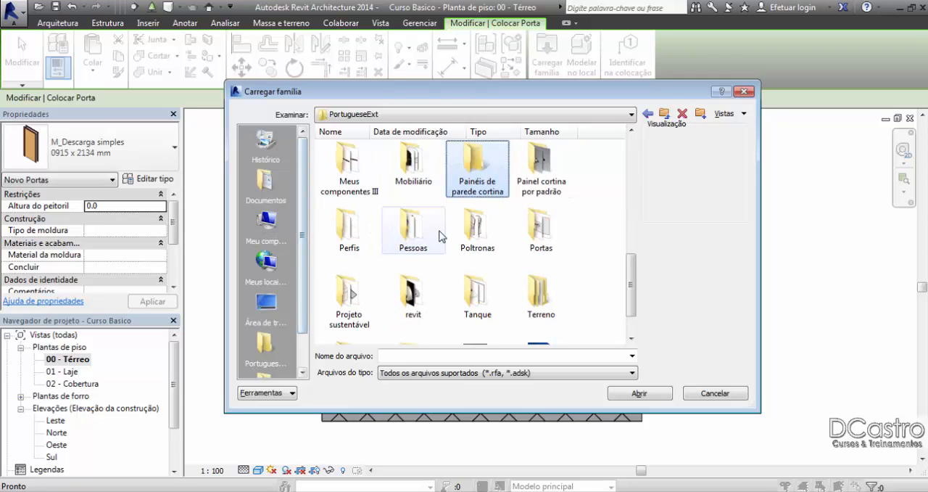
pyautogui.click(538, 235)
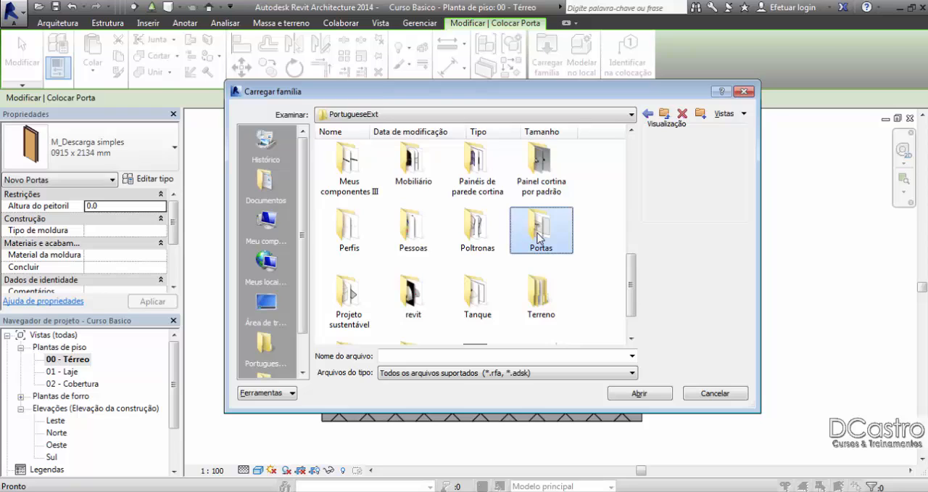
pyautogui.doubleClick(538, 236)
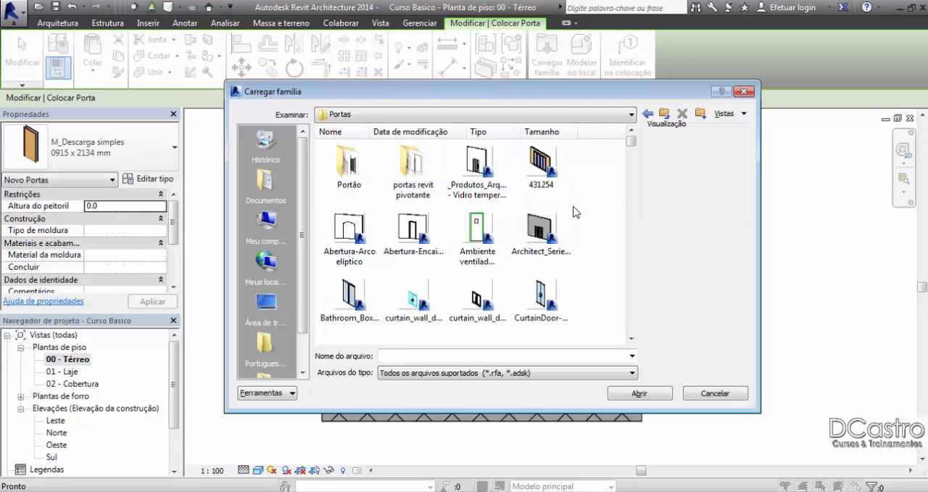
# Step: Enlarge the family browser, find the Deslizante-2 Painéis sliding door and load it into the project
pyautogui.moveTo(752, 410); pyautogui.dragTo(782, 440)
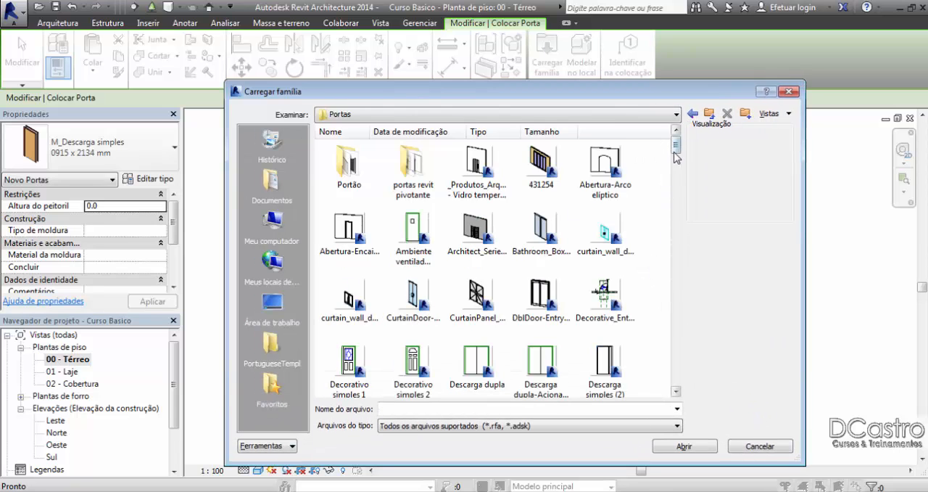
pyautogui.scroll(-1, 676, 151)
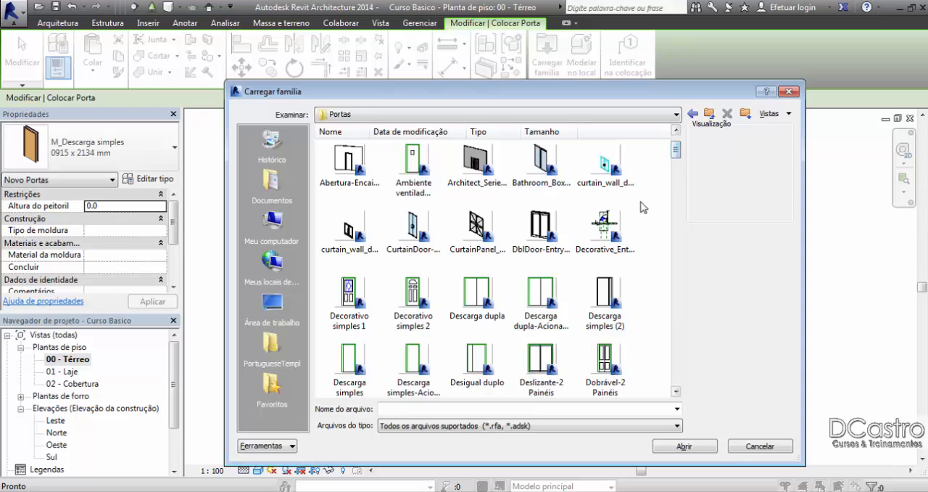
pyautogui.scroll(-1, 641, 209)
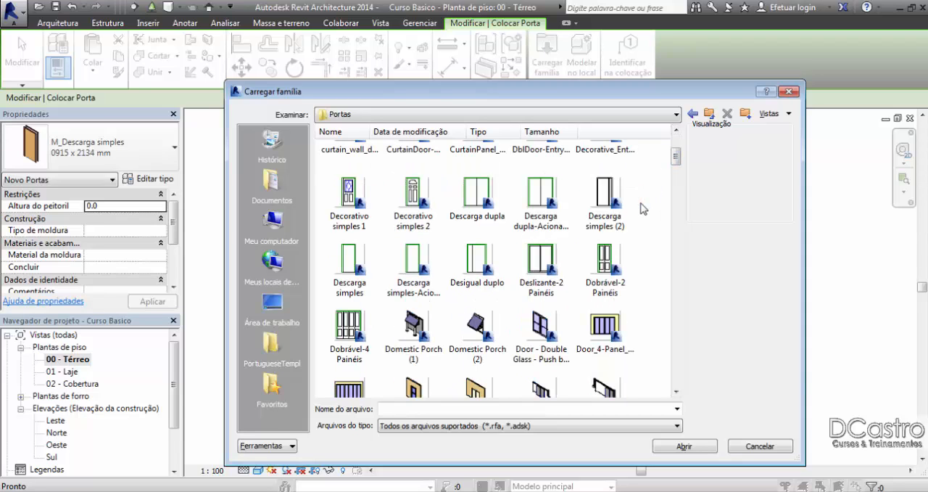
pyautogui.click(549, 262)
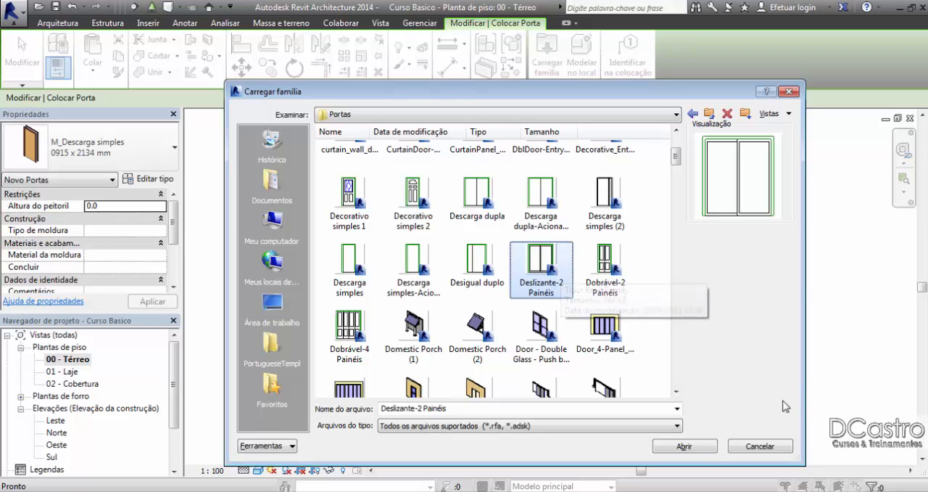
pyautogui.click(708, 448)
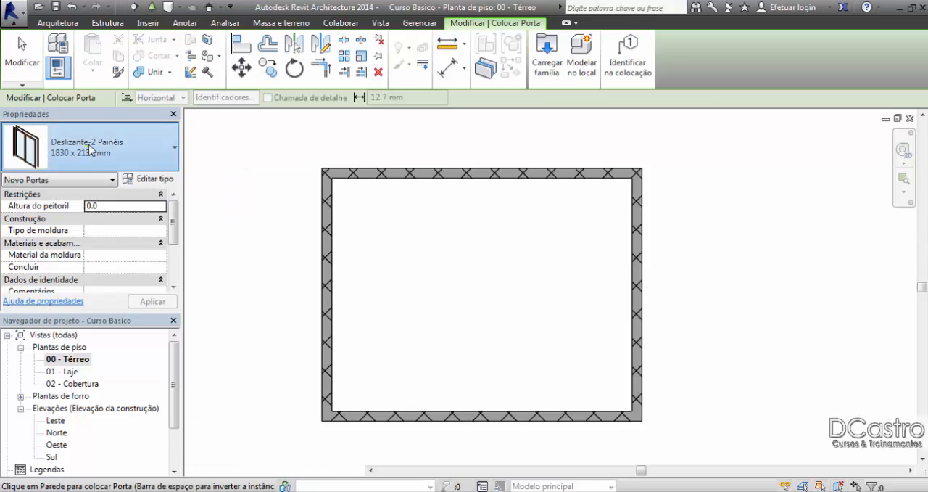
# Step: Choose the Deslizante-2 Painéis 1730 x 2134 mm door type and preview it on the room's upper wall
pyautogui.click(90, 151)
pyautogui.moveTo(48, 190)
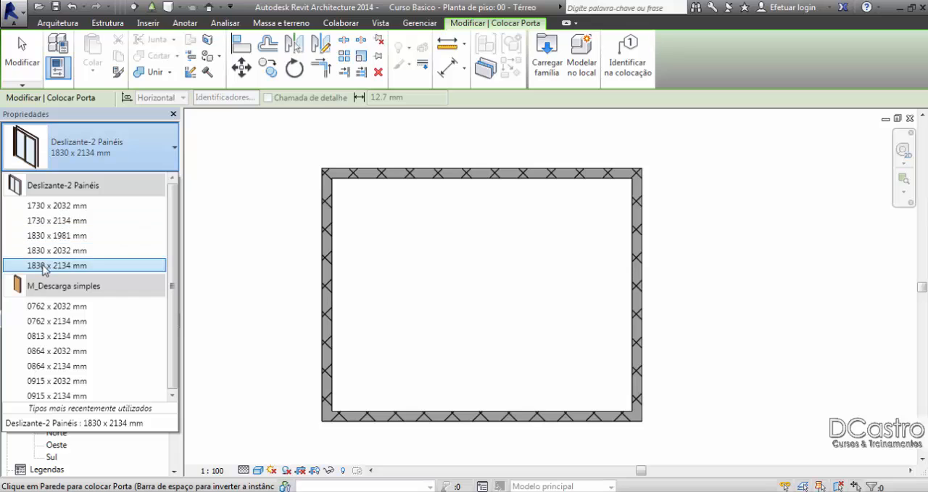
pyautogui.click(48, 222)
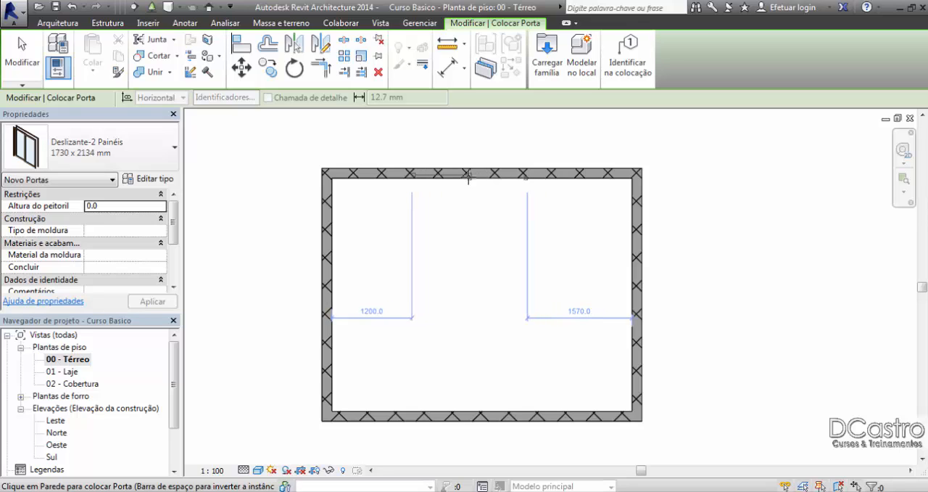
# Step: Switch the door type to M_Descarga simples 0762 x 2134 mm and flip the hinge side of its preview on the upper wall twice
pyautogui.click(86, 146)
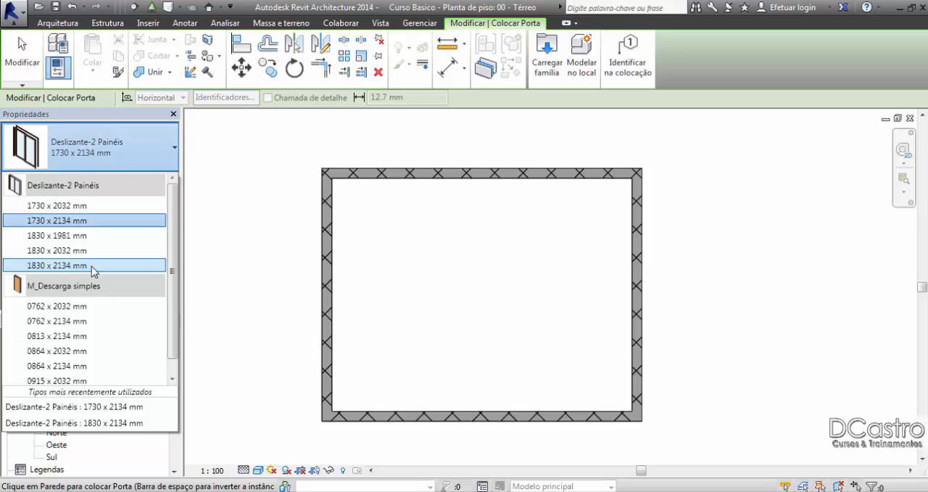
pyautogui.click(78, 321)
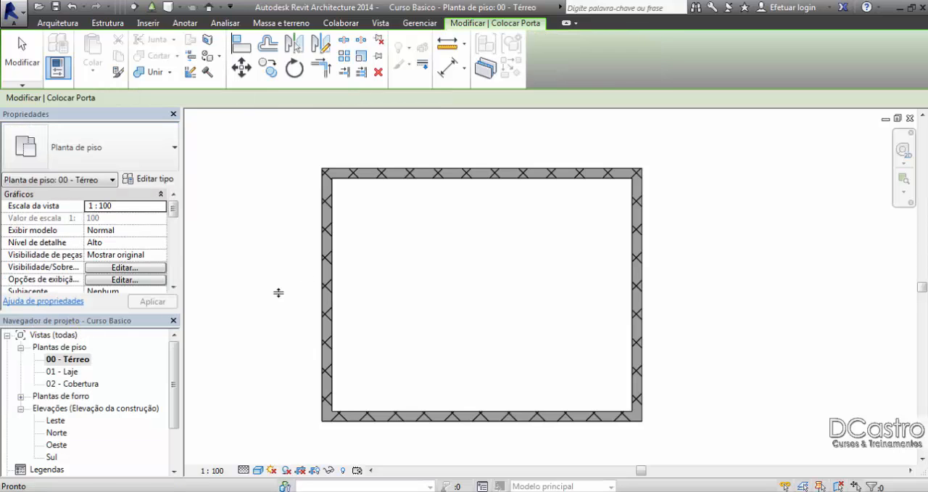
pyautogui.scroll(2, 377, 174)
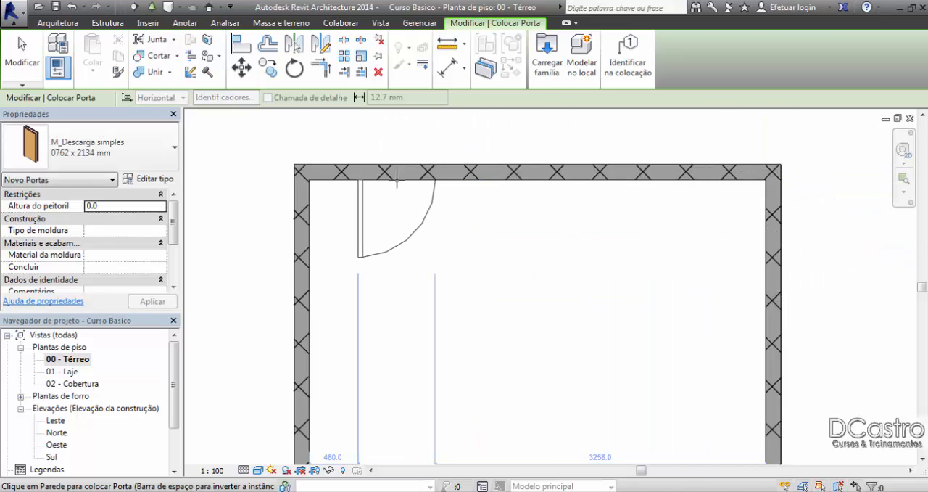
pyautogui.moveTo(395, 181); pyautogui.dragTo(385, 246, button='middle')
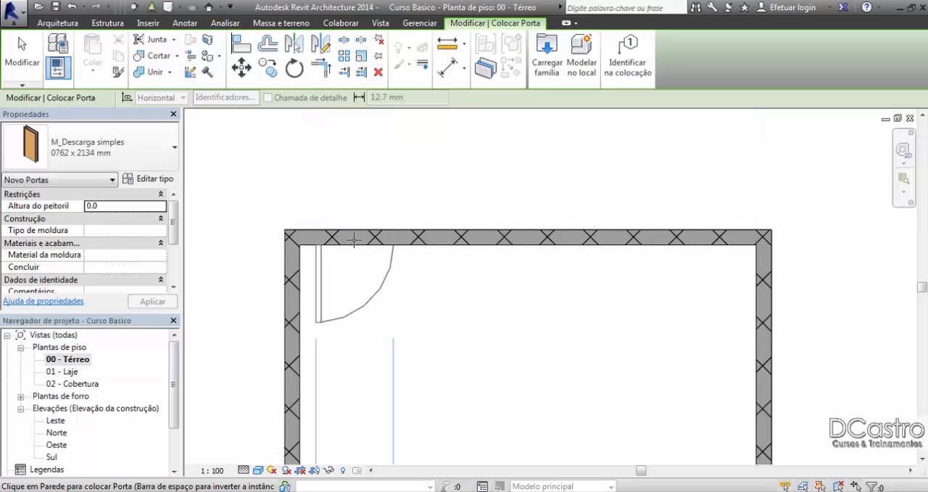
pyautogui.press('space')
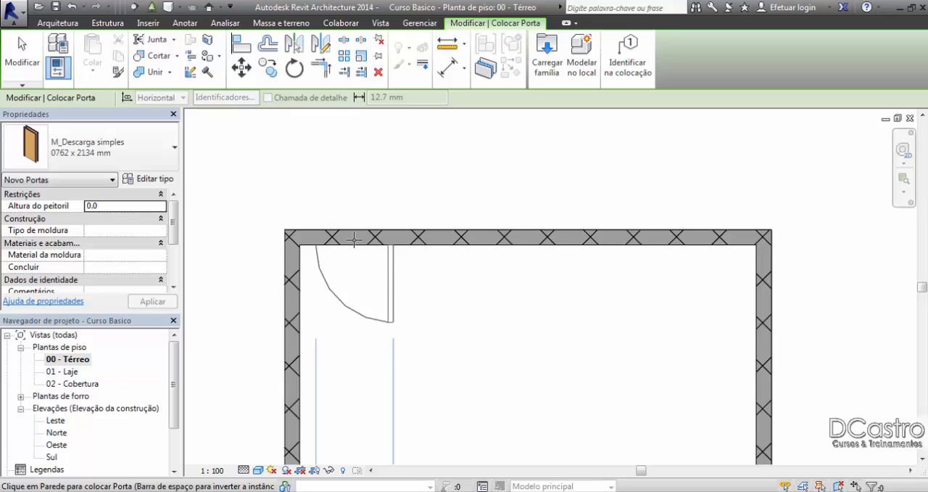
pyautogui.press('space')
pyautogui.moveTo(354, 239); pyautogui.dragTo(355, 127, button='middle')
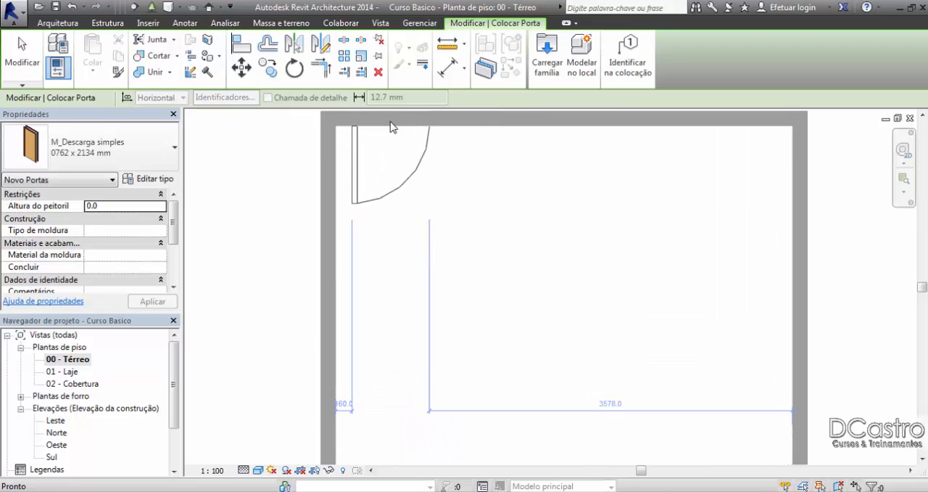
# Step: Place the door in the room's upper wall, about 100 mm from the left wall's inner face, and select it after leaving the Door command
pyautogui.scroll(-2, 383, 120)
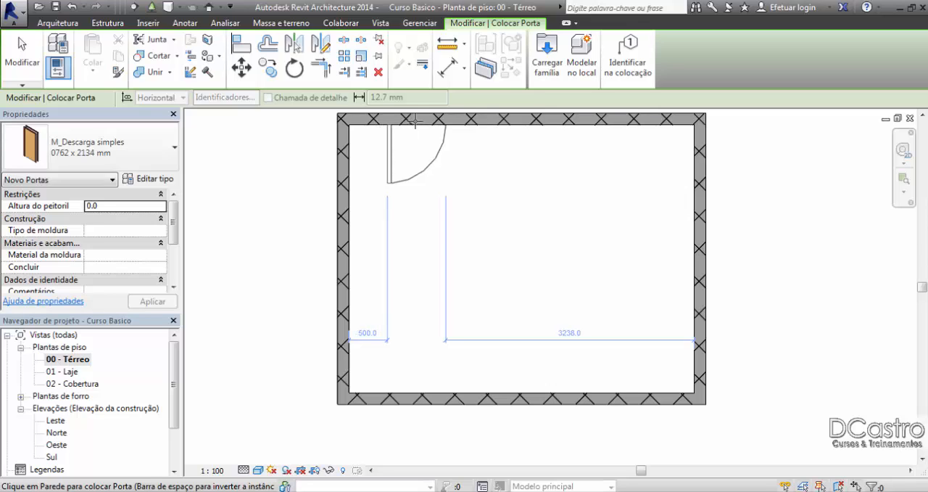
pyautogui.moveTo(425, 130); pyautogui.dragTo(417, 148, button='middle')
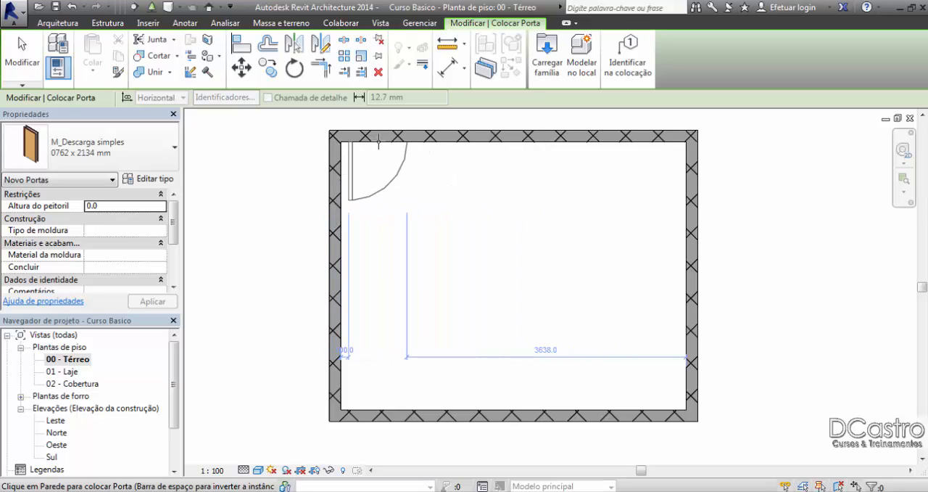
pyautogui.click(378, 137)
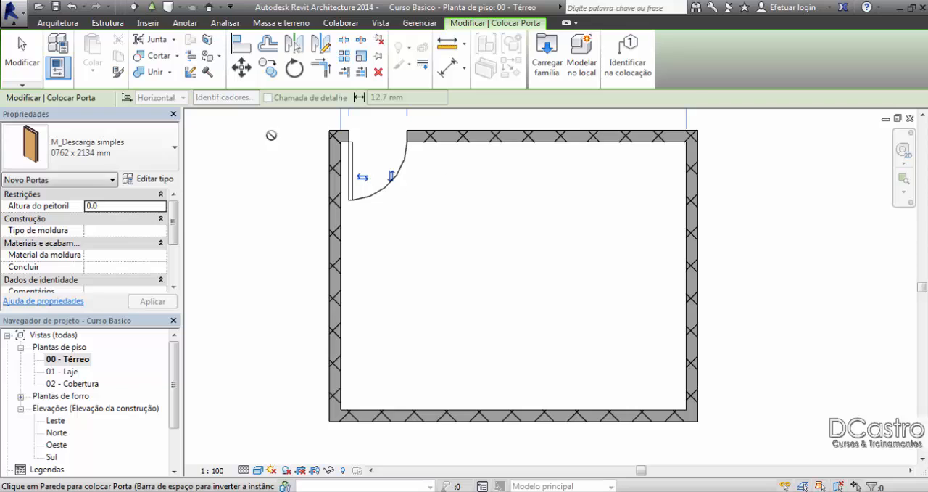
pyautogui.click(22, 69)
pyautogui.moveTo(439, 213); pyautogui.dragTo(431, 278, button='middle')
pyautogui.click(416, 257)
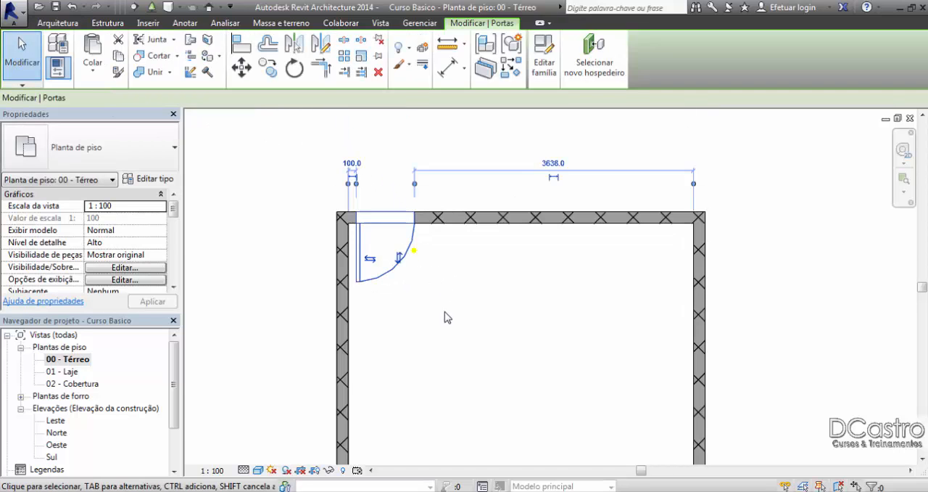
# Step: Flip the selected door's hinge side and its opening direction back and forth, ending hinged on the left and opening into the room
pyautogui.click(370, 260)
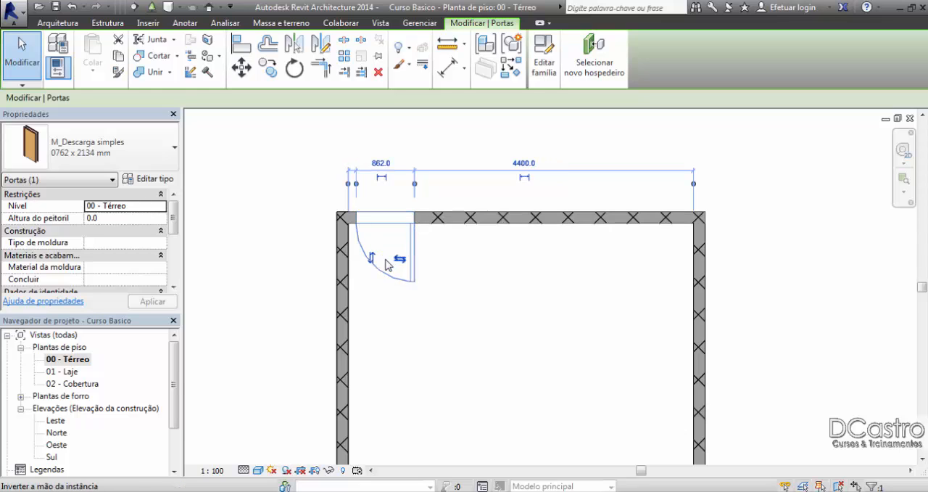
pyautogui.click(370, 259)
pyautogui.click(372, 260)
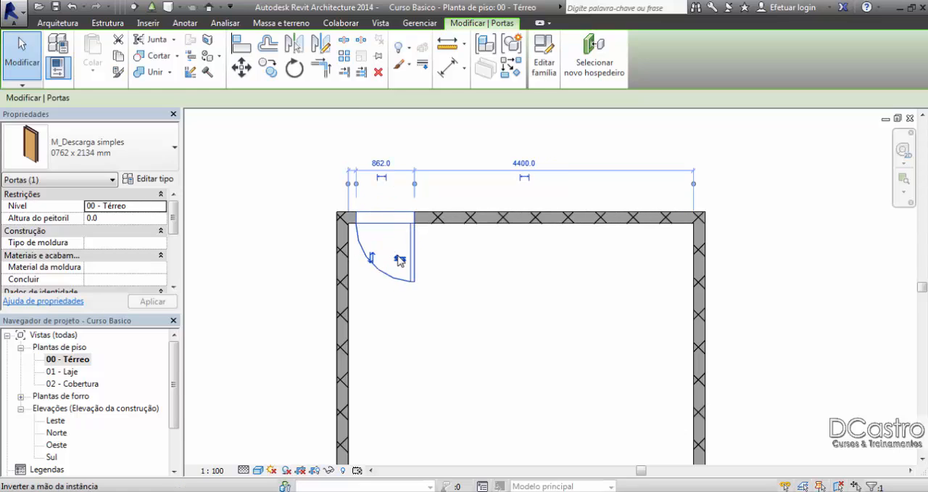
pyautogui.click(383, 263)
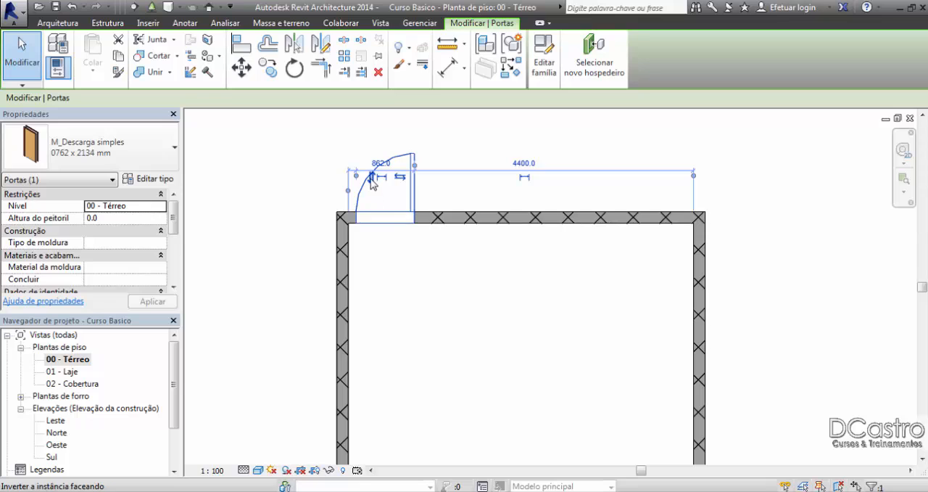
pyautogui.click(370, 177)
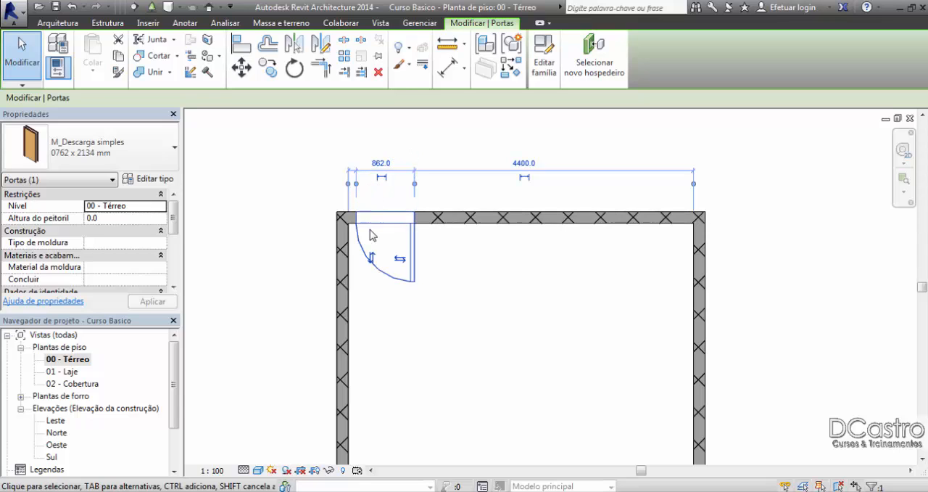
pyautogui.click(400, 259)
# Step: Set the door's distance from the left wall's inner face to 200 mm and then to 1500 mm
pyautogui.click(353, 164)
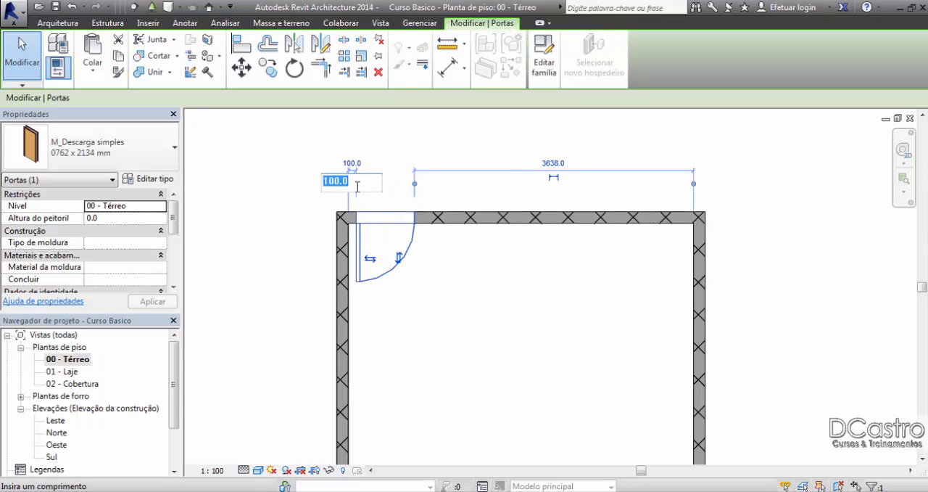
pyautogui.write('200')
pyautogui.press('Return')
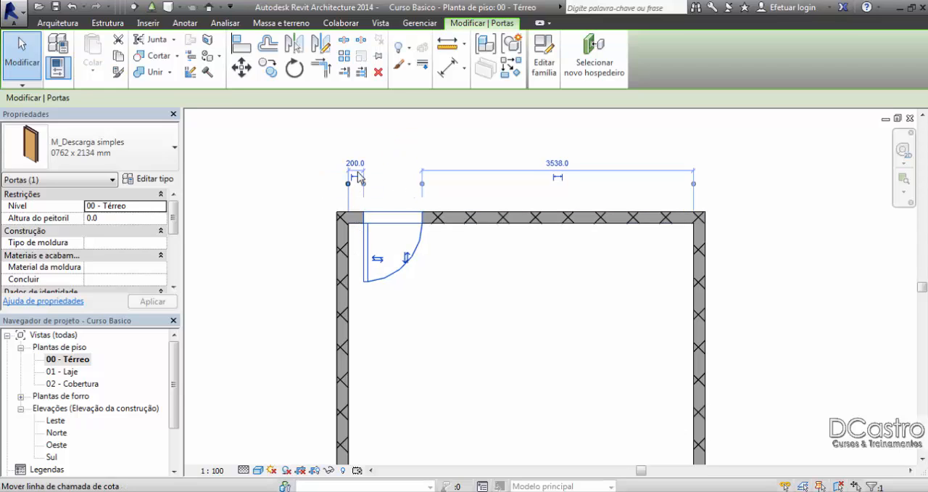
pyautogui.click(355, 165)
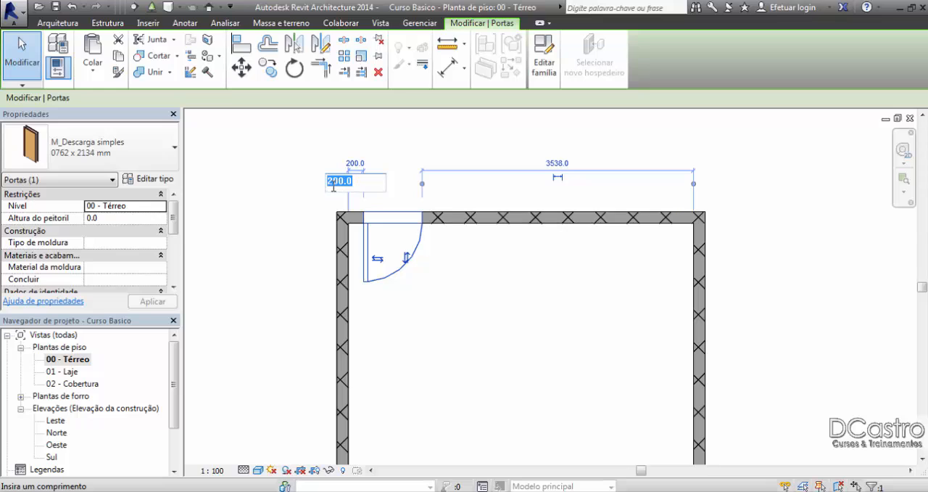
pyautogui.write('1500')
pyautogui.press('Return')
# Step: Set the door's distance from the left wall's inner face to 100 mm and deselect the door
pyautogui.click(405, 164)
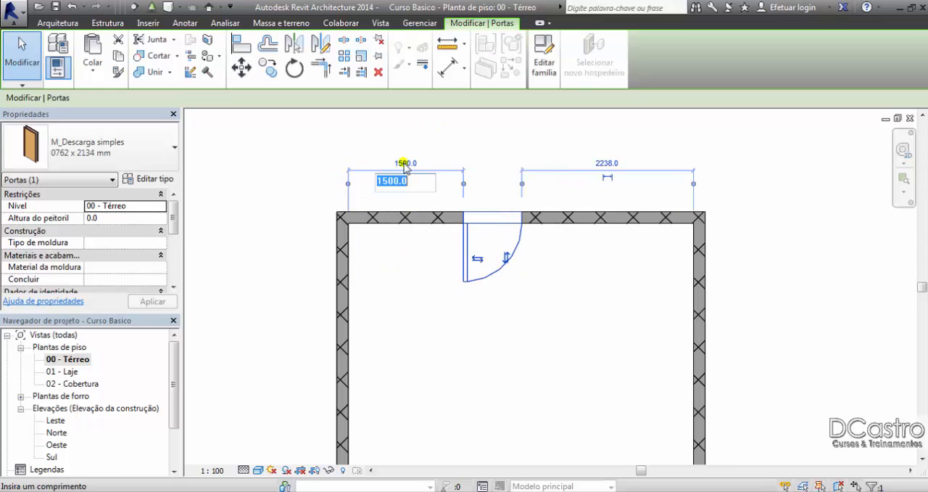
pyautogui.write('100')
pyautogui.press('Return')
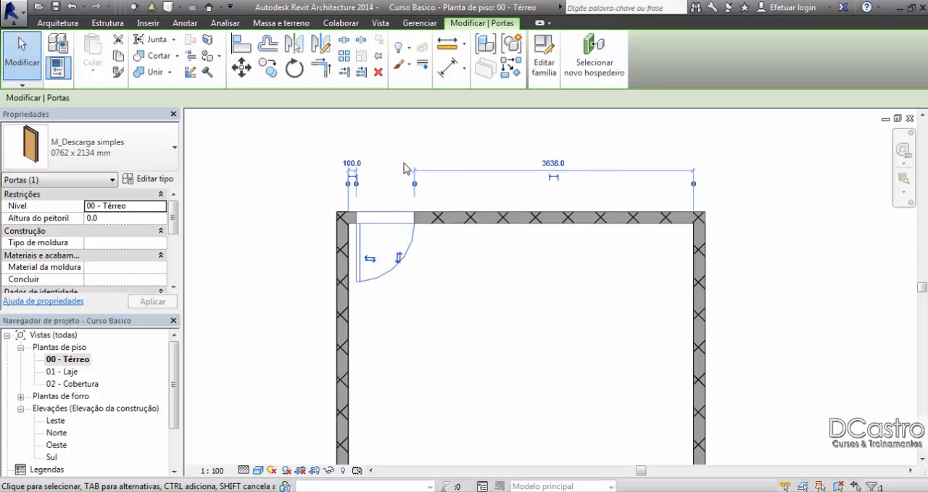
pyautogui.click(406, 155)
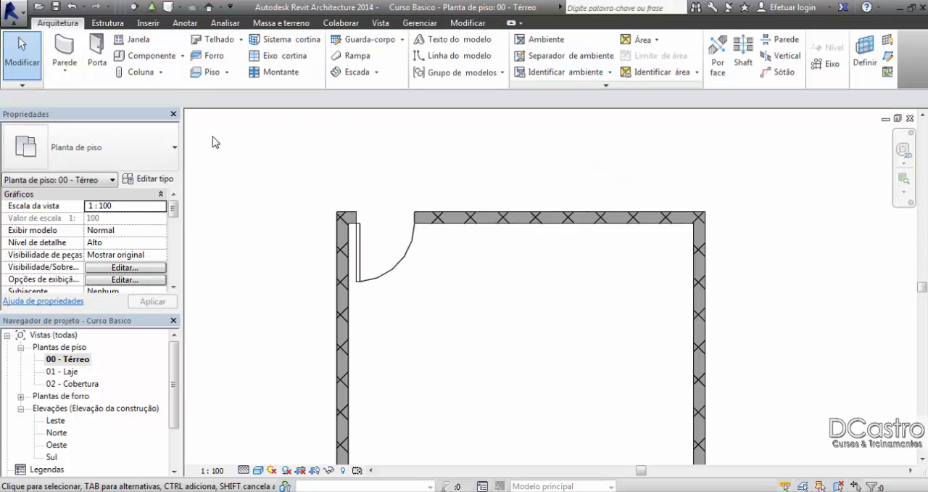
# Step: With tagging on placement enabled, place a right-hinged M_Descarga simples 0762 x 2134 mm door in the upper wall, about 200 mm from the right wall
pyautogui.click(64, 51)
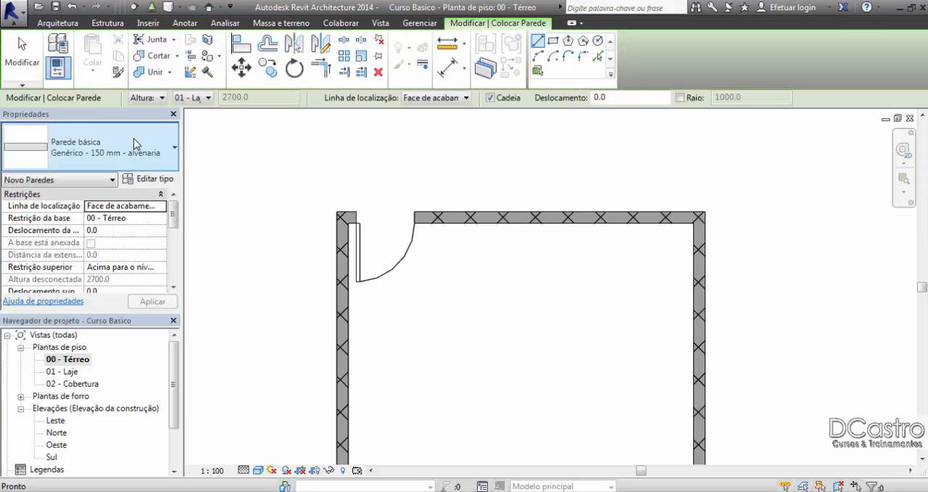
pyautogui.click(22, 58)
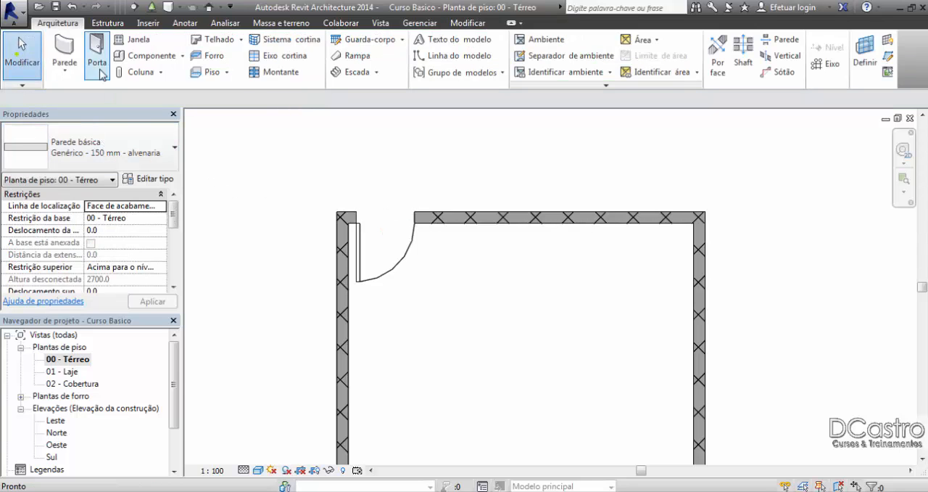
pyautogui.click(98, 65)
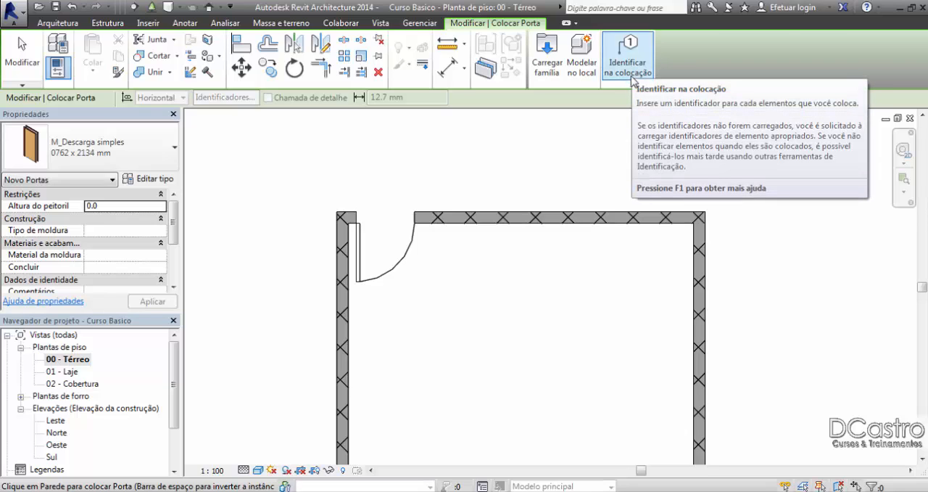
pyautogui.click(628, 67)
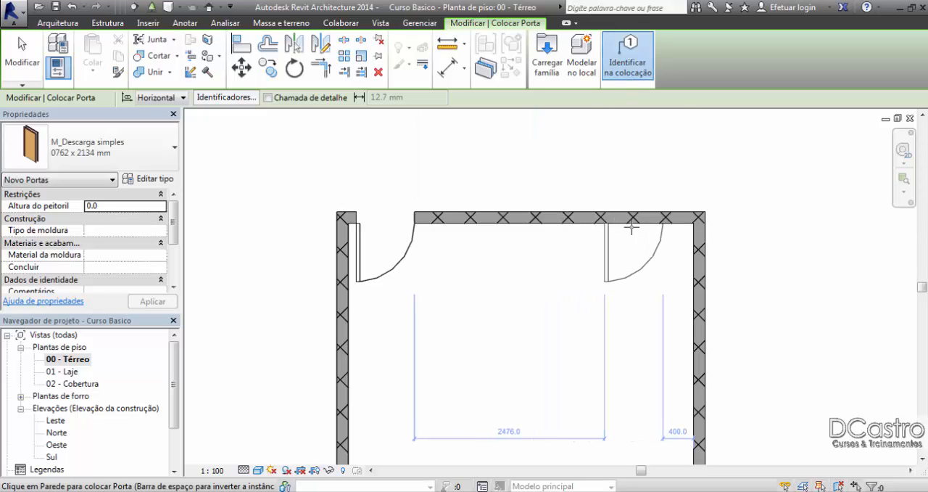
pyautogui.press('space')
pyautogui.click(650, 222)
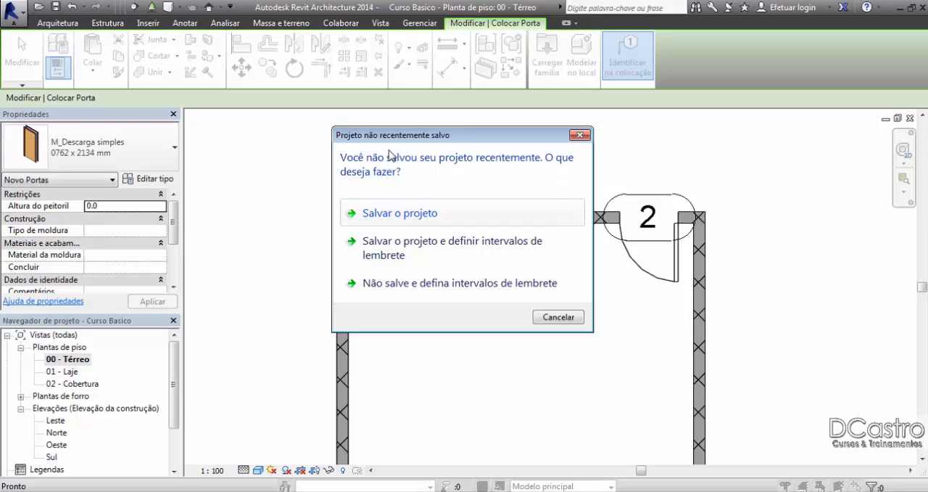
# Step: Save the project and leave the Door command
pyautogui.click(396, 213)
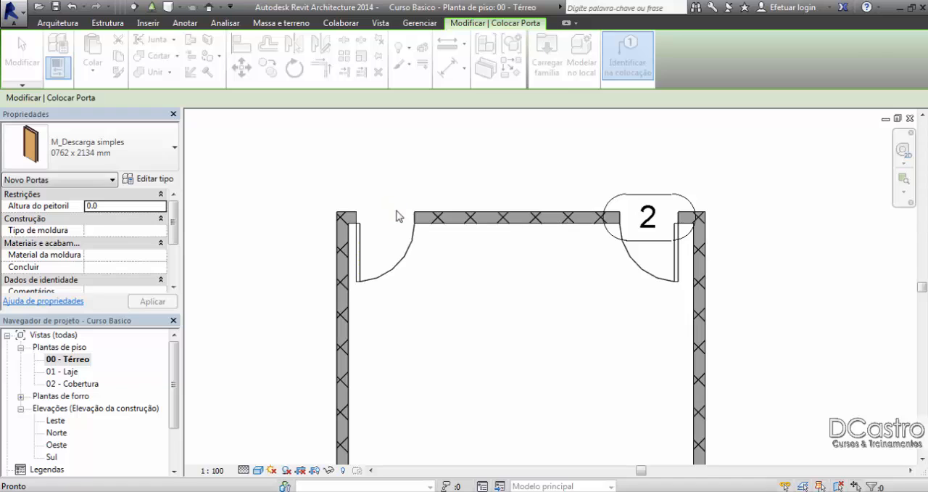
pyautogui.press('Escape')
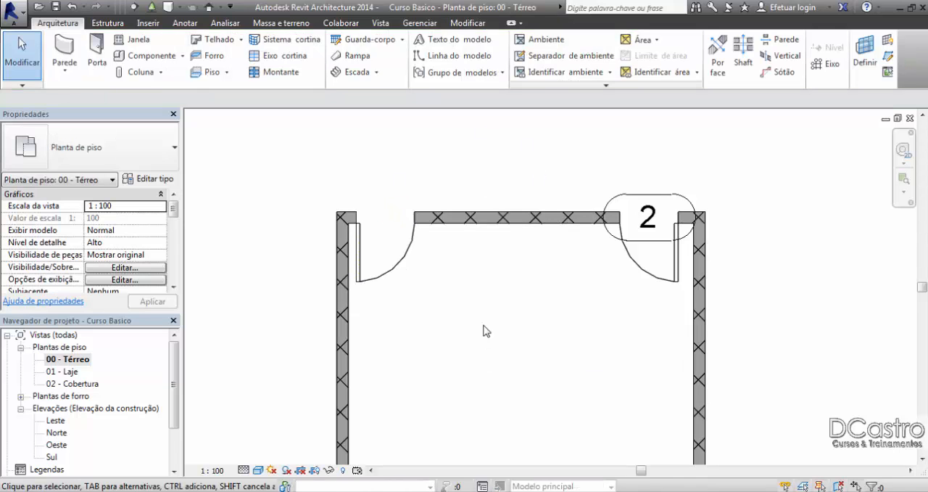
# Step: Delete the door tag and the door near the right end of the upper wall
pyautogui.click(645, 202)
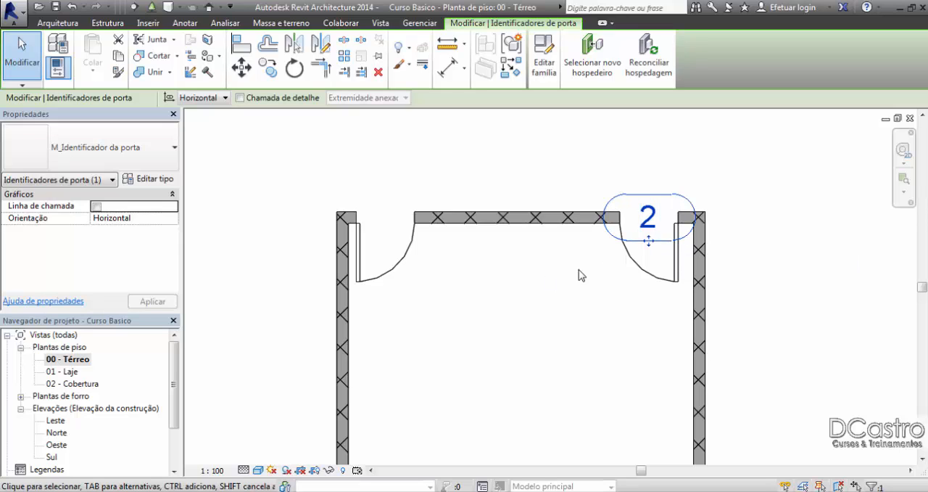
pyautogui.press('Delete')
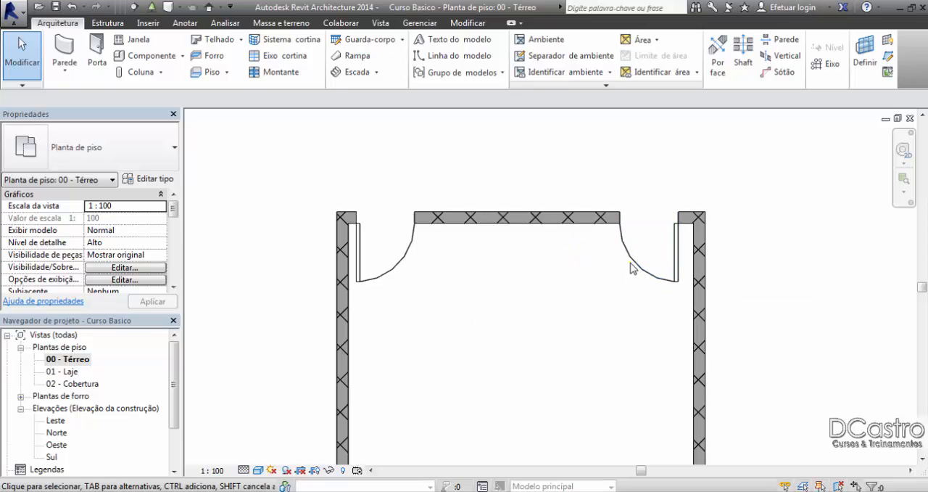
pyautogui.click(633, 264)
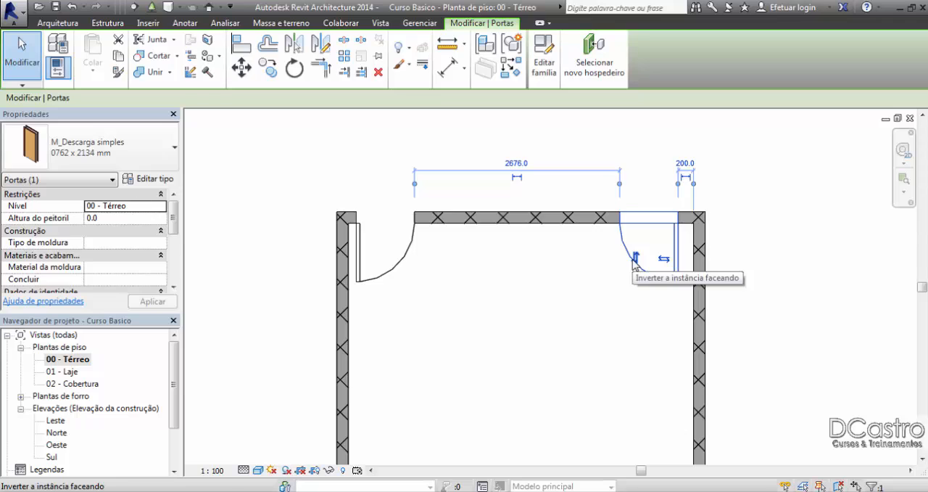
pyautogui.press('Delete')
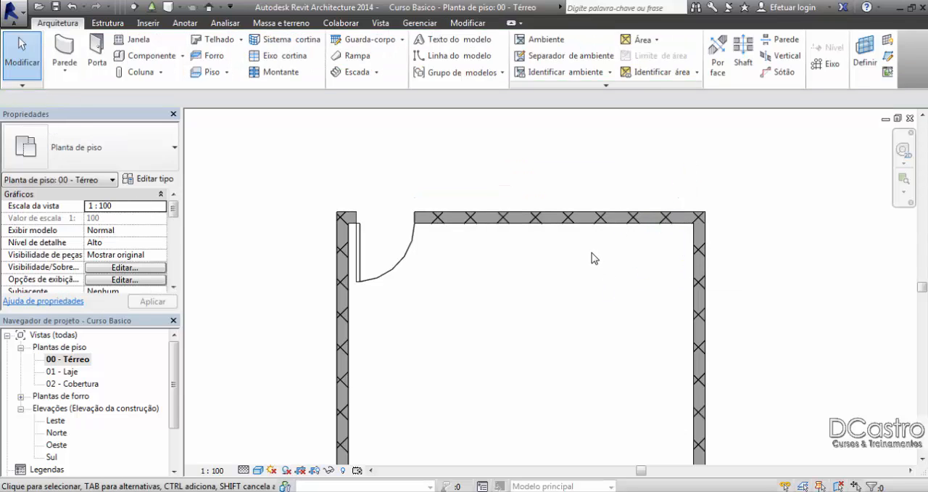
pyautogui.moveTo(594, 257); pyautogui.dragTo(492, 190, button='middle')
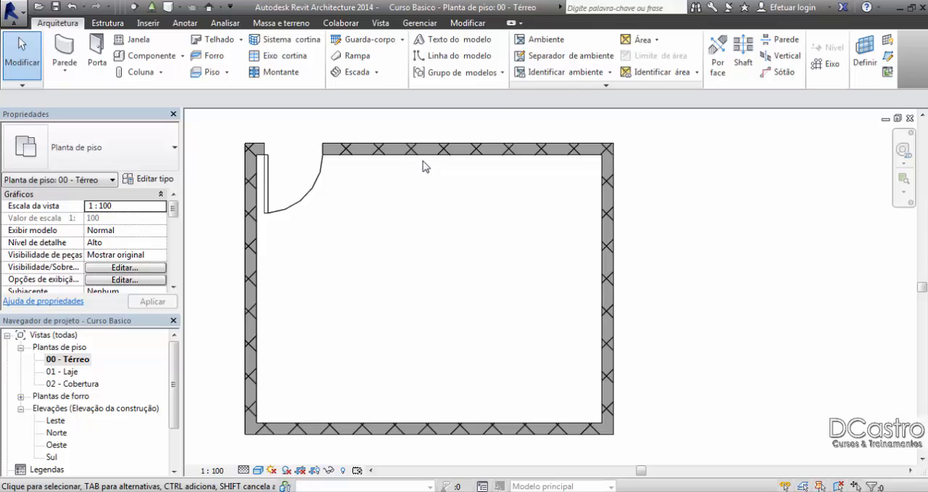
pyautogui.moveTo(462, 190)
pyautogui.mouseDown(button='middle')
pyautogui.moveTo(529, 203)
pyautogui.moveTo(524, 192)
pyautogui.mouseUp(button='middle')
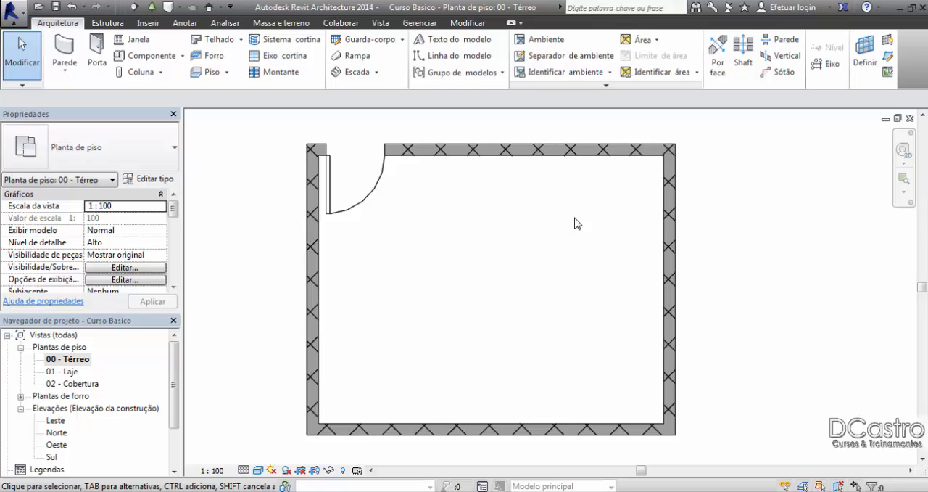
pyautogui.click(573, 157)
pyautogui.click(567, 197)
pyautogui.click(487, 149)
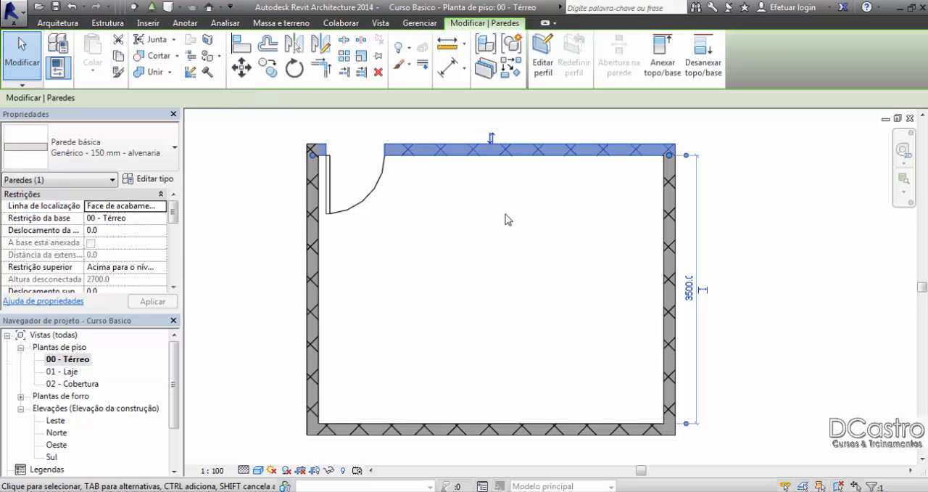
pyautogui.click(668, 199)
pyautogui.click(404, 272)
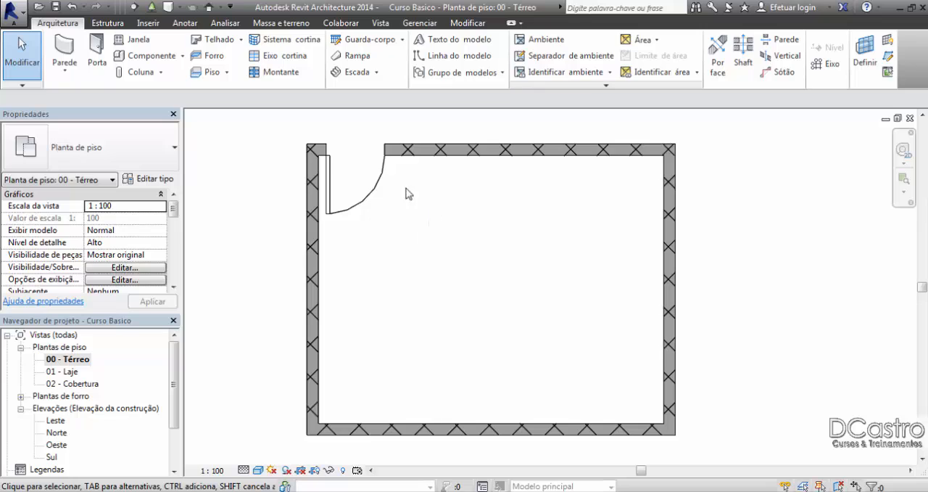
pyautogui.click(412, 148)
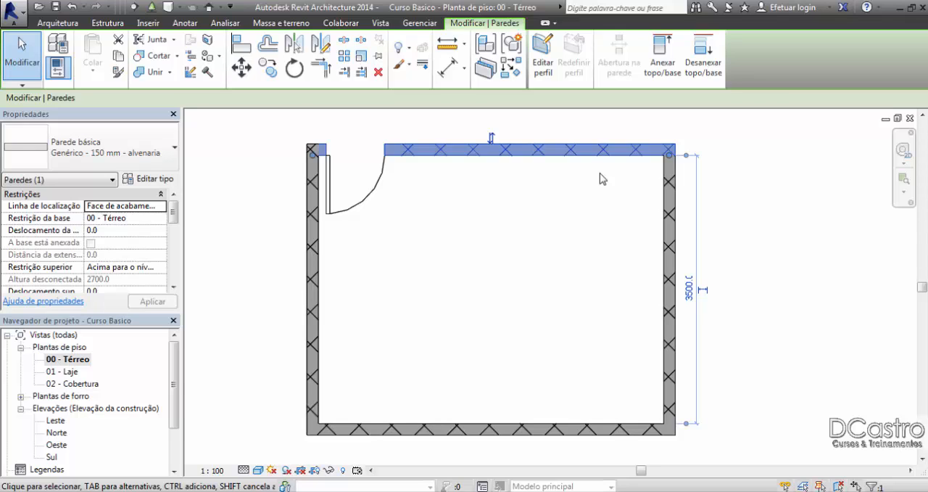
pyautogui.click(539, 153)
pyautogui.click(536, 222)
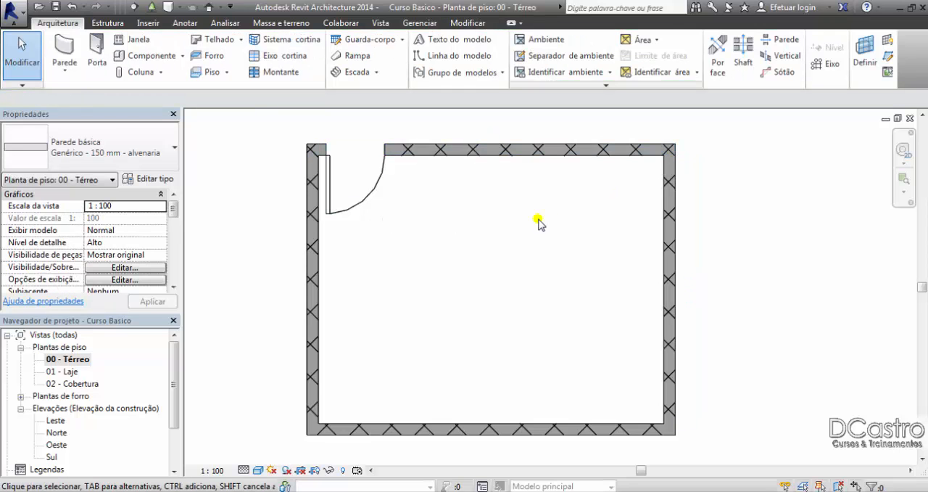
pyautogui.click(329, 174)
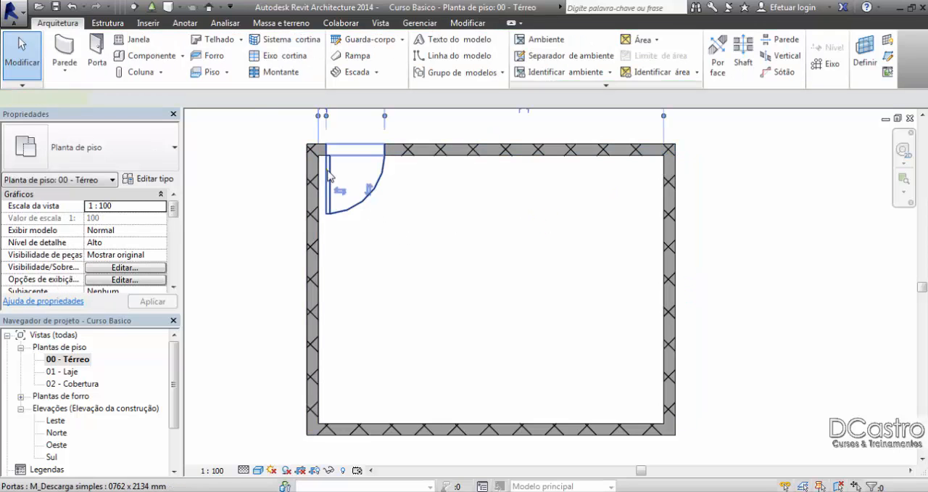
pyautogui.click(353, 286)
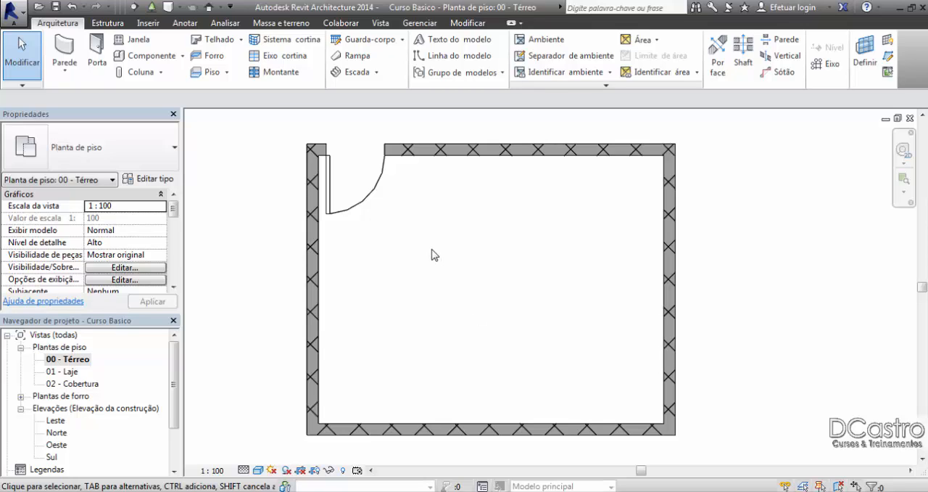
# Step: Place a tagged Deslizante-2 Painéis 1830 x 2032 mm sliding door midway along the room's right wall, about 835 mm from each adjoining wall
pyautogui.click(97, 52)
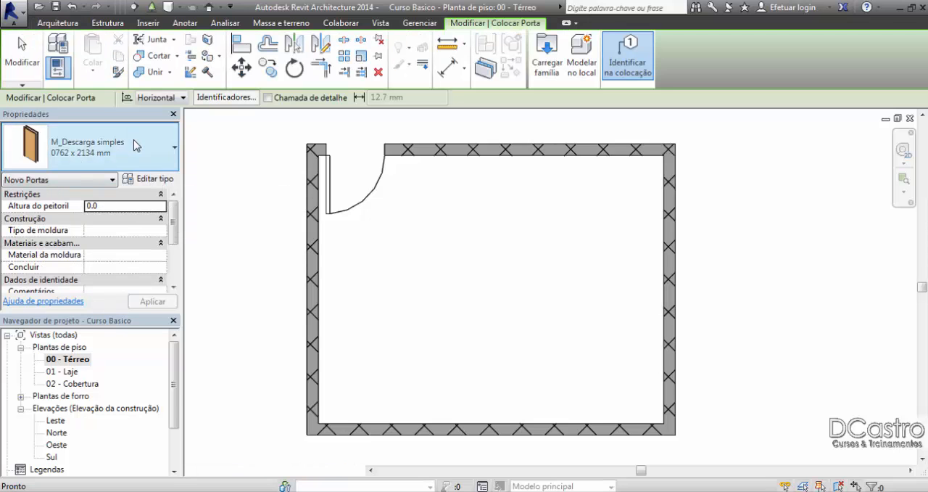
pyautogui.click(133, 145)
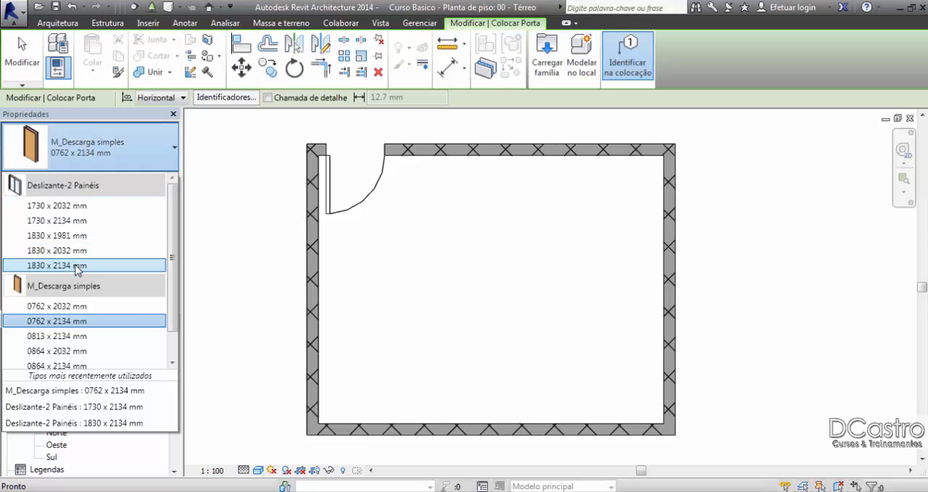
pyautogui.moveTo(78, 267)
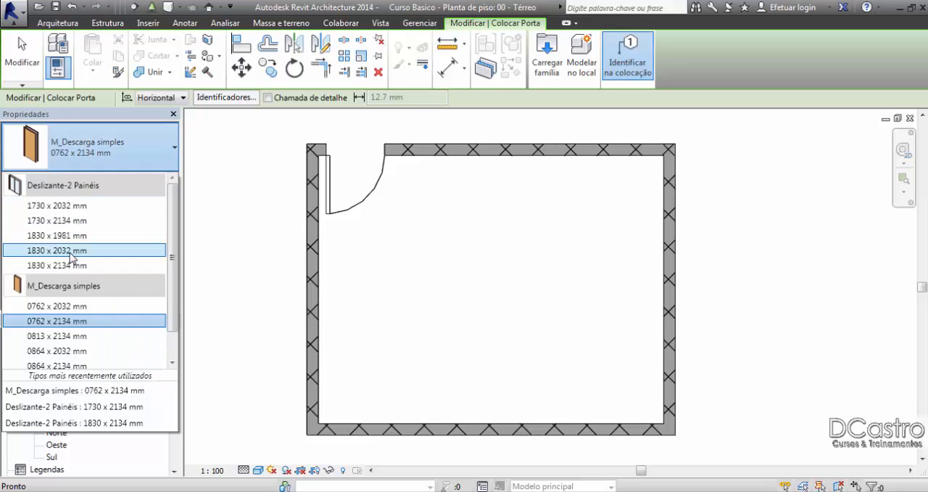
pyautogui.click(76, 265)
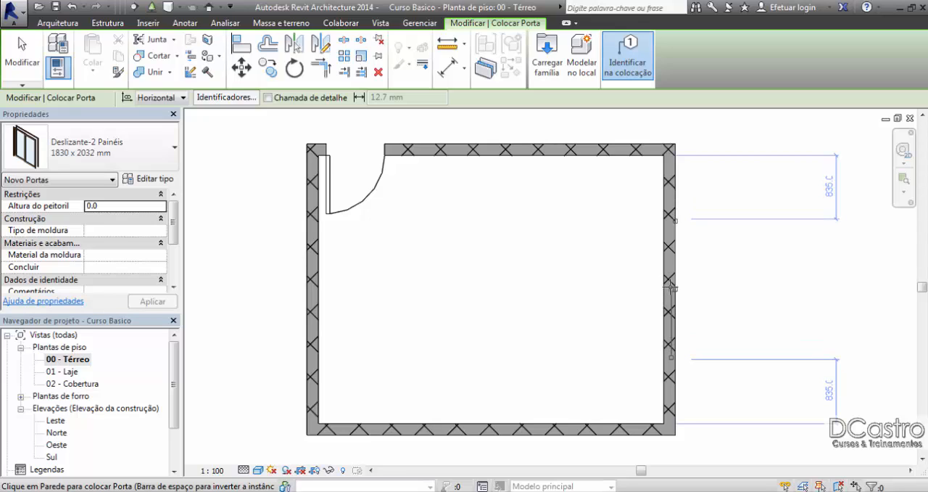
pyautogui.click(671, 286)
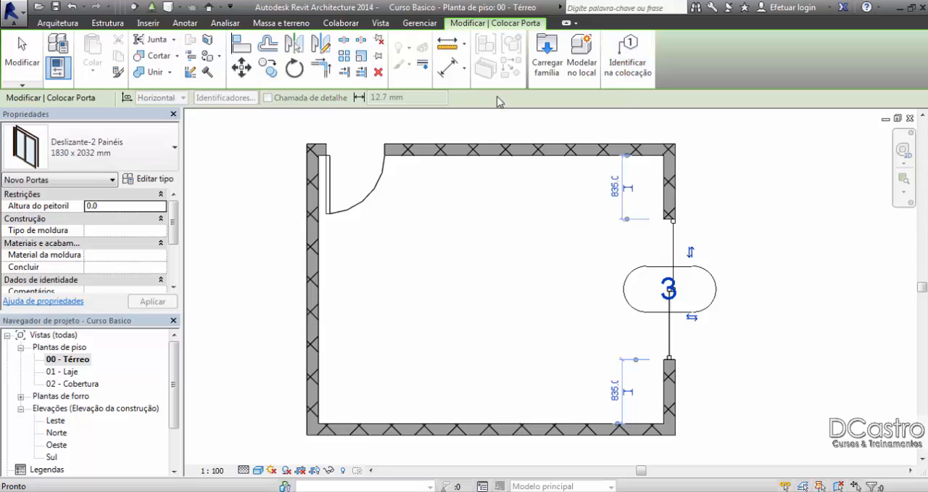
# Step: Leave the Door command and delete the tag of the sliding door in the right wall
pyautogui.click(22, 58)
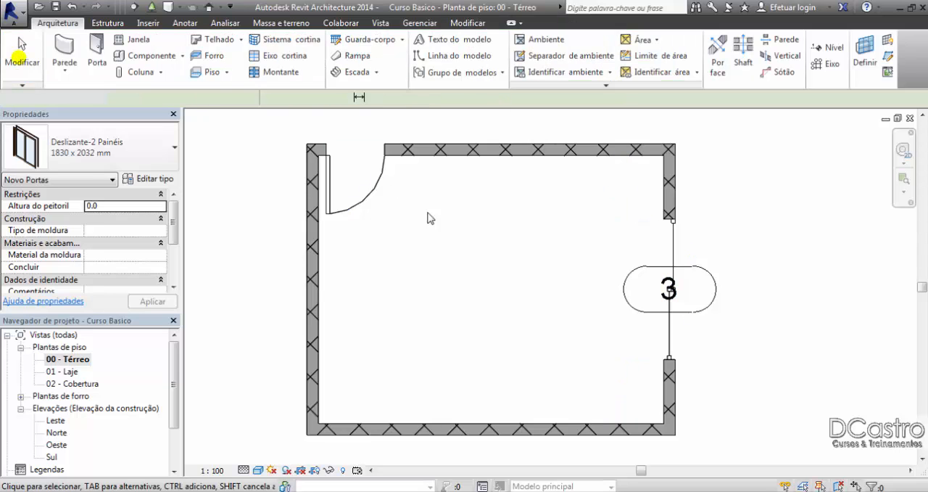
pyautogui.click(621, 290)
pyautogui.press('Delete')
pyautogui.scroll(5, 710, 282)
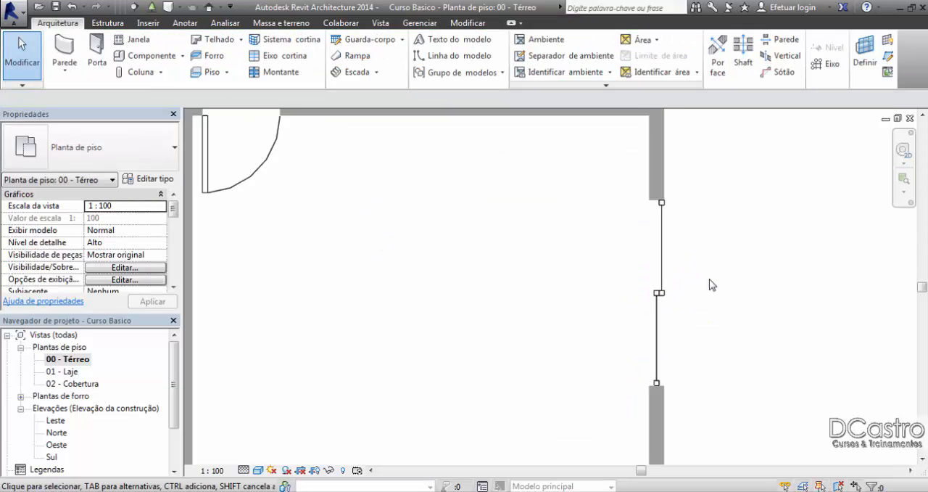
# Step: Open the Norte elevation and set its detail level to Alto and its visual style to Sombreado
pyautogui.scroll(-6, 715, 276)
pyautogui.scroll(-8, 602, 293)
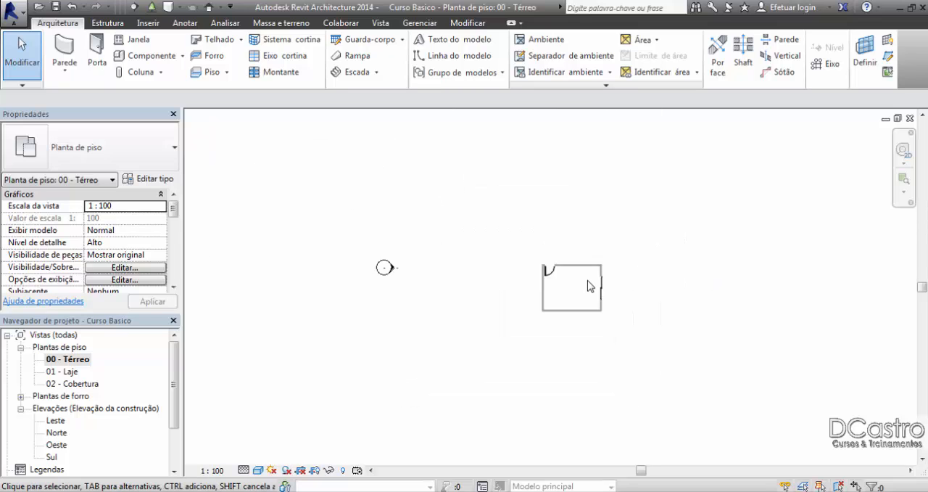
pyautogui.doubleClick(617, 163)
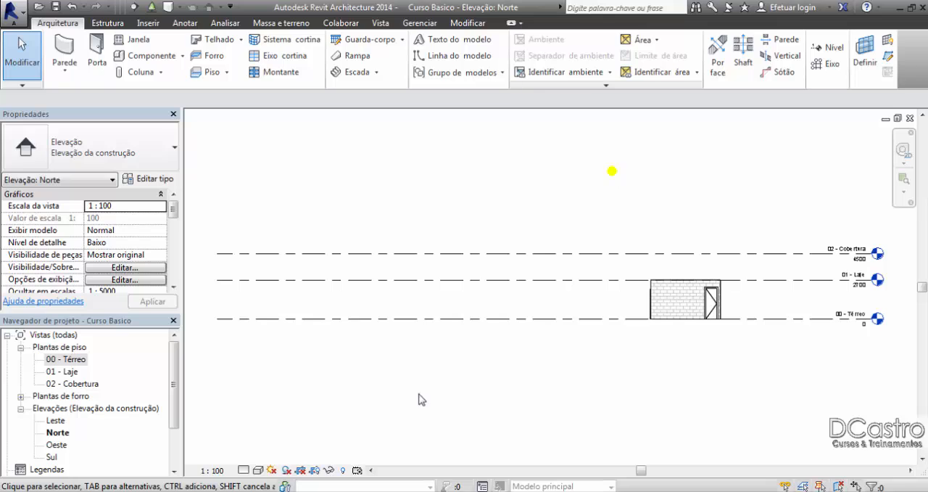
pyautogui.click(245, 470)
pyautogui.click(254, 455)
pyautogui.click(258, 471)
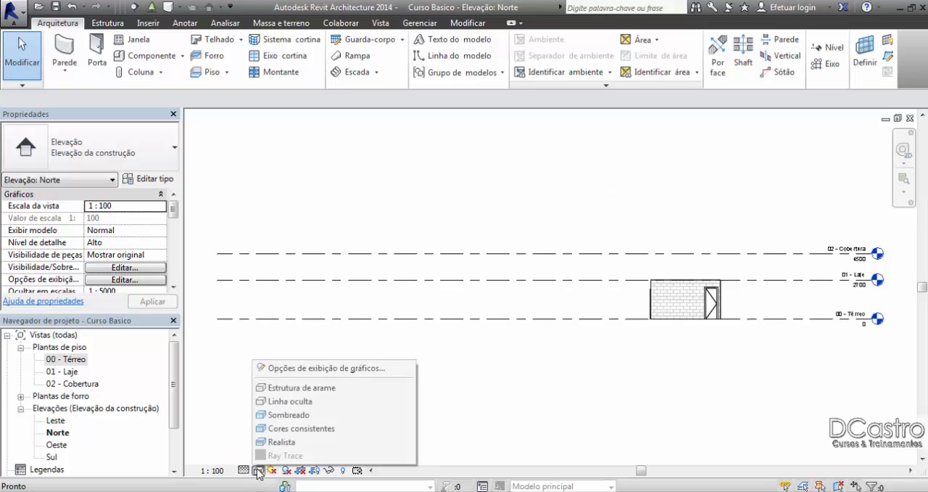
pyautogui.click(401, 414)
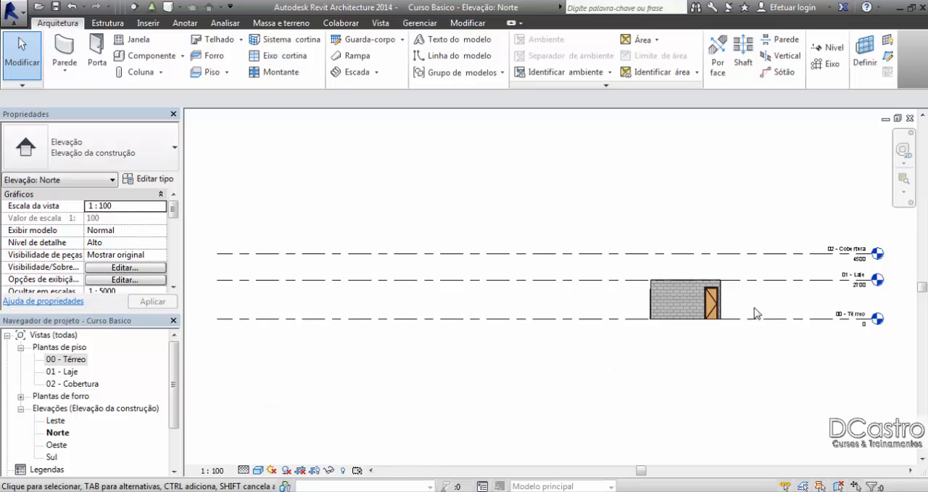
pyautogui.scroll(8, 757, 307)
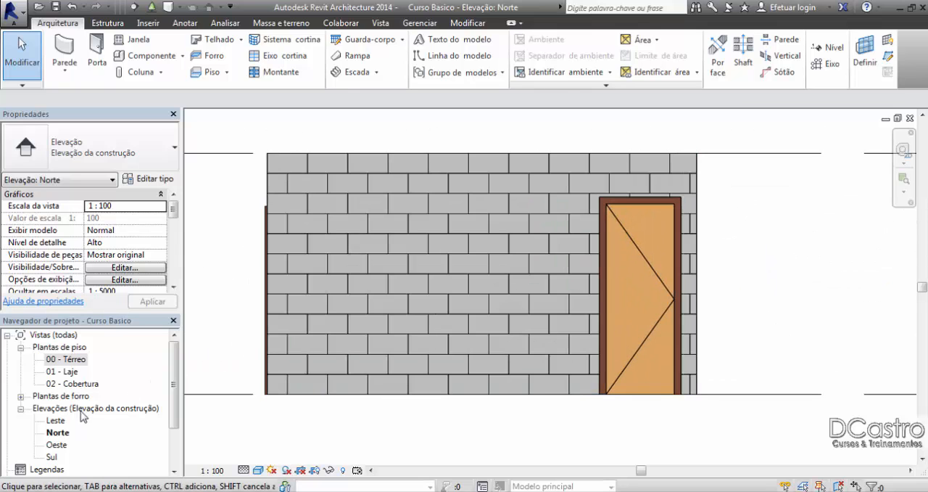
# Step: View the Oeste elevation, and set the Leste elevation to detail level Alto and visual style Sombreado
pyautogui.doubleClick(58, 445)
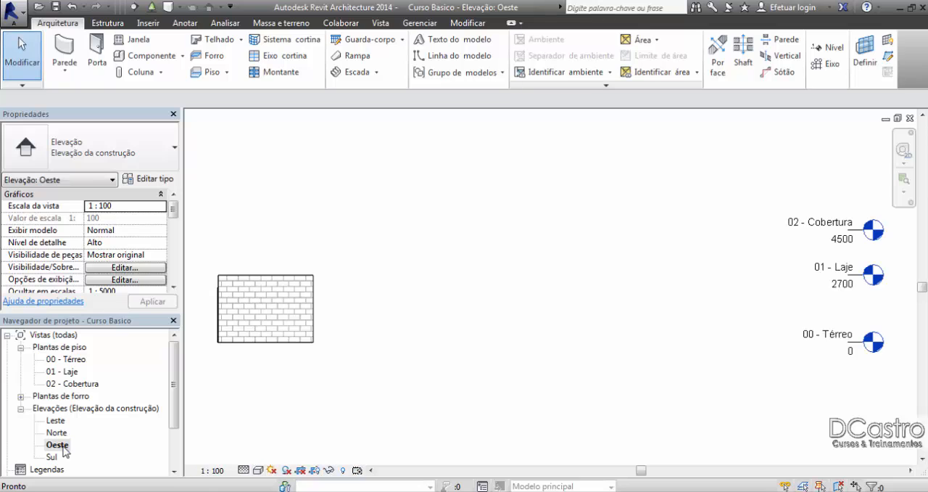
pyautogui.doubleClick(56, 420)
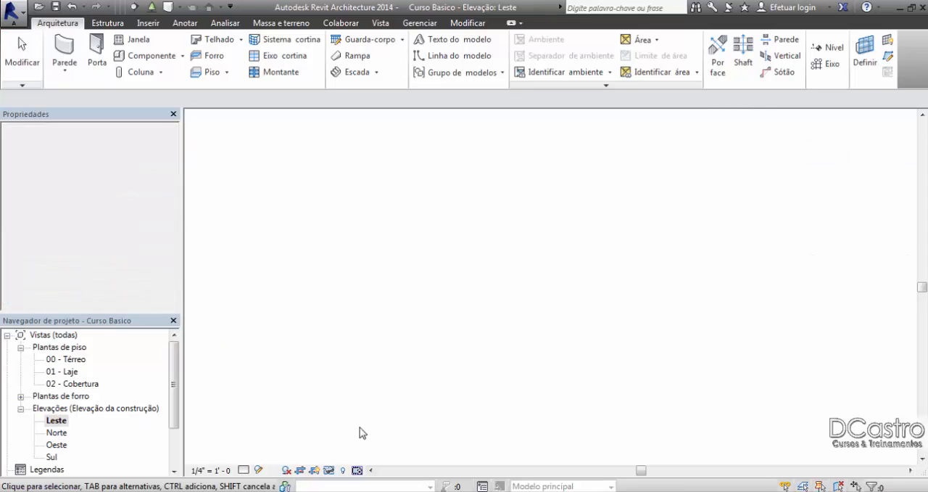
pyautogui.scroll(3, 634, 379)
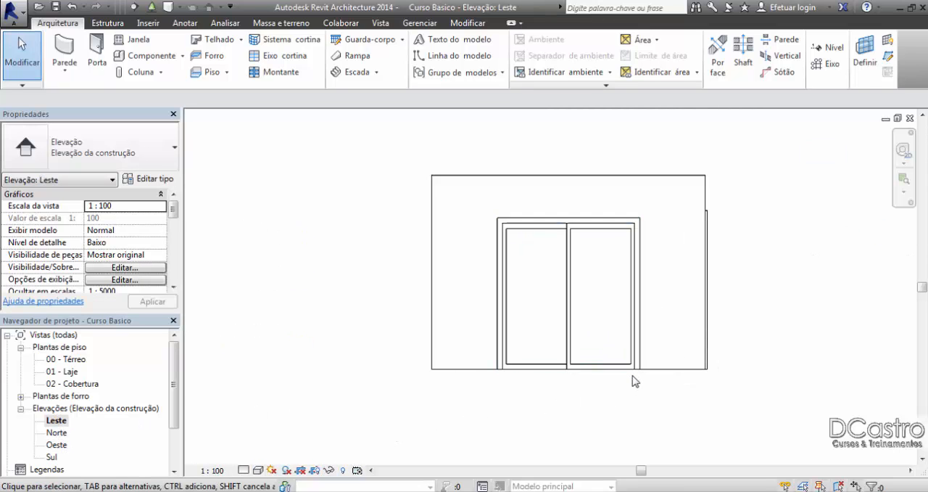
pyautogui.click(242, 471)
pyautogui.click(250, 450)
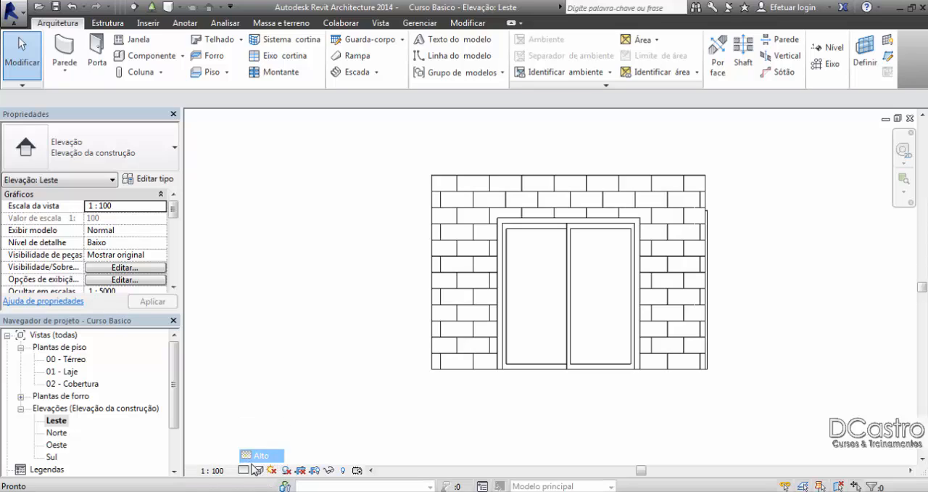
pyautogui.click(258, 471)
pyautogui.click(265, 414)
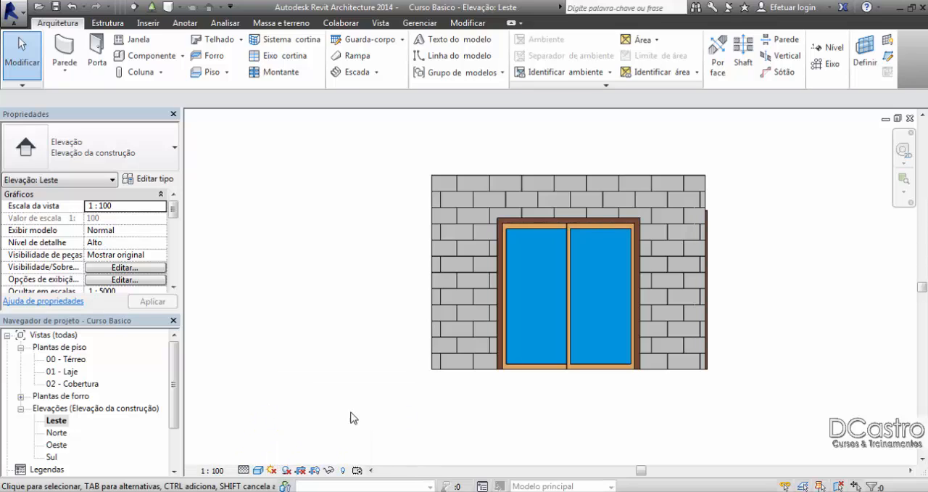
pyautogui.scroll(1, 746, 297)
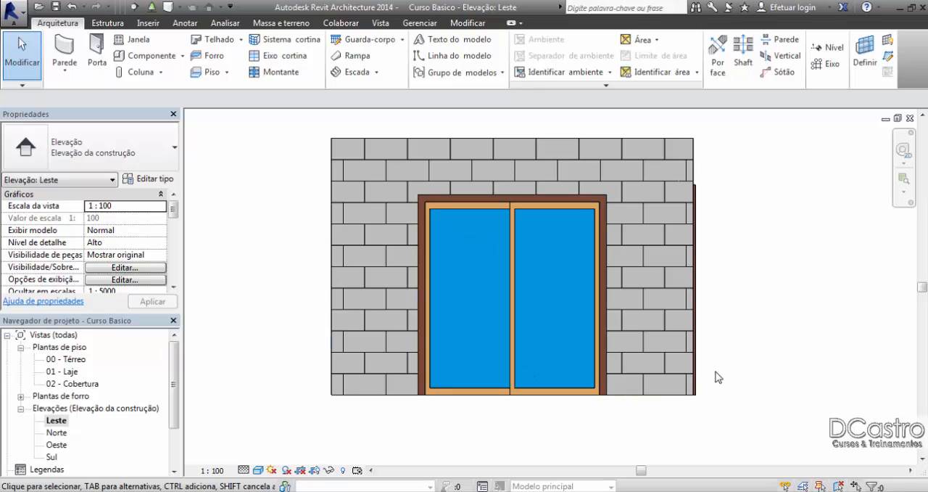
# Step: In the 00 - Térreo floor plan, flip both the hand and the facing of the sliding door in the right wall
pyautogui.doubleClick(70, 362)
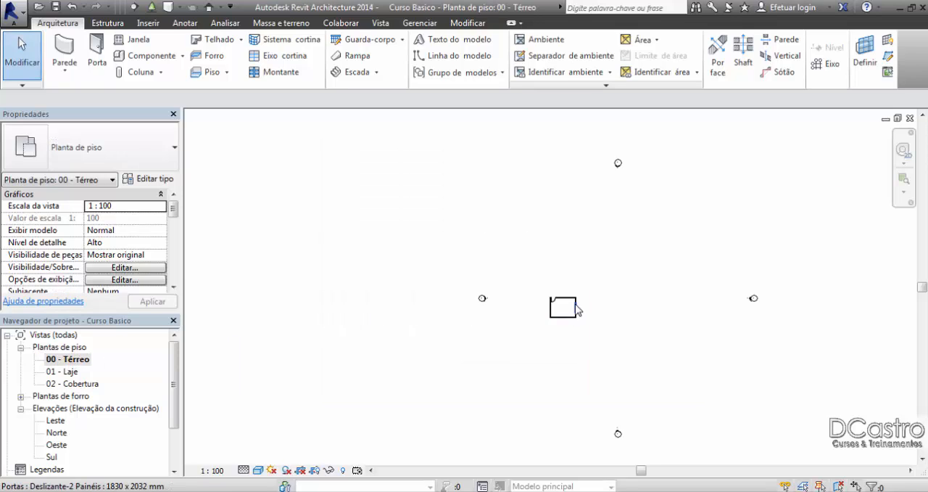
pyautogui.scroll(8, 569, 310)
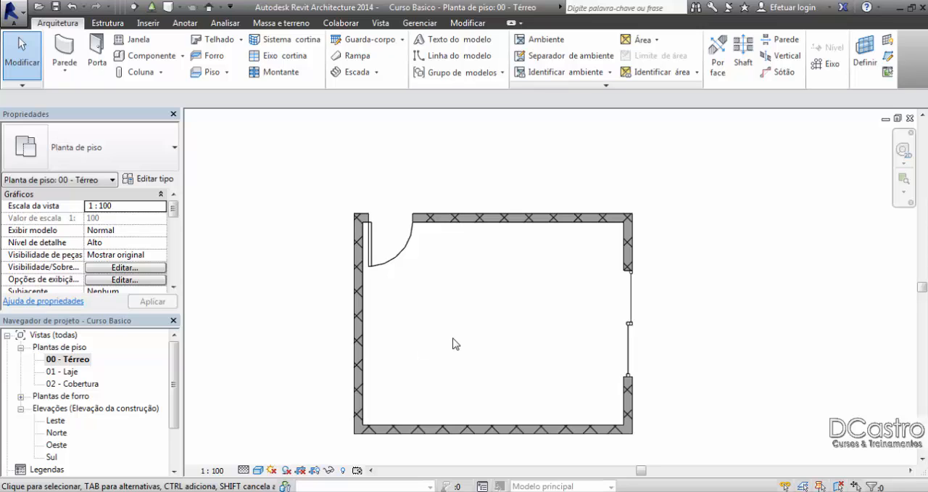
pyautogui.scroll(6, 638, 326)
pyautogui.click(601, 305)
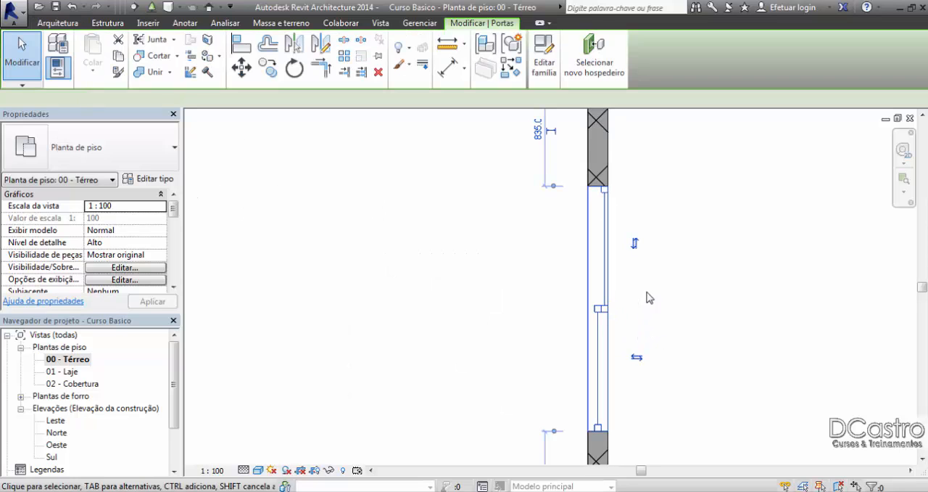
pyautogui.click(636, 244)
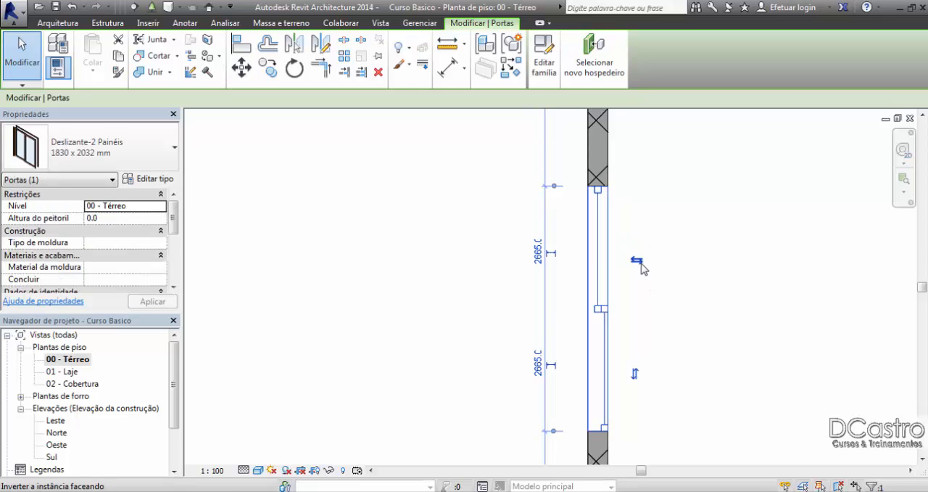
pyautogui.click(645, 310)
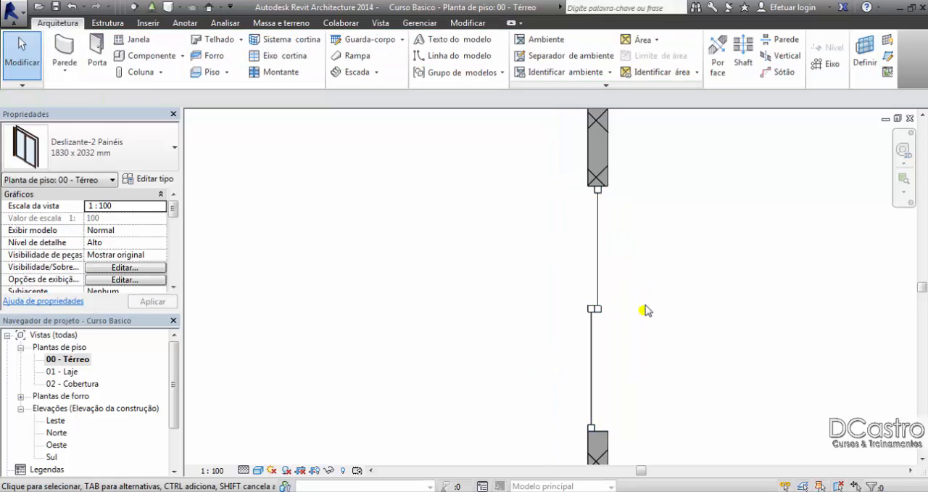
# Step: Flip the single door in the upper wall to swing outside the room and back to swing inside
pyautogui.scroll(-5, 649, 309)
pyautogui.scroll(6, 392, 192)
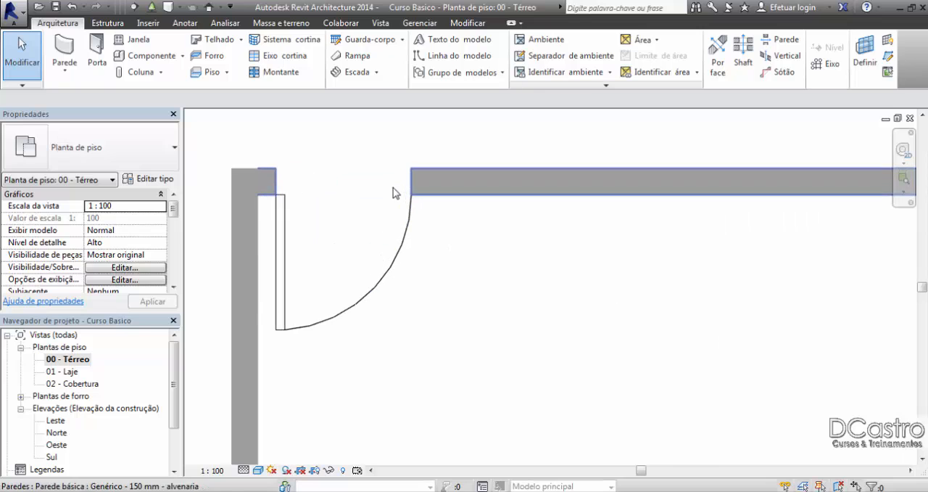
pyautogui.click(410, 234)
pyautogui.click(372, 271)
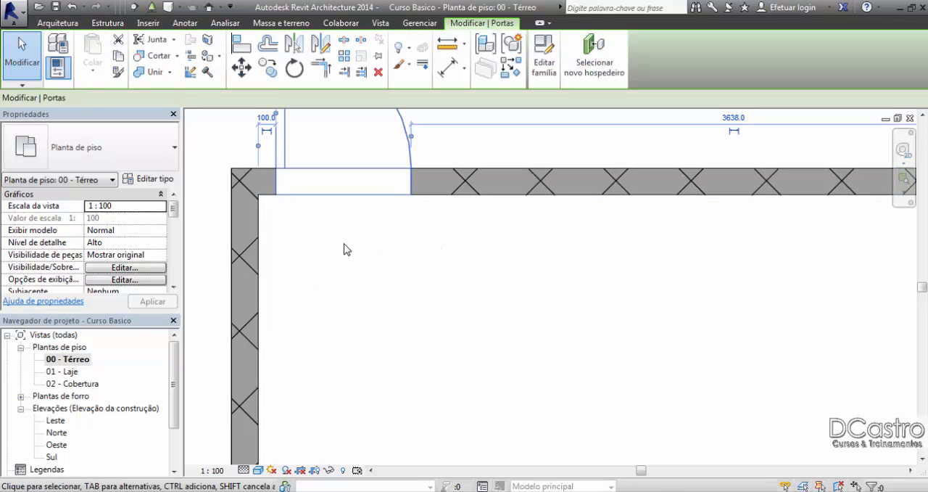
pyautogui.scroll(-2, 384, 304)
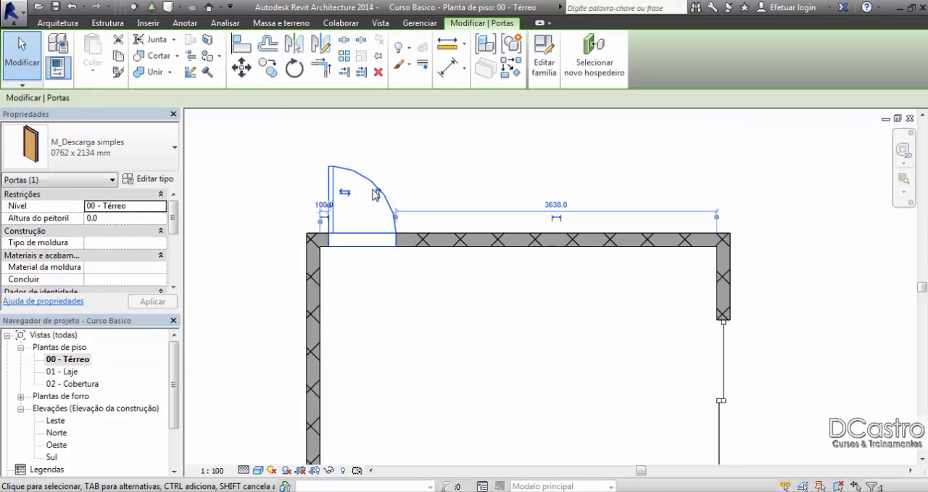
pyautogui.click(377, 191)
pyautogui.click(375, 135)
pyautogui.scroll(2, 388, 286)
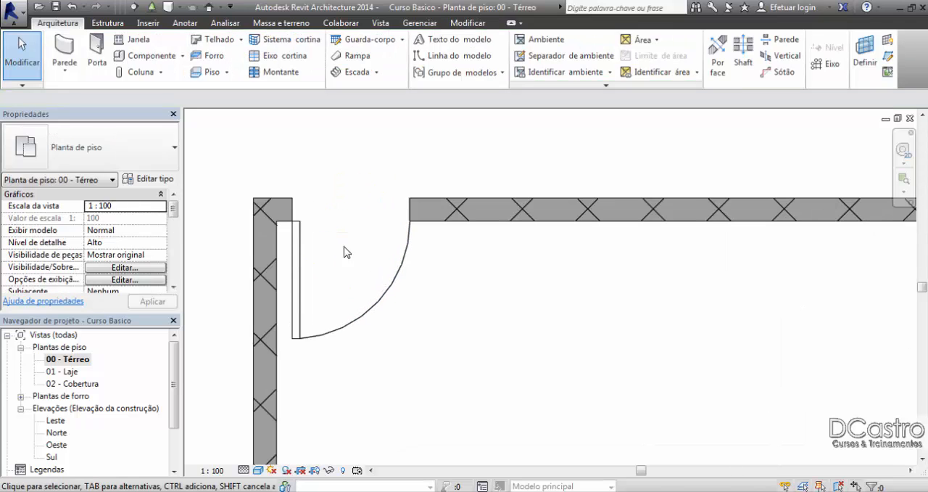
# Step: Try to duplicate the single door's 0762 x 2134 mm type from its type properties
pyautogui.click(295, 282)
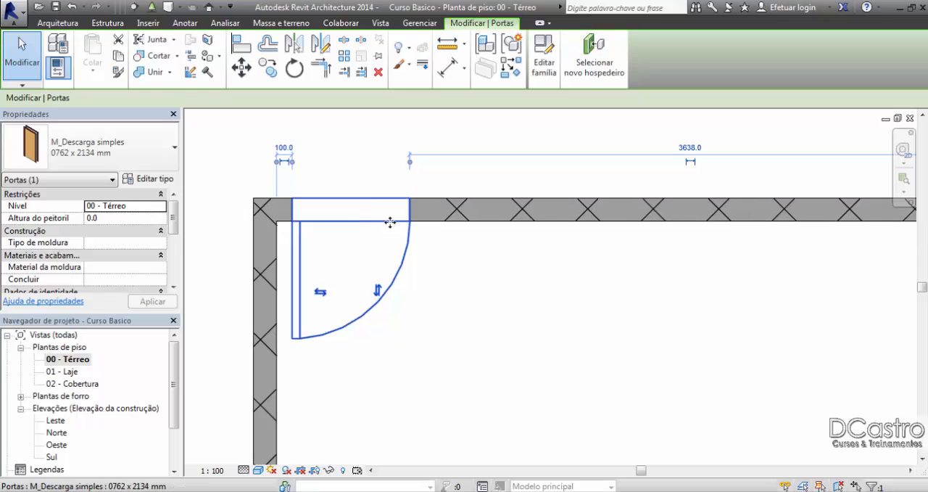
pyautogui.click(167, 181)
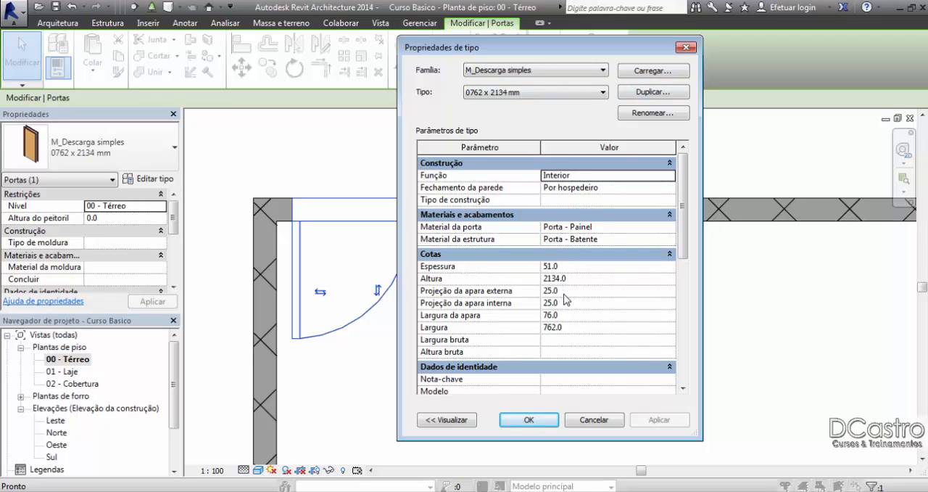
pyautogui.moveTo(562, 54); pyautogui.dragTo(665, 58)
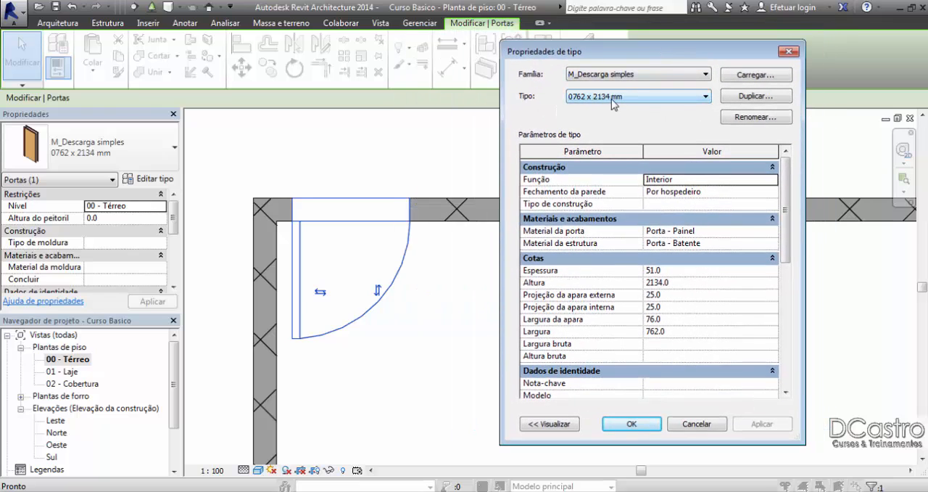
pyautogui.click(758, 100)
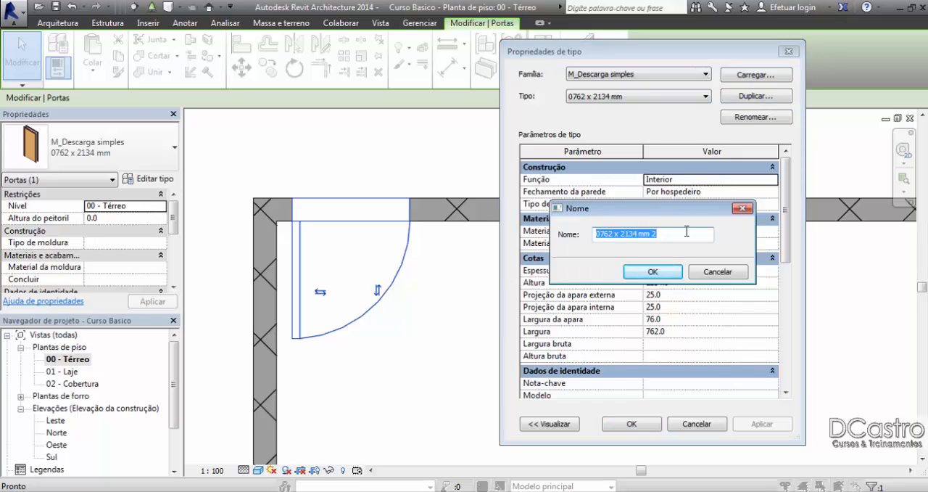
pyautogui.moveTo(675, 232); pyautogui.dragTo(602, 232)
pyautogui.click(605, 238)
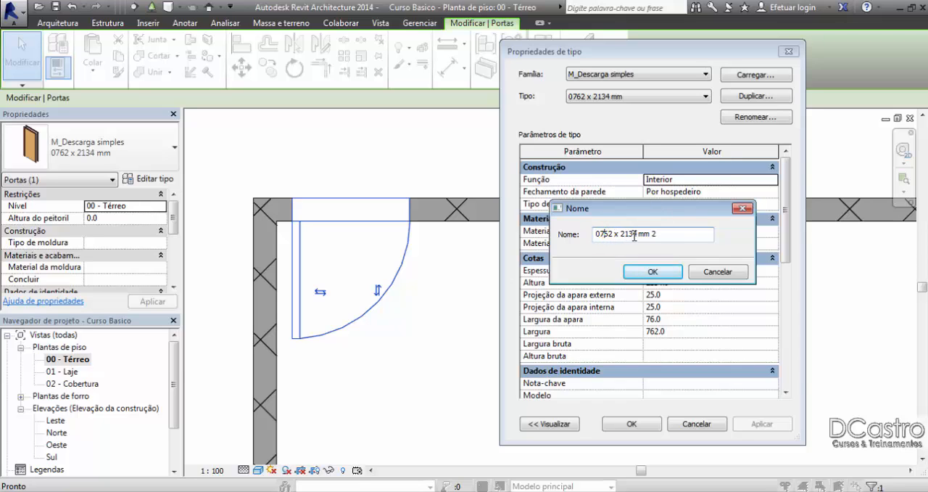
pyautogui.click(702, 273)
pyautogui.click(789, 51)
pyautogui.click(611, 162)
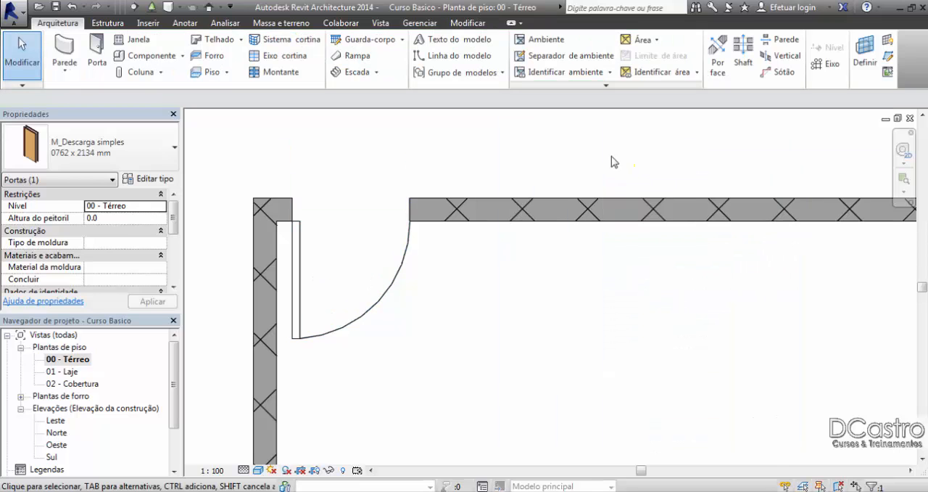
# Step: Open the Norte elevation from its marker in the floor plan and examine the upper part of the single door
pyautogui.scroll(-8, 481, 368)
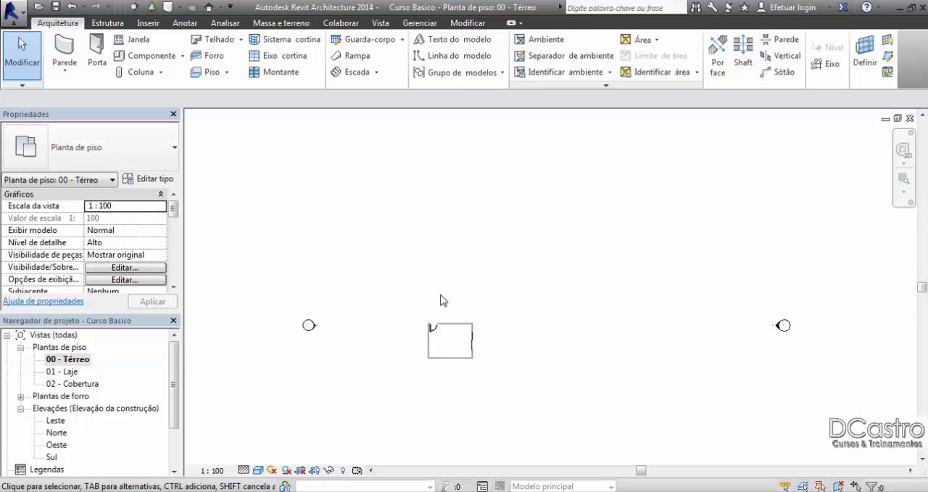
pyautogui.scroll(-1, 441, 294)
pyautogui.moveTo(503, 201); pyautogui.dragTo(509, 222, button='middle')
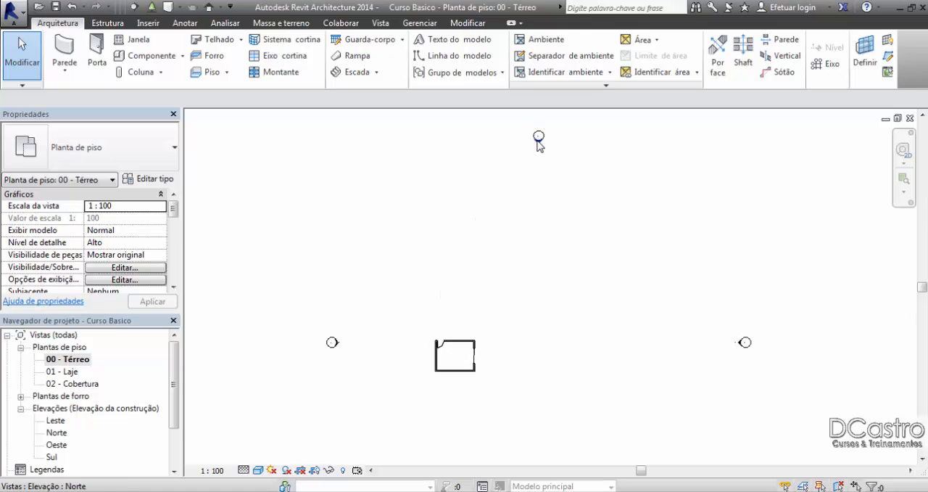
pyautogui.doubleClick(537, 139)
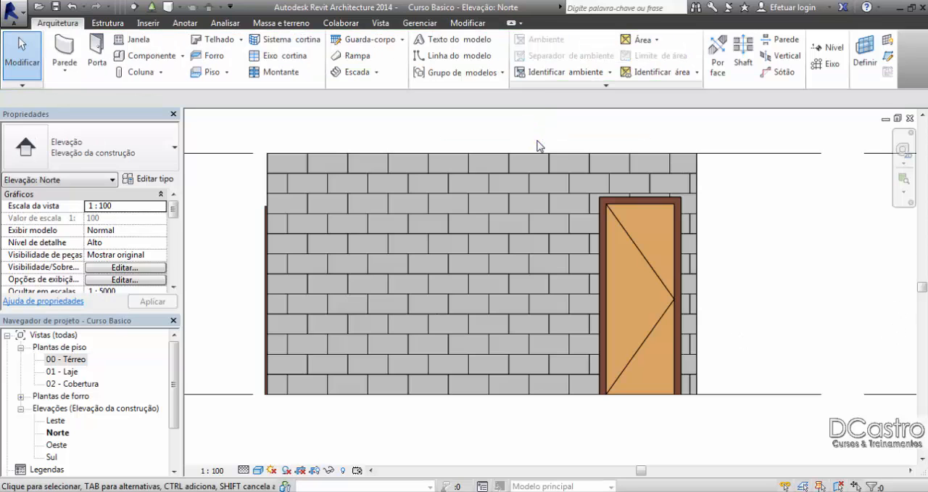
pyautogui.scroll(2, 740, 247)
pyautogui.moveTo(738, 245); pyautogui.dragTo(636, 320, button='middle')
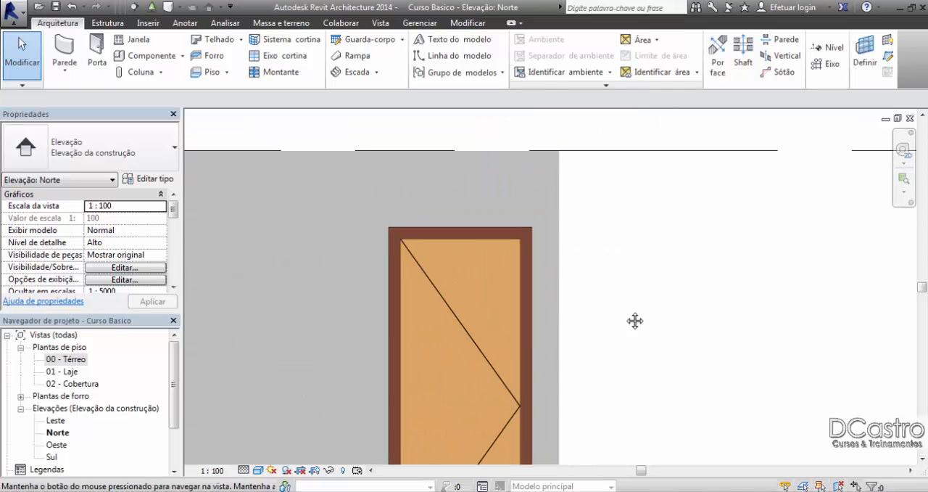
pyautogui.scroll(2, 441, 215)
pyautogui.moveTo(456, 223); pyautogui.dragTo(444, 180, button='middle')
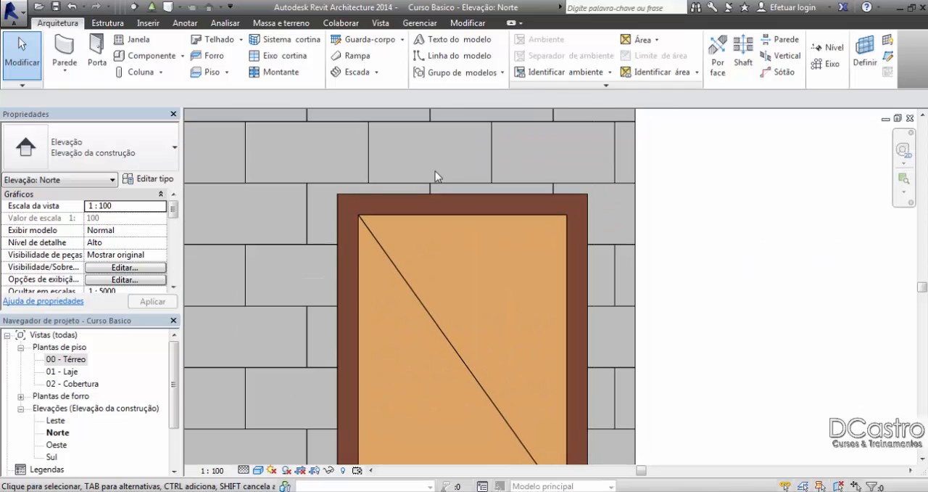
# Step: Add an aligned dimension above the single door across the outer edges of its frame in the Norte elevation
pyautogui.click(468, 23)
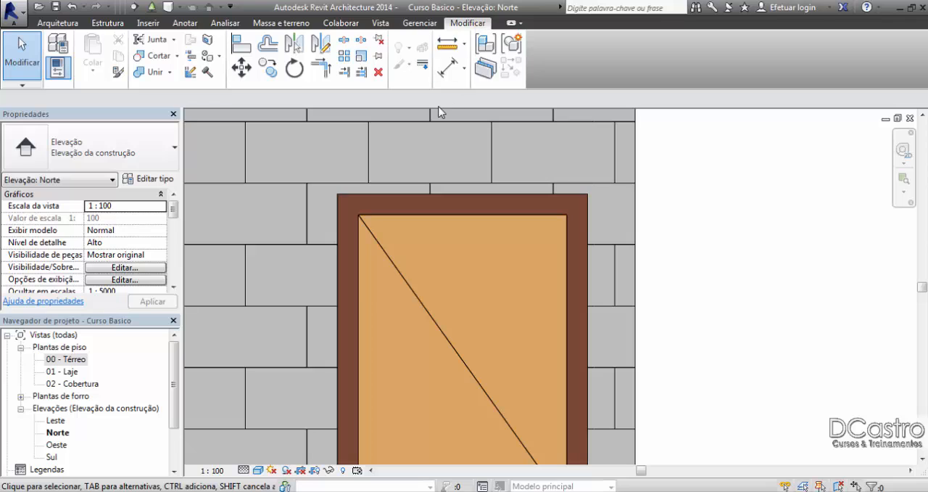
pyautogui.click(447, 67)
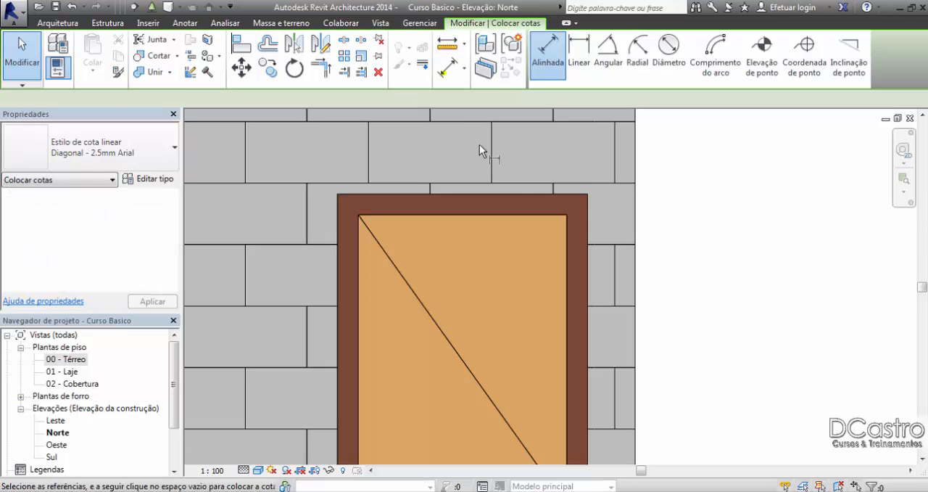
pyautogui.click(587, 201)
pyautogui.click(337, 210)
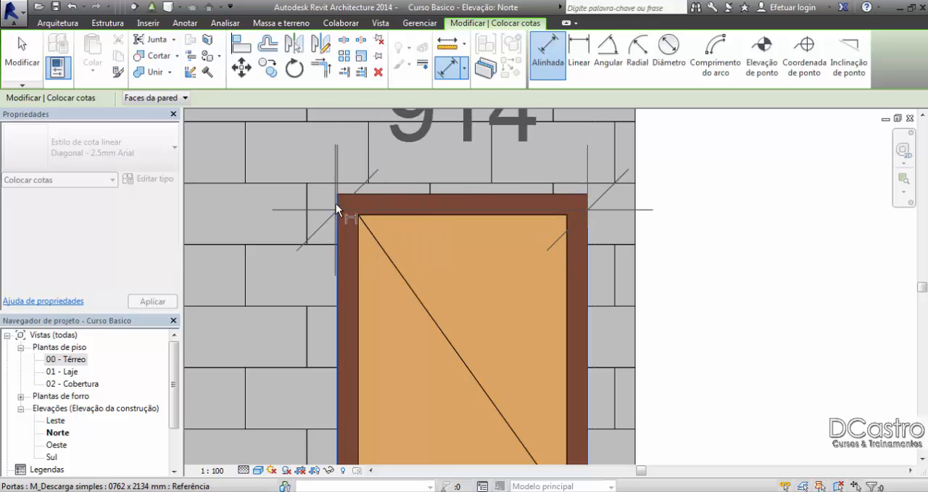
pyautogui.click(334, 163)
pyautogui.scroll(-2, 411, 191)
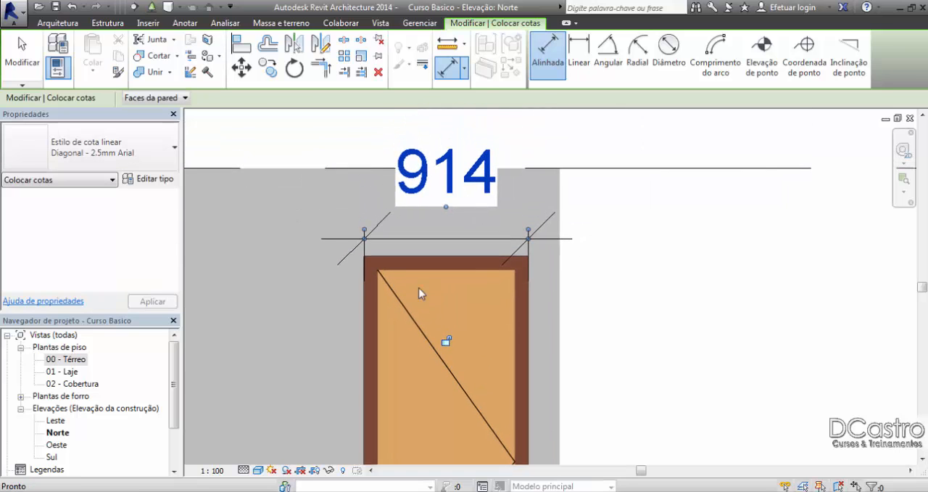
pyautogui.click(22, 54)
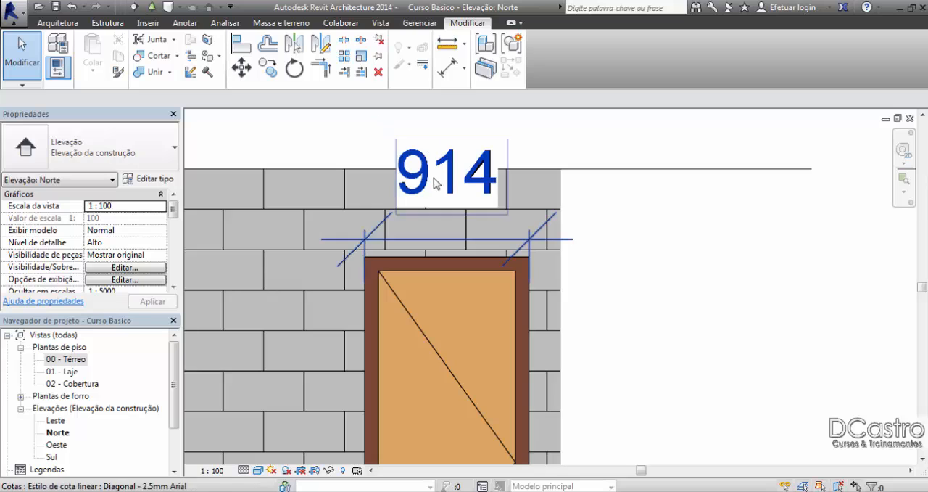
# Step: Review the trim width (Largura da apara) in the single door's type properties and close them without changes
pyautogui.click(517, 292)
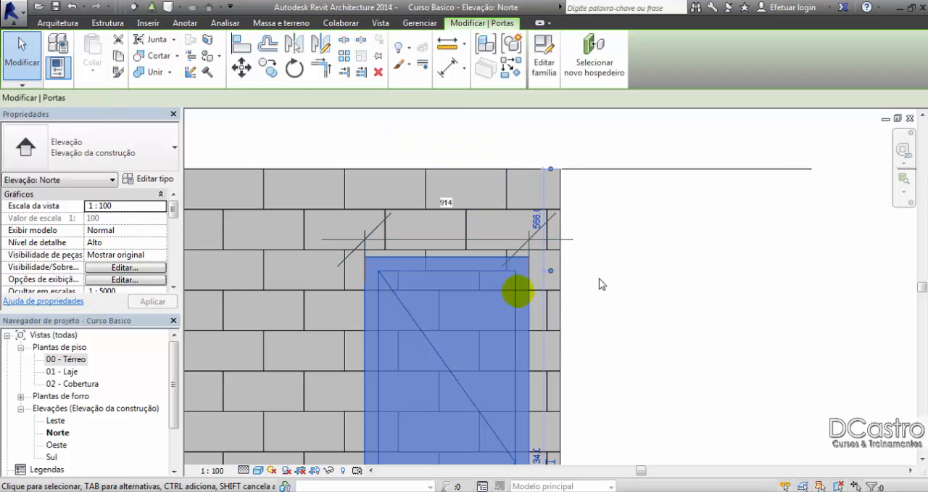
pyautogui.click(150, 178)
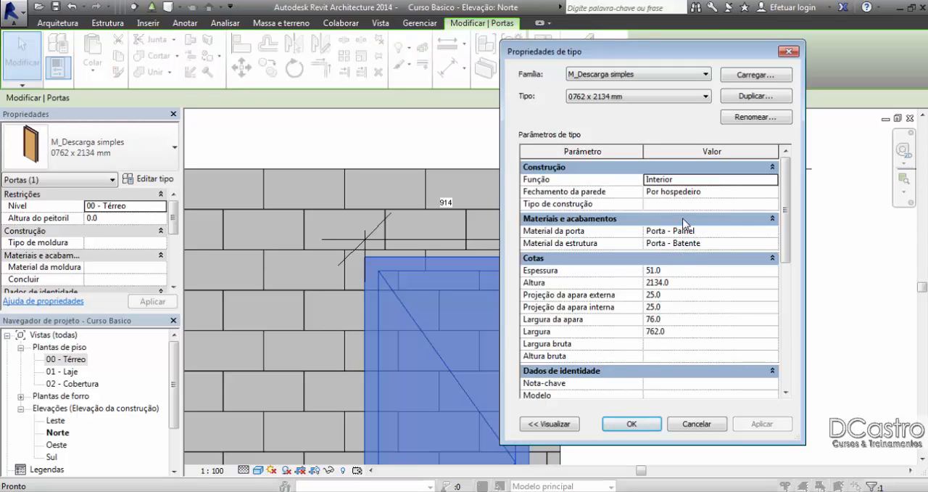
pyautogui.click(673, 320)
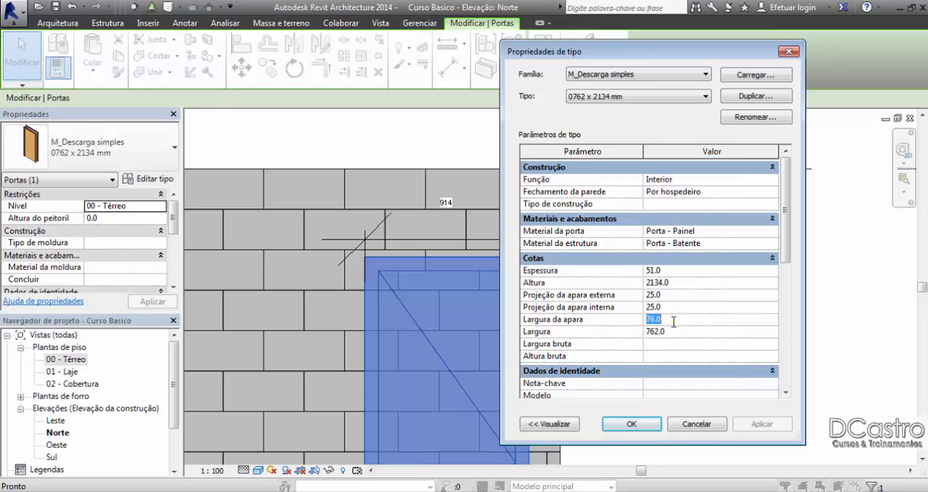
pyautogui.click(674, 321)
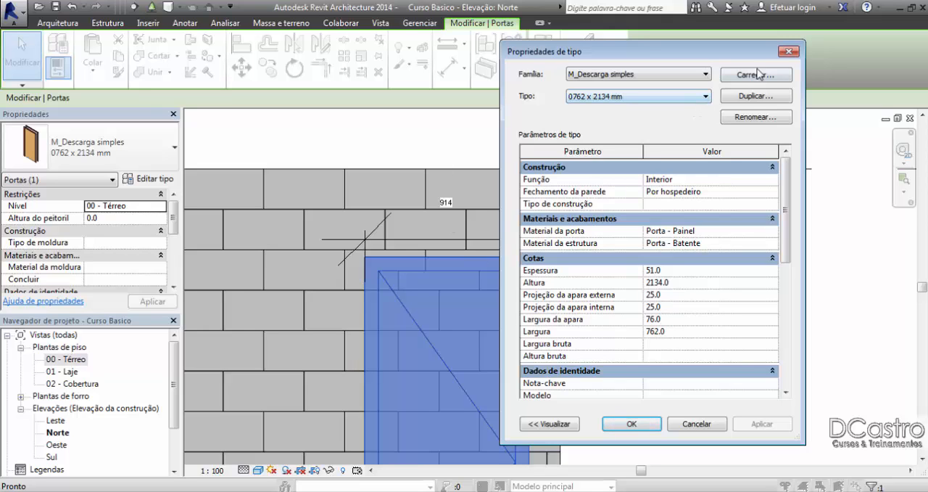
pyautogui.click(788, 51)
pyautogui.click(750, 256)
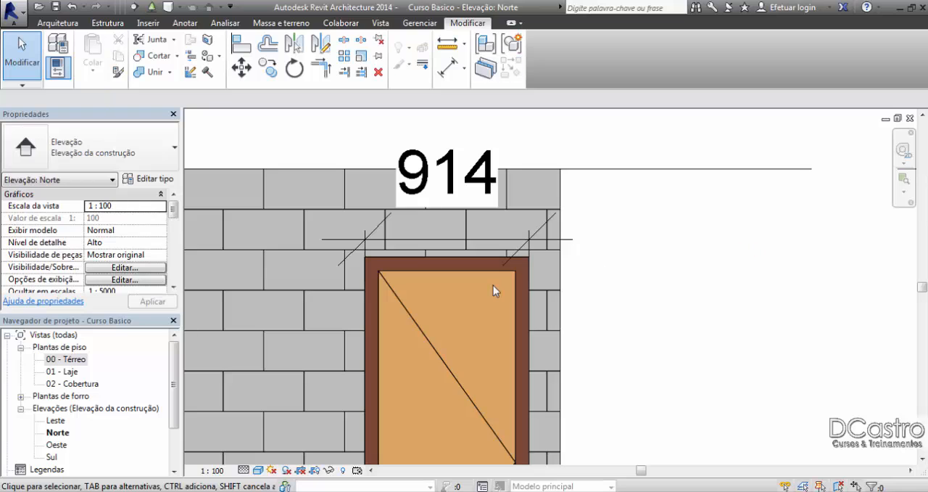
# Step: Delete the dimension across the outer door frame and close the Norte elevation
pyautogui.scroll(2, 493, 290)
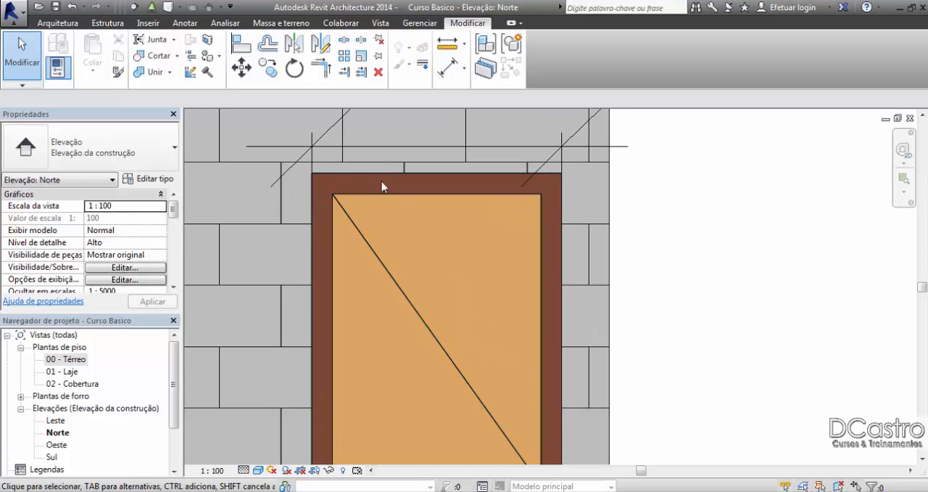
pyautogui.scroll(-2, 549, 240)
pyautogui.scroll(2, 534, 364)
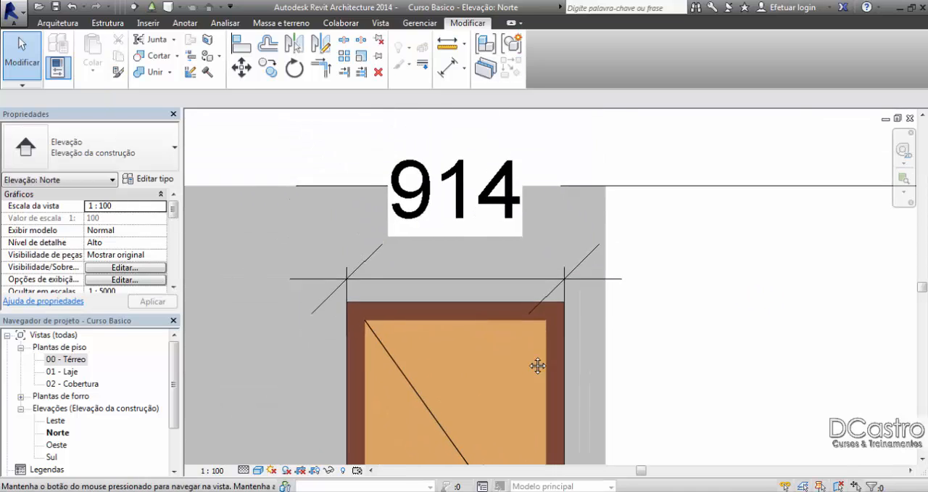
pyautogui.click(623, 312)
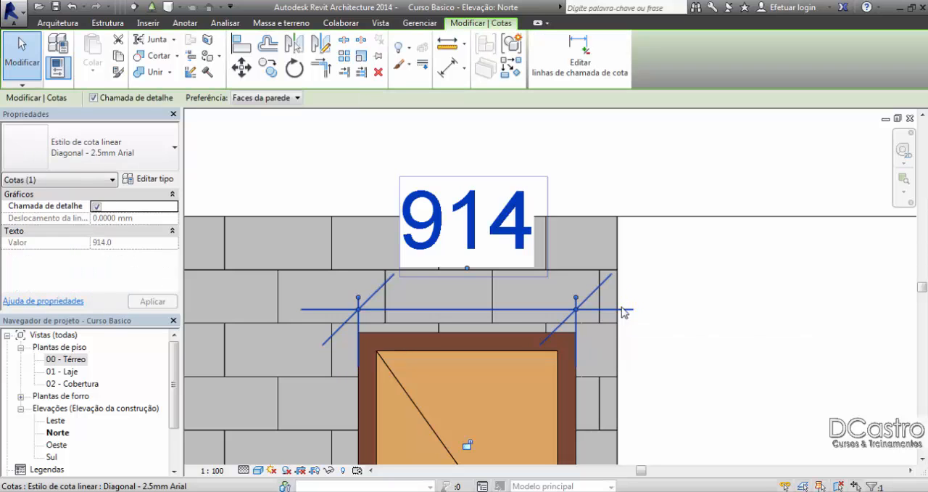
pyautogui.press('Delete')
pyautogui.click(910, 118)
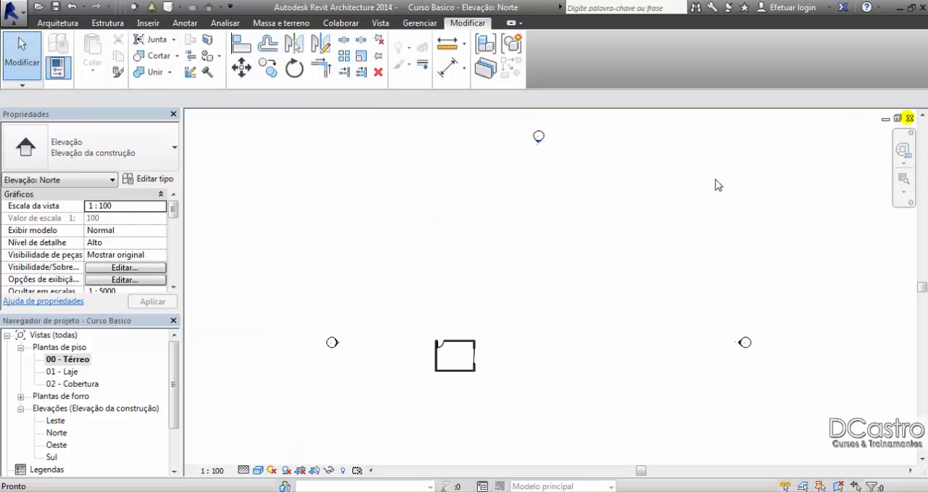
# Step: In the 00 - Térreo plan, add an aligned dimension across the single door's opening, placed outside the upper wall
pyautogui.scroll(8, 581, 338)
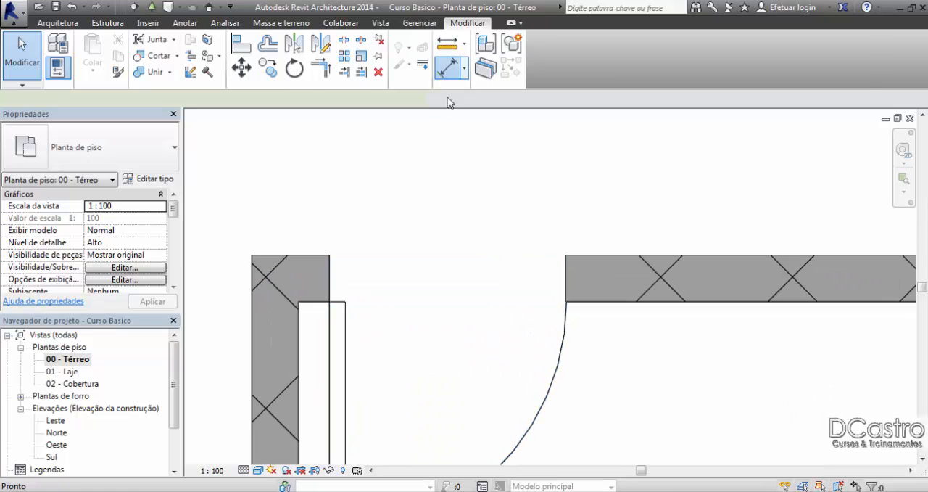
pyautogui.click(448, 67)
pyautogui.click(329, 263)
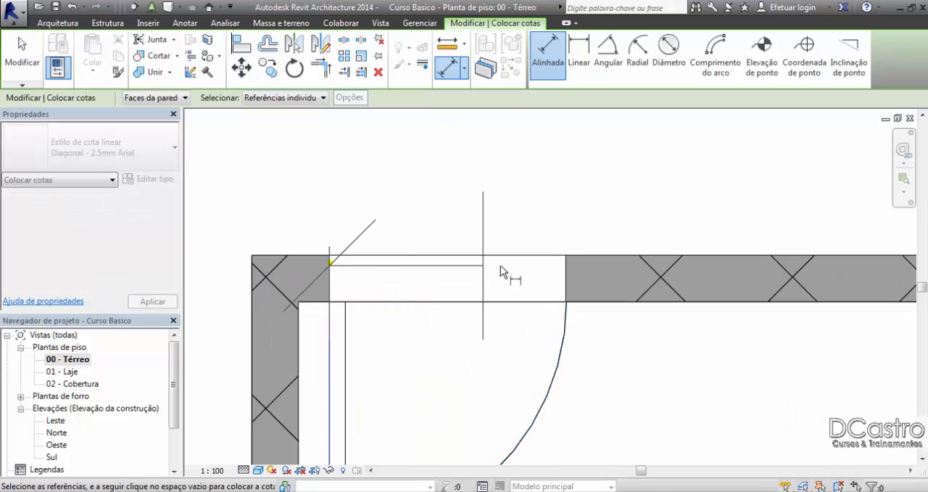
pyautogui.click(565, 269)
pyautogui.scroll(-1, 562, 239)
pyautogui.moveTo(560, 237); pyautogui.dragTo(533, 322, button='middle')
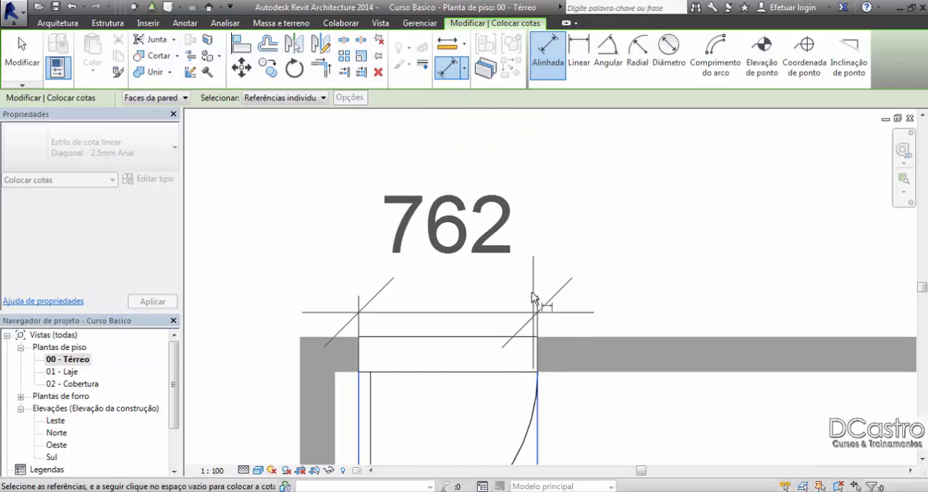
pyautogui.click(537, 278)
pyautogui.click(25, 73)
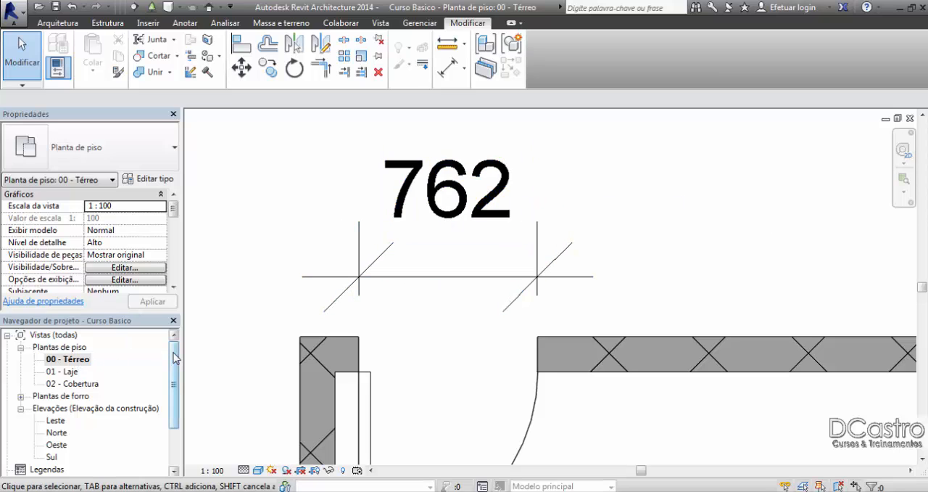
# Step: Open the Sul elevation, switch to the Norte elevation, and examine the single door there
pyautogui.scroll(-2, 174, 352)
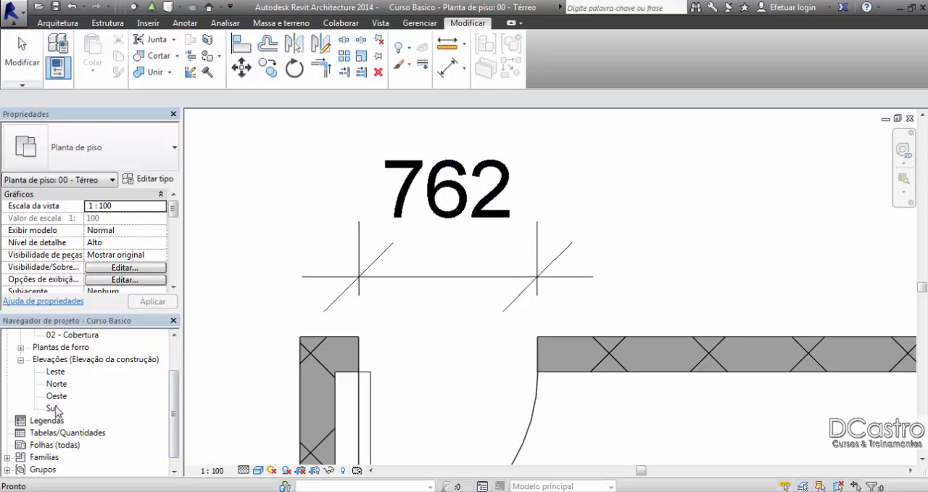
pyautogui.doubleClick(52, 408)
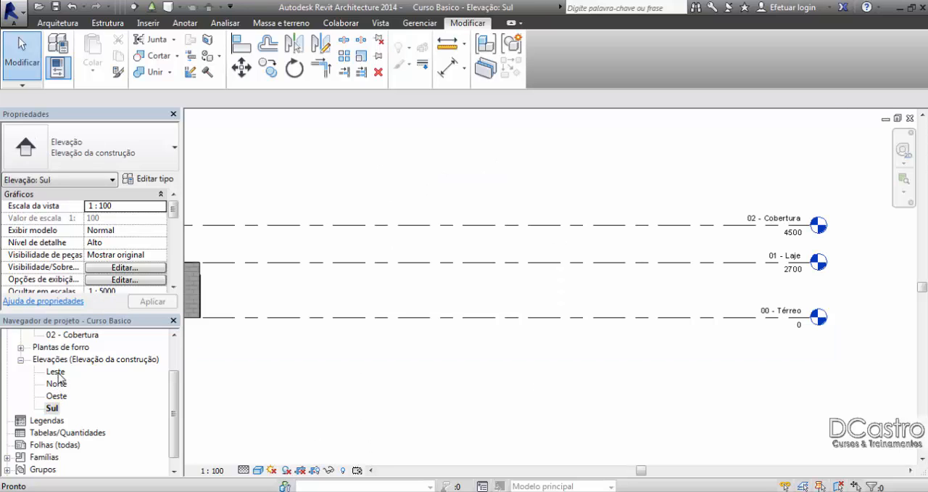
pyautogui.doubleClick(57, 384)
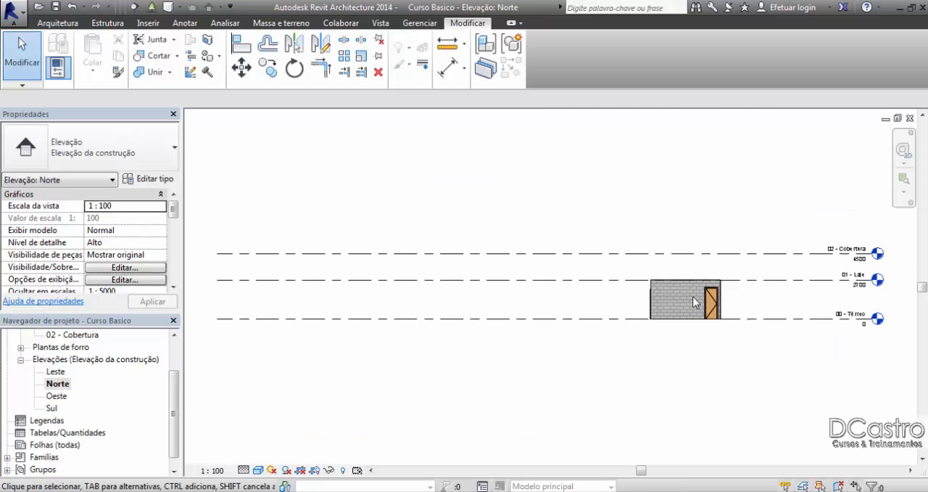
pyautogui.scroll(6, 669, 314)
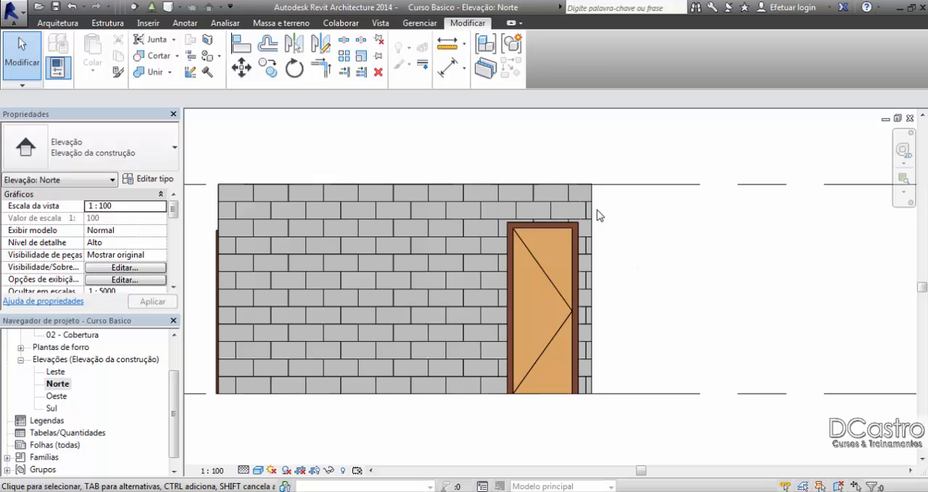
pyautogui.scroll(3, 496, 237)
pyautogui.moveTo(559, 278); pyautogui.dragTo(444, 280, button='middle')
pyautogui.scroll(1, 444, 277)
pyautogui.moveTo(400, 252); pyautogui.dragTo(423, 295, button='middle')
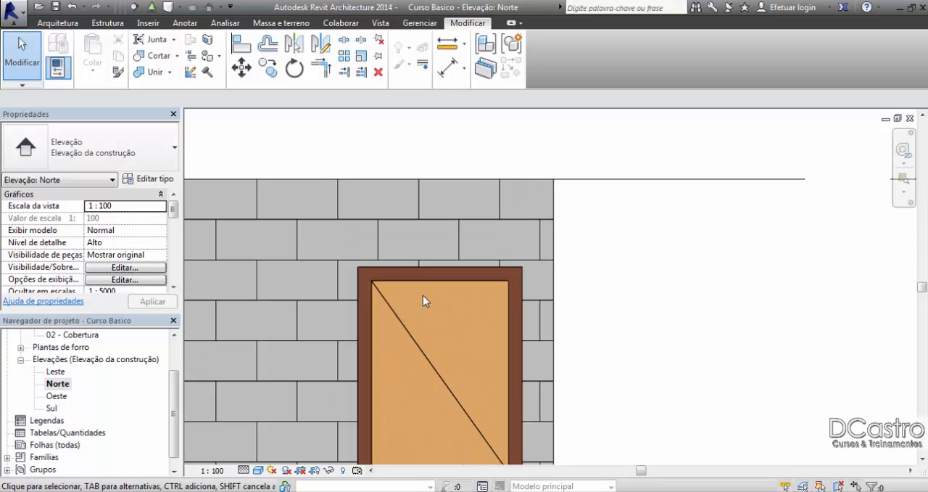
pyautogui.scroll(2, 423, 295)
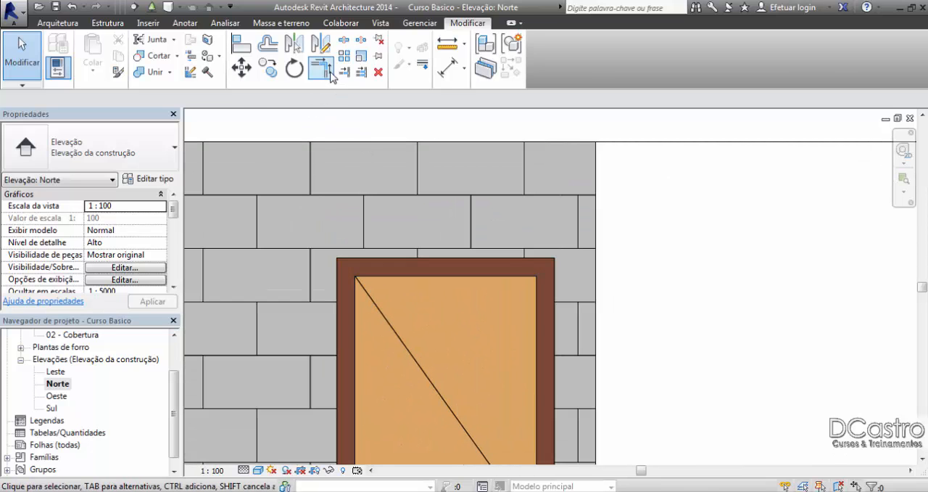
# Step: Dimension the single door between the inner edges of its frame in the Norte elevation, and close both elevation views
pyautogui.click(449, 67)
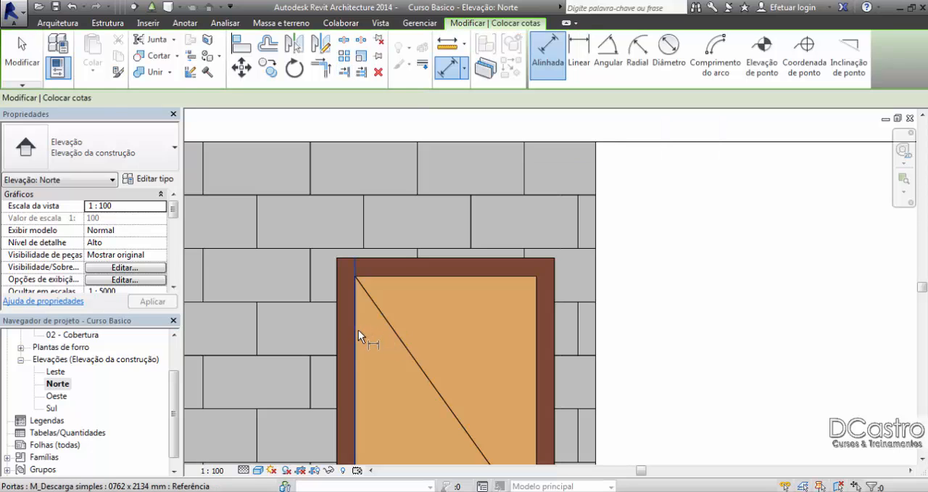
pyautogui.click(358, 330)
pyautogui.click(537, 326)
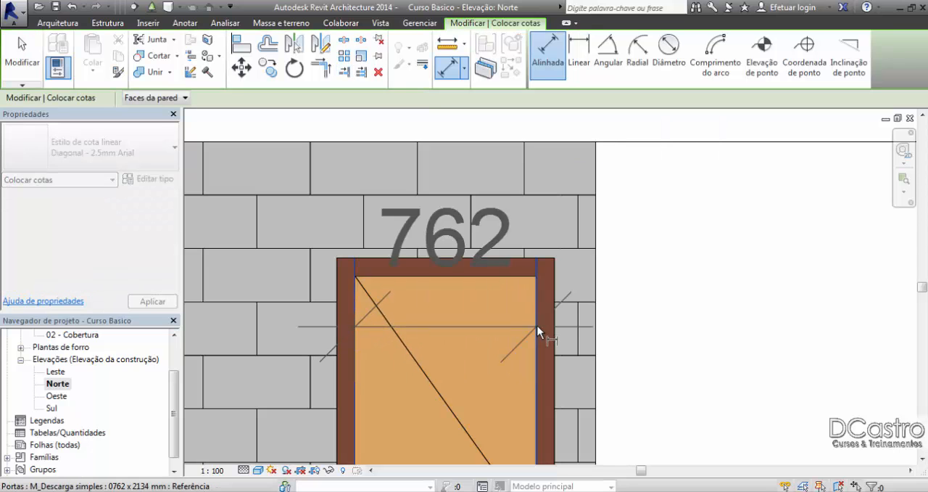
pyautogui.click(530, 208)
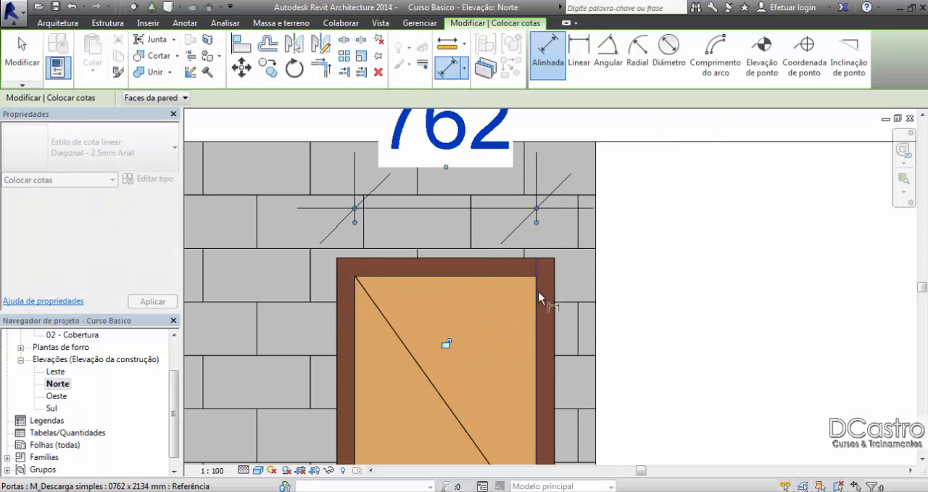
pyautogui.click(21, 62)
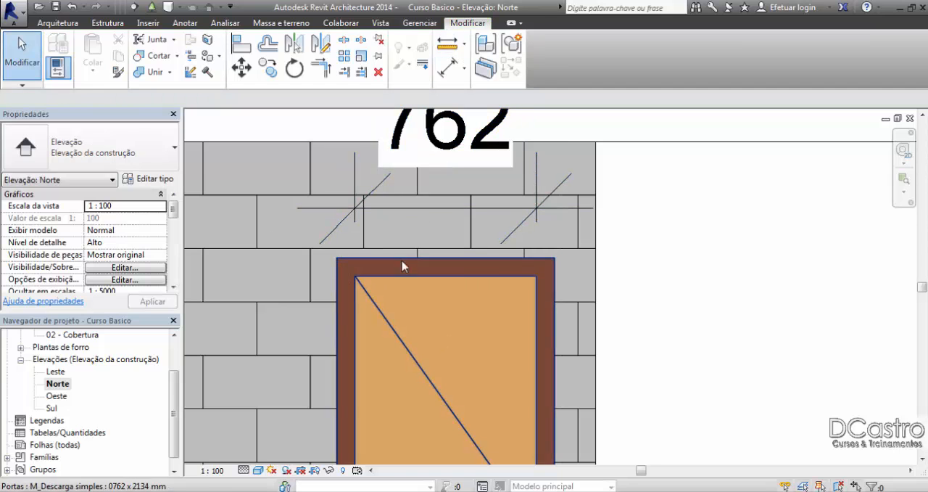
pyautogui.scroll(-2, 567, 233)
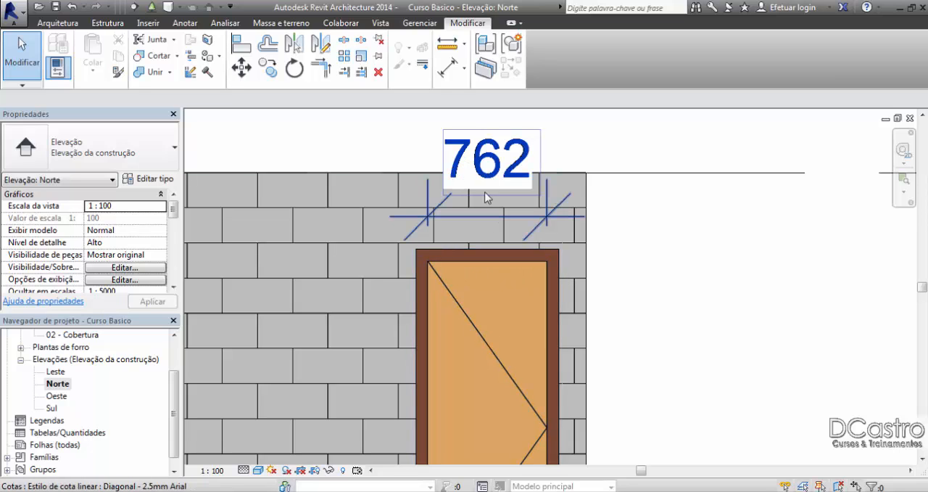
pyautogui.click(910, 118)
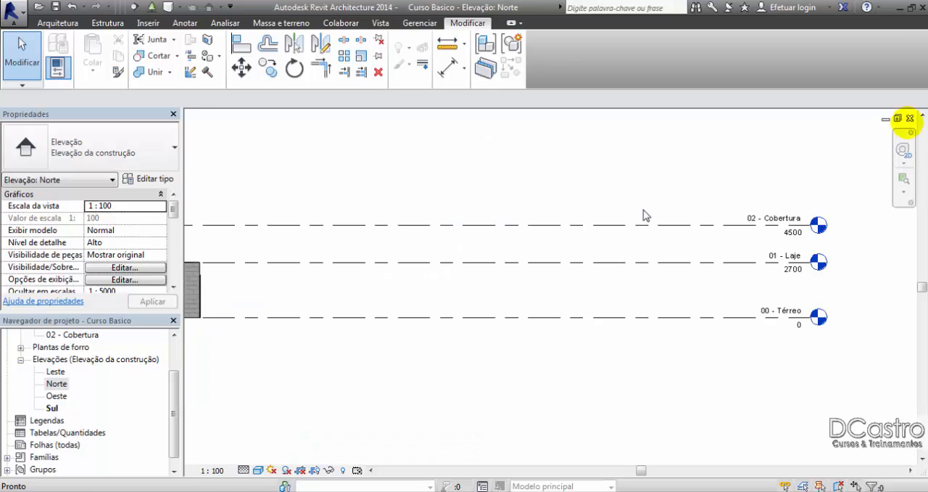
pyautogui.click(910, 117)
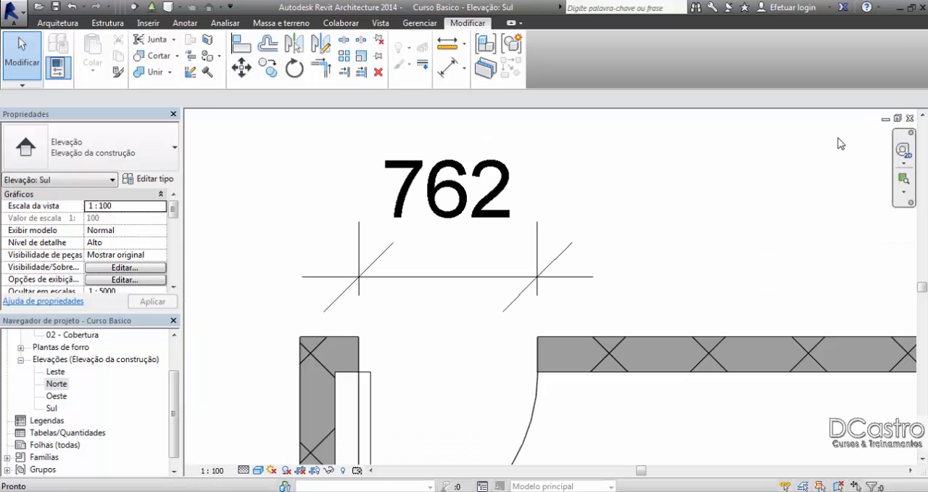
# Step: Delete the dimension across the single door's opening in the 00 - Térreo plan
pyautogui.moveTo(445, 323); pyautogui.dragTo(441, 275, button='middle')
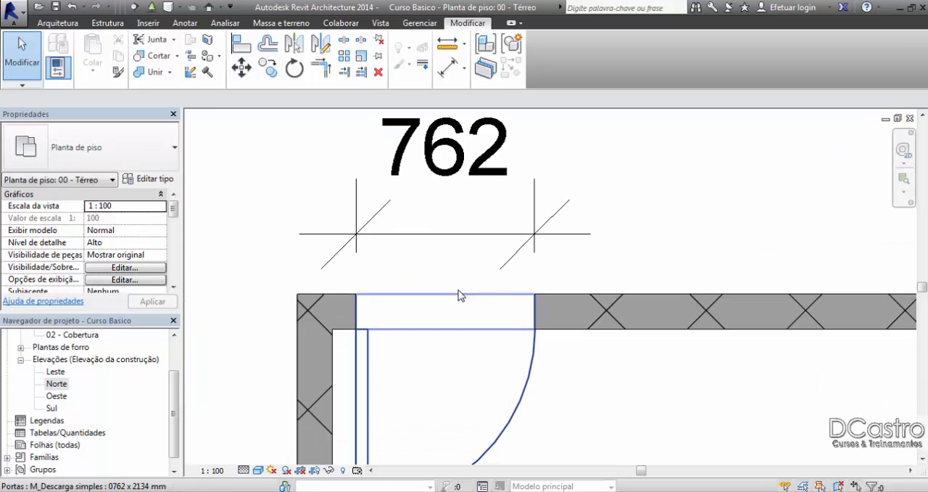
pyautogui.click(514, 240)
pyautogui.press('Delete')
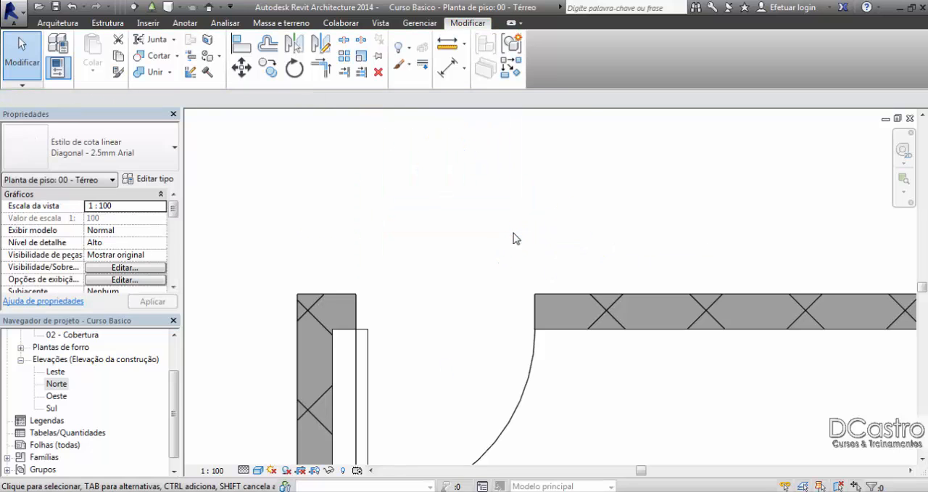
# Step: Review the single door's width parameters in its type properties, and duplicate the type under the name 120x210
pyautogui.click(372, 362)
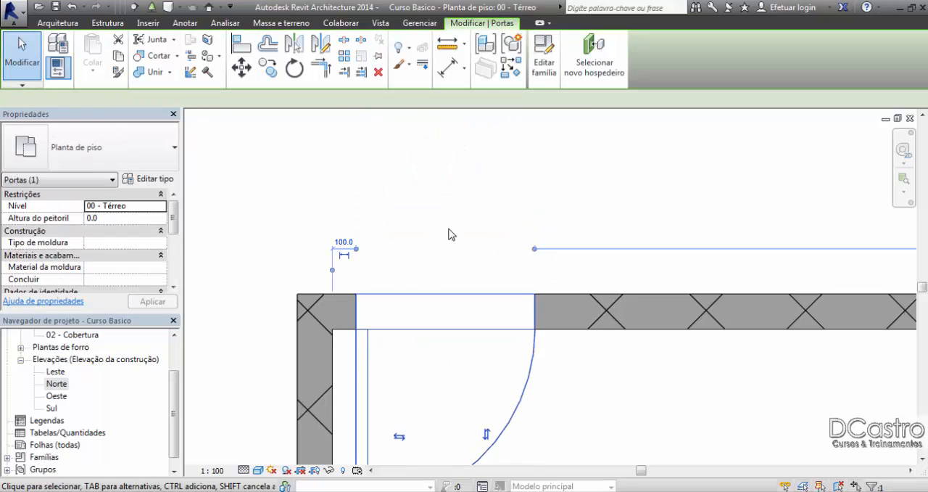
pyautogui.click(148, 179)
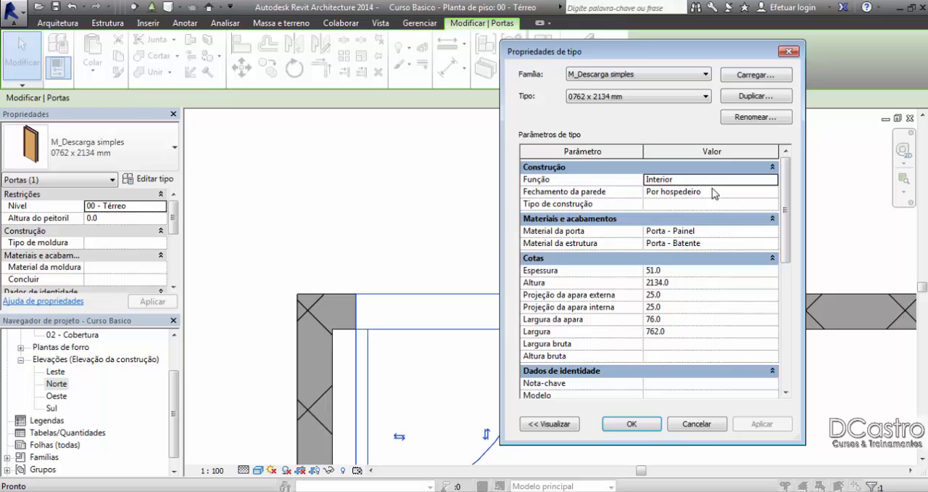
pyautogui.click(668, 319)
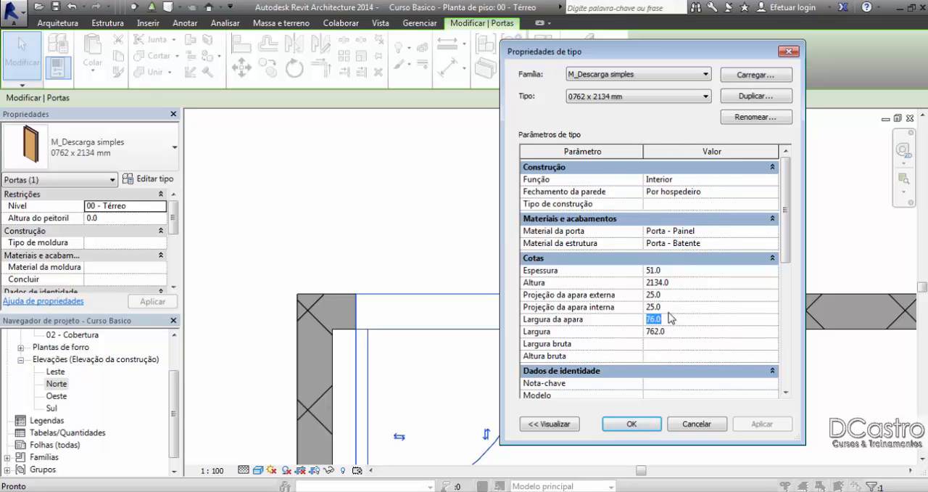
pyautogui.click(686, 330)
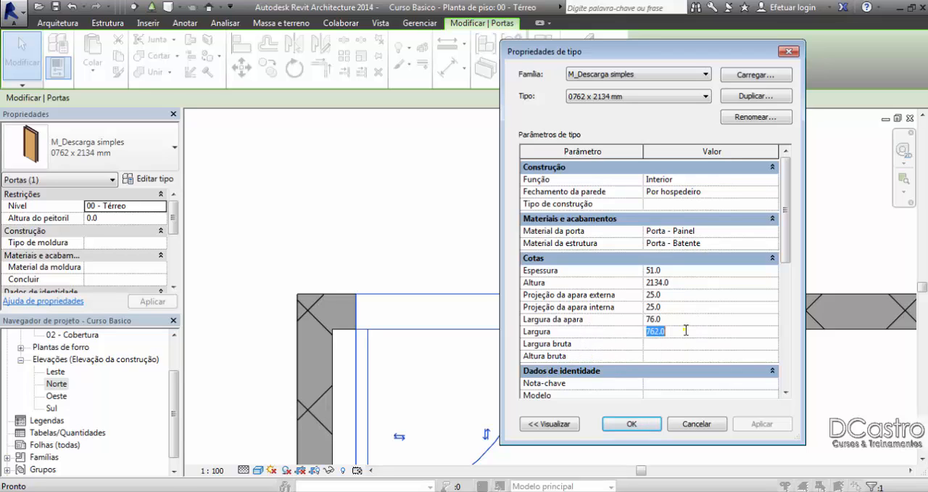
pyautogui.click(686, 331)
pyautogui.moveTo(553, 53); pyautogui.dragTo(656, 54)
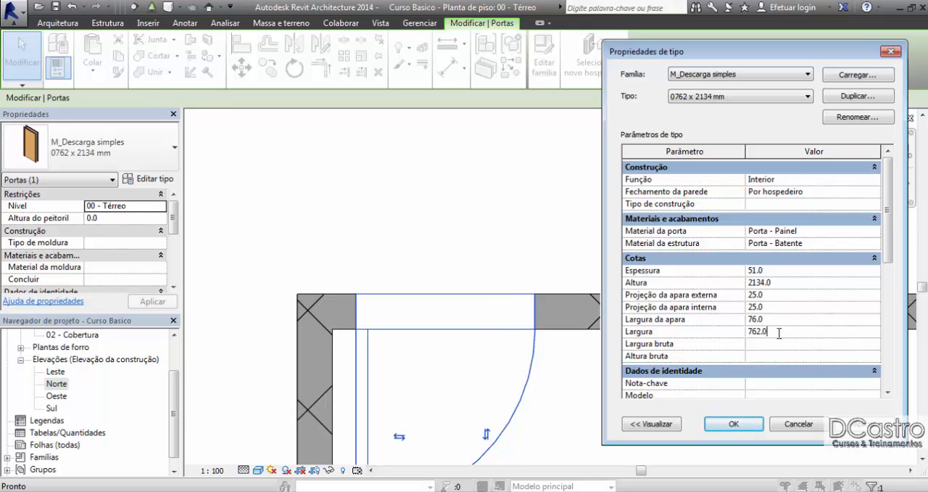
pyautogui.doubleClick(773, 333)
pyautogui.click(872, 97)
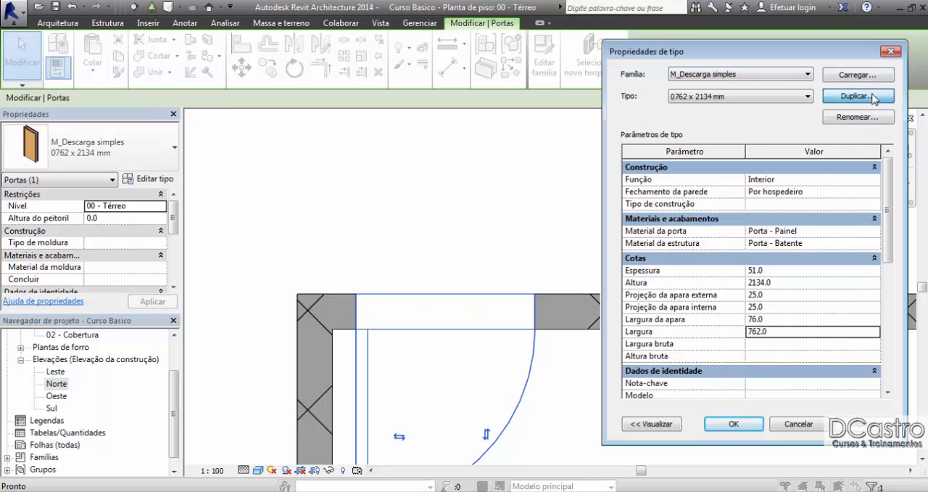
pyautogui.moveTo(770, 234); pyautogui.dragTo(697, 238)
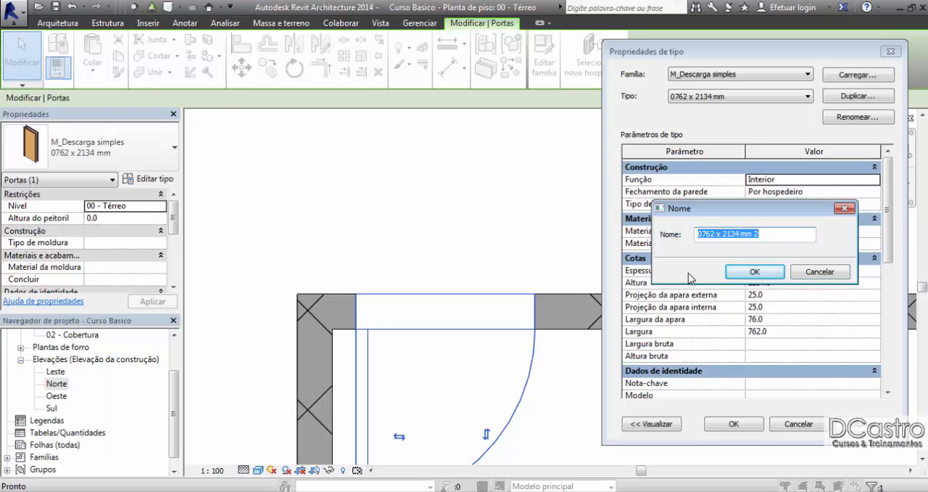
pyautogui.write('120x210')
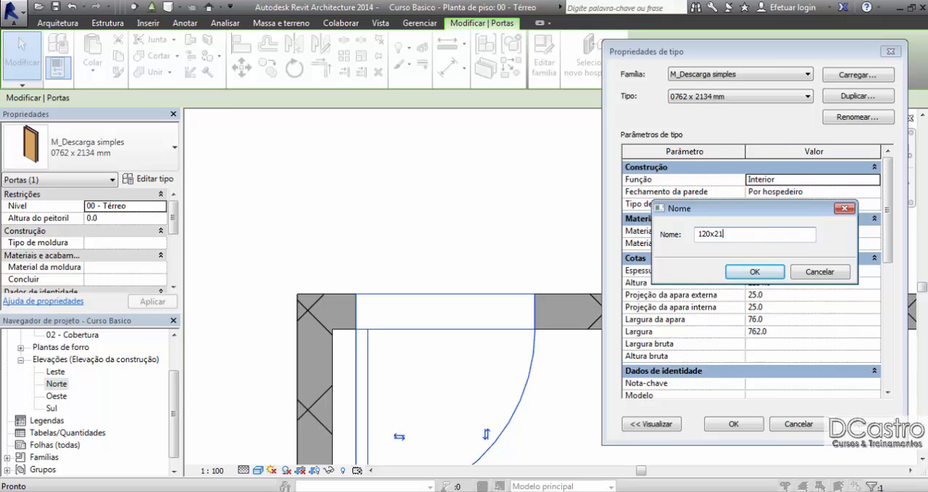
pyautogui.click(755, 272)
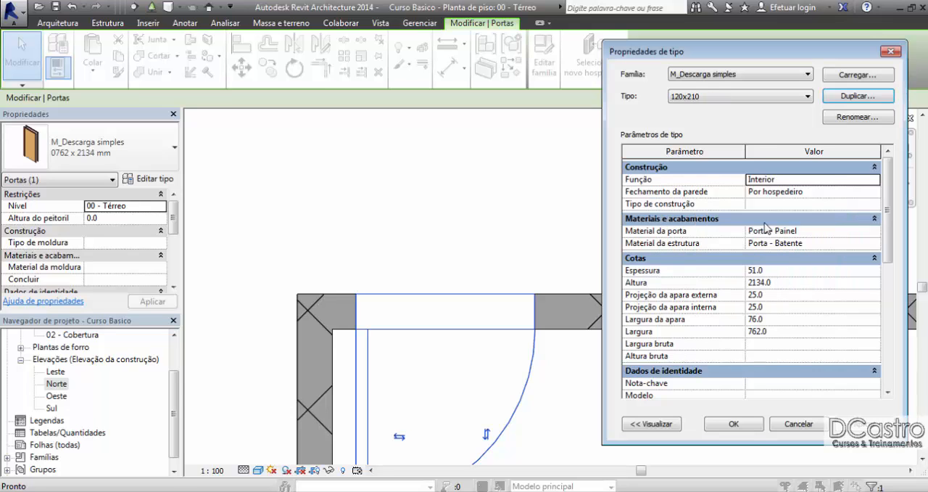
# Step: Set the 120x210 door type's width (Largura) to 1200 and height (Altura) to 2100, and apply the type properties
pyautogui.click(777, 332)
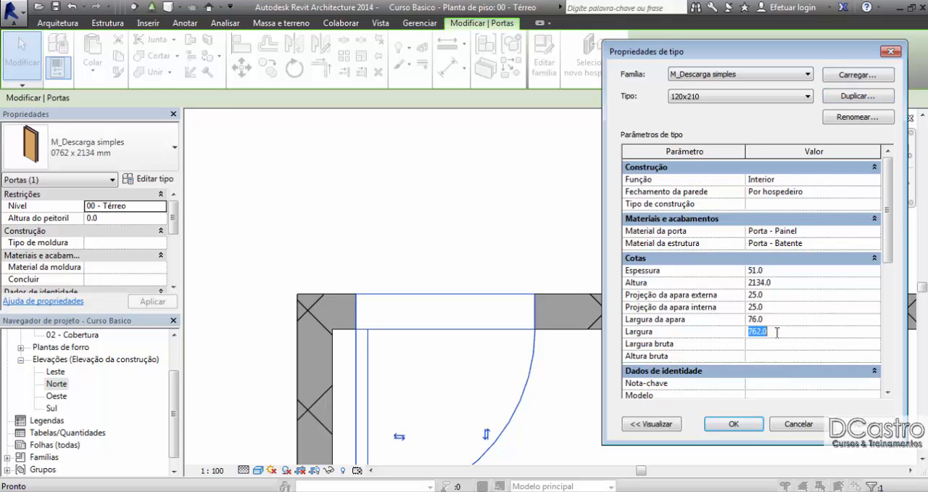
pyautogui.write('1200')
pyautogui.click(788, 283)
pyautogui.write('200')
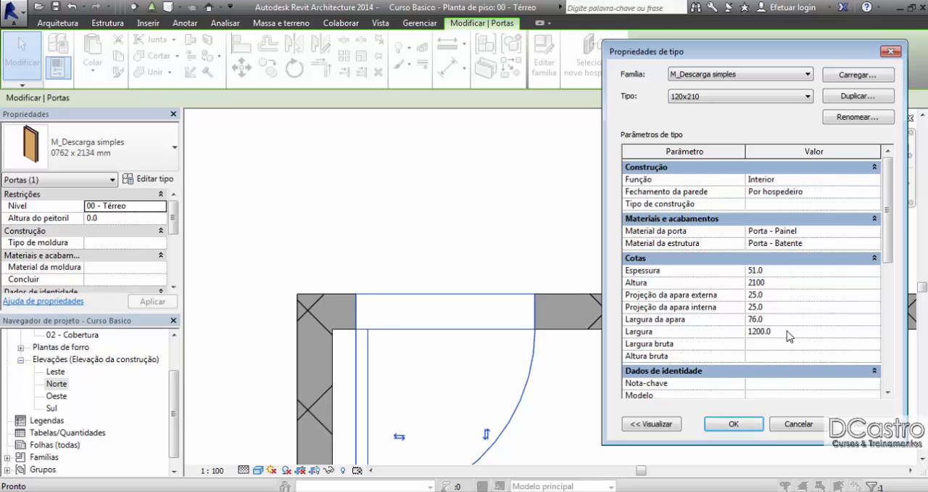
pyautogui.click(785, 331)
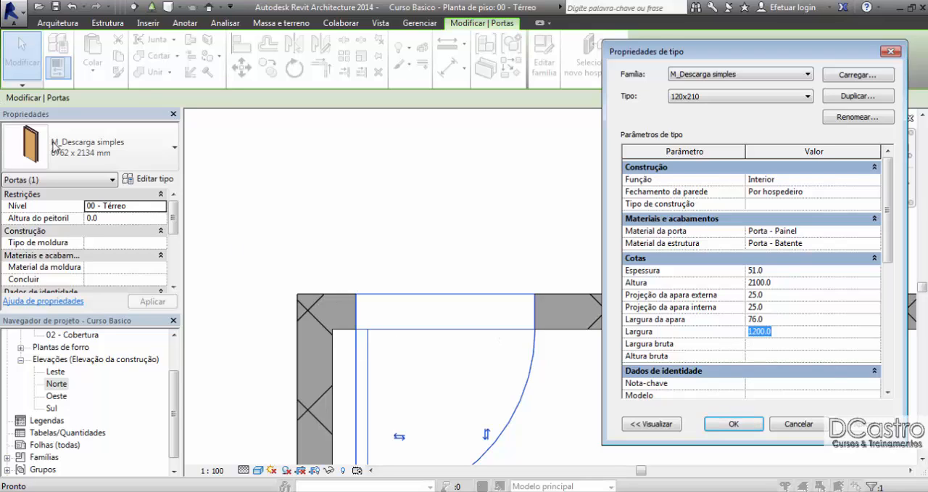
pyautogui.click(734, 425)
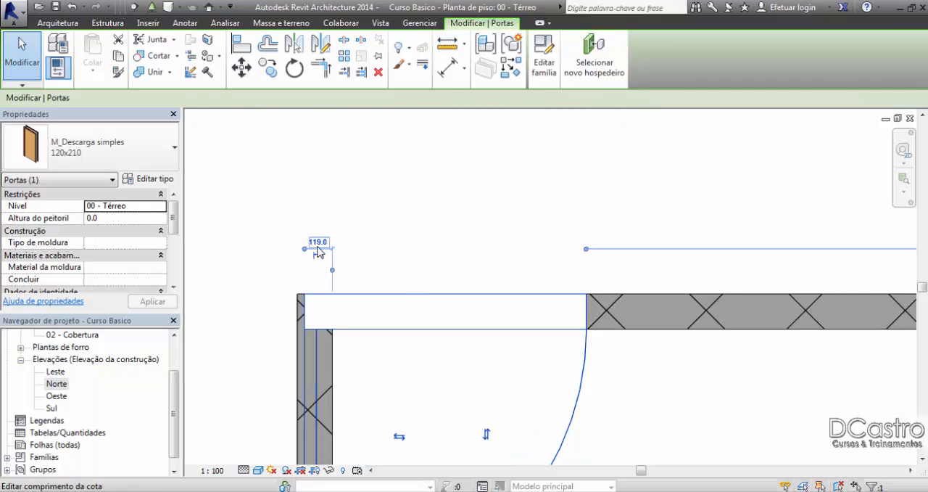
# Step: Move the single door away from the corner and set its offset from the side wall's inner face to 100
pyautogui.moveTo(364, 296); pyautogui.dragTo(419, 297)
pyautogui.click(347, 242)
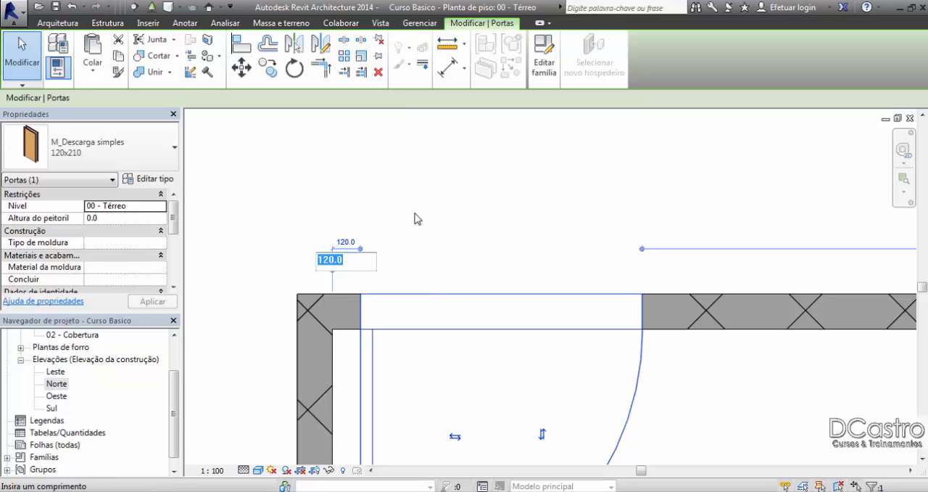
pyautogui.write('100')
pyautogui.press('Return')
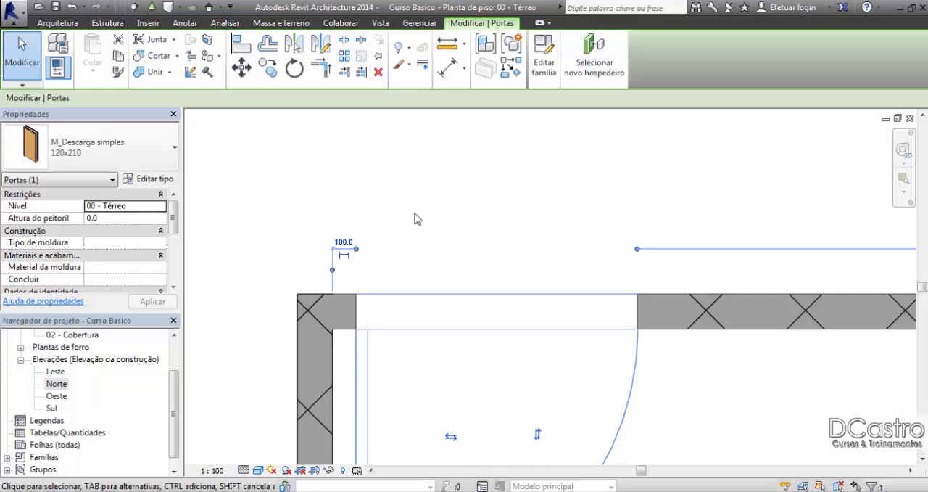
pyautogui.click(417, 219)
# Step: Add an aligned dimension across the 120x210 door's opening, placed outside the upper wall in the plan
pyautogui.scroll(-3, 418, 219)
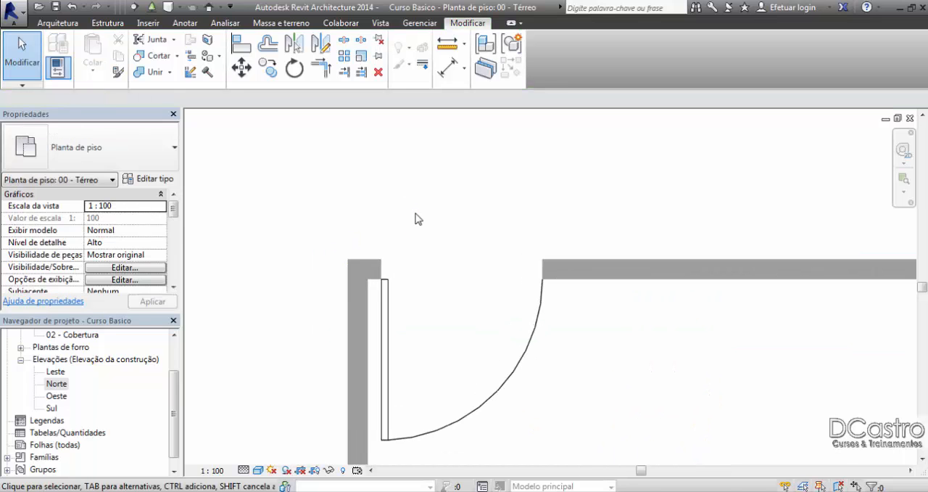
pyautogui.click(446, 70)
pyautogui.click(375, 279)
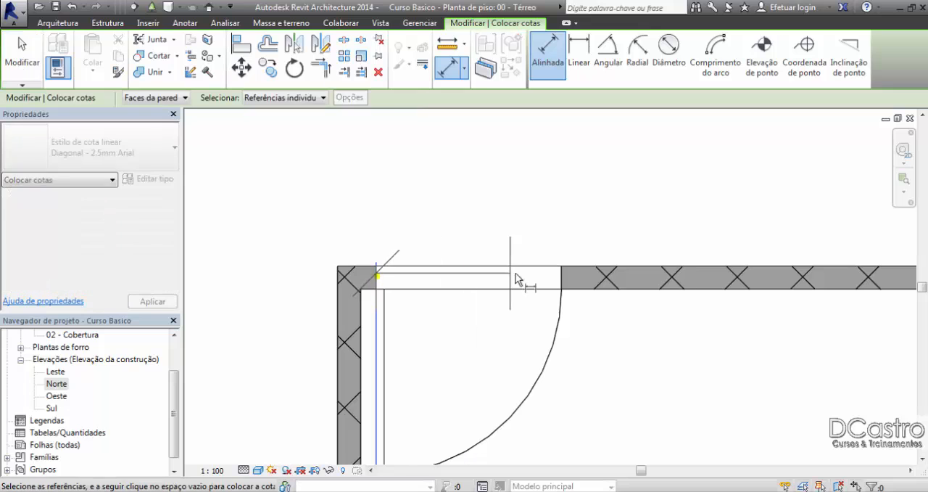
pyautogui.click(563, 278)
pyautogui.click(559, 234)
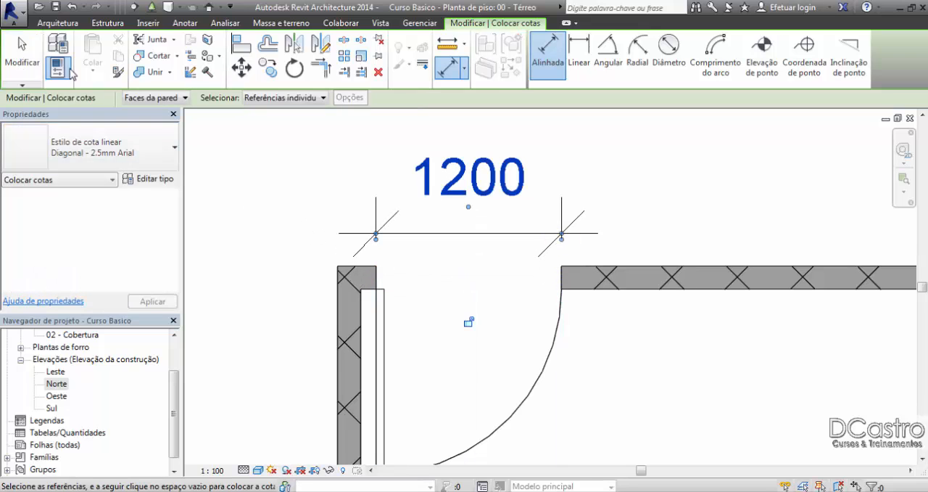
pyautogui.click(30, 67)
# Step: Open the Norte elevation and delete the dimension between the inner edges of the door frame
pyautogui.doubleClick(56, 383)
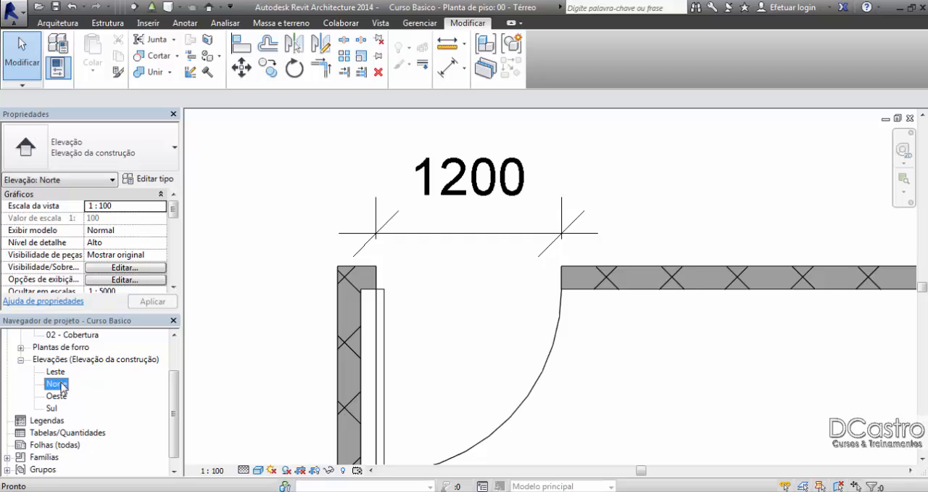
pyautogui.scroll(5, 834, 276)
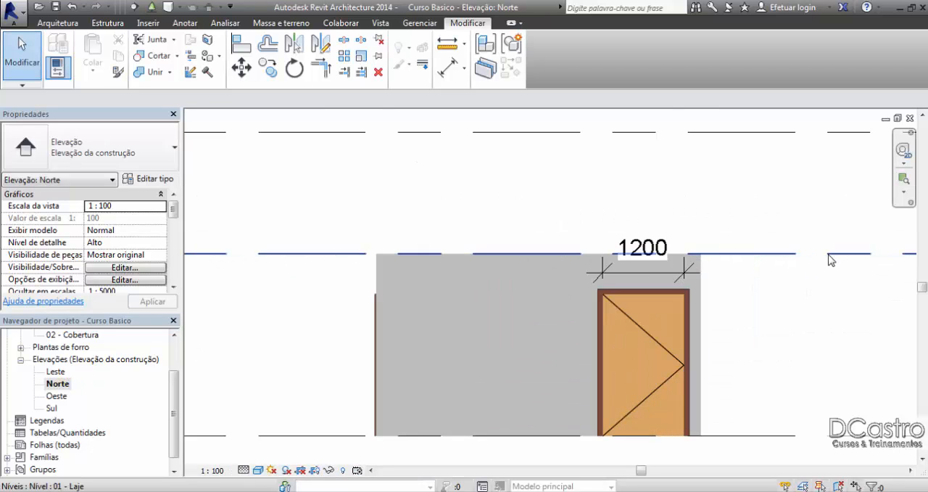
pyautogui.scroll(2, 710, 270)
pyautogui.click(633, 278)
pyautogui.scroll(2, 584, 275)
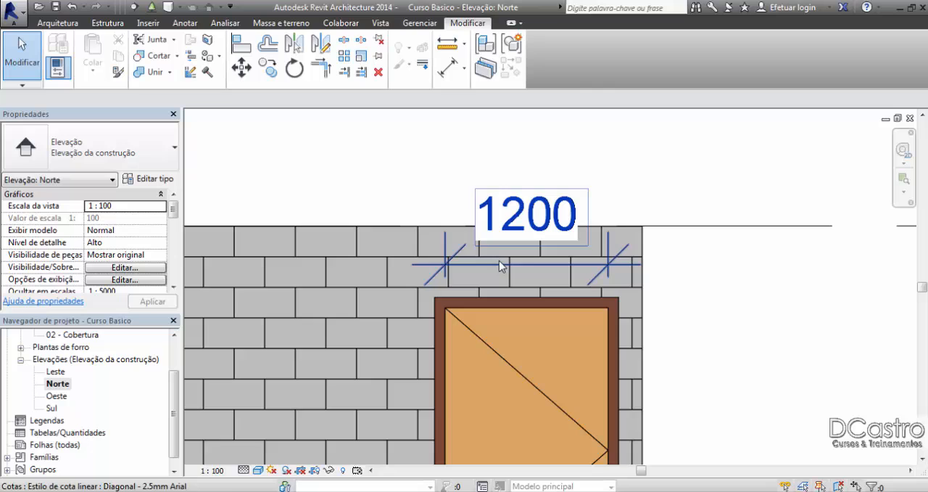
pyautogui.click(564, 214)
pyautogui.press('Delete')
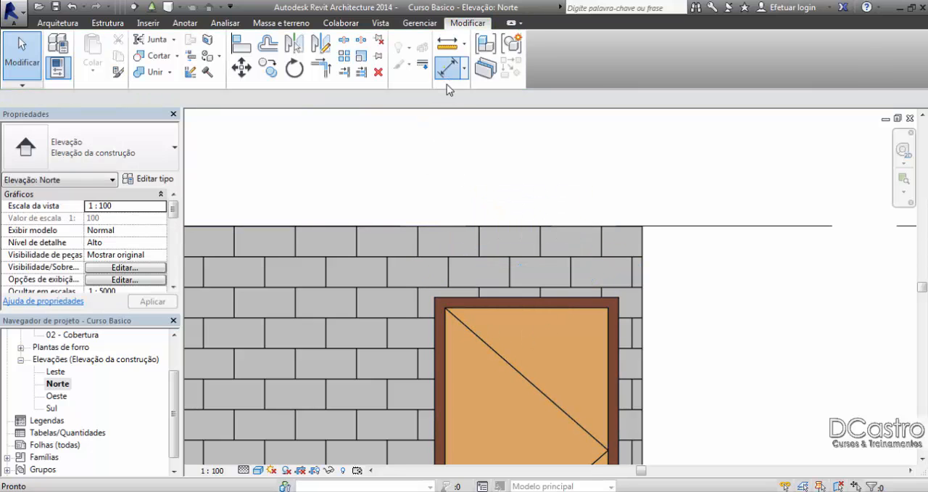
# Step: Dimension the door between the outer edges of its frame, placed above the wall, and close the Norte elevation
pyautogui.click(447, 68)
pyautogui.click(436, 302)
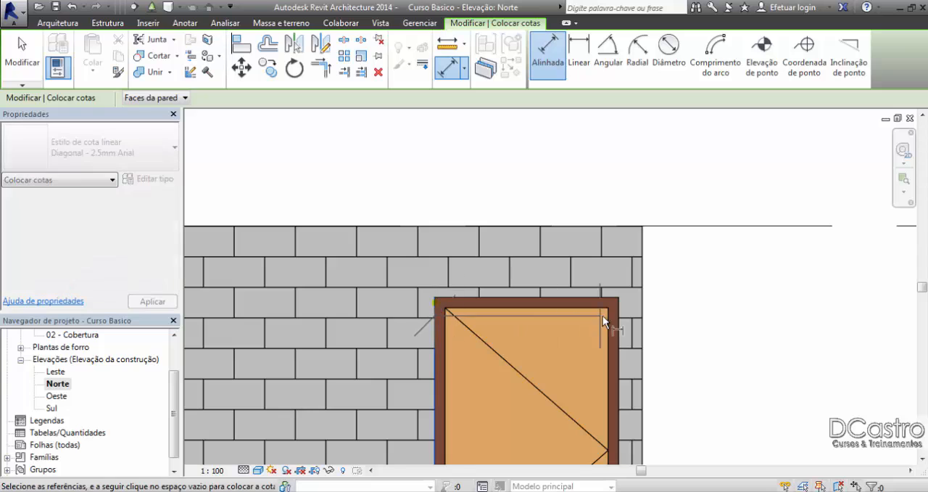
pyautogui.click(619, 319)
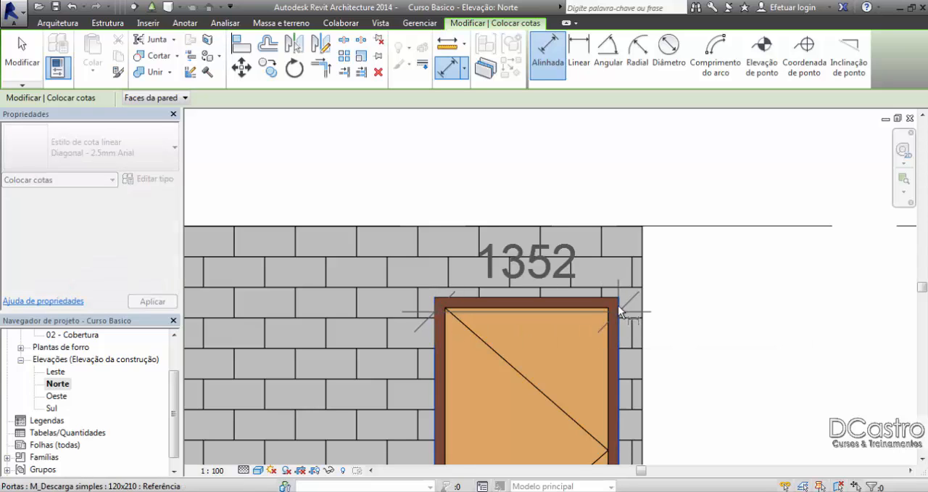
pyautogui.click(607, 207)
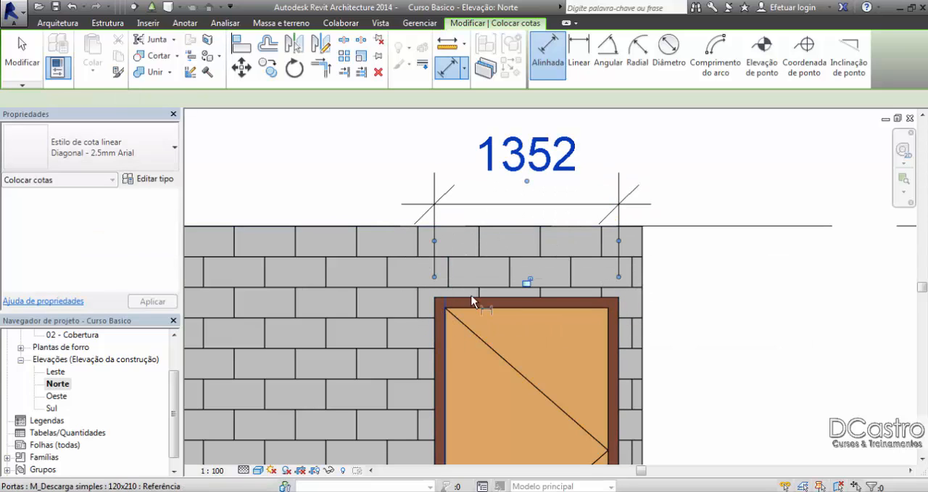
pyautogui.press('Escape')
pyautogui.press('Escape')
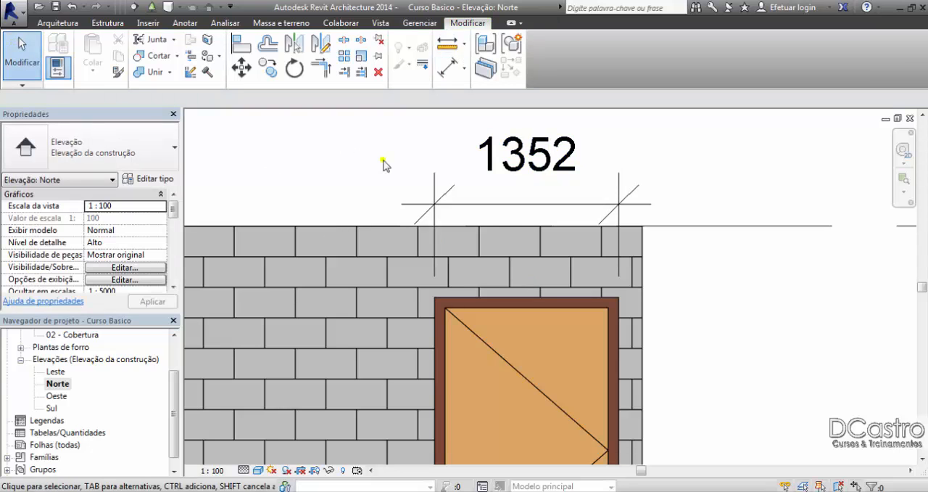
pyautogui.click(910, 119)
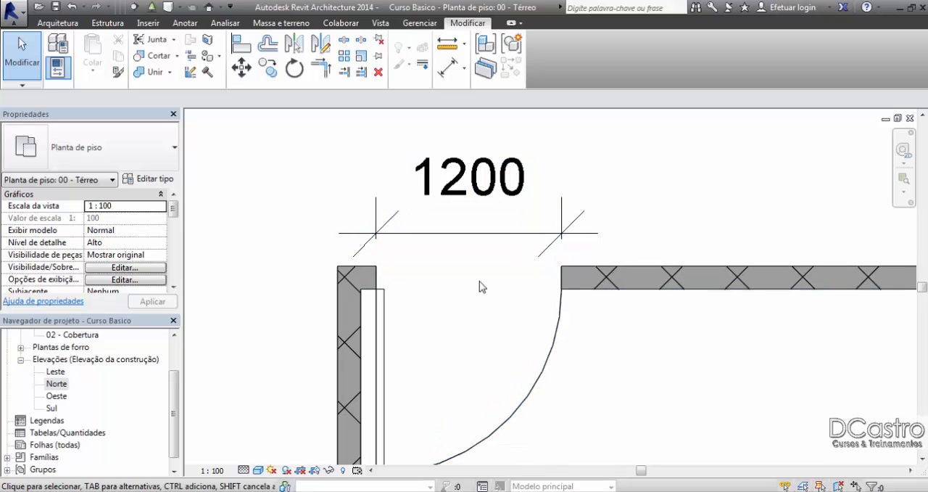
pyautogui.scroll(-4, 479, 287)
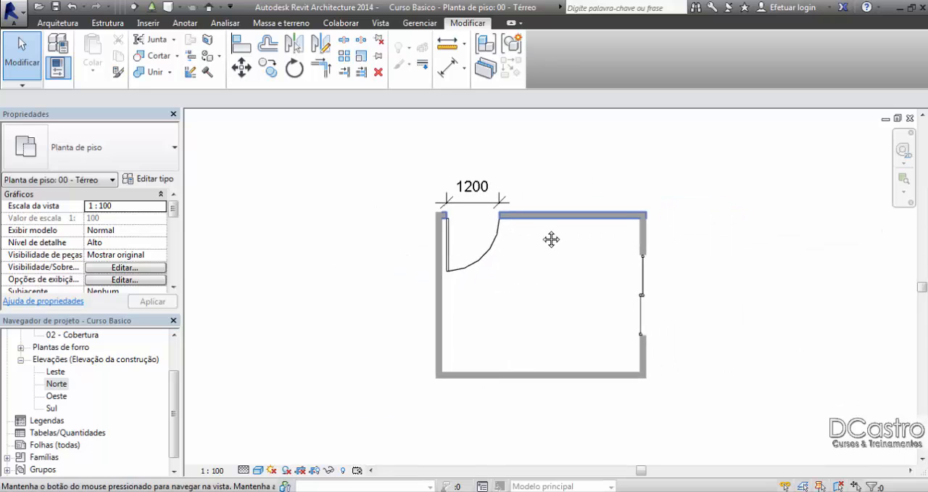
pyautogui.scroll(2, 538, 196)
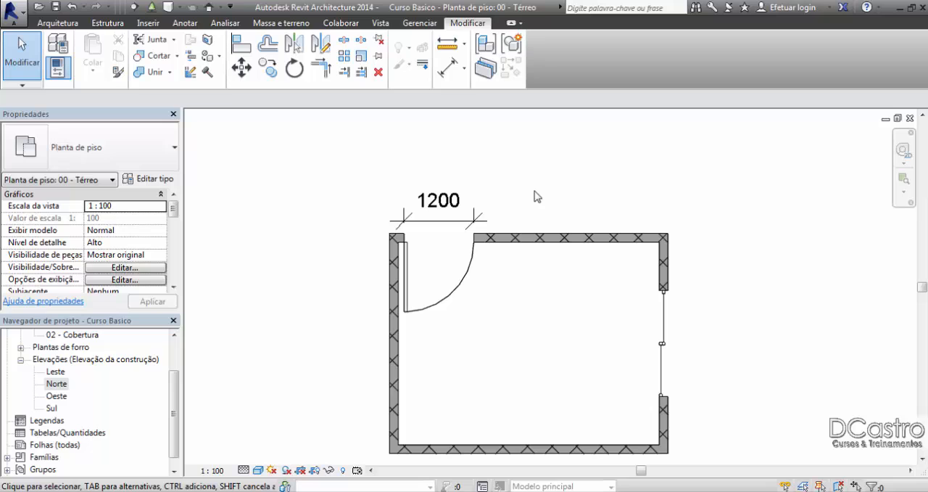
# Step: Delete the aligned dimension across the 120x210 door's opening and the sliding door in the side wall
pyautogui.click(447, 208)
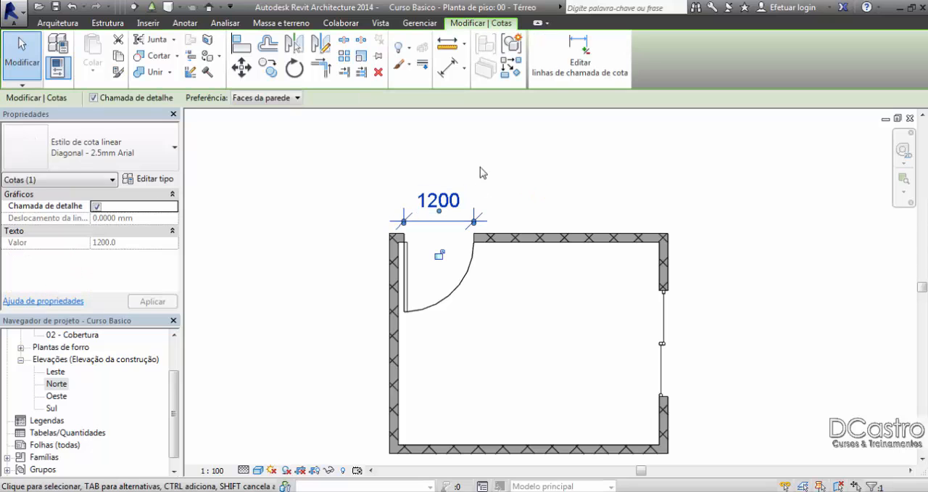
pyautogui.press('Delete')
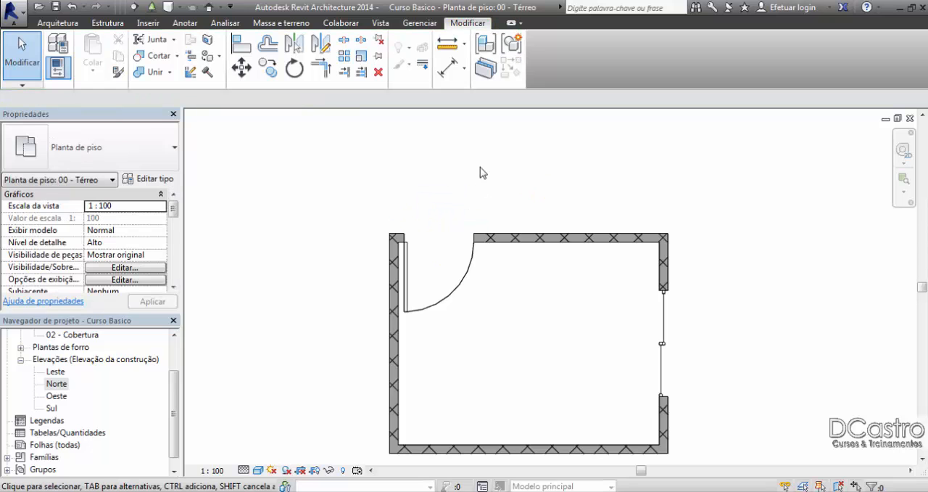
pyautogui.click(660, 347)
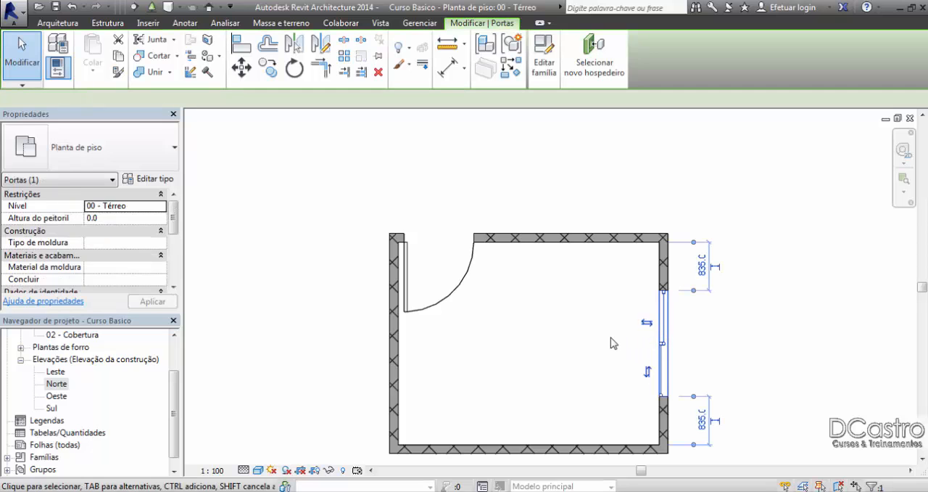
pyautogui.press('Delete')
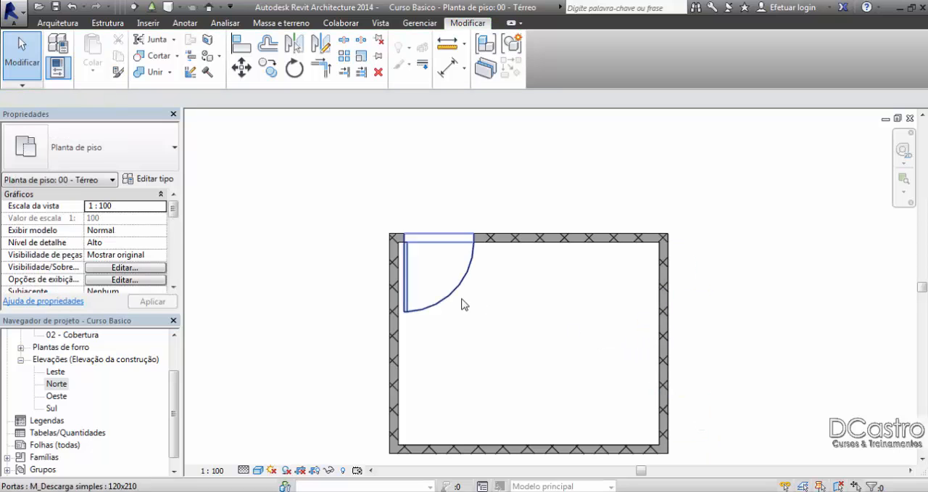
# Step: Change the single door's type to M_Descarga simples 0813 x 2134 mm and delete the dimensions that lose their references
pyautogui.click(477, 288)
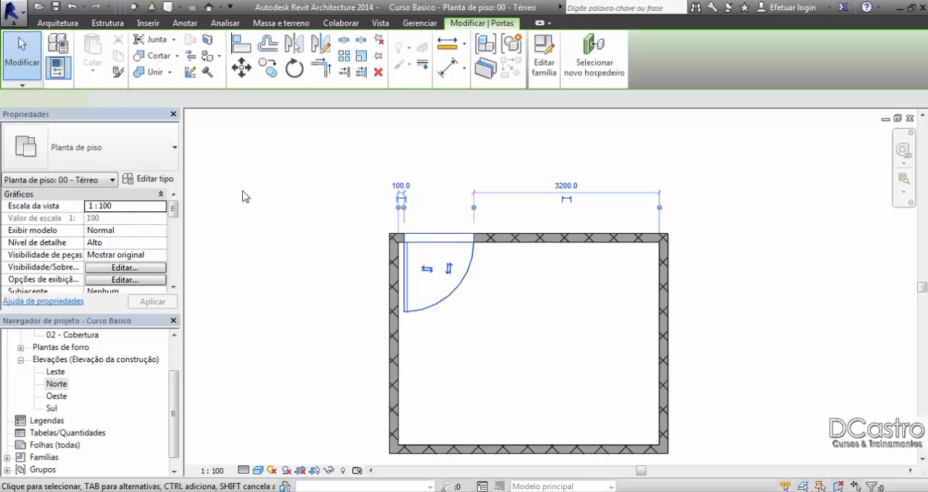
pyautogui.click(89, 141)
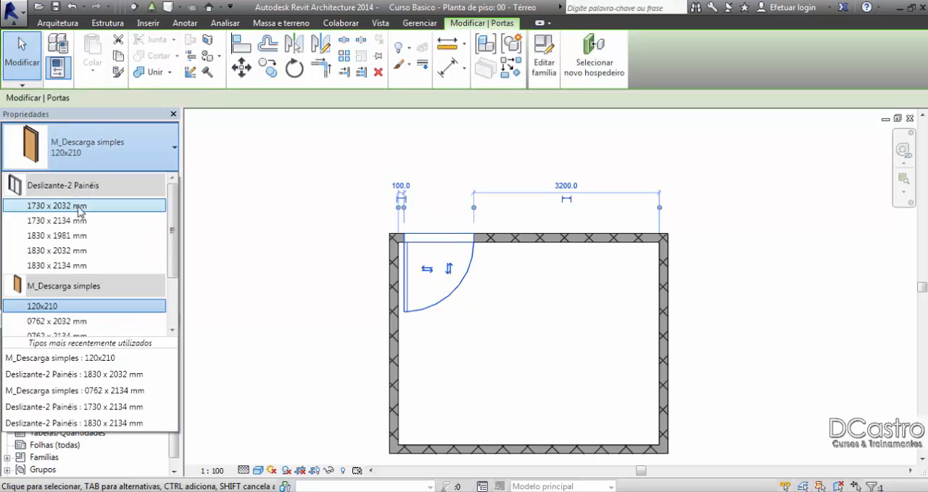
pyautogui.scroll(-2, 96, 254)
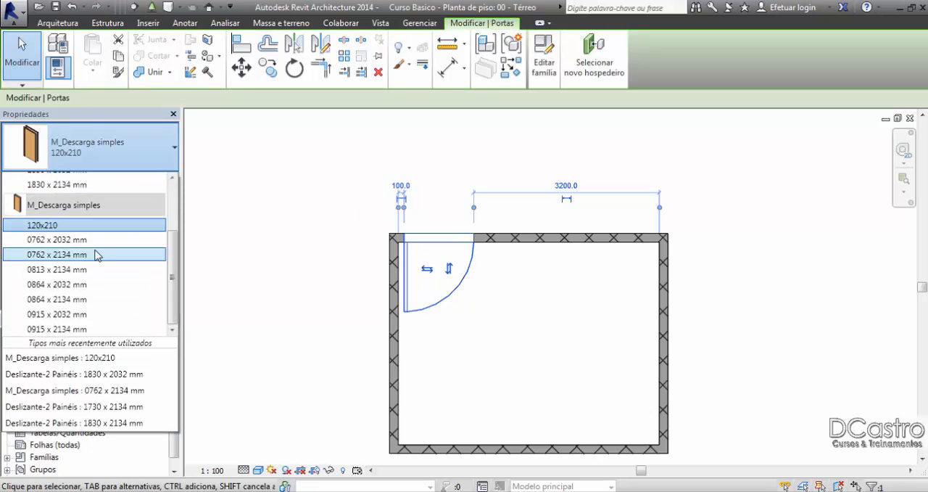
pyautogui.click(79, 269)
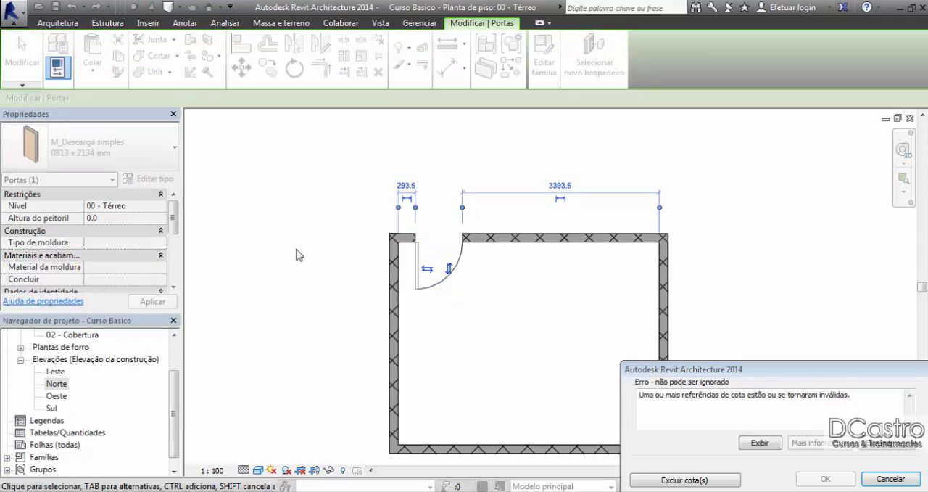
pyautogui.click(716, 481)
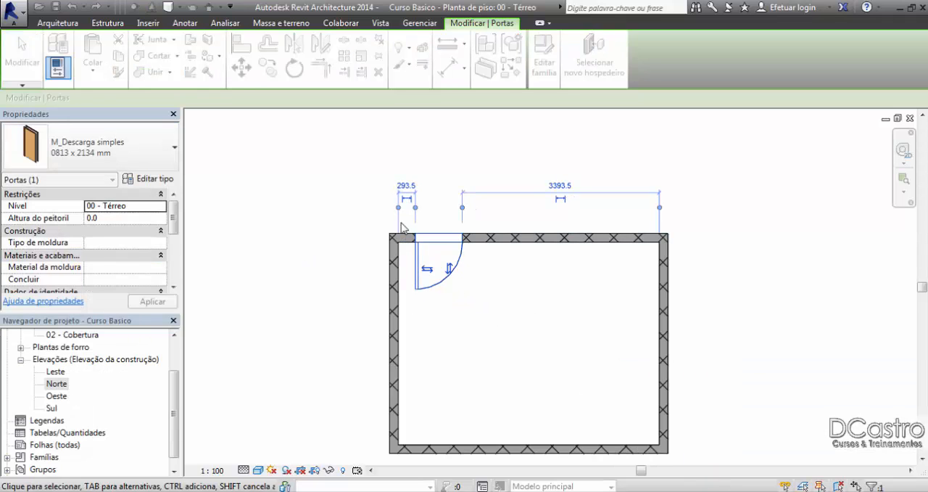
# Step: Set the single door's offset from the nearest side wall's inner face to 100
pyautogui.click(409, 187)
pyautogui.write('10')
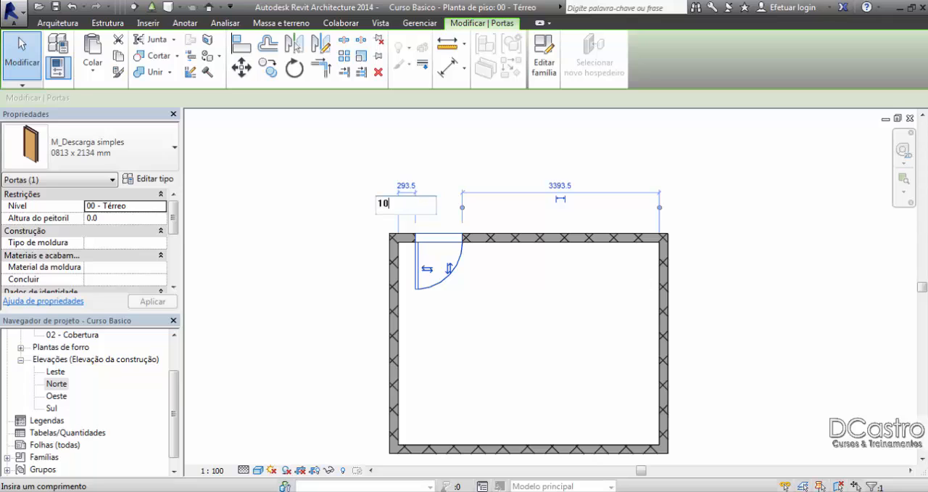
pyautogui.write('0')
pyautogui.press('Return')
pyautogui.click(485, 155)
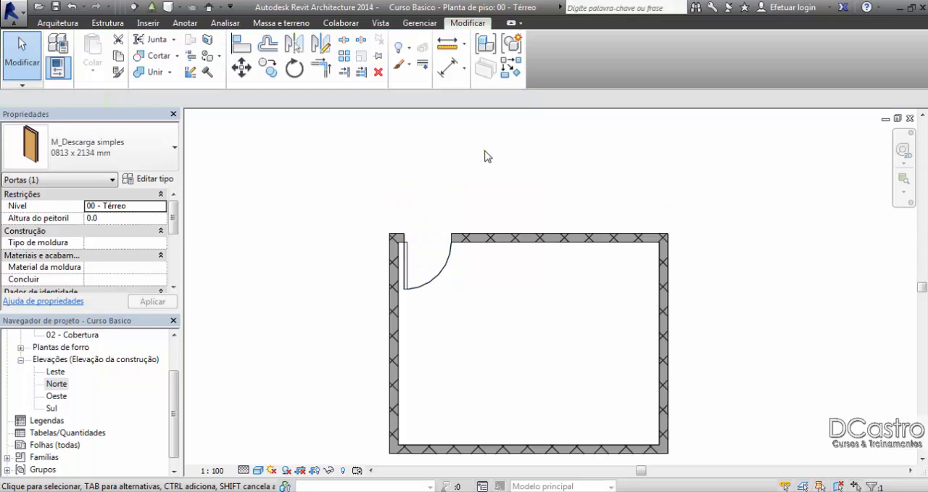
# Step: Start placing a window and open the Janelas folder of the family library to load a window family
pyautogui.moveTo(584, 298); pyautogui.dragTo(551, 259, button='middle')
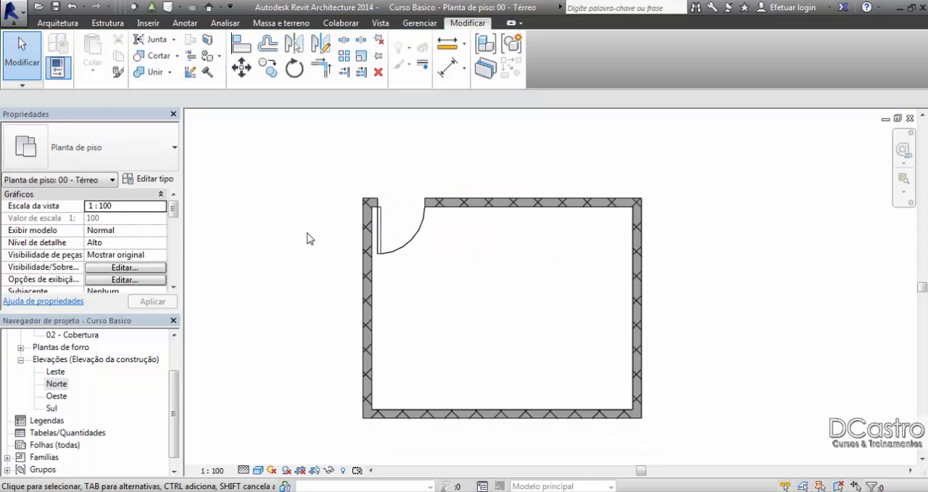
pyautogui.click(72, 24)
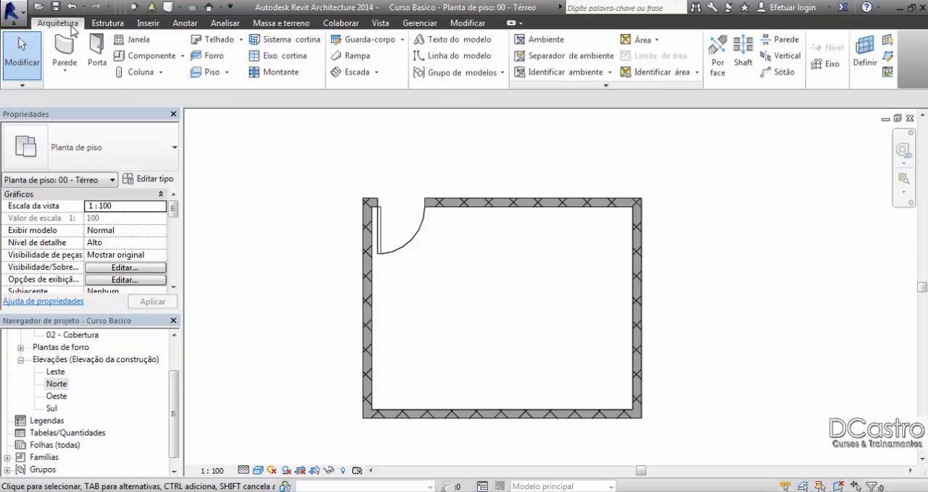
pyautogui.click(138, 41)
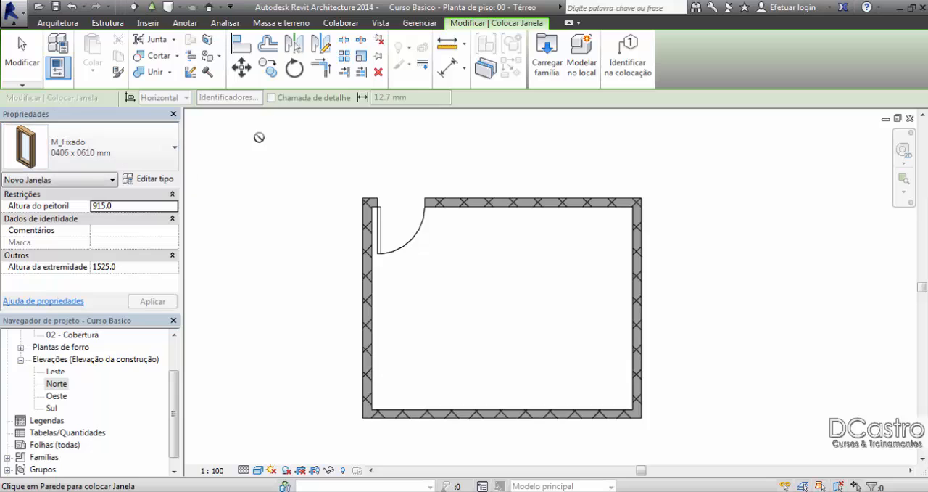
pyautogui.click(137, 145)
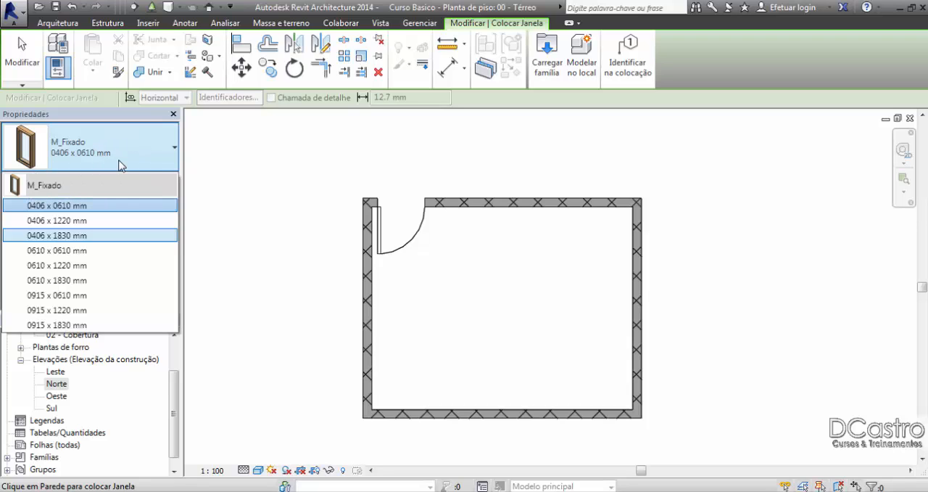
pyautogui.click(546, 64)
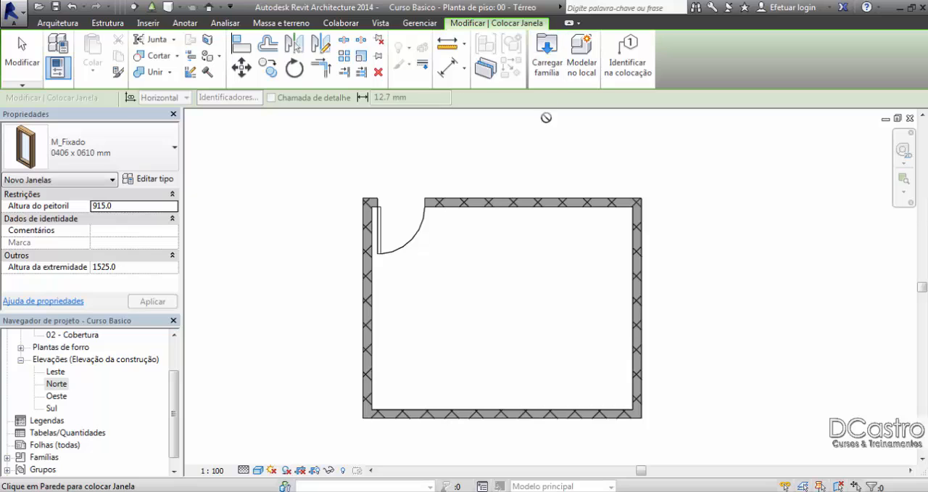
pyautogui.click(546, 63)
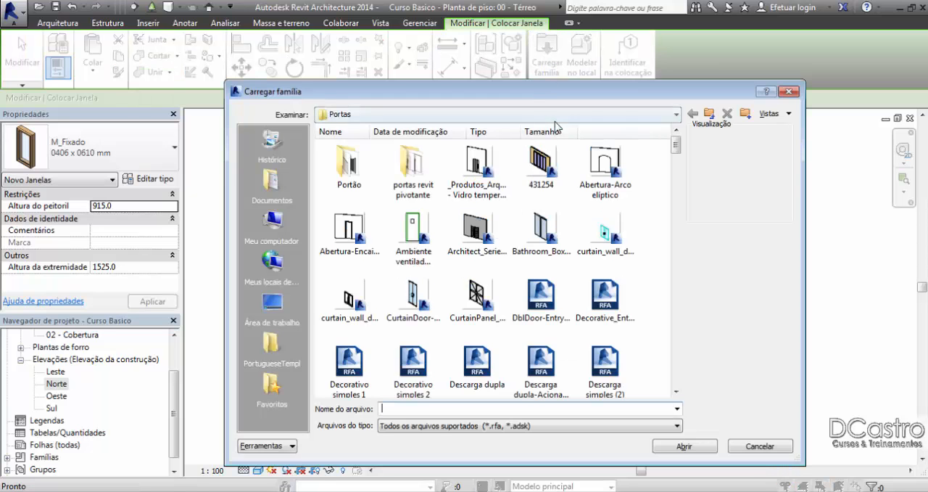
pyautogui.click(709, 115)
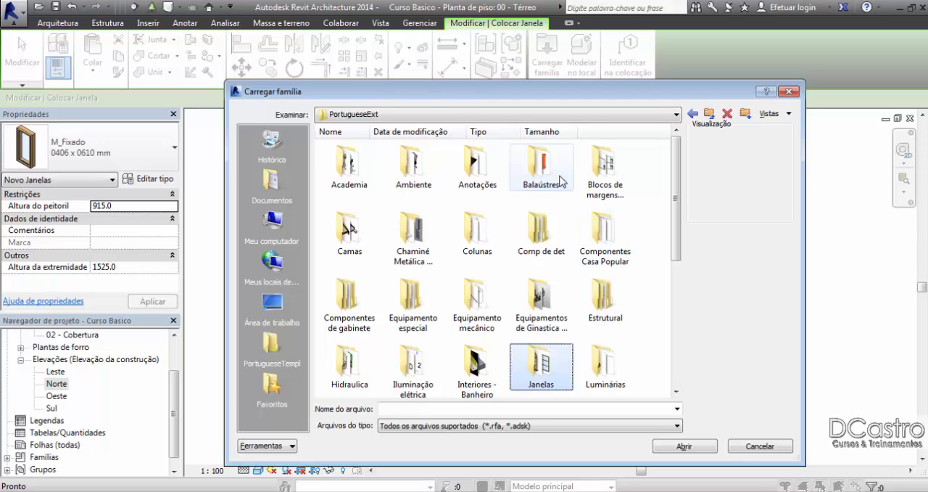
pyautogui.doubleClick(553, 373)
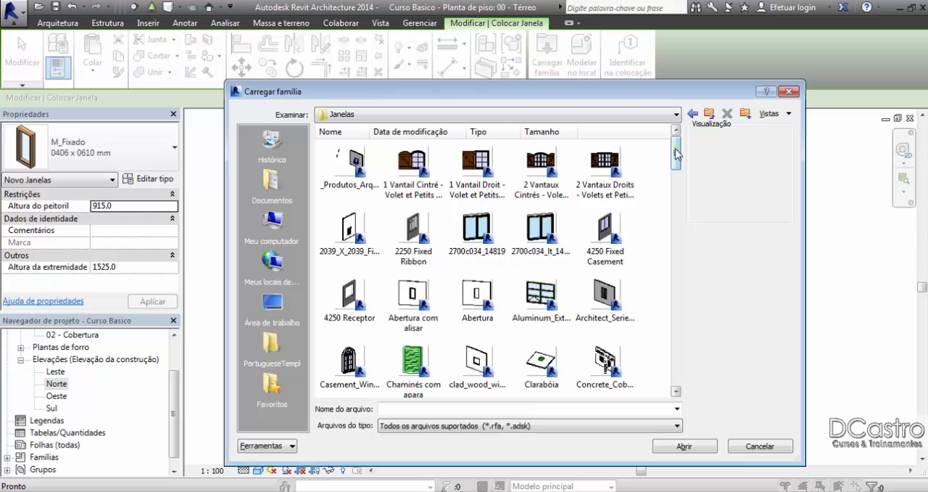
# Step: Display the window families in the Janelas folder as large icons
pyautogui.moveTo(677, 154); pyautogui.dragTo(678, 183)
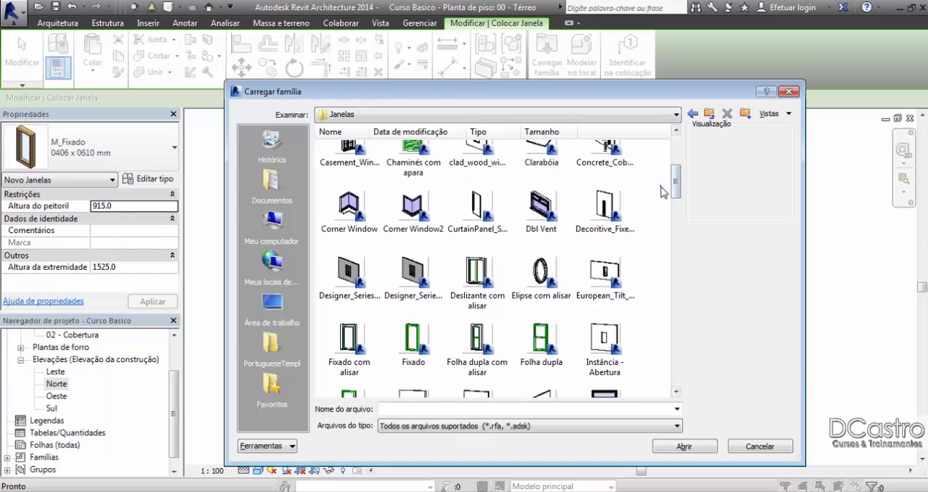
pyautogui.rightClick(662, 187)
pyautogui.moveTo(692, 229)
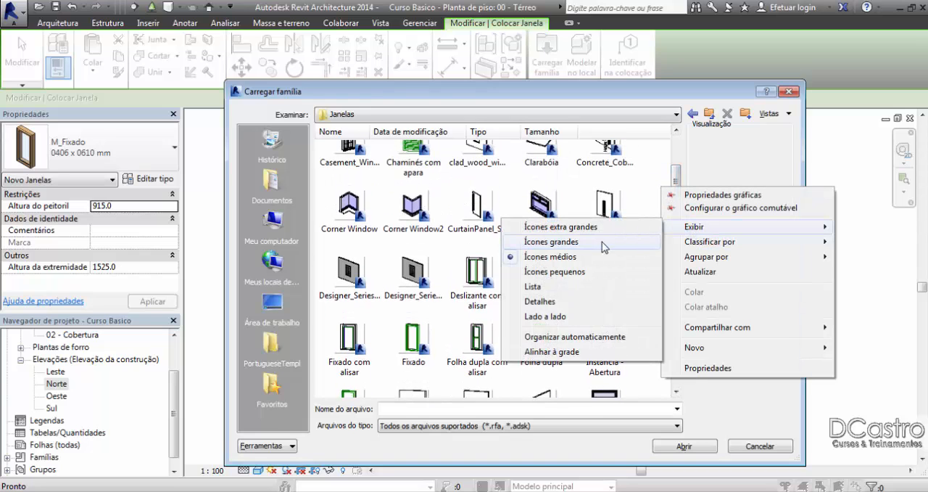
pyautogui.click(552, 241)
# Step: Browse the window families and load Deslizante com alisar into the project
pyautogui.moveTo(676, 164); pyautogui.dragTo(680, 193)
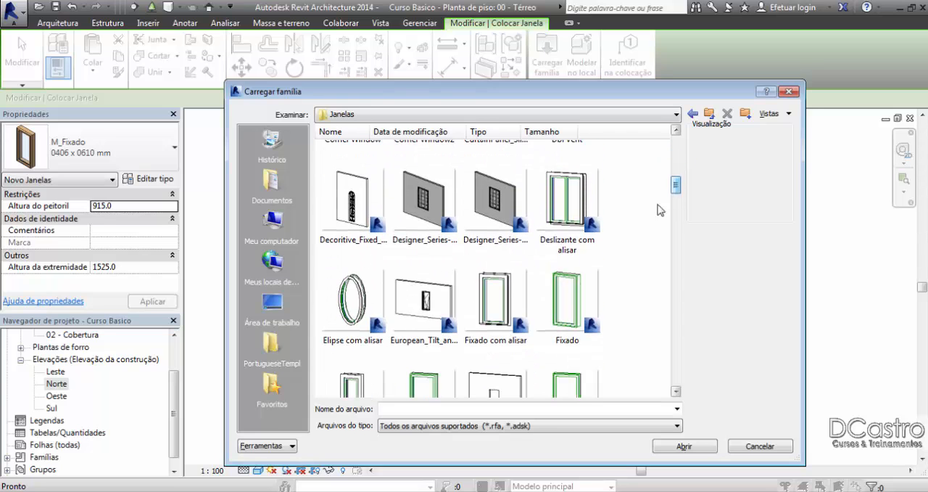
pyautogui.click(561, 230)
pyautogui.scroll(-3, 573, 240)
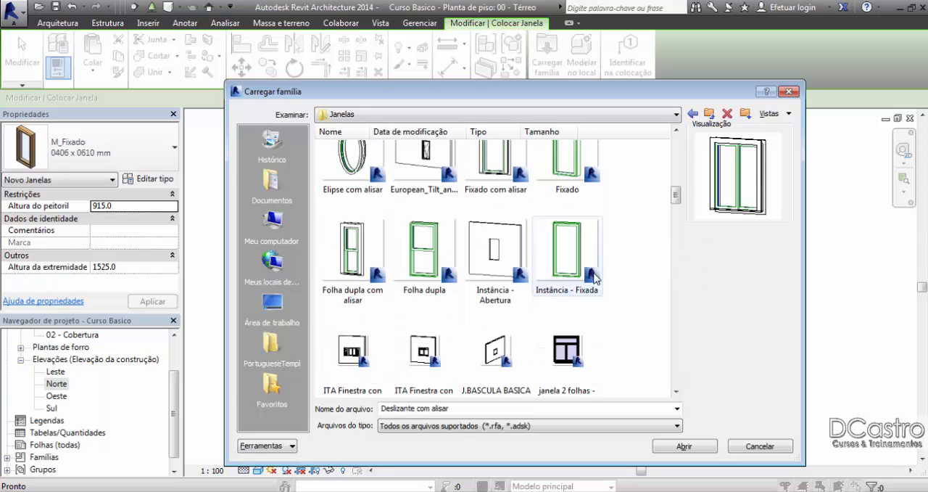
pyautogui.scroll(-2, 626, 284)
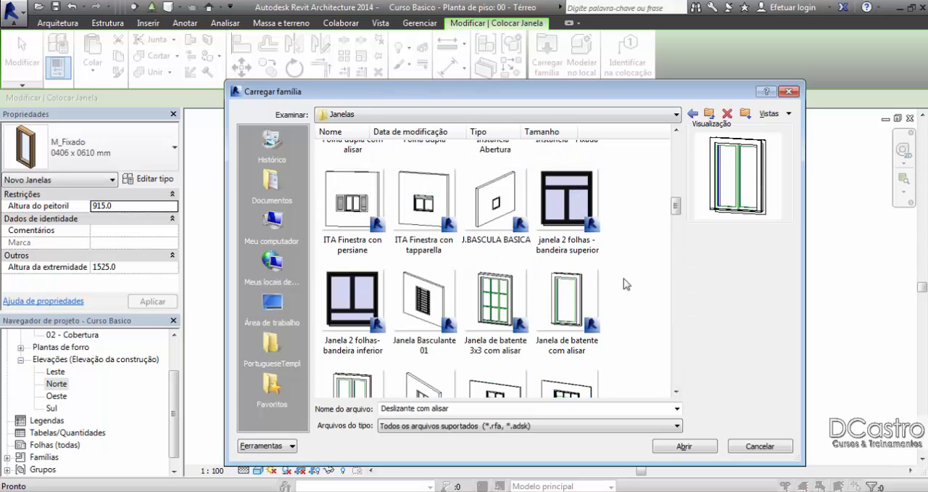
pyautogui.scroll(-3, 627, 284)
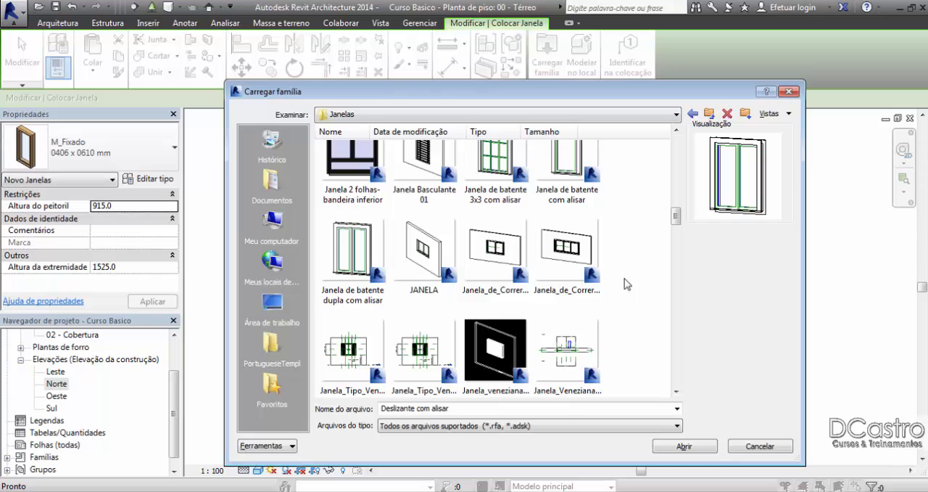
pyautogui.scroll(-5, 626, 284)
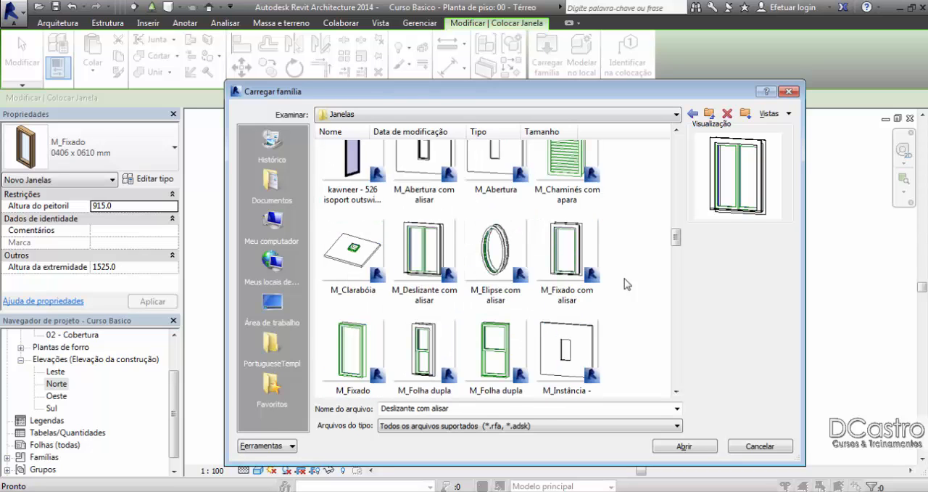
pyautogui.scroll(-3, 627, 284)
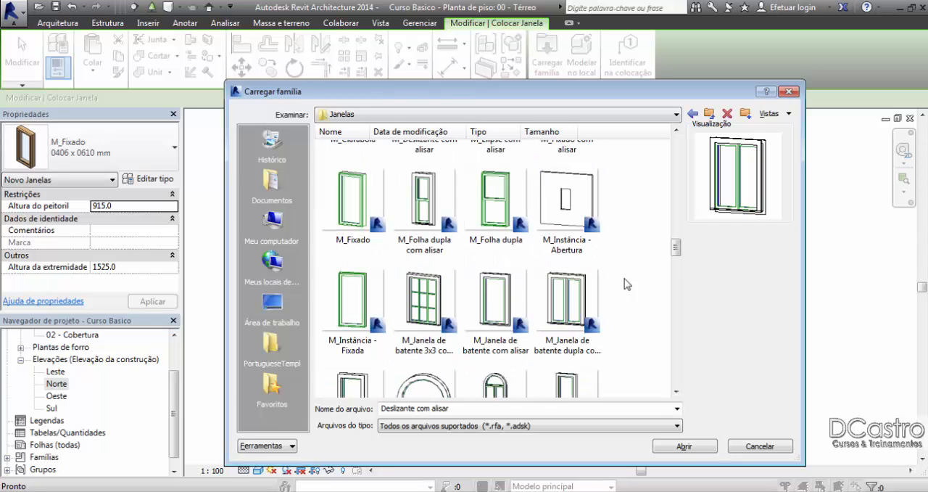
pyautogui.click(697, 448)
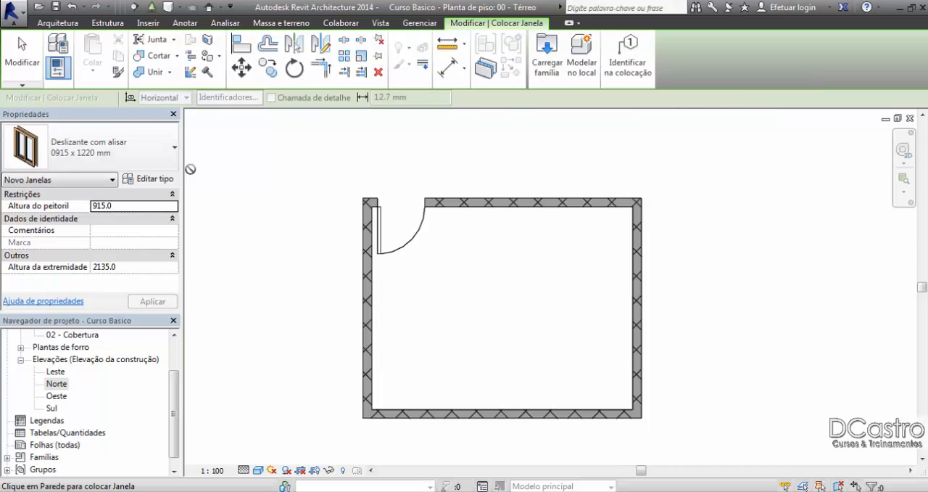
# Step: Place a Deslizante com alisar 1372 x 1220 mm window at the middle of the lower wall
pyautogui.click(81, 157)
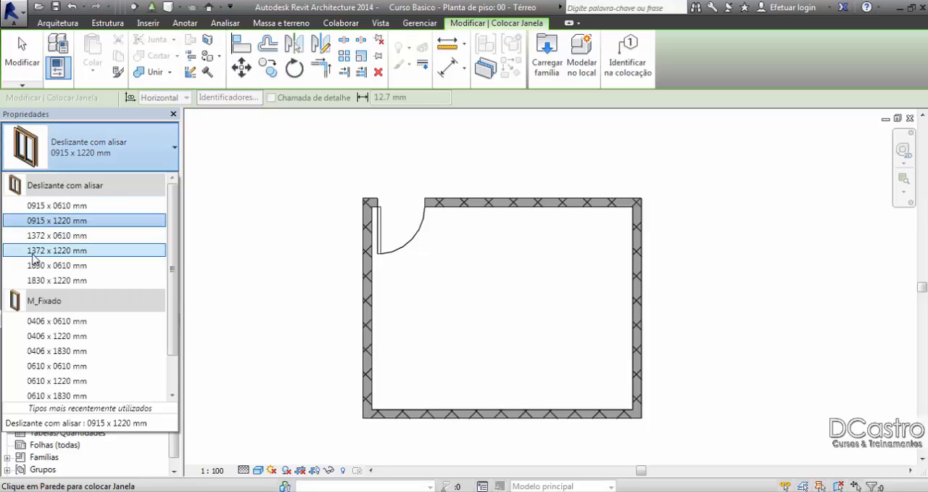
pyautogui.click(50, 253)
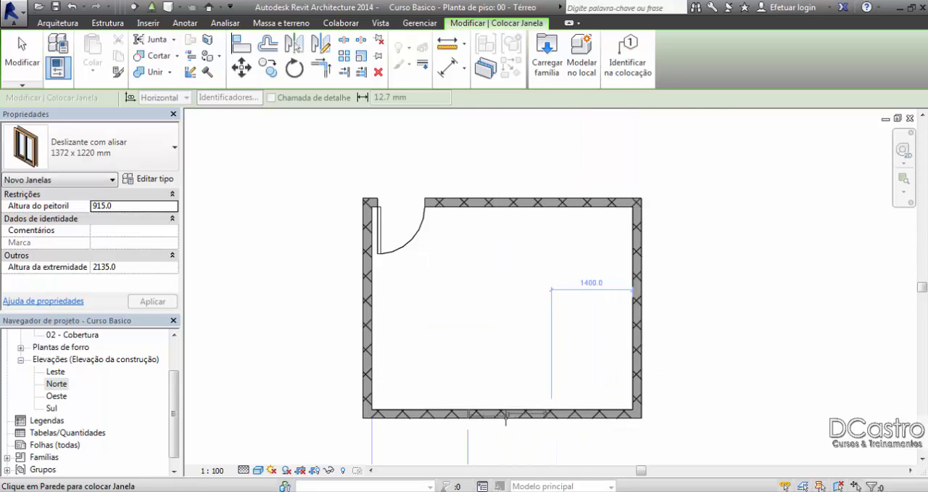
pyautogui.scroll(2, 500, 413)
pyautogui.moveTo(494, 412); pyautogui.dragTo(467, 332, button='middle')
pyautogui.scroll(-3, 466, 330)
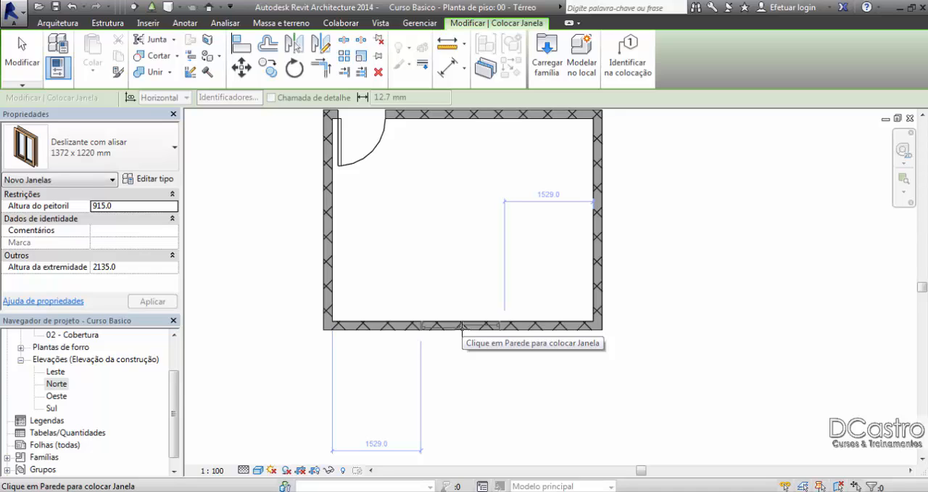
pyautogui.click(461, 328)
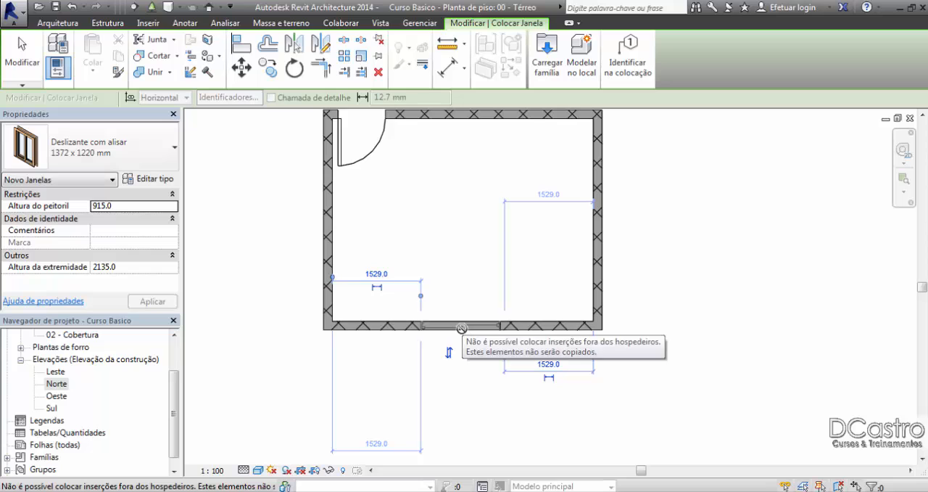
pyautogui.click(21, 57)
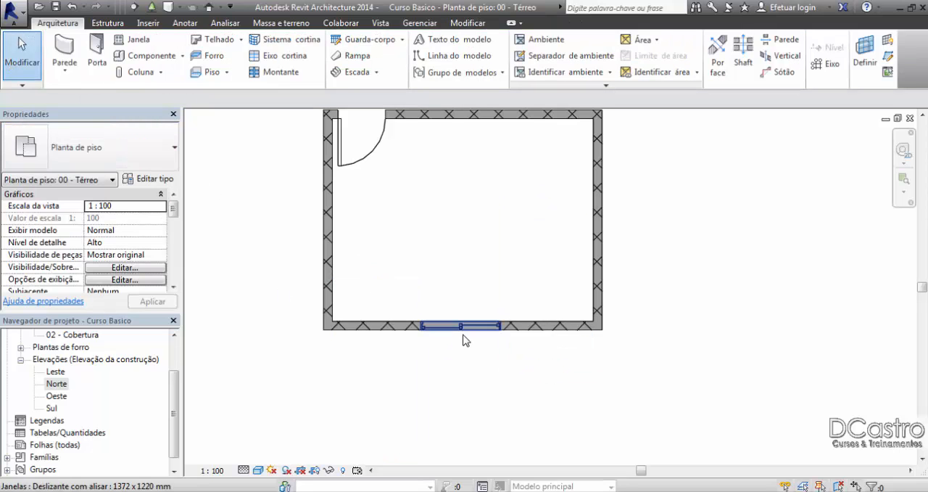
# Step: Delete the sliding window from the lower wall
pyautogui.scroll(2, 455, 343)
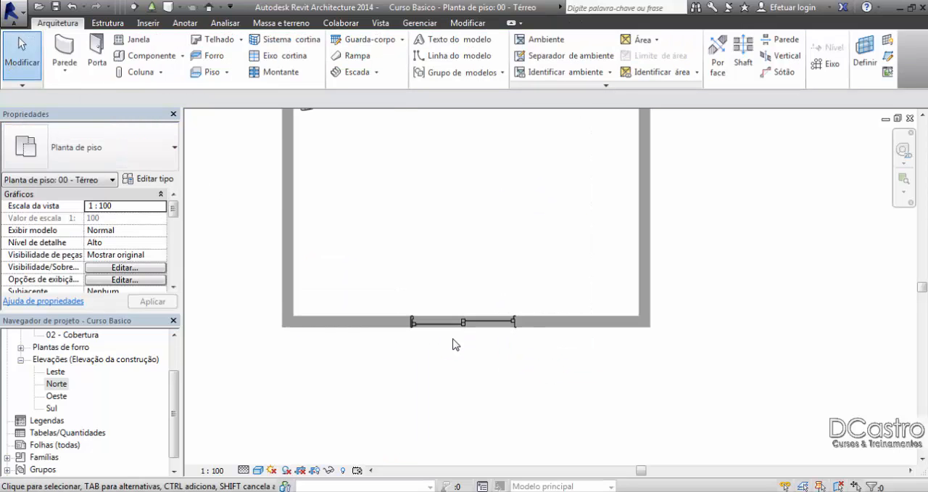
pyautogui.click(479, 323)
pyautogui.press('Escape')
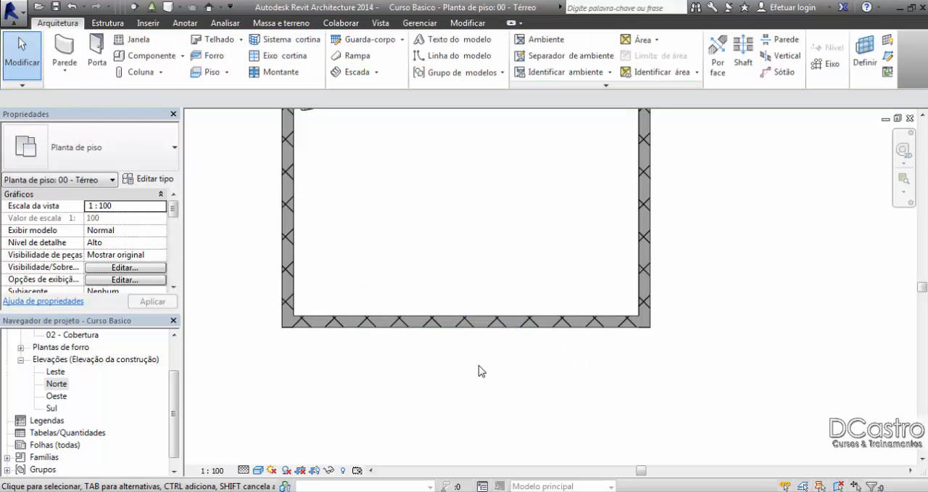
# Step: Place a Deslizante com alisar 1372 x 1220 mm window with a 1000 mm sill height at the middle of the lower wall
pyautogui.click(122, 39)
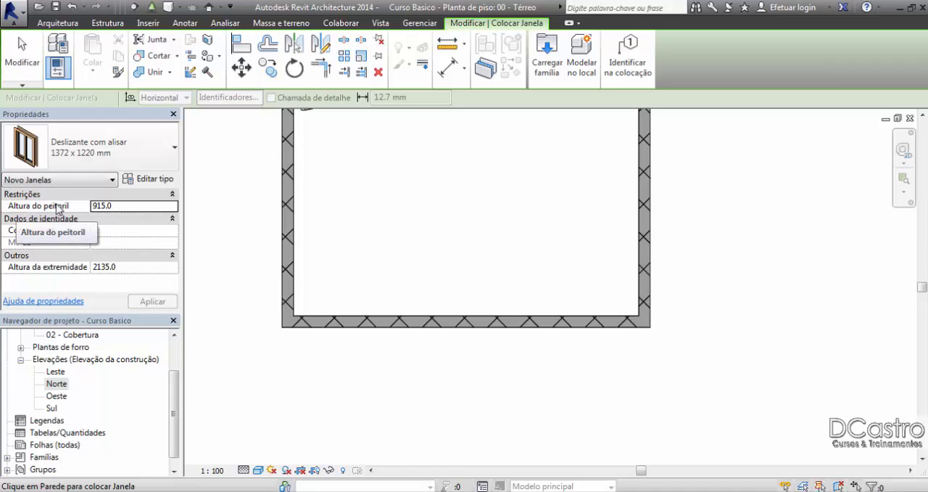
pyautogui.click(118, 207)
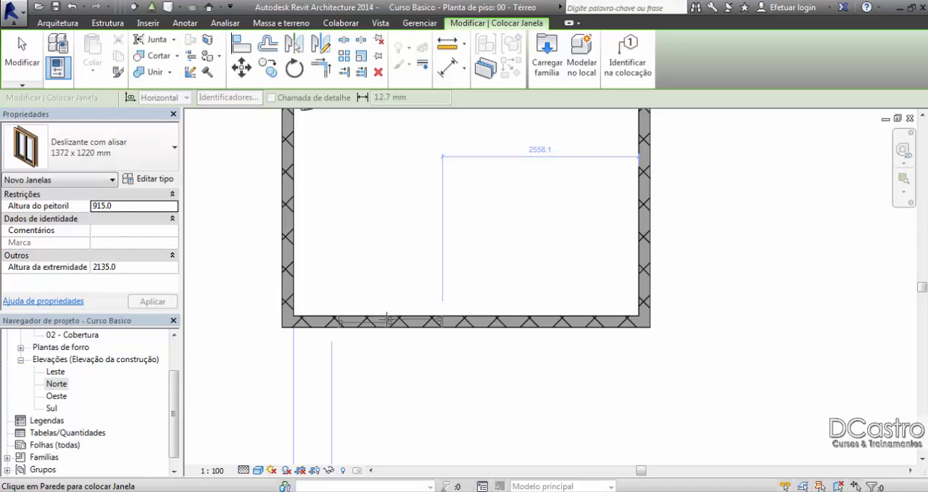
pyautogui.click(124, 207)
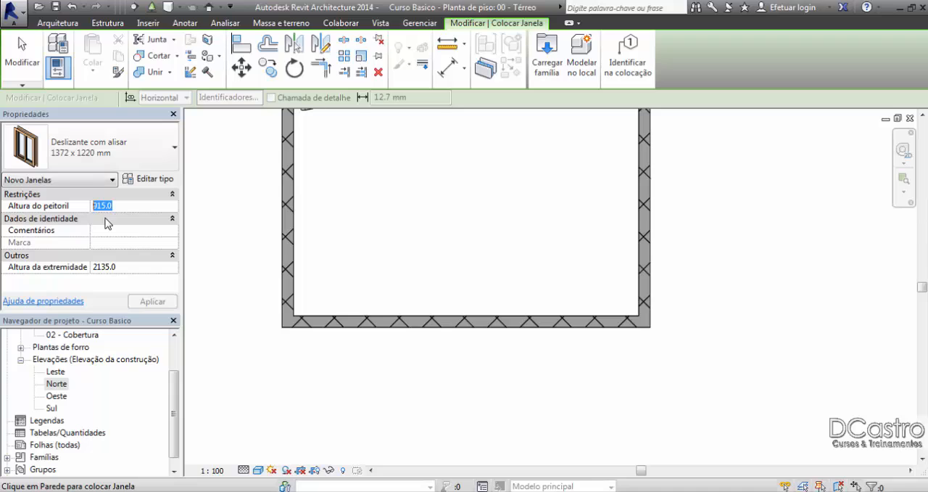
pyautogui.write('1000')
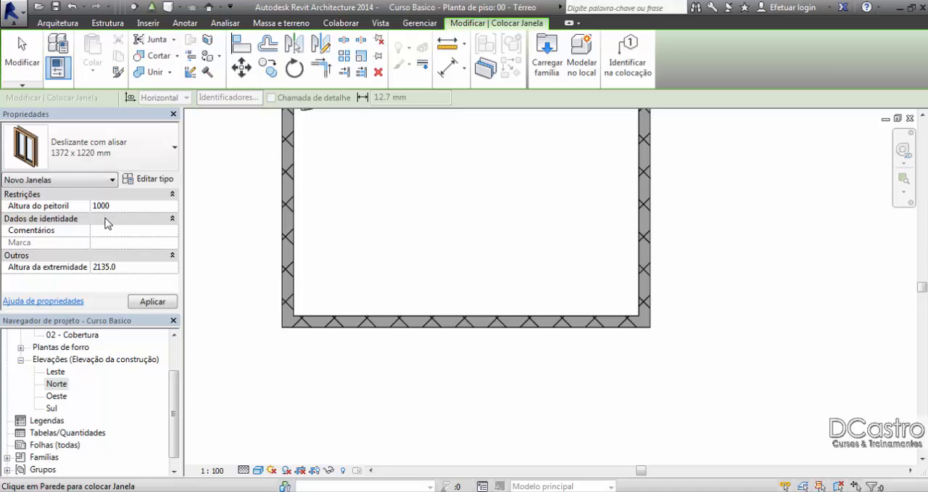
pyautogui.click(145, 302)
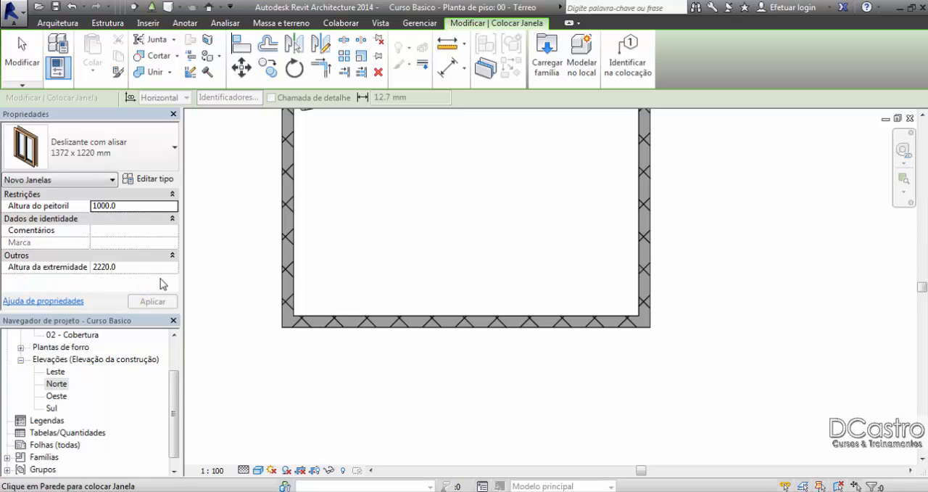
pyautogui.scroll(-1, 461, 324)
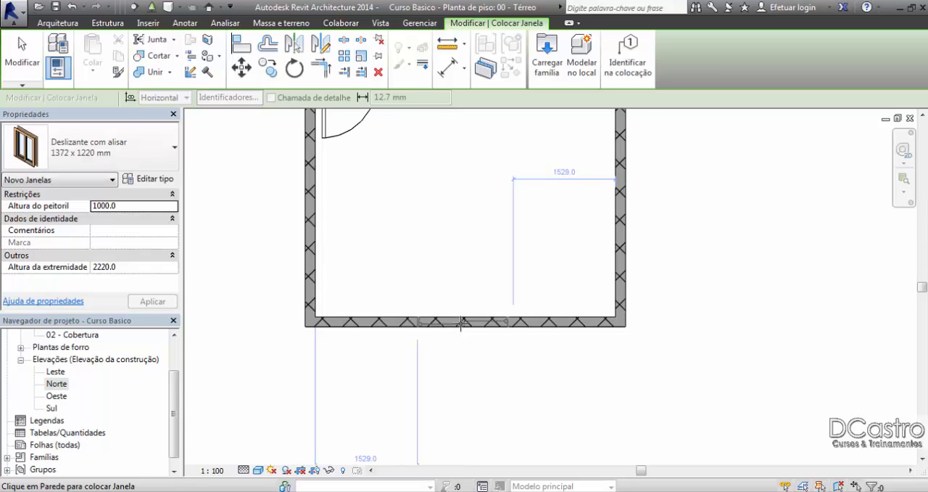
pyautogui.click(462, 323)
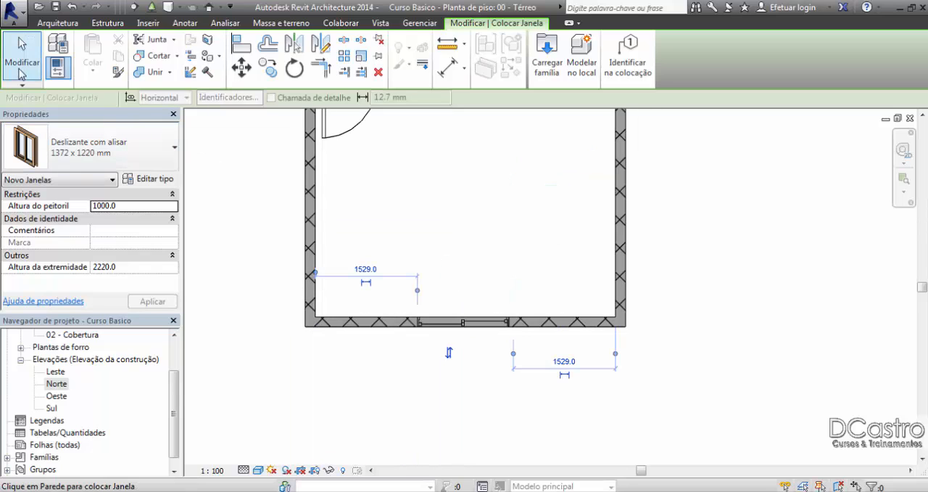
pyautogui.click(21, 61)
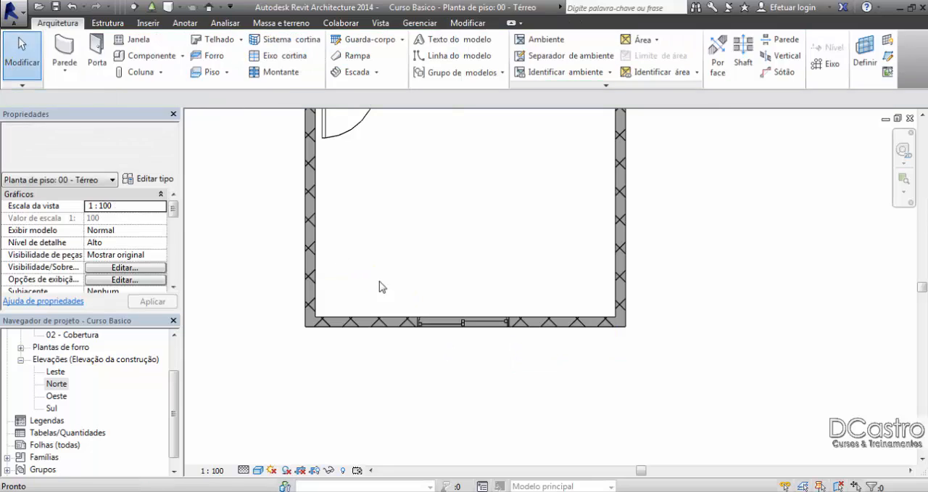
# Step: Flip the lower wall's window so its facing is reversed between the exterior and interior sides
pyautogui.scroll(2, 472, 333)
pyautogui.scroll(1, 472, 332)
pyautogui.click(472, 330)
pyautogui.scroll(-1, 466, 280)
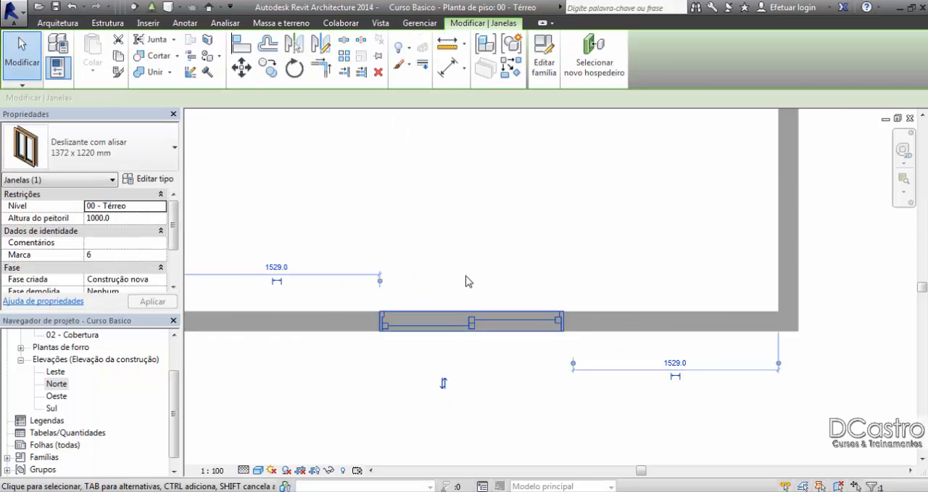
pyautogui.click(444, 384)
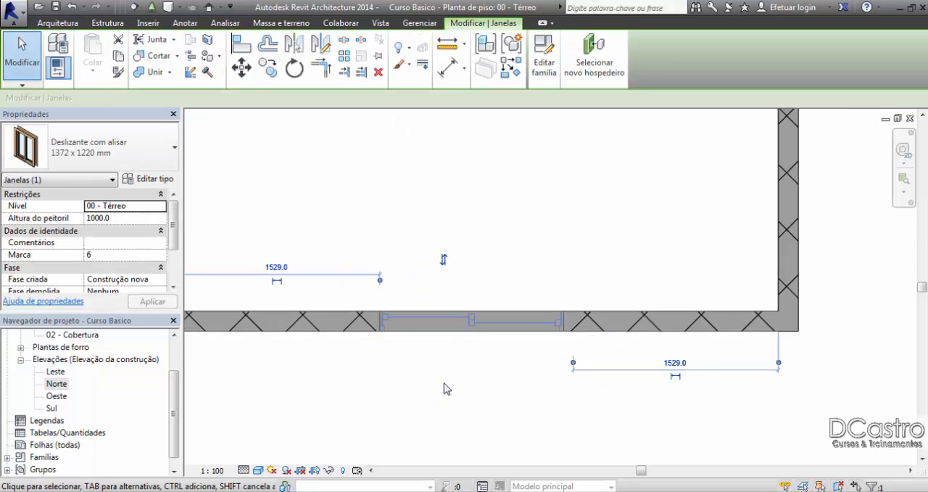
pyautogui.click(444, 260)
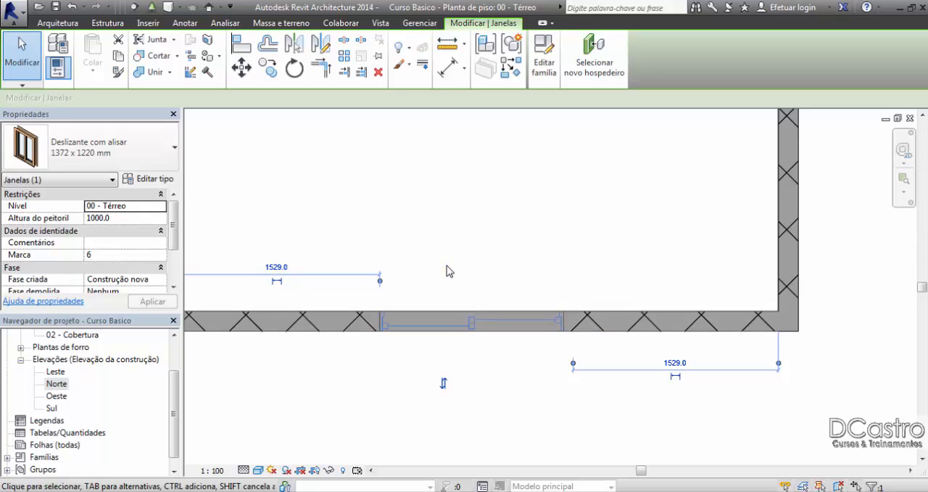
pyautogui.click(444, 384)
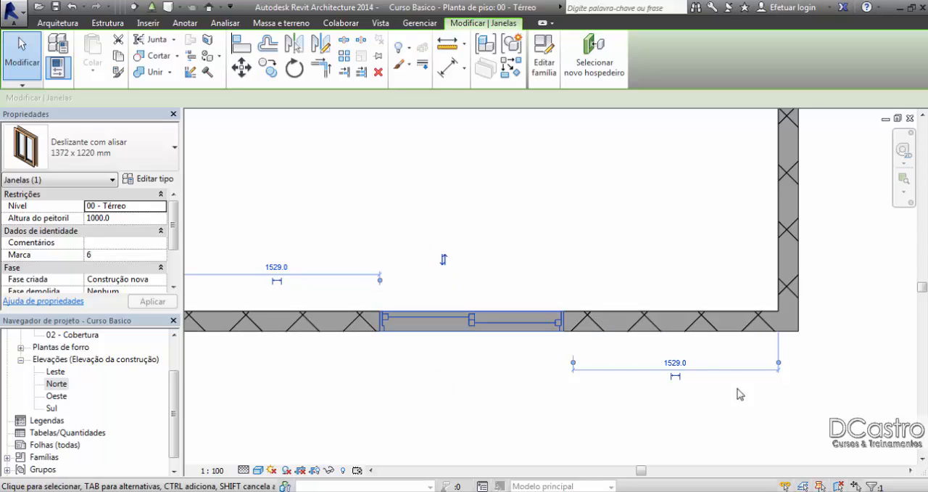
pyautogui.click(682, 364)
pyautogui.press('Escape')
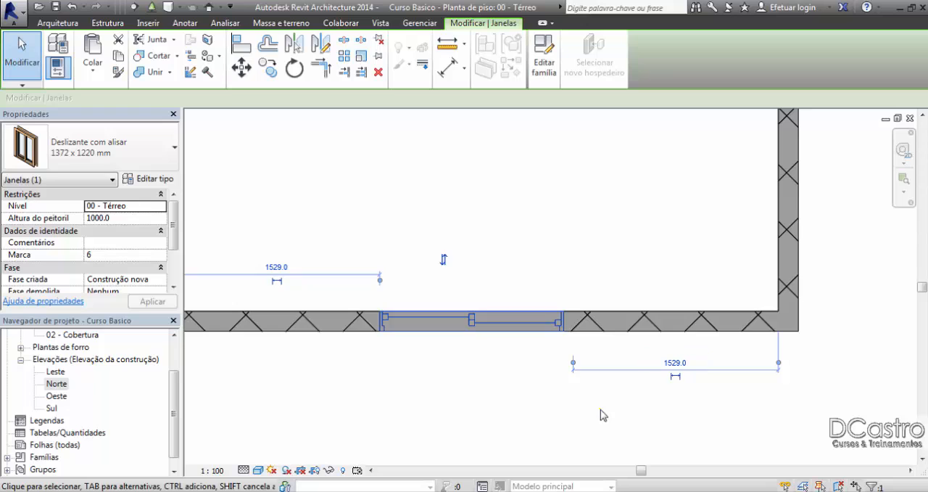
pyautogui.scroll(-2, 618, 383)
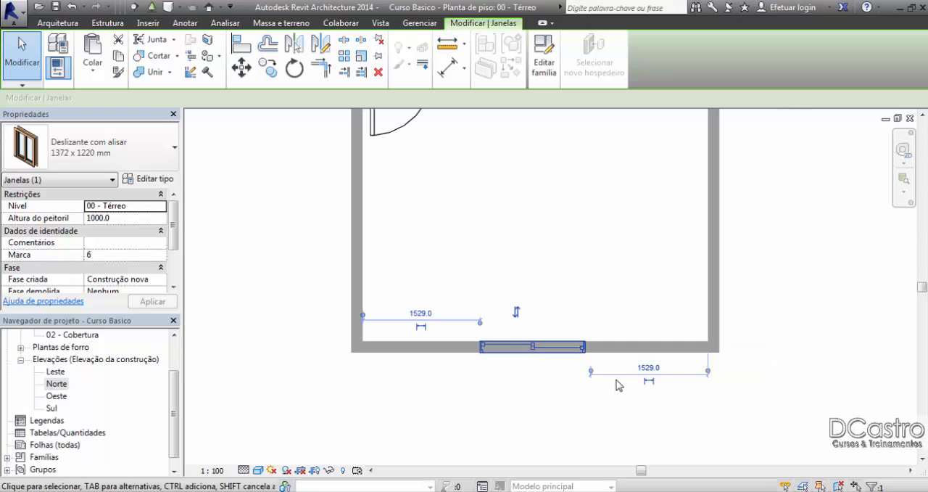
pyautogui.click(557, 276)
# Step: Open the Sul elevation and frame the wall with the sliding window
pyautogui.scroll(-3, 501, 356)
pyautogui.moveTo(490, 347); pyautogui.dragTo(492, 310, button='middle')
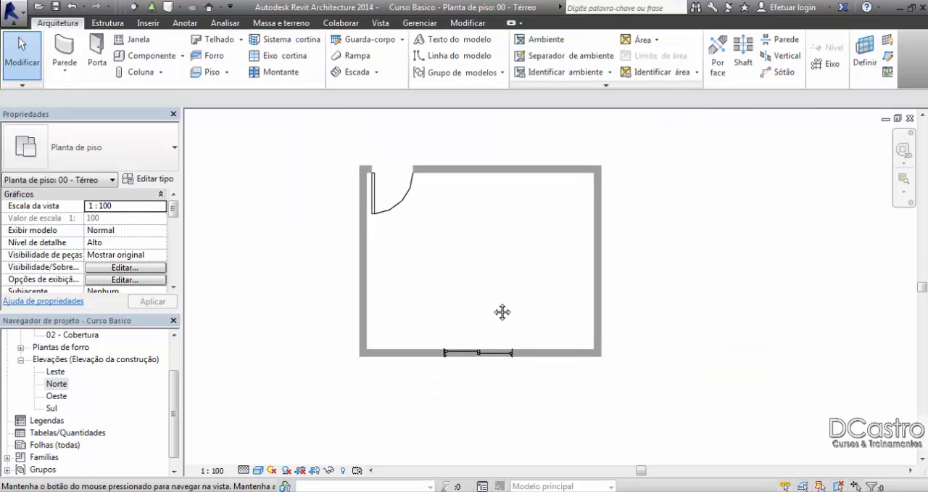
pyautogui.doubleClick(54, 407)
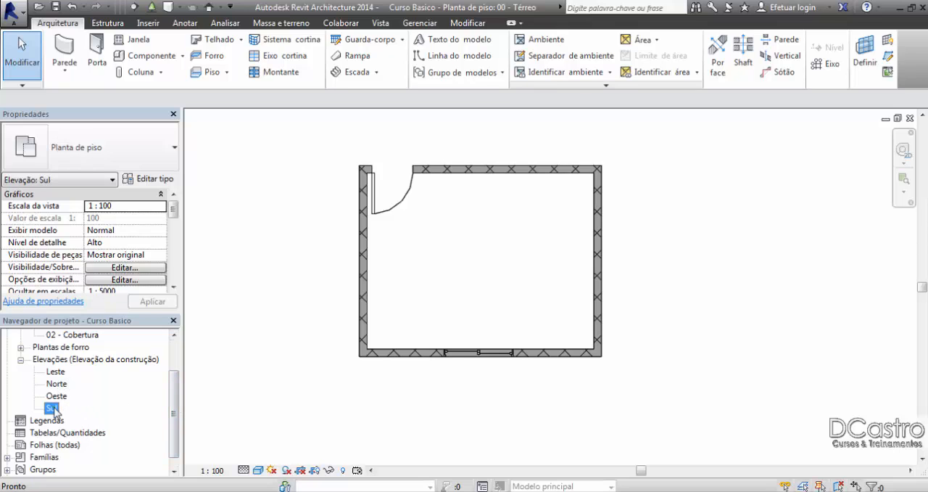
pyautogui.scroll(4, 356, 294)
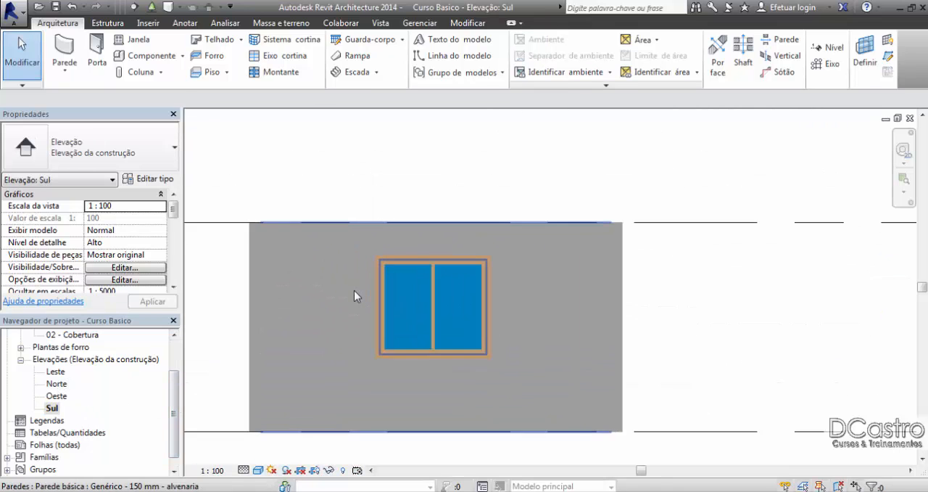
pyautogui.scroll(2, 341, 324)
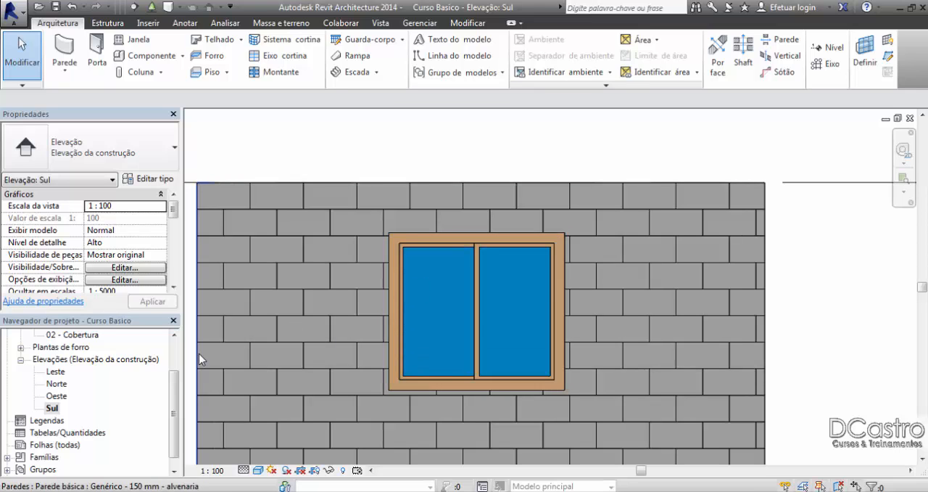
# Step: Set the sliding window's sill height to 900 mm in its instance properties
pyautogui.click(409, 309)
pyautogui.moveTo(433, 274); pyautogui.dragTo(435, 202, button='middle')
pyautogui.click(131, 221)
pyautogui.doubleClick(132, 219)
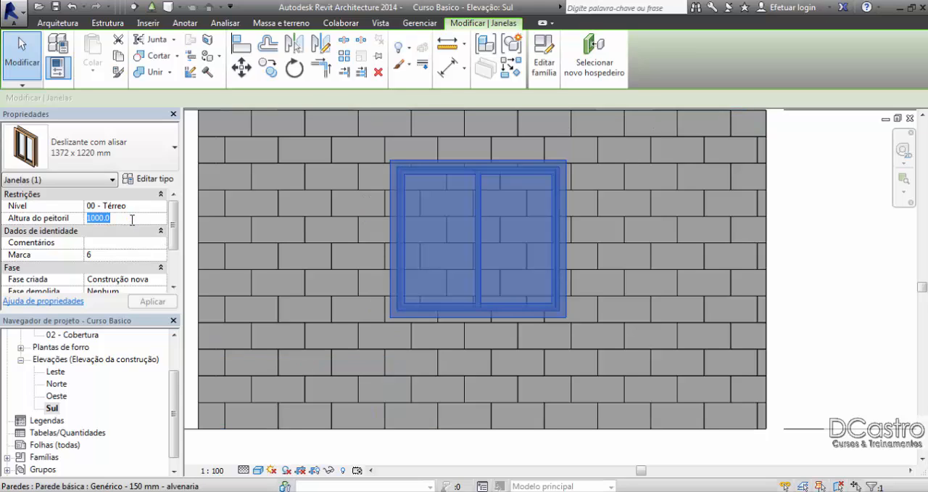
pyautogui.write('900')
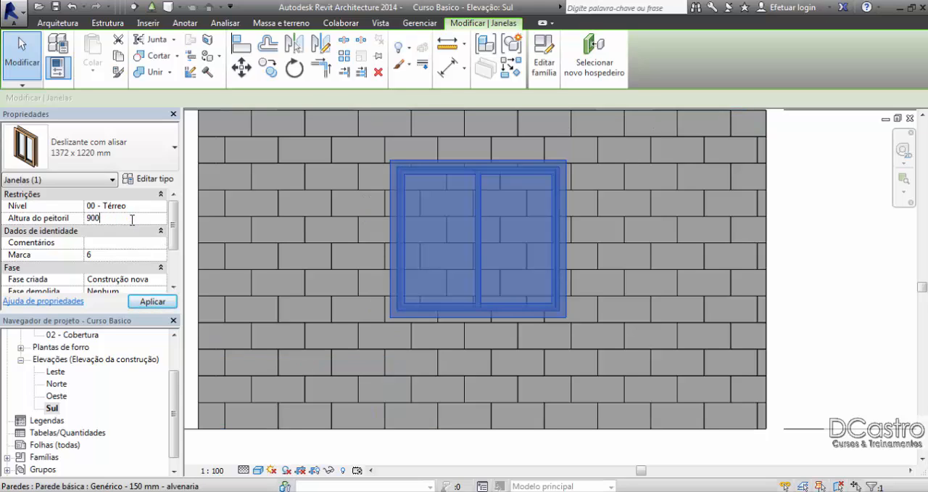
pyautogui.click(152, 301)
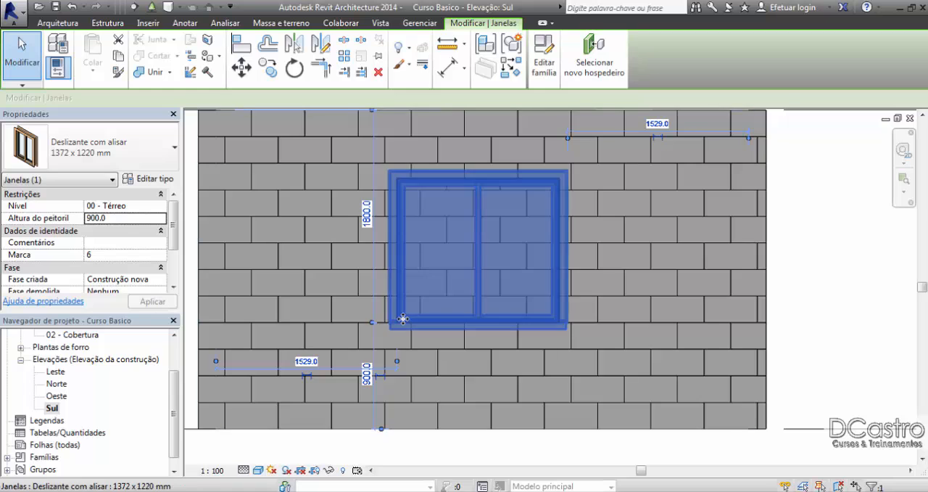
# Step: Set the window's temporary dimension above the floor level to 1100 mm and close the Sul elevation
pyautogui.click(367, 374)
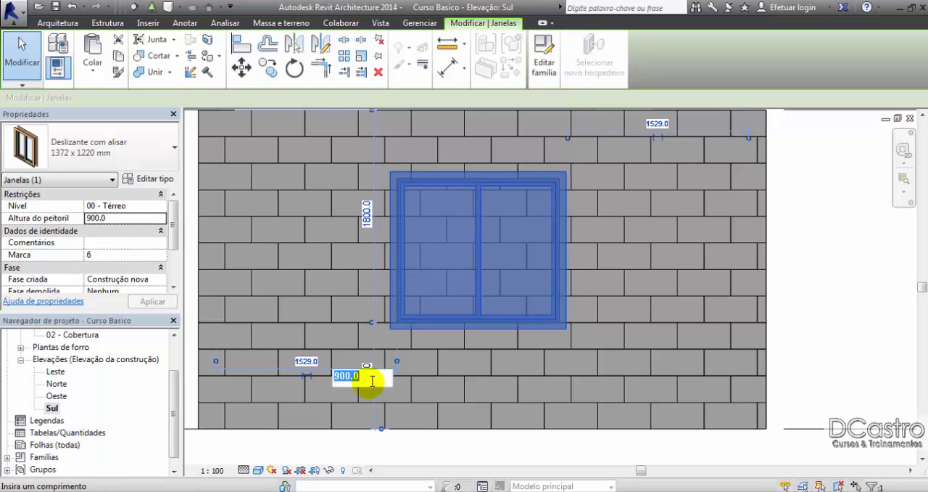
pyautogui.moveTo(782, 287); pyautogui.dragTo(782, 299, button='middle')
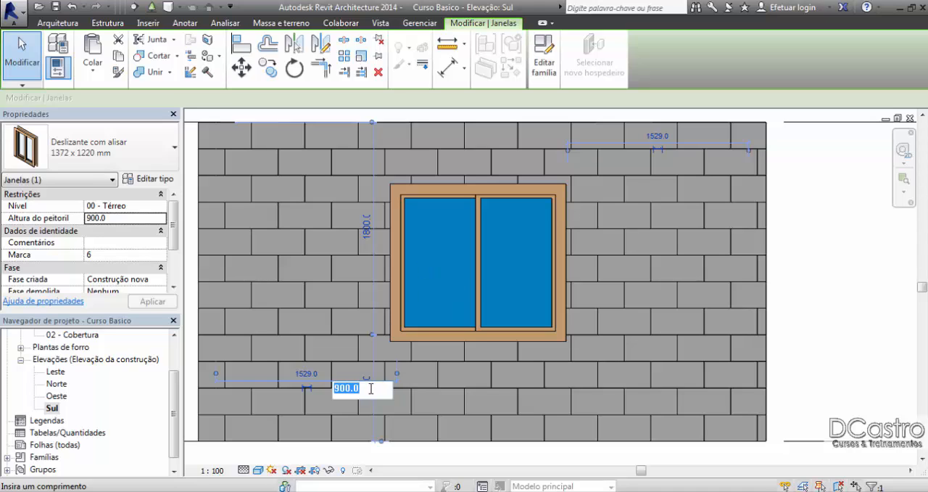
pyautogui.write('1100')
pyautogui.press('Return')
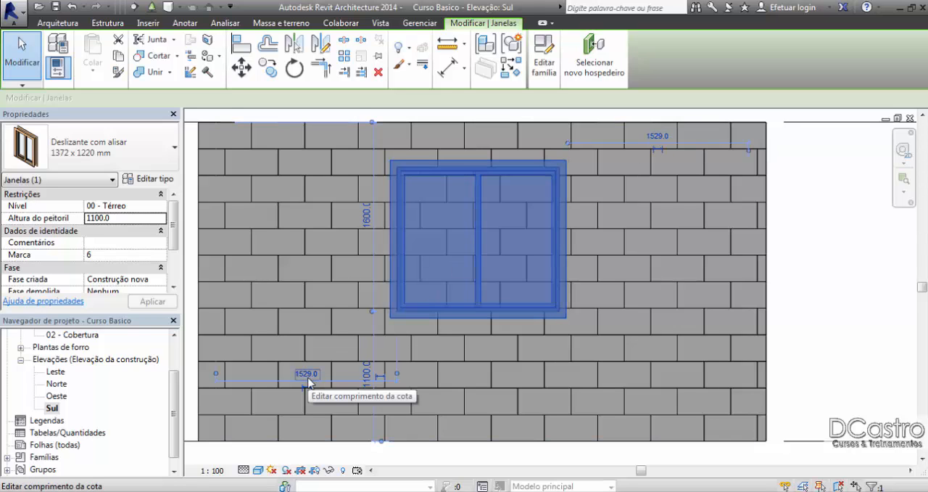
pyautogui.click(812, 263)
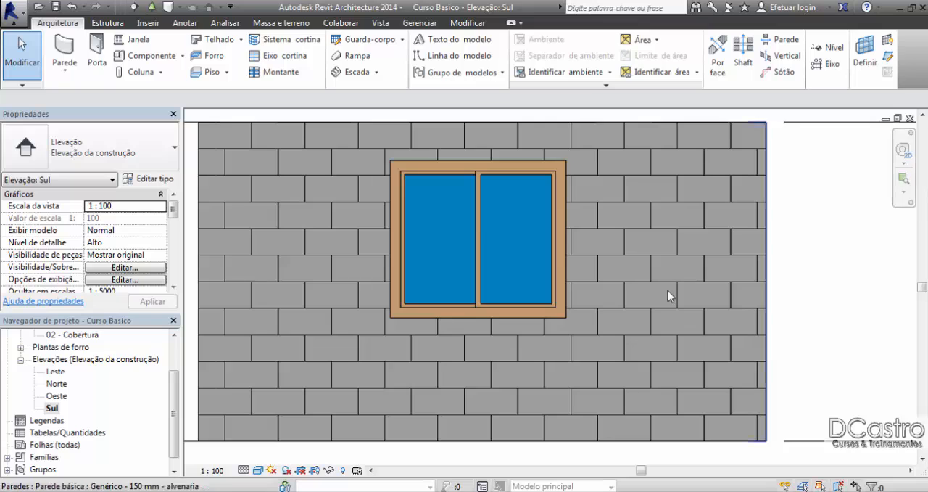
pyautogui.click(910, 118)
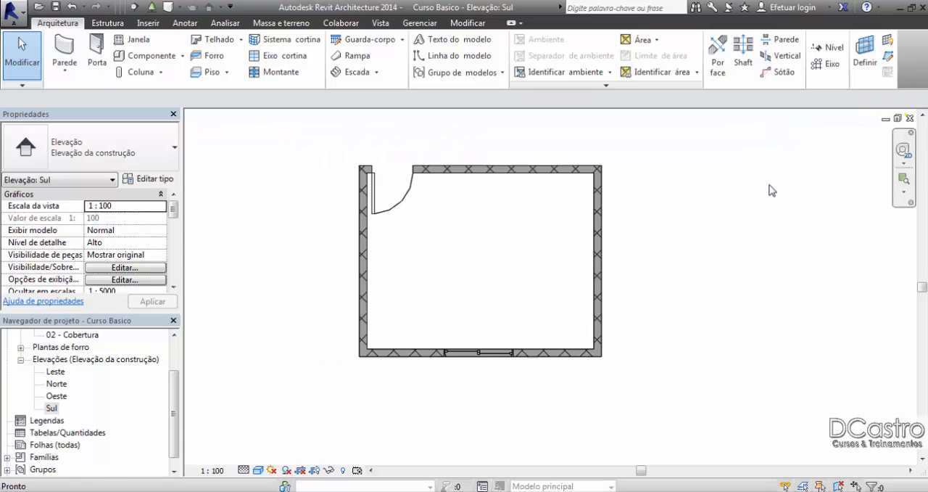
# Step: Duplicate the type of the lower wall's window under the name 1500x1100 and apply it to that window
pyautogui.click(486, 353)
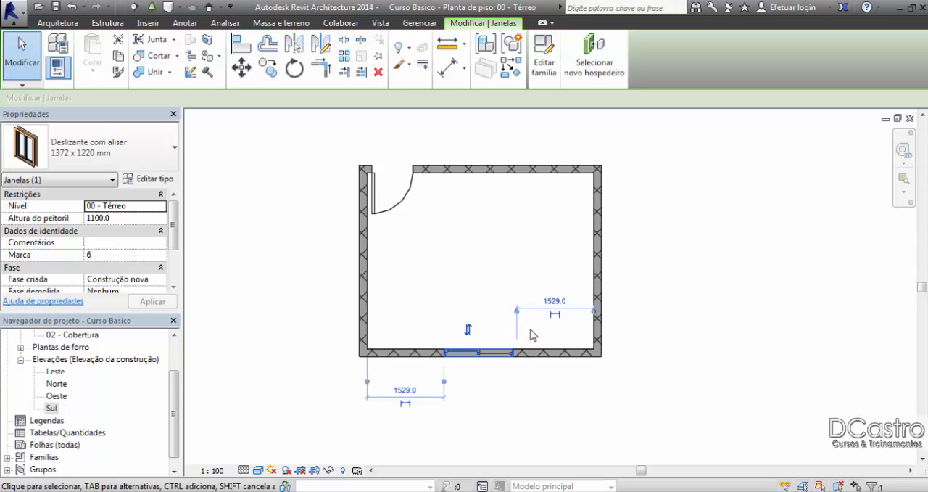
pyautogui.click(498, 265)
pyautogui.scroll(4, 508, 348)
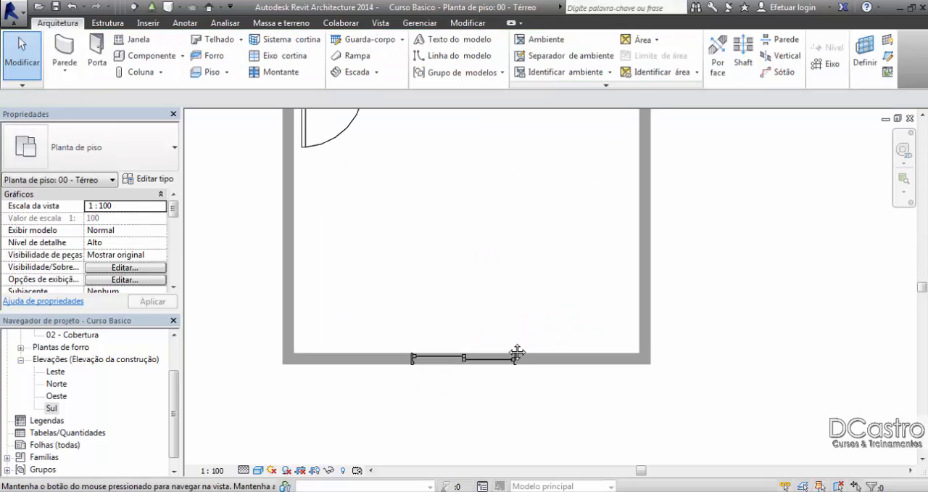
pyautogui.click(452, 389)
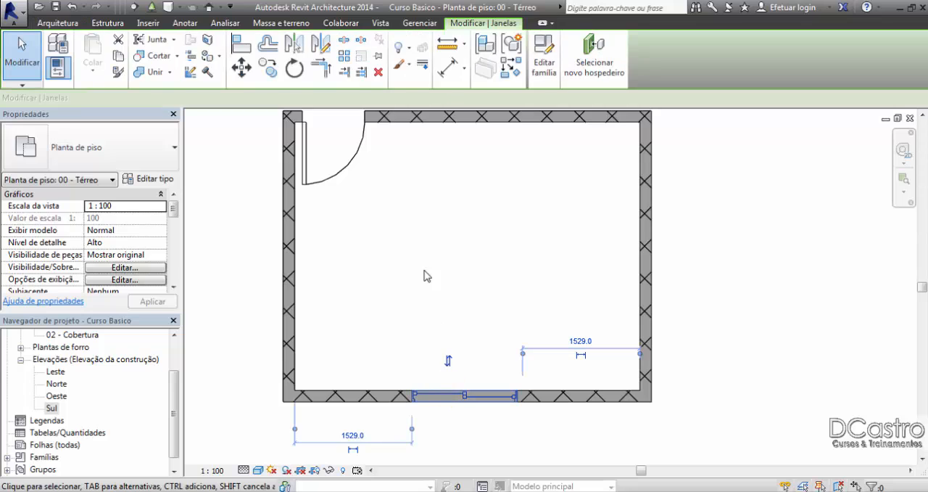
pyautogui.click(169, 181)
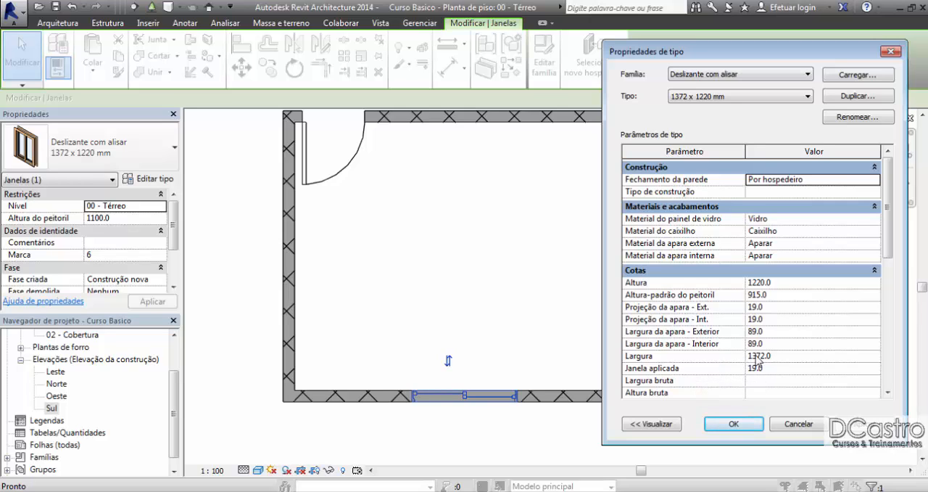
pyautogui.click(775, 356)
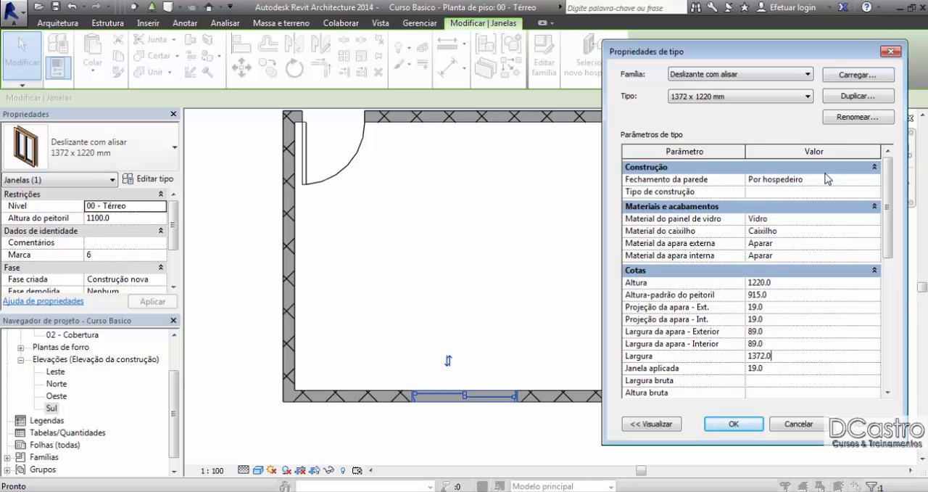
pyautogui.click(835, 98)
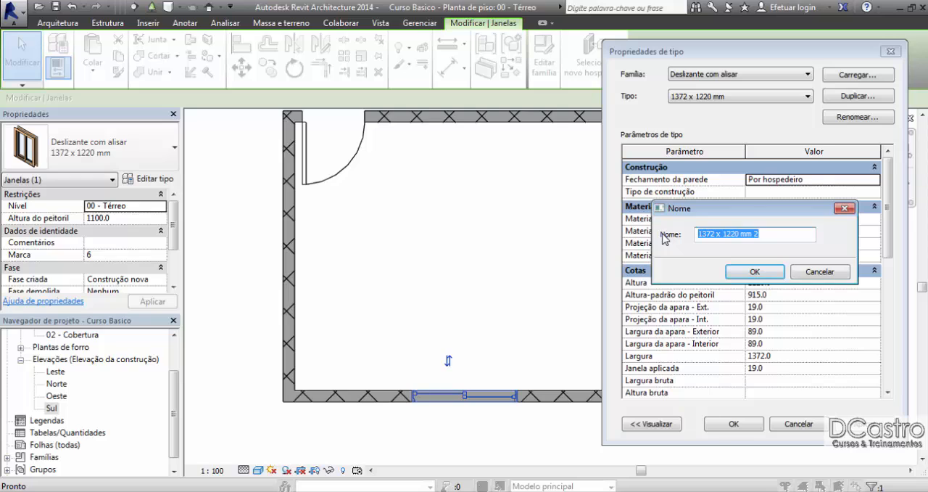
pyautogui.write('1500x1100')
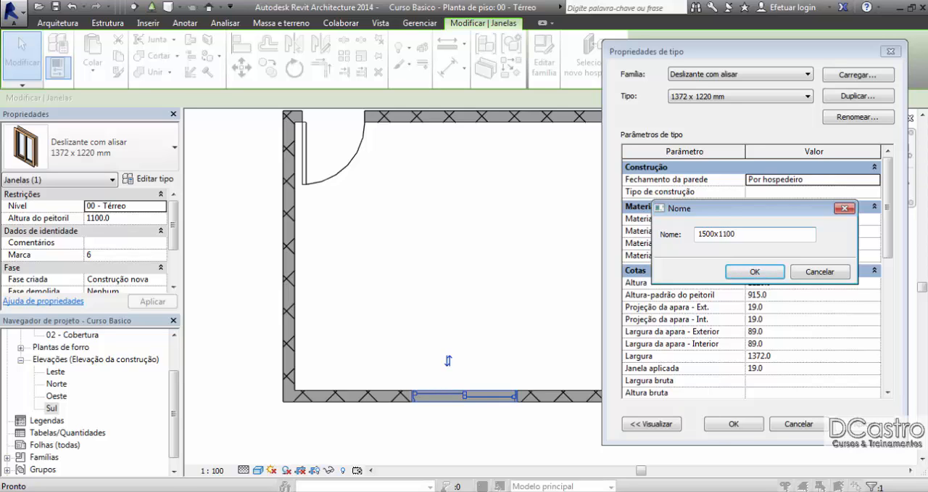
pyautogui.click(755, 271)
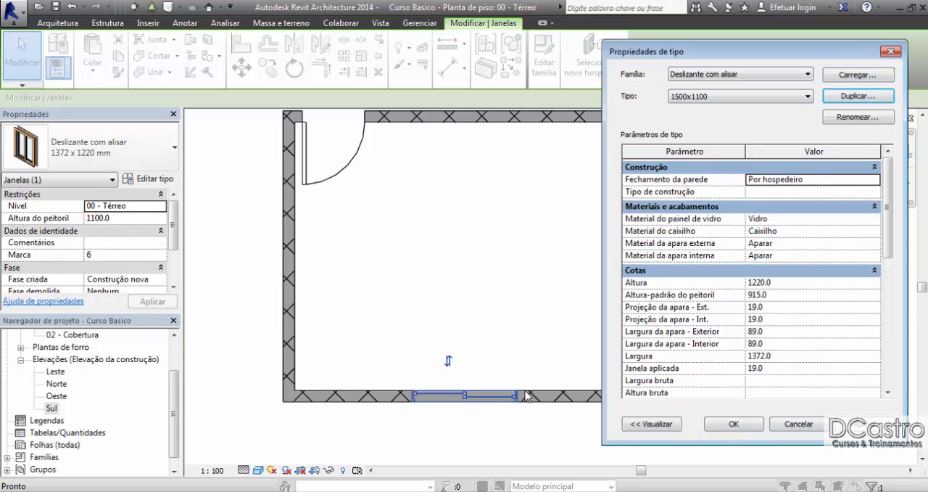
pyautogui.click(734, 426)
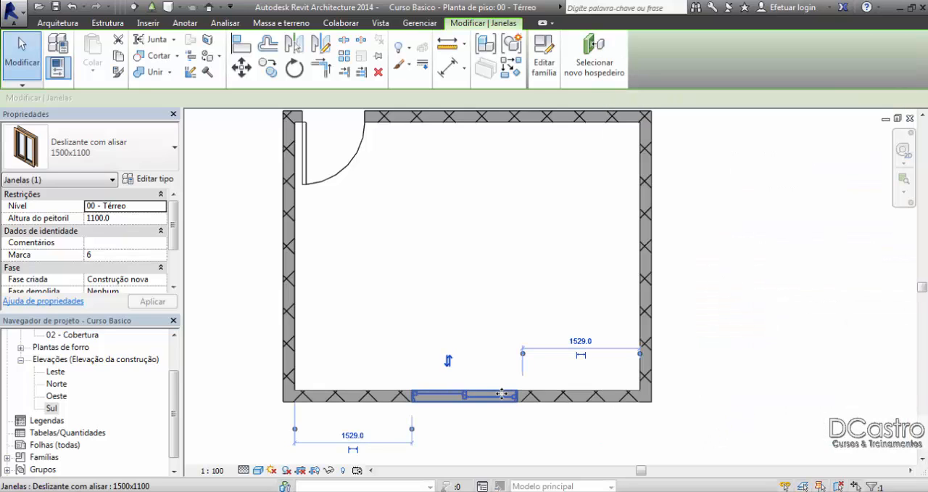
# Step: Delete the lower wall's window and place a 1500x1100 sliding window with a 1000 mm sill in the upper wall, 1000 mm from the door
pyautogui.click(473, 289)
pyautogui.moveTo(473, 294); pyautogui.dragTo(472, 362, button='middle')
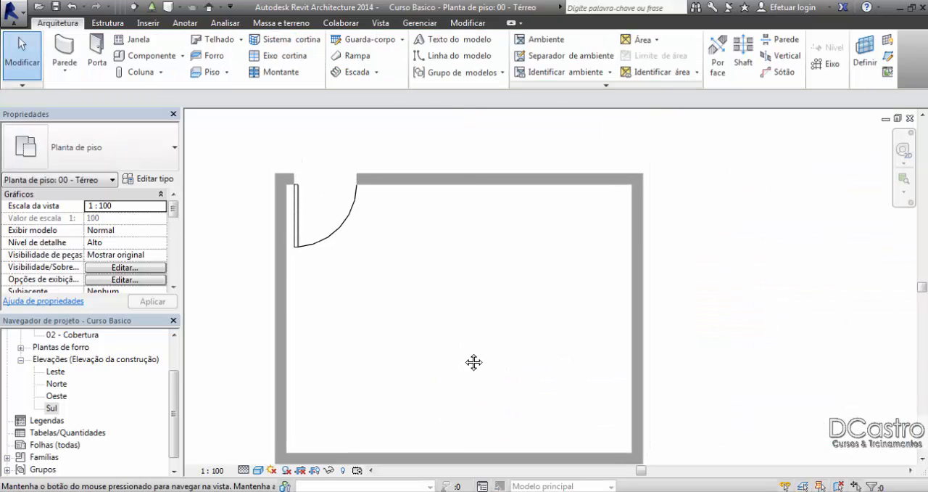
pyautogui.click(131, 40)
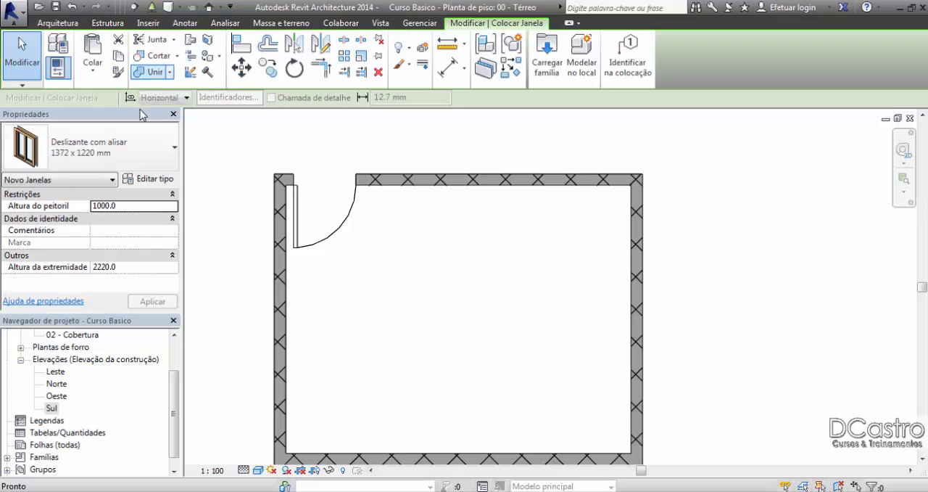
pyautogui.click(126, 153)
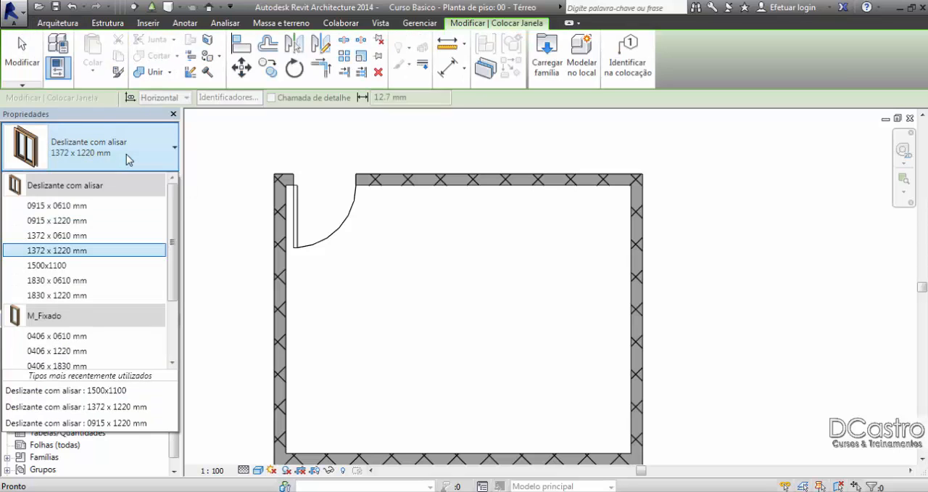
pyautogui.click(65, 266)
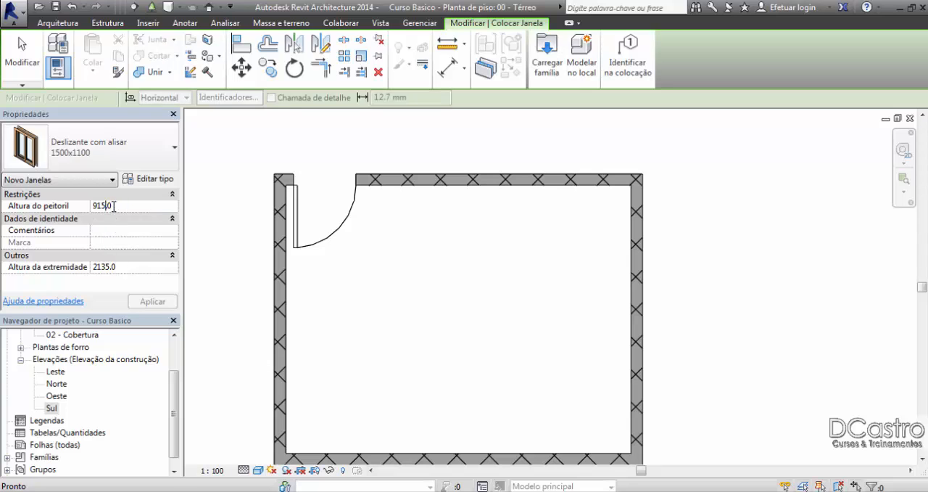
pyautogui.doubleClick(109, 207)
pyautogui.write('1000')
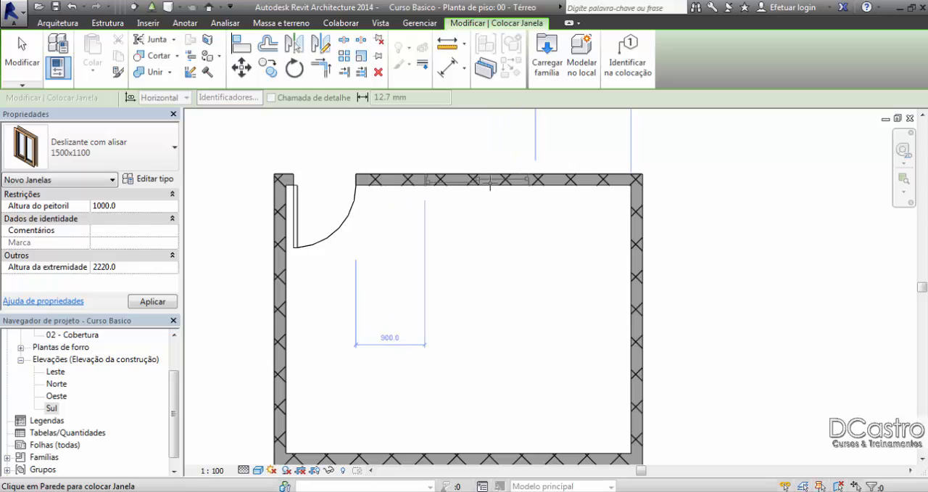
pyautogui.click(492, 179)
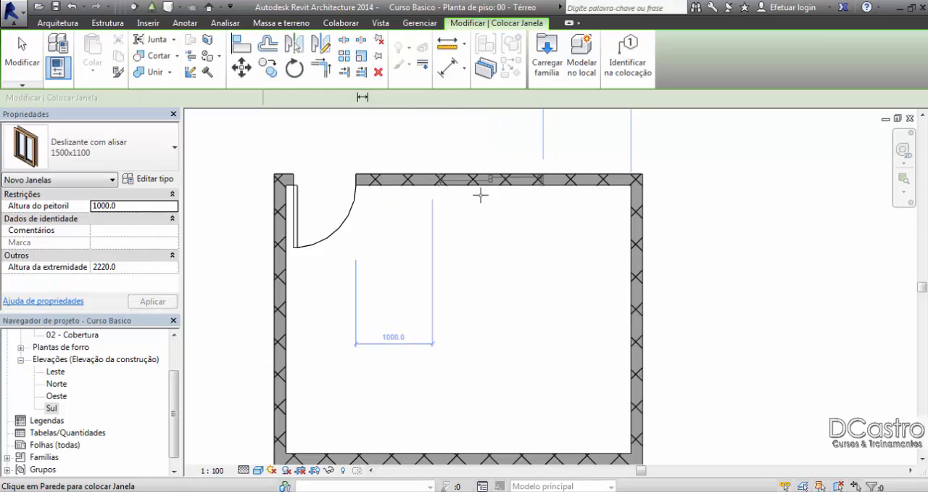
pyautogui.click(22, 54)
# Step: Open the Norte elevation and frame the wall with the new window and the door
pyautogui.moveTo(471, 275); pyautogui.dragTo(451, 348, button='middle')
pyautogui.scroll(-5, 442, 286)
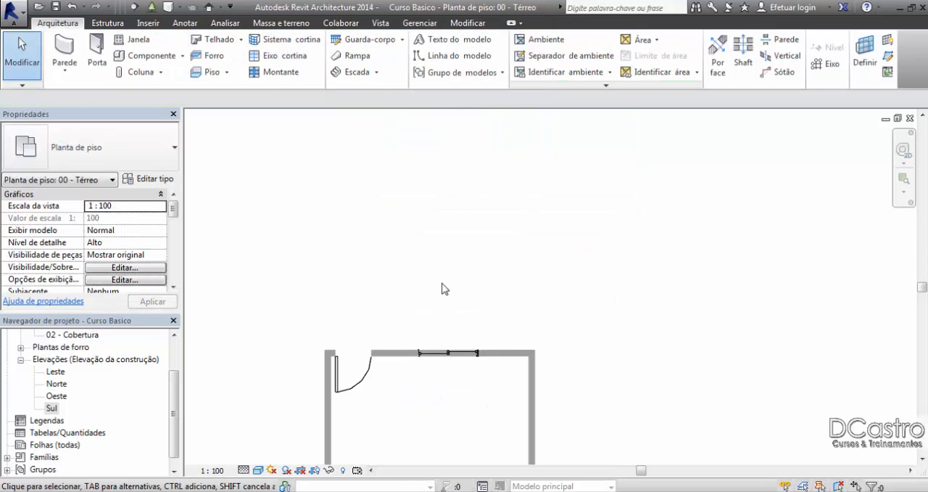
pyautogui.doubleClick(58, 383)
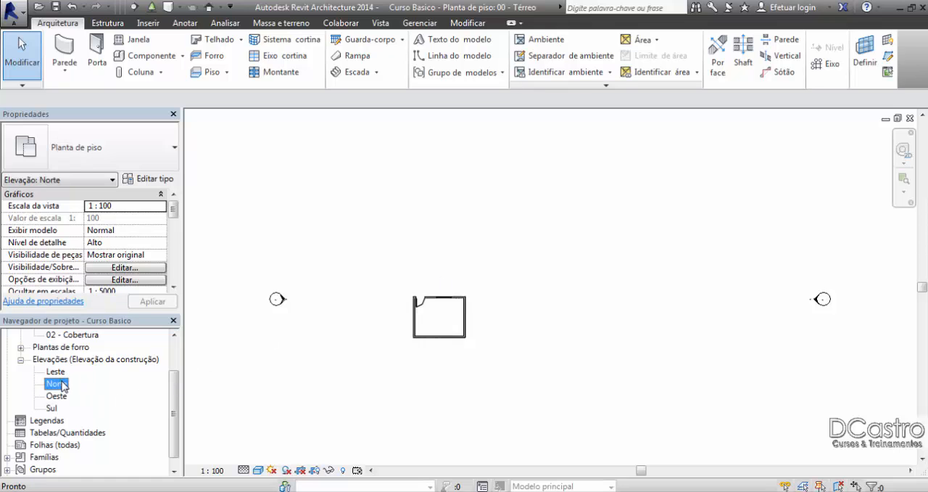
pyautogui.scroll(5, 717, 299)
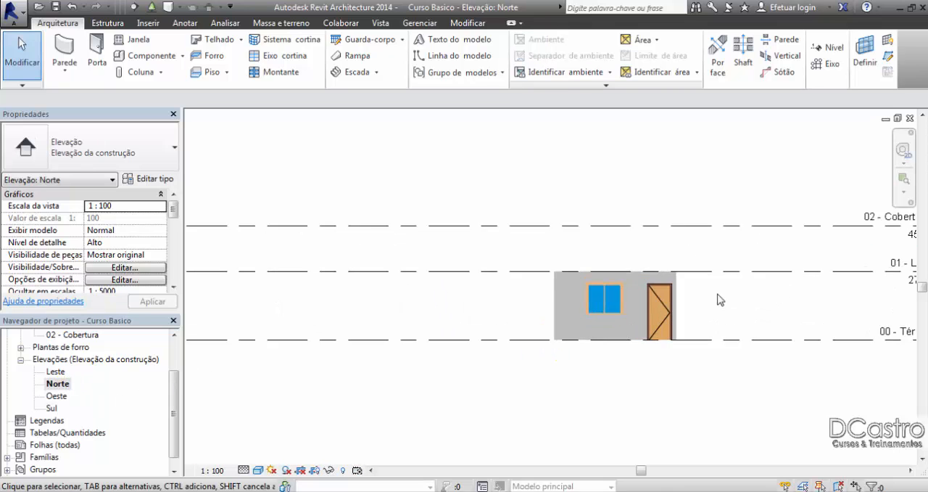
pyautogui.moveTo(710, 304)
pyautogui.mouseDown(button='middle')
pyautogui.moveTo(723, 287)
pyautogui.moveTo(710, 271)
pyautogui.mouseUp(button='middle')
pyautogui.scroll(2, 475, 233)
pyautogui.scroll(1, 475, 233)
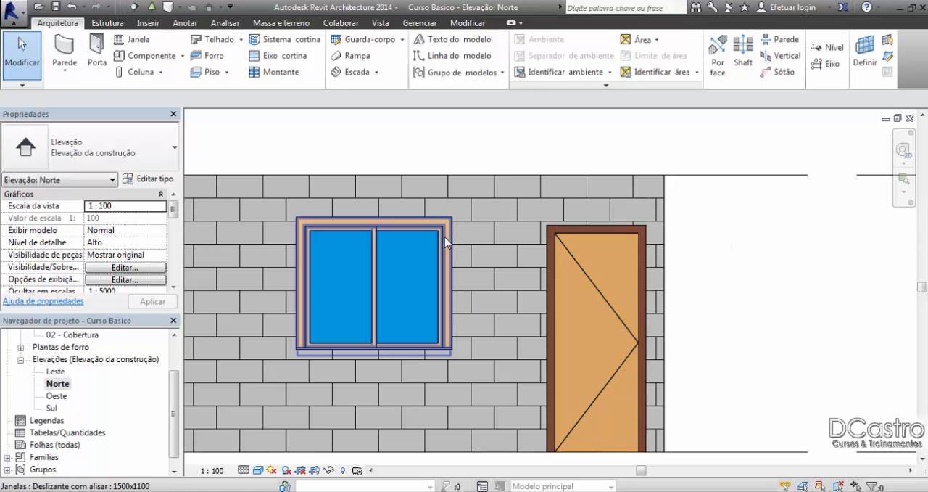
# Step: Draw a horizontal detail line about 4640 mm long from the window frame's upper corner past the door and beyond the wall's end
pyautogui.click(459, 223)
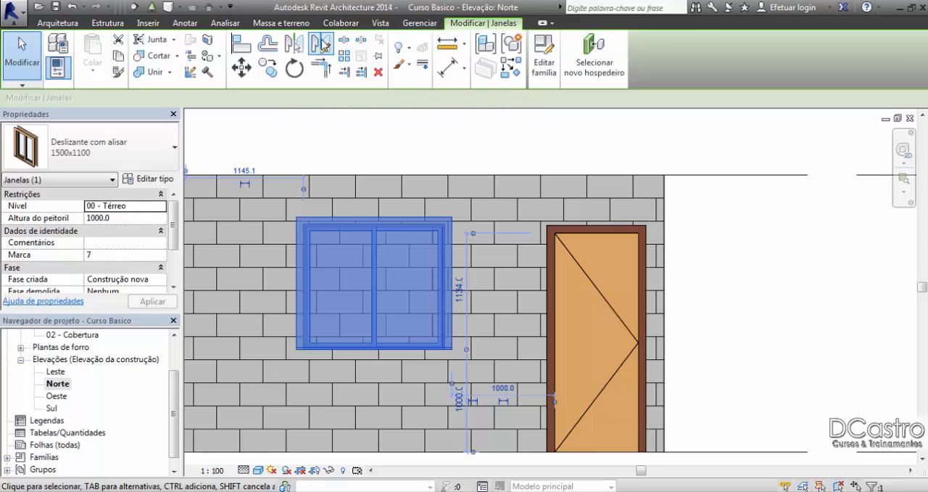
pyautogui.click(148, 22)
pyautogui.click(176, 24)
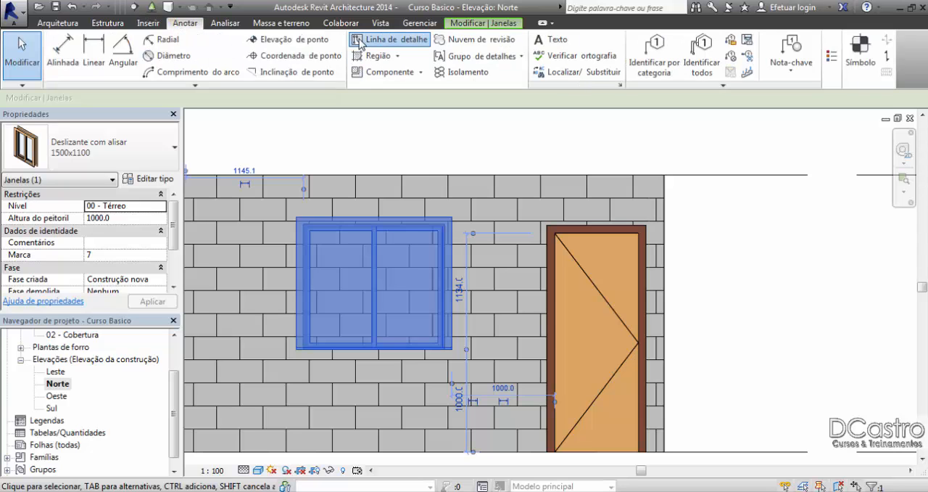
pyautogui.click(388, 40)
pyautogui.click(295, 194)
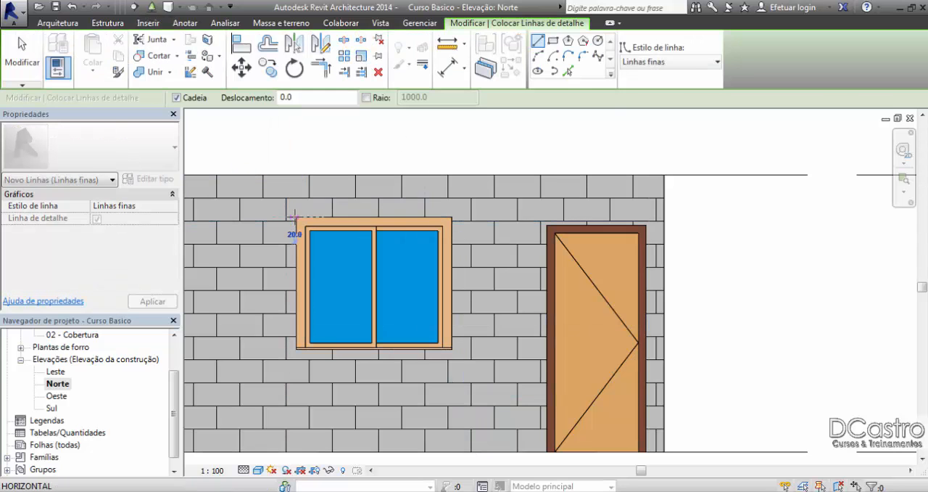
pyautogui.click(773, 216)
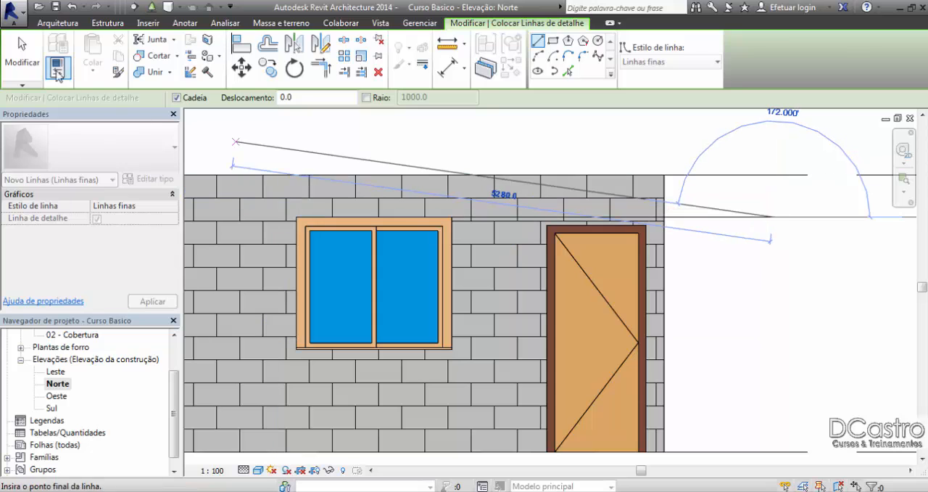
pyautogui.press('Escape')
pyautogui.press('Escape')
pyautogui.click(681, 222)
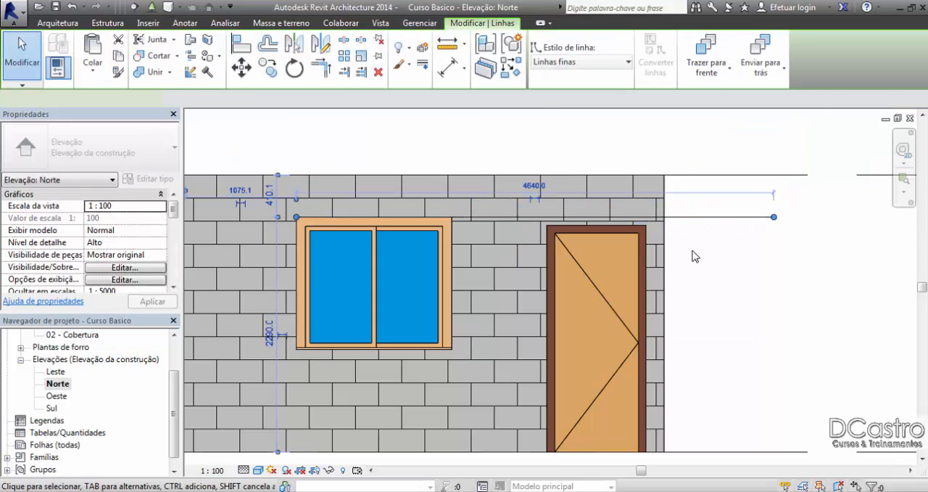
pyautogui.click(446, 240)
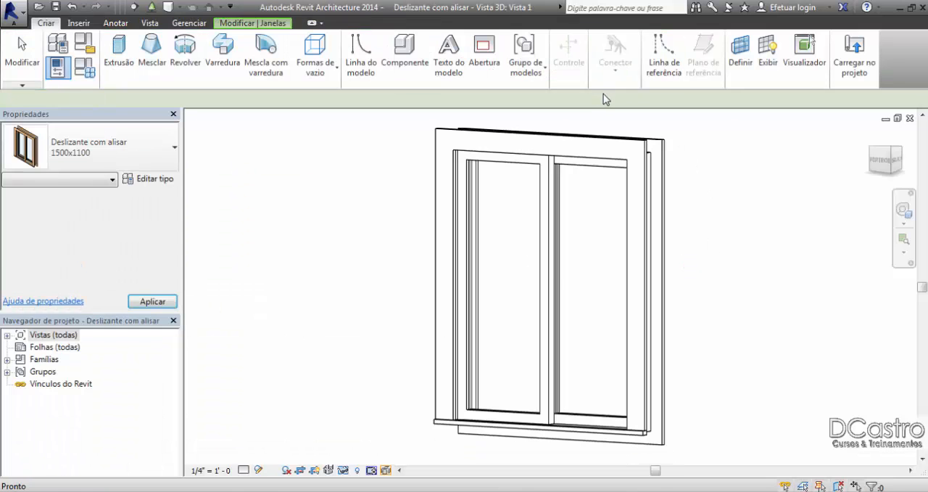
pyautogui.click(910, 118)
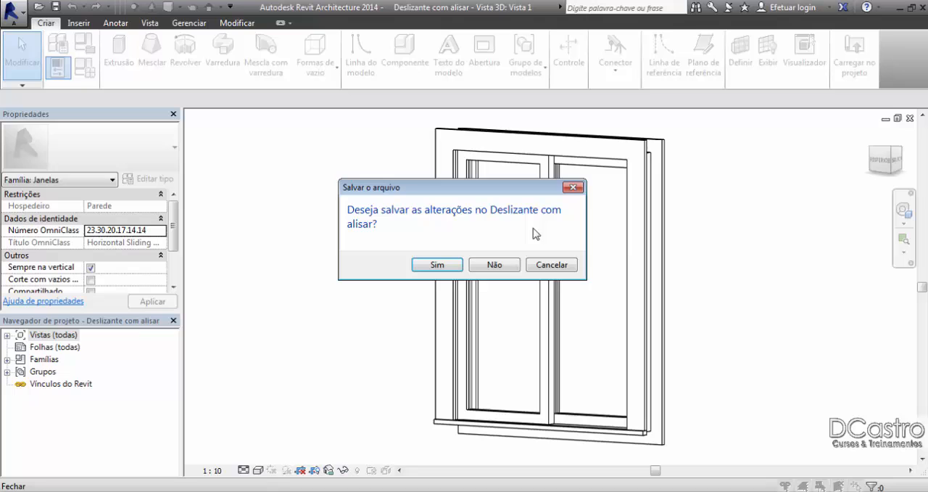
pyautogui.click(490, 266)
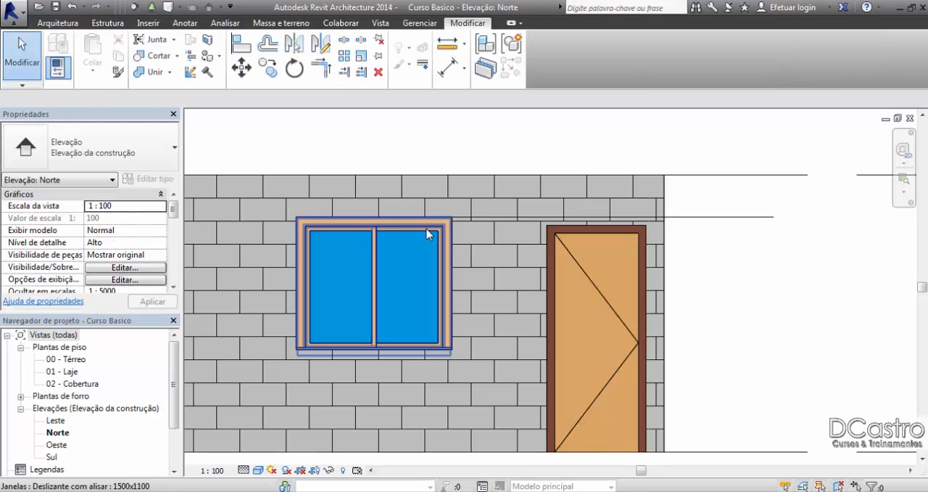
# Step: Examine the exterior trim width in the 1500x1100 window's type properties and close them without changes
pyautogui.click(431, 232)
pyautogui.click(148, 180)
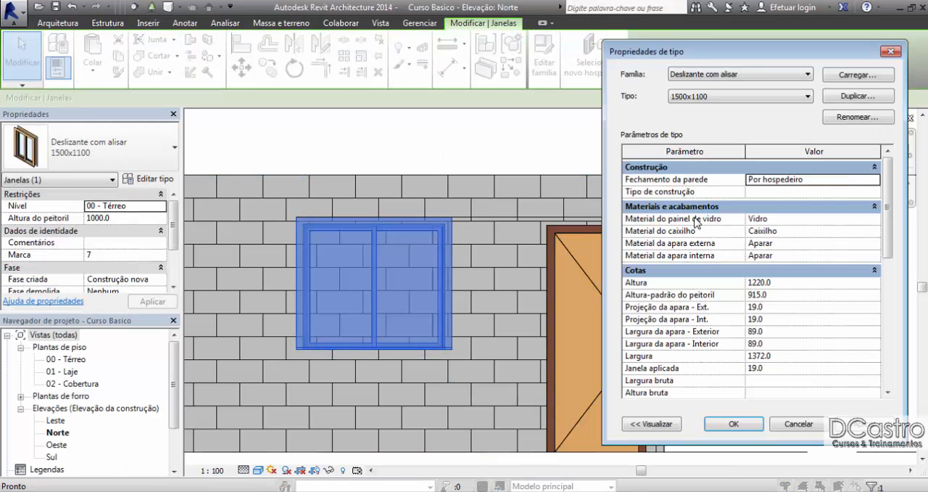
pyautogui.click(771, 332)
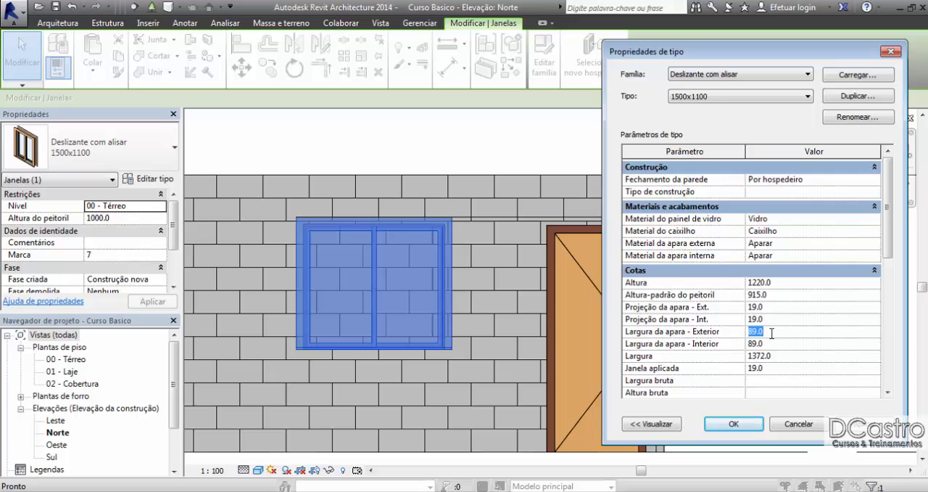
pyautogui.click(775, 333)
pyautogui.click(797, 427)
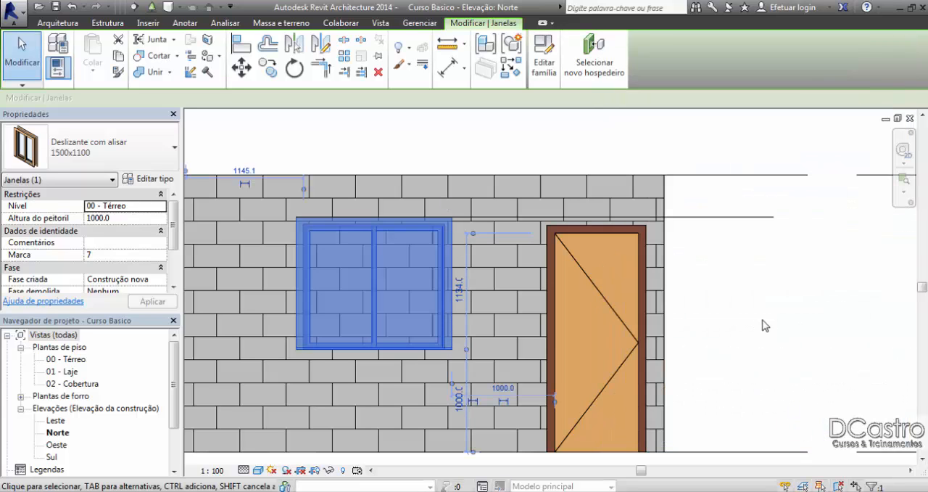
pyautogui.click(762, 323)
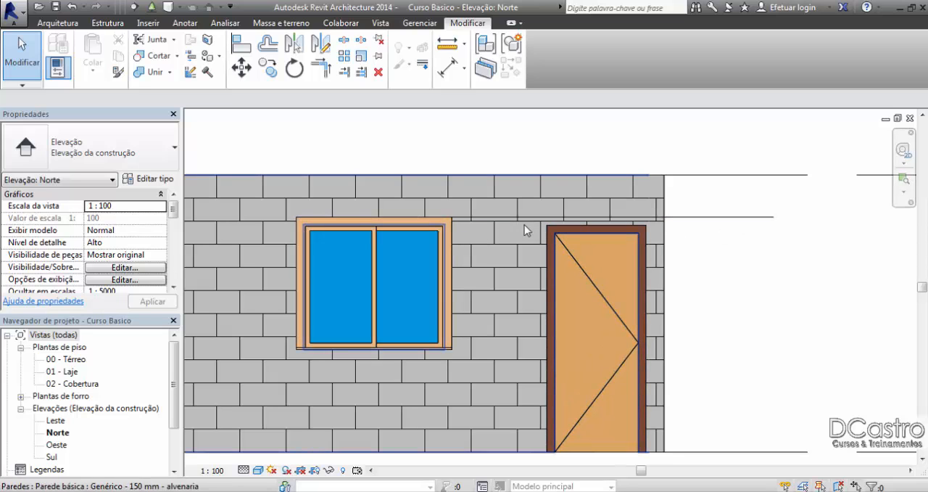
# Step: Set the sill height of the window beside the door to 1100 mm in its instance properties
pyautogui.moveTo(456, 308); pyautogui.dragTo(482, 251, button='middle')
pyautogui.click(395, 290)
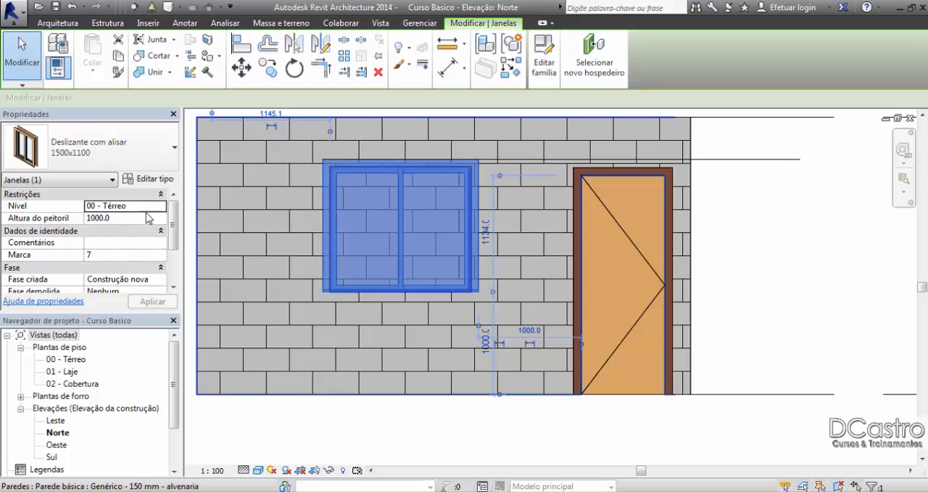
pyautogui.click(113, 218)
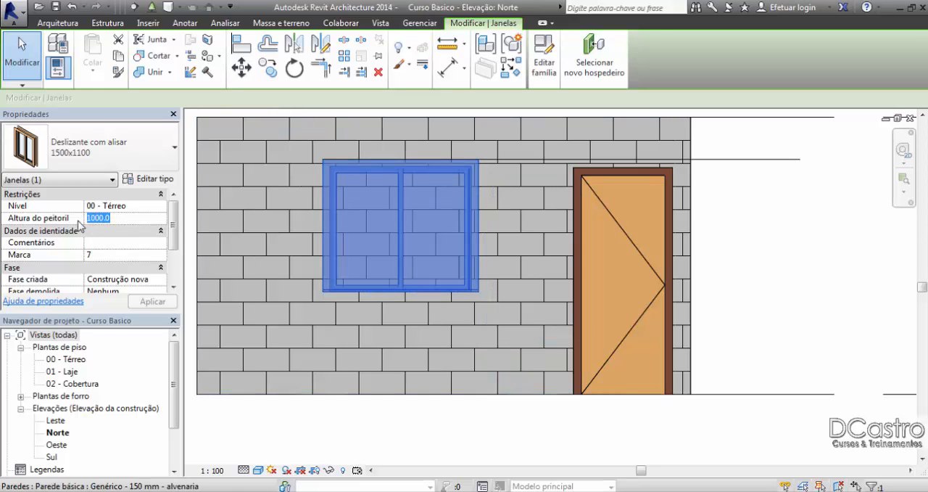
pyautogui.write('1')
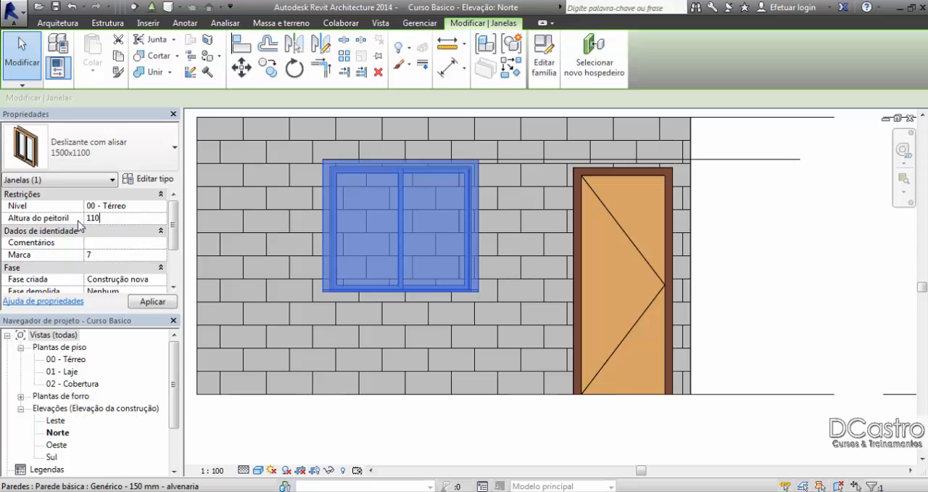
pyautogui.click(143, 305)
pyautogui.click(147, 219)
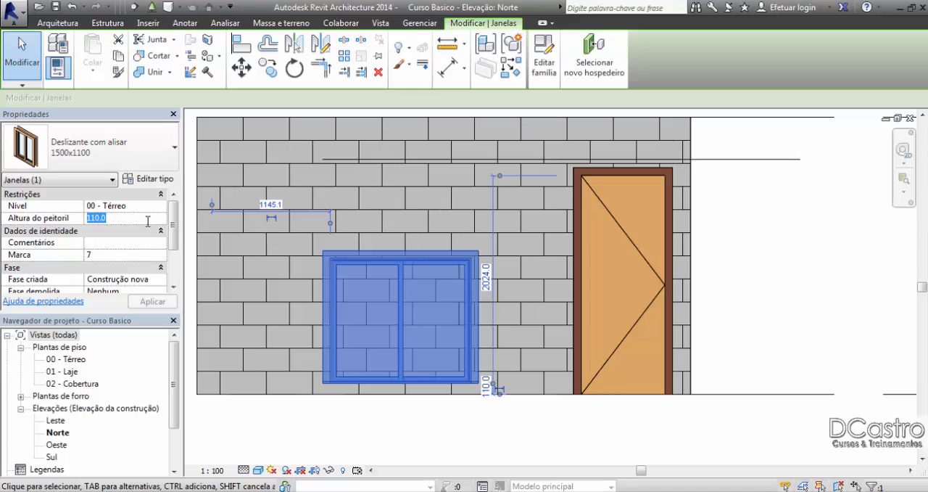
pyautogui.write('1100')
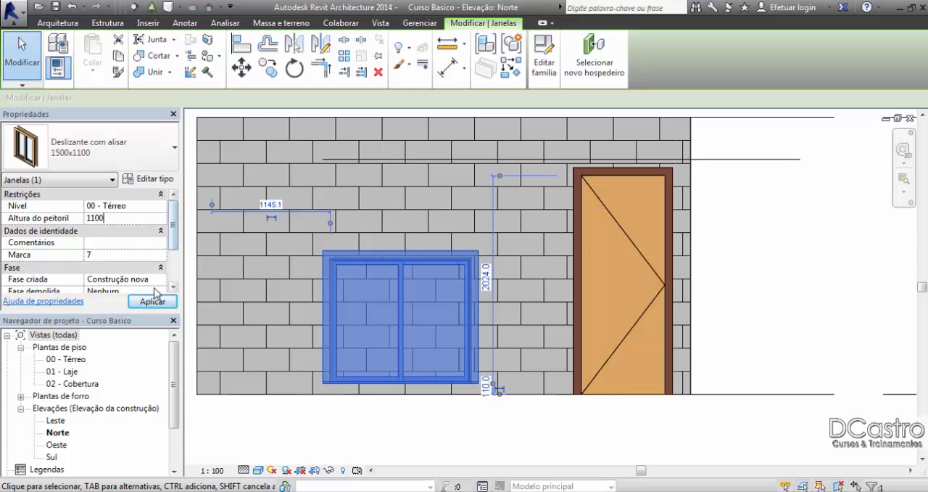
pyautogui.click(153, 301)
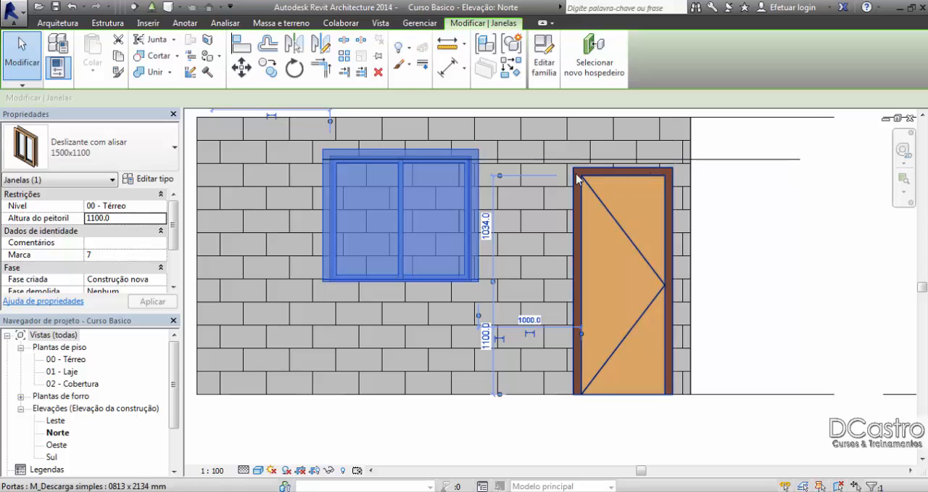
# Step: Set the sill height of the window beside the door to 1000 mm and deselect it
pyautogui.click(138, 218)
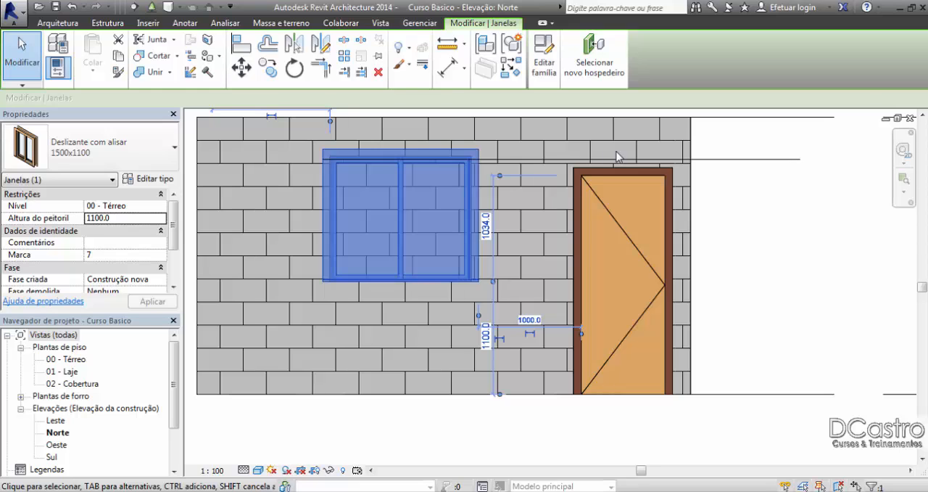
pyautogui.scroll(1, 616, 156)
pyautogui.click(126, 216)
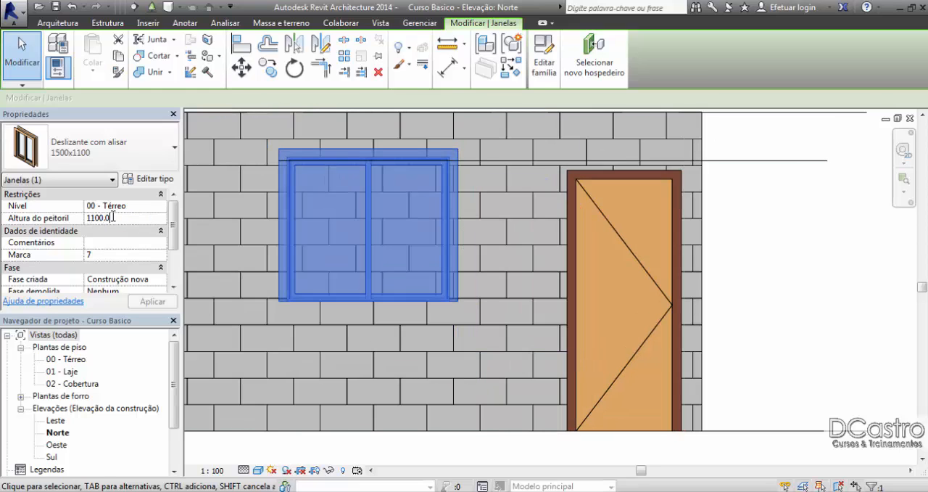
pyautogui.click(70, 219)
pyautogui.write('10')
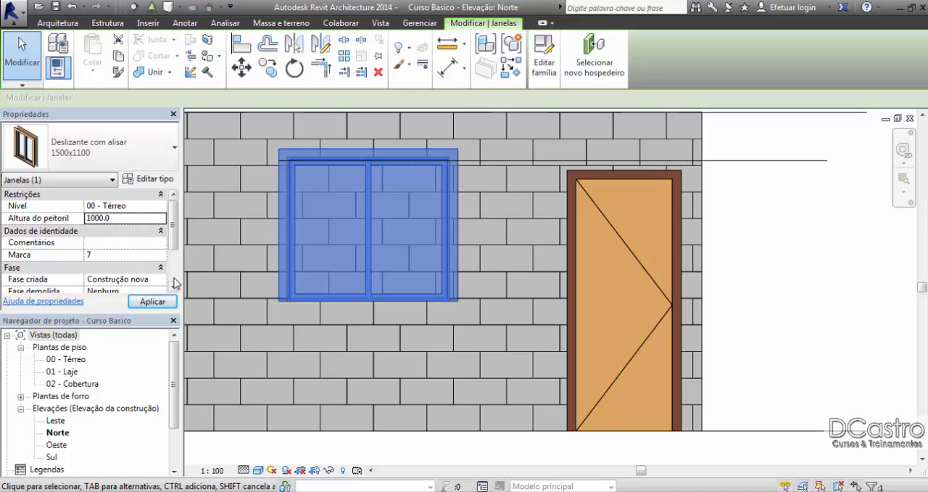
pyautogui.click(154, 304)
pyautogui.click(729, 132)
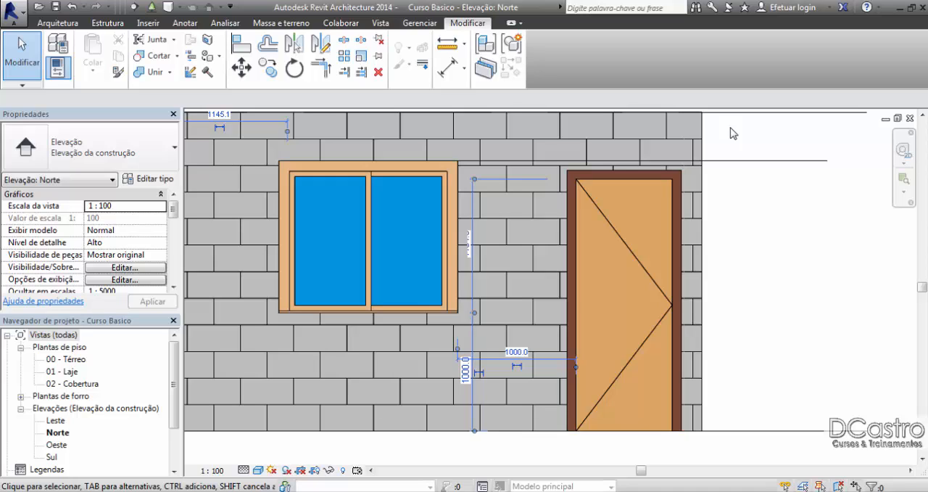
# Step: Open the 00 - Térreo floor plan and frame the whole room
pyautogui.doubleClick(76, 359)
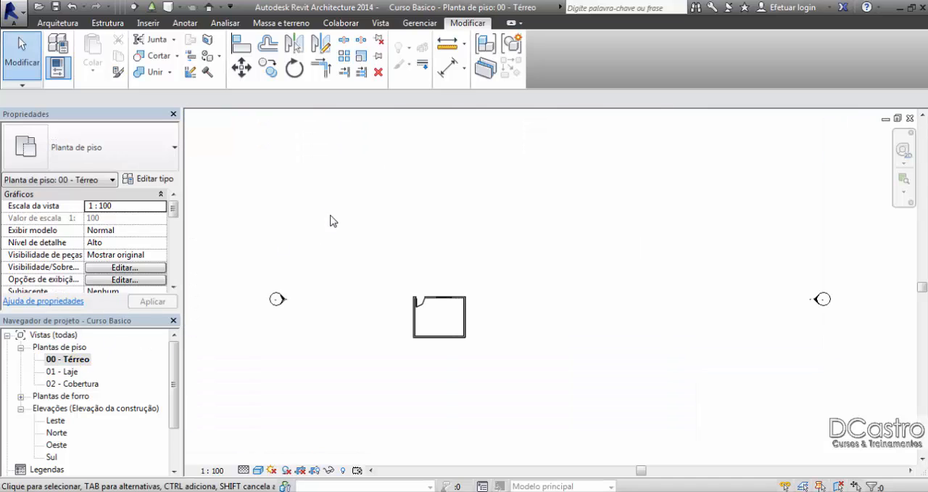
pyautogui.scroll(6, 424, 319)
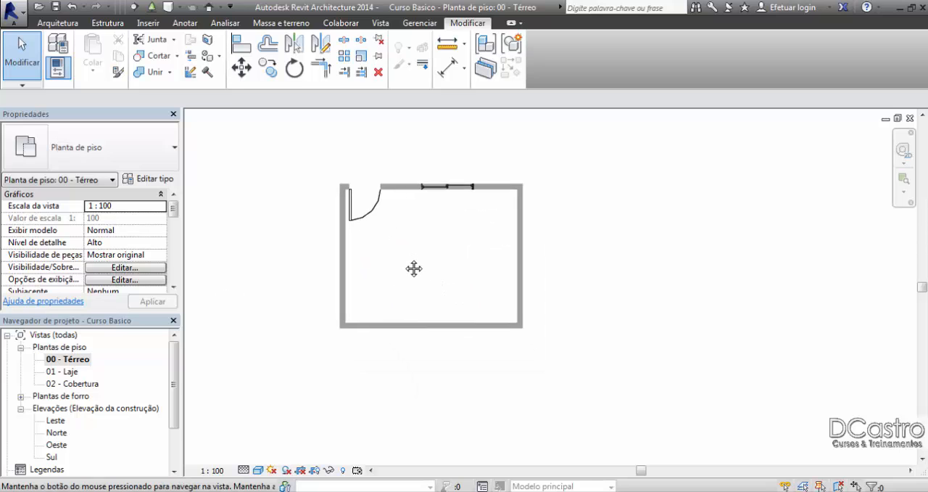
pyautogui.scroll(2, 404, 263)
pyautogui.moveTo(404, 264); pyautogui.dragTo(377, 261, button='middle')
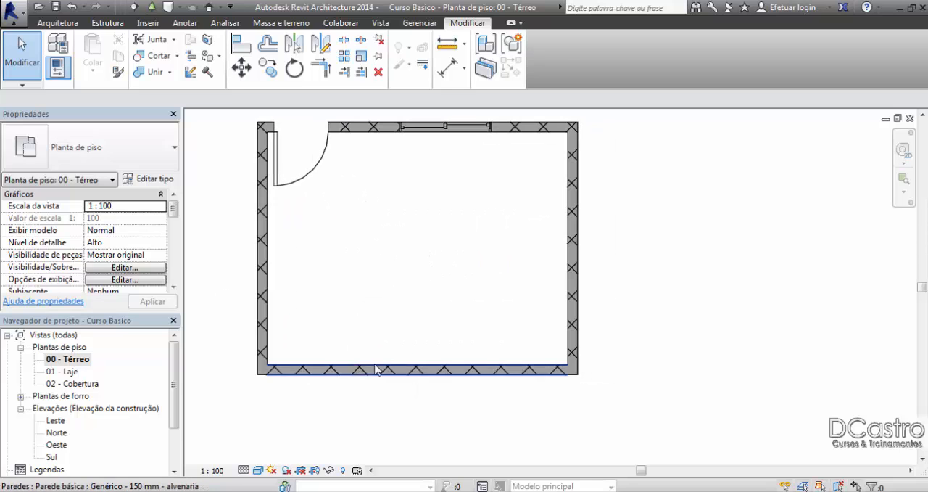
# Step: Place an M_Fixado 0610 x 0610 mm window in the lower wall, about 200 mm from the right wall's inner face
pyautogui.click(64, 23)
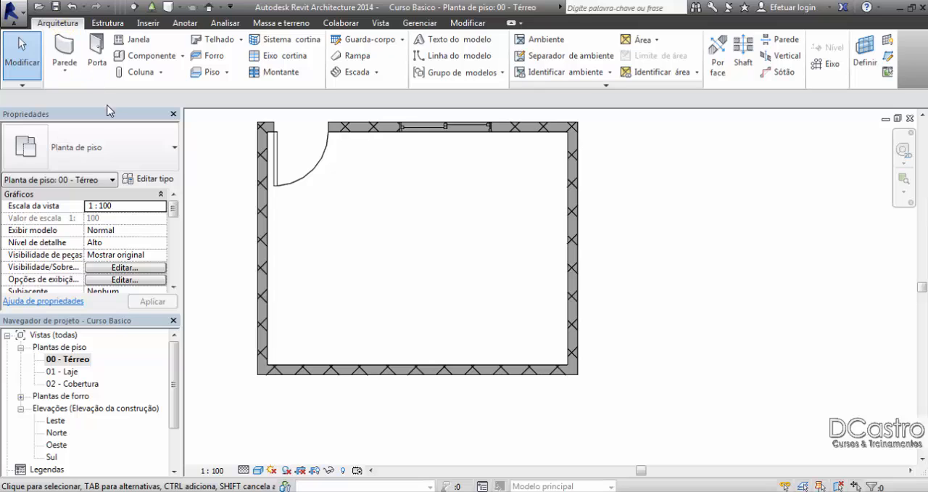
pyautogui.click(136, 39)
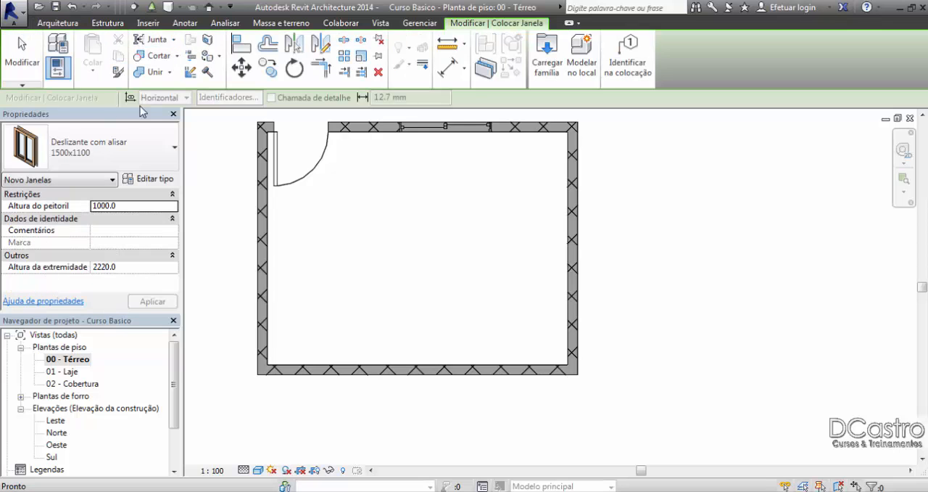
pyautogui.click(132, 138)
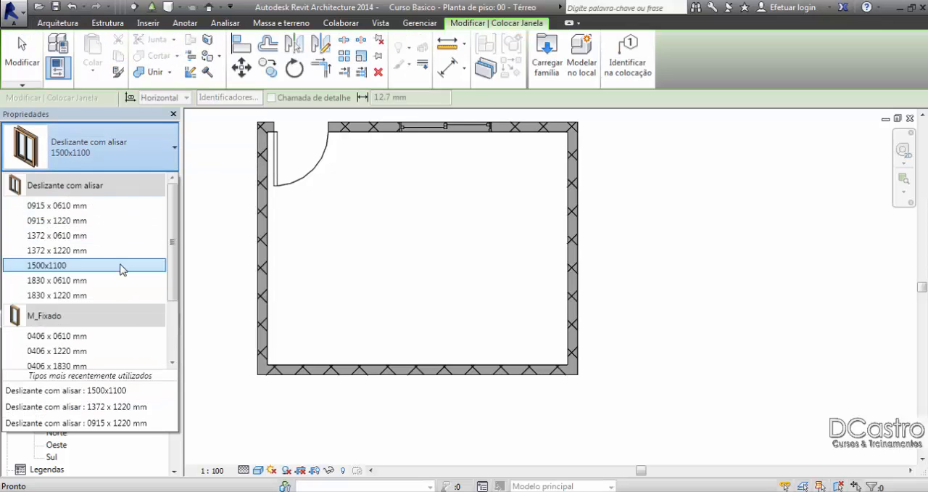
pyautogui.scroll(-2, 116, 275)
pyautogui.moveTo(77, 272)
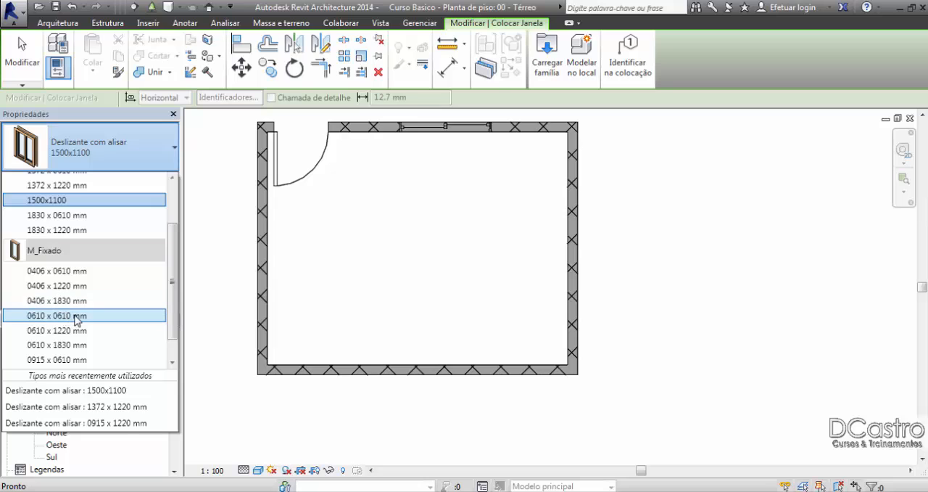
pyautogui.moveTo(79, 319)
pyautogui.click(78, 317)
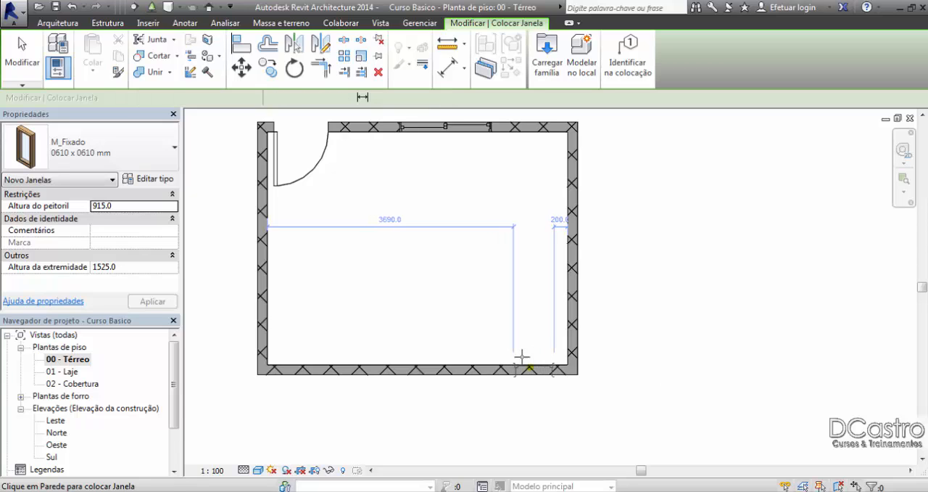
pyautogui.click(525, 362)
pyautogui.click(22, 57)
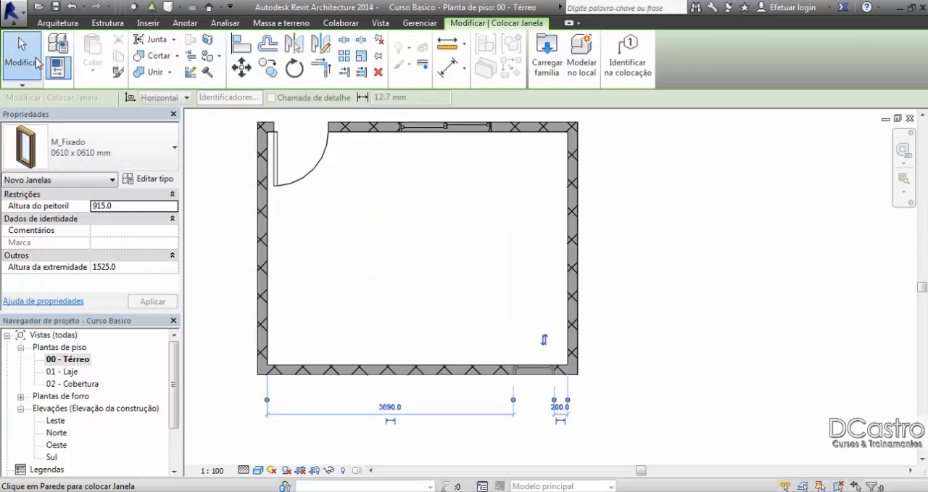
# Step: Set the sill height of the fixed window in the lower wall to 1600 mm and deselect it
pyautogui.click(534, 369)
pyautogui.click(132, 217)
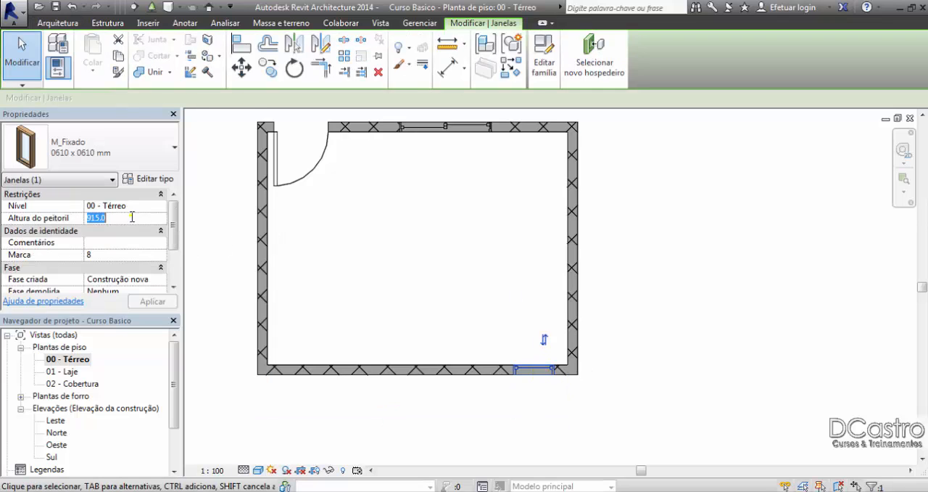
pyautogui.write('1600')
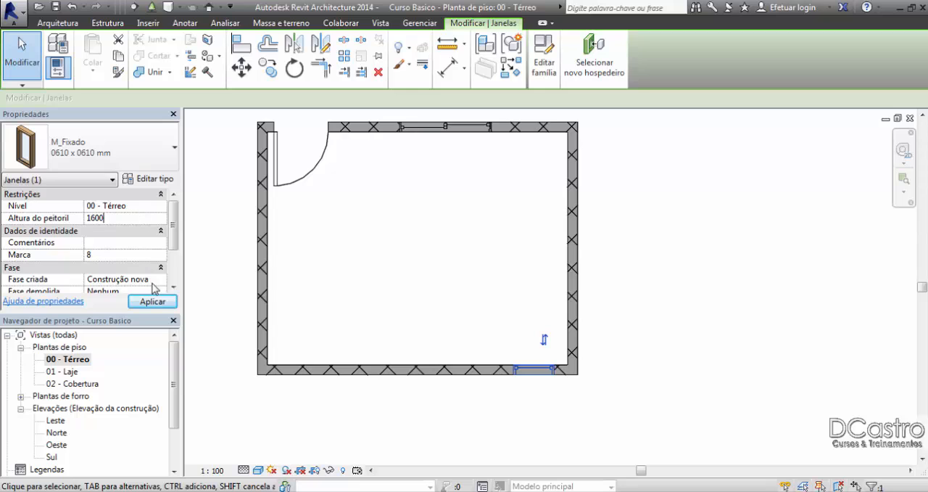
pyautogui.click(153, 301)
pyautogui.click(325, 280)
# Step: Check the lower wall in plan and examine the fixed window in the Sul elevation
pyautogui.moveTo(334, 284); pyautogui.dragTo(335, 294, button='middle')
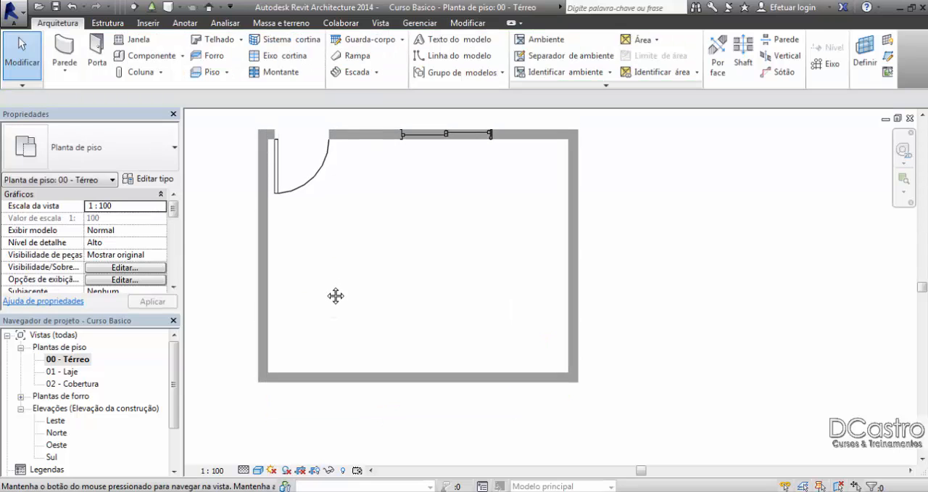
pyautogui.scroll(2, 543, 383)
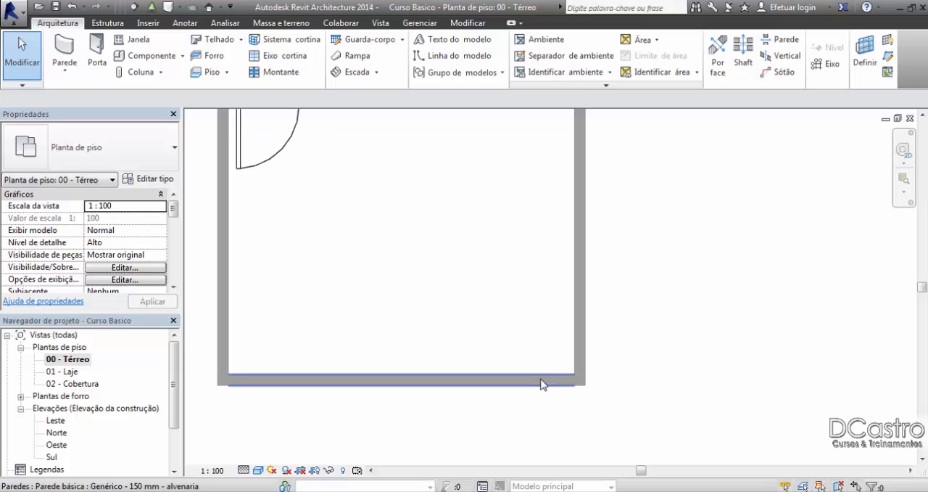
pyautogui.scroll(-5, 545, 383)
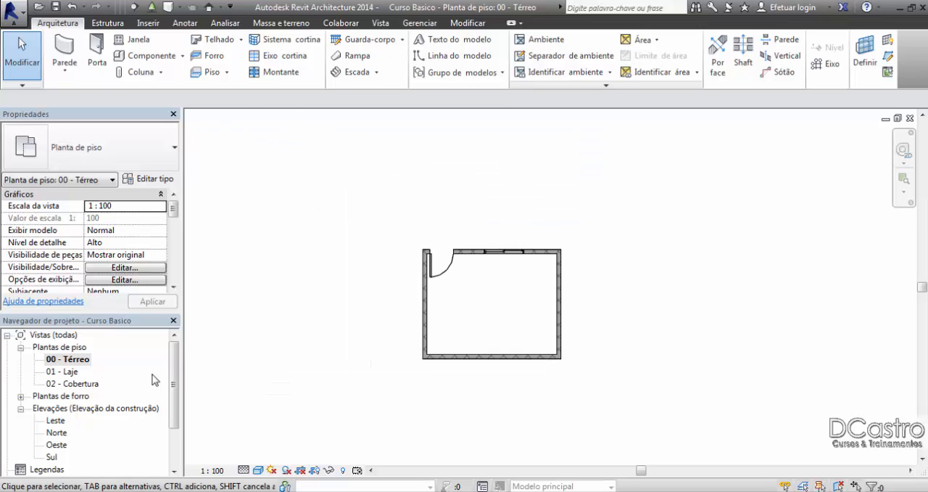
pyautogui.doubleClick(51, 457)
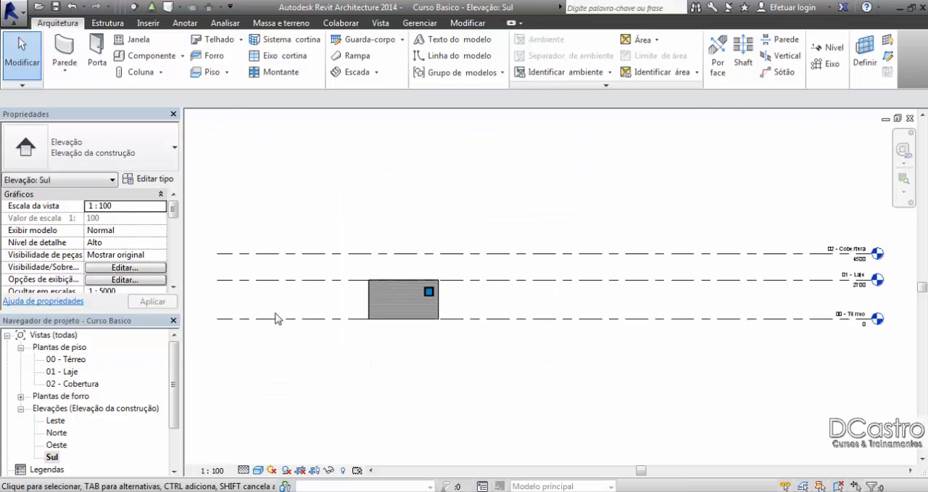
pyautogui.scroll(4, 424, 301)
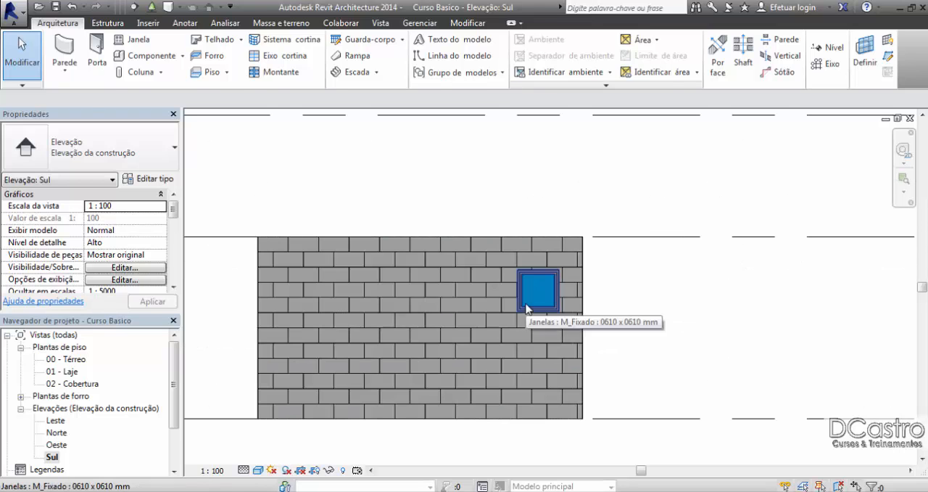
pyautogui.click(525, 299)
pyautogui.click(624, 305)
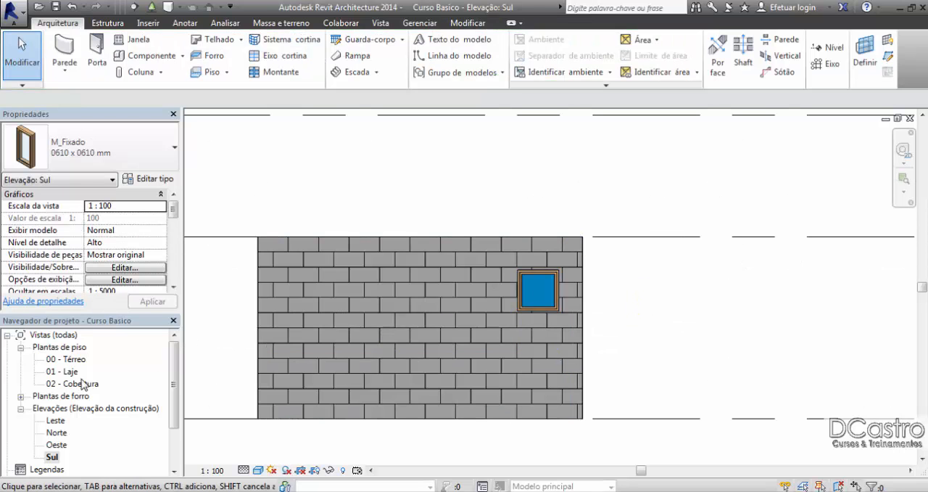
# Step: Reopen the 00 - Térreo plan, select the fixed window's location in the lower wall to check it, and deselect it
pyautogui.doubleClick(70, 359)
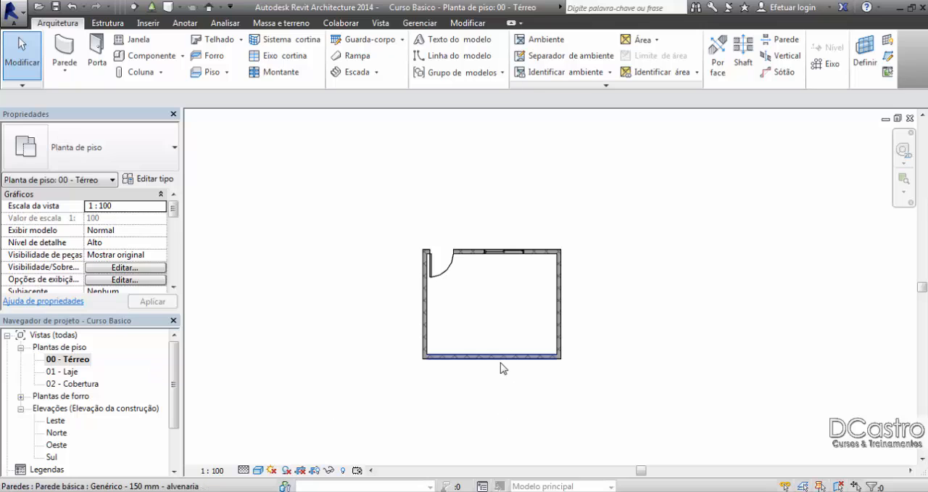
pyautogui.scroll(2, 565, 360)
pyautogui.scroll(2, 580, 363)
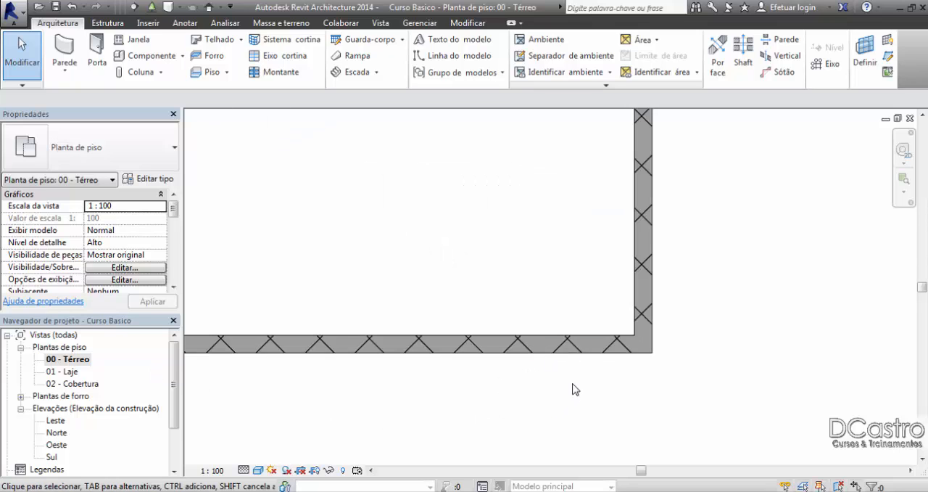
pyautogui.click(574, 353)
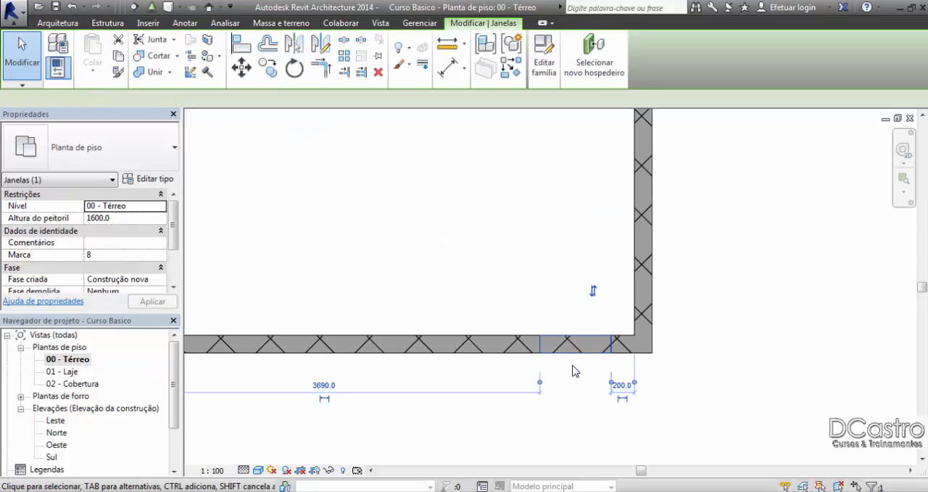
pyautogui.click(545, 300)
pyautogui.scroll(-2, 547, 332)
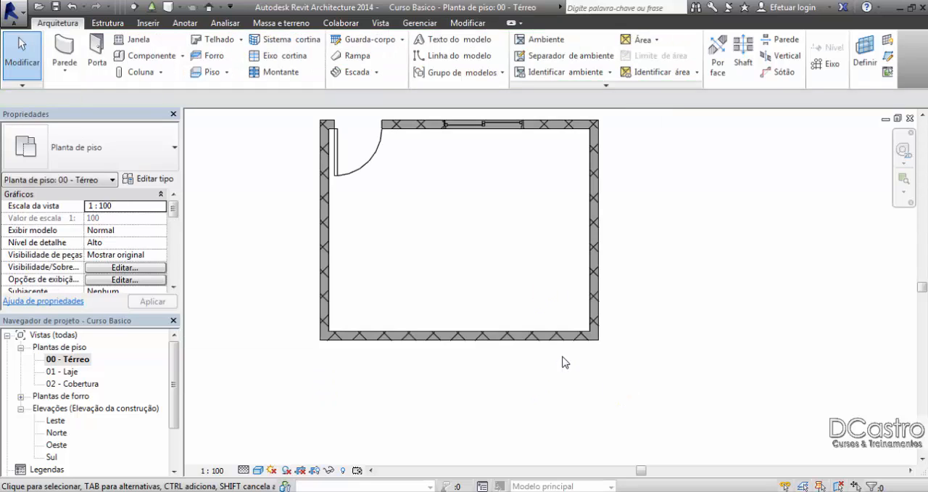
pyautogui.scroll(-1, 530, 285)
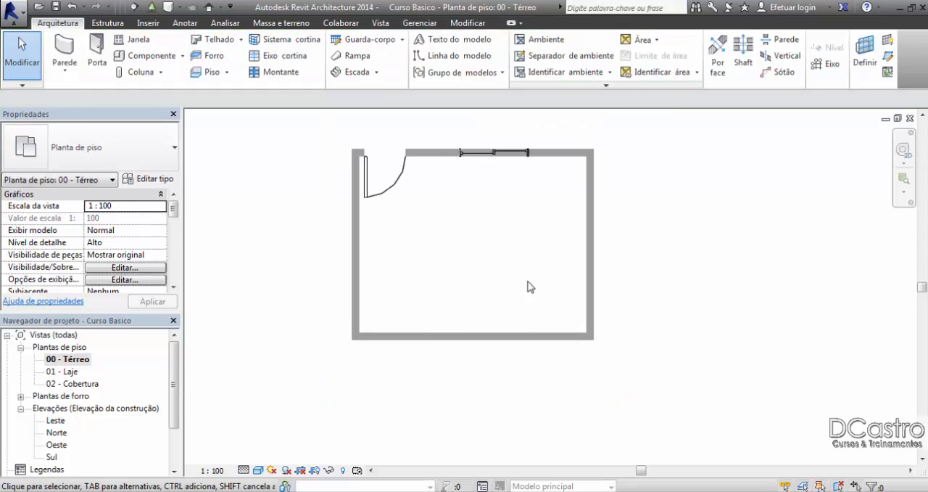
pyautogui.moveTo(530, 286); pyautogui.dragTo(505, 322, button='middle')
pyautogui.scroll(1, 456, 305)
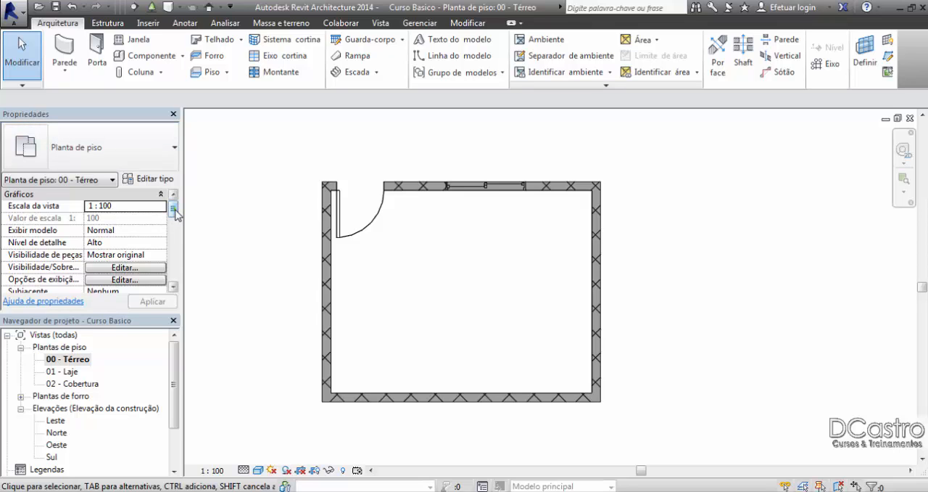
# Step: Examine the cut plane and other offsets in the Térreo plan's view range and close it without changes
pyautogui.moveTo(174, 210); pyautogui.dragTo(173, 263)
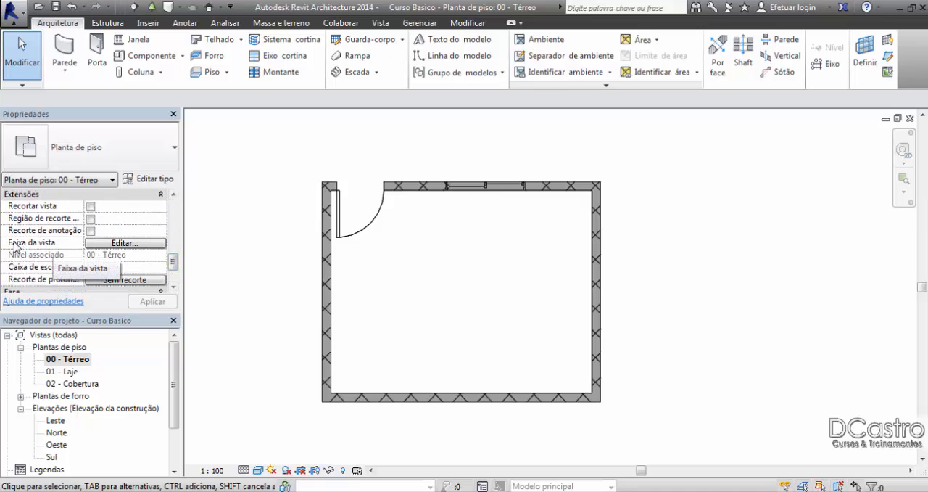
pyautogui.click(117, 244)
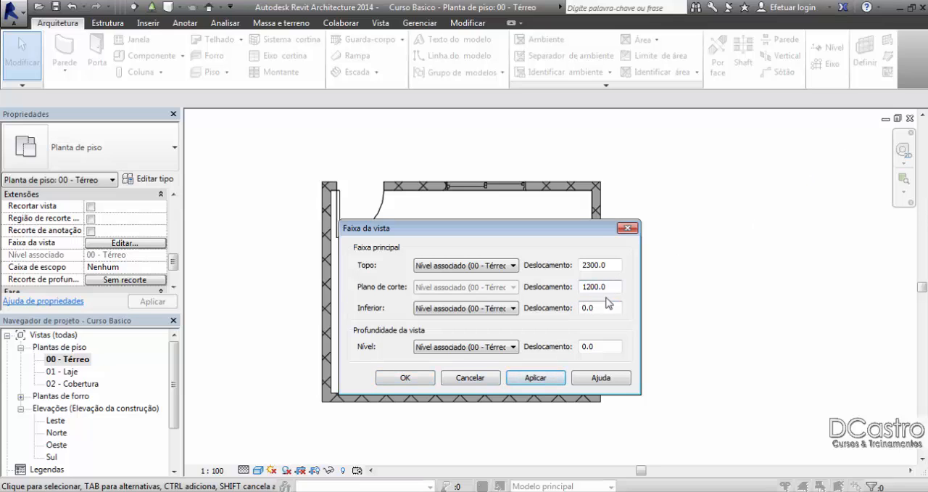
pyautogui.click(627, 229)
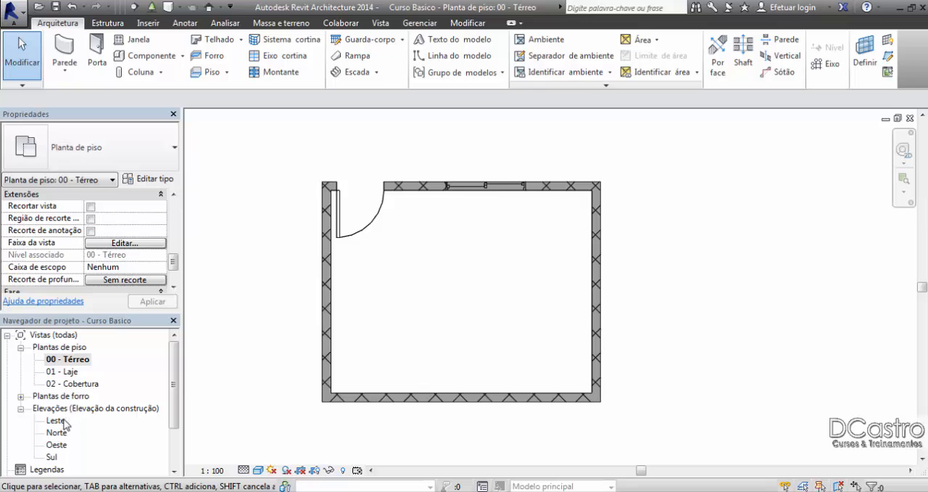
# Step: In the Sul elevation, draw a 1200 mm vertical detail line up from the 00 - Térreo level, beside the wall's right end
pyautogui.doubleClick(49, 457)
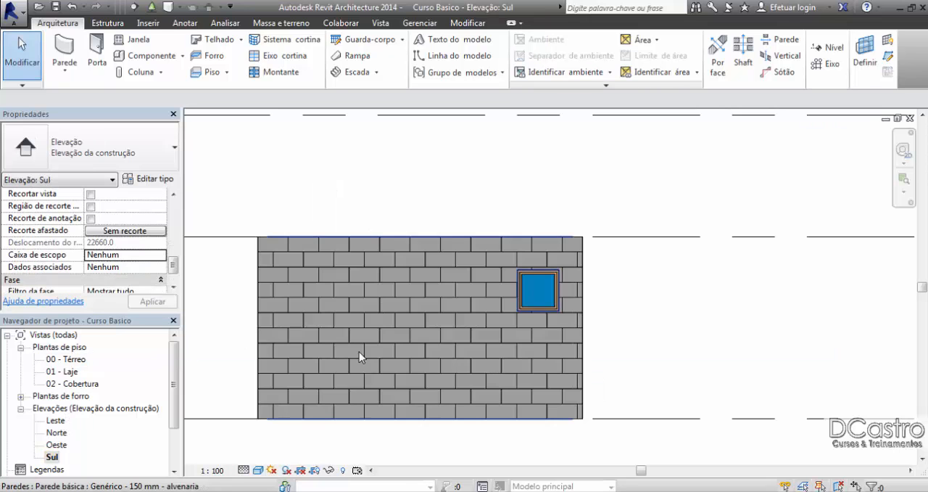
pyautogui.moveTo(422, 361); pyautogui.dragTo(418, 345, button='middle')
pyautogui.scroll(1, 414, 343)
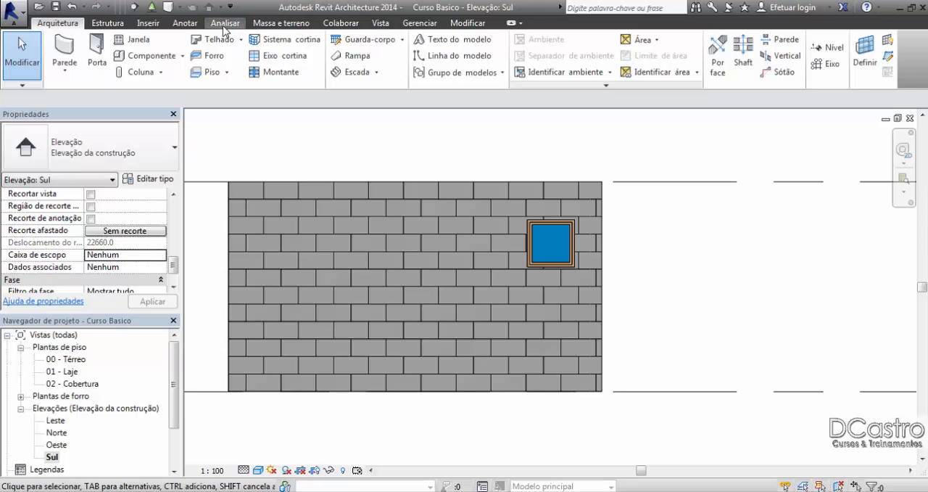
pyautogui.click(185, 23)
pyautogui.click(388, 37)
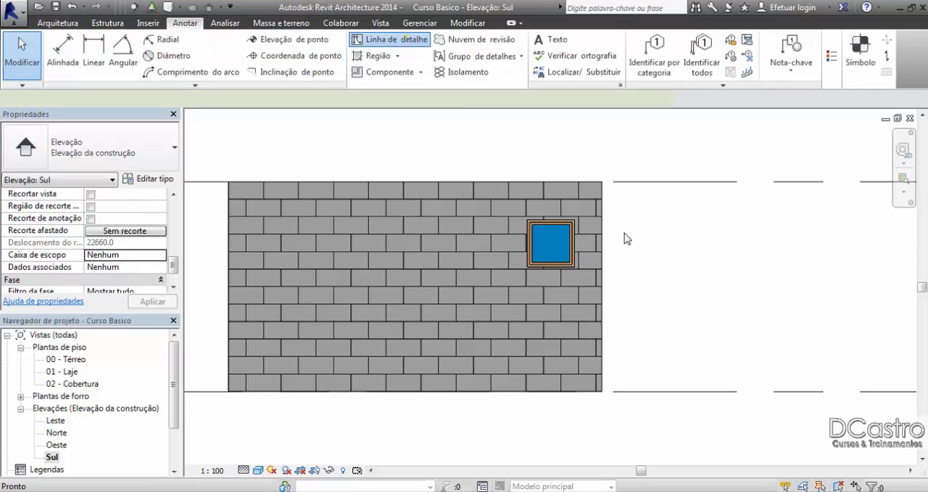
pyautogui.click(658, 392)
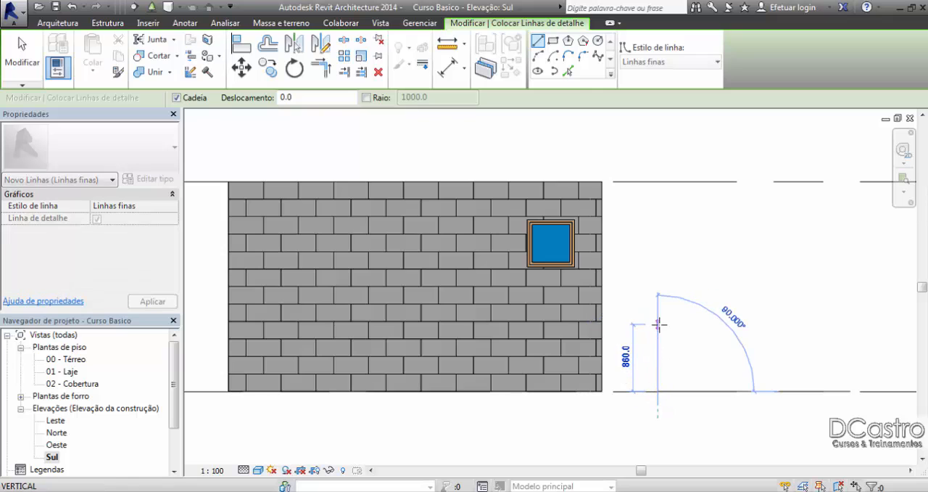
pyautogui.write('1200')
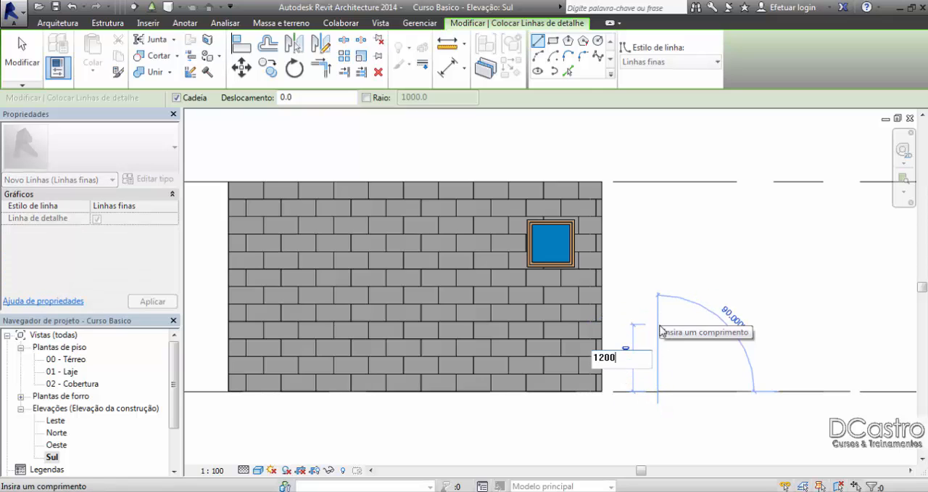
pyautogui.press('Return')
# Step: Draw a horizontal detail line from the vertical line's upper end across the whole wall, and delete the vertical line
pyautogui.moveTo(558, 305); pyautogui.dragTo(631, 291, button='middle')
pyautogui.click(220, 285)
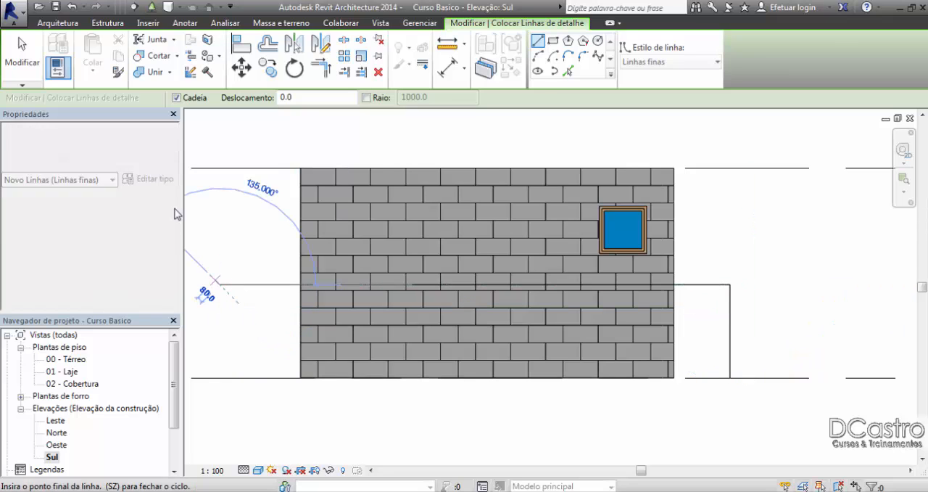
pyautogui.click(20, 51)
pyautogui.click(730, 303)
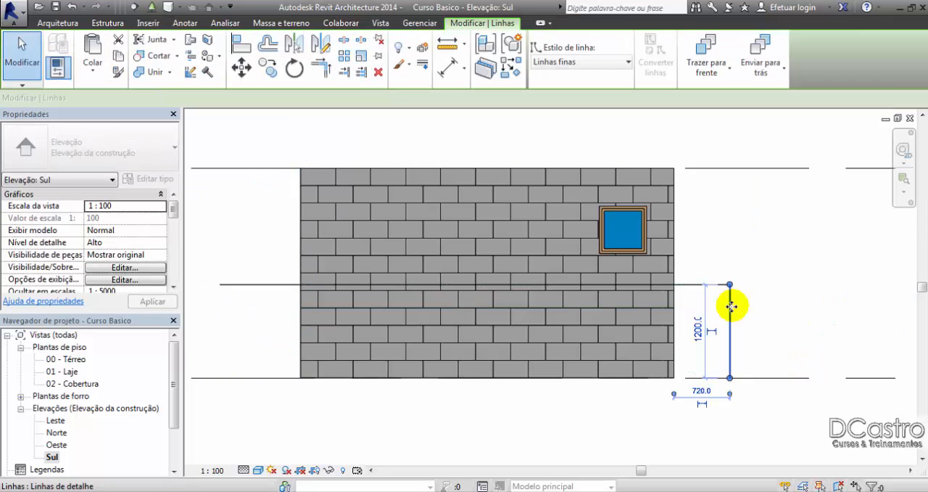
pyautogui.press('Delete')
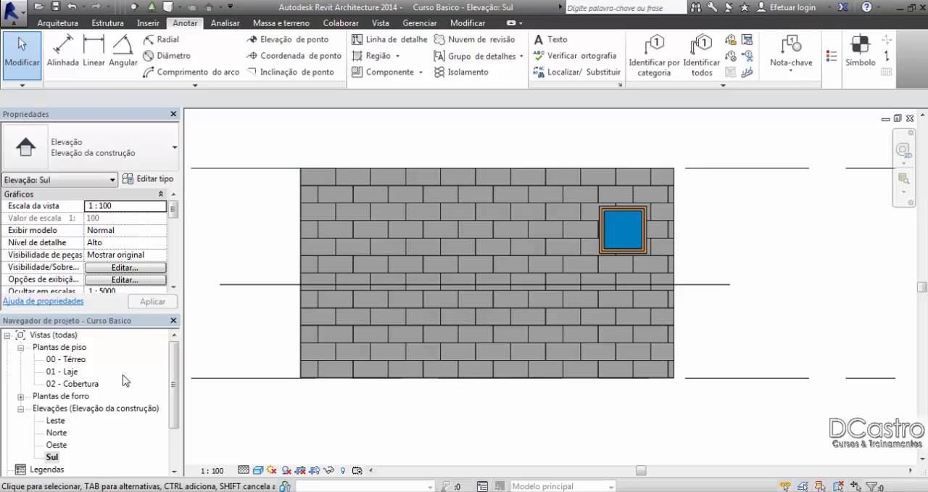
# Step: Return to the 00 - Térreo plan and check the fixed window by selecting and deselecting it in the lower wall
pyautogui.doubleClick(81, 359)
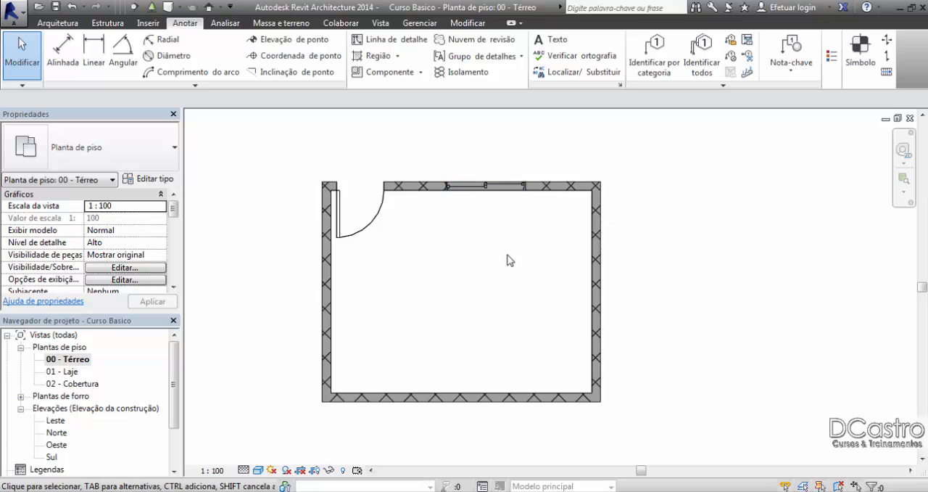
pyautogui.click(572, 403)
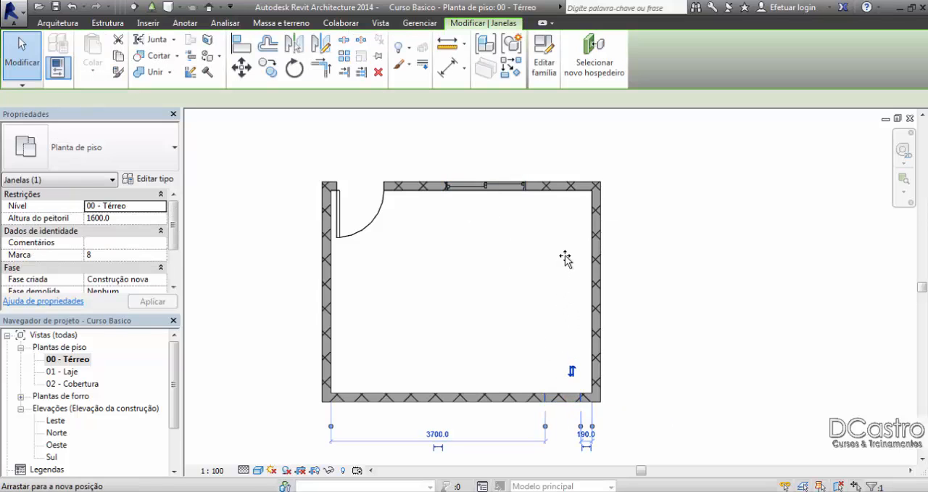
pyautogui.click(484, 299)
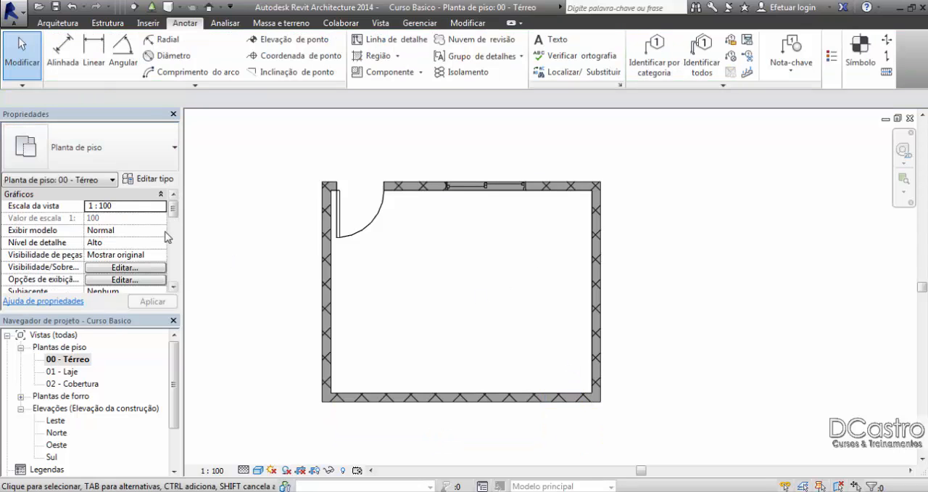
pyautogui.moveTo(176, 364); pyautogui.dragTo(176, 332)
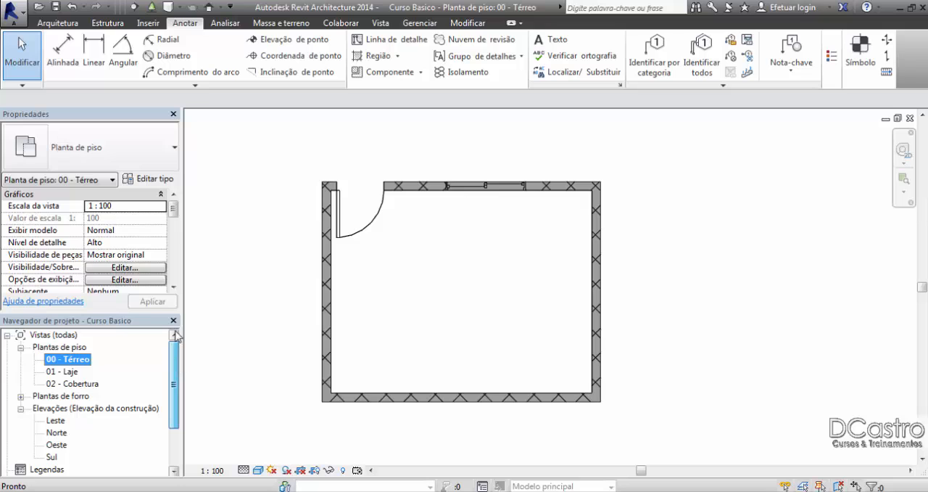
# Step: Place an M_Fixado 0610 x 0610 mm window in the upper wall, between the sliding window and the right corner
pyautogui.click(60, 24)
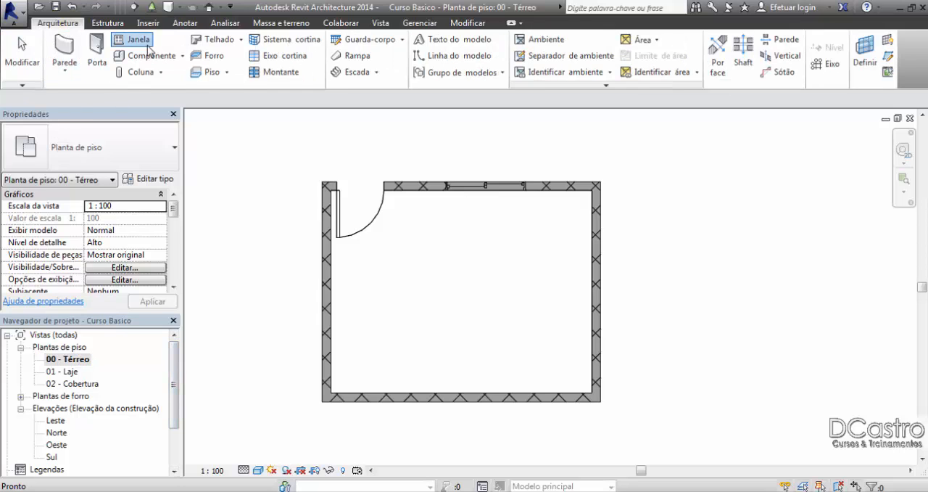
pyautogui.click(138, 39)
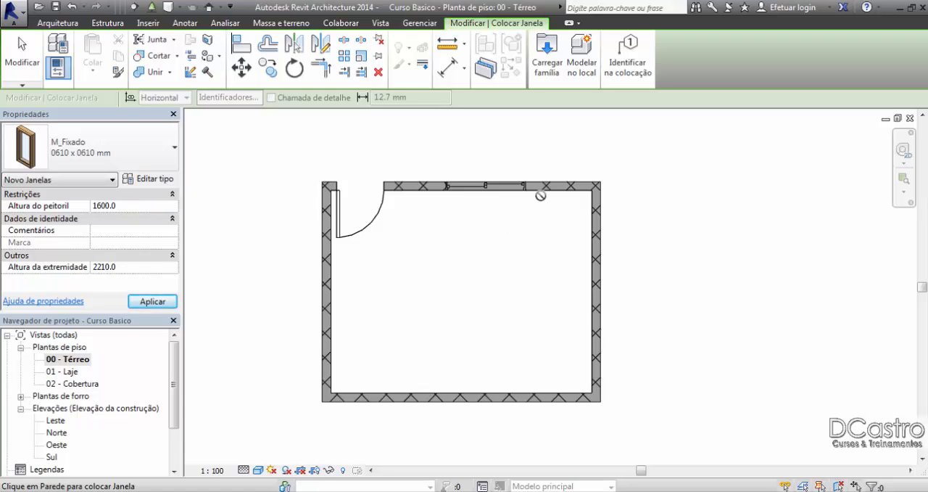
pyautogui.click(562, 187)
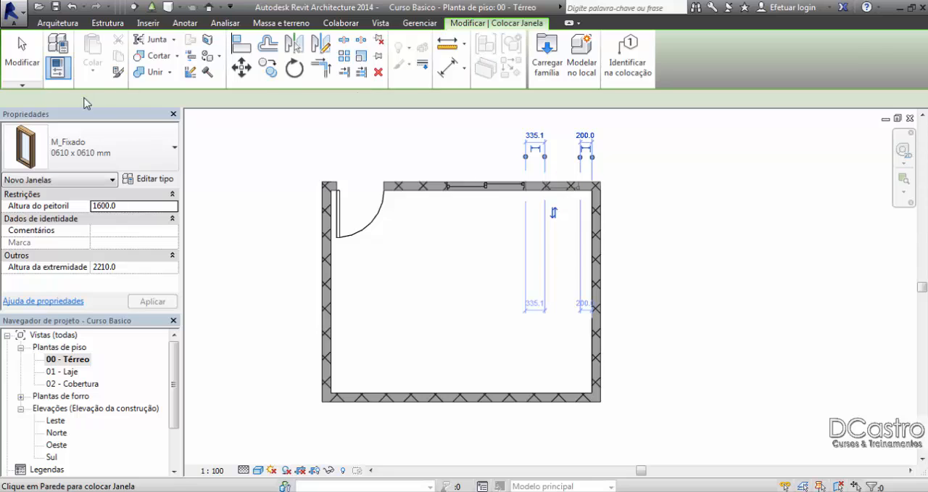
pyautogui.click(21, 55)
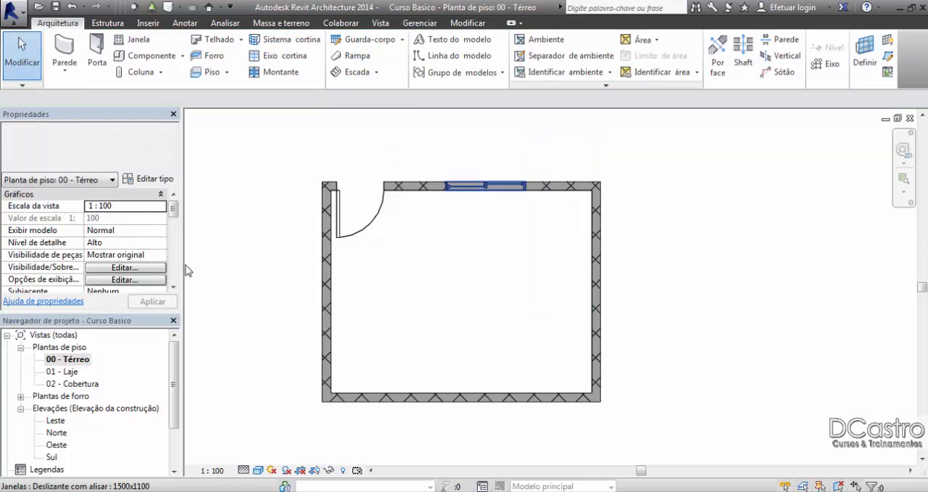
# Step: Open the Norte elevation and delete the horizontal detail line at the sliding window's head
pyautogui.doubleClick(56, 432)
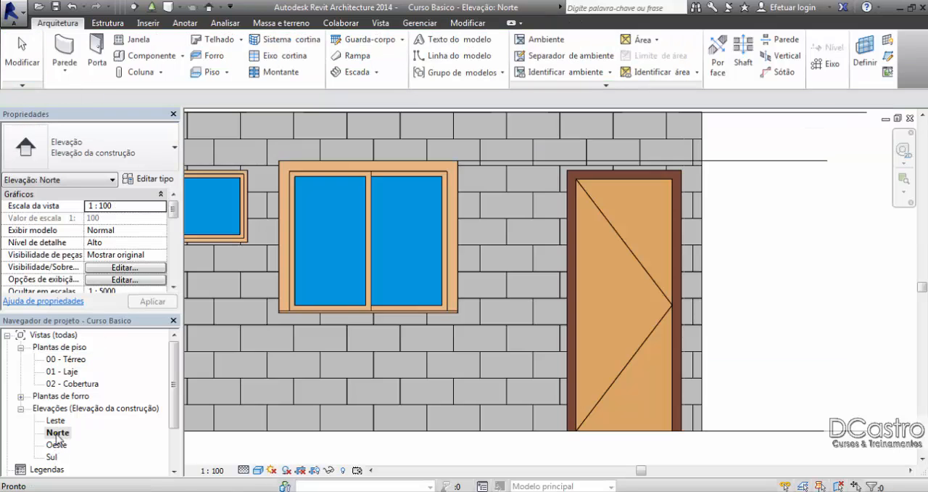
pyautogui.scroll(-2, 456, 248)
pyautogui.scroll(1, 456, 248)
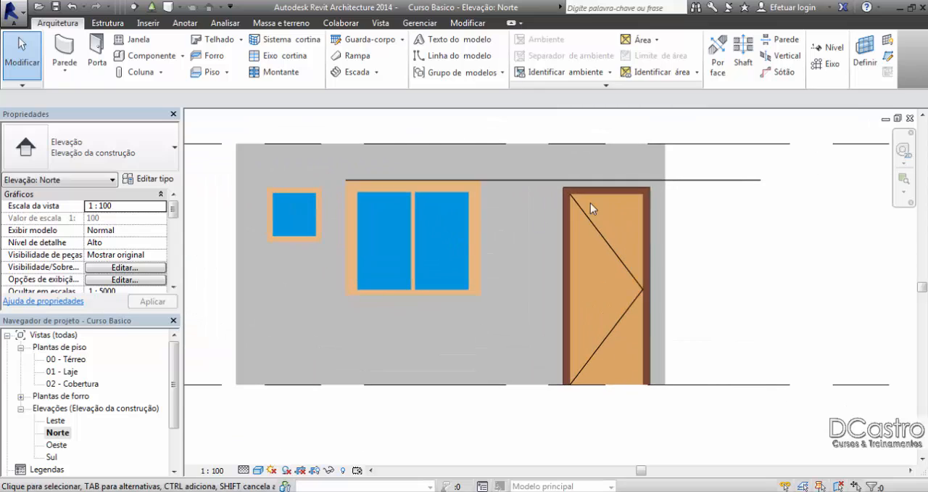
pyautogui.click(685, 180)
pyautogui.press('Delete')
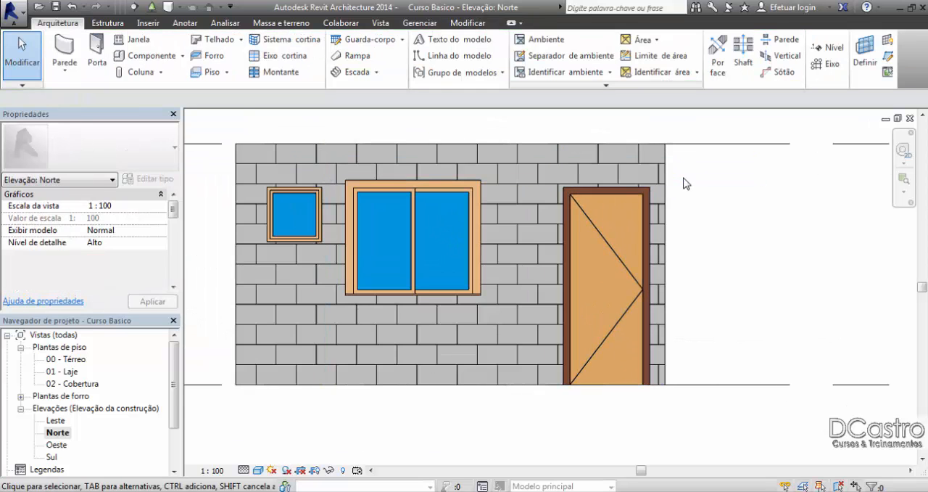
# Step: Draw a 1200 mm vertical detail line up from the 00 - Térreo level, just beyond the door end of the wall
pyautogui.click(185, 22)
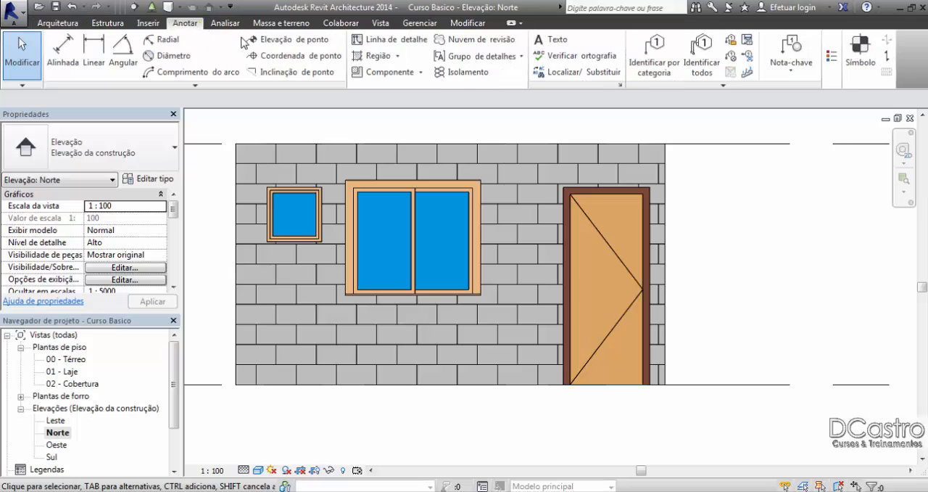
pyautogui.click(390, 39)
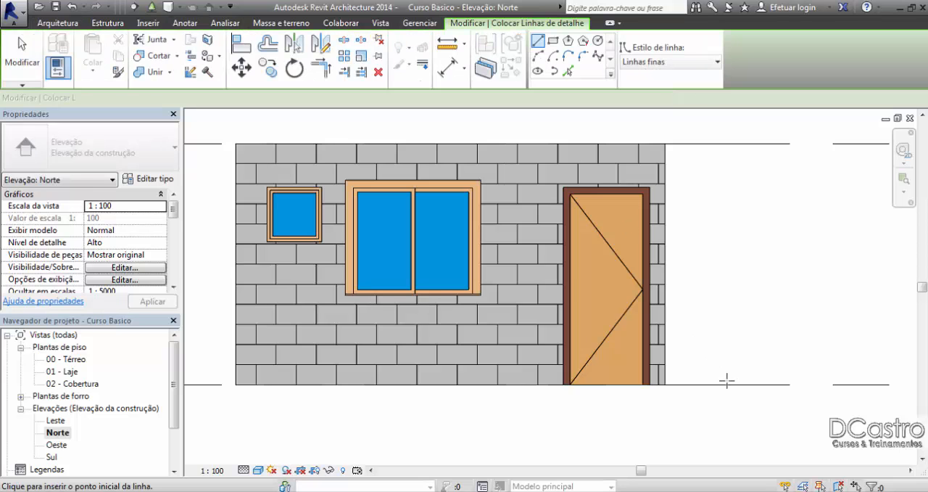
pyautogui.click(728, 384)
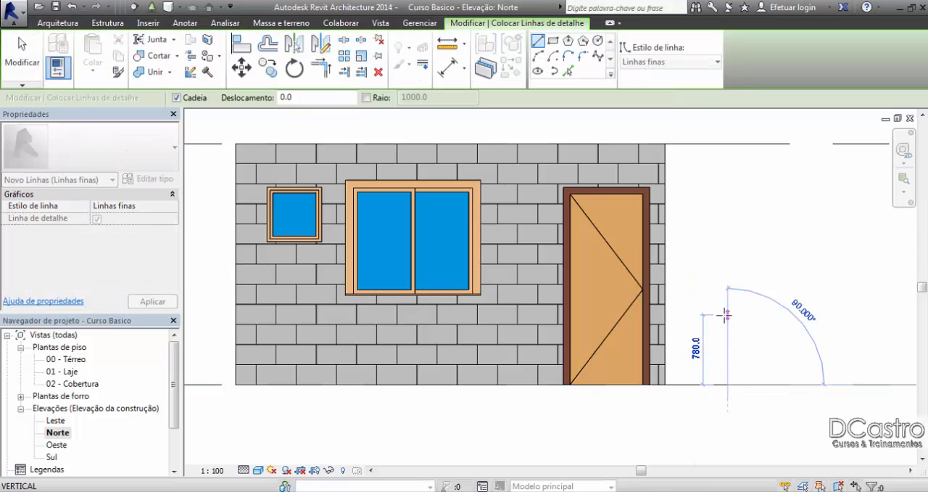
pyautogui.write('1200')
pyautogui.press('Return')
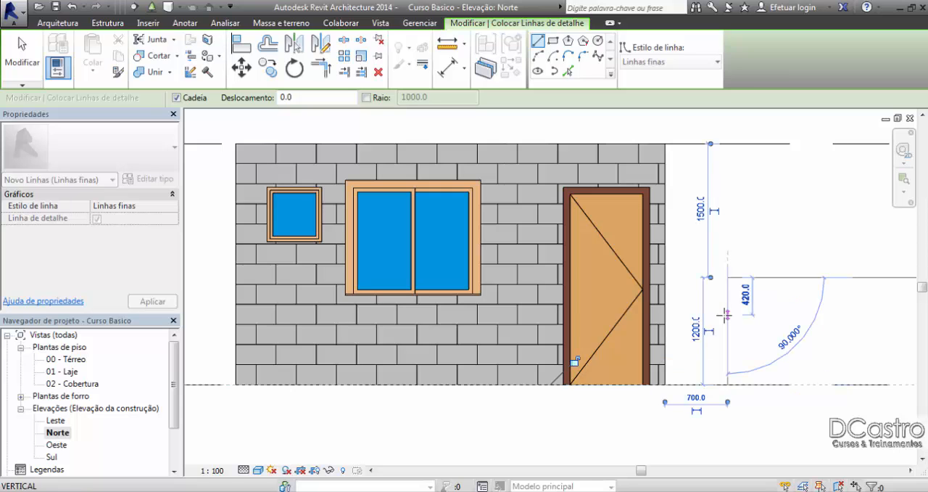
# Step: Draw a horizontal detail line about 6180 mm long from the vertical line's upper end across the wall, and delete the vertical line
pyautogui.moveTo(581, 319); pyautogui.dragTo(665, 306, button='middle')
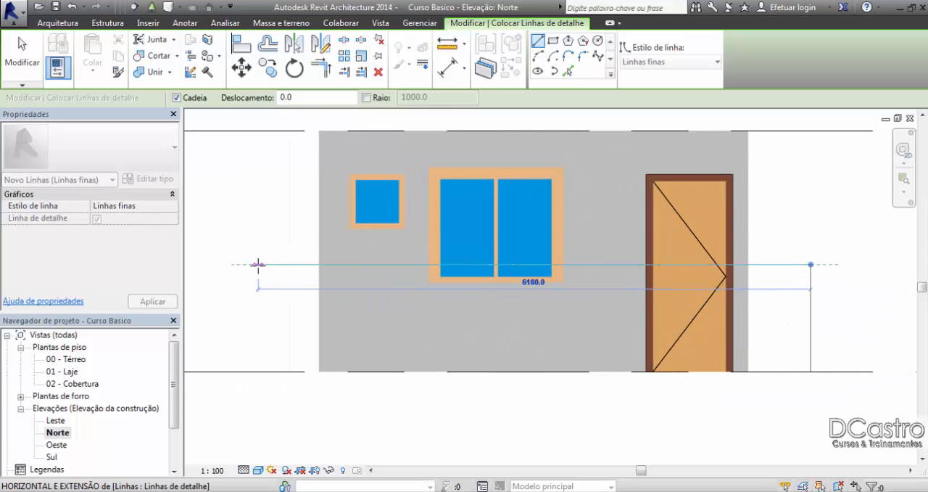
pyautogui.click(257, 264)
pyautogui.click(21, 58)
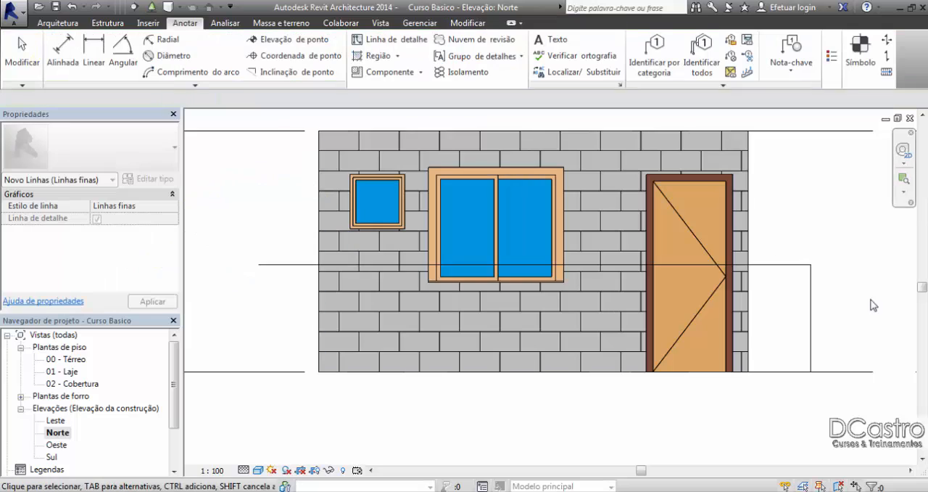
pyautogui.click(812, 306)
pyautogui.press('Delete')
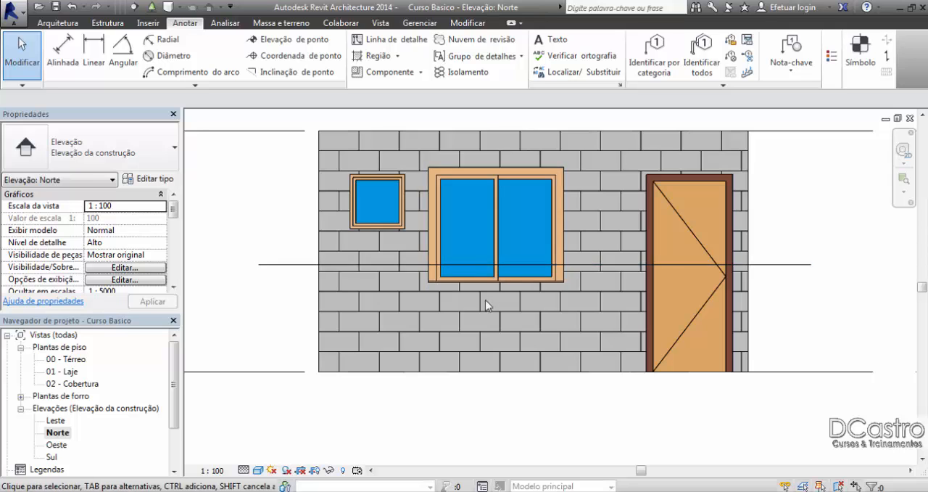
# Step: Set the sliding window's sill height to 1300 mm, check it in the 00 - Térreo plan, and close that plan
pyautogui.click(560, 234)
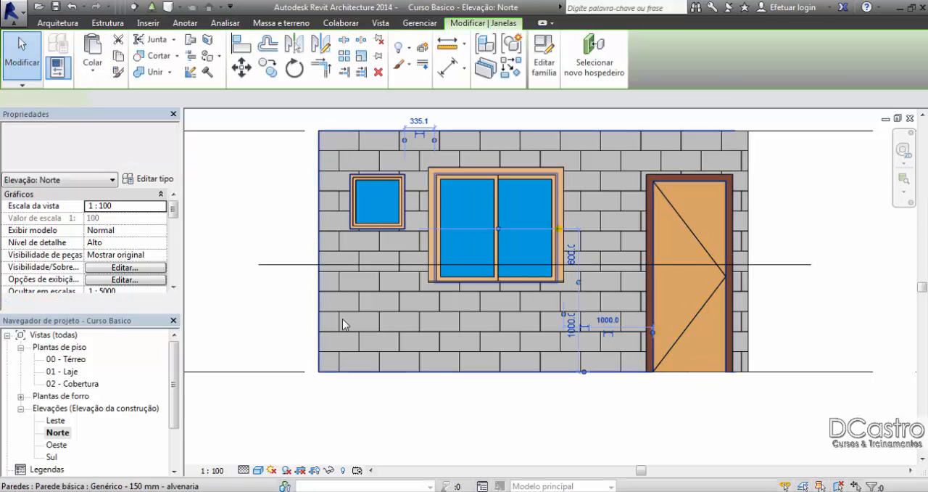
pyautogui.click(132, 218)
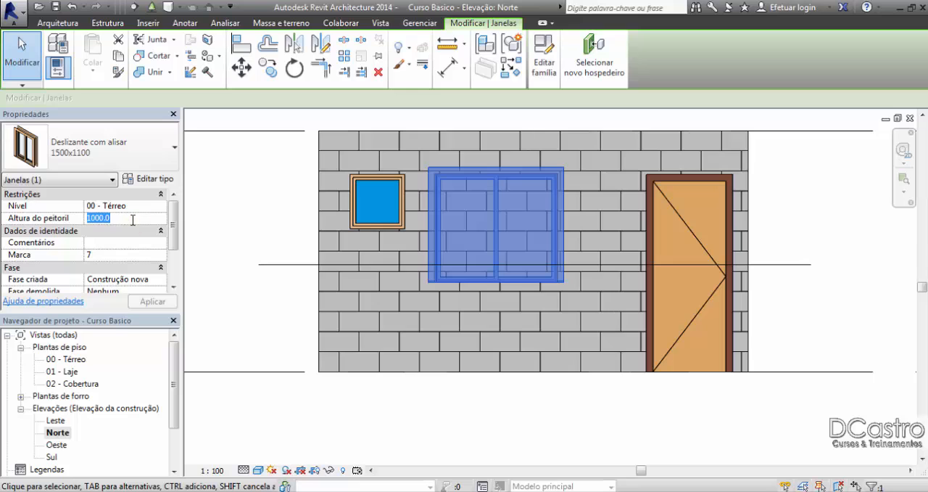
pyautogui.write('1')
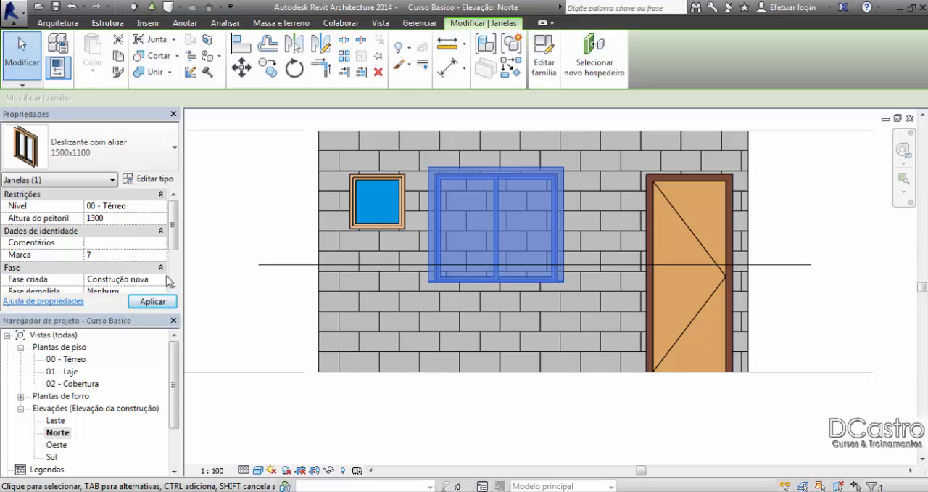
pyautogui.click(153, 302)
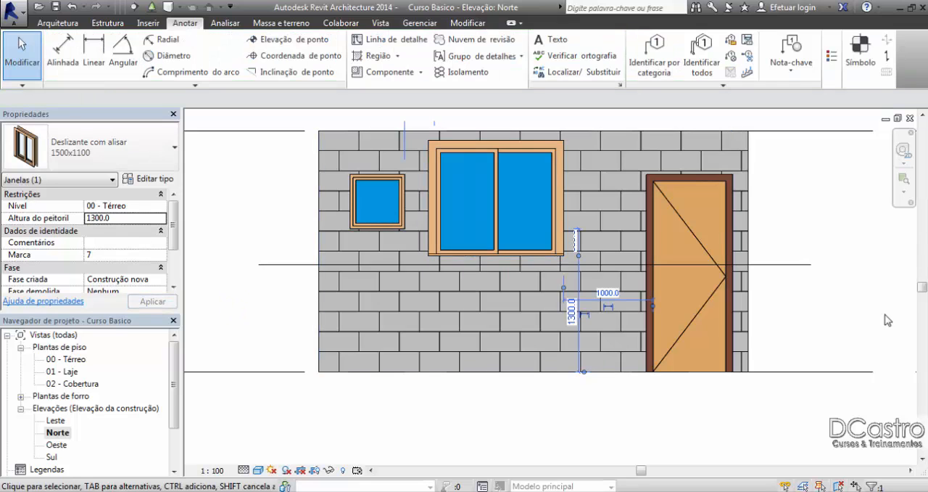
pyautogui.doubleClick(69, 359)
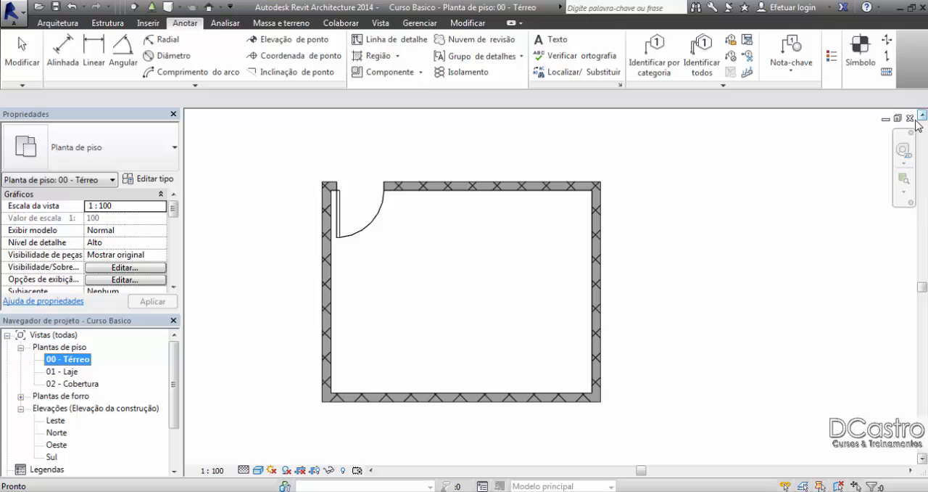
pyautogui.click(909, 118)
# Step: Set the sliding window's sill height back to 1000 mm in the Norte elevation
pyautogui.click(535, 159)
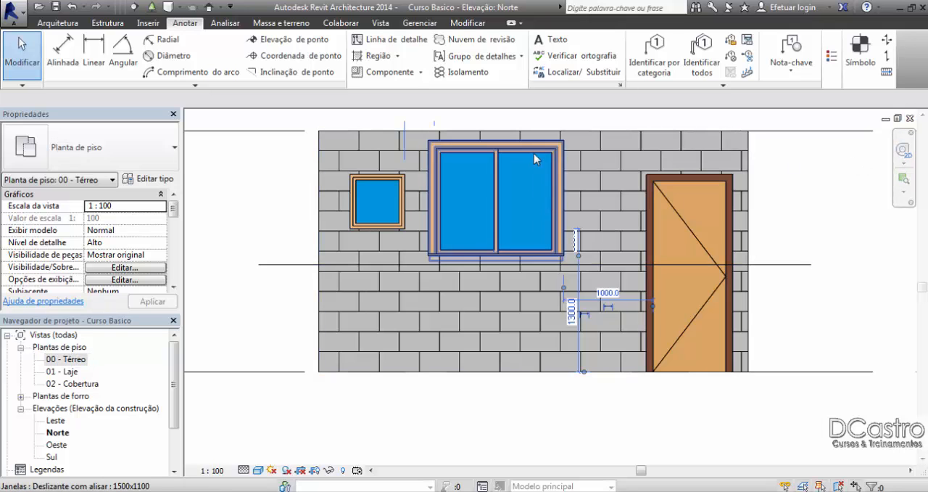
pyautogui.press('Escape')
pyautogui.click(803, 265)
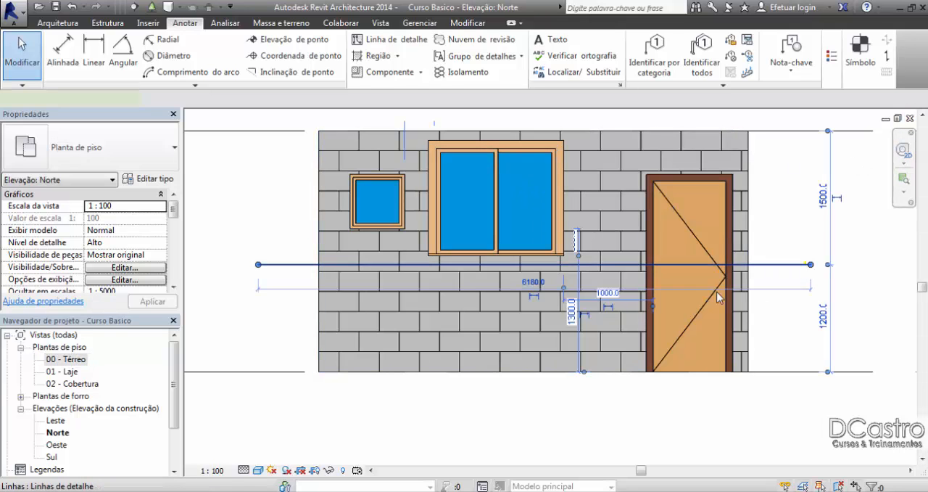
pyautogui.click(572, 317)
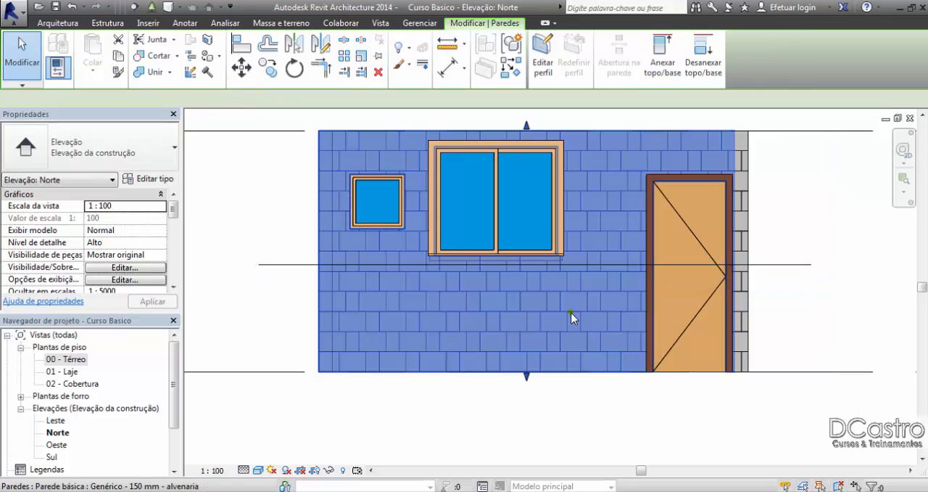
pyautogui.click(242, 286)
pyautogui.click(457, 172)
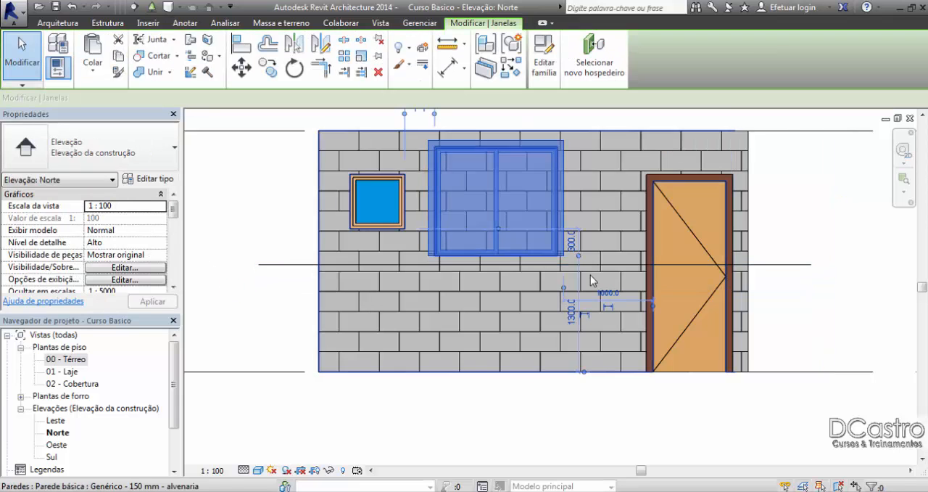
pyautogui.click(573, 313)
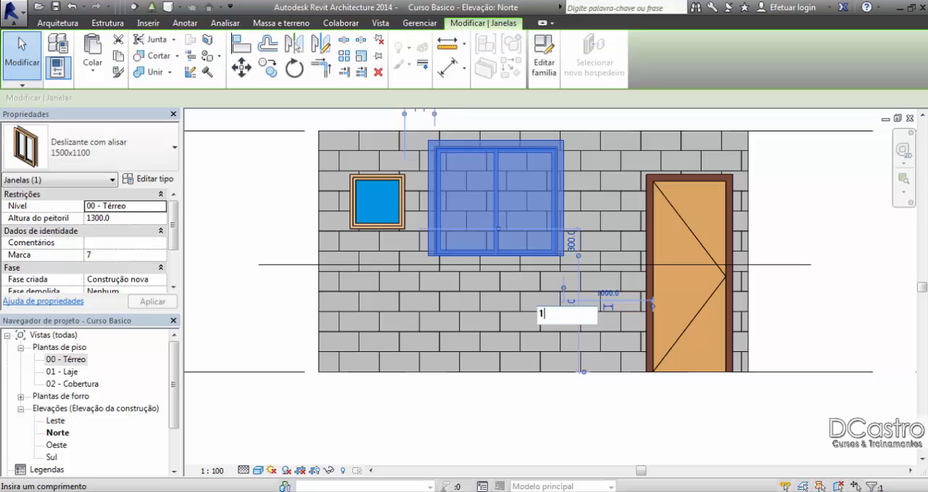
pyautogui.write('1000')
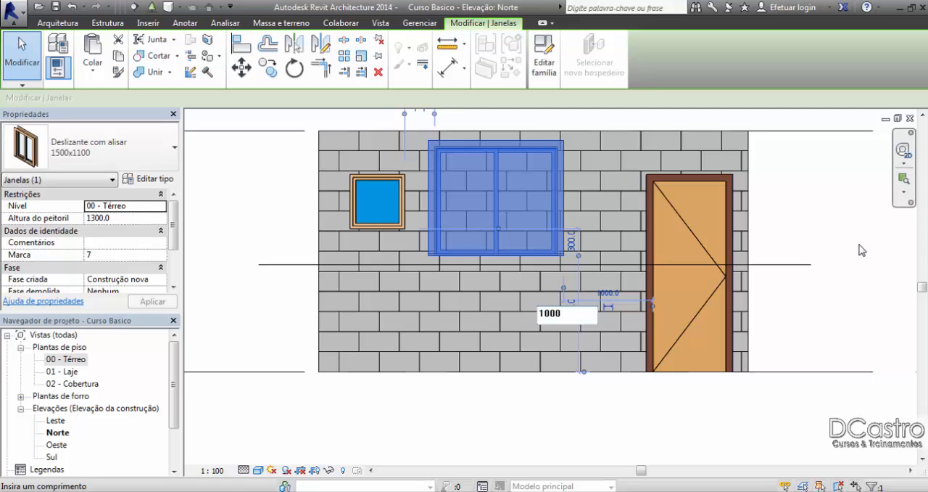
pyautogui.press('Return')
pyautogui.click(849, 242)
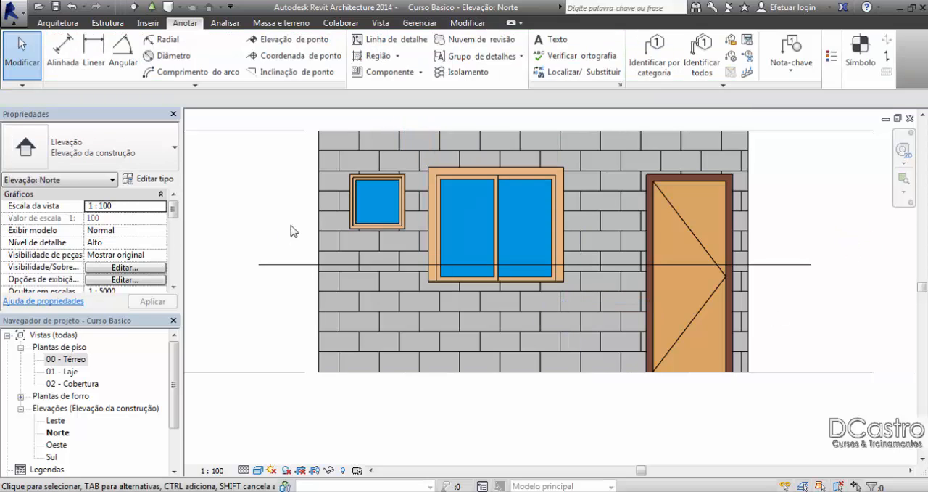
# Step: Check the small fixed window, close the Norte and Sul elevations, and open the 00 - Térreo plan
pyautogui.click(349, 198)
pyautogui.click(309, 297)
pyautogui.moveTo(172, 210); pyautogui.dragTo(177, 261)
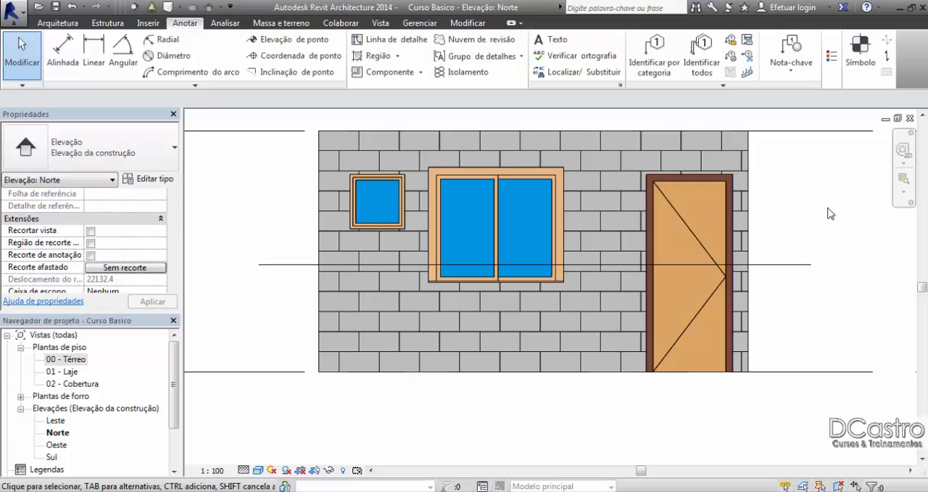
pyautogui.click(911, 118)
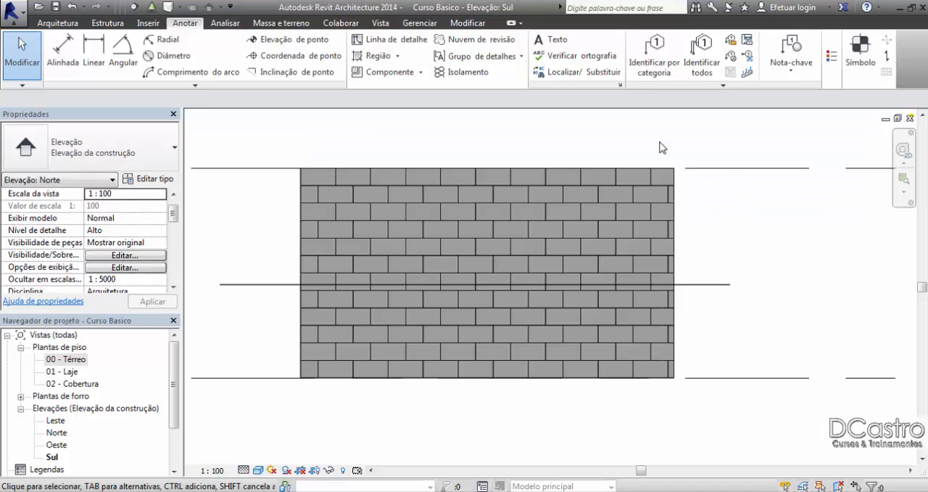
pyautogui.click(910, 118)
pyautogui.doubleClick(66, 359)
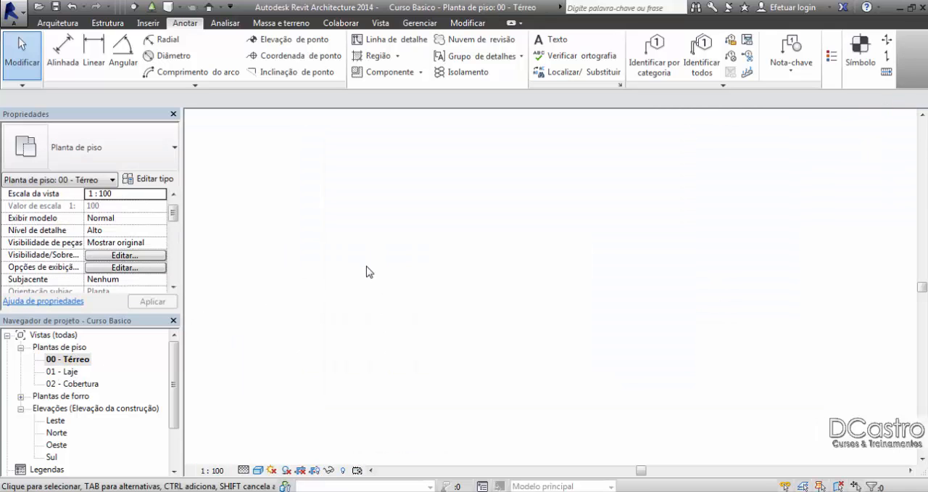
# Step: Set the cut plane offset to 1700 mm in the 00 - Térreo plan's view range and apply it
pyautogui.scroll(4, 480, 290)
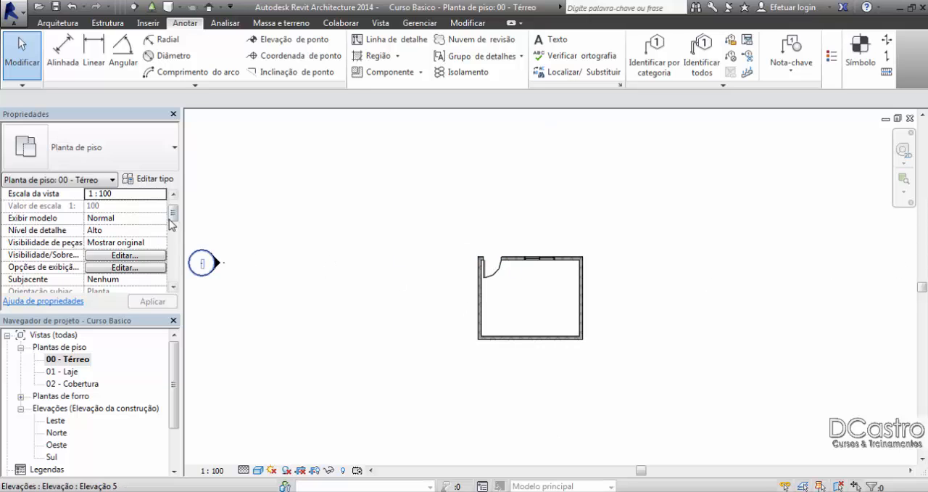
pyautogui.moveTo(172, 213); pyautogui.dragTo(175, 270)
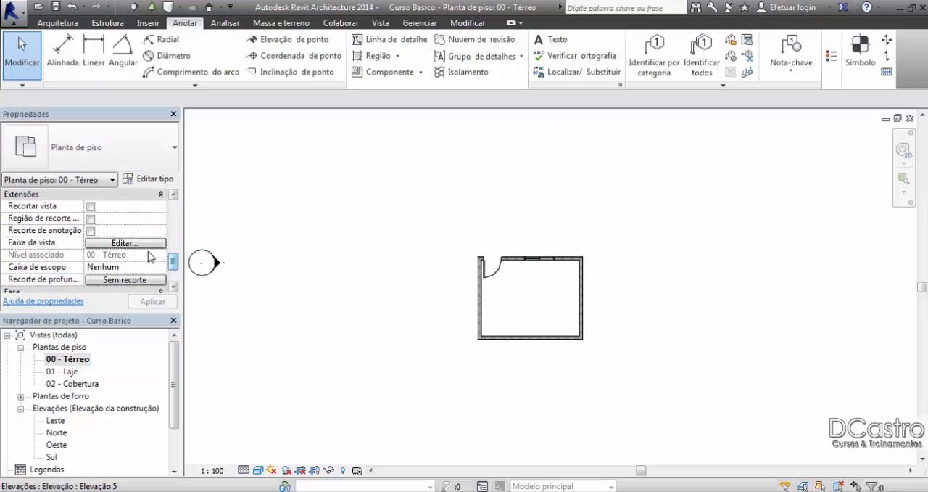
pyautogui.click(127, 243)
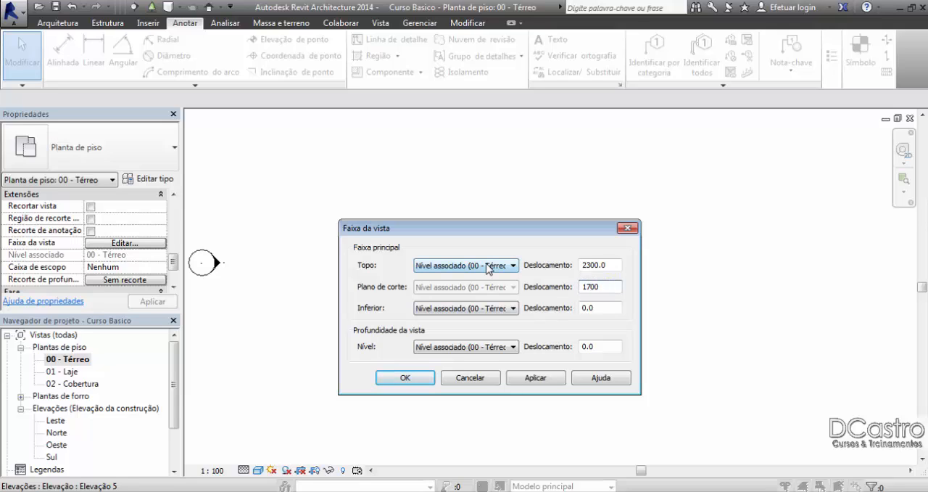
pyautogui.click(546, 376)
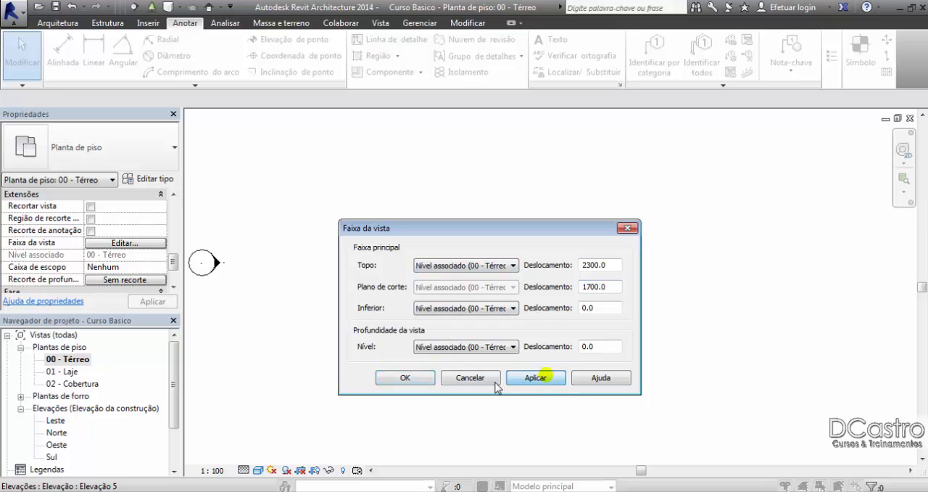
pyautogui.click(404, 379)
# Step: Check the fixed window in the plan's upper wall by selecting and deselecting it
pyautogui.scroll(5, 584, 306)
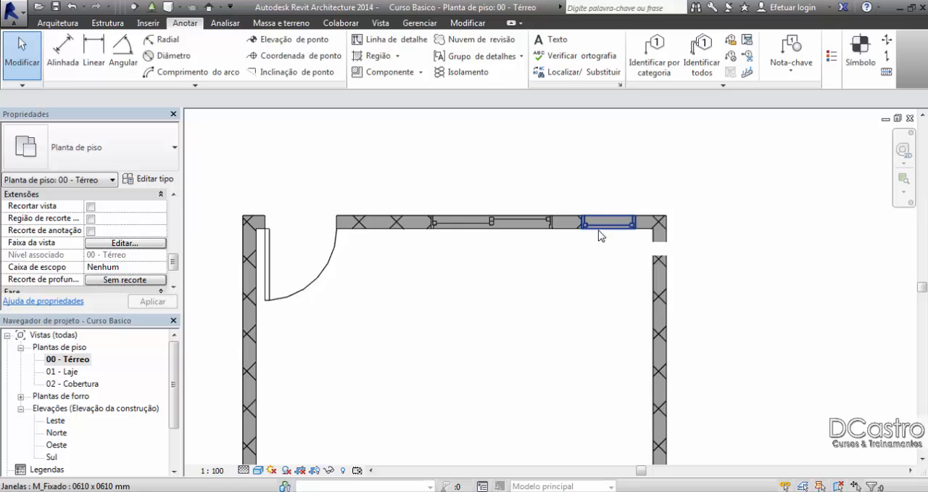
pyautogui.click(599, 232)
pyautogui.click(594, 261)
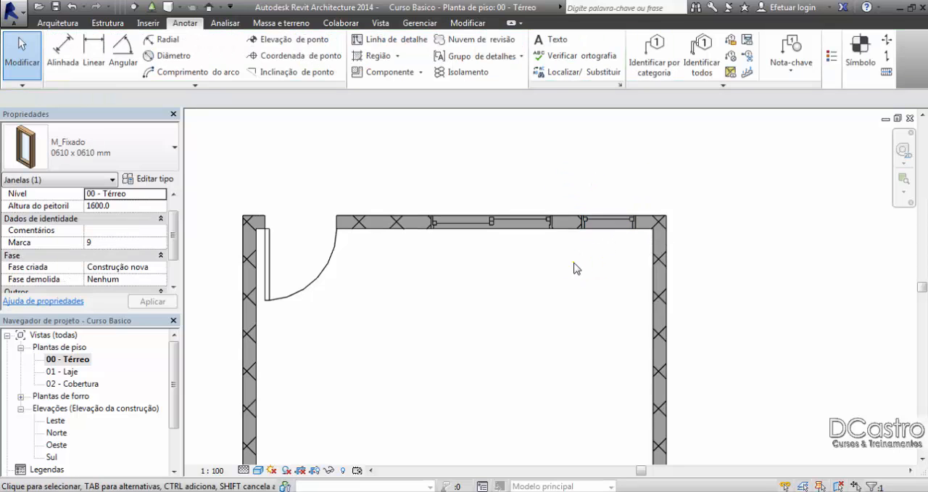
# Step: Move the horizontal detail line in the Norte elevation to 1700 mm above the 00 - Térreo level
pyautogui.scroll(3, 549, 249)
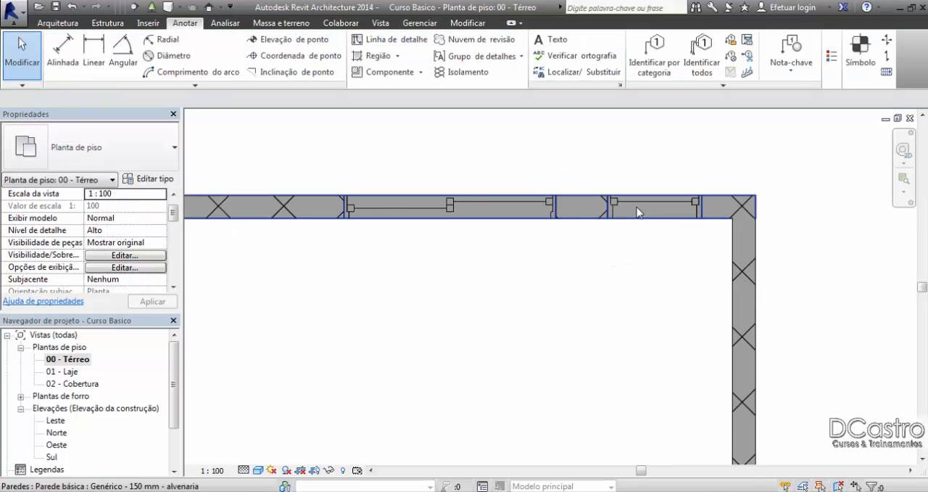
pyautogui.scroll(-3, 637, 212)
pyautogui.scroll(-2, 344, 271)
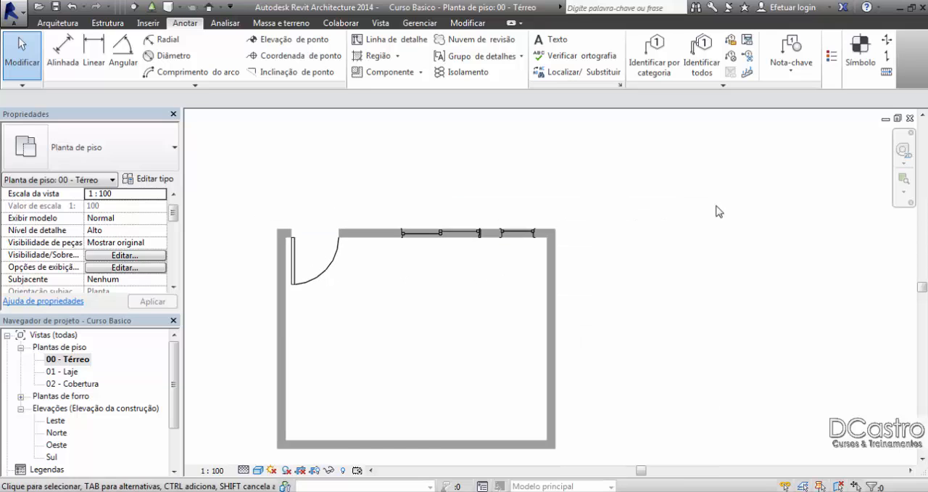
pyautogui.doubleClick(58, 432)
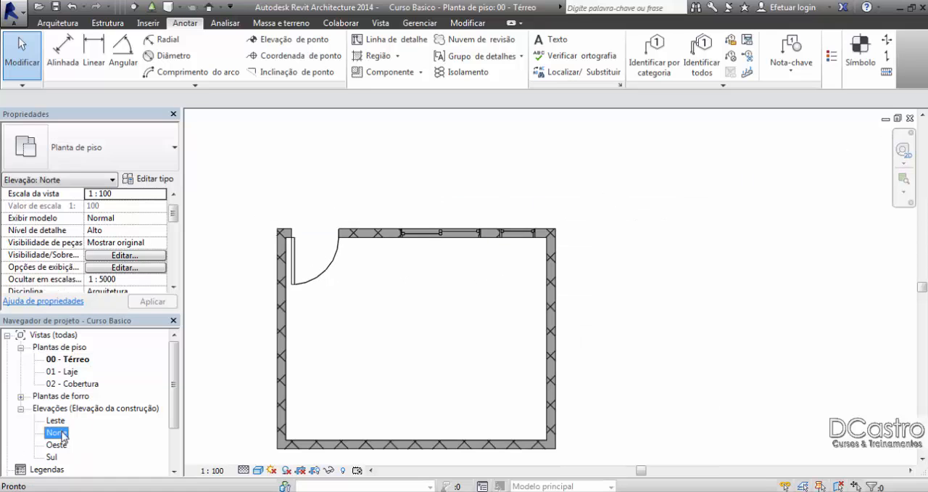
pyautogui.scroll(5, 712, 297)
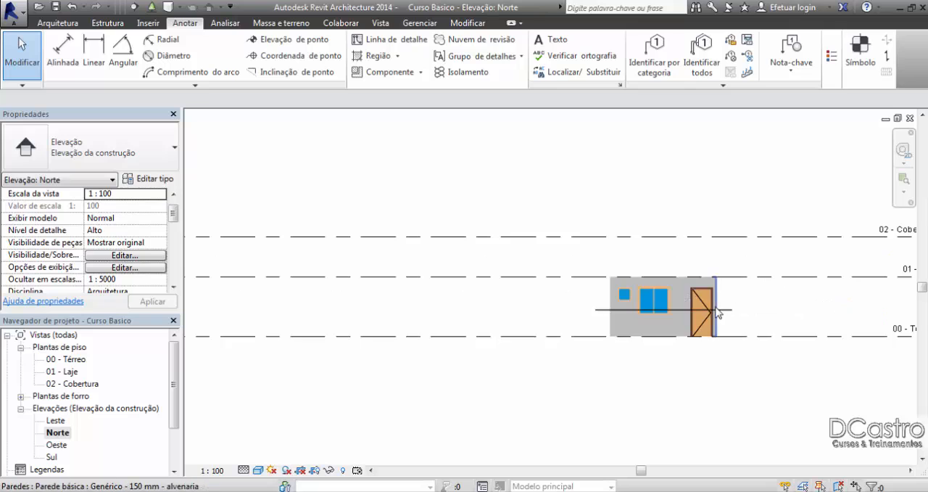
pyautogui.click(732, 312)
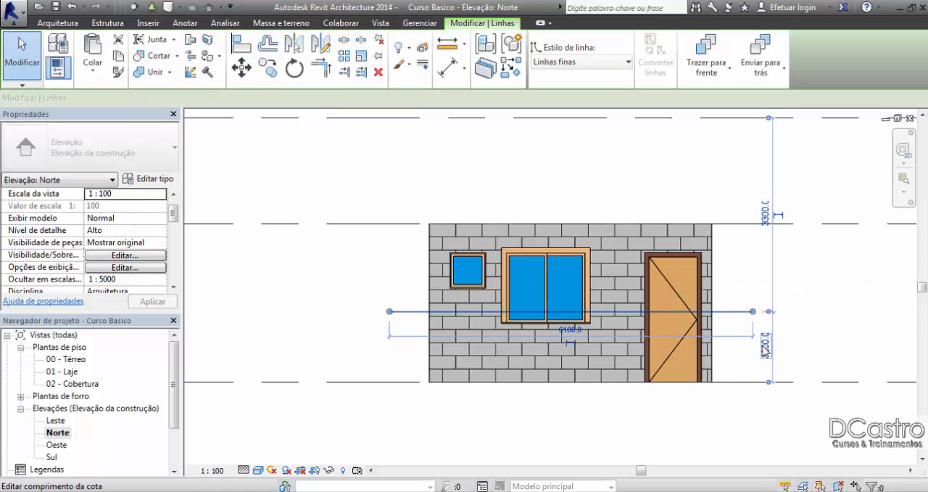
pyautogui.click(765, 348)
pyautogui.write('170')
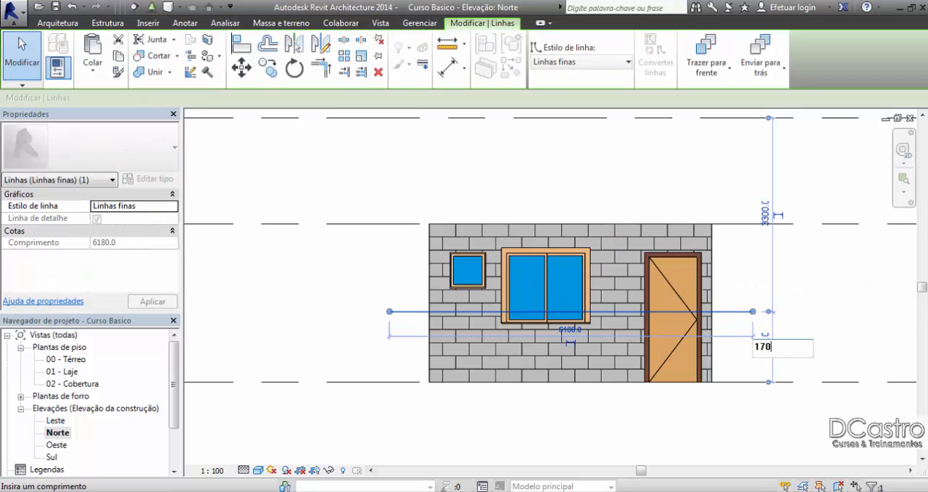
pyautogui.write('0')
pyautogui.press('Return')
pyautogui.click(860, 288)
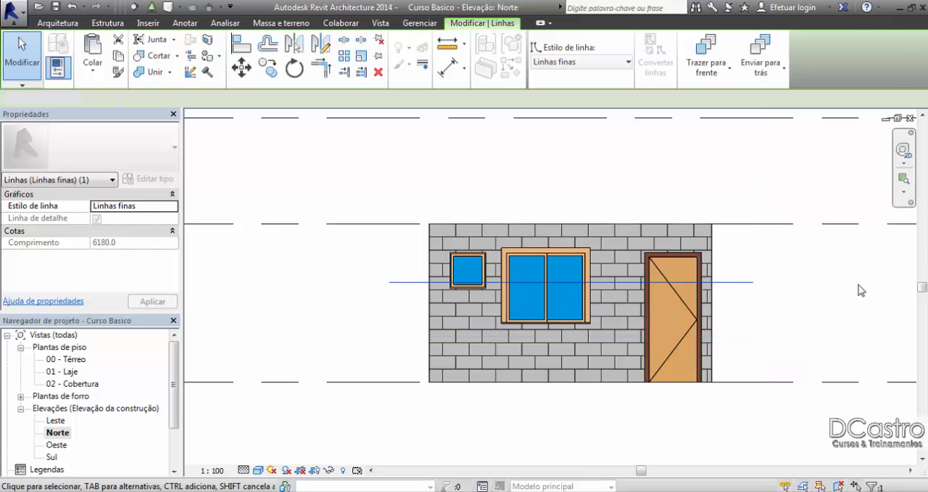
# Step: Examine where the detail line crosses the windows in the Norte elevation, and compare with the windows in the 00 - Térreo plan
pyautogui.scroll(3, 643, 297)
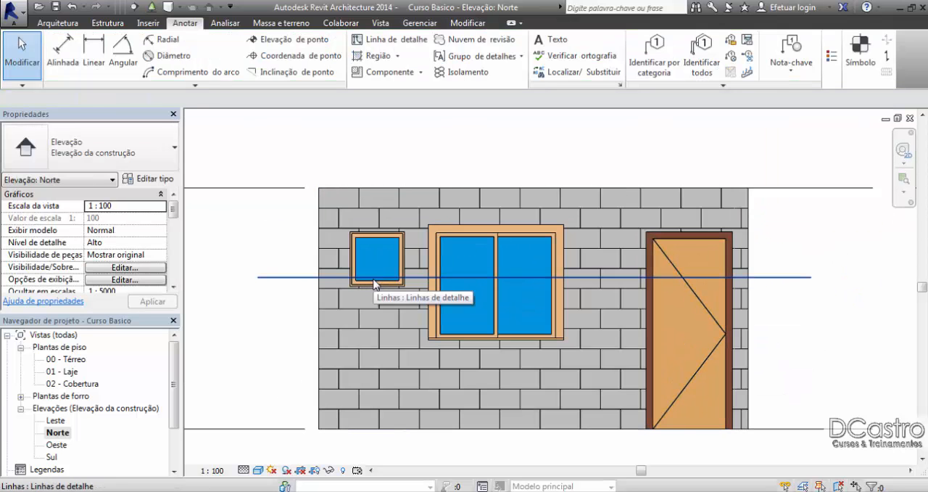
pyautogui.scroll(2, 374, 283)
pyautogui.scroll(1, 373, 282)
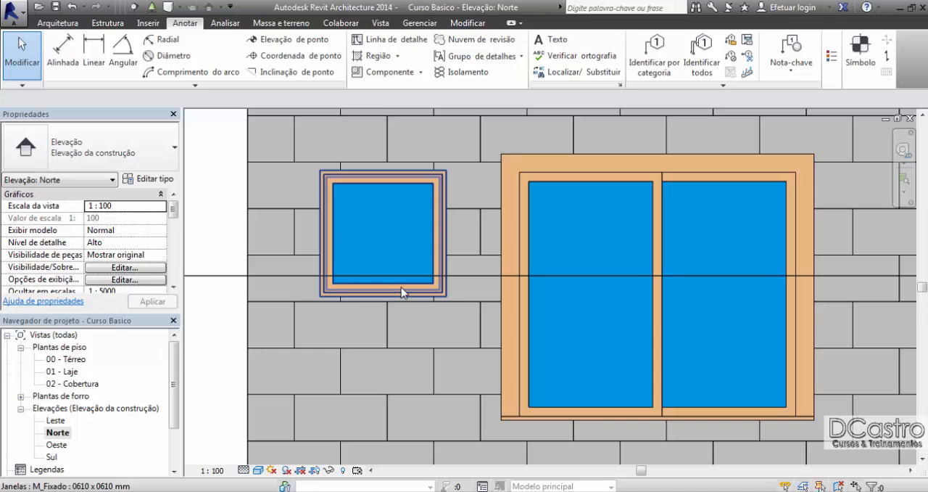
pyautogui.scroll(-3, 402, 292)
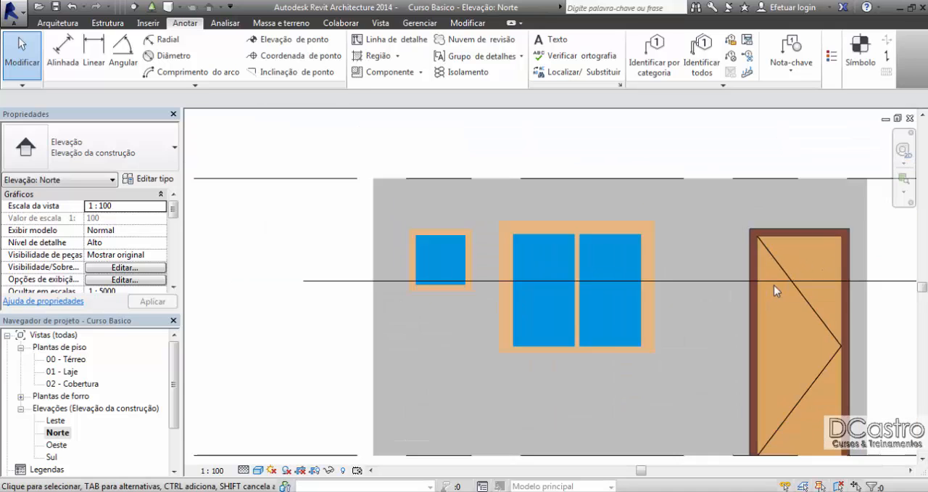
pyautogui.scroll(-2, 774, 285)
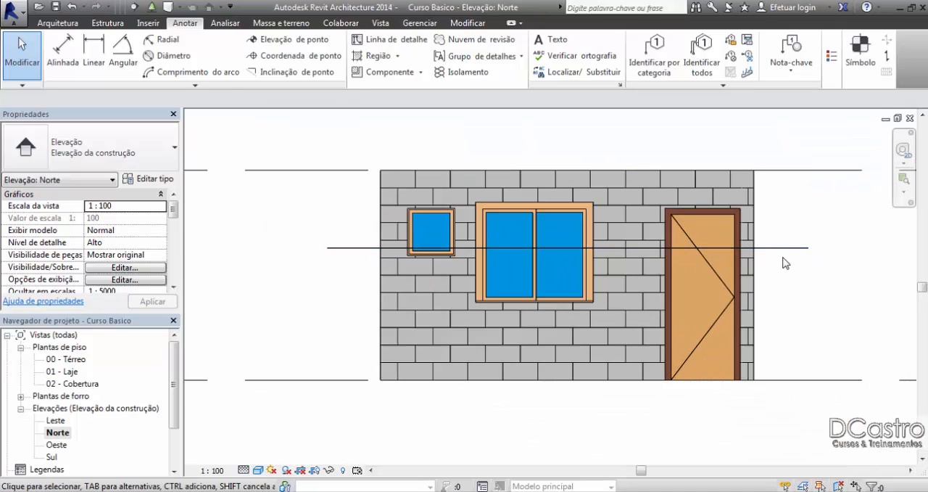
pyautogui.doubleClick(70, 360)
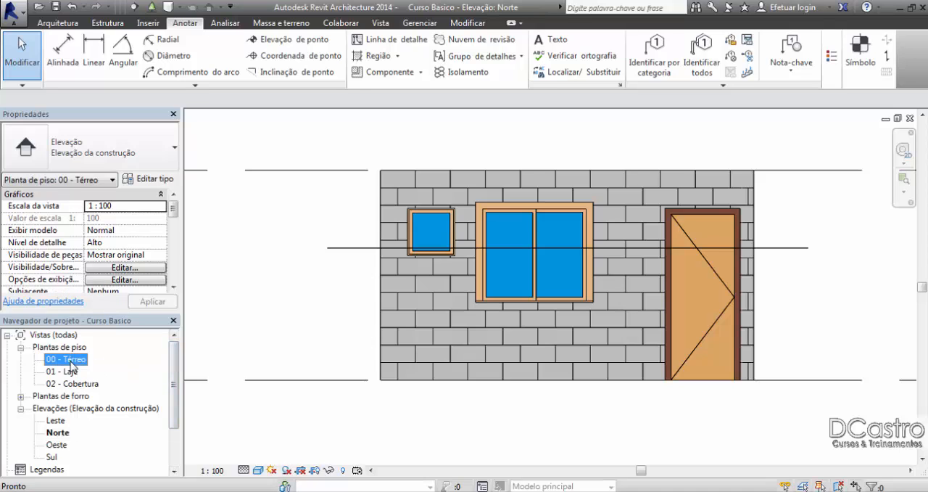
pyautogui.scroll(3, 472, 251)
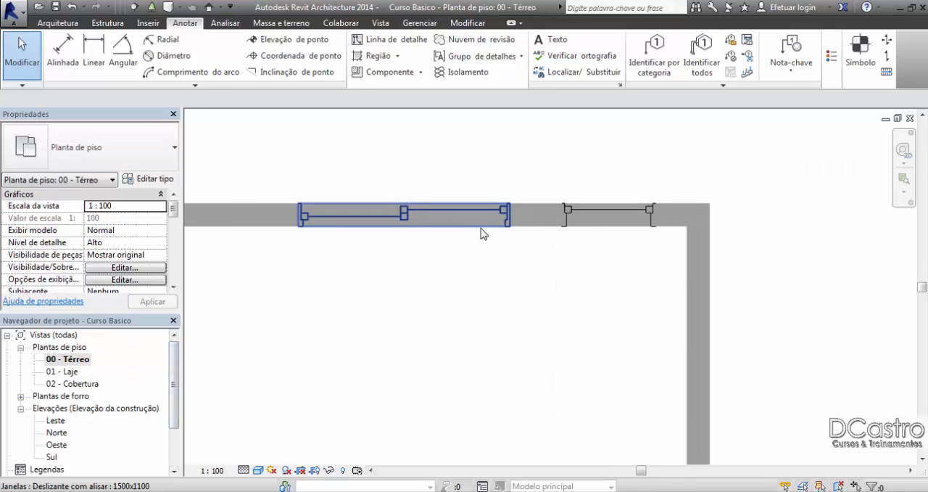
pyautogui.scroll(-4, 729, 180)
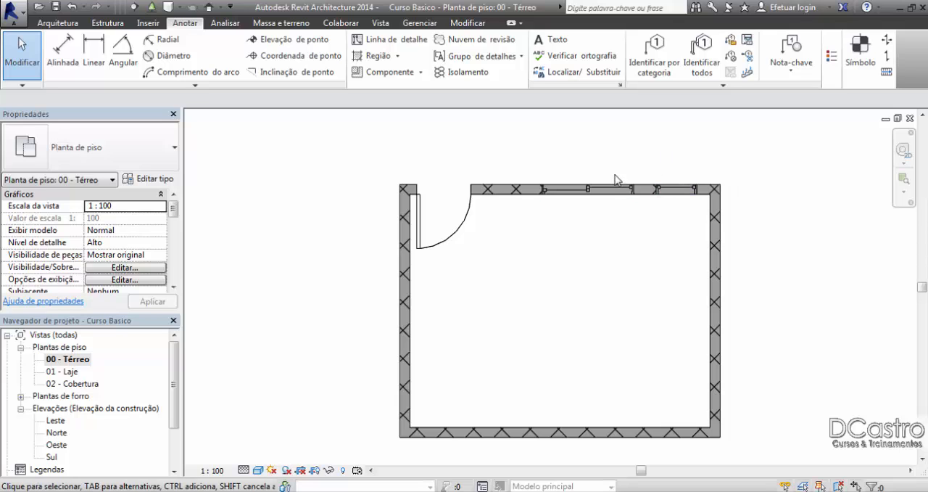
# Step: Start placing a door, open the family loading dialog, and browse the Portas folder of the PortugueseExt library
pyautogui.moveTo(615, 180); pyautogui.dragTo(589, 176, button='middle')
pyautogui.click(58, 23)
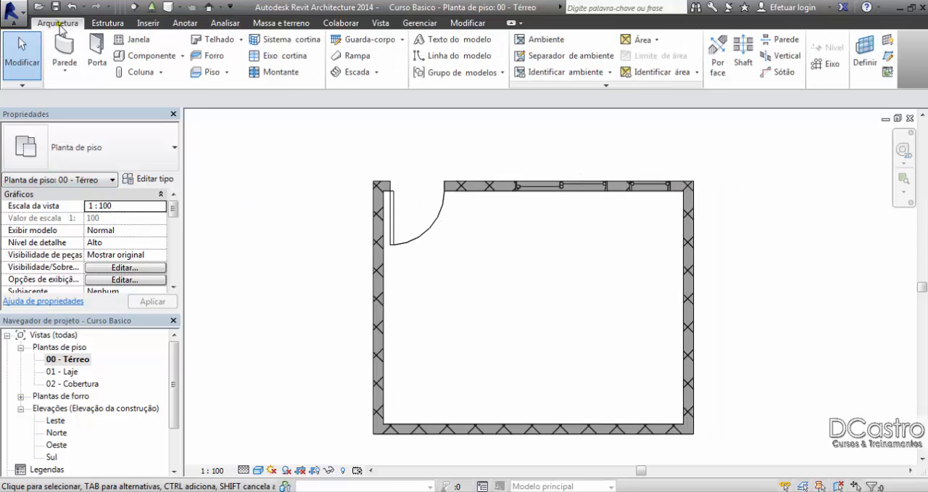
pyautogui.click(99, 47)
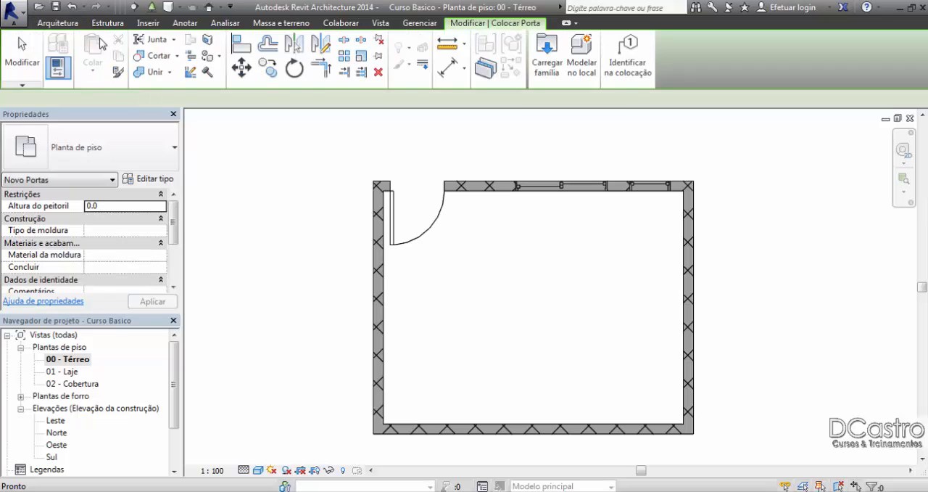
pyautogui.click(550, 79)
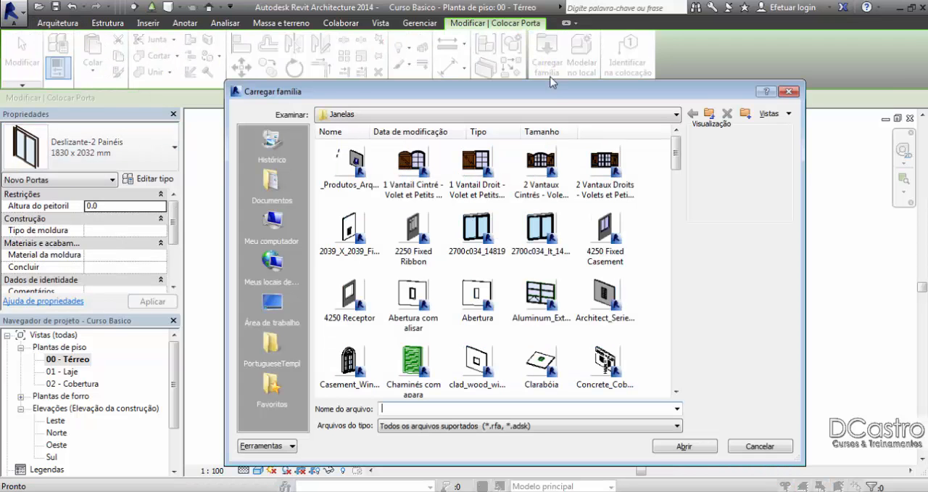
pyautogui.click(707, 114)
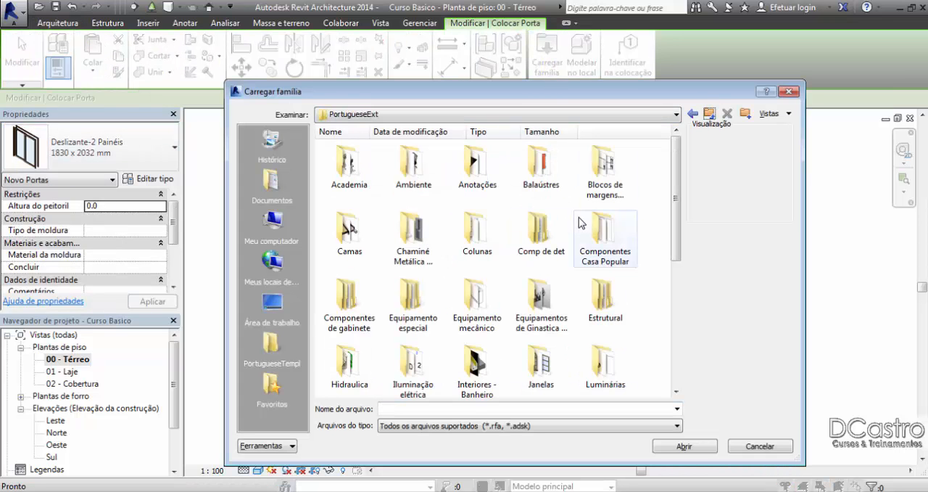
pyautogui.scroll(-5, 587, 226)
pyautogui.click(413, 231)
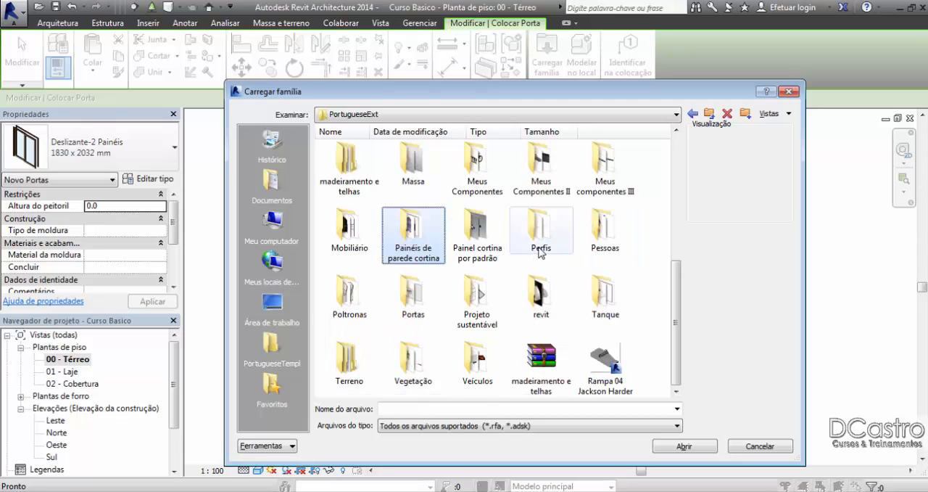
pyautogui.doubleClick(401, 291)
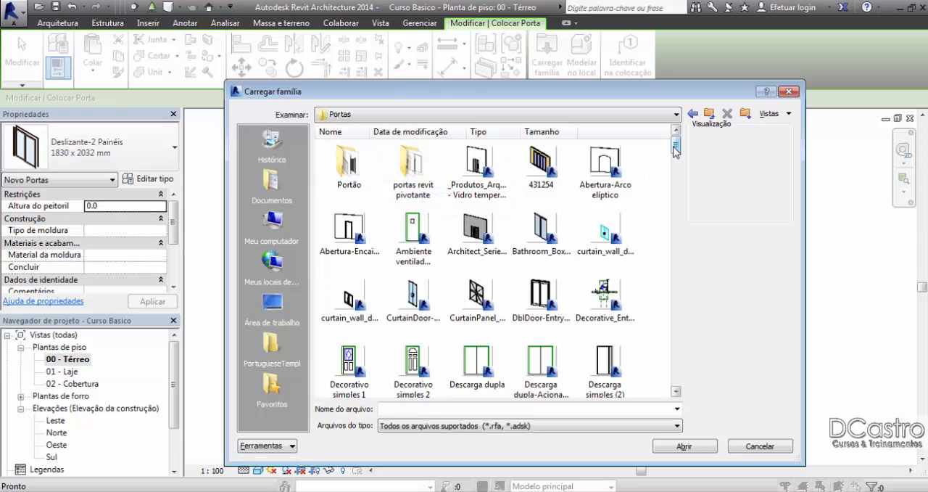
pyautogui.moveTo(675, 146); pyautogui.dragTo(676, 159)
pyautogui.scroll(-5, 675, 166)
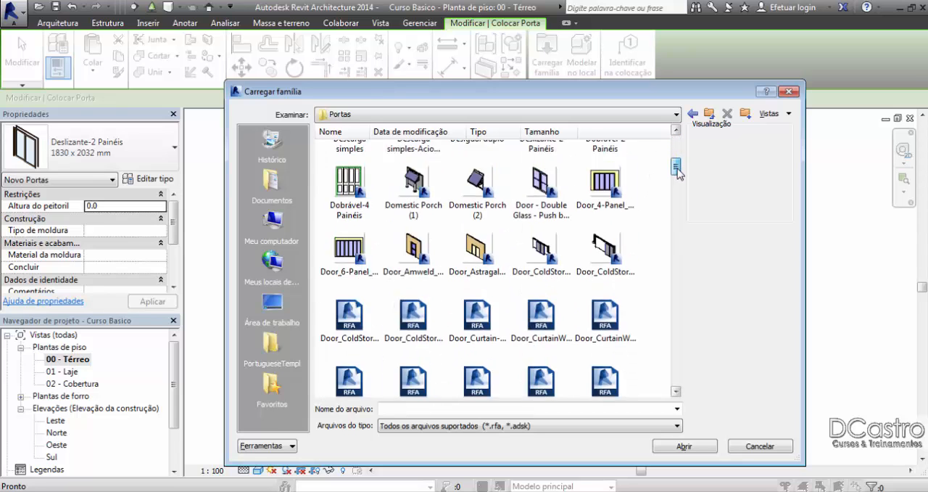
# Step: Look through the US Metric and PortugueseExt libraries and the RAC 2014 folder for families to load
pyautogui.click(709, 114)
pyautogui.click(709, 114)
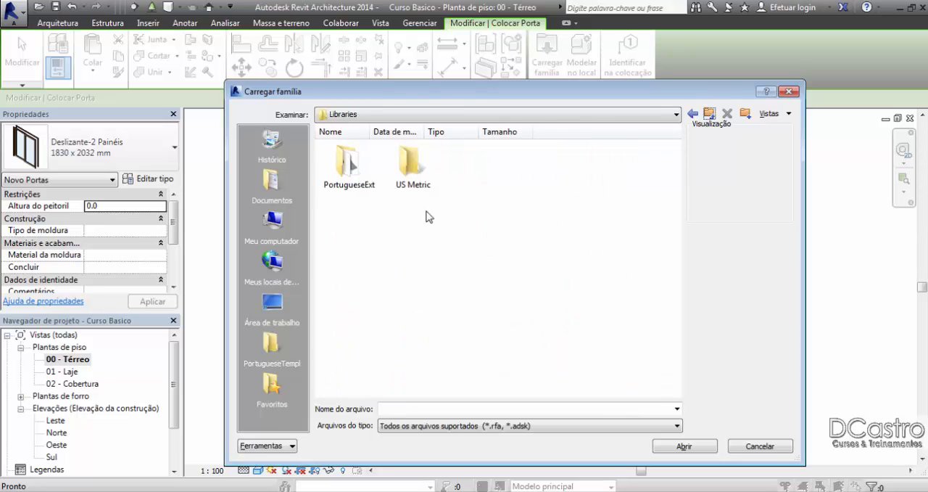
pyautogui.doubleClick(409, 162)
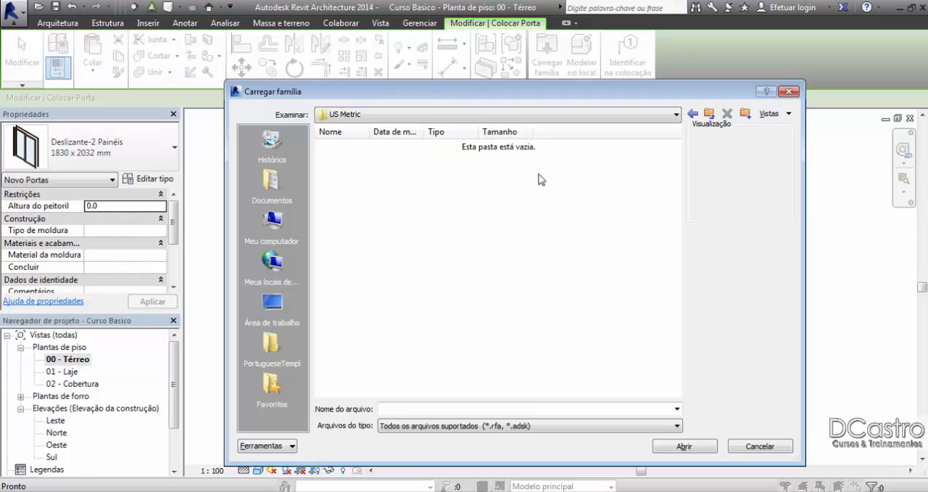
pyautogui.click(709, 114)
pyautogui.doubleClick(349, 163)
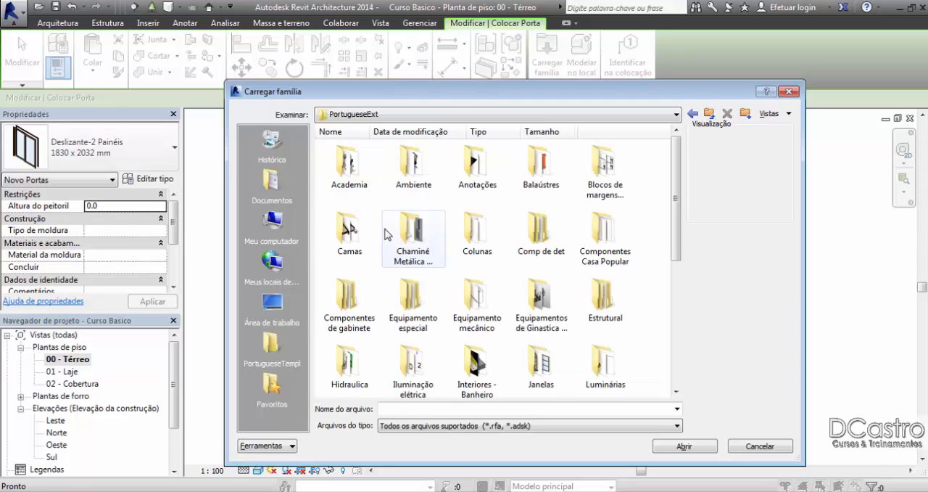
pyautogui.click(707, 116)
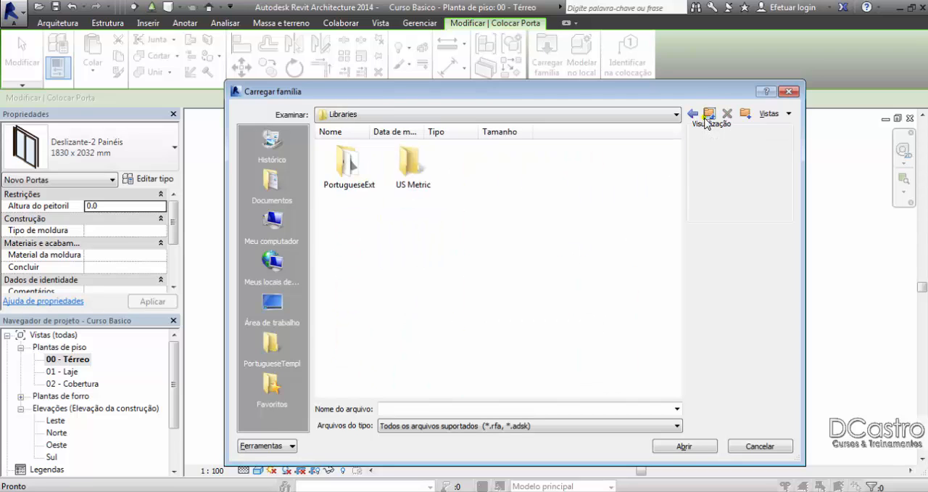
pyautogui.click(707, 116)
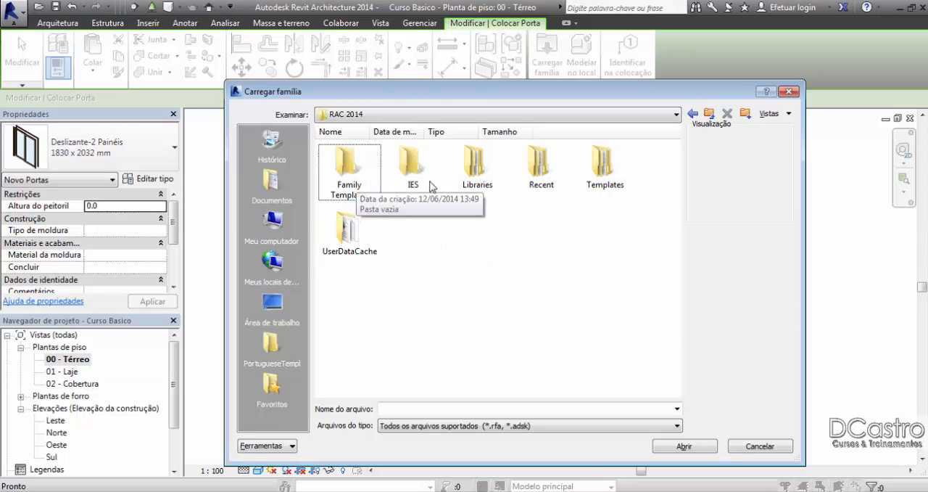
pyautogui.doubleClick(472, 180)
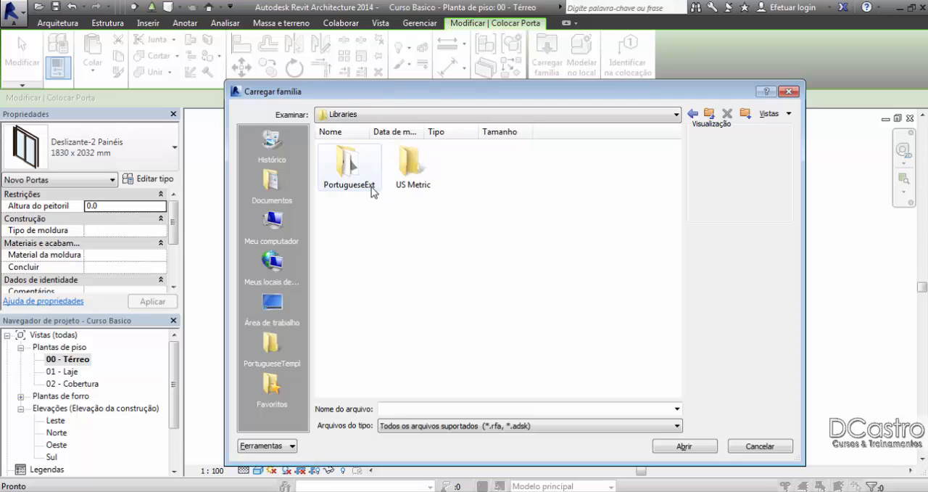
# Step: Look through the Autodesk and RAC 2014 folders, including Family Templates and the US Metric library, for families to load
pyautogui.click(709, 113)
pyautogui.click(708, 114)
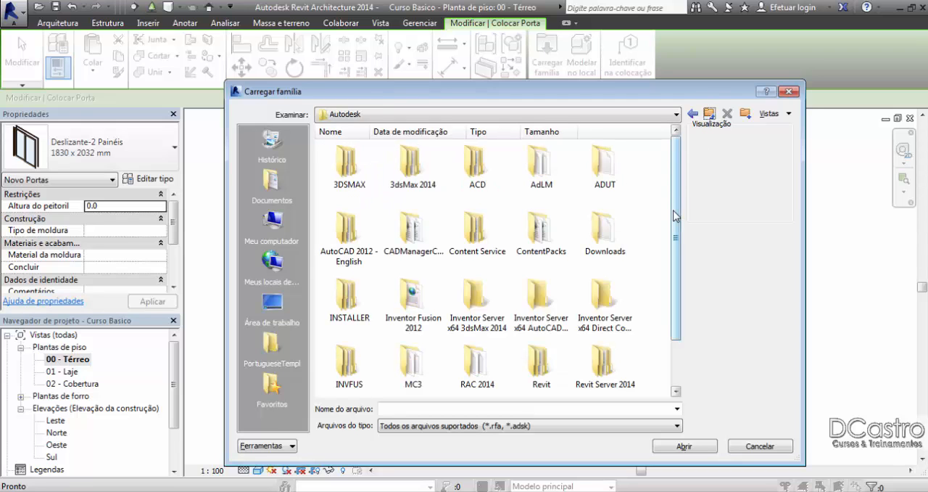
pyautogui.moveTo(674, 211); pyautogui.dragTo(682, 248)
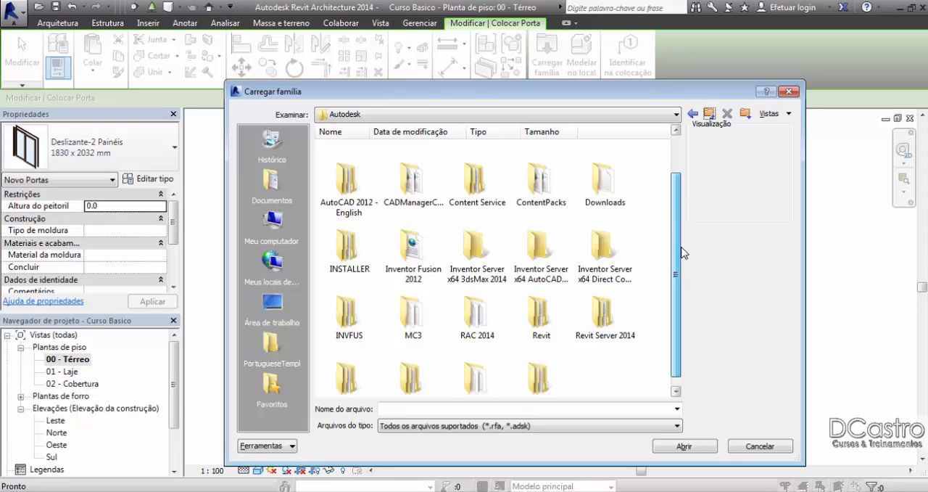
pyautogui.scroll(-1, 685, 261)
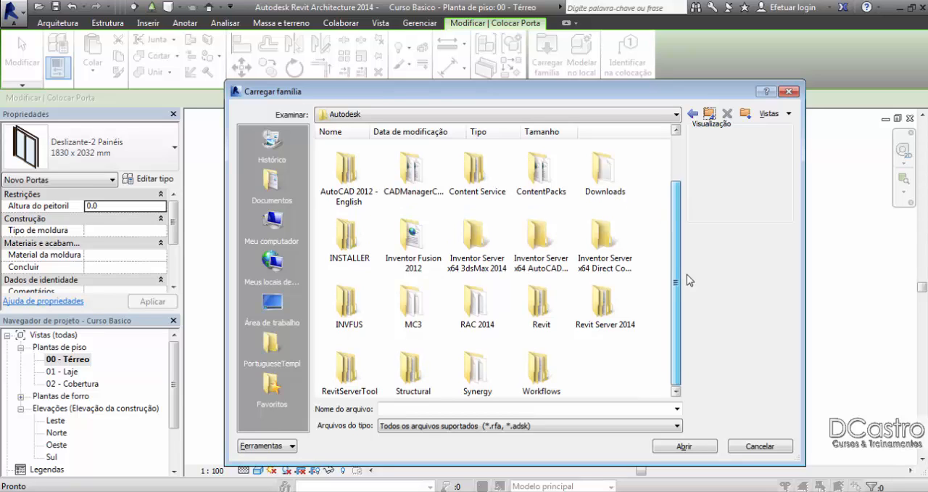
pyautogui.doubleClick(475, 309)
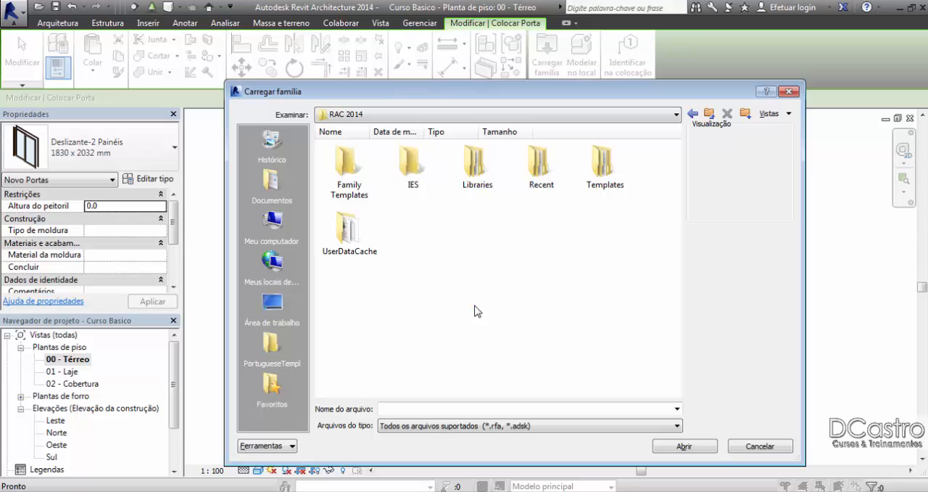
pyautogui.doubleClick(354, 177)
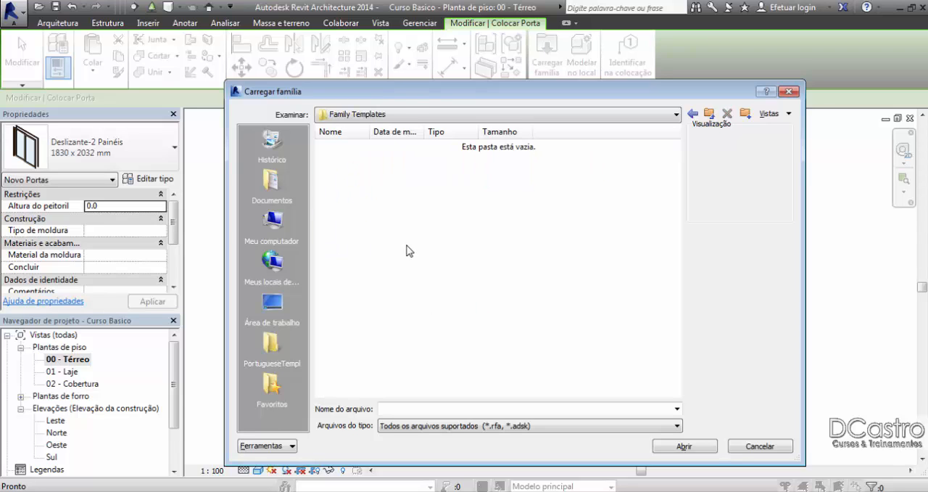
pyautogui.click(709, 114)
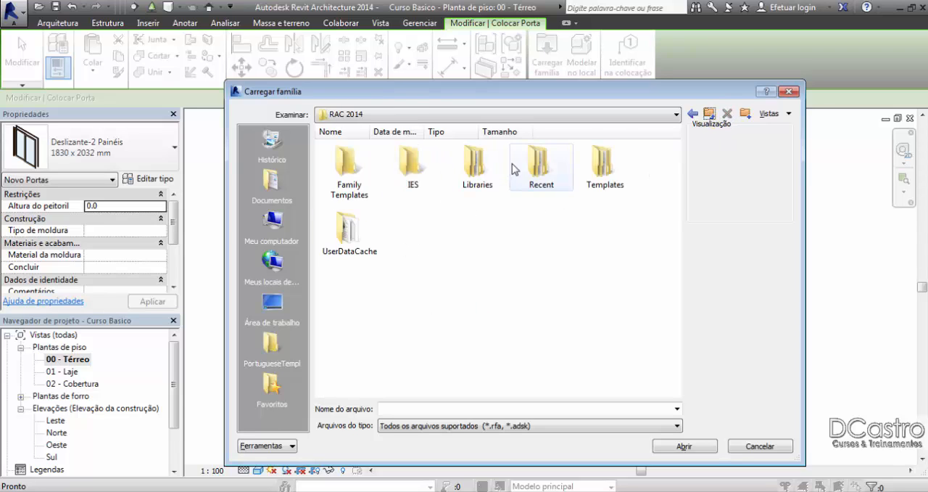
pyautogui.doubleClick(476, 170)
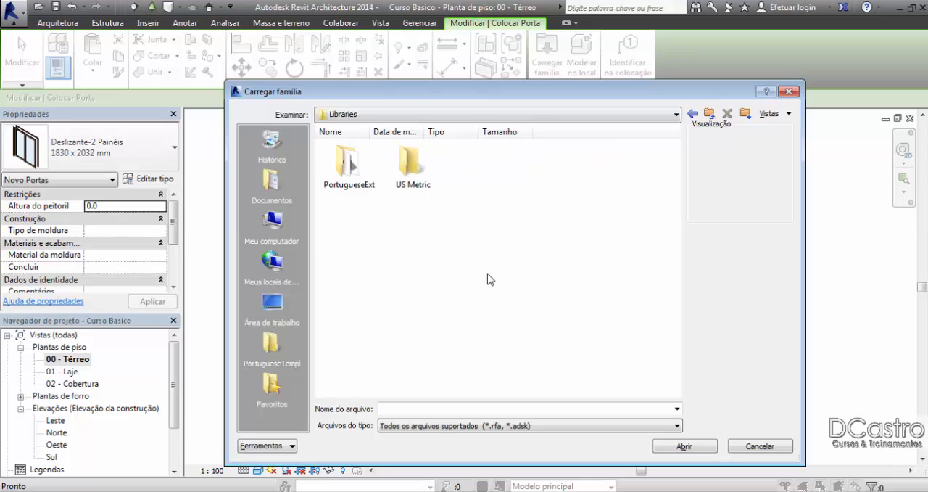
pyautogui.doubleClick(391, 170)
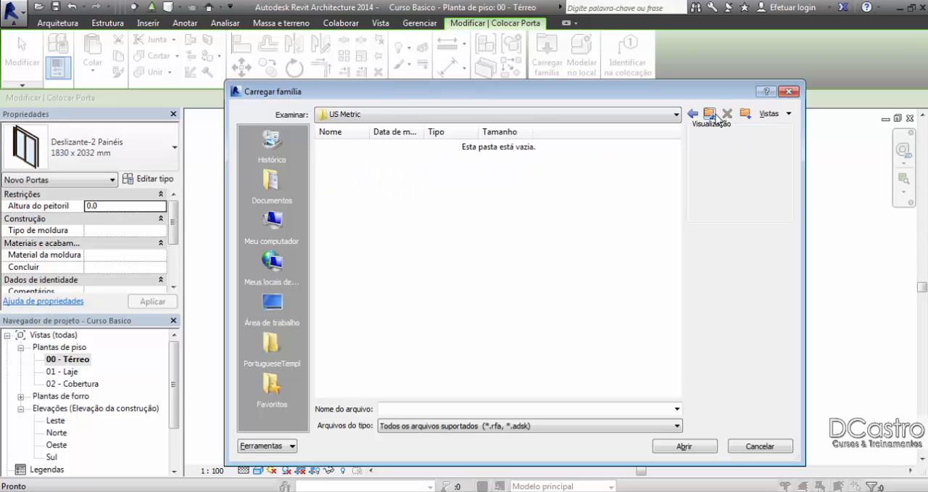
pyautogui.click(709, 115)
# Step: Browse the Portas folder of the PortugueseExt library and preview the Door_SlidingGlass families
pyautogui.doubleClick(347, 163)
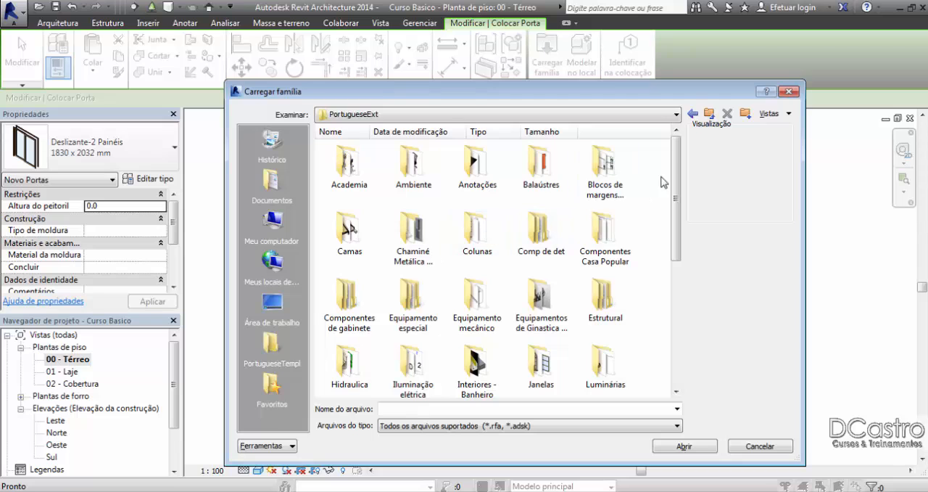
pyautogui.moveTo(674, 160); pyautogui.dragTo(682, 306)
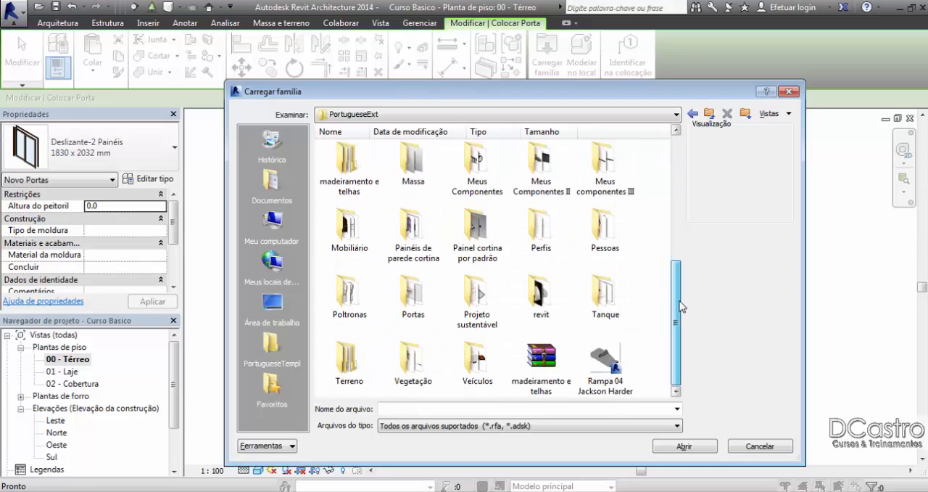
pyautogui.doubleClick(413, 294)
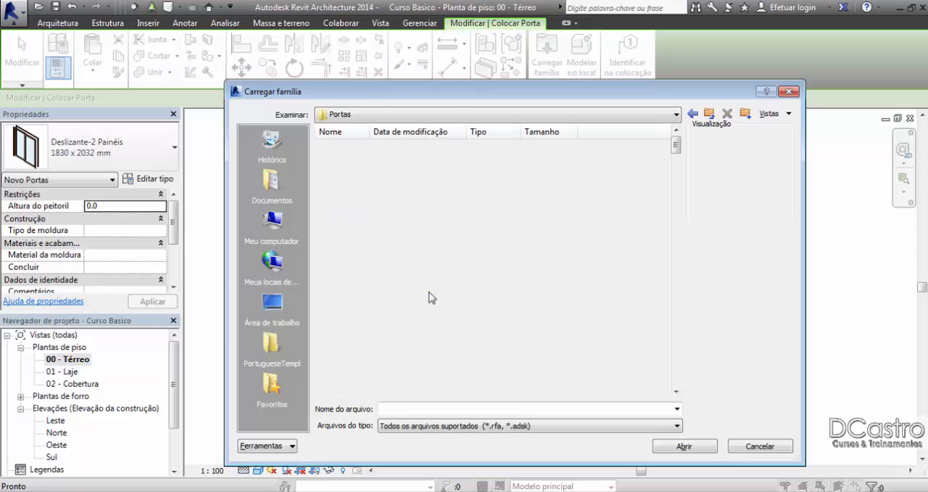
pyautogui.moveTo(678, 147); pyautogui.dragTo(686, 189)
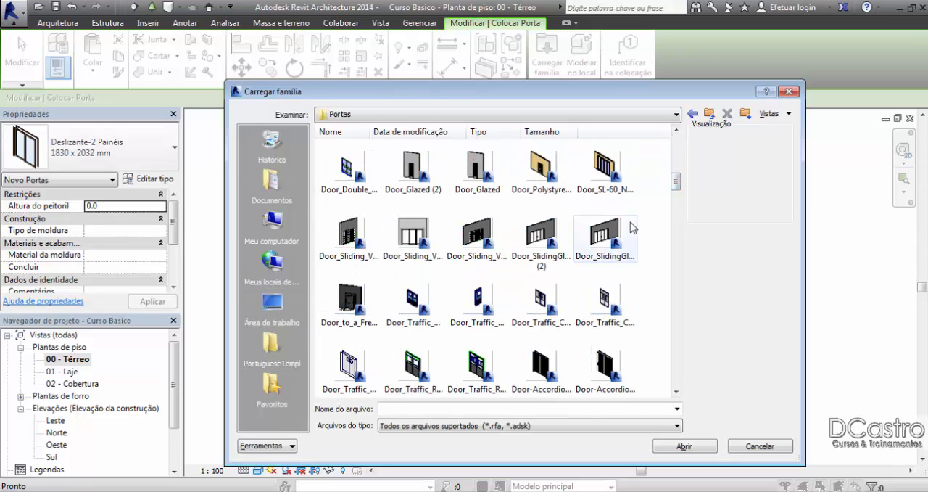
pyautogui.click(618, 177)
pyautogui.click(625, 234)
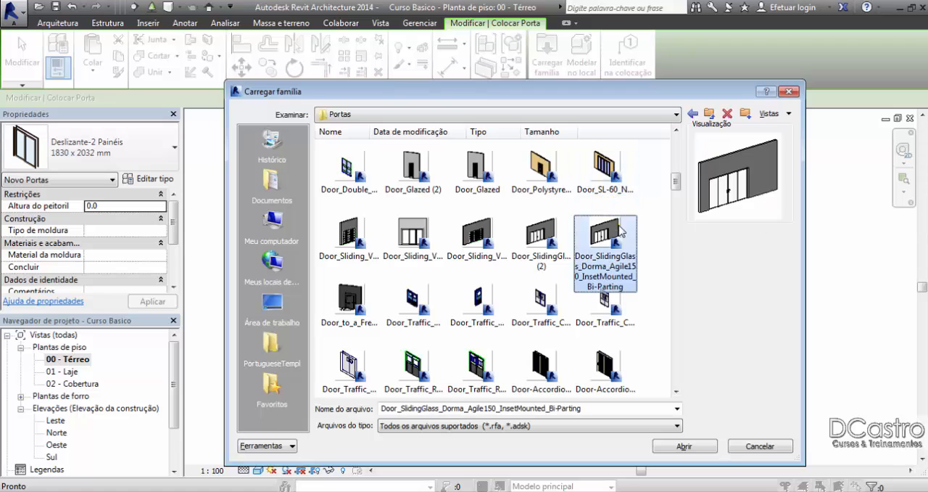
pyautogui.click(553, 239)
pyautogui.click(625, 238)
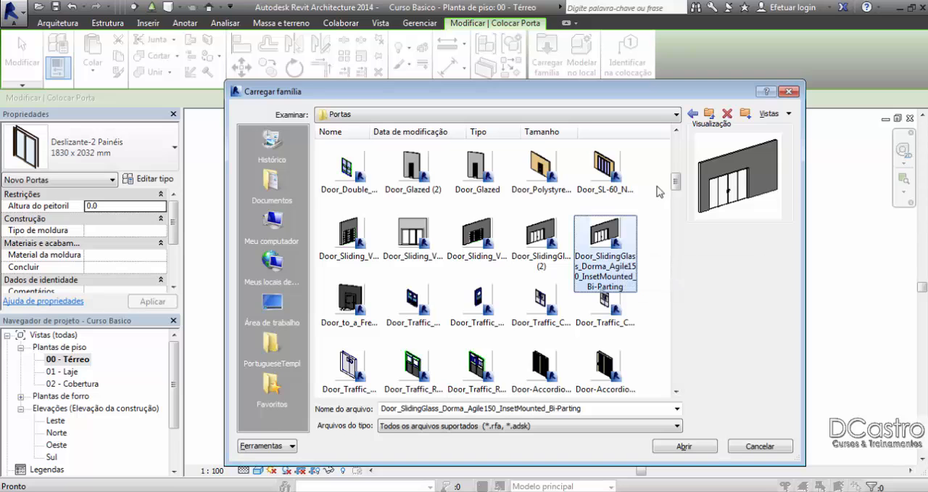
pyautogui.moveTo(675, 182); pyautogui.dragTo(678, 148)
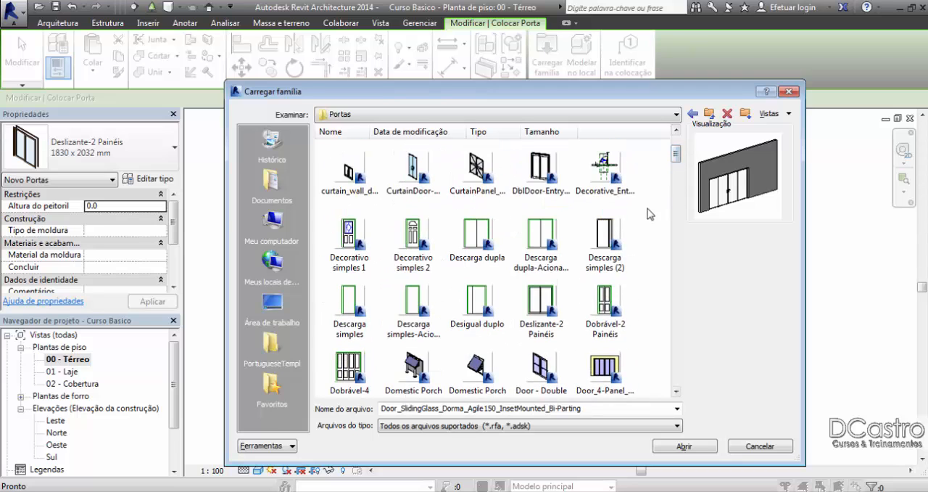
# Step: Load the Descarga dupla family and place a 1830 x 1981 mm double door in the lower wall, 1200 mm from the right wall
pyautogui.click(475, 240)
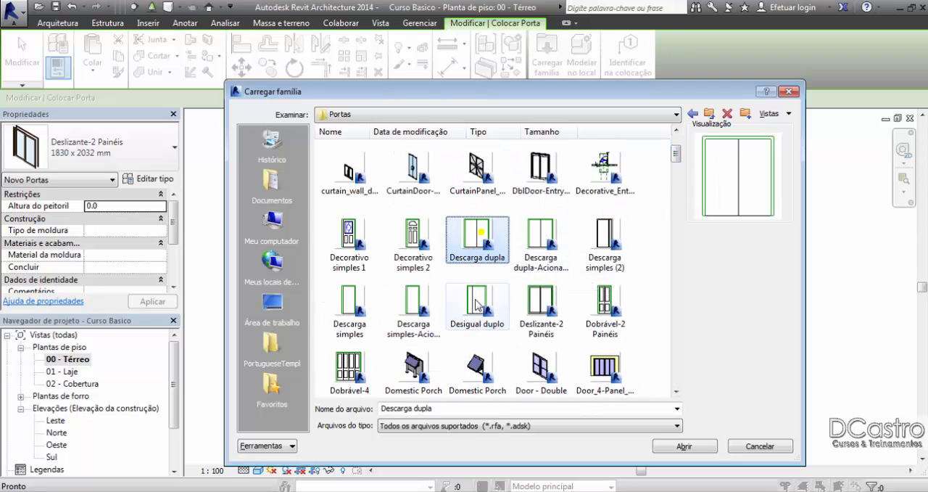
pyautogui.click(685, 446)
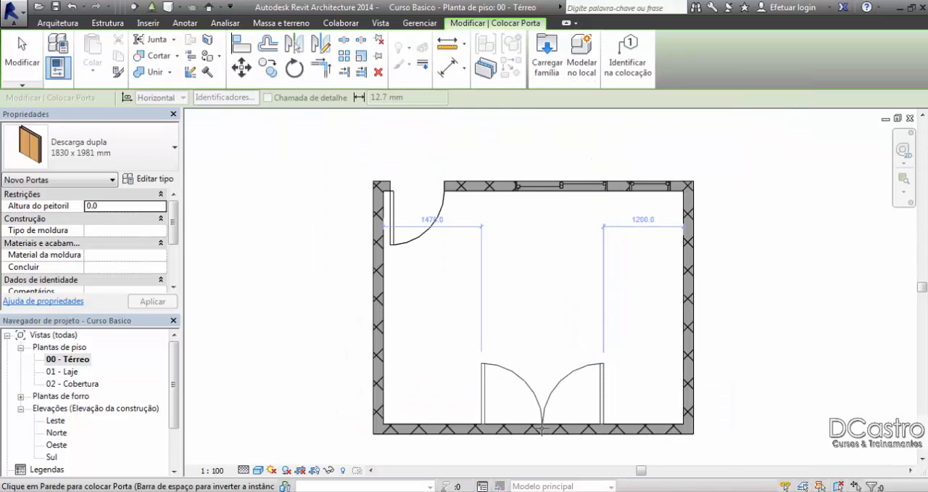
pyautogui.click(543, 428)
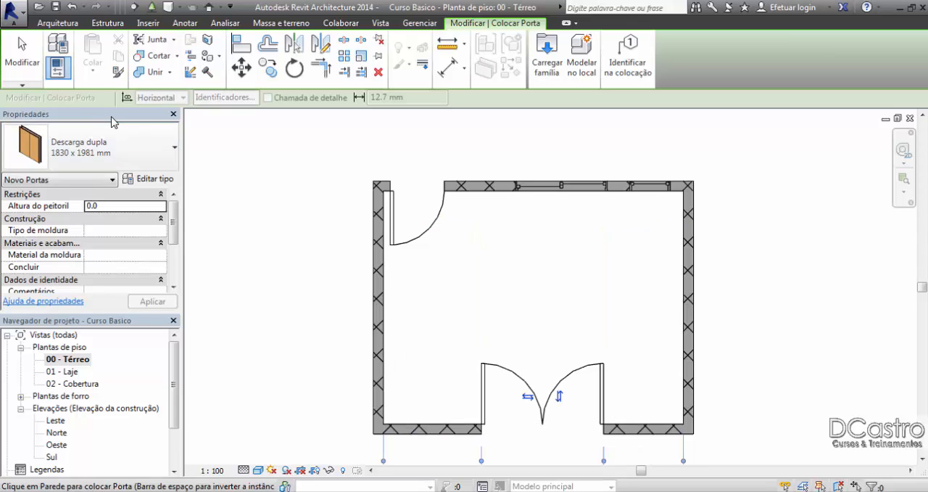
# Step: Choose the Descarga dupla 1830 x 2134 mm type for new doors, leave door placement, and inspect the placed double door's properties
pyautogui.click(84, 148)
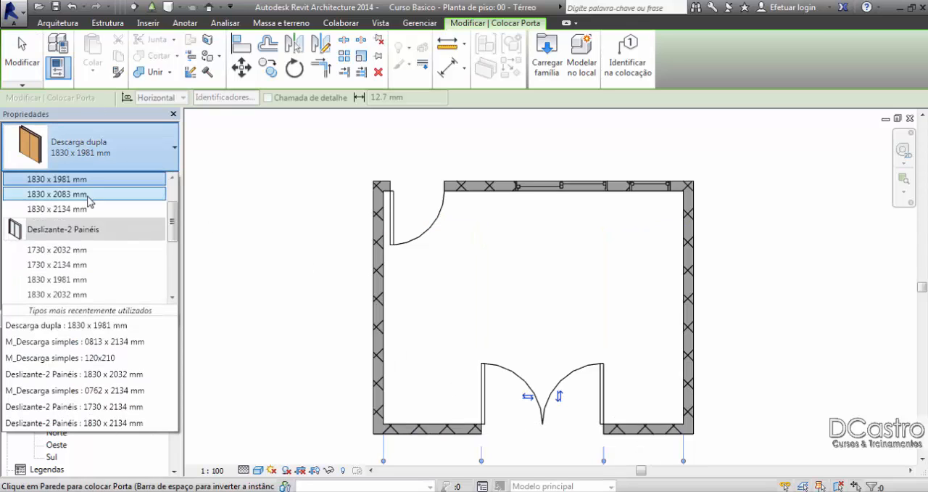
pyautogui.scroll(2, 83, 209)
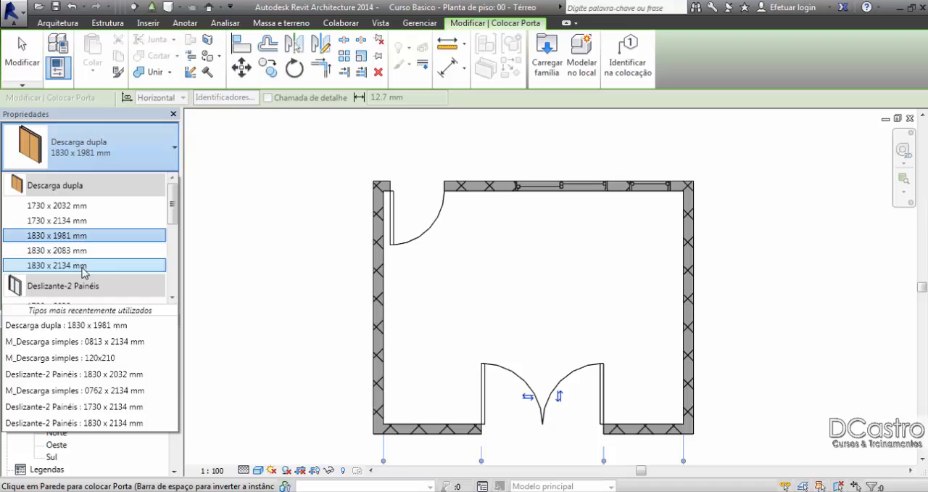
pyautogui.press('Escape')
pyautogui.press('Escape')
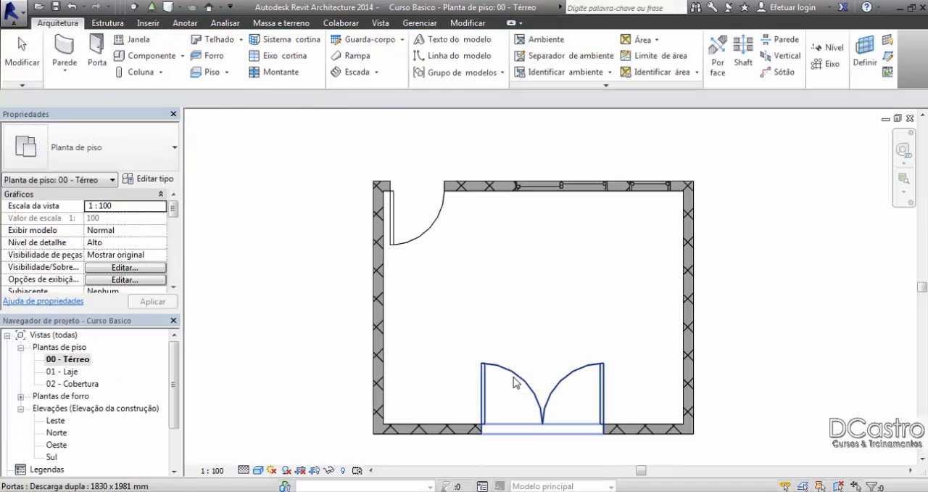
pyautogui.click(513, 375)
pyautogui.click(110, 150)
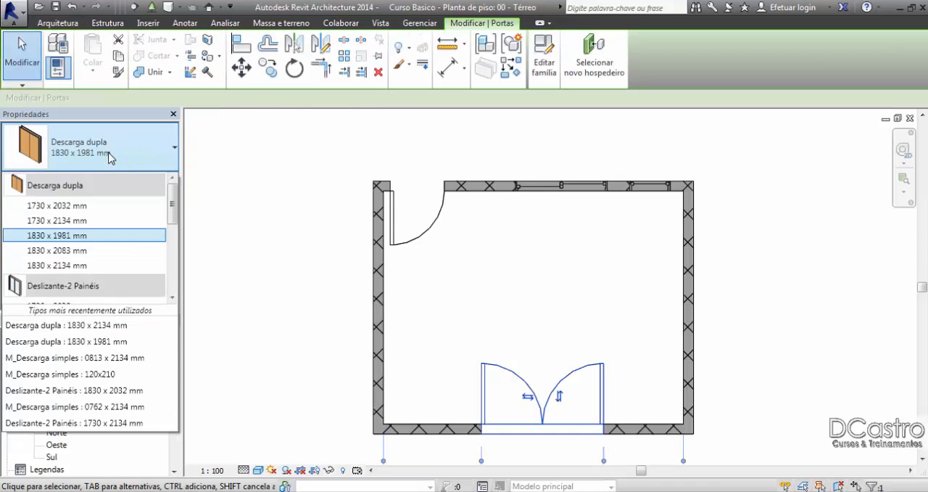
pyautogui.click(488, 348)
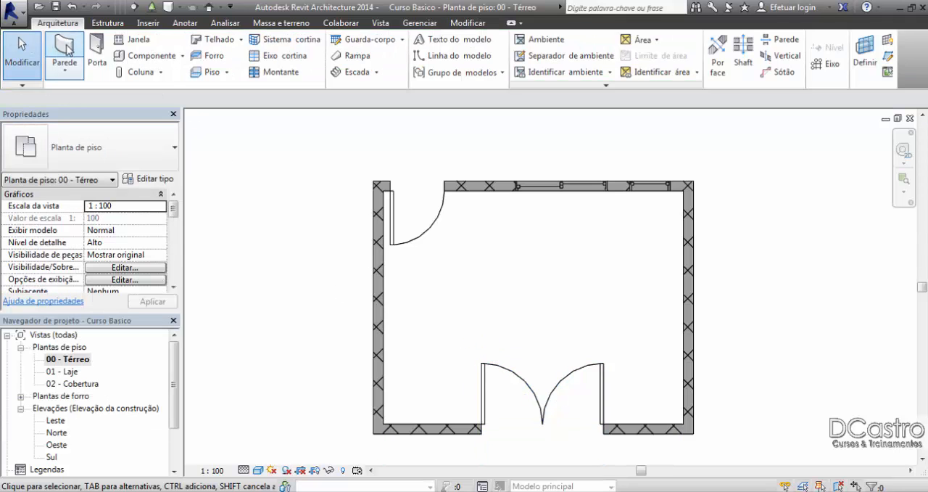
# Step: Start placing a door and review the loaded door types and sizes, leaving without placing one
pyautogui.click(96, 58)
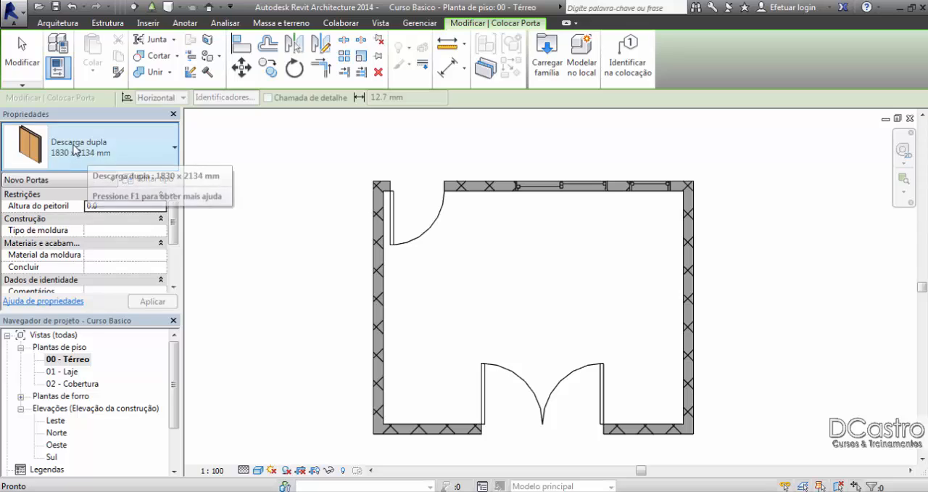
pyautogui.click(74, 148)
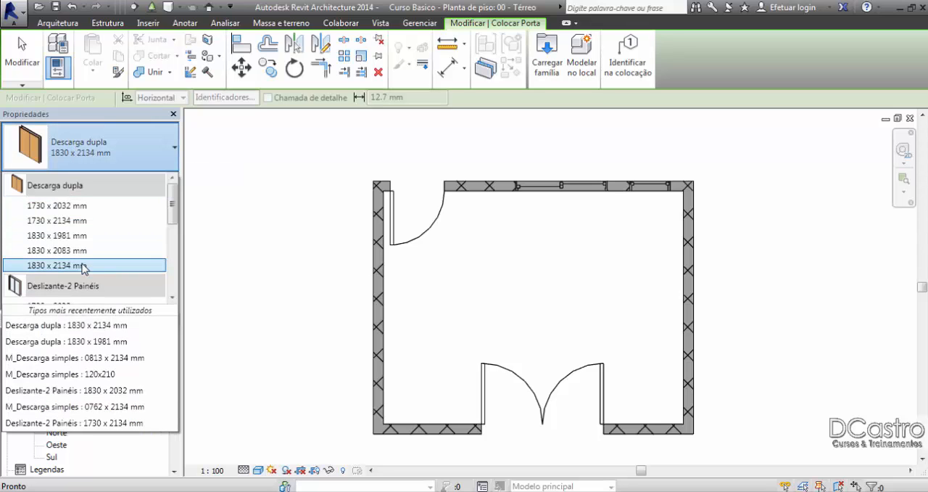
pyautogui.moveTo(173, 218)
pyautogui.mouseDown()
pyautogui.moveTo(173, 259)
pyautogui.moveTo(174, 212)
pyautogui.mouseUp()
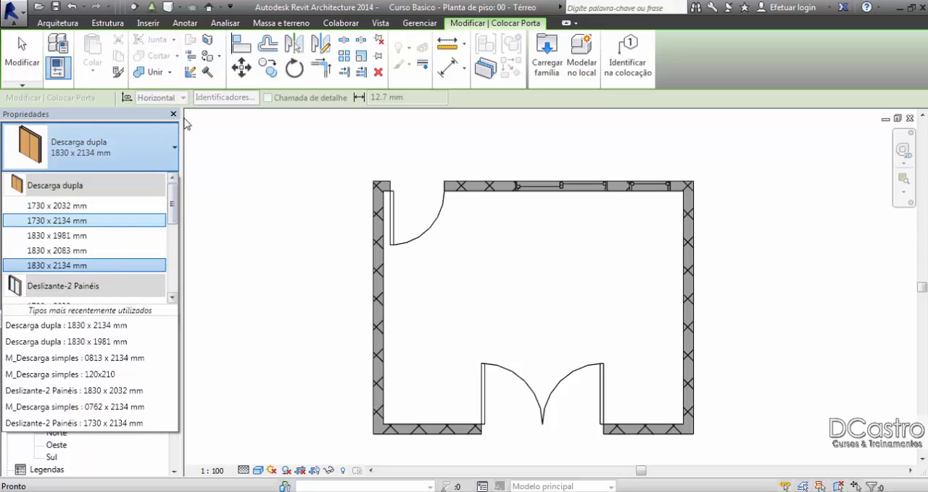
pyautogui.click(32, 68)
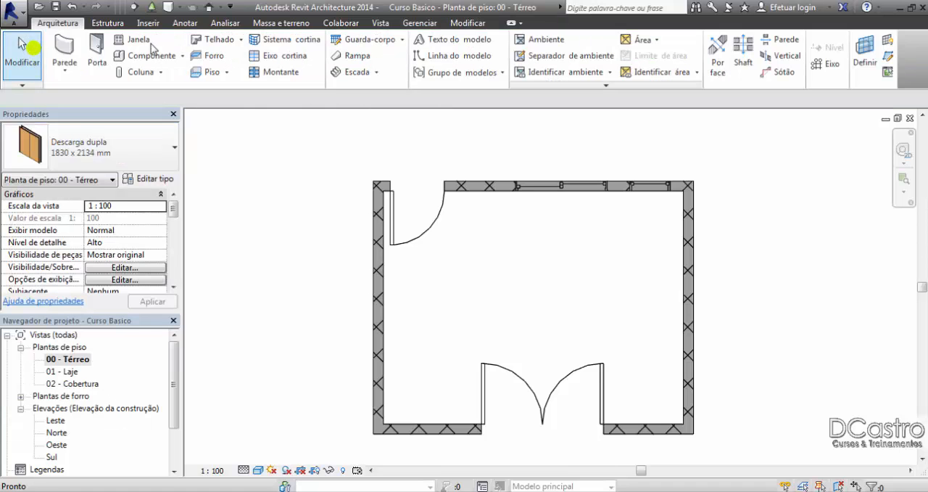
# Step: Start placing a window and review the loaded window families and sizes, leaving without placing one
pyautogui.click(134, 37)
pyautogui.click(146, 158)
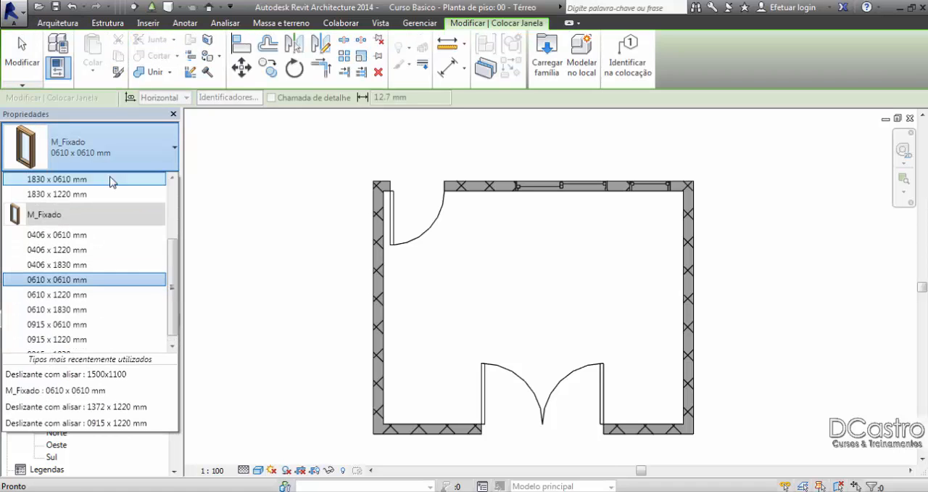
pyautogui.scroll(3, 114, 262)
pyautogui.scroll(-3, 114, 262)
pyautogui.click(113, 261)
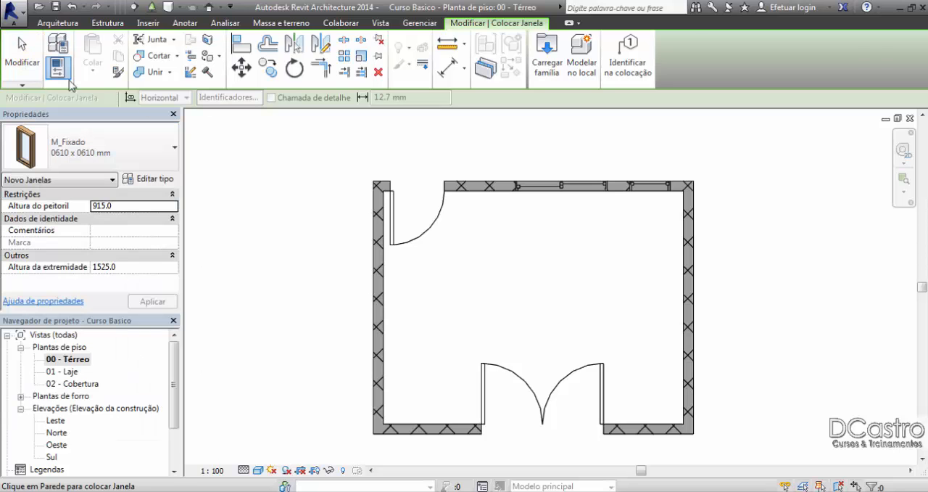
pyautogui.click(22, 58)
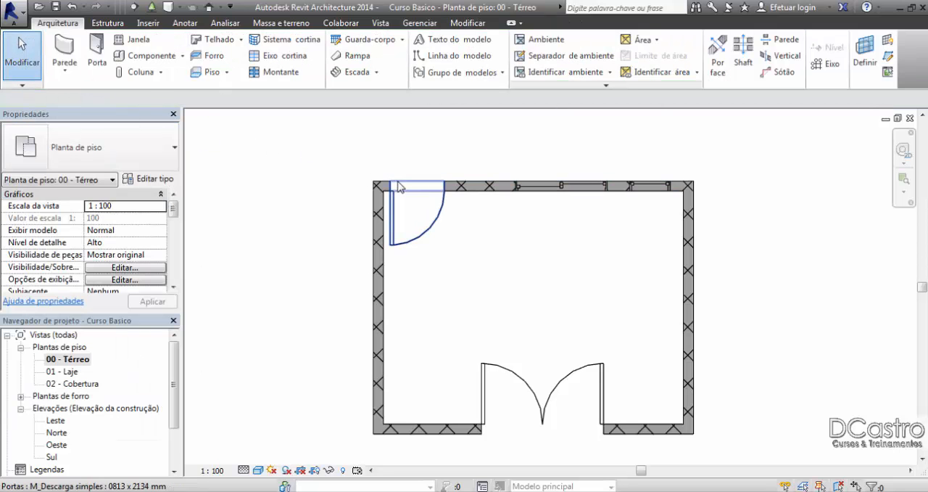